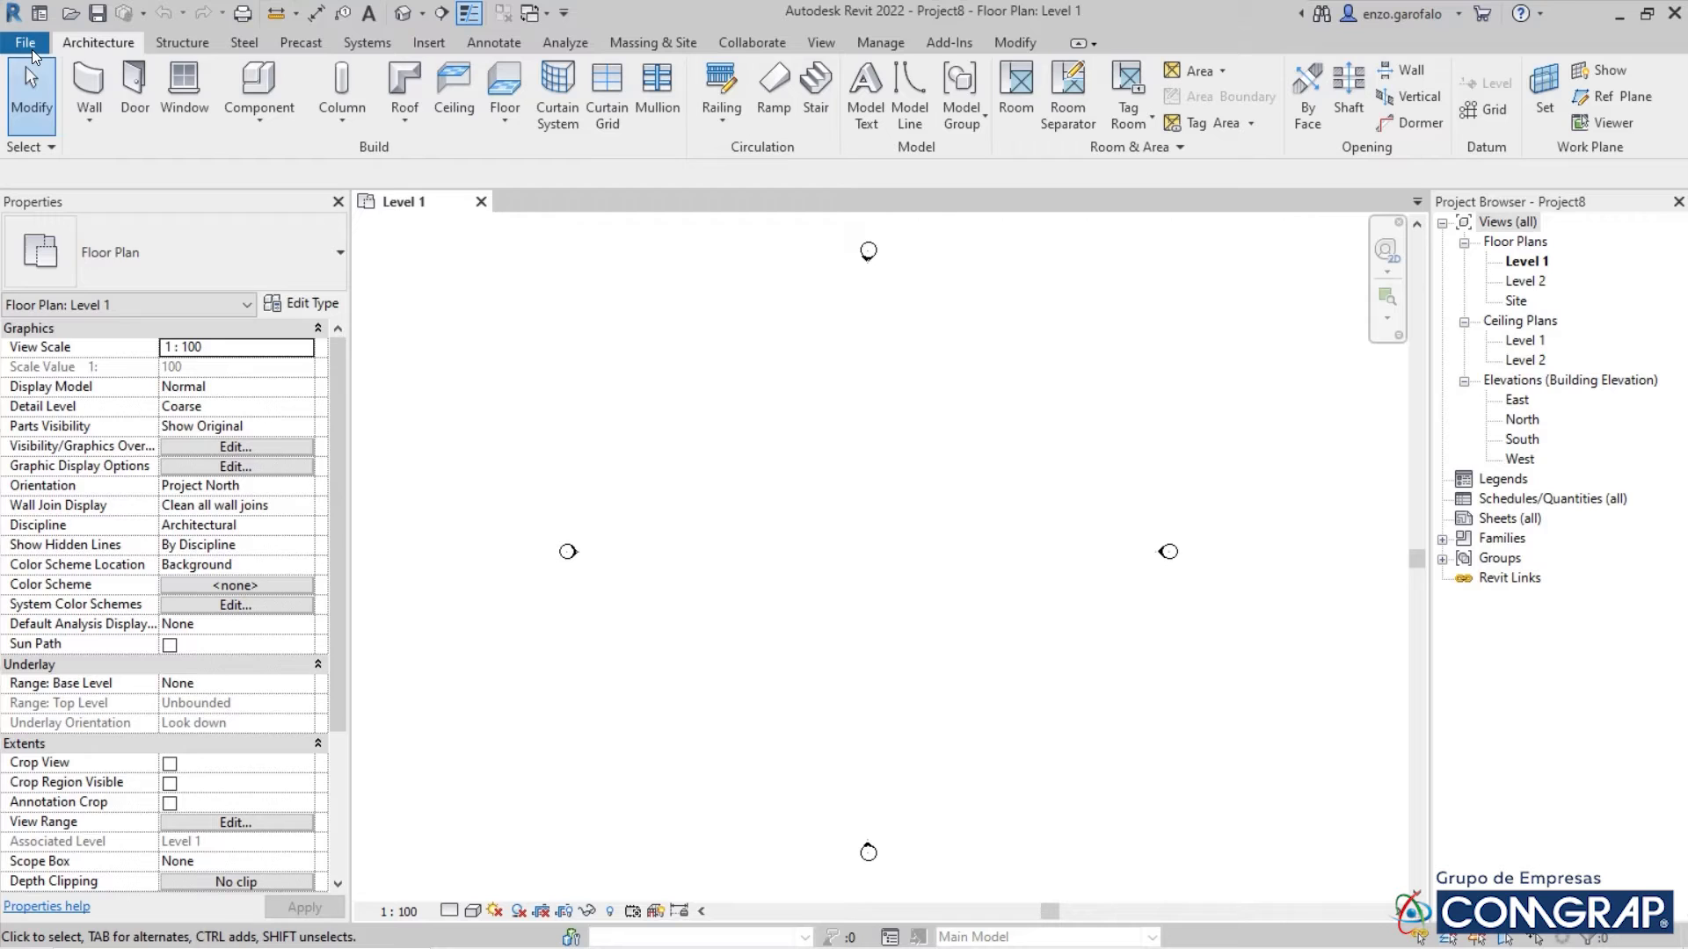
Create a new conceptual mass family from the Metric Mass.rft template
left_click(32, 50)
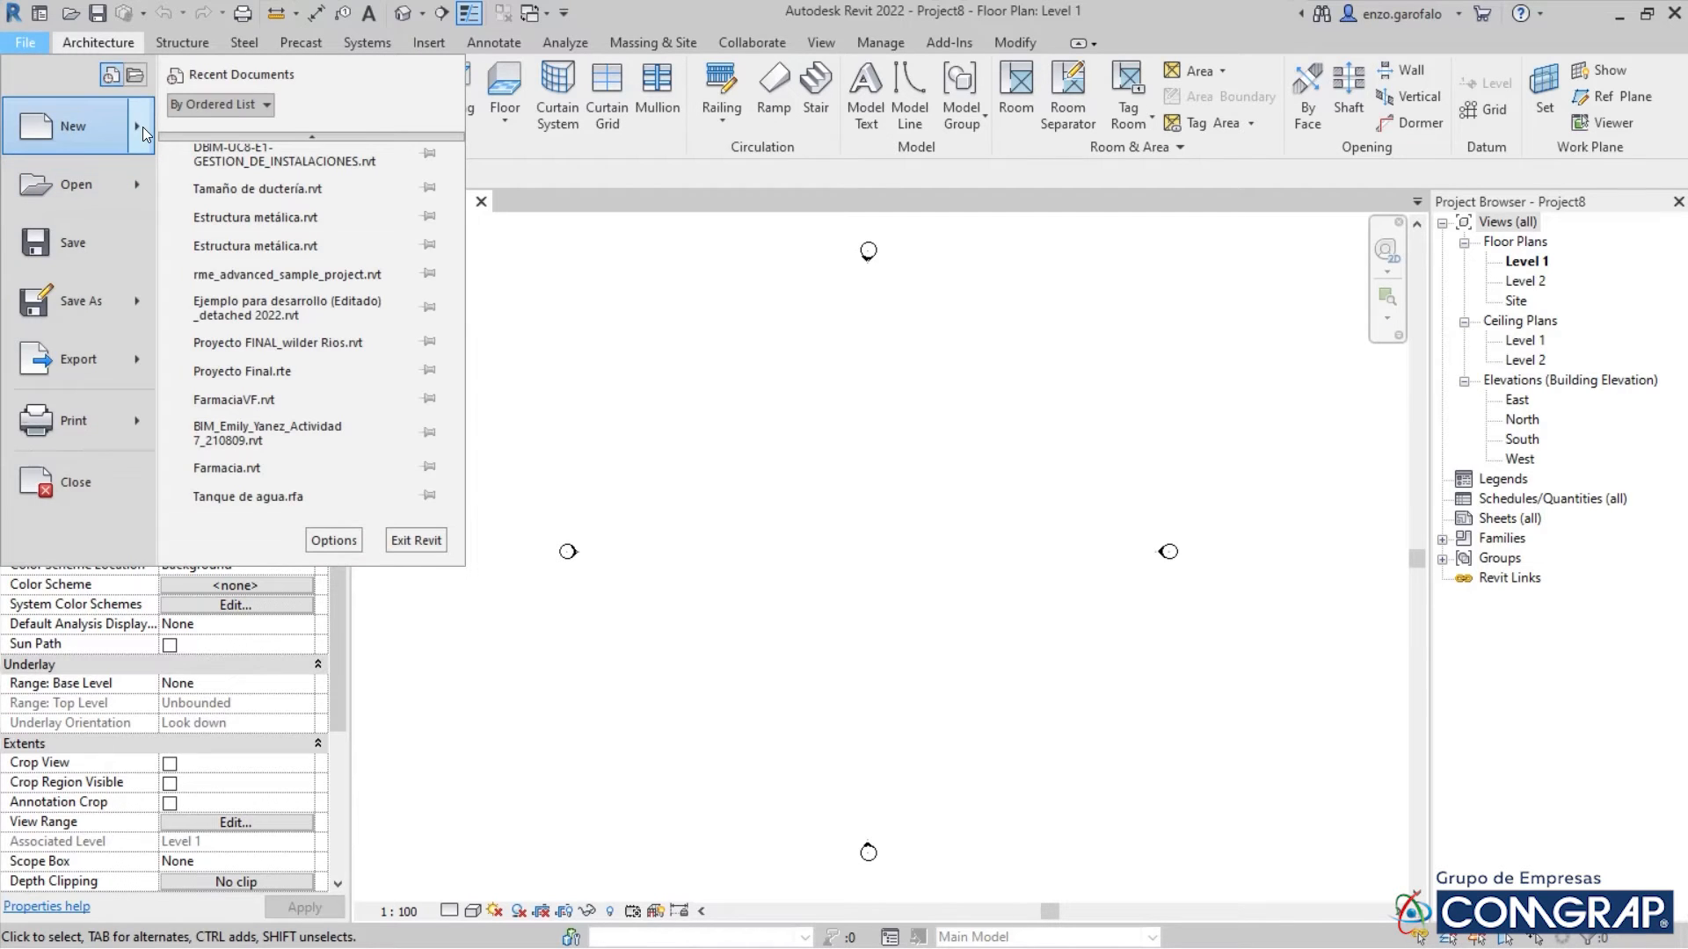
mouse_move(143, 126)
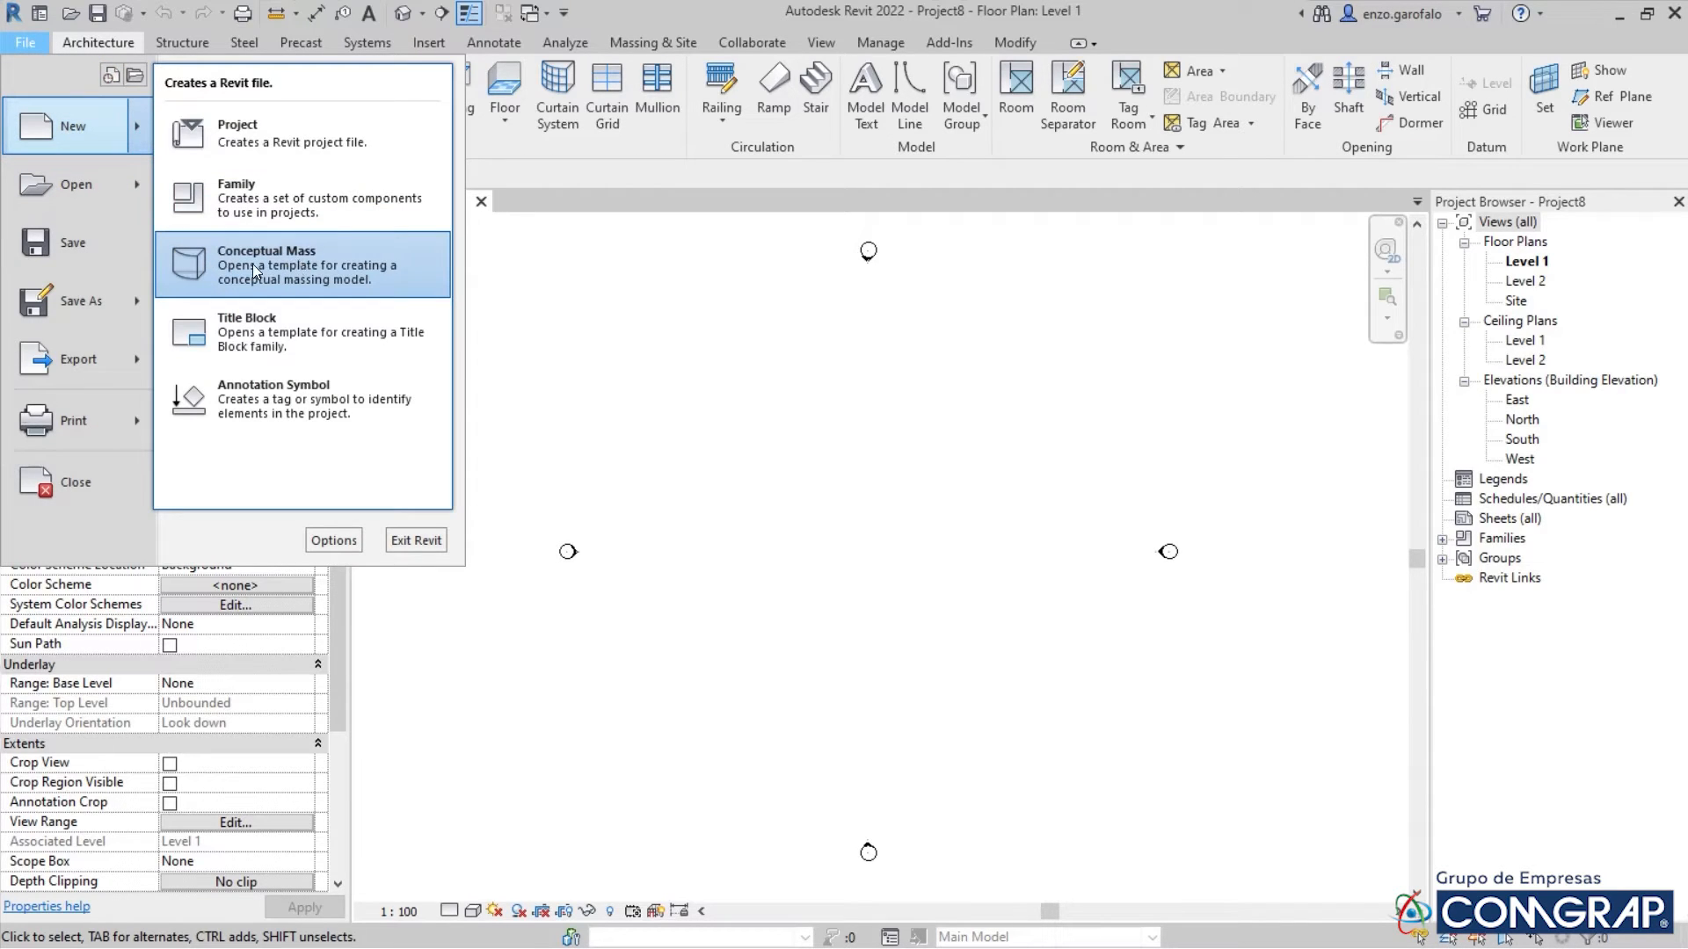
left_click(304, 265)
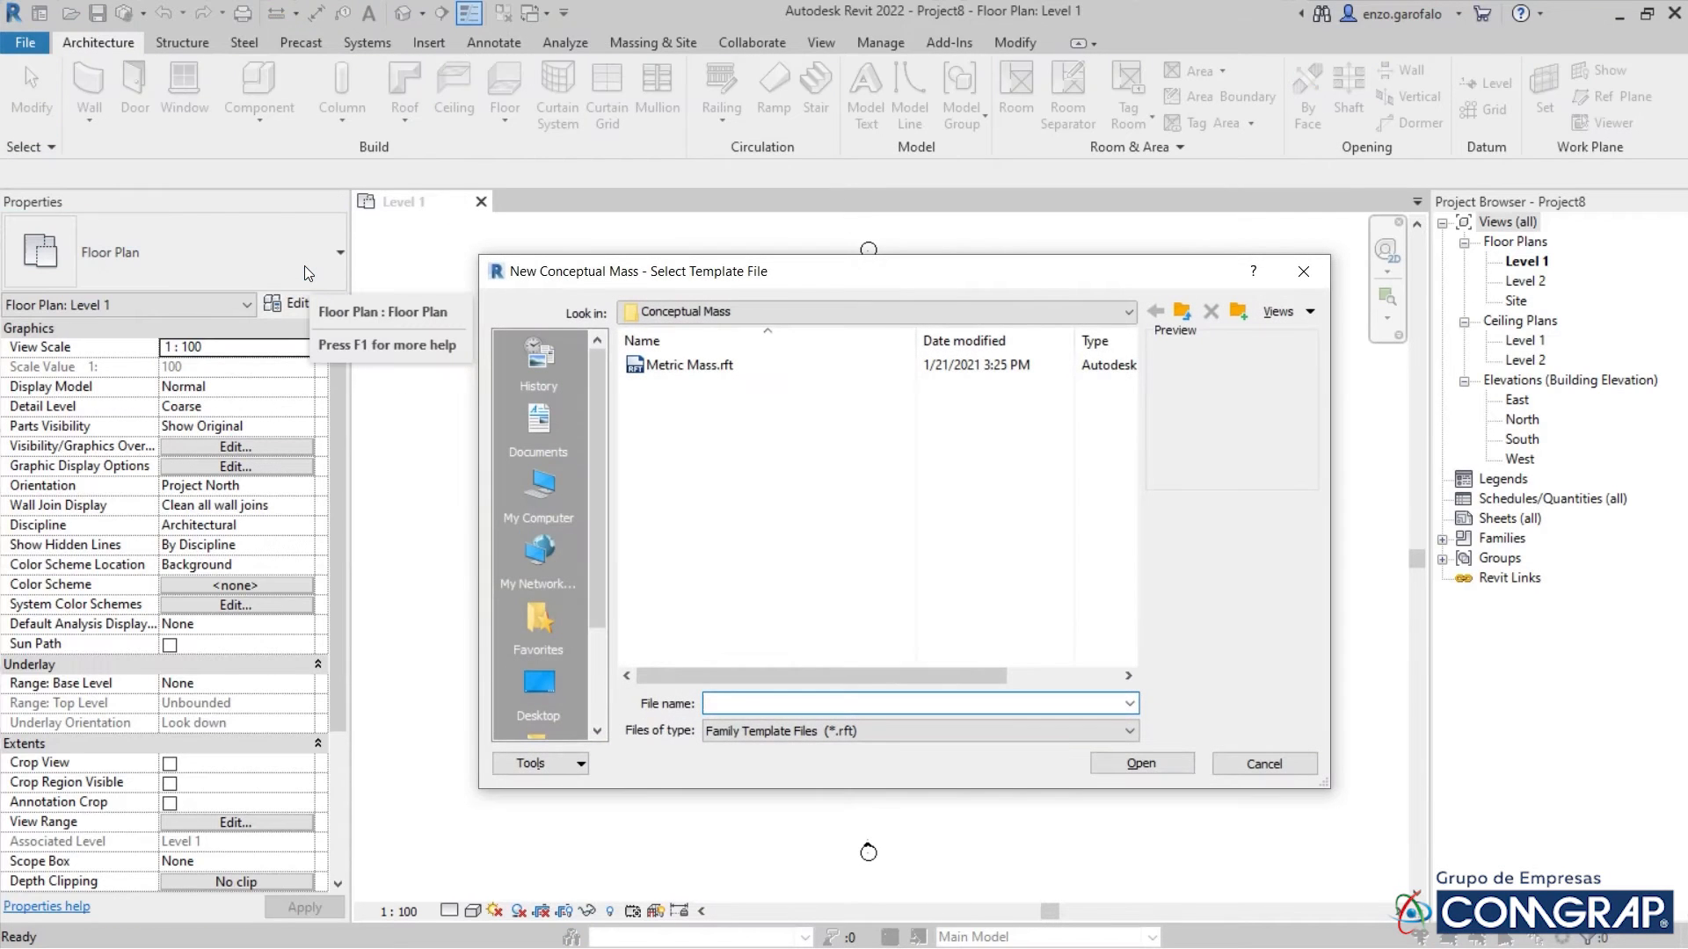
left_click(666, 364)
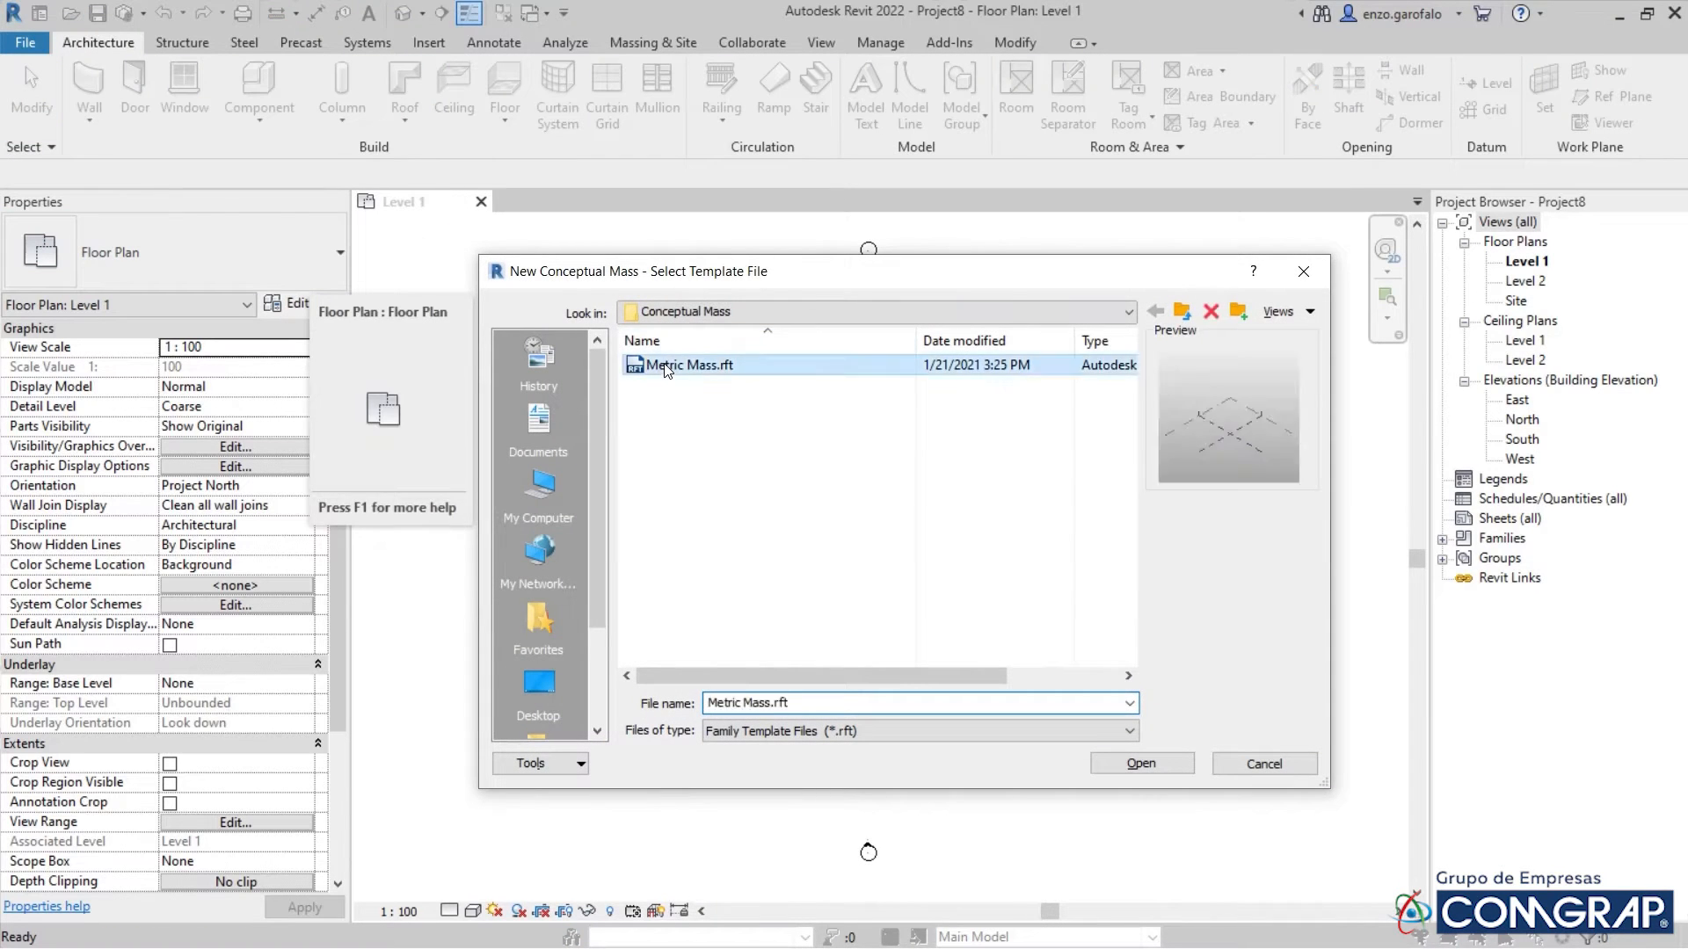
left_click(1153, 765)
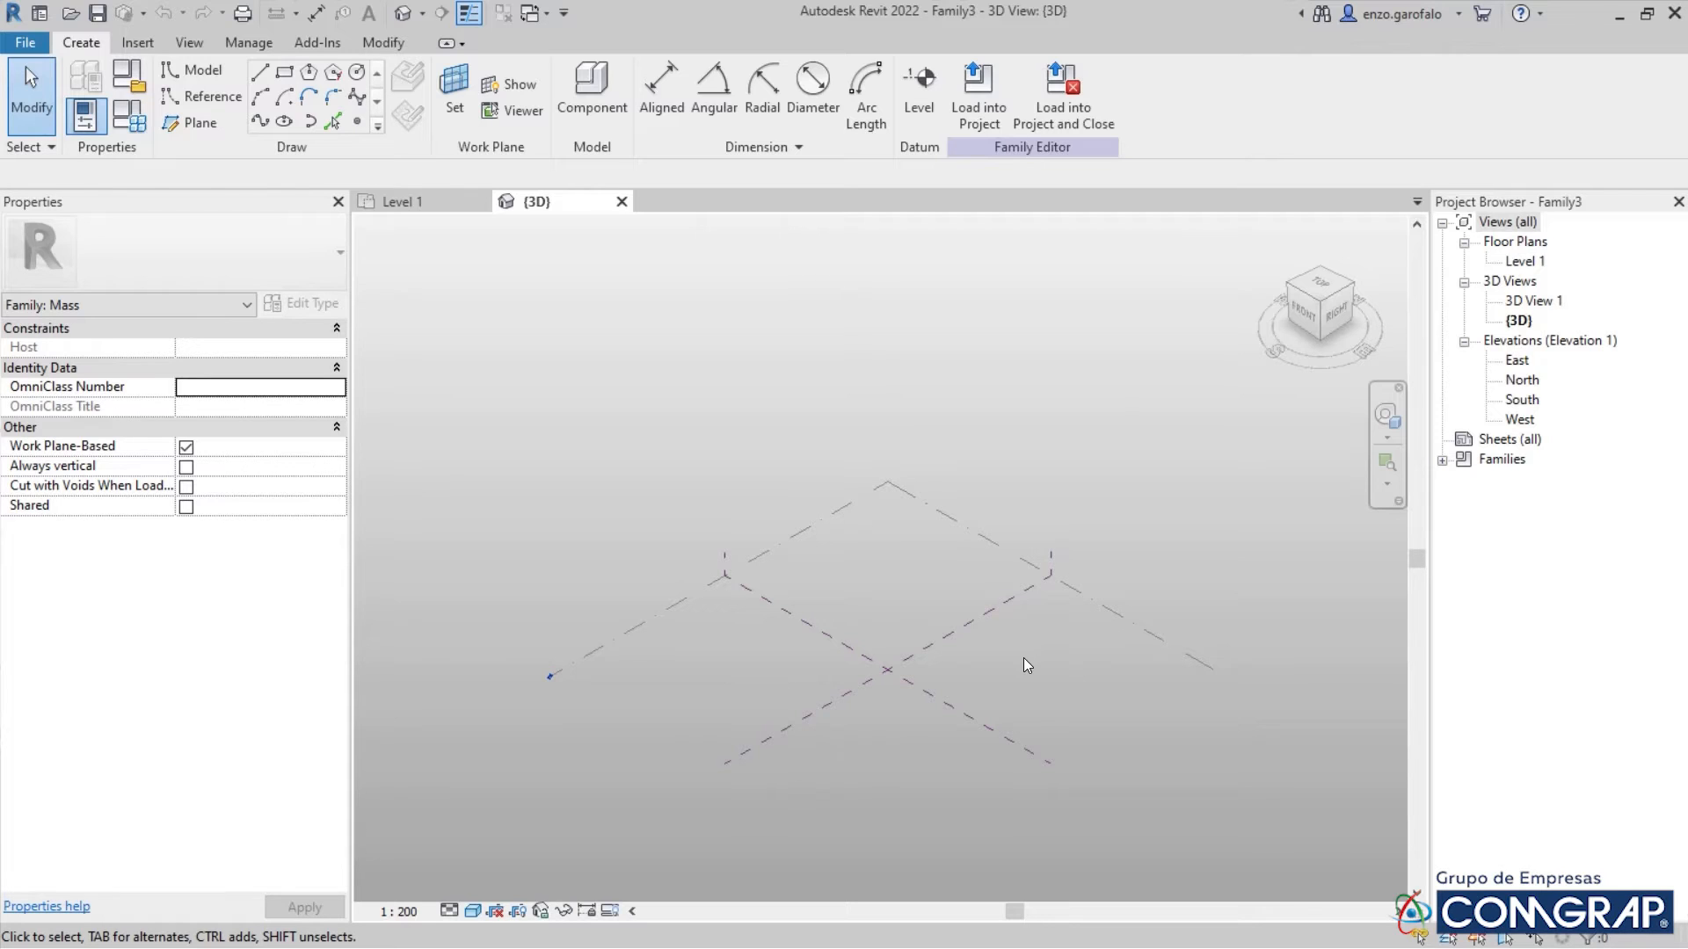
In the project units, set Cost per Area to cost per square meter with 2 decimal places
key("u")
key("n")
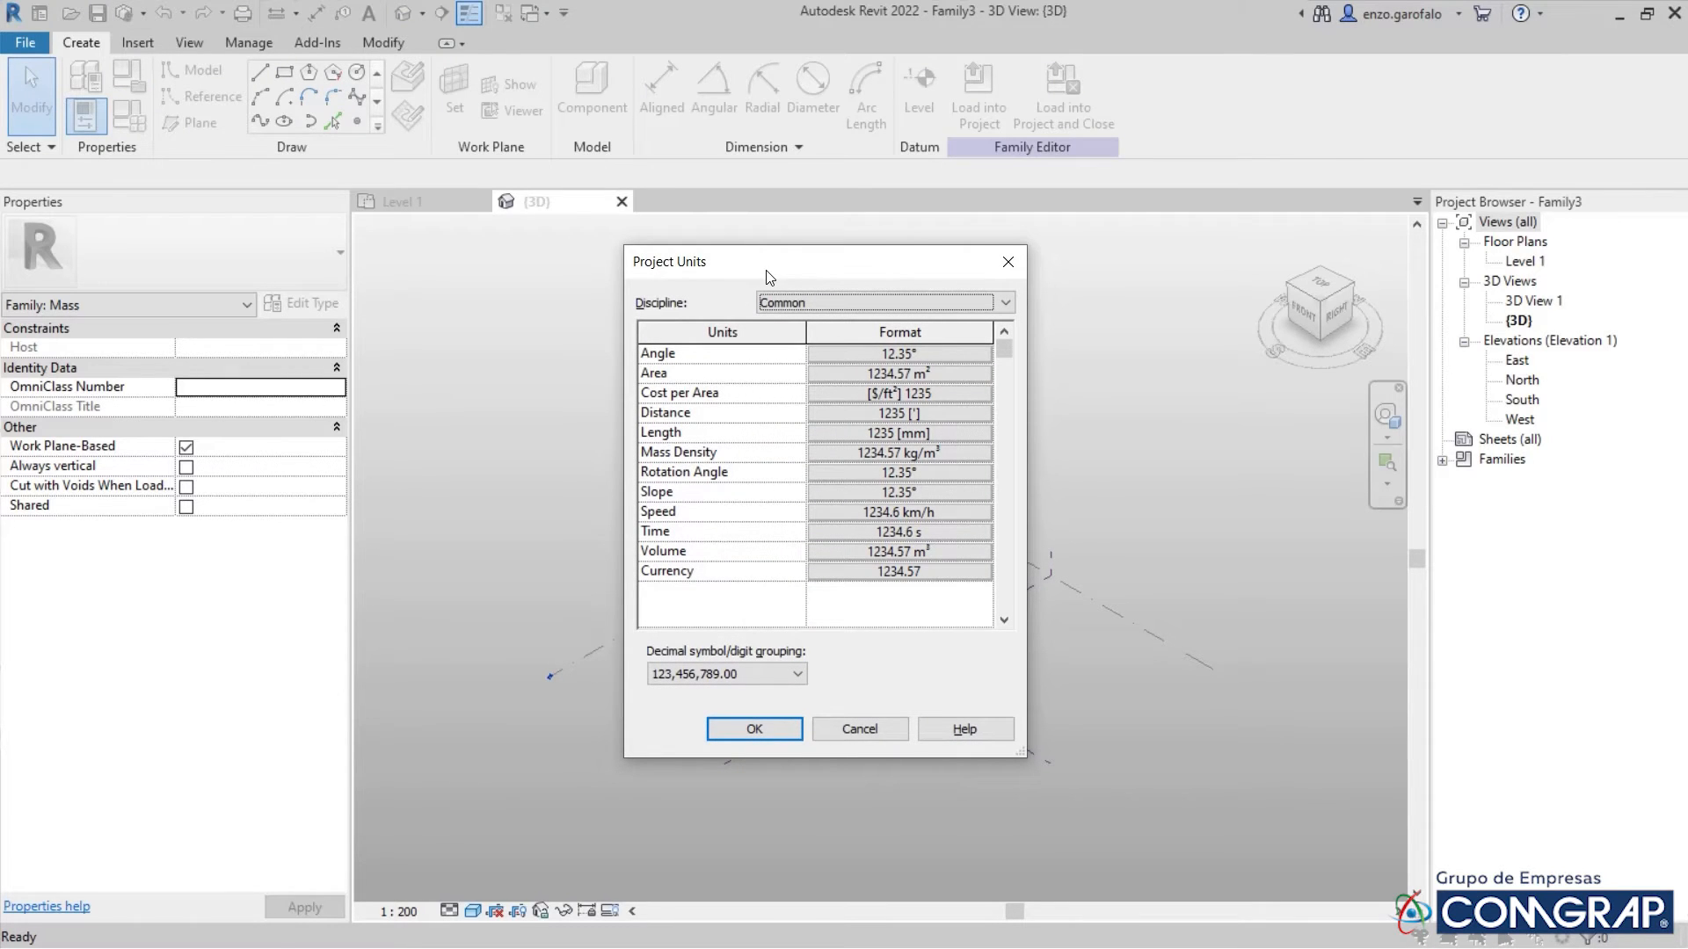
left_click(853, 397)
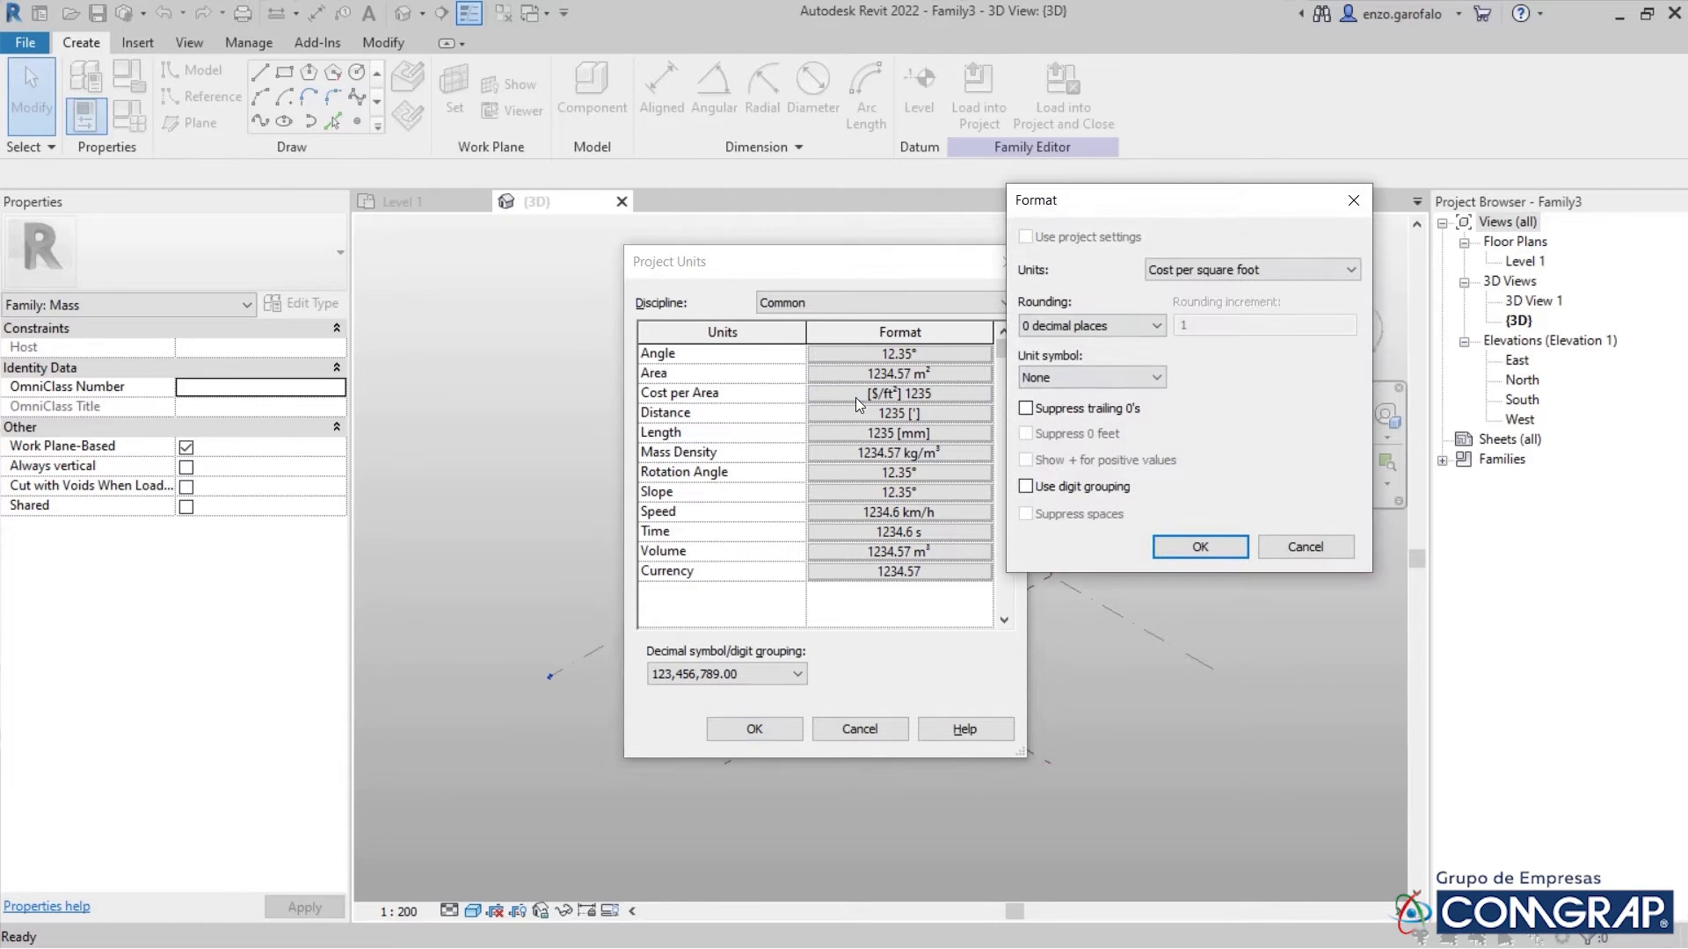
left_click(1187, 269)
left_click(1190, 297)
left_click(1088, 326)
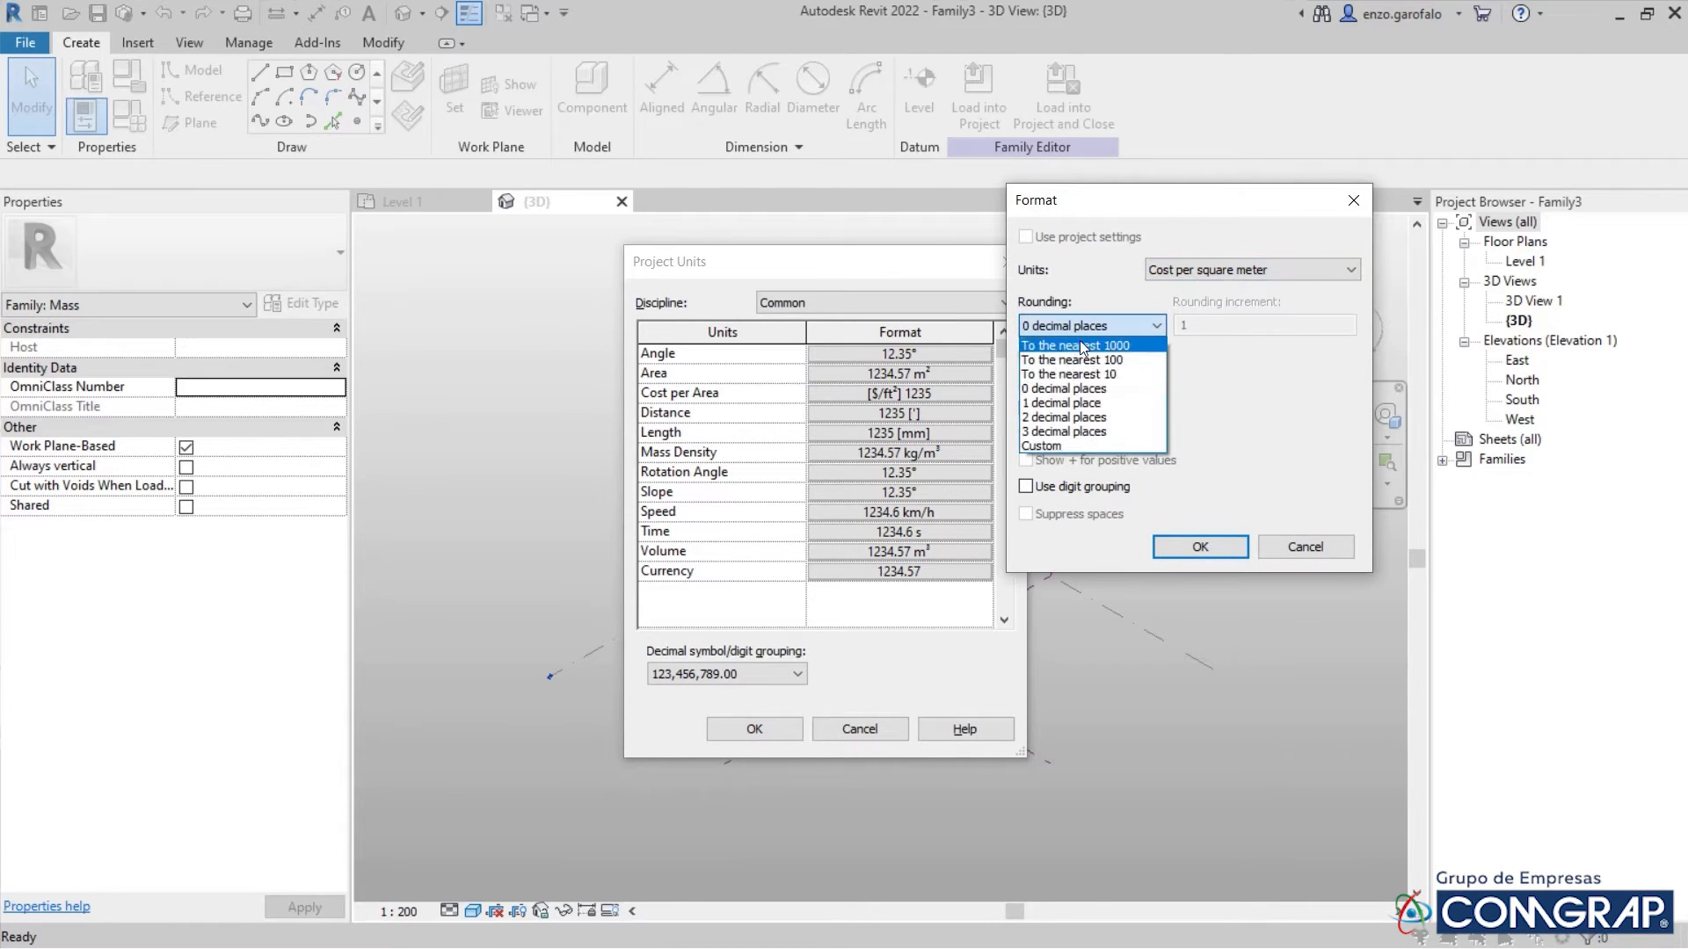
left_click(1068, 418)
left_click(1197, 544)
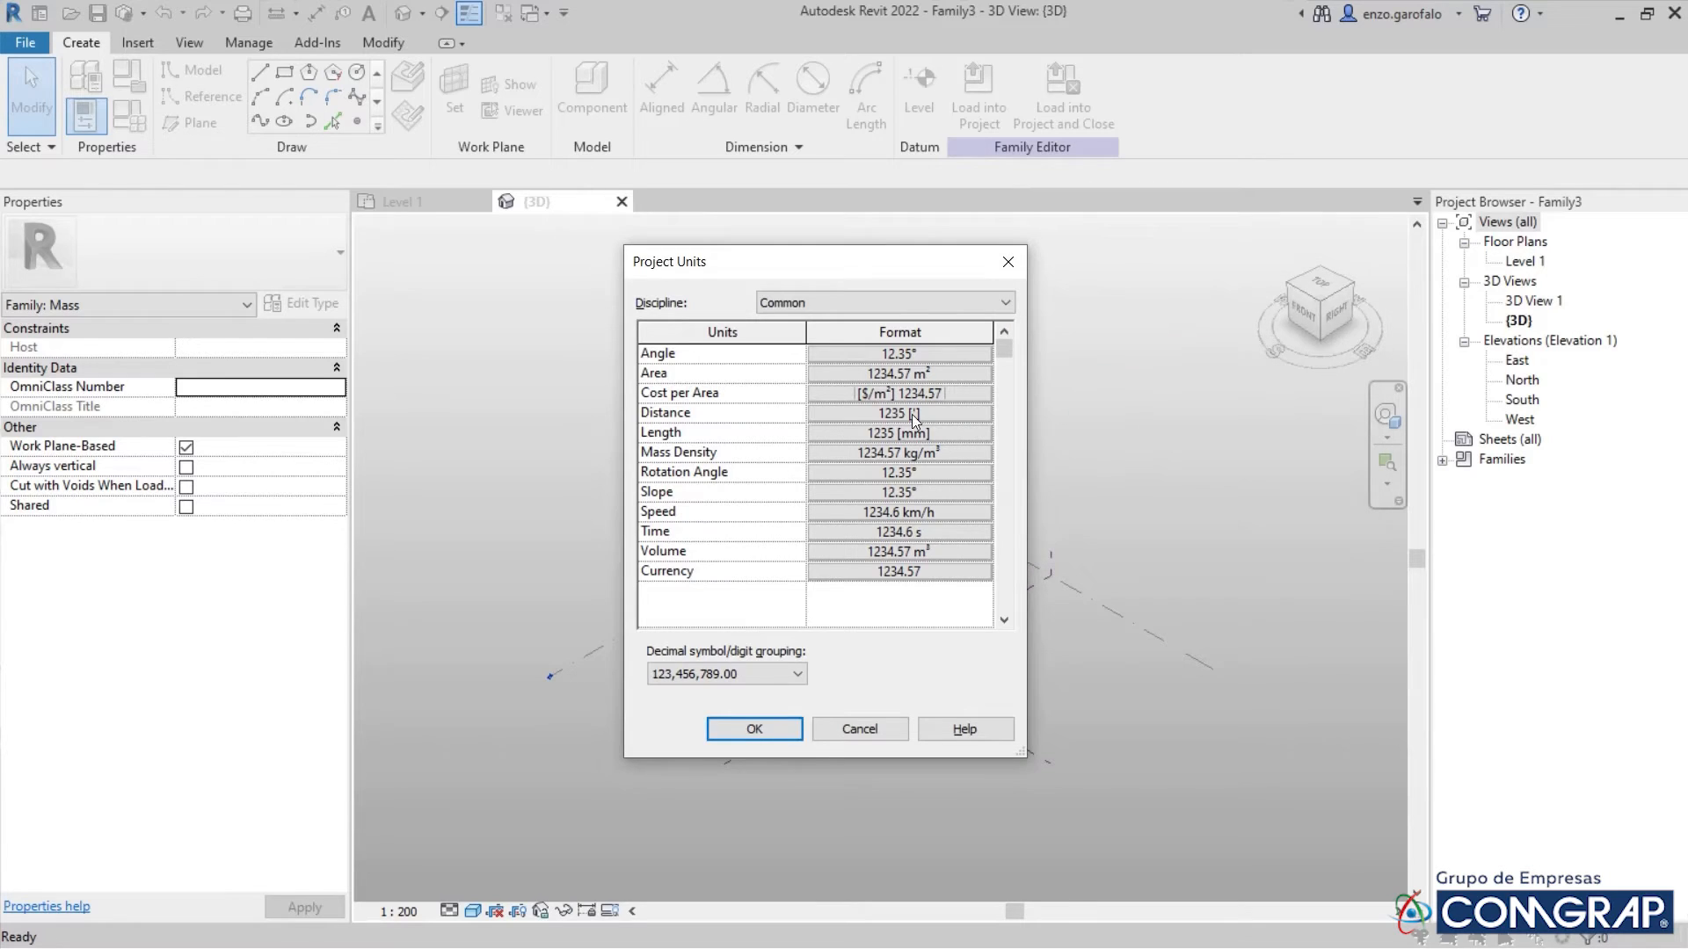
Set the Distance unit format to meters with 3 decimal places
left_click(884, 414)
left_click(1179, 270)
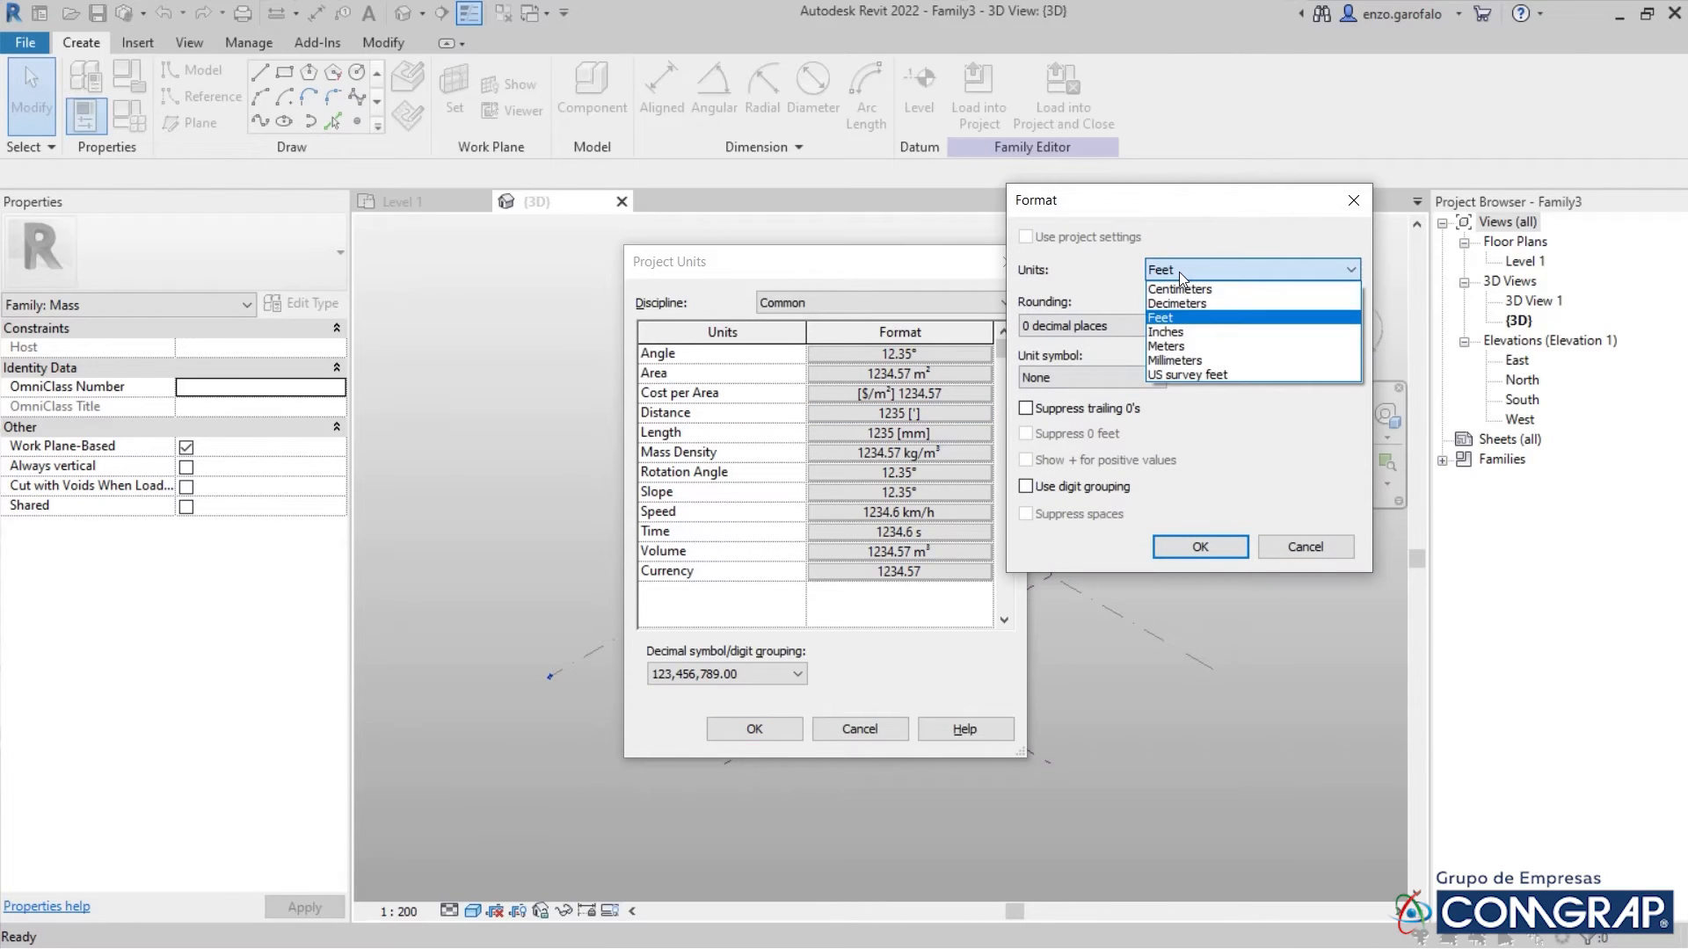
left_click(1174, 346)
left_click(1118, 326)
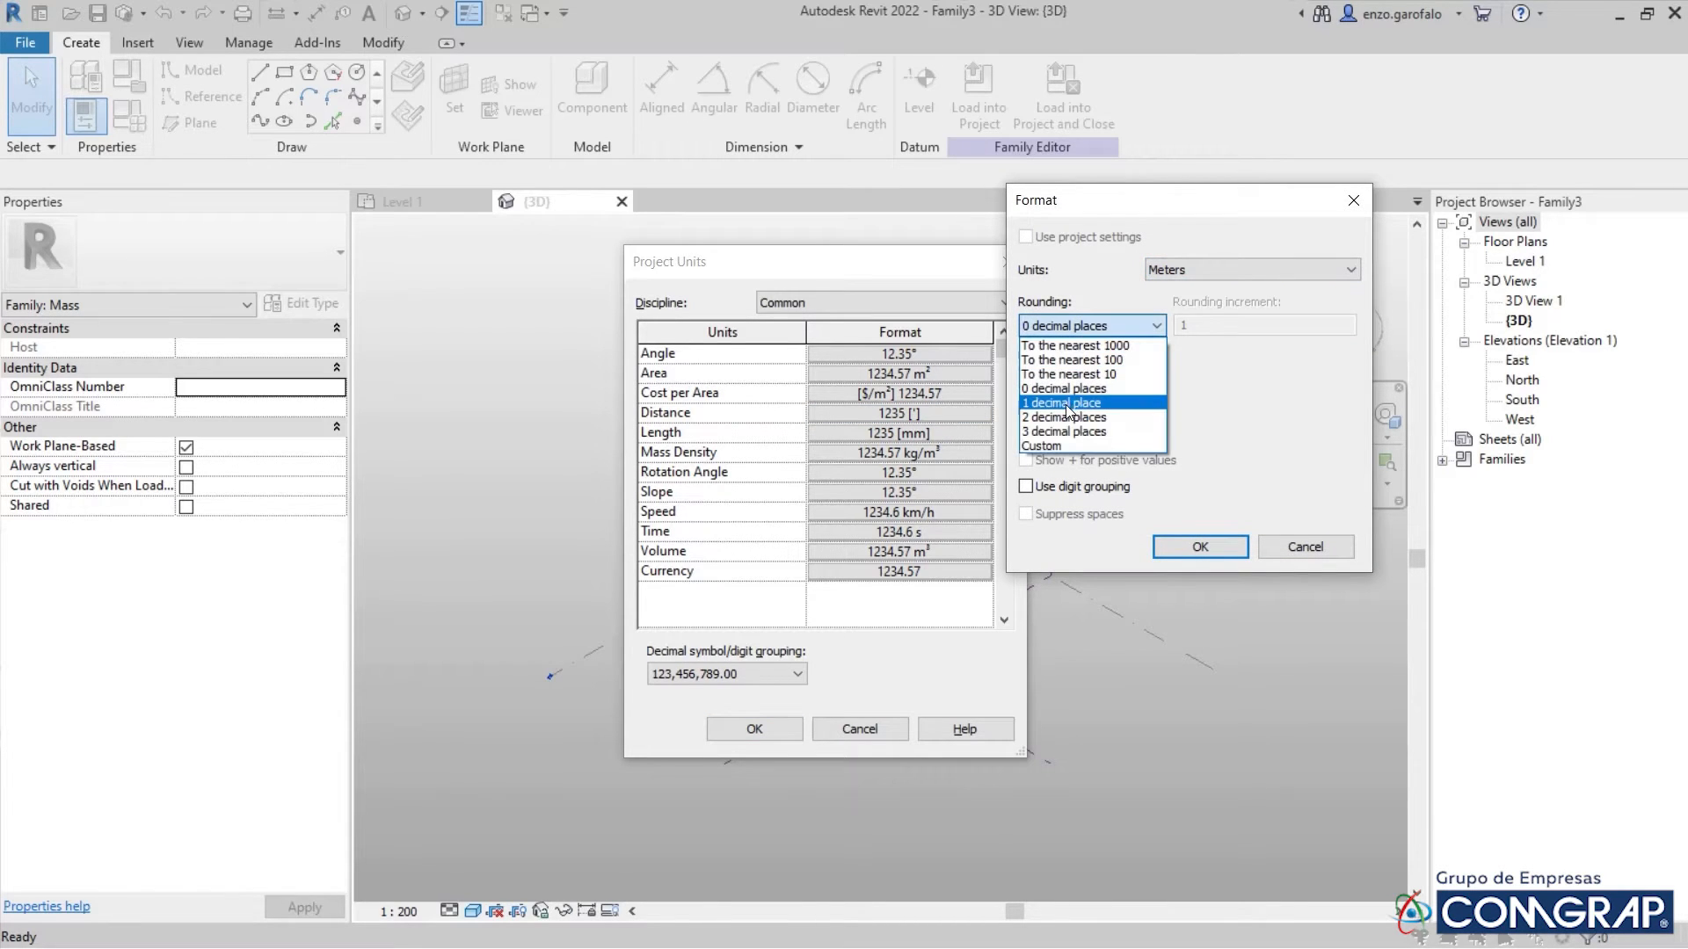
left_click(1063, 431)
left_click(1077, 326)
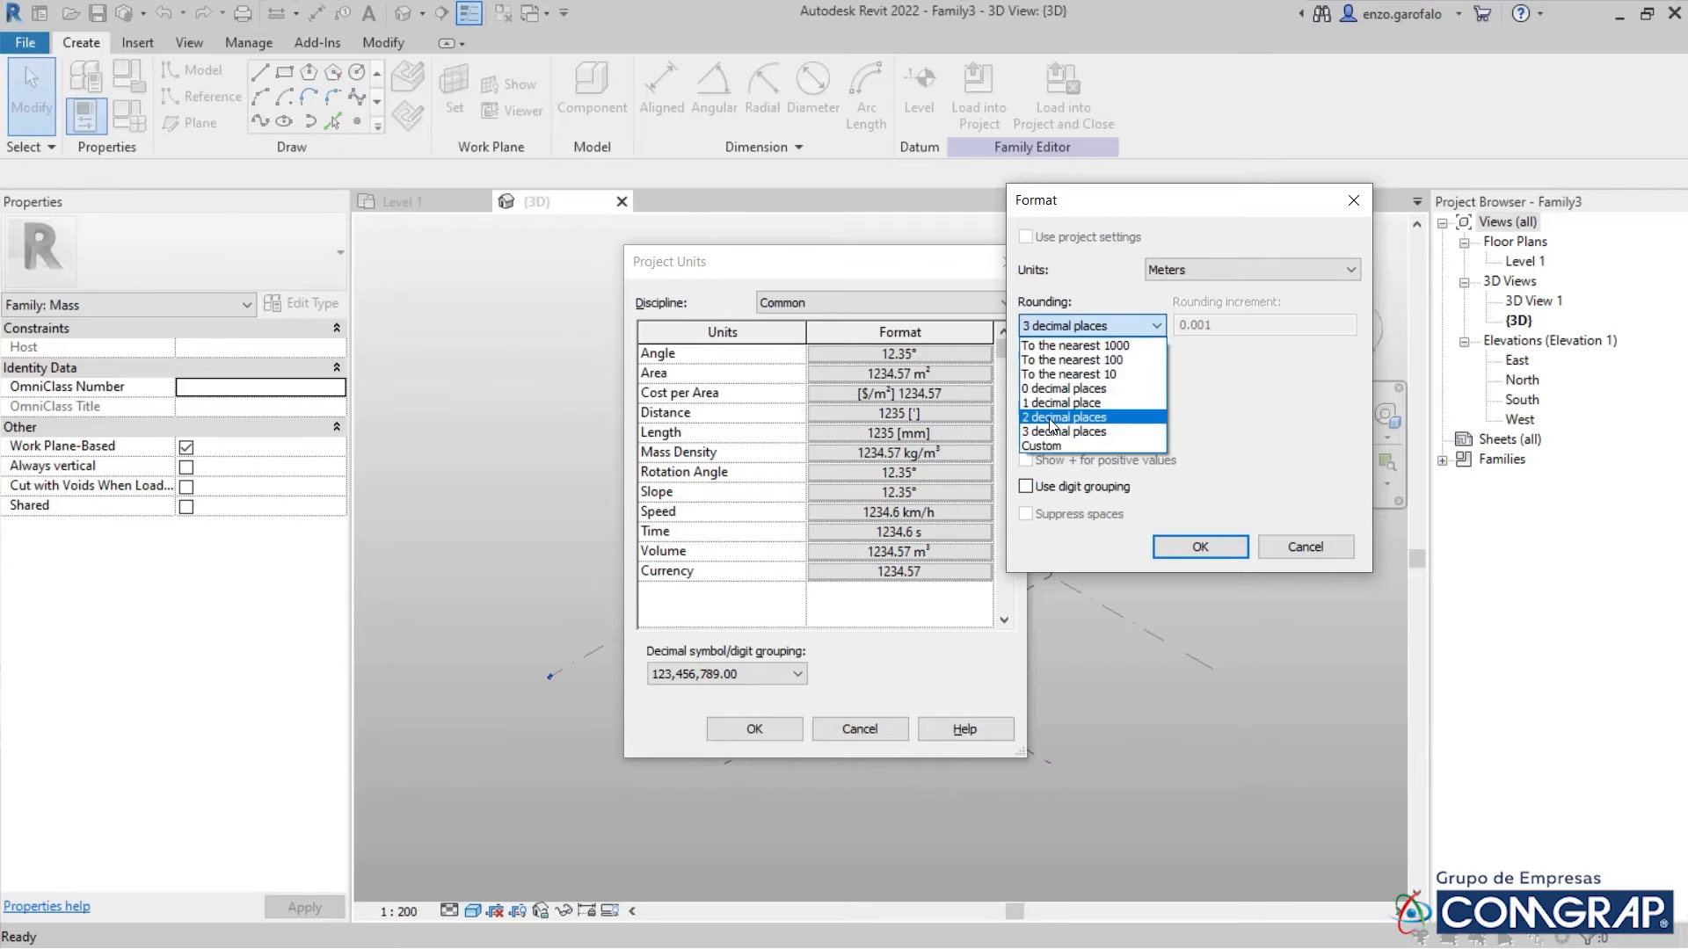
left_click(1058, 432)
left_click(1202, 545)
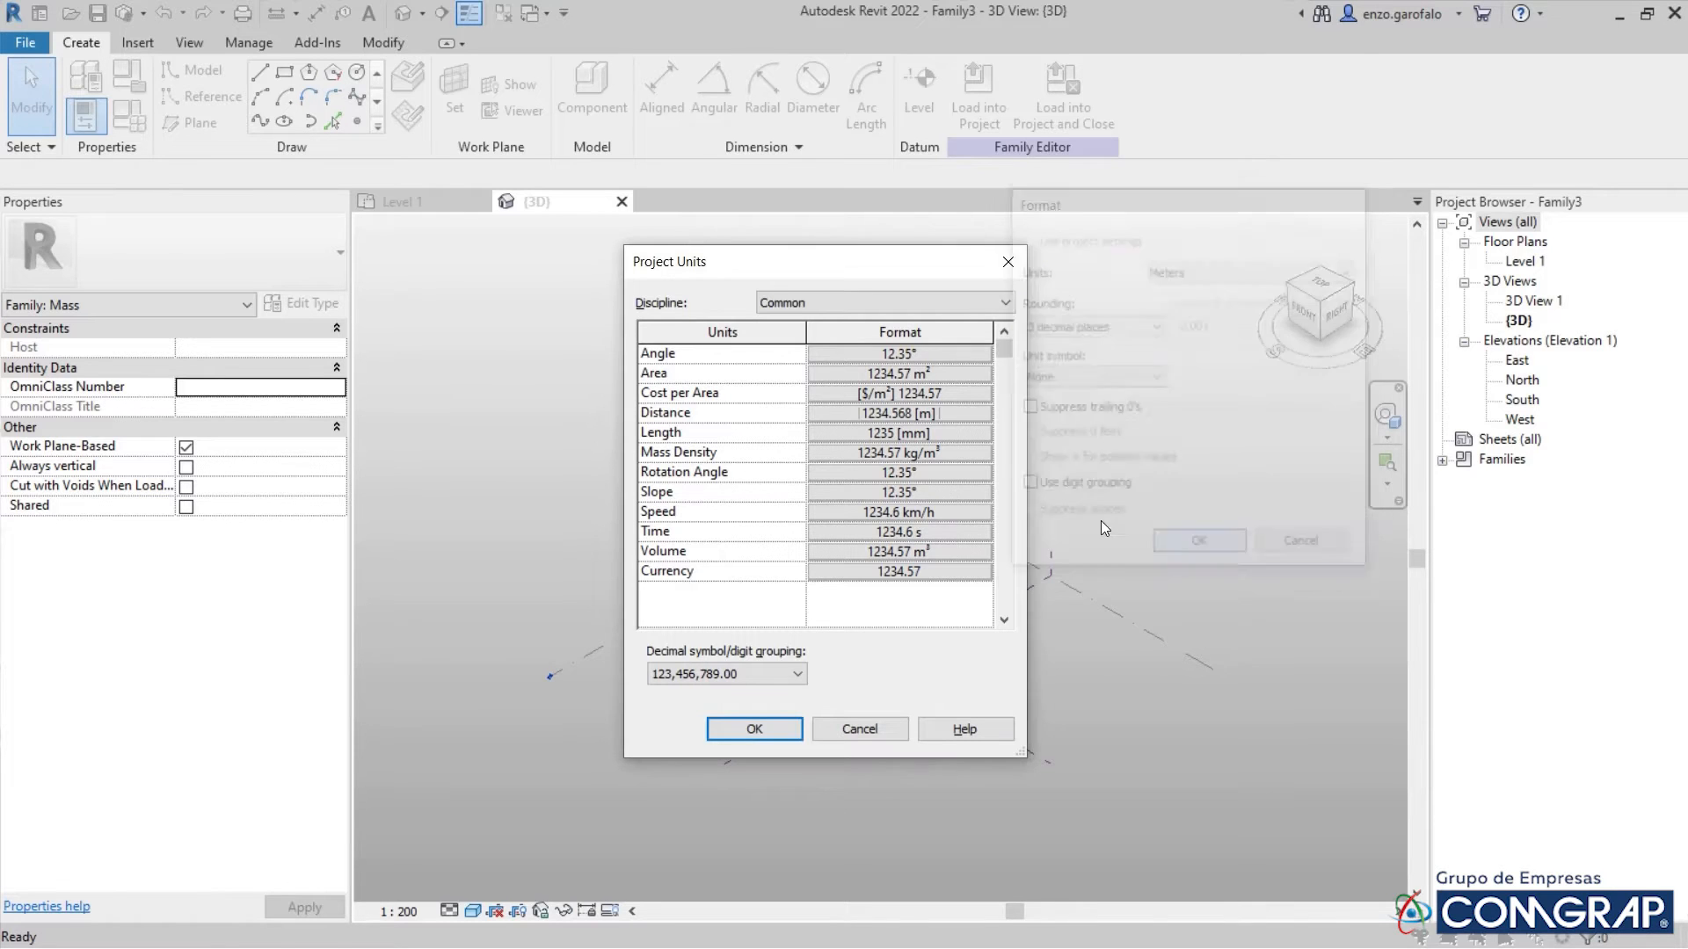
Set the Length unit format to meters with 2 decimal places and accept the project units
left_click(875, 435)
left_click(1178, 269)
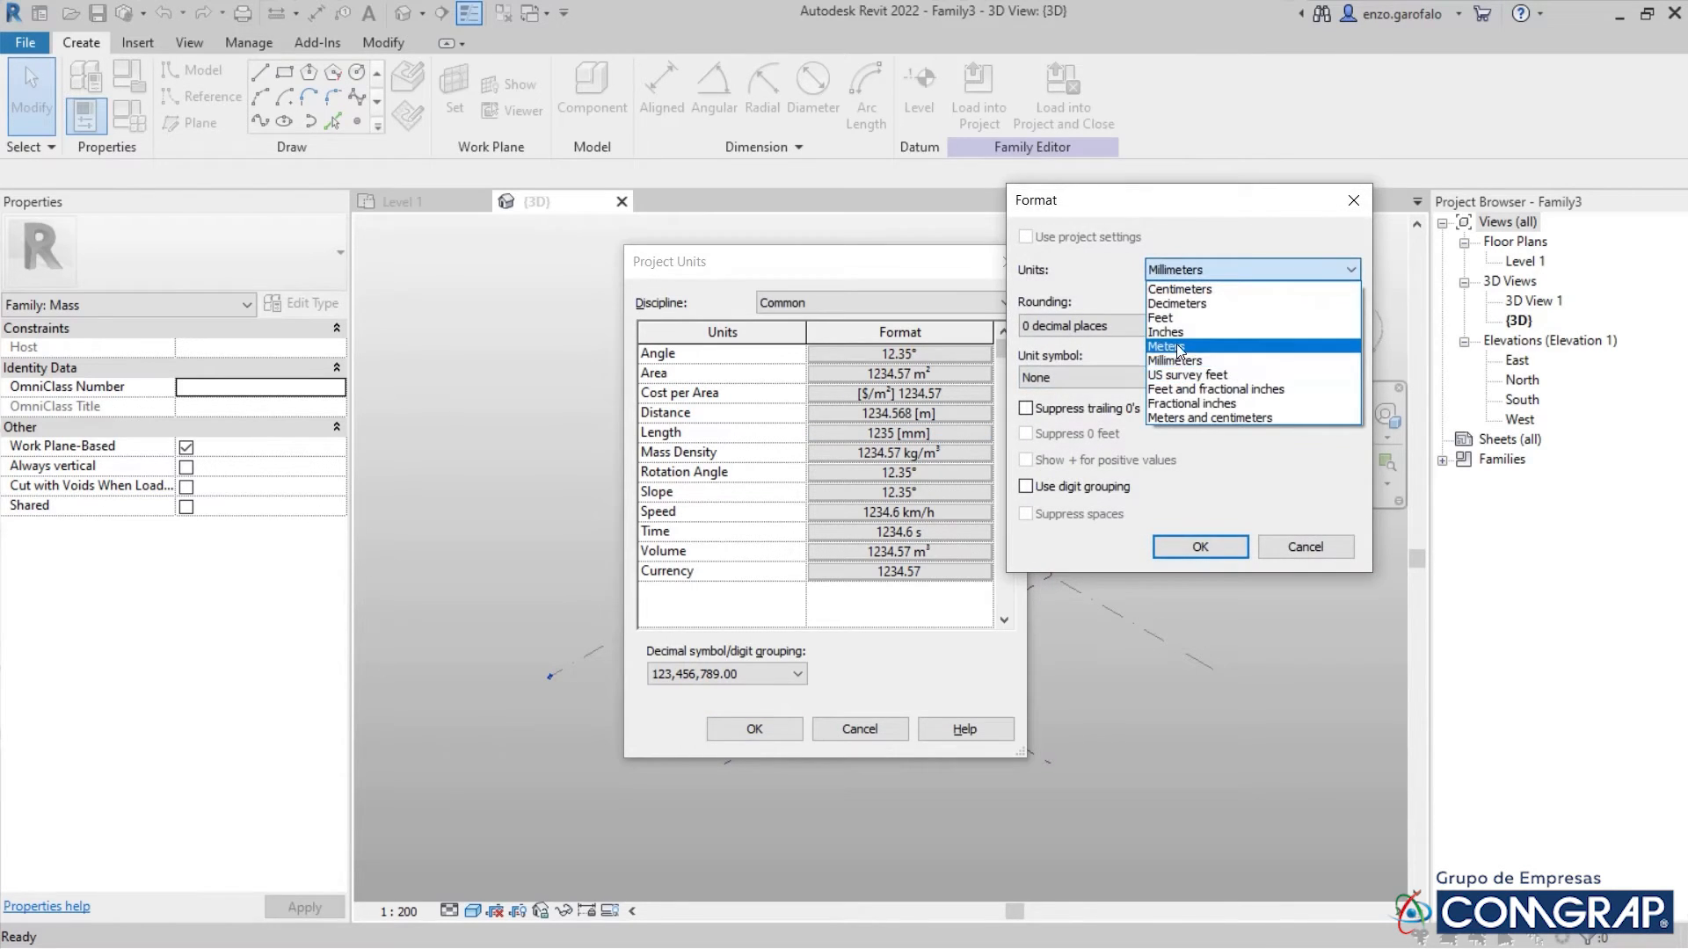
left_click(1169, 346)
left_click(1090, 326)
left_click(1073, 417)
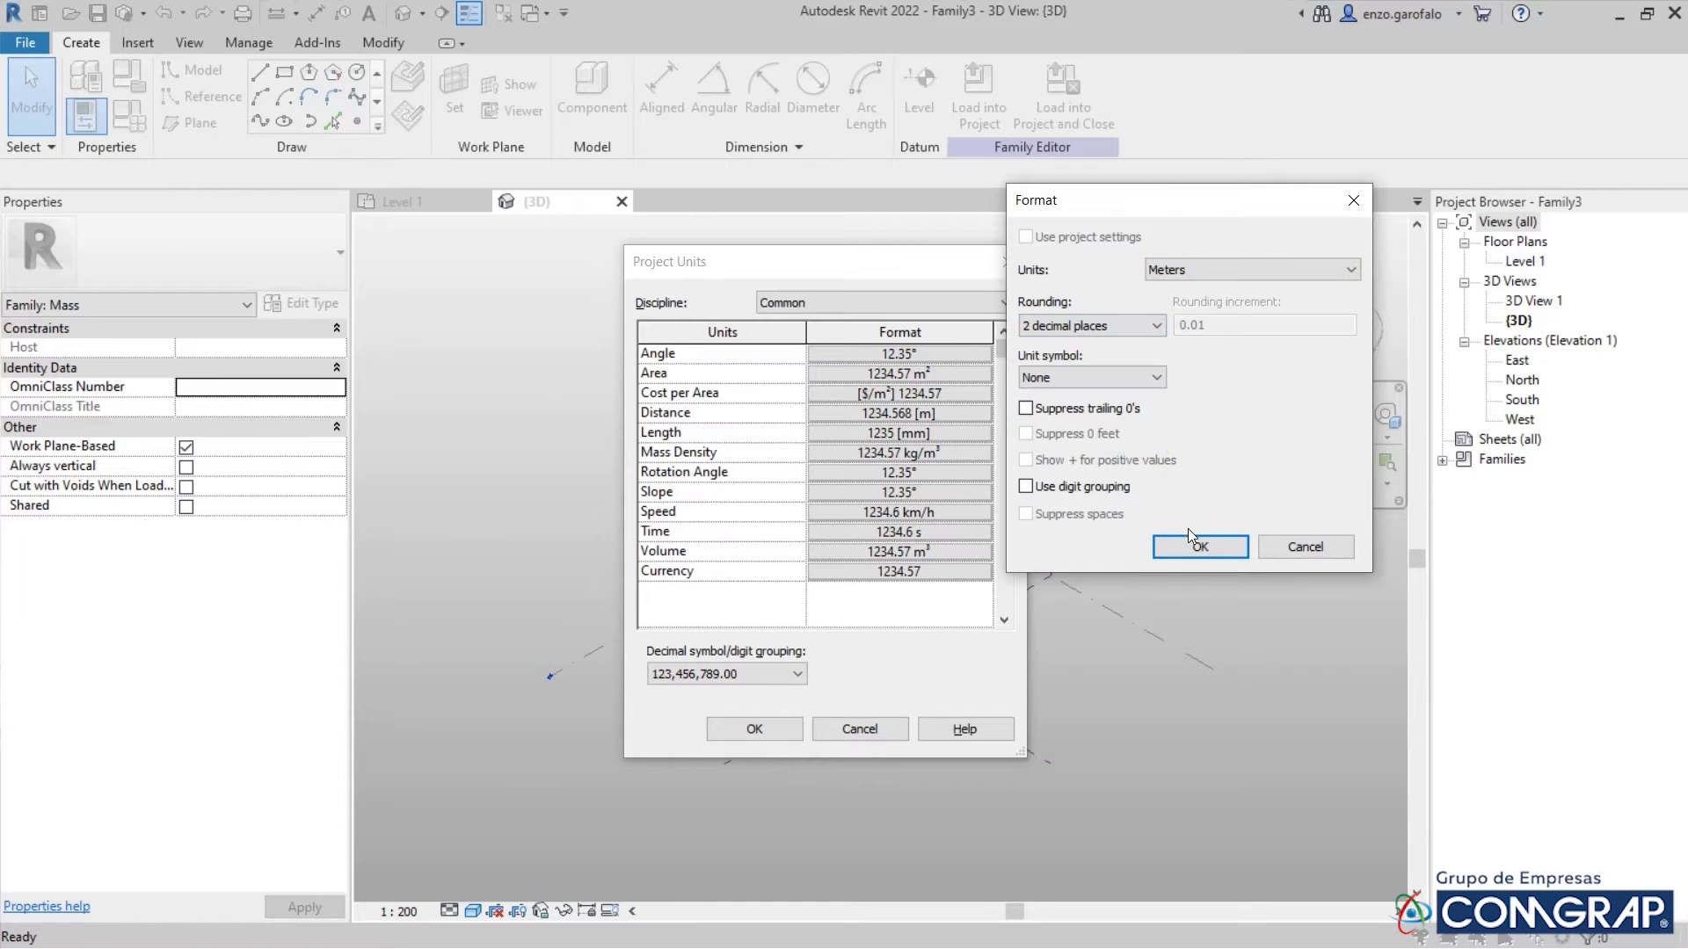
left_click(1186, 540)
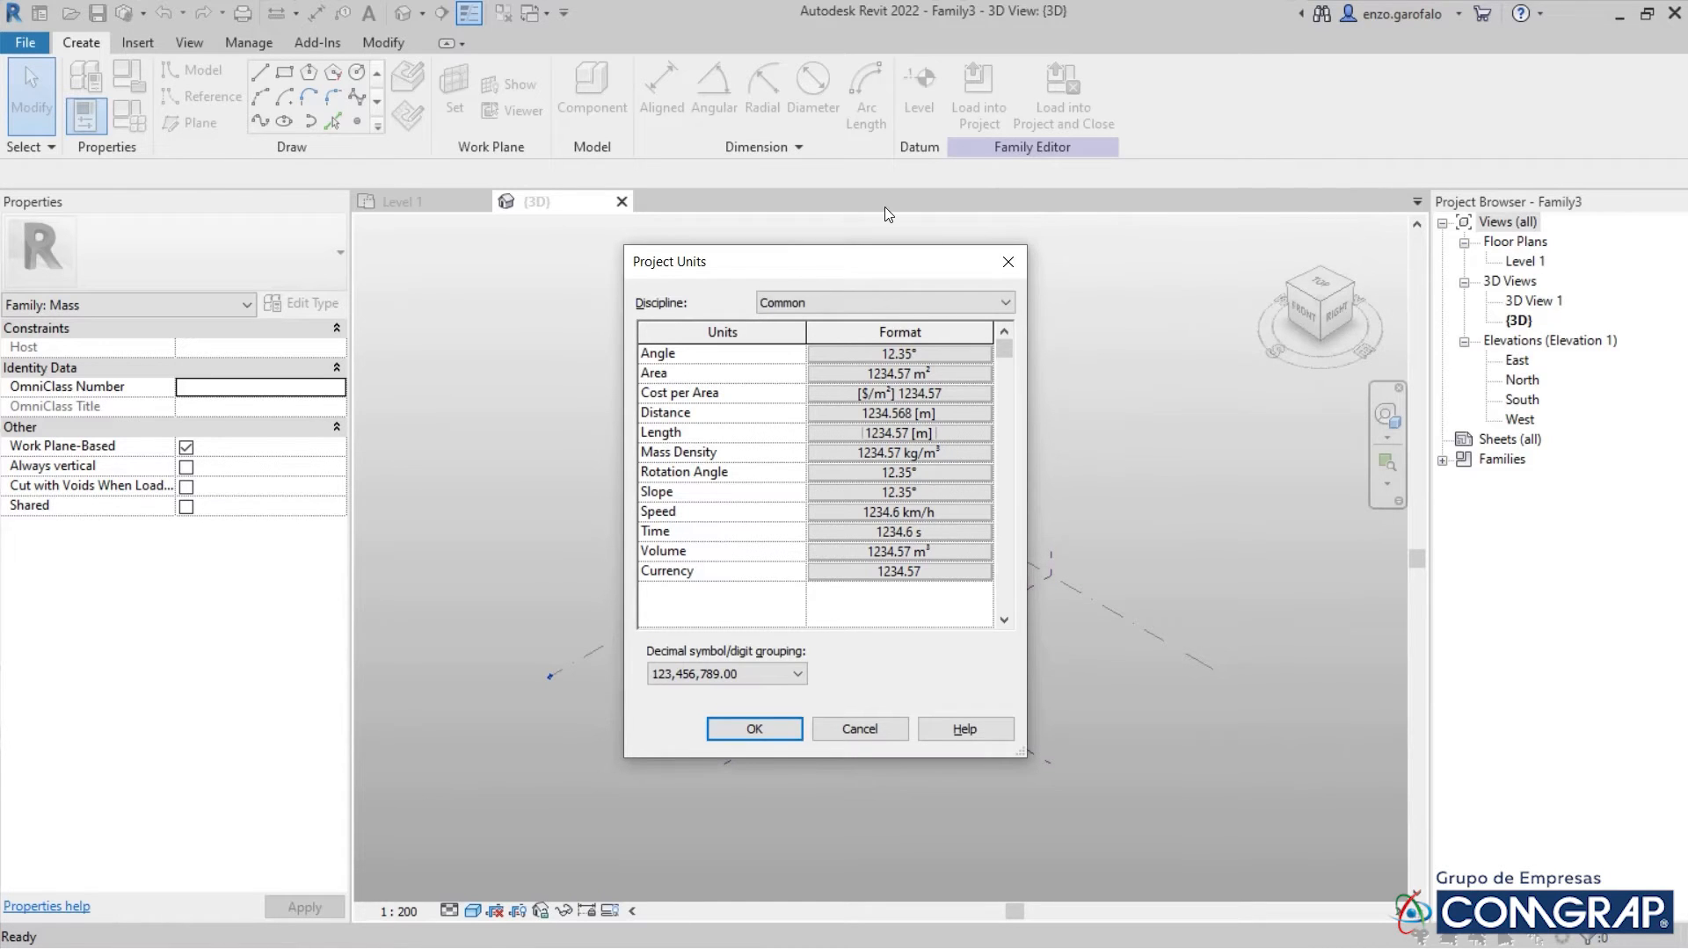
left_click(758, 734)
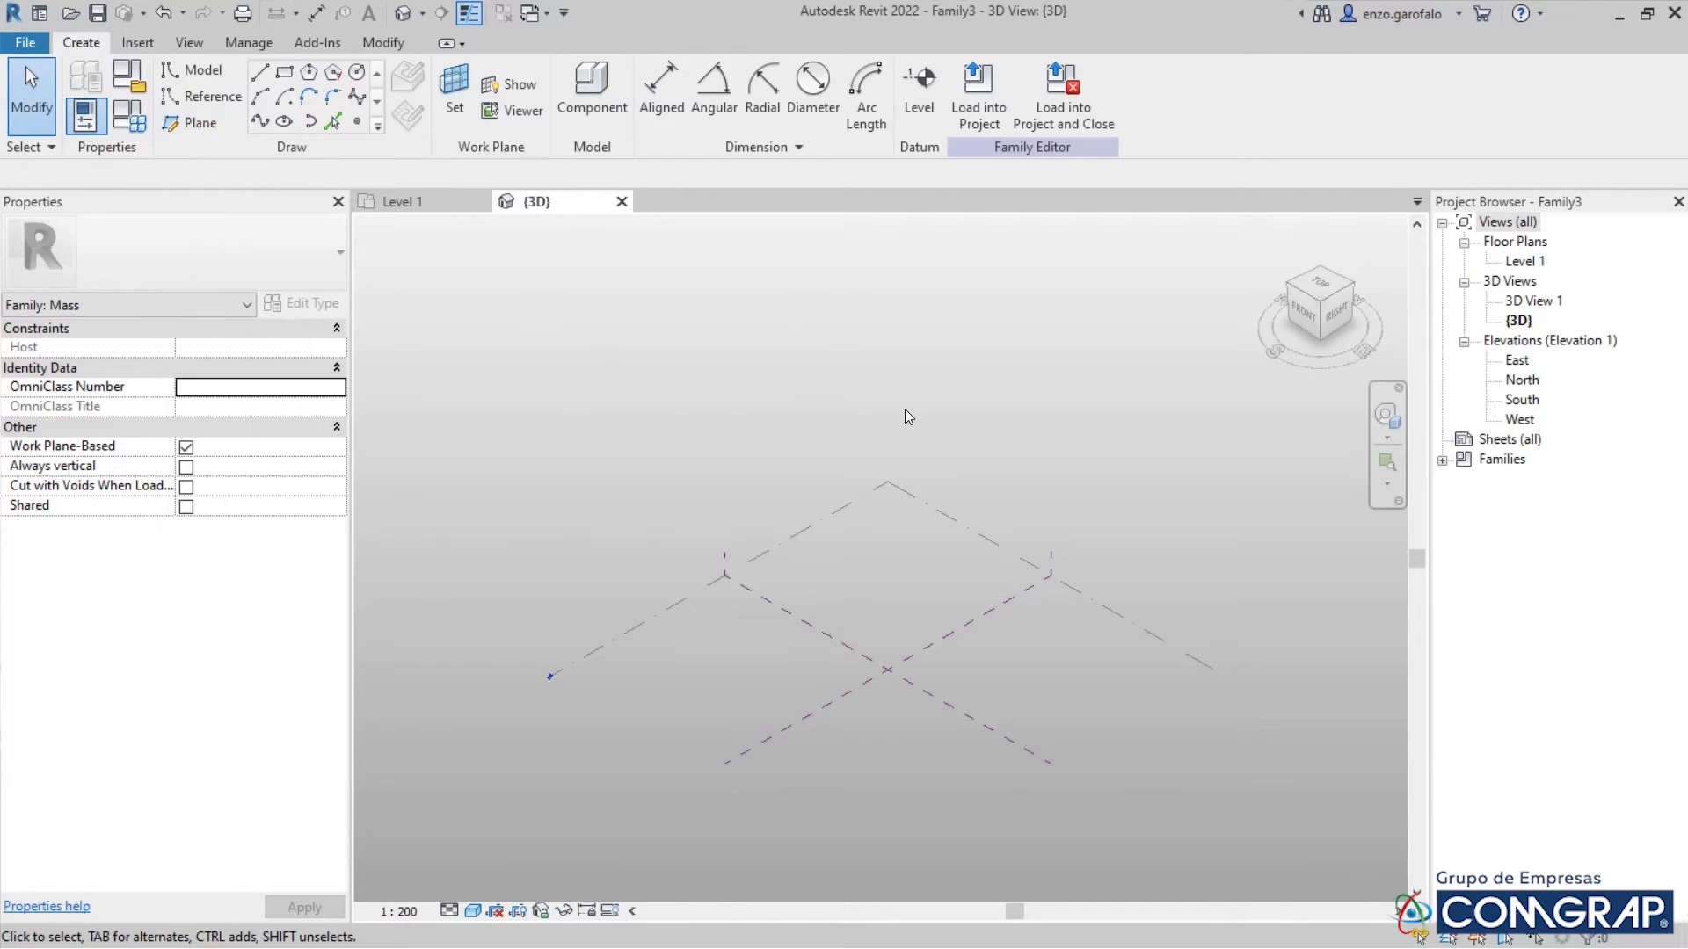
In the Level 1 floor plan, draw vertical reference planes about 44 m west and 43 m east of the center plane
double_click(1539, 263)
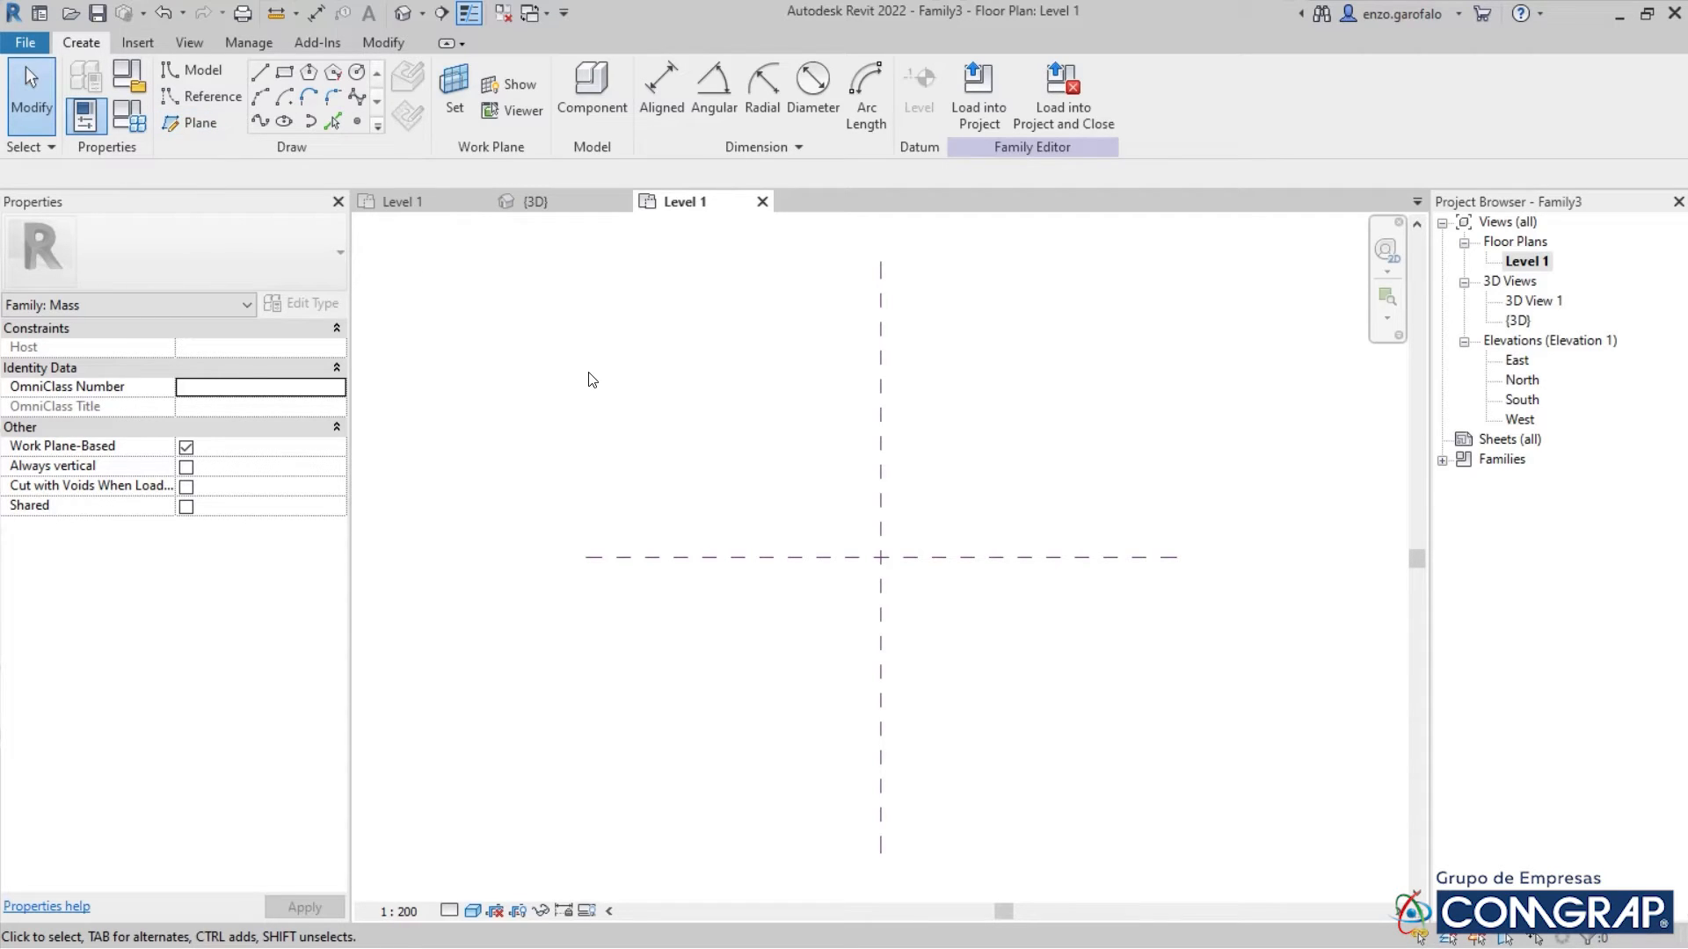
key("r")
key("p")
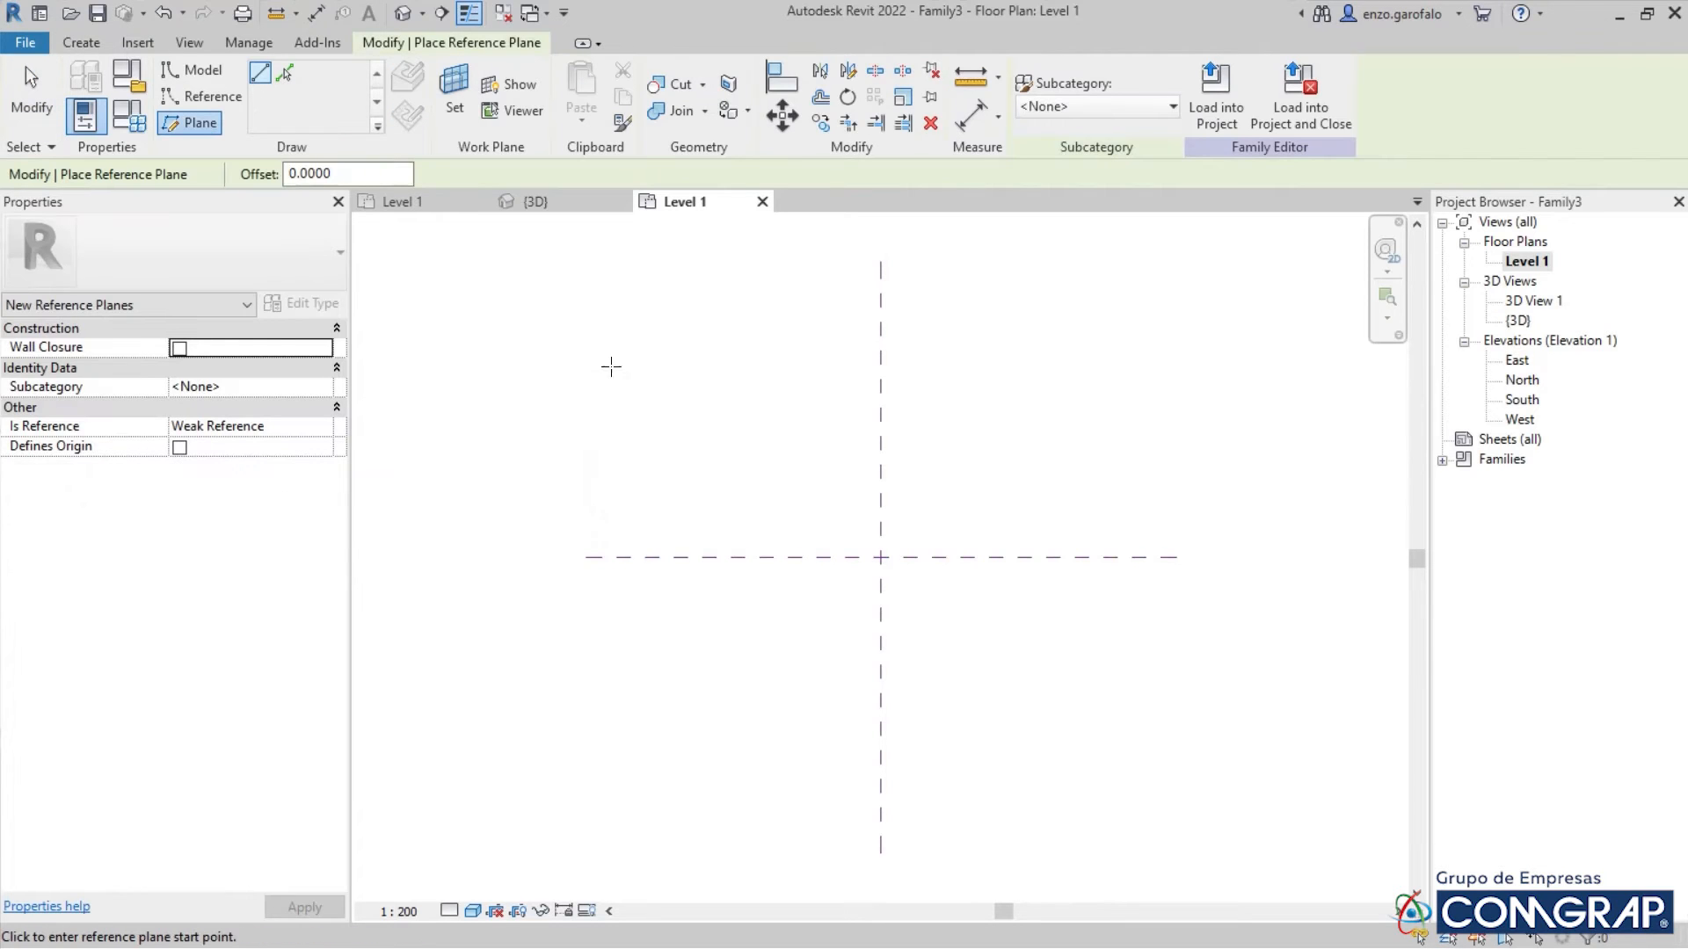
left_click(613, 261)
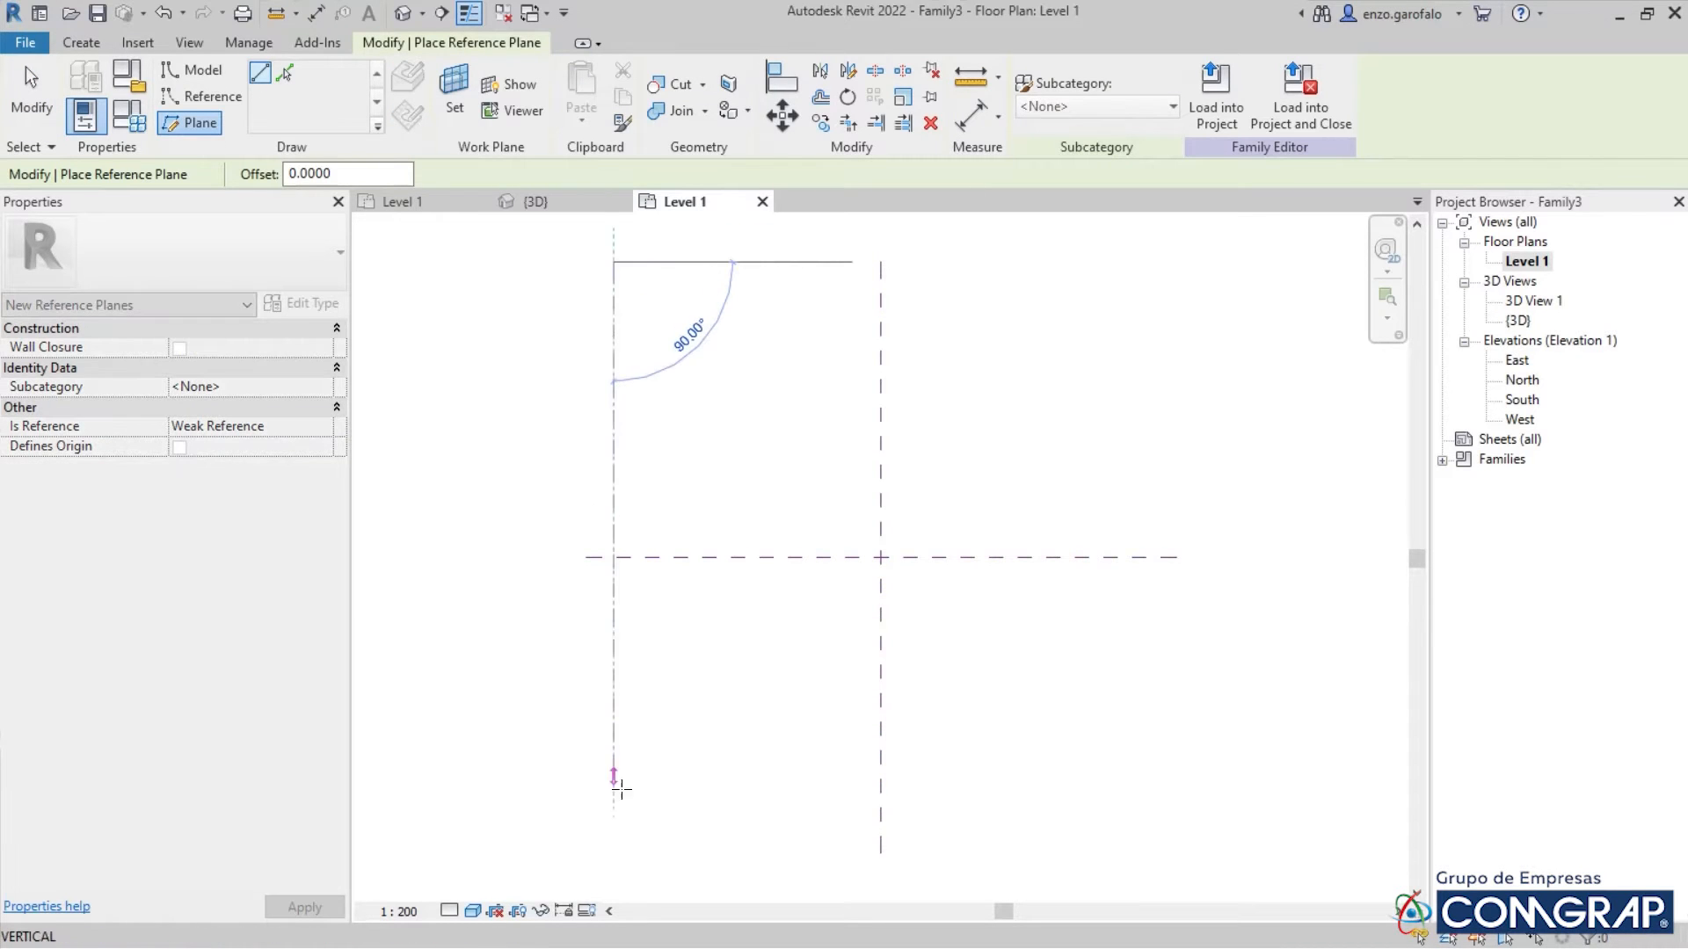
left_click(614, 824)
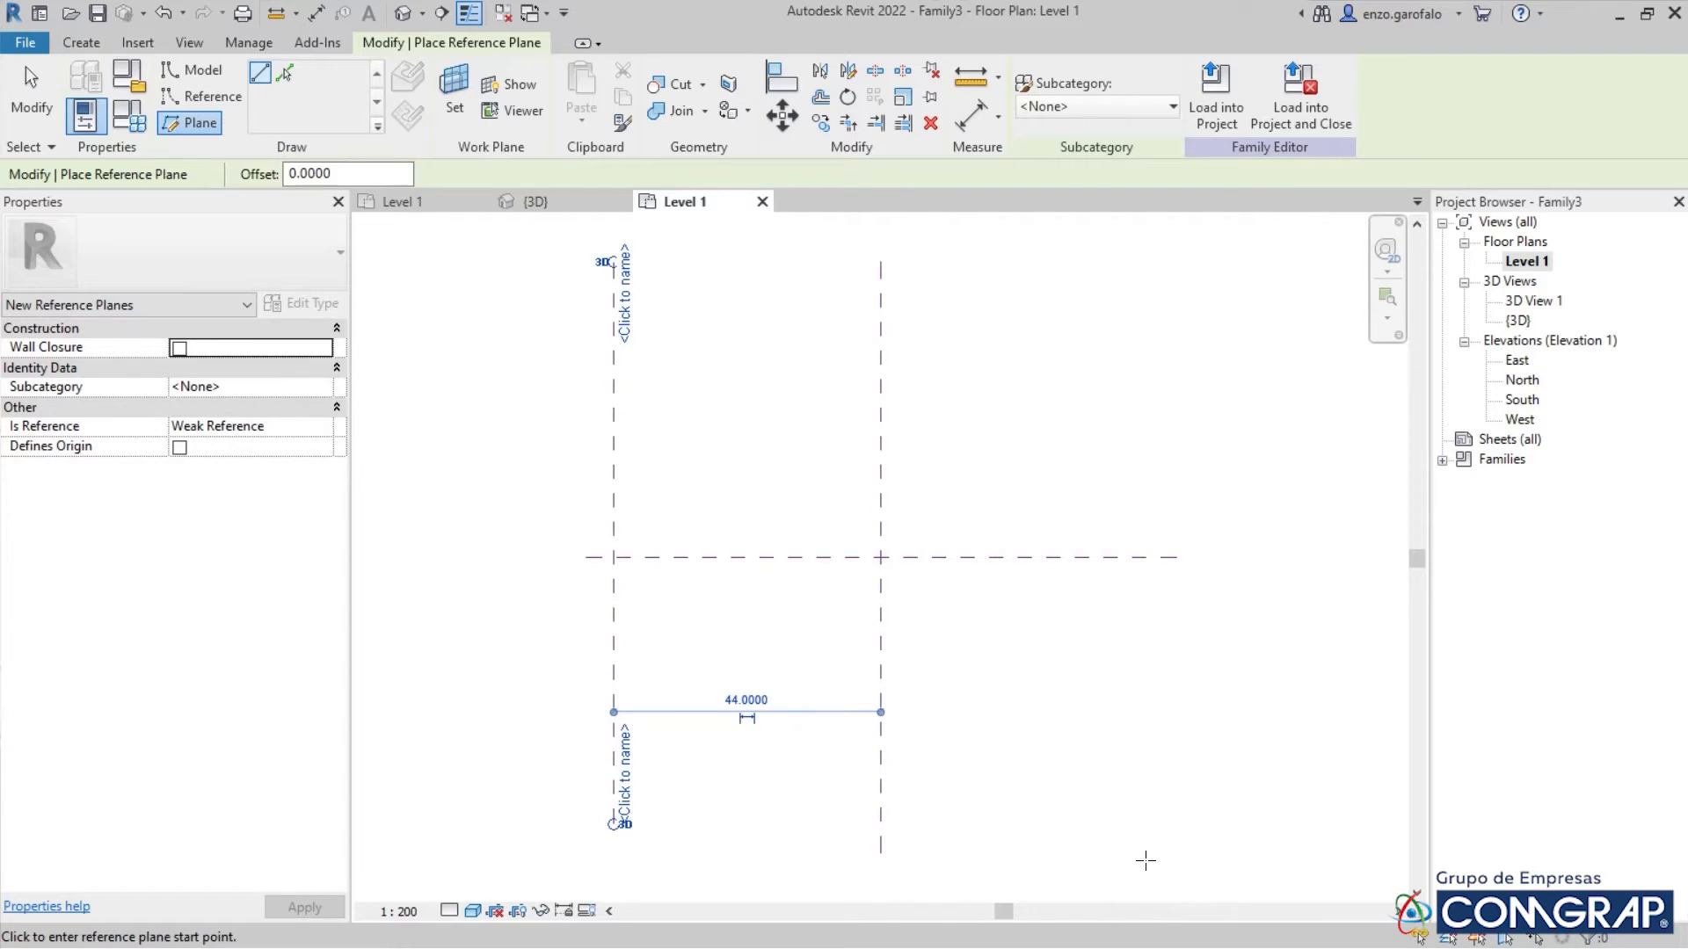
left_click(1141, 853)
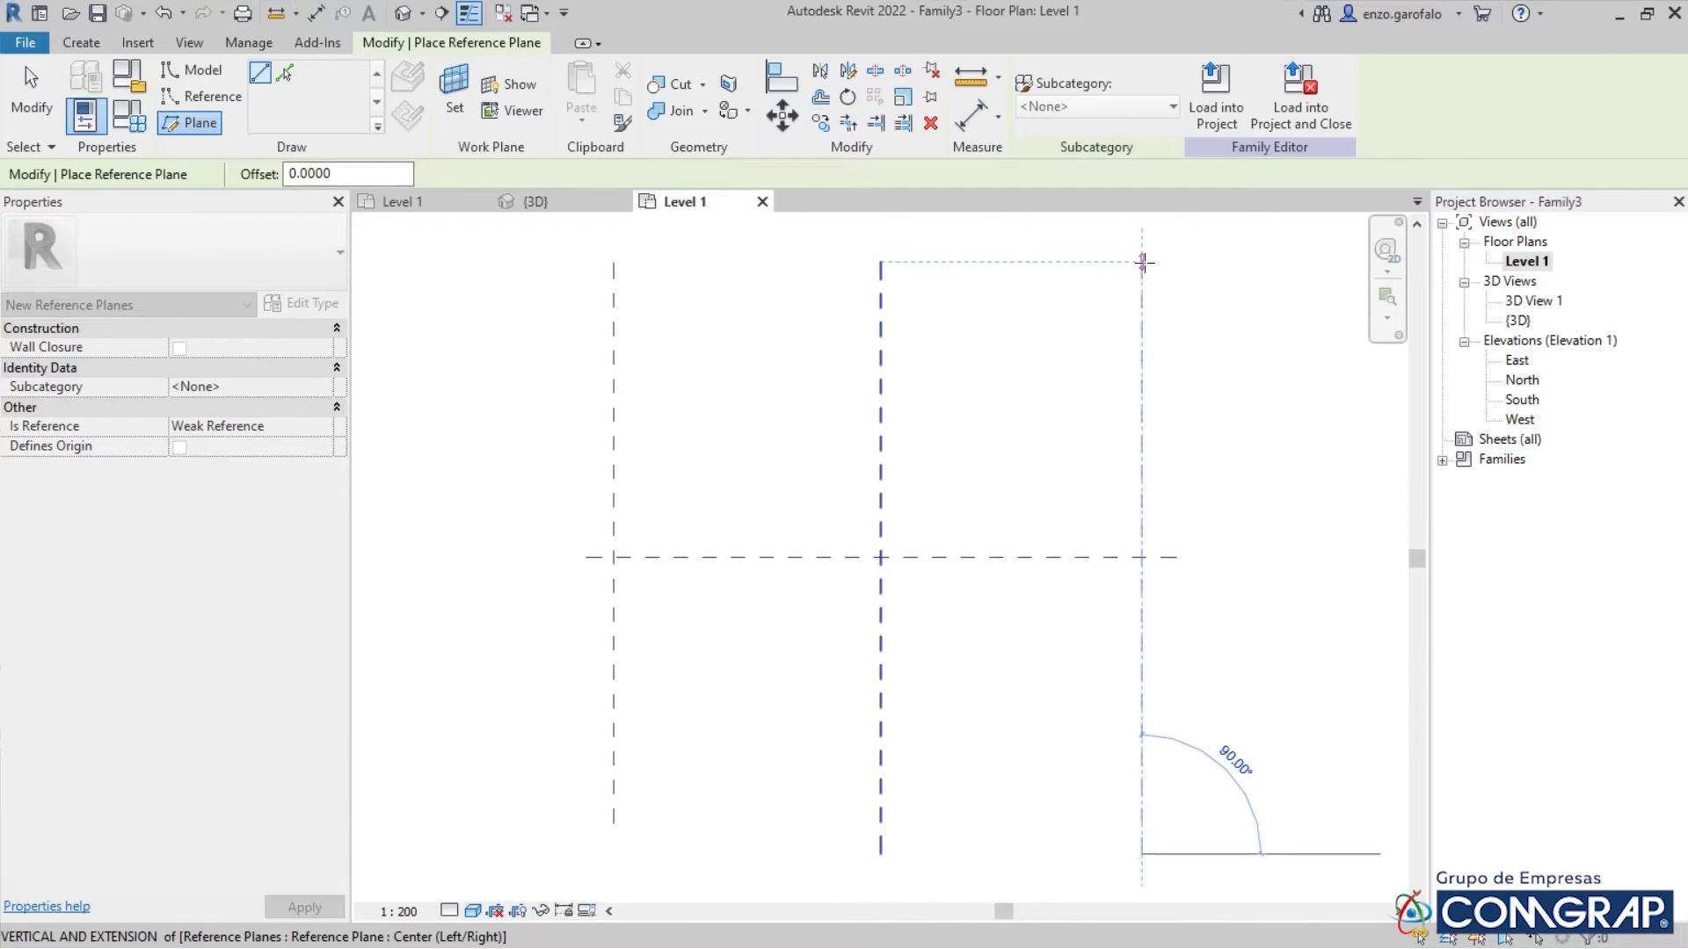
left_click(1143, 261)
Draw two horizontal reference planes, one about 40 m north and one about 40 m south of the center plane
left_click(1209, 313)
left_click(497, 313)
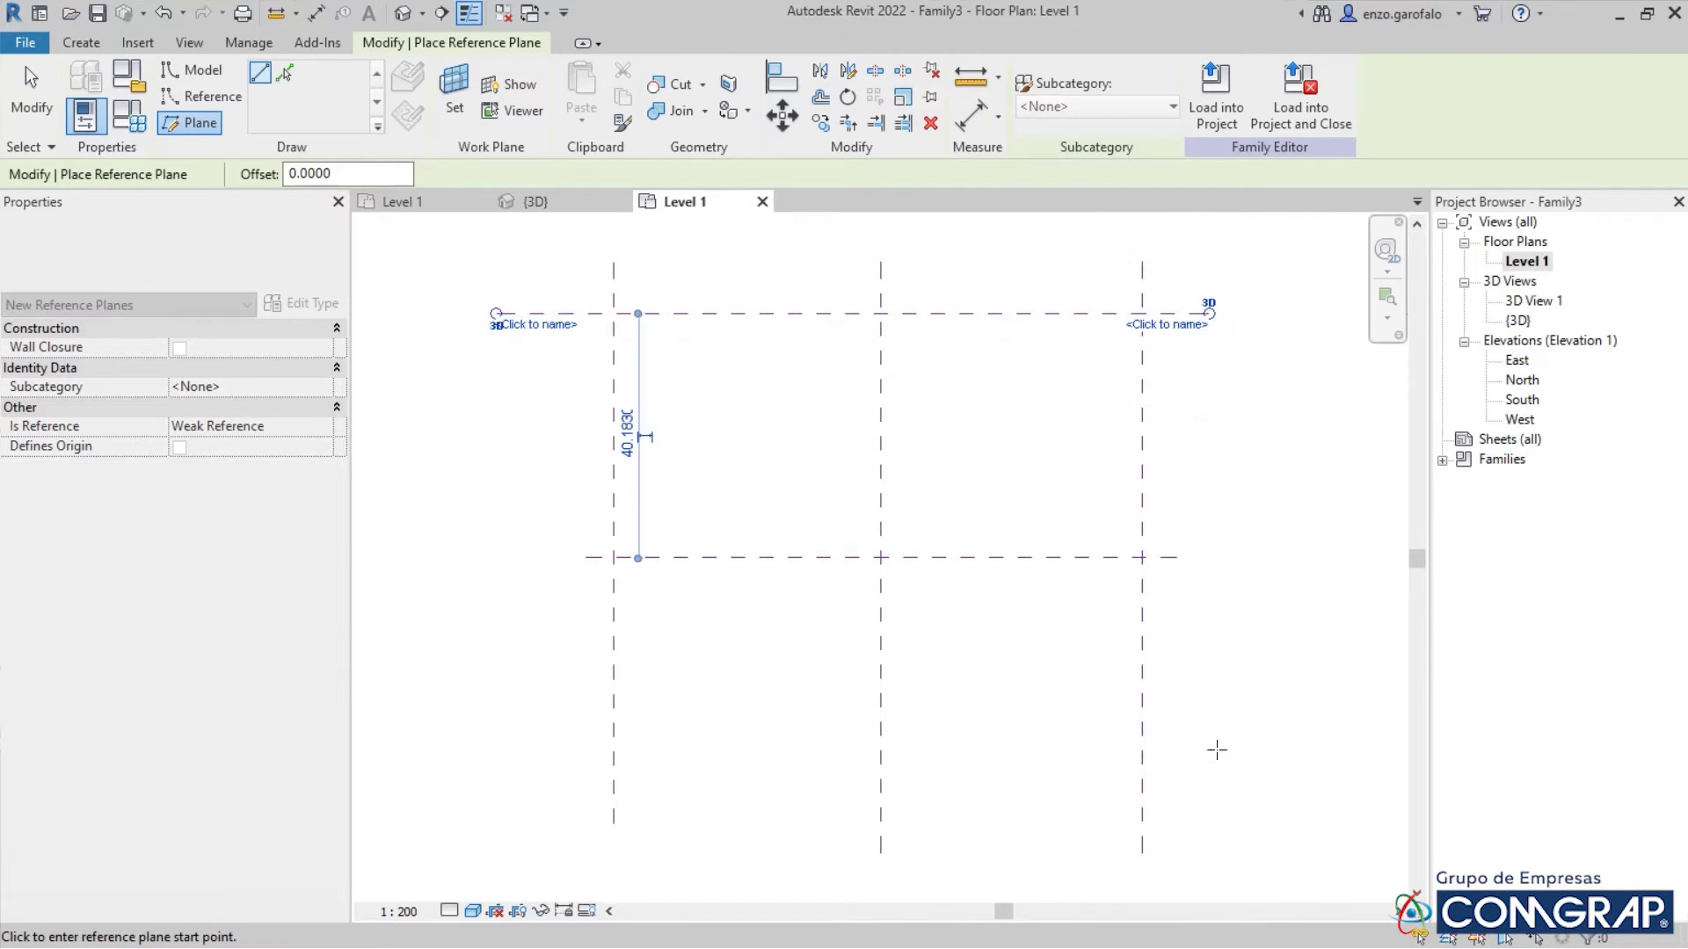
left_click(1270, 798)
left_click(559, 798)
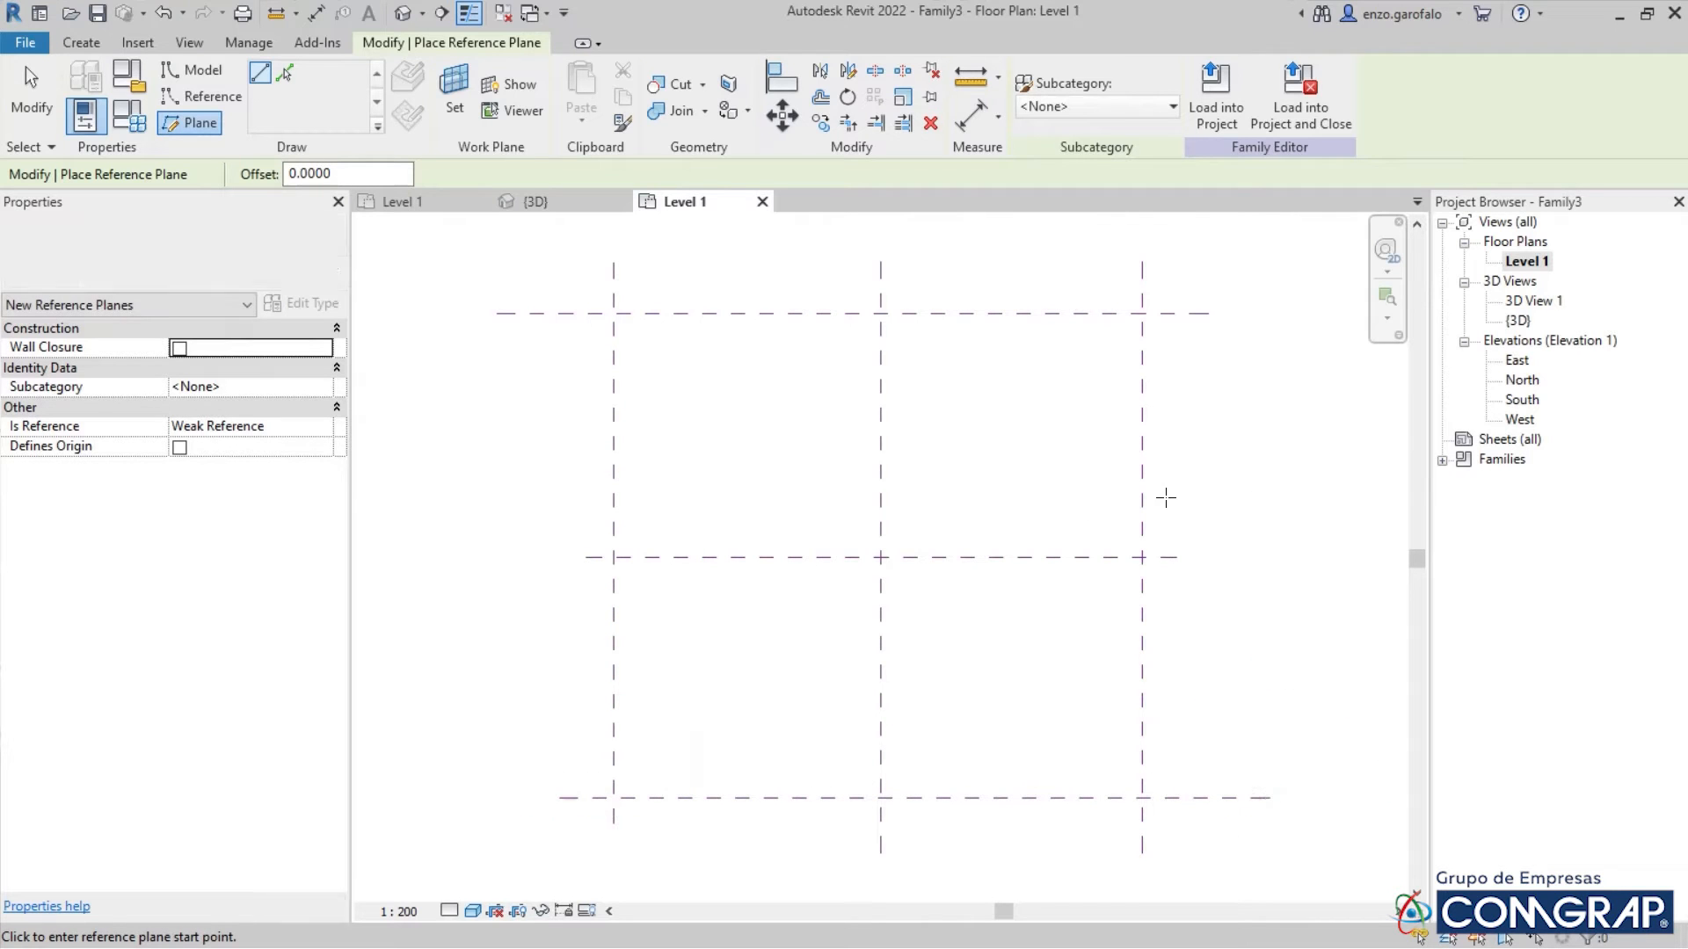
key("Escape")
key("Escape")
Name the upper horizontal reference plane Norte and the lower one Sur
left_click(1069, 315)
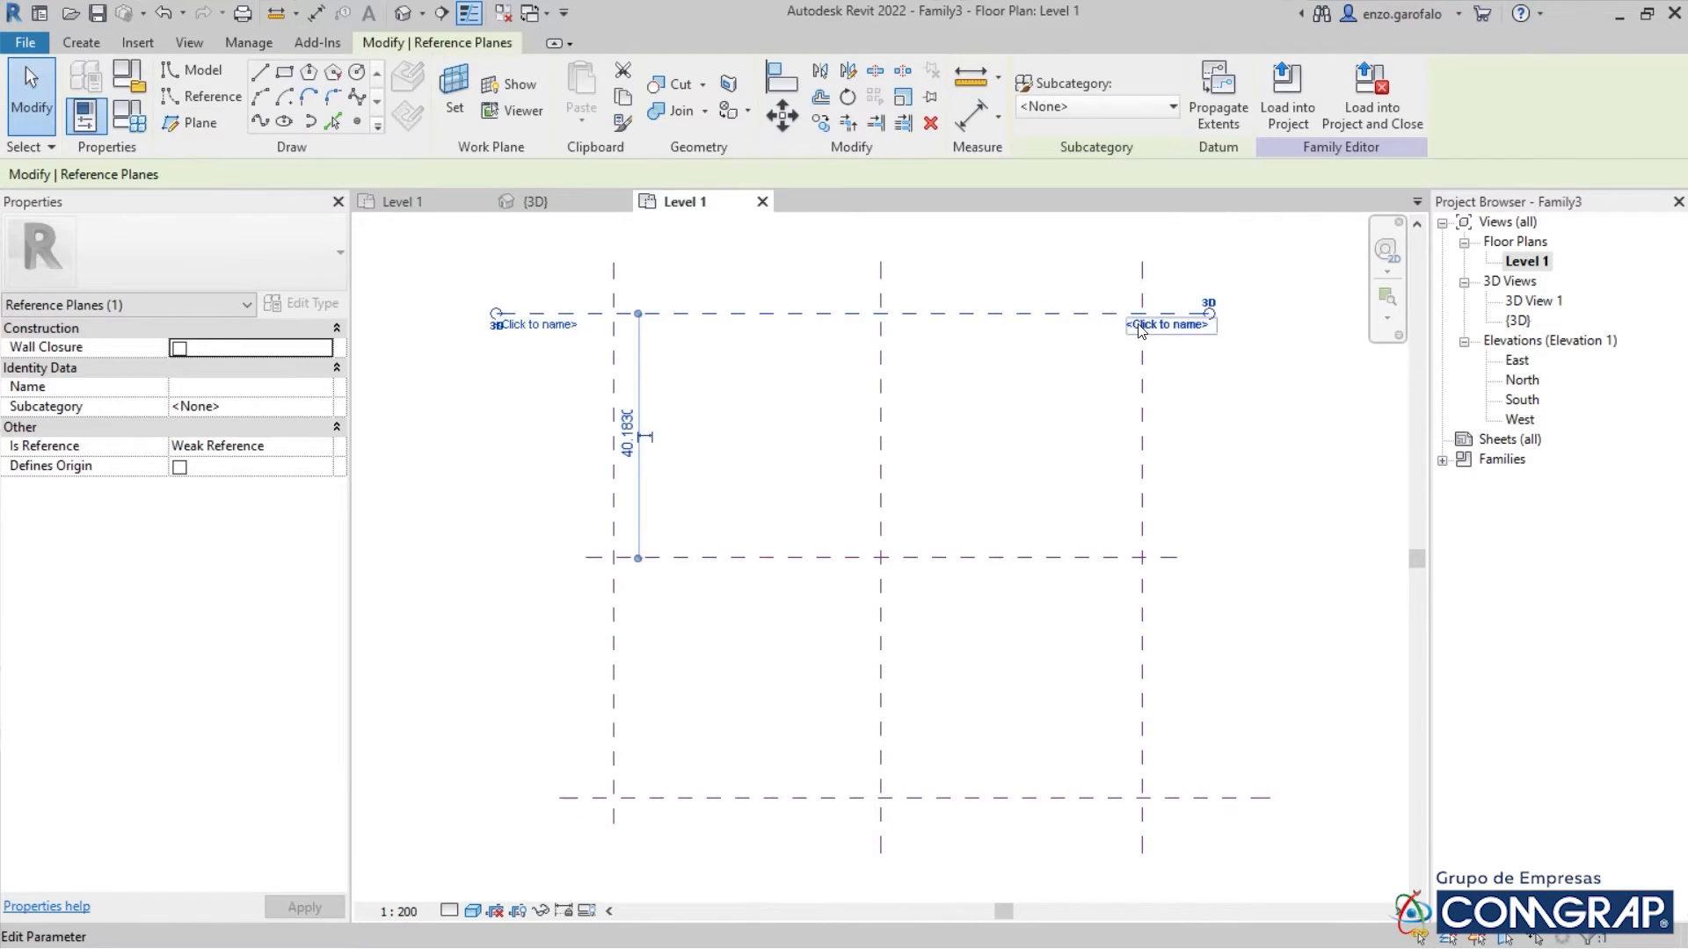
left_click(1154, 325)
type("Norte")
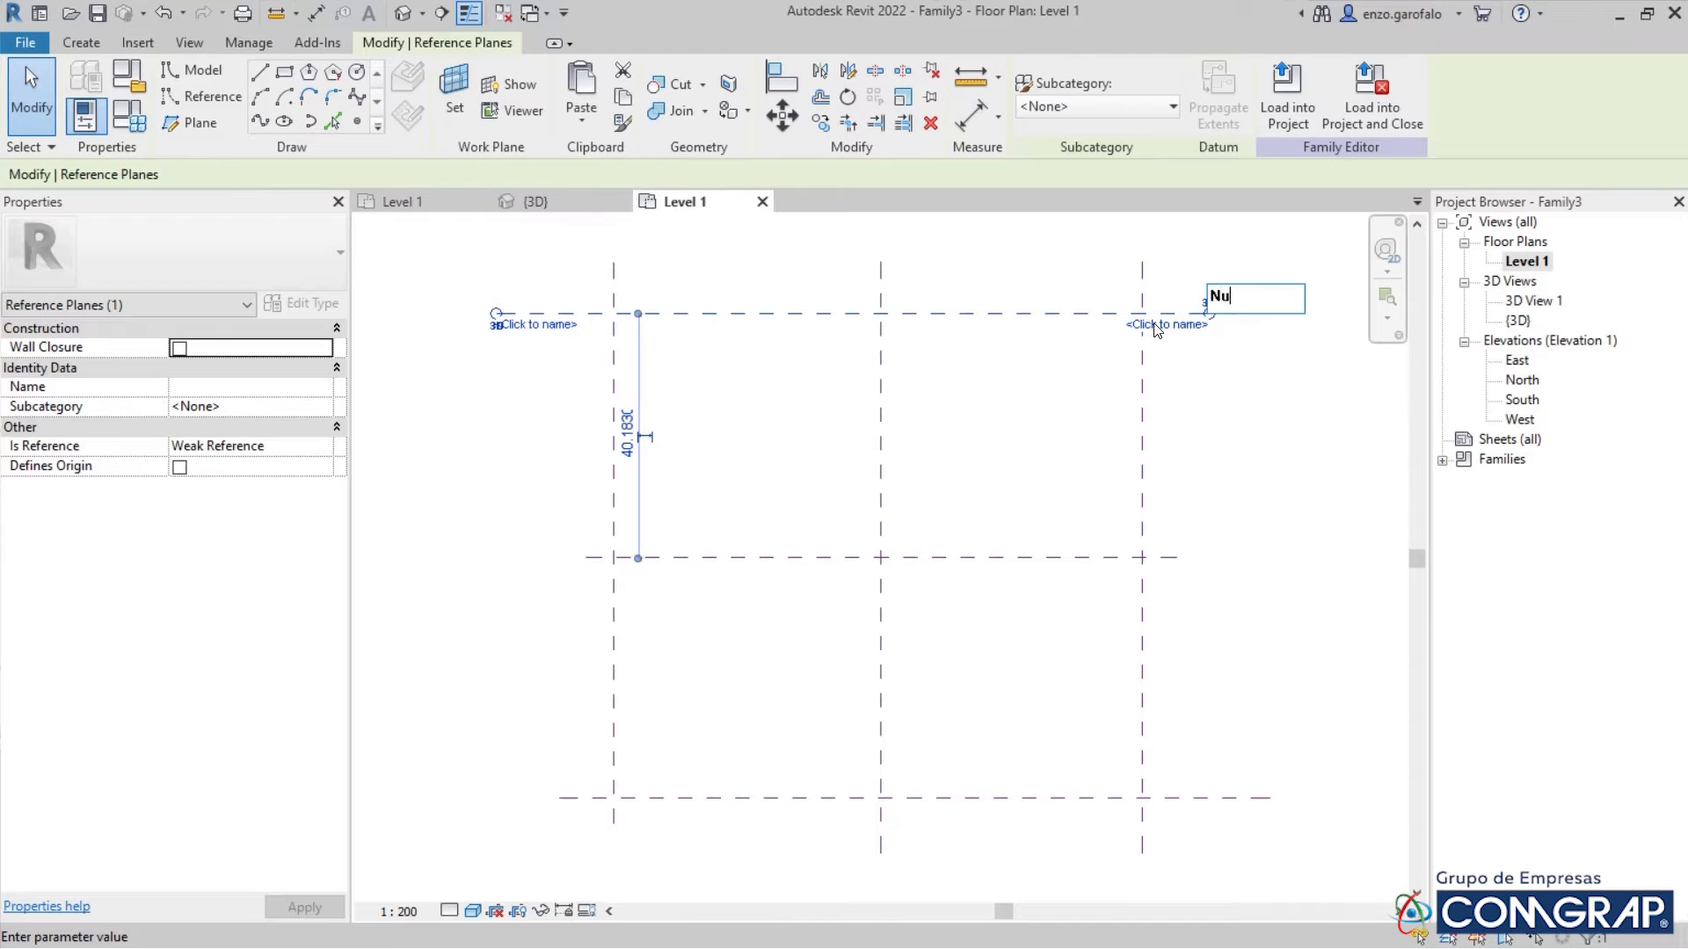
key("Return")
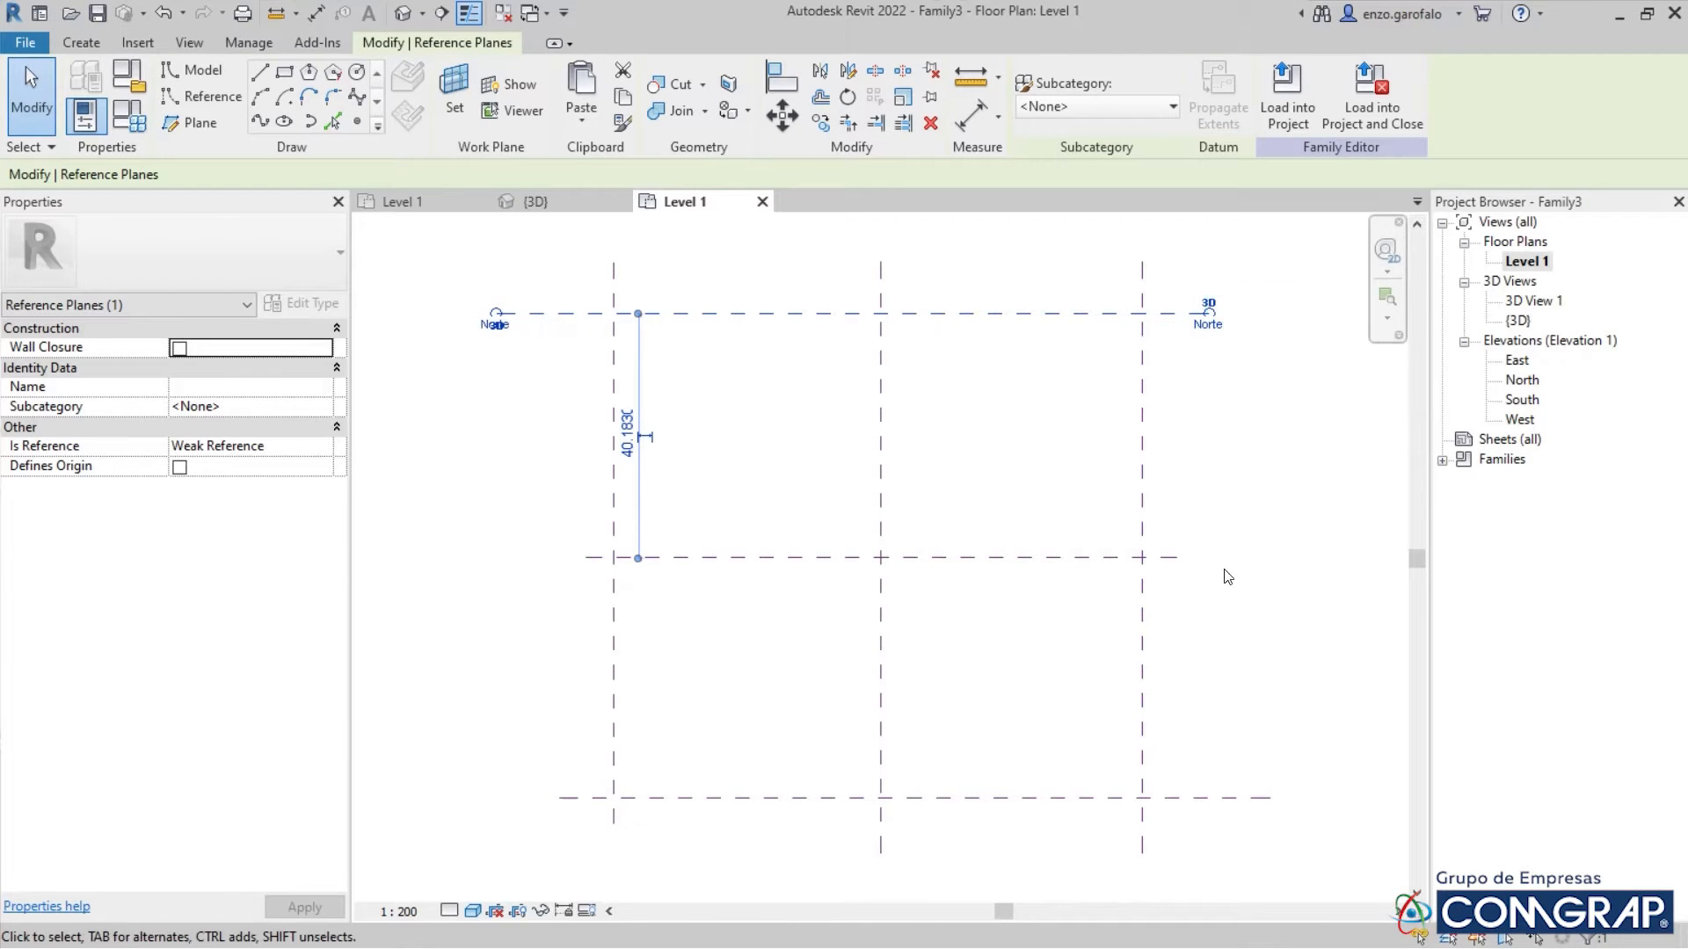
key("Escape")
left_click(913, 800)
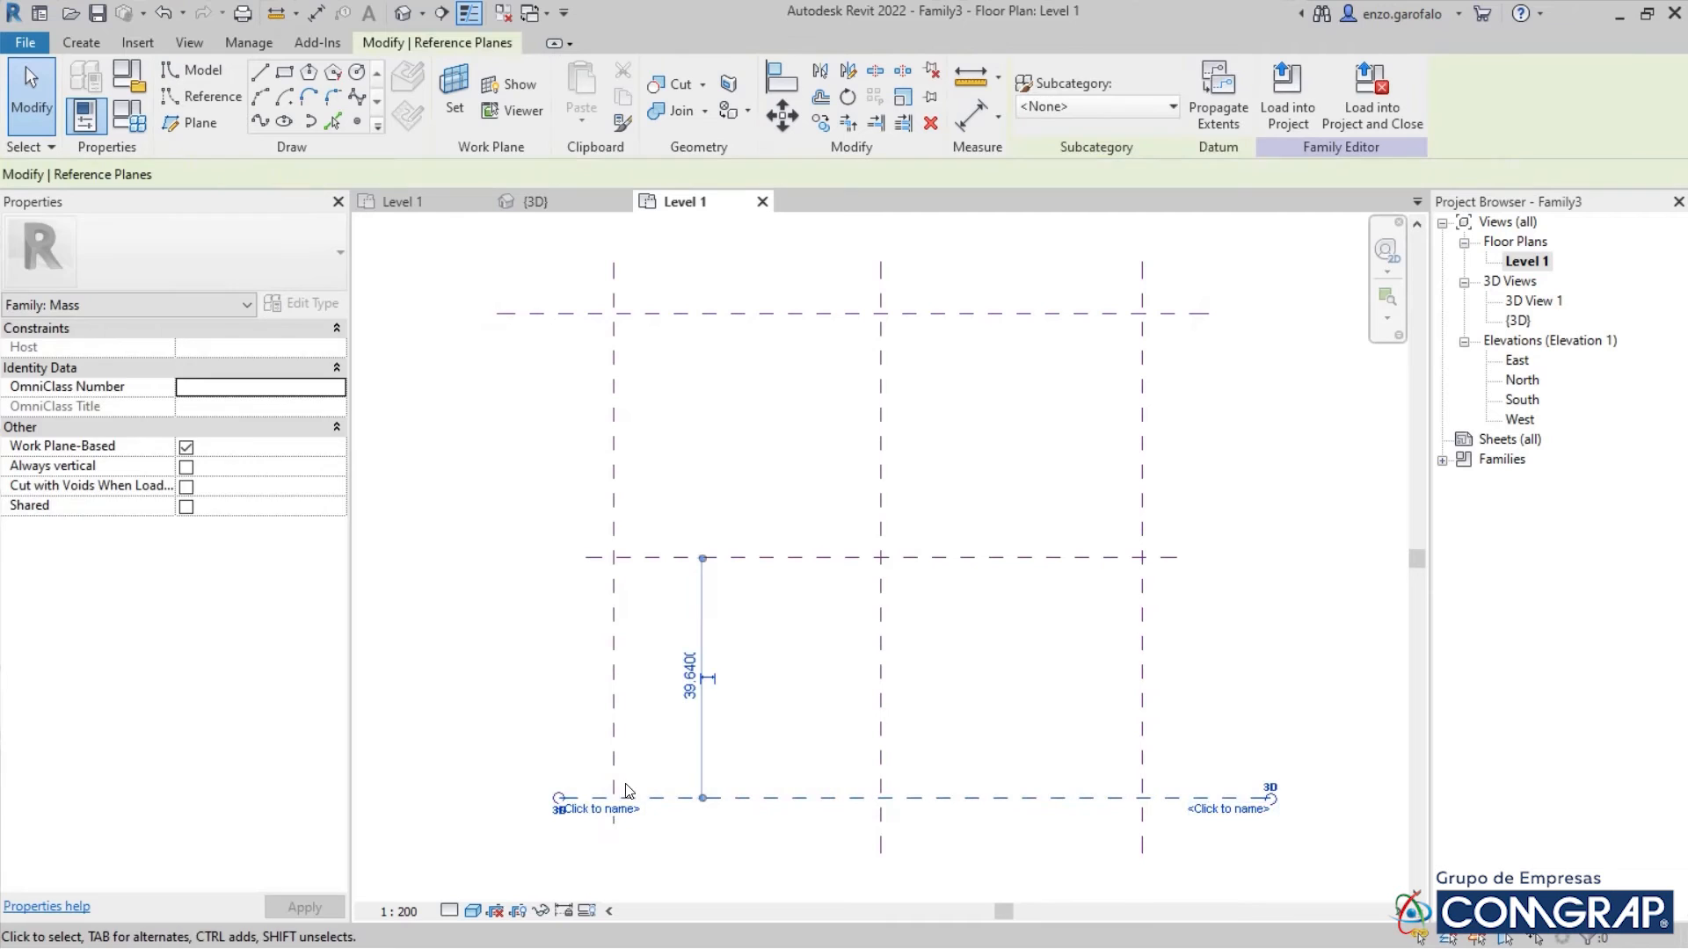
left_click(601, 808)
type("Sur")
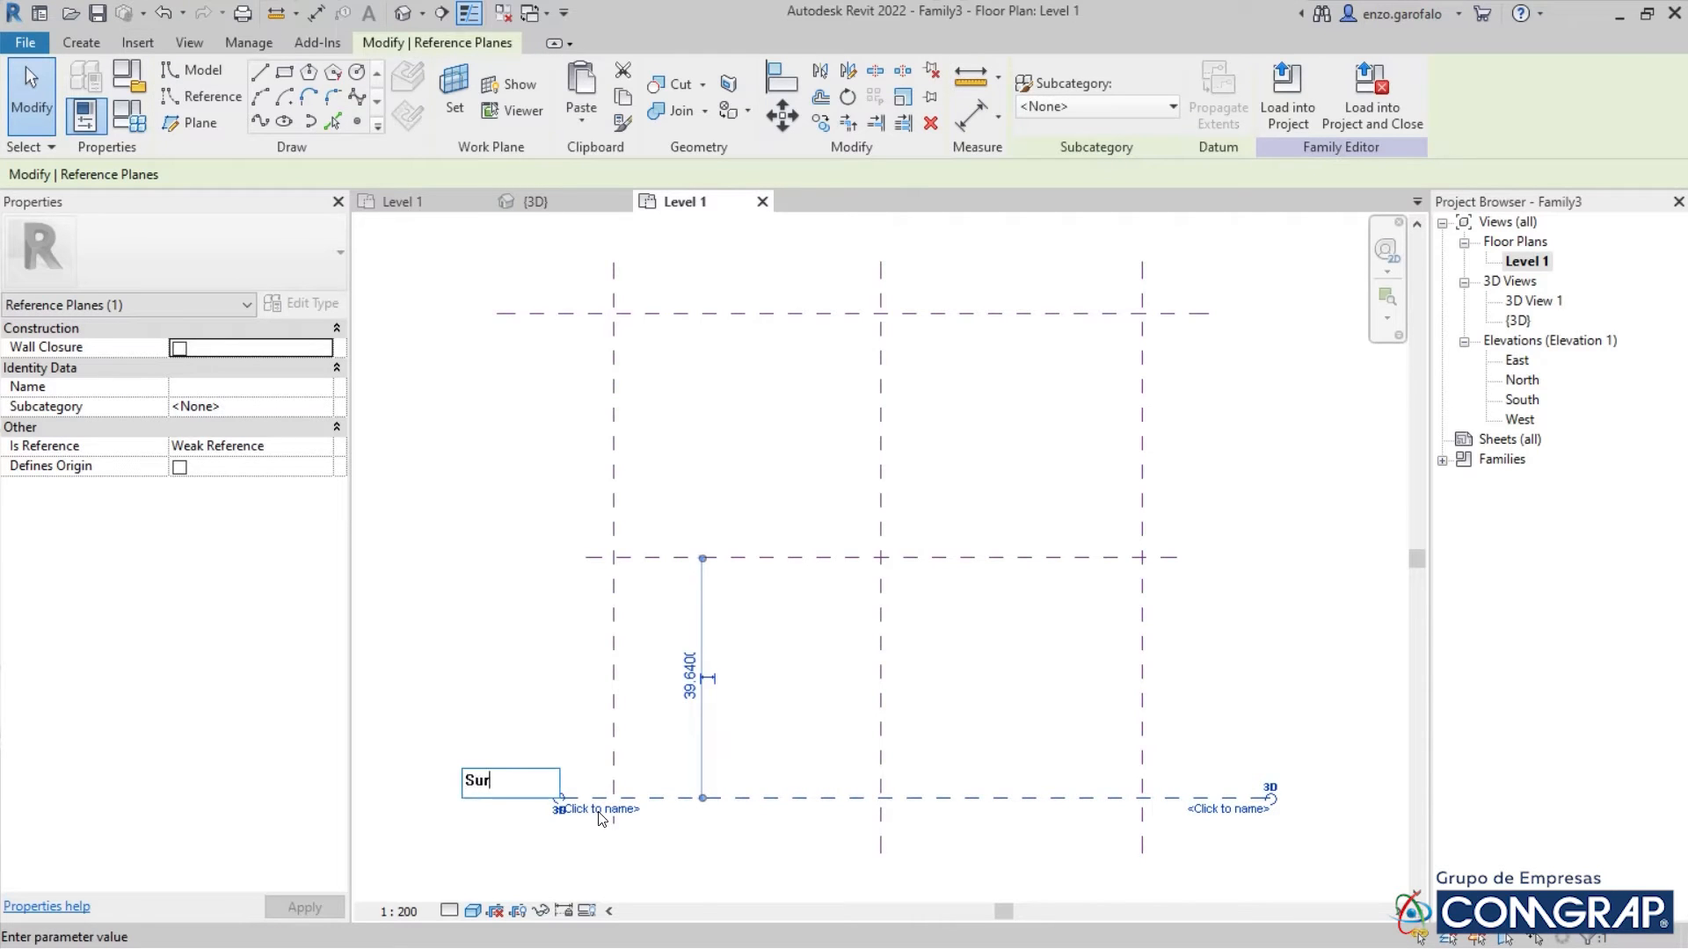
key("Return")
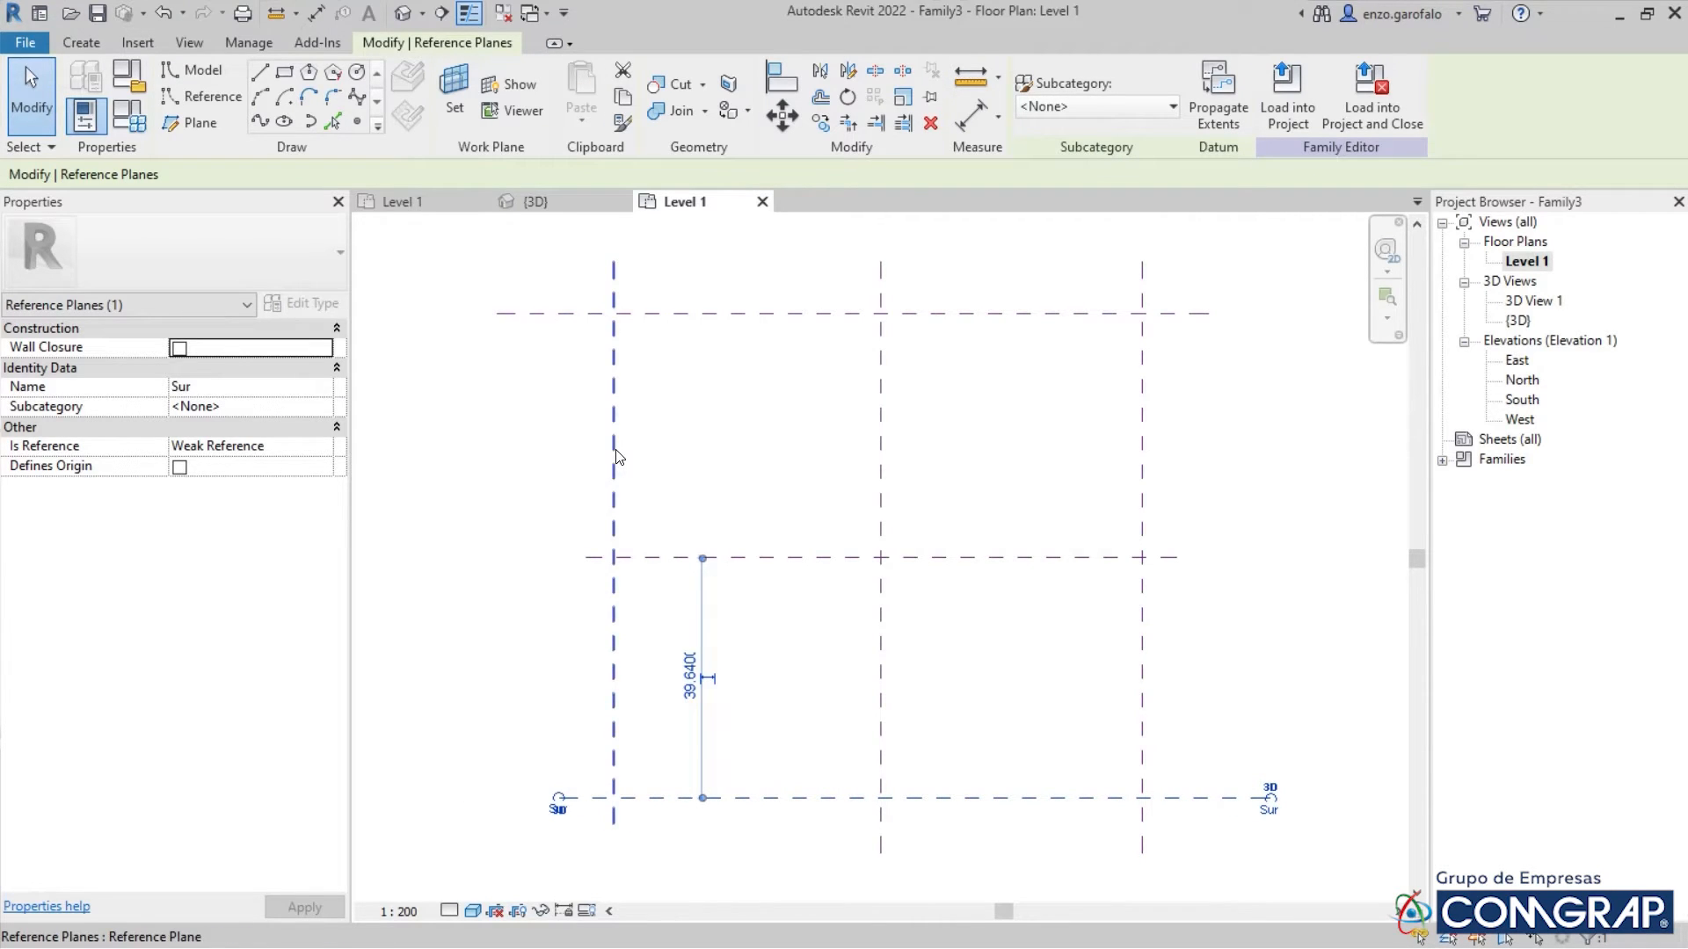
Name the western vertical reference plane Oeste and the eastern one Este
left_click(613, 458)
left_click(193, 389)
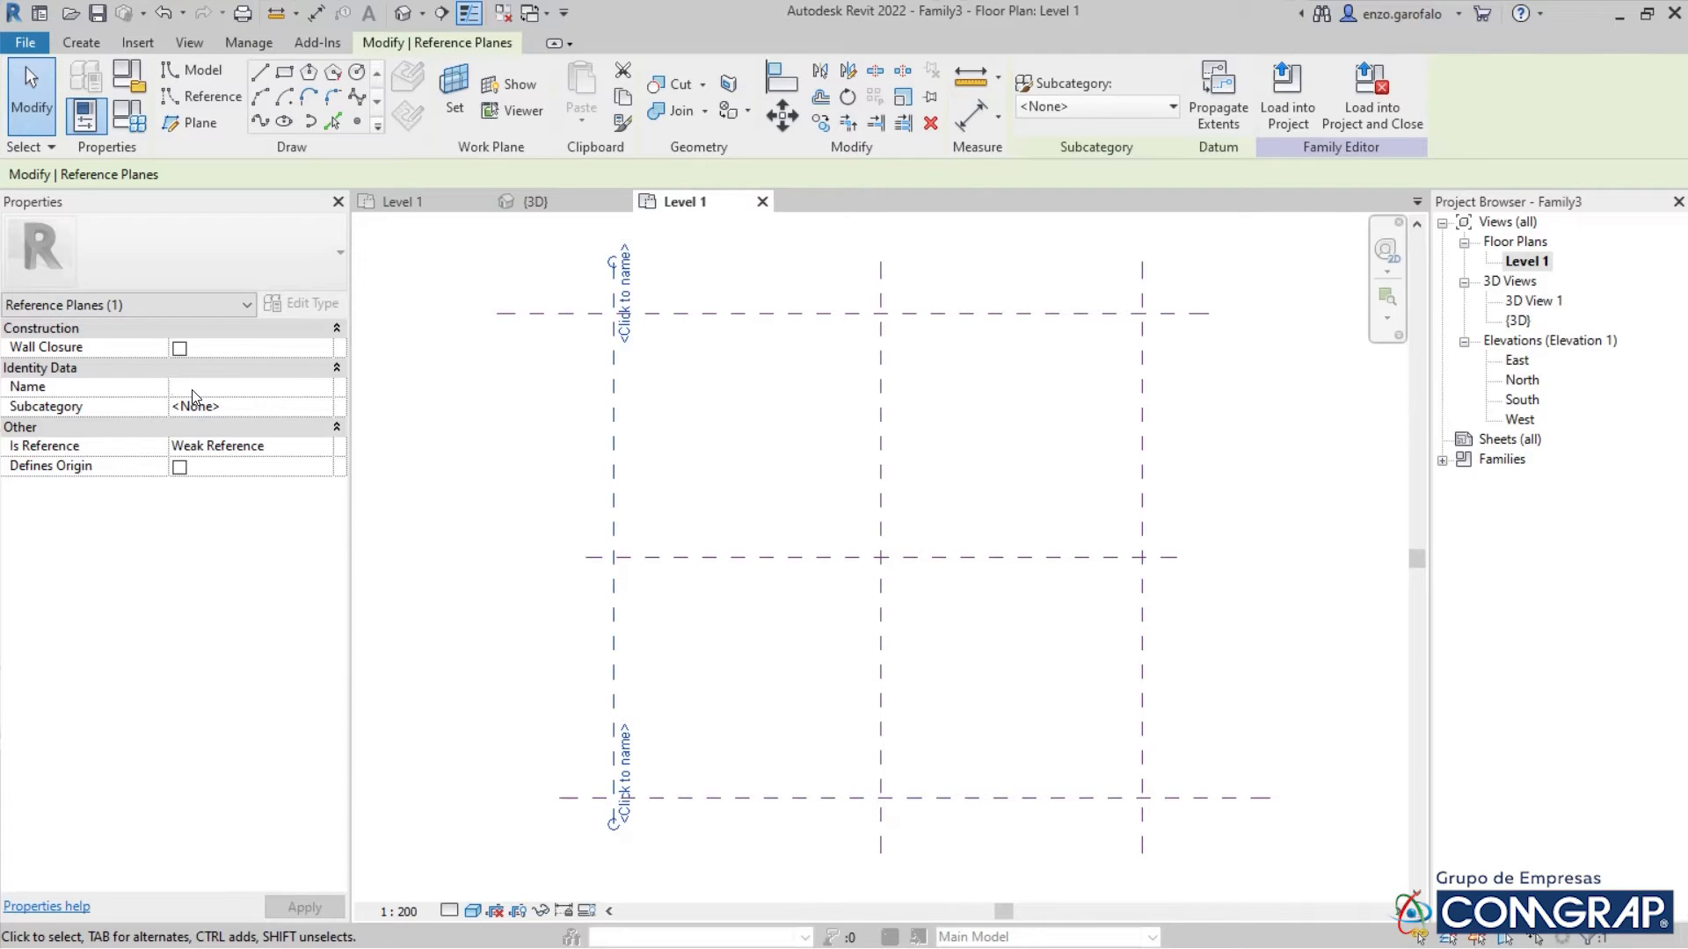
type("Oeste")
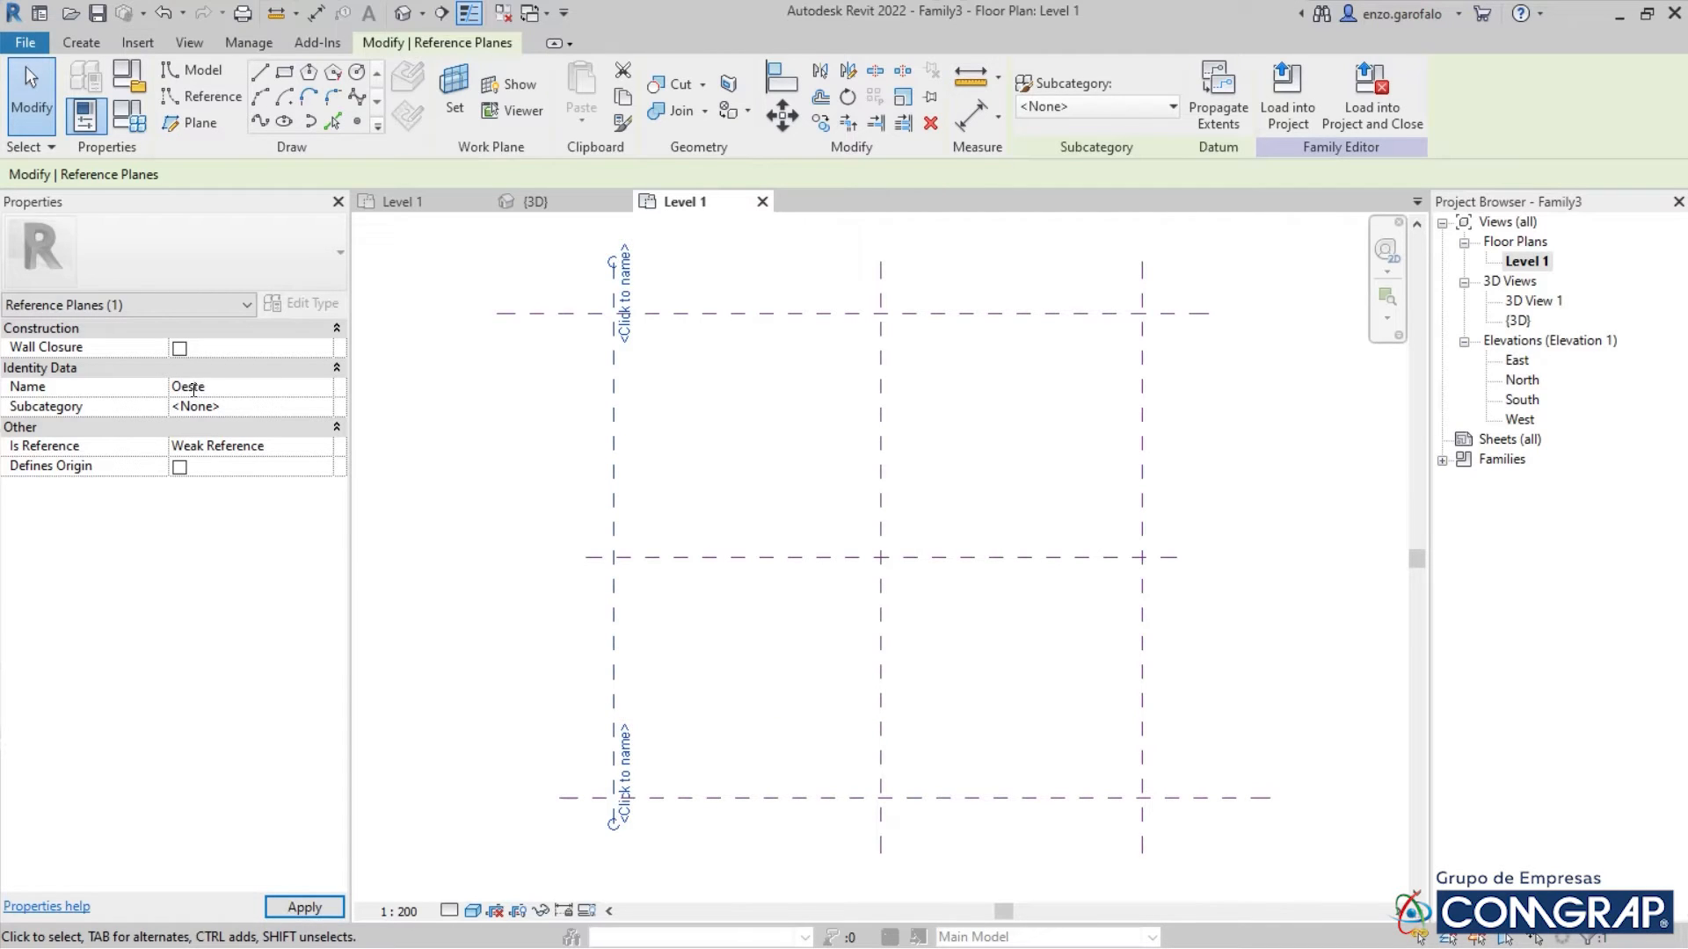
left_click(821, 407)
left_click(1135, 448)
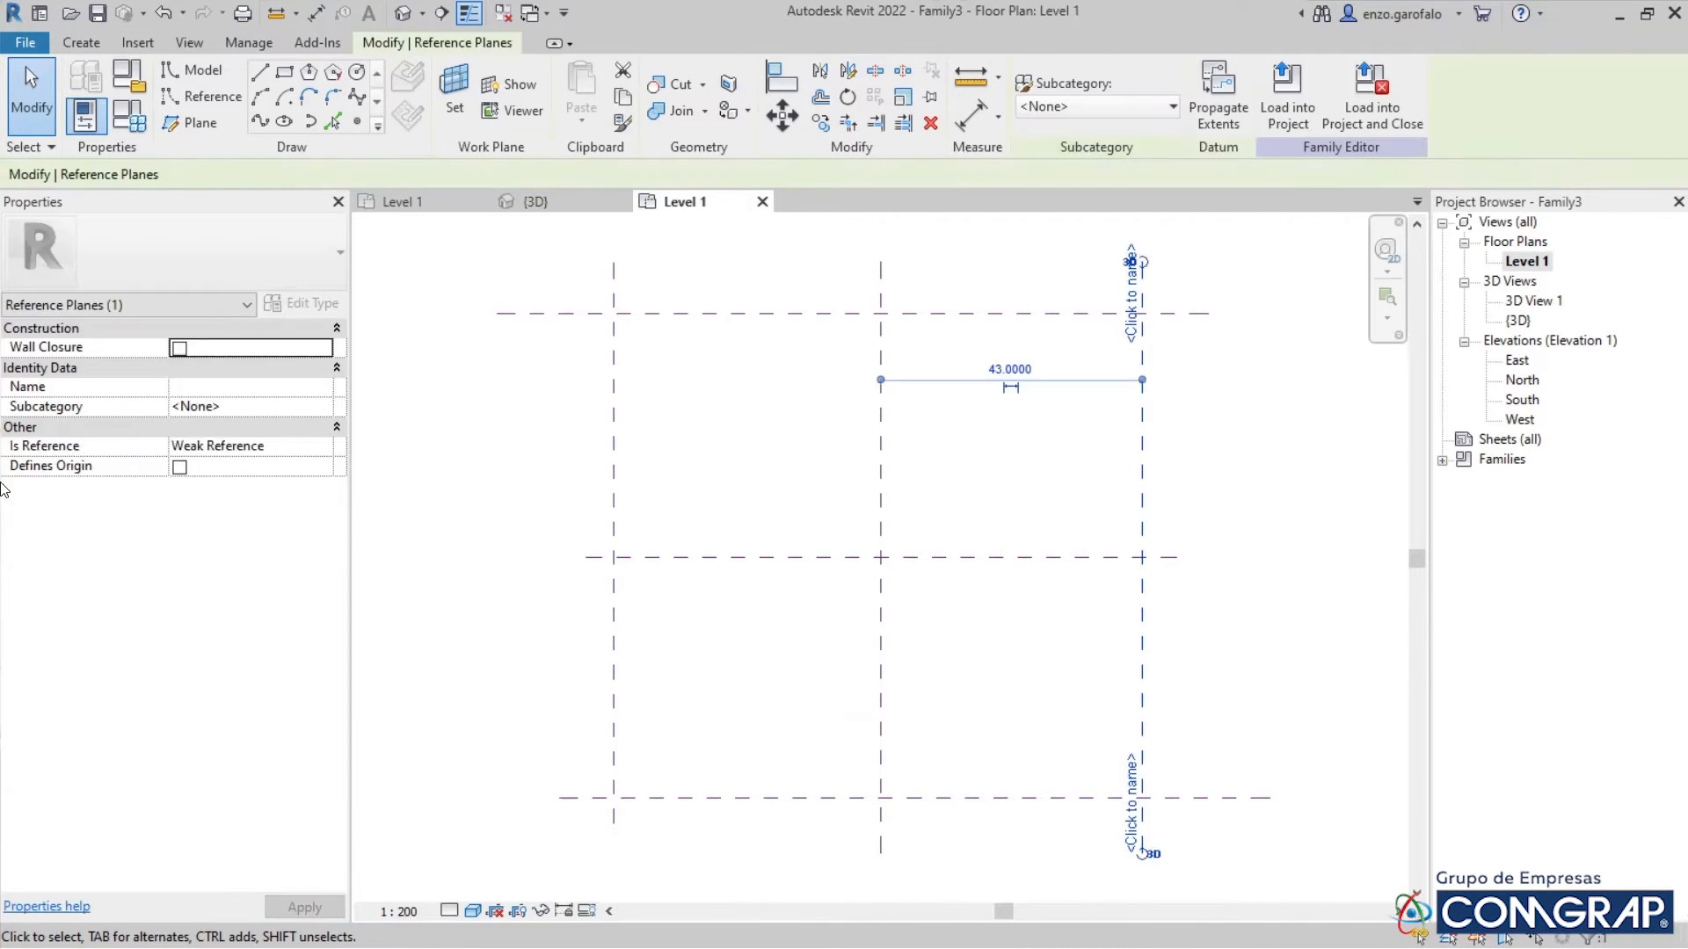
left_click(199, 389)
type("Este")
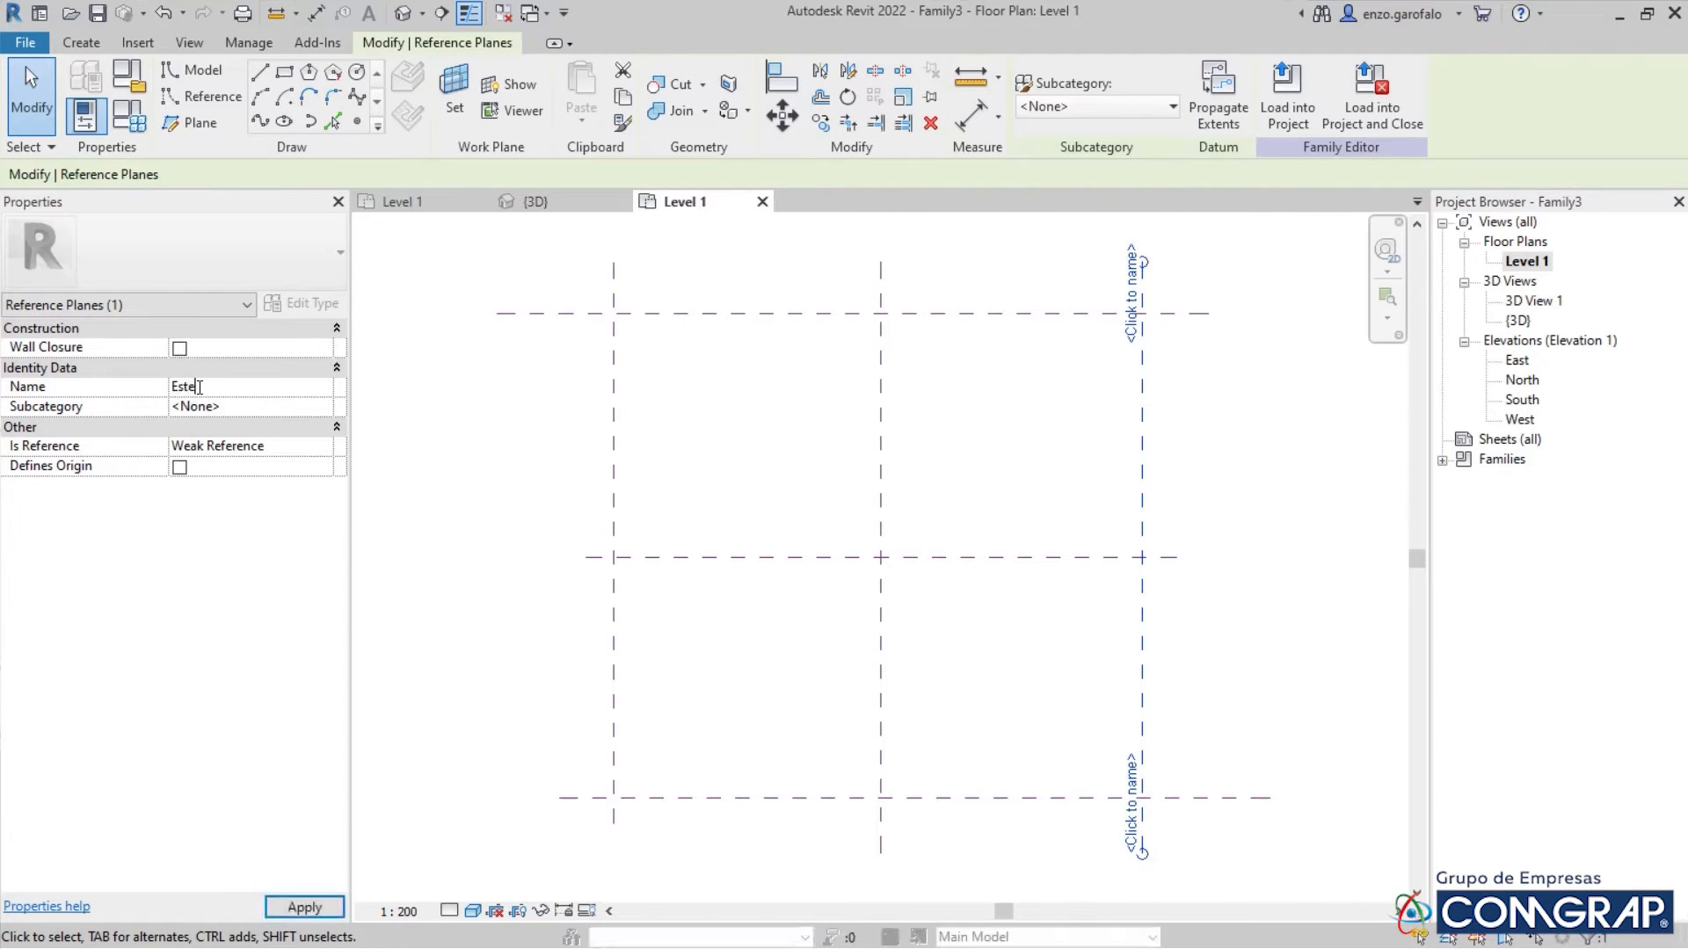
left_click(337, 427)
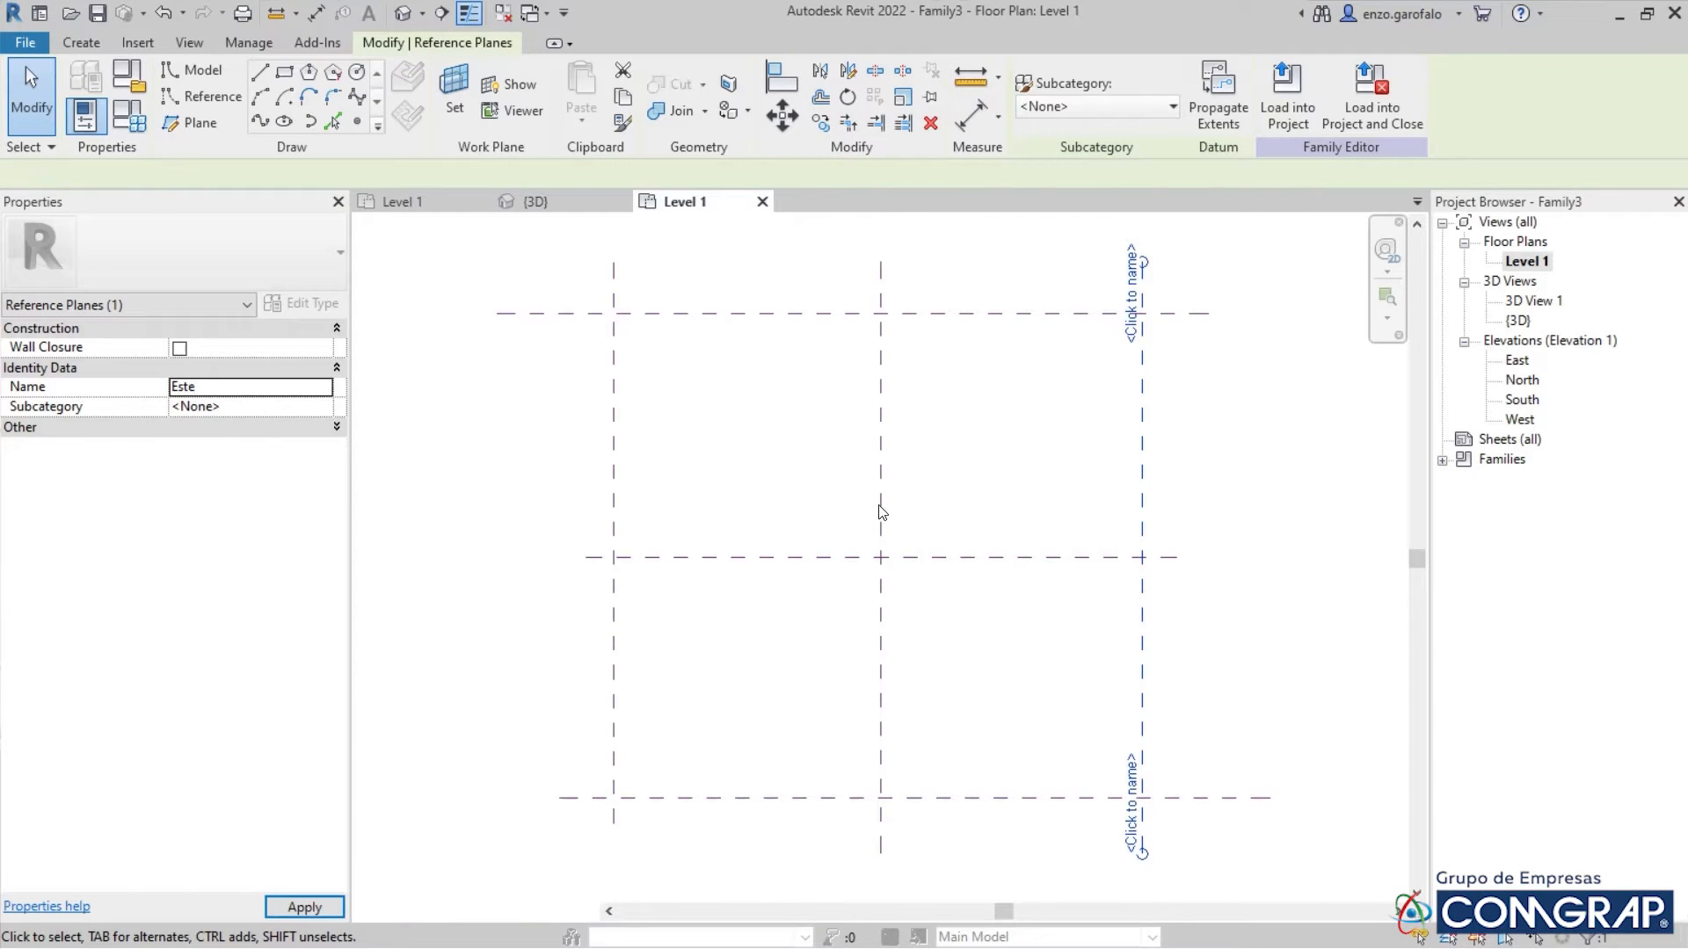
Dimension the Oeste, center and Este vertical reference planes in one chain below the layout and make its segments equal
left_click(1015, 501)
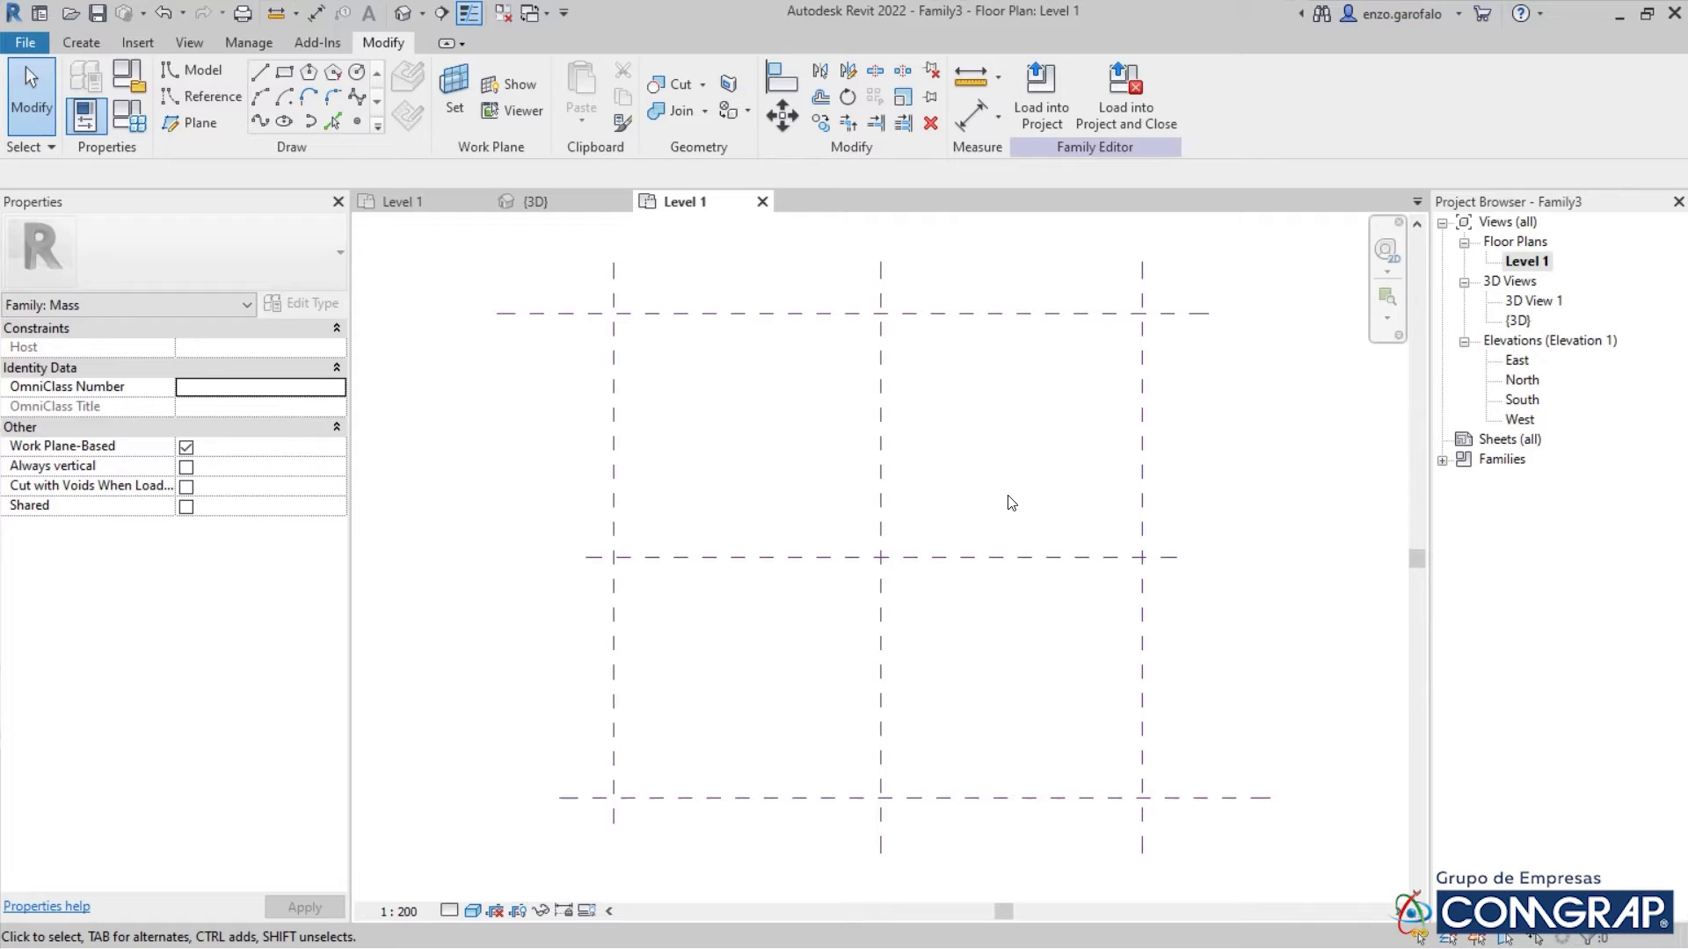
middle_click_drag(950, 460, 948, 431)
scroll(948, 430, "up", 1)
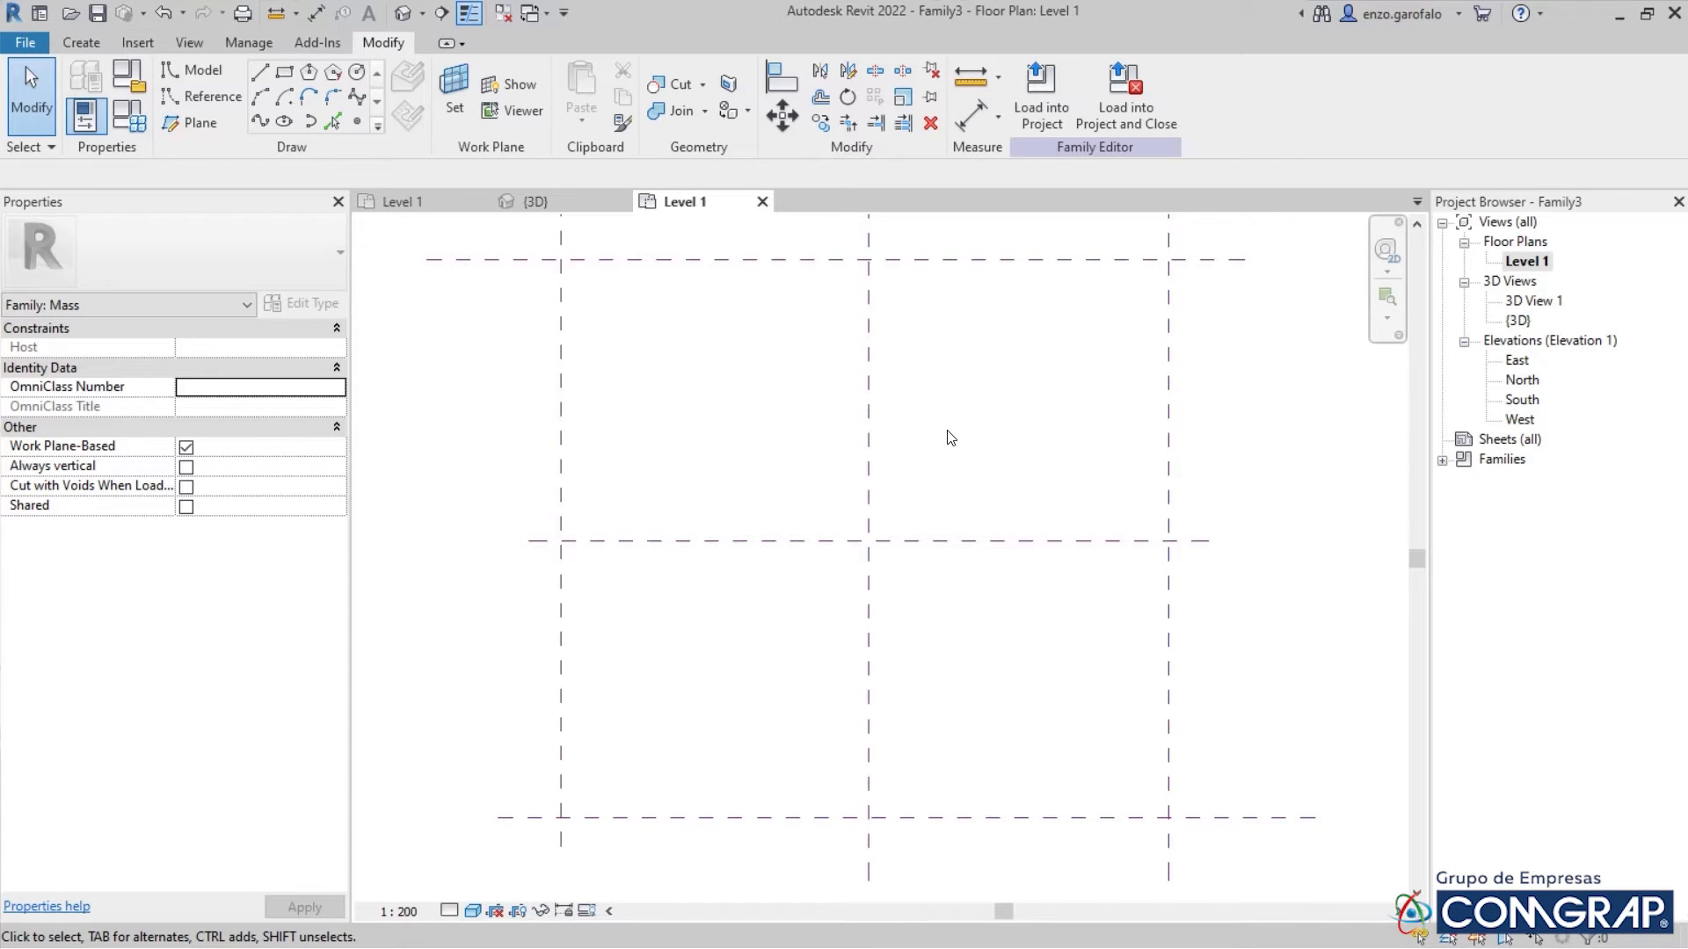
key("d")
key("i")
middle_click_drag(610, 783, 562, 687)
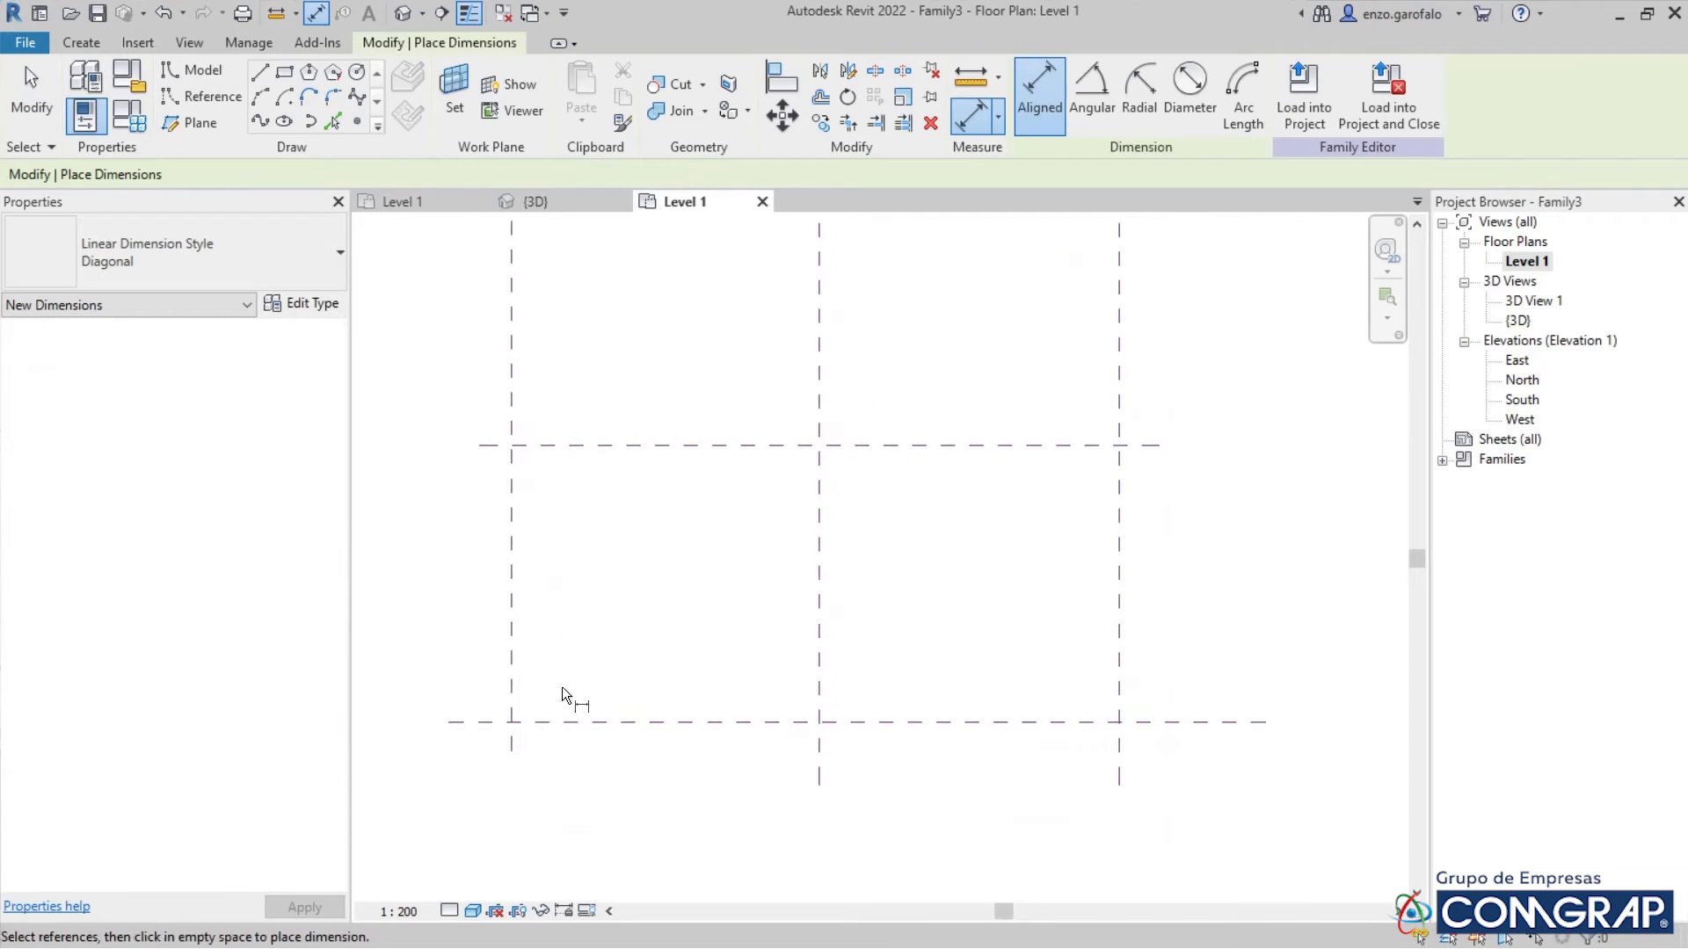
left_click(514, 745)
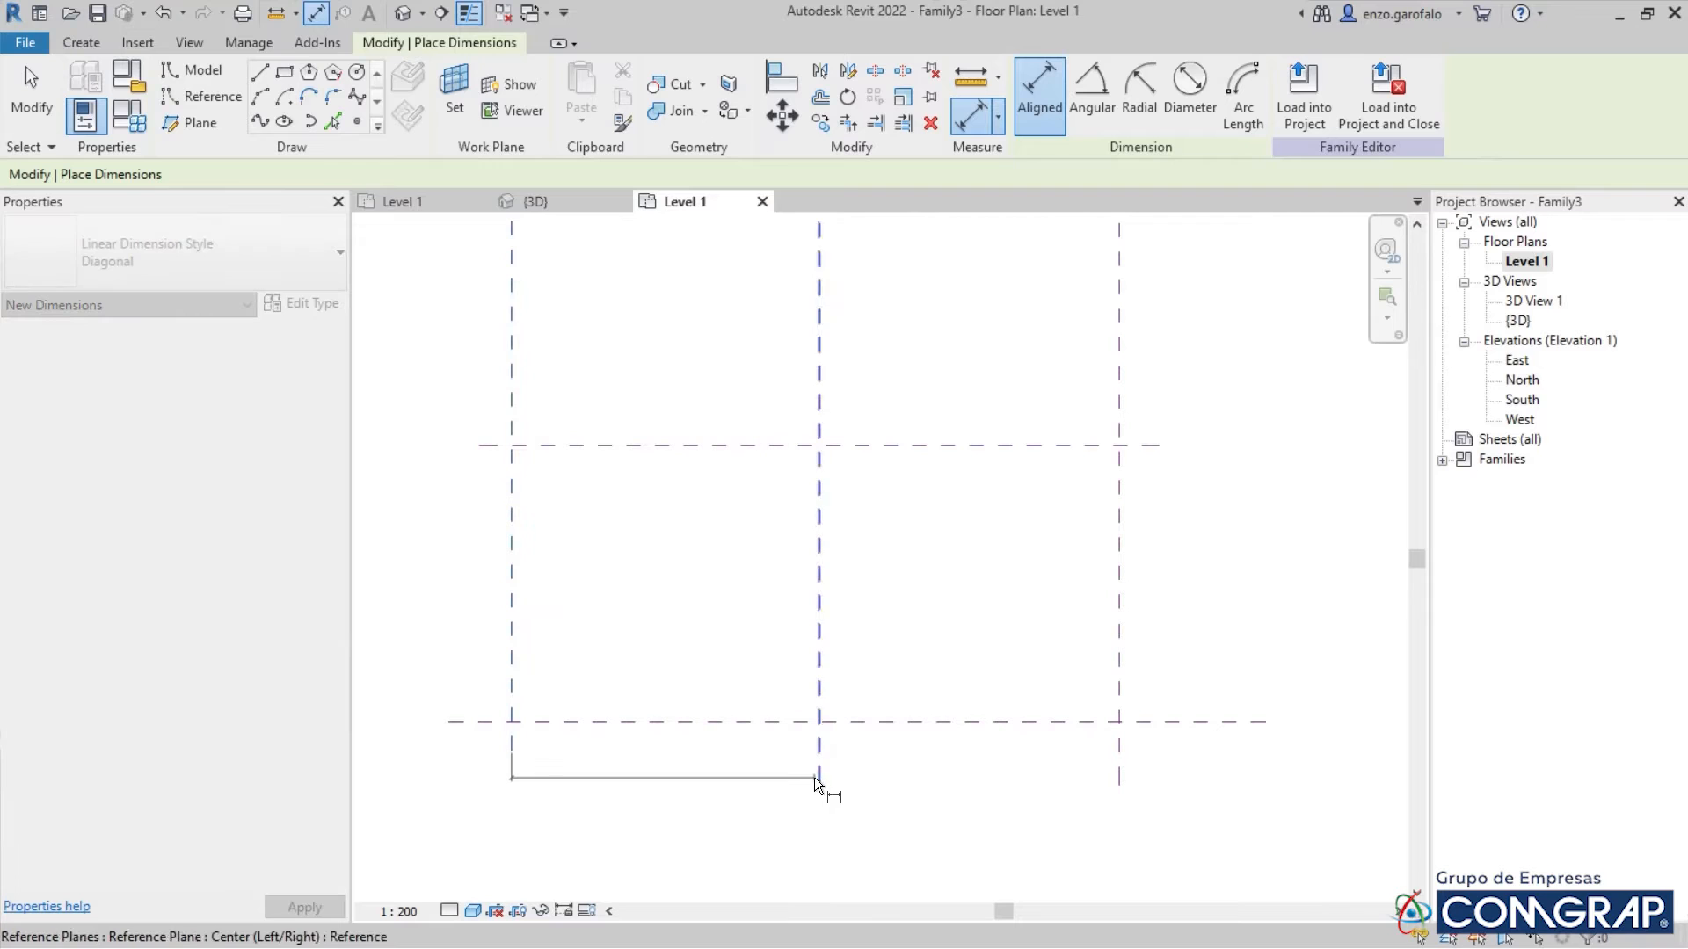
left_click(816, 777)
left_click(1119, 783)
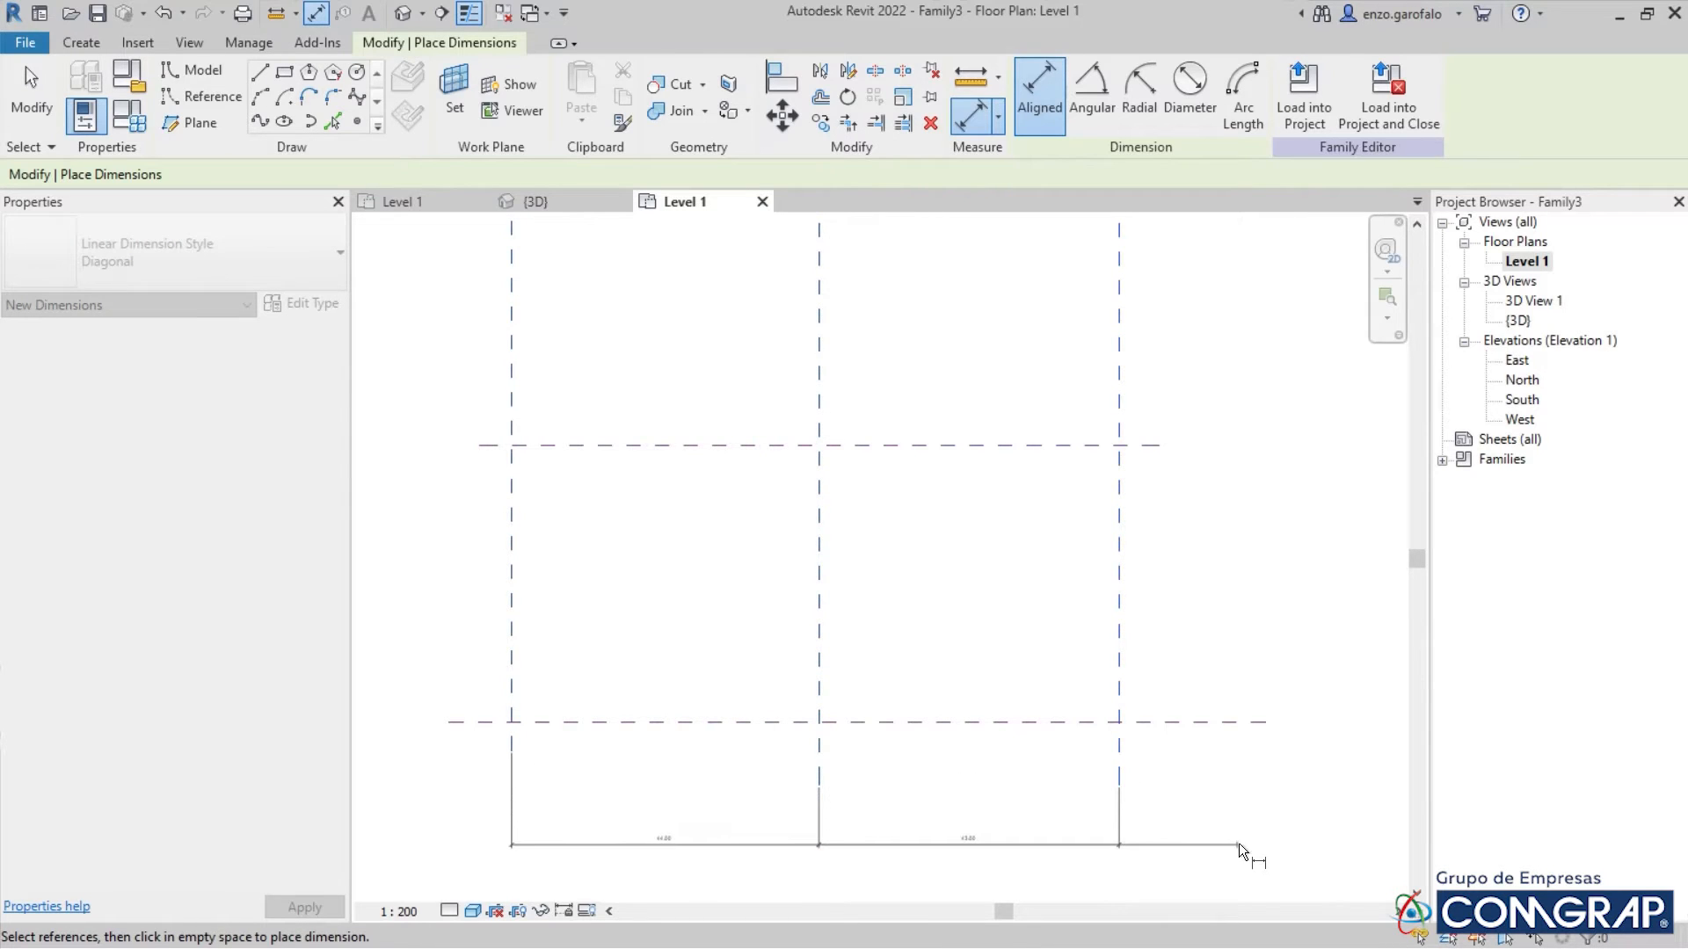
left_click(1235, 844)
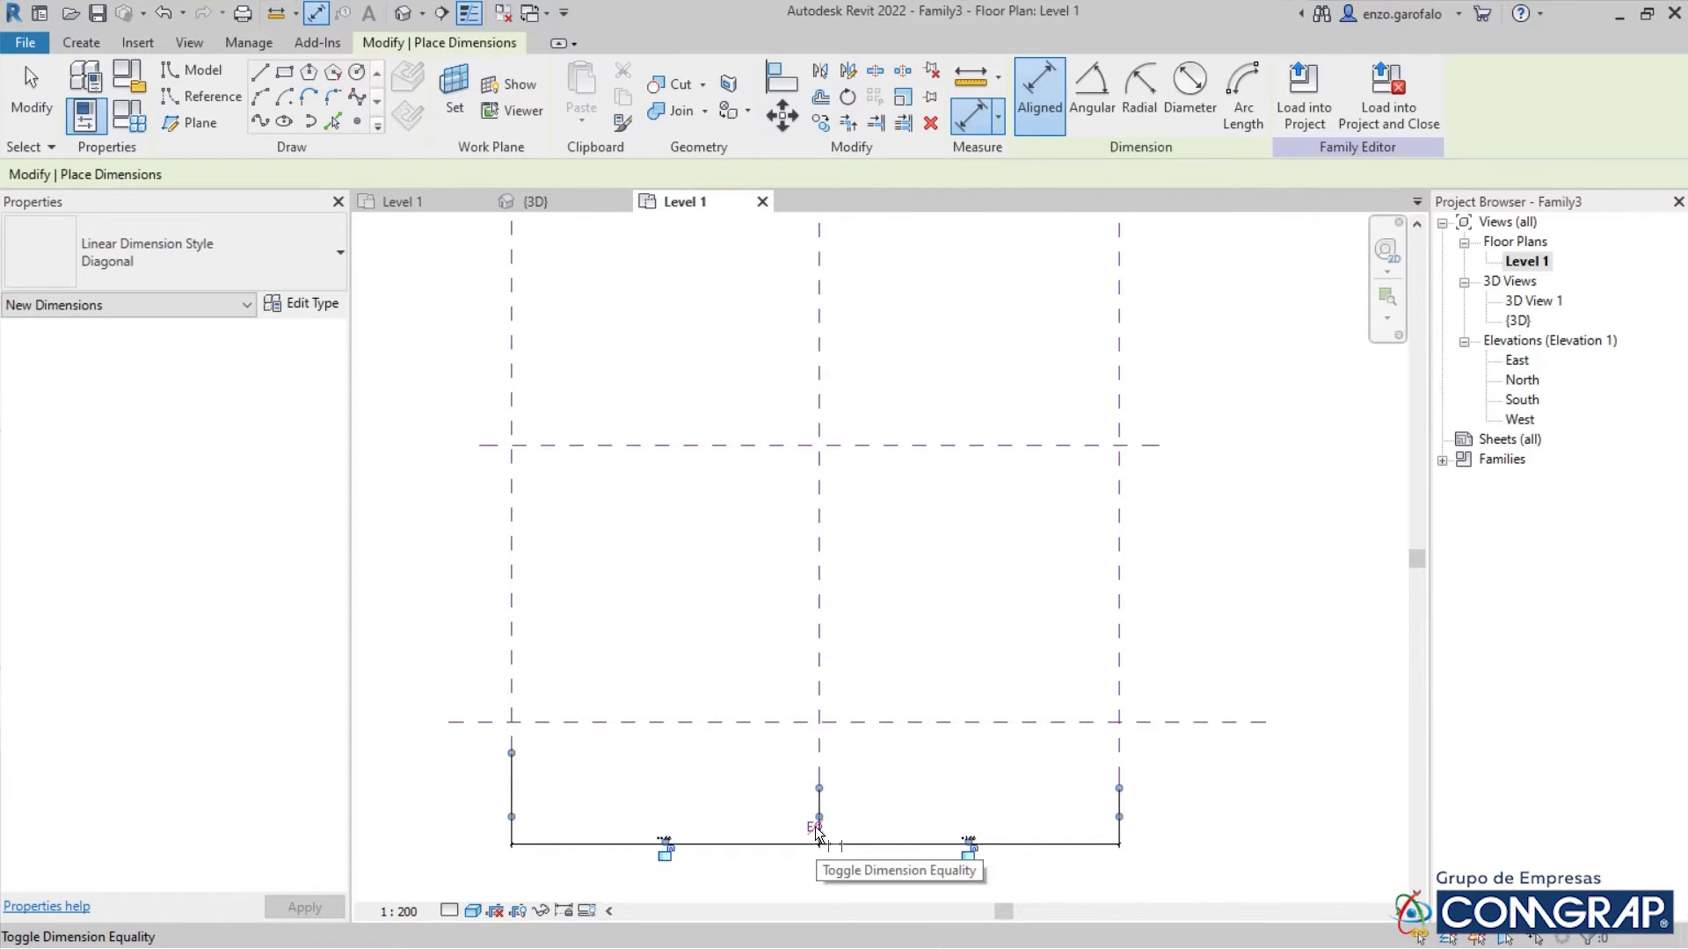
left_click(814, 827)
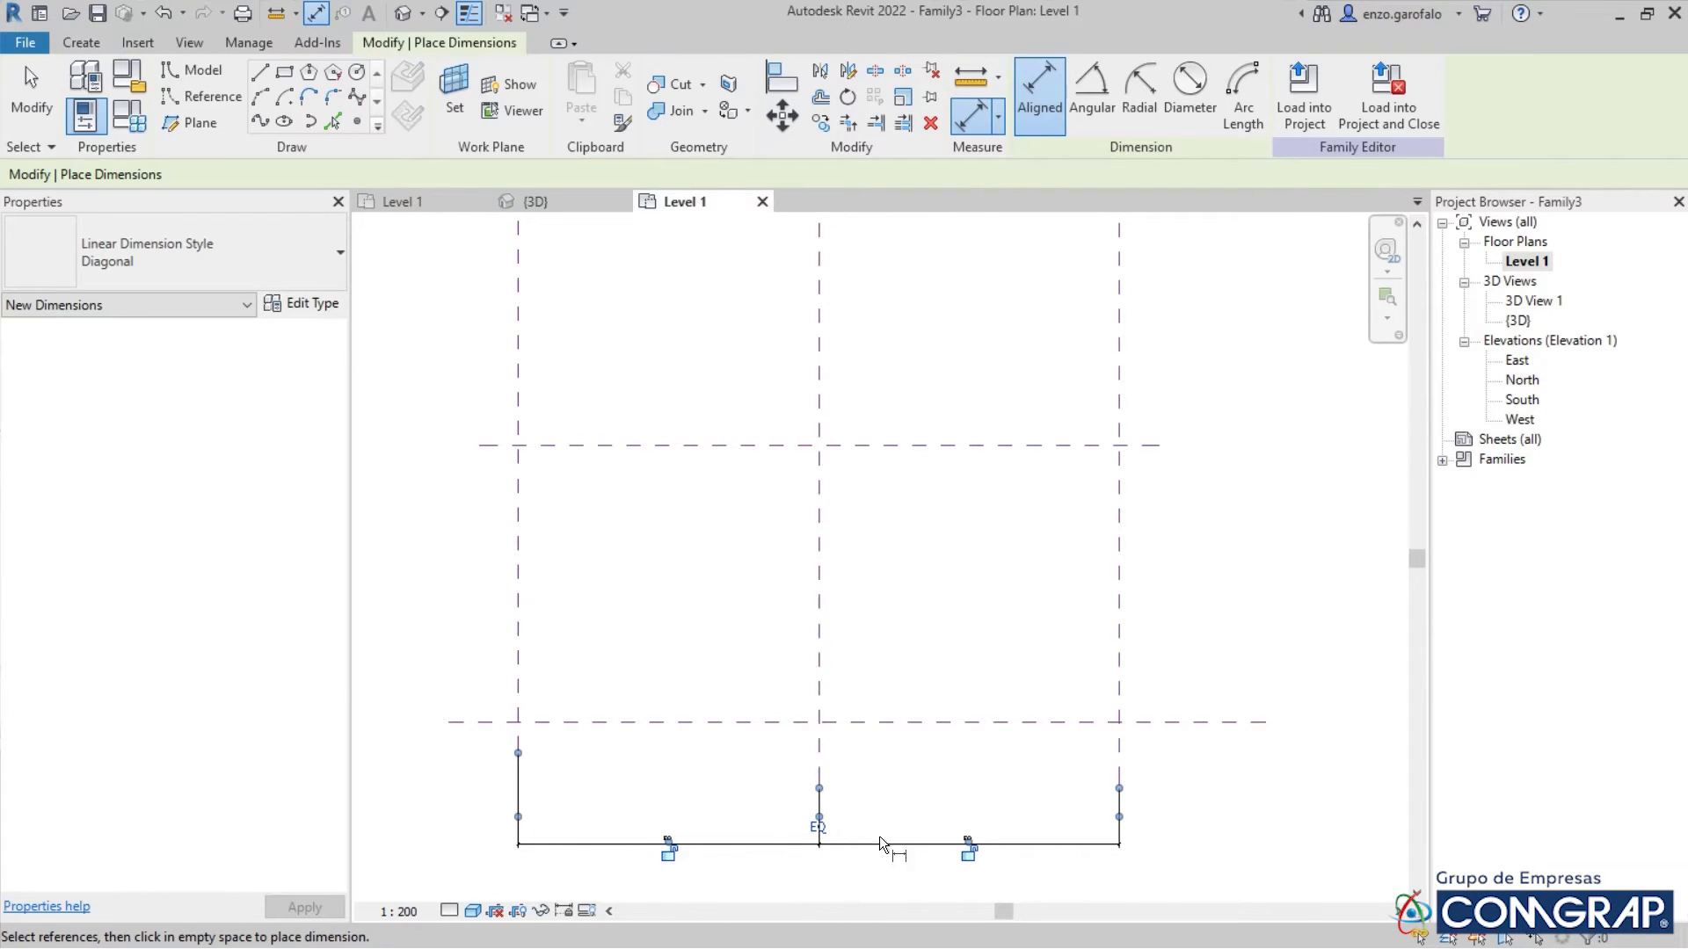
Dimension the center, Sur and Norte horizontal reference planes in one chain on the west side and make its segments equal
middle_click_drag(1057, 652, 612, 839)
left_click(640, 764)
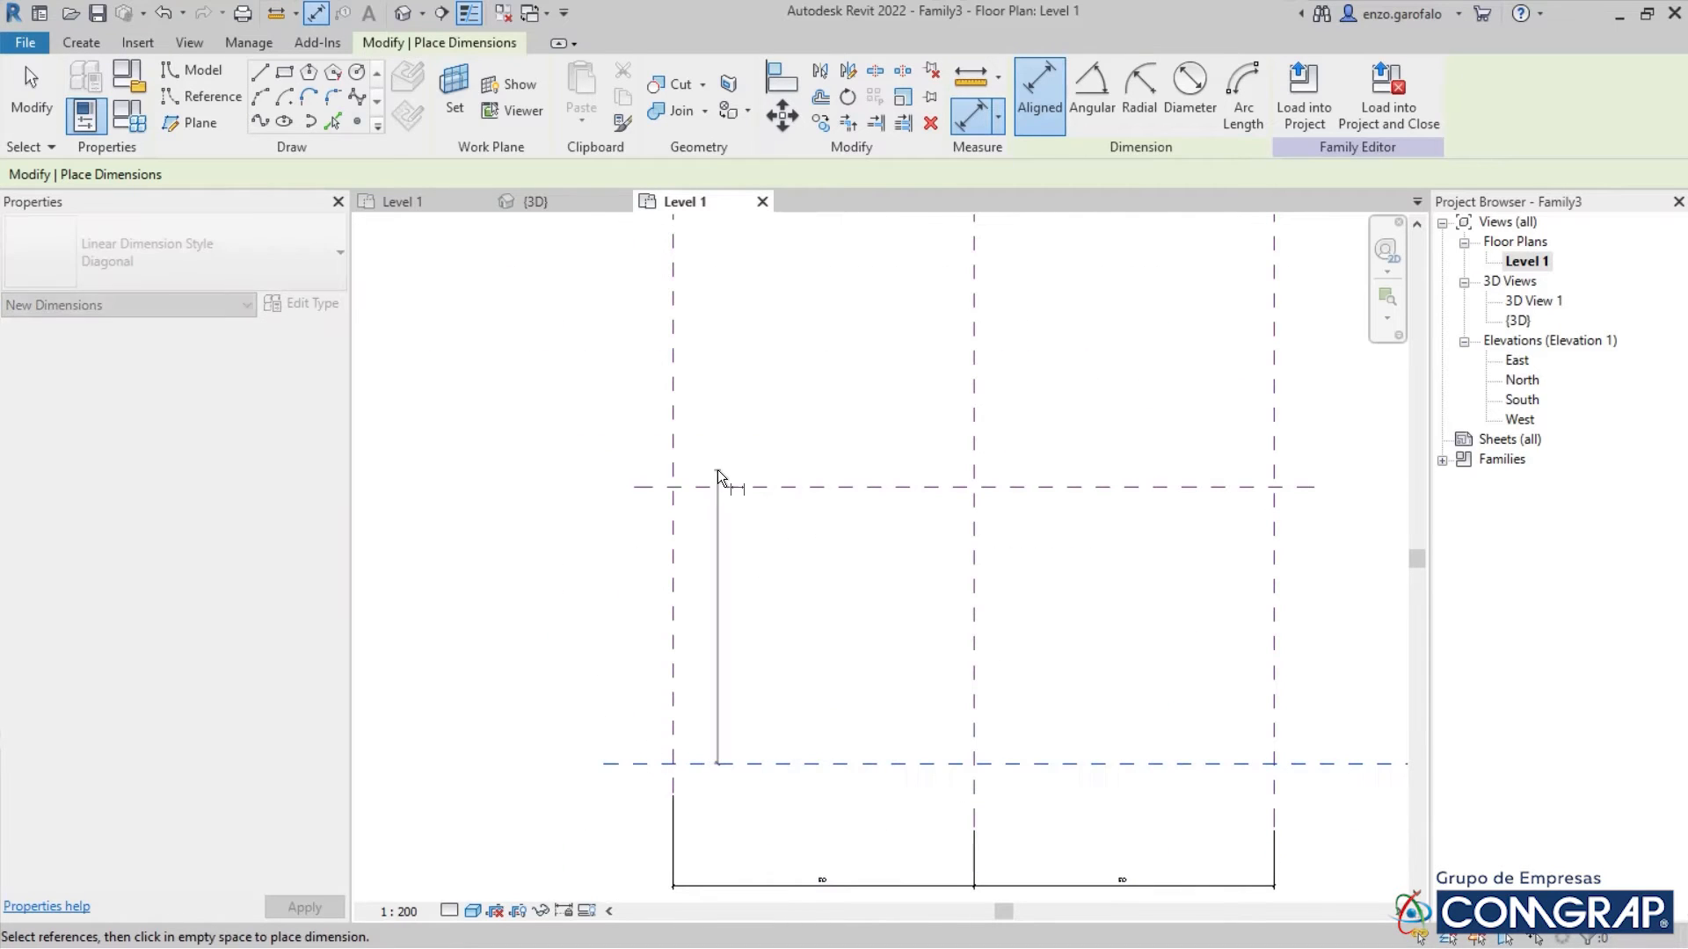
key("Escape")
left_click(698, 483)
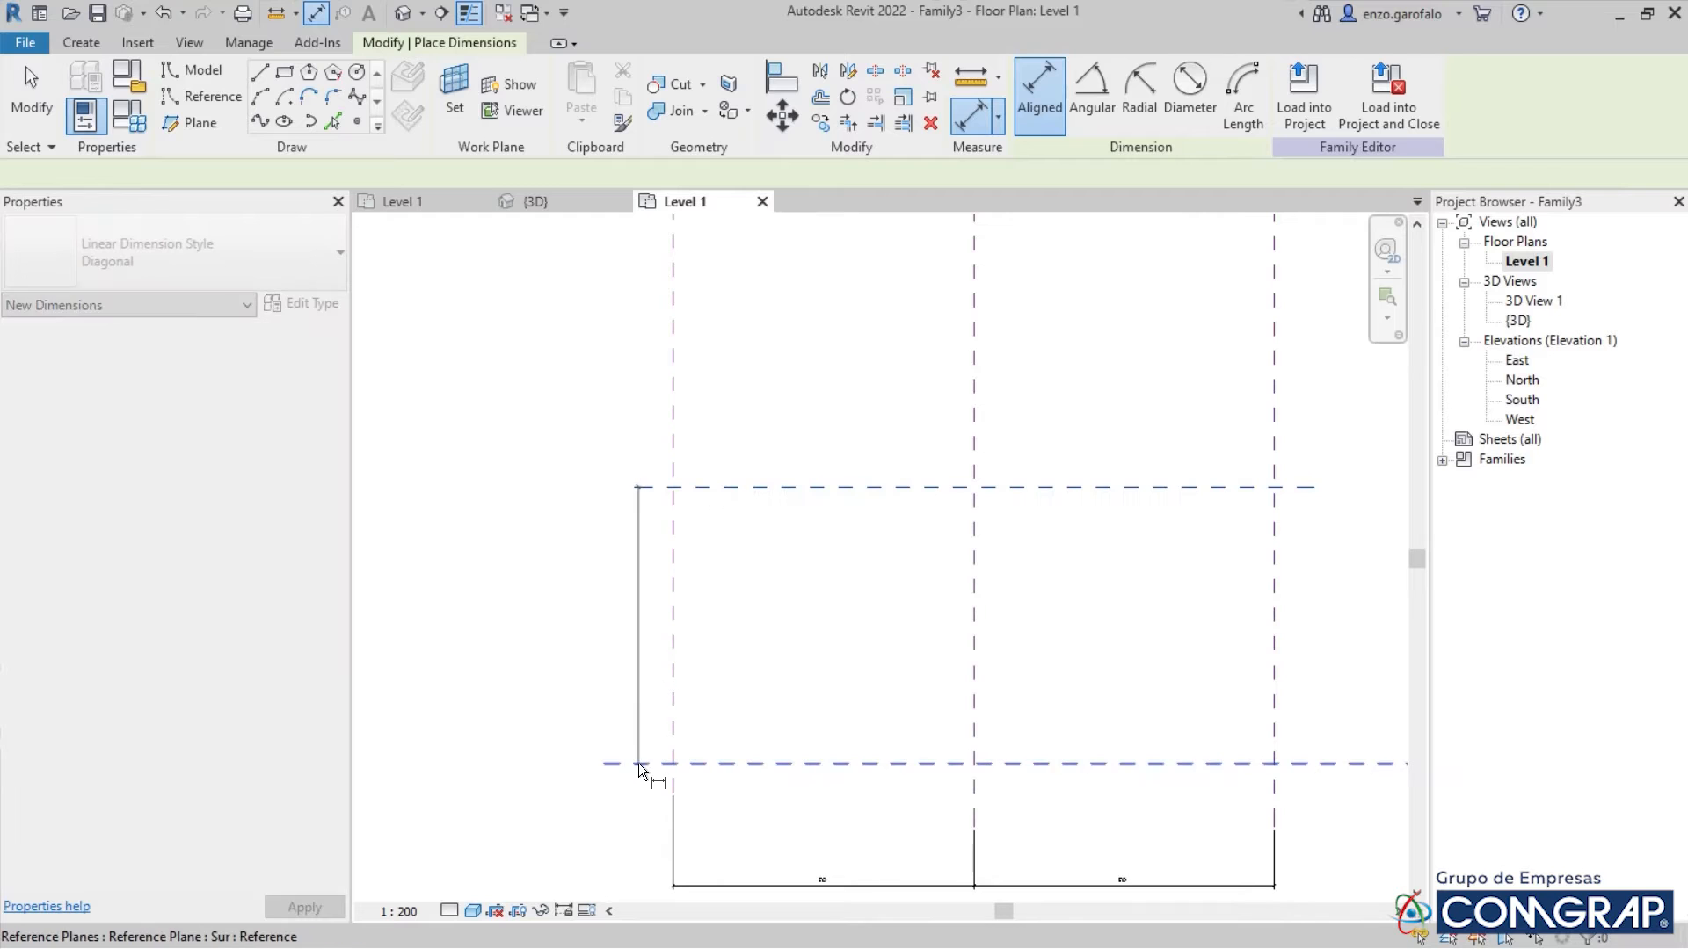
left_click(638, 763)
middle_click_drag(635, 499, 609, 498)
left_click(610, 419)
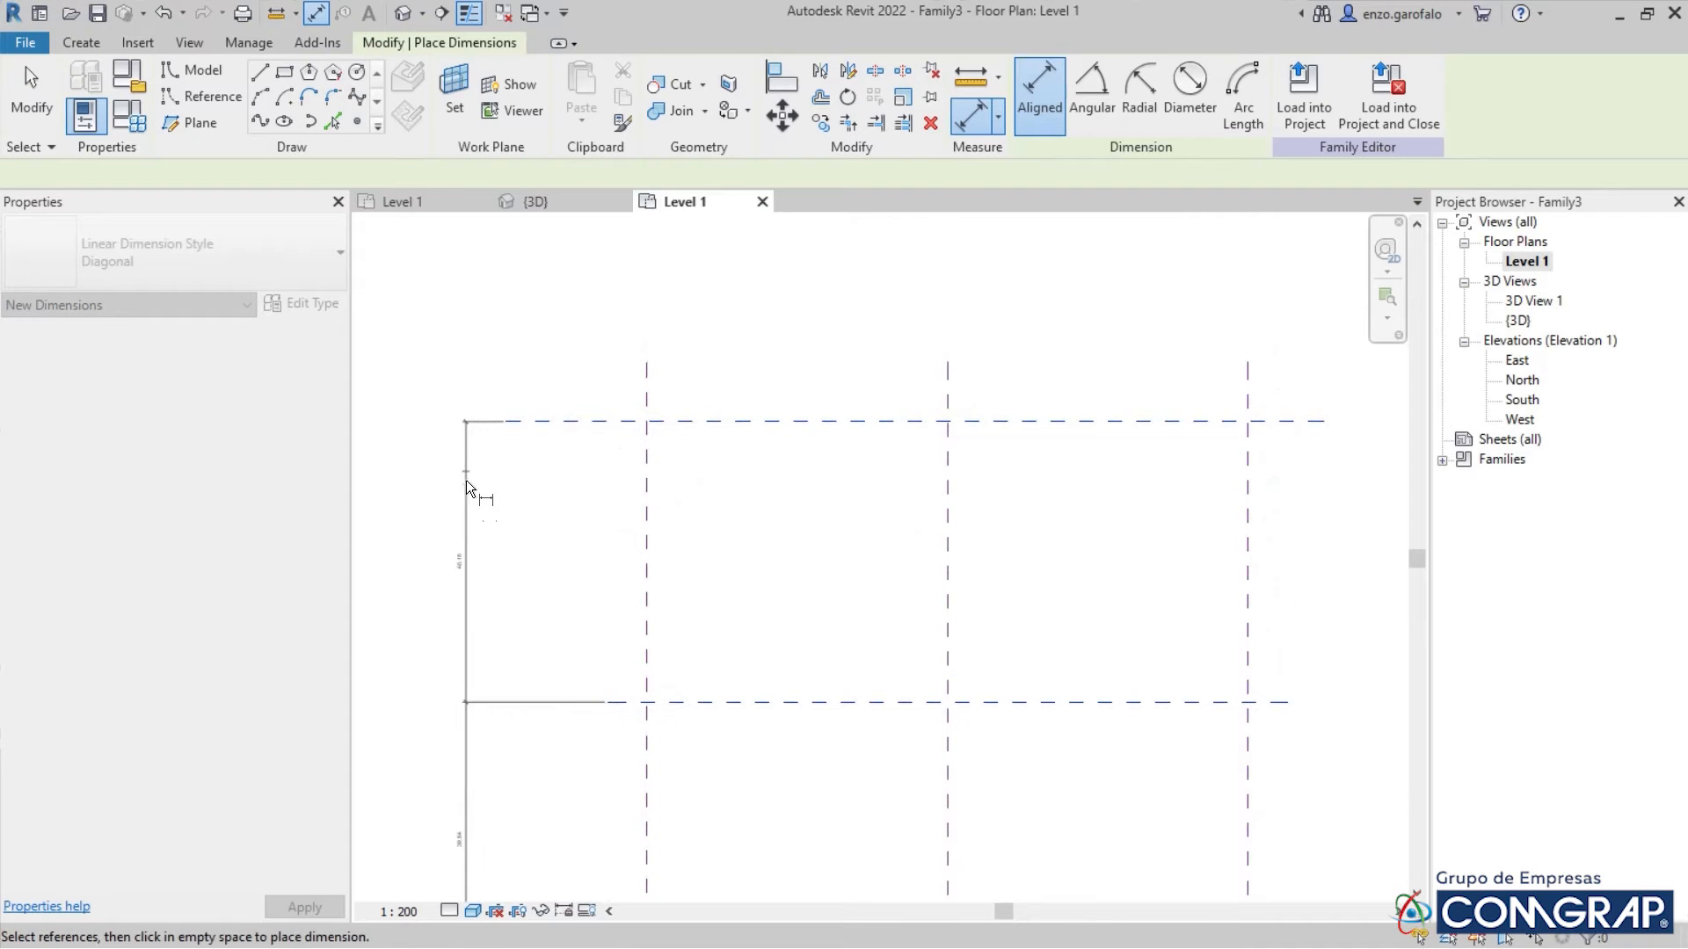
left_click(479, 510)
middle_click_drag(570, 580, 709, 513)
left_click(624, 576)
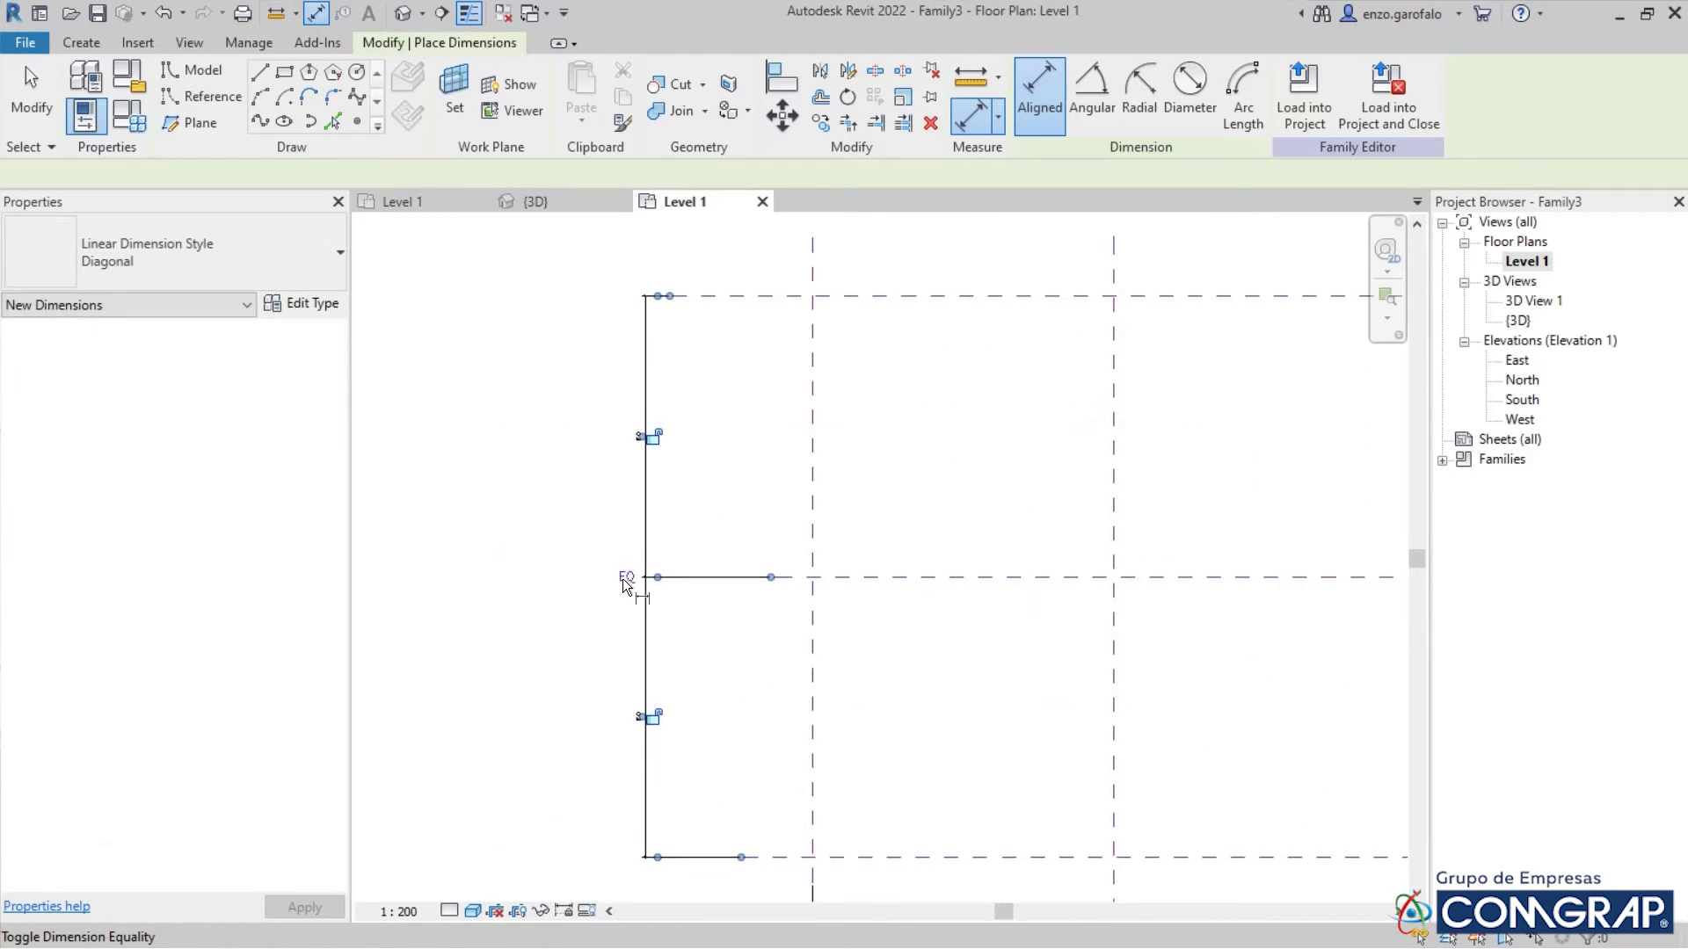
Move the Norte reference plane toward the center until Norte and Sur are about 58 m apart, testing the equality constraint
scroll(1062, 434, "down", 3)
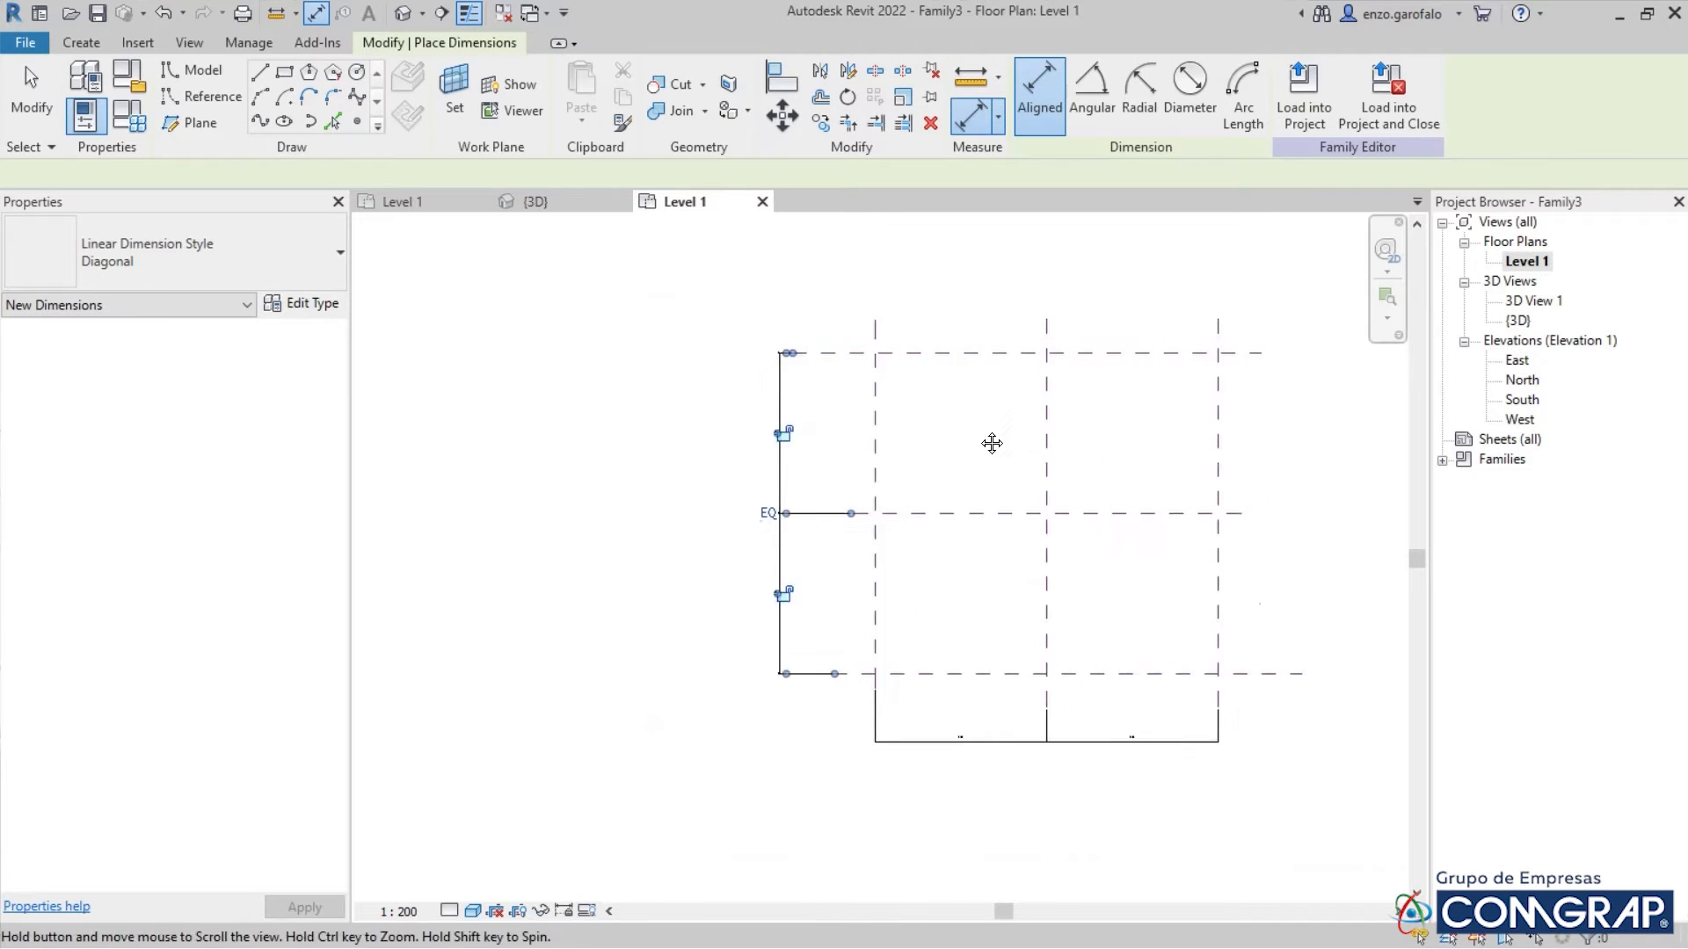
key("Escape")
key("Escape")
left_click_drag(1122, 360, 1115, 407)
left_click(1329, 481)
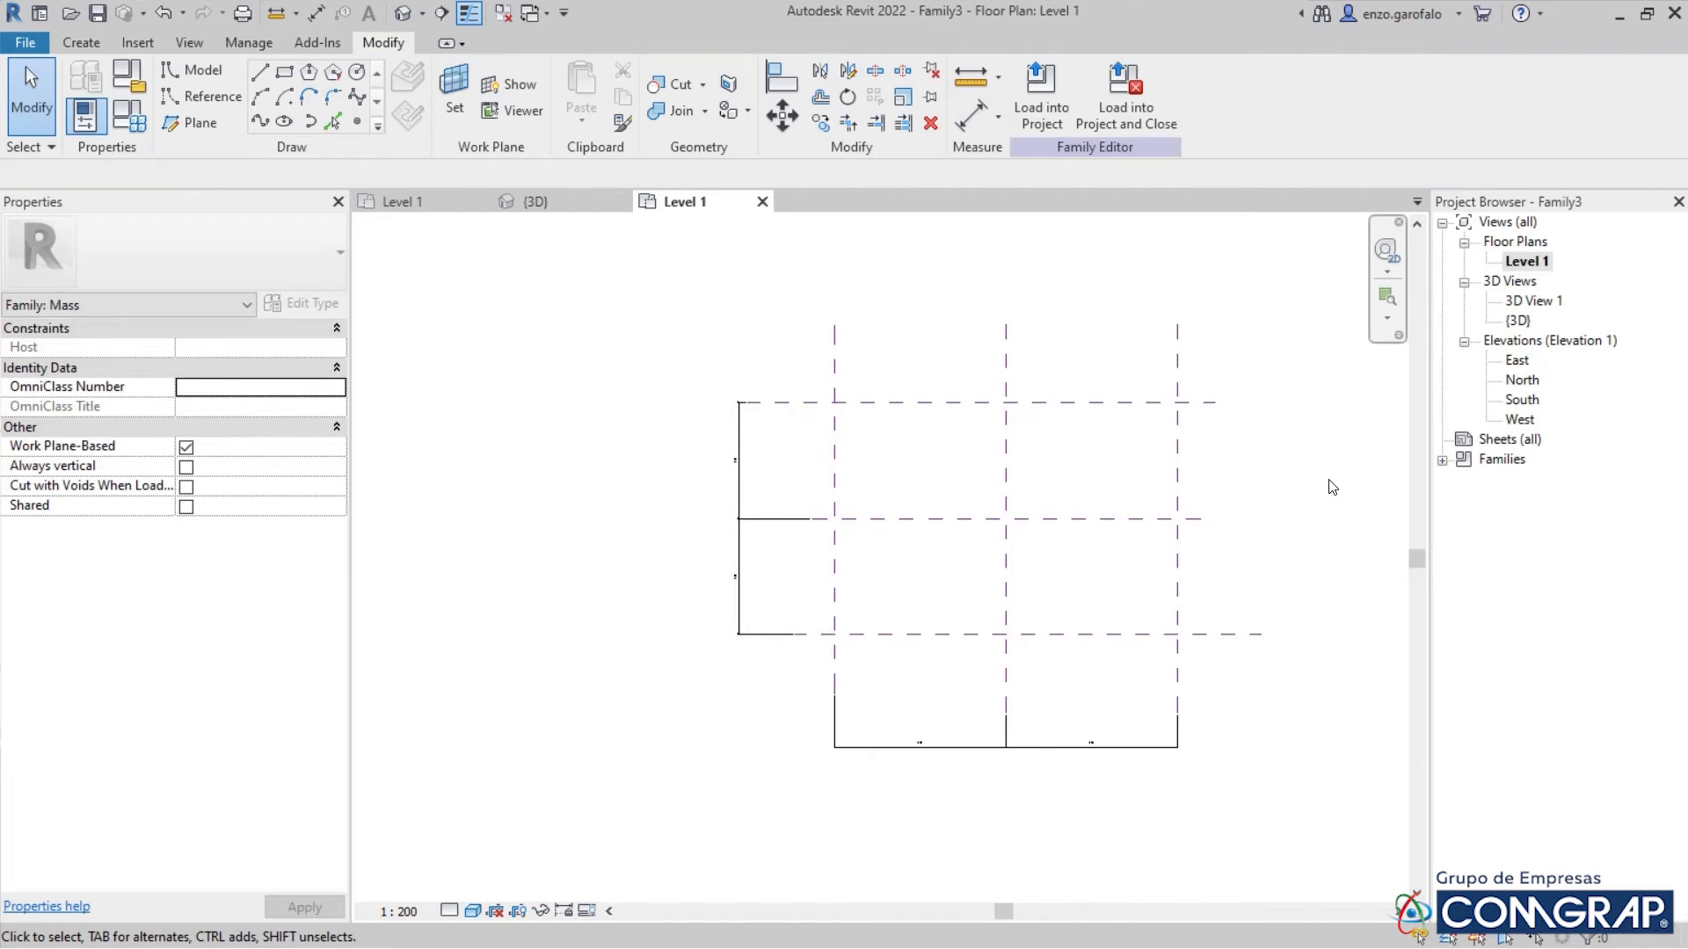
Place an overall aligned dimension between the Sur and Norte reference planes on the east side
key("d")
key("i")
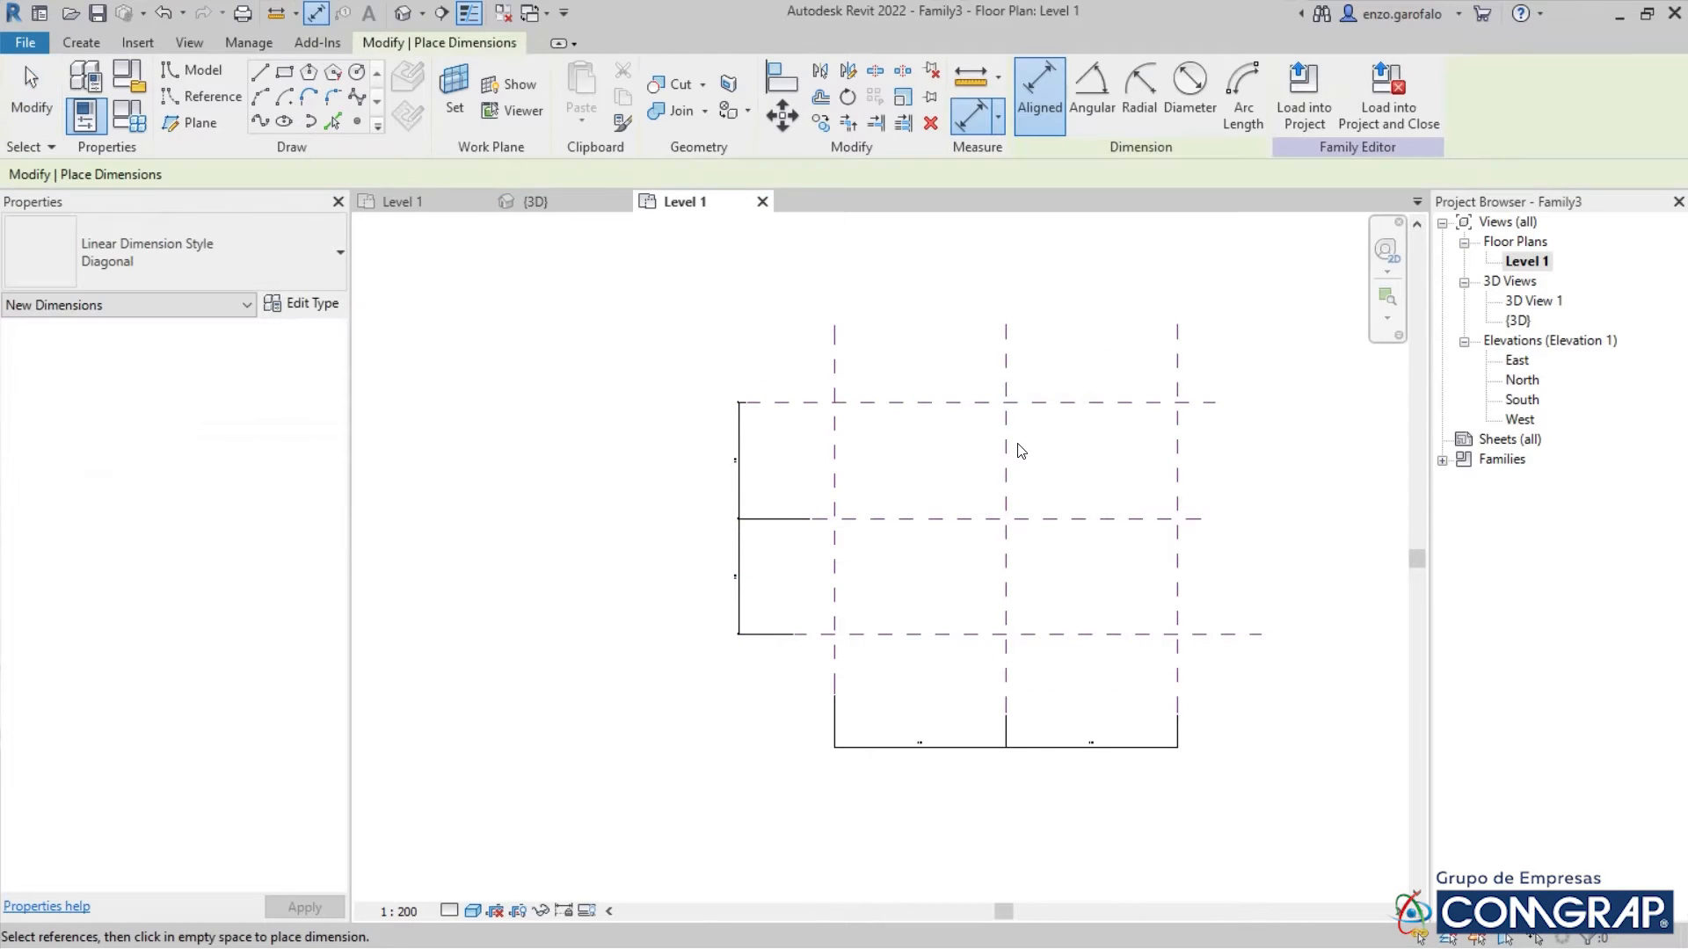
left_click(1226, 633)
left_click(1205, 403)
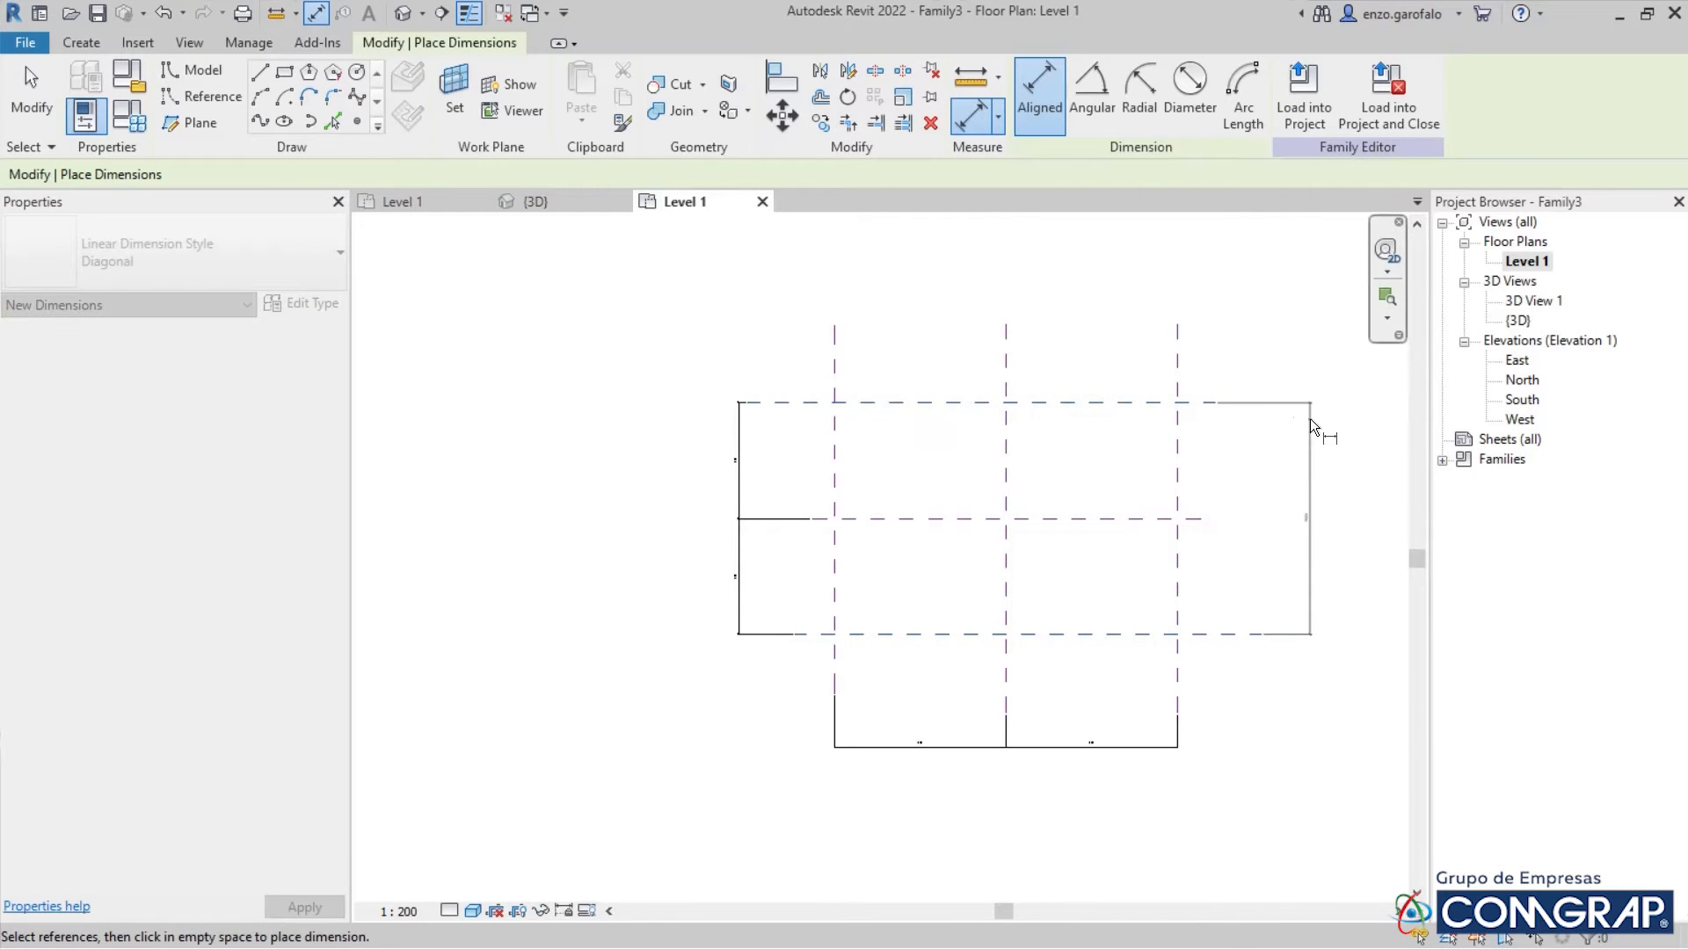
left_click(1258, 418)
key("Escape")
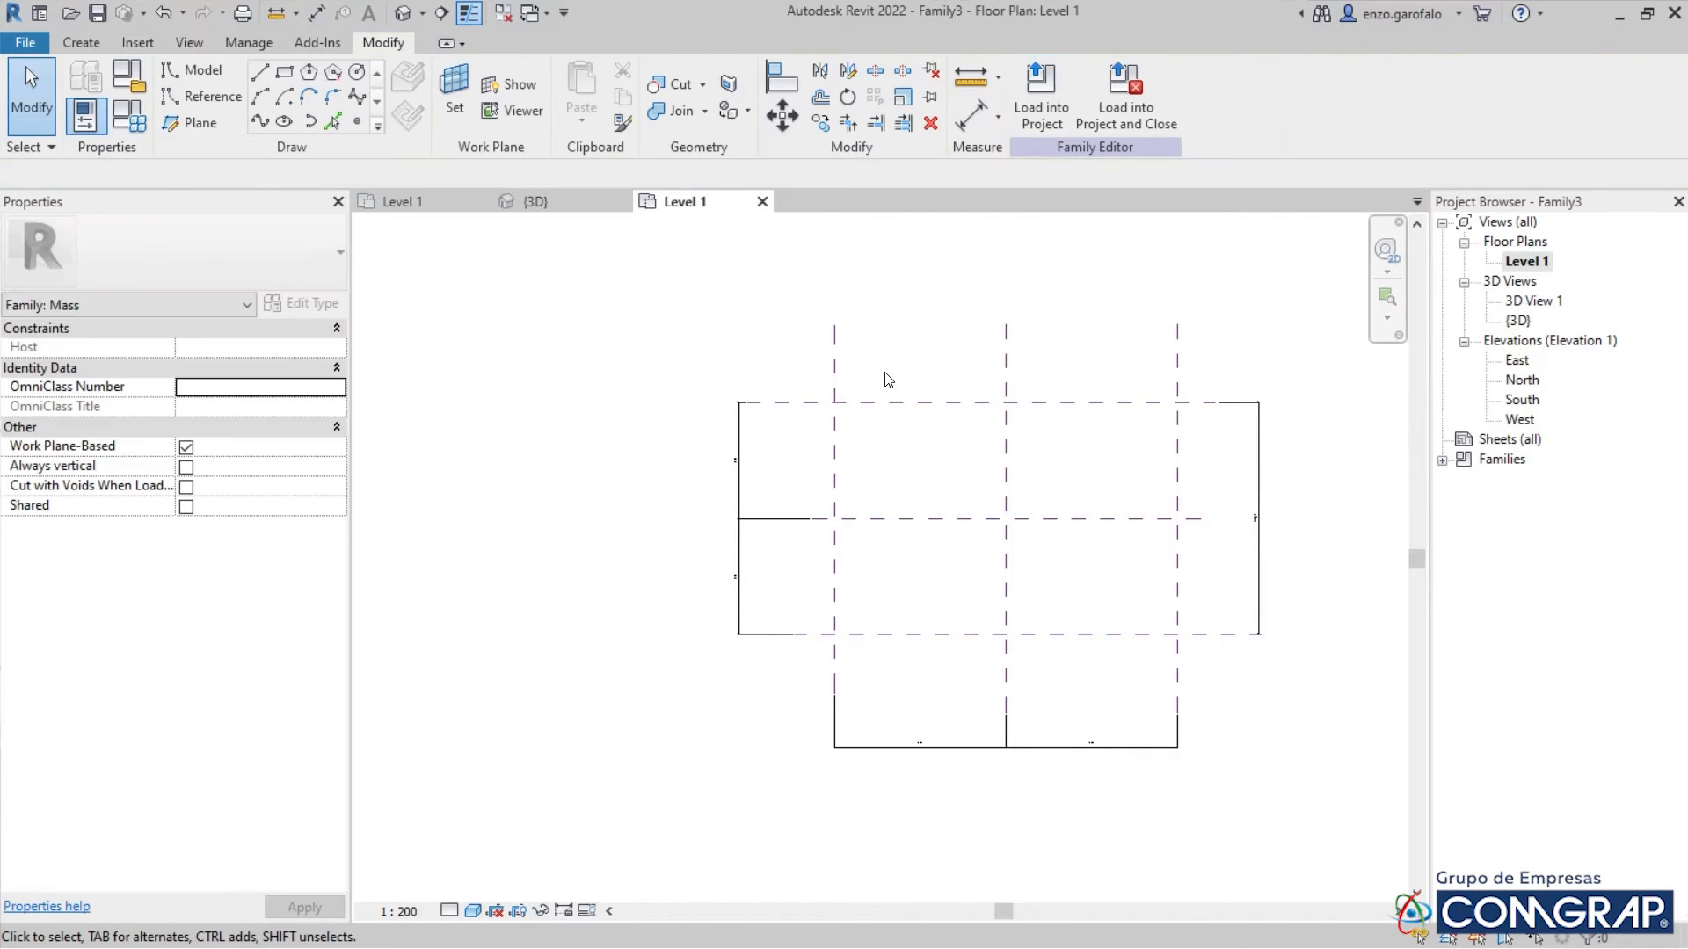
Place an overall aligned dimension between the Oeste and Este reference planes above the layout
key("d")
key("i")
left_click(837, 352)
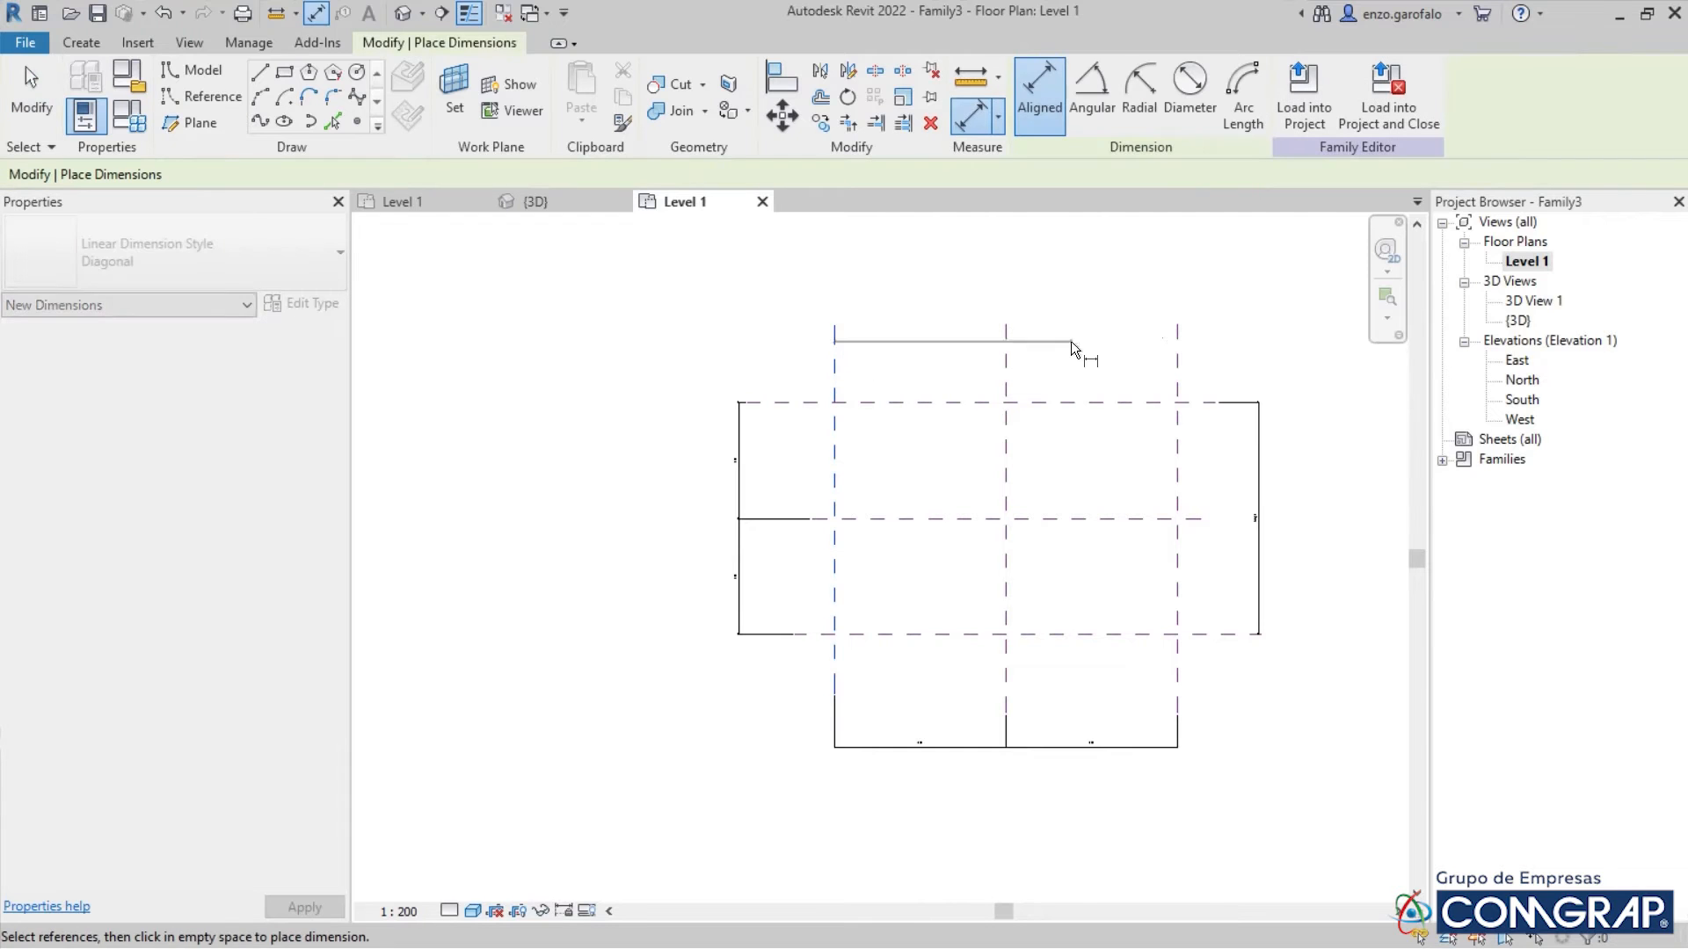
left_click(1178, 355)
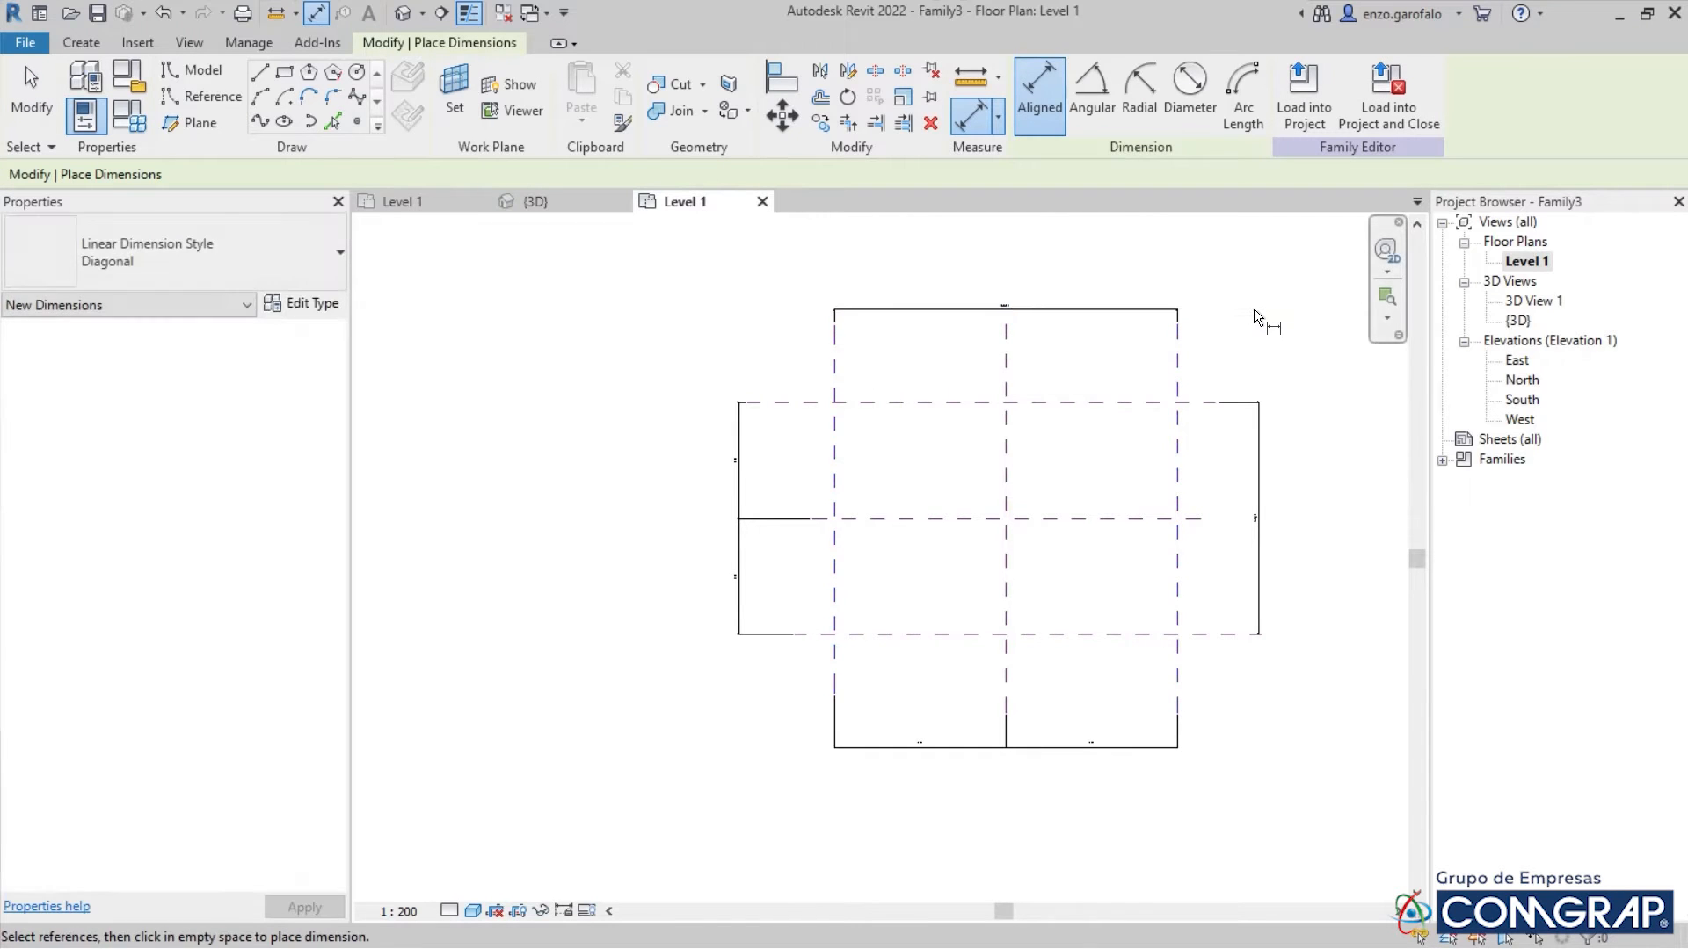
left_click(1253, 309)
key("Escape")
Label the overall Oeste–Este dimension with a new type family parameter named Ancho de base, grouped under Dimensions
scroll(1011, 264, "up", 4)
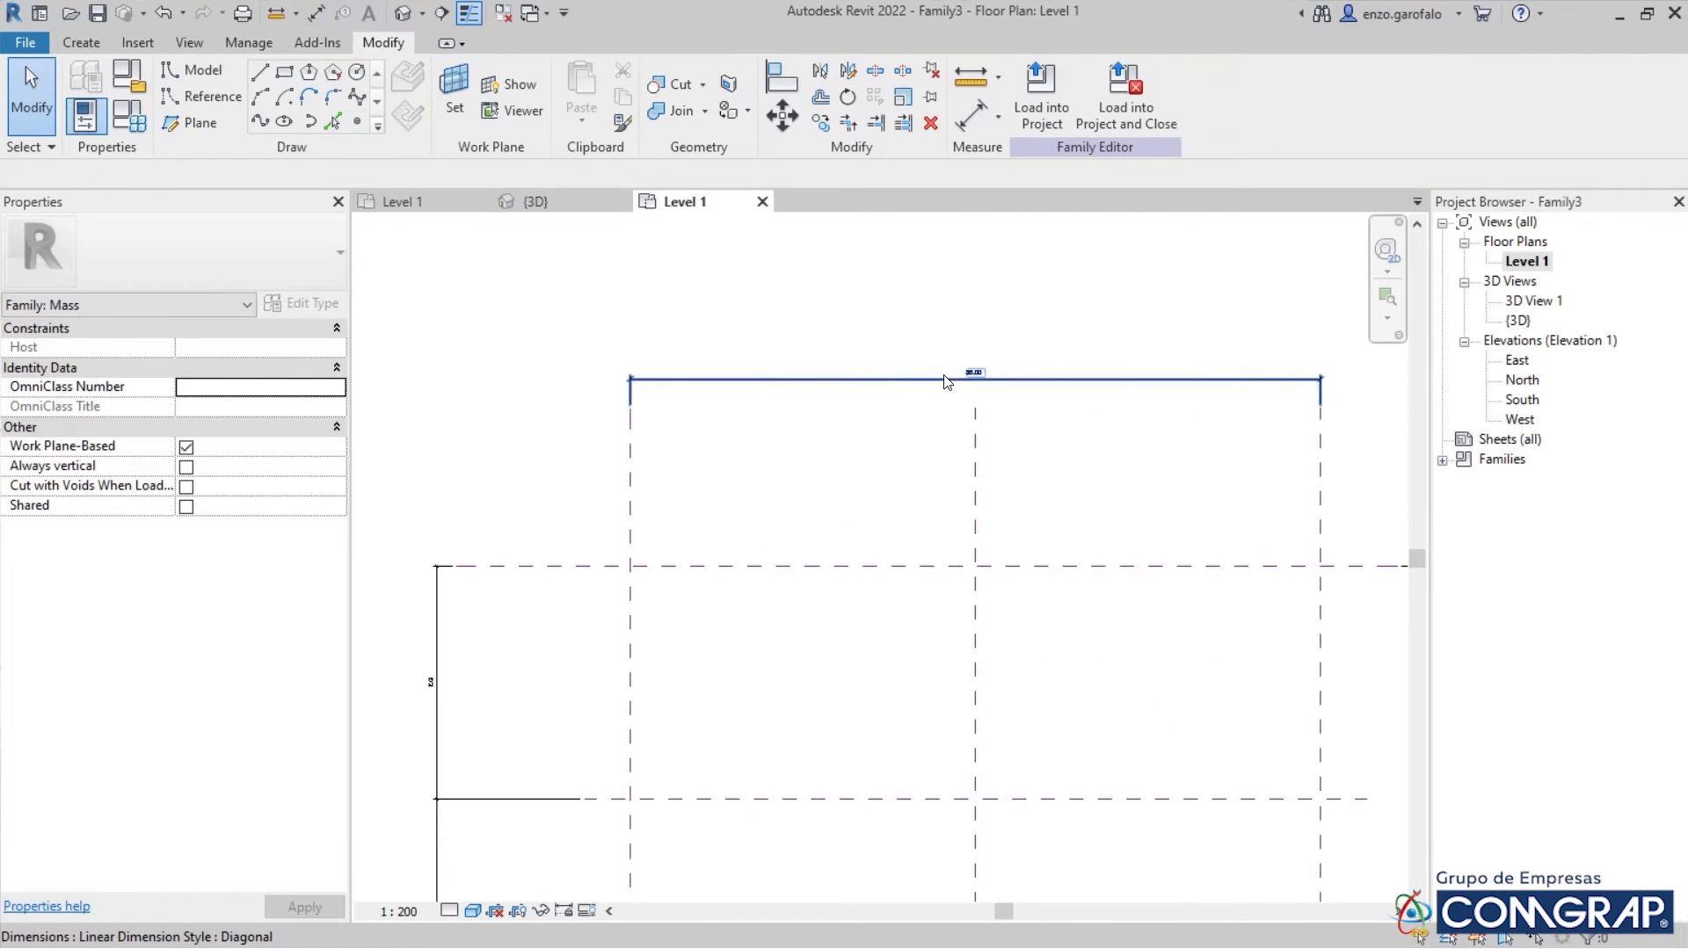
left_click(790, 381)
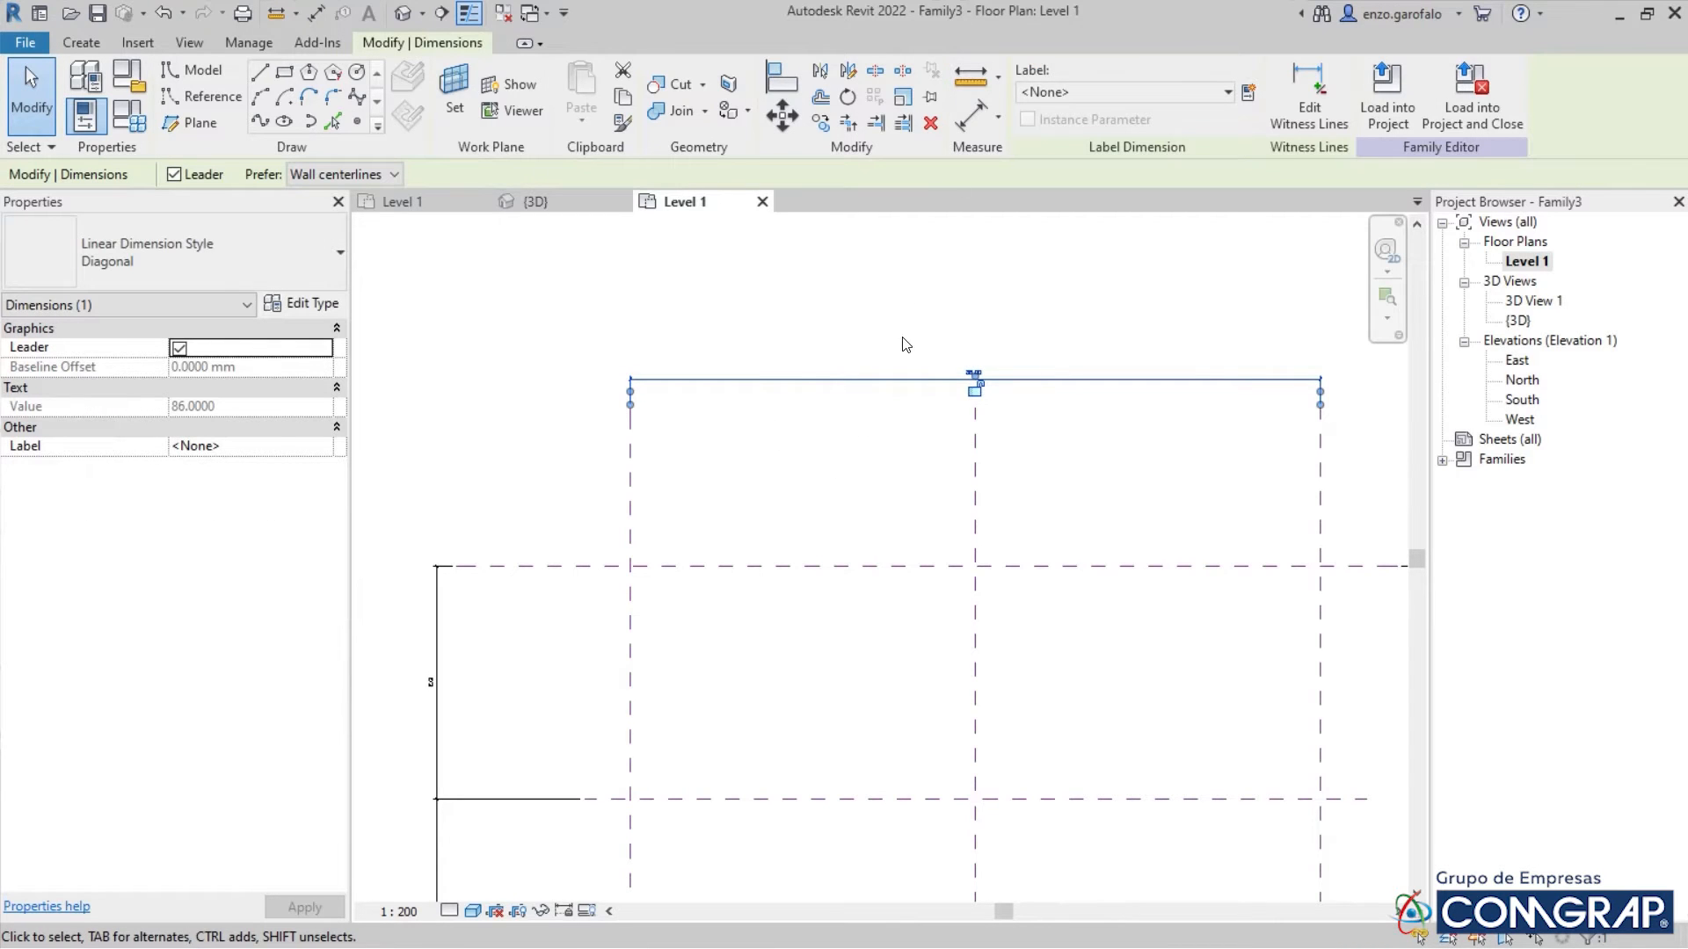
scroll(847, 414, "up", 6)
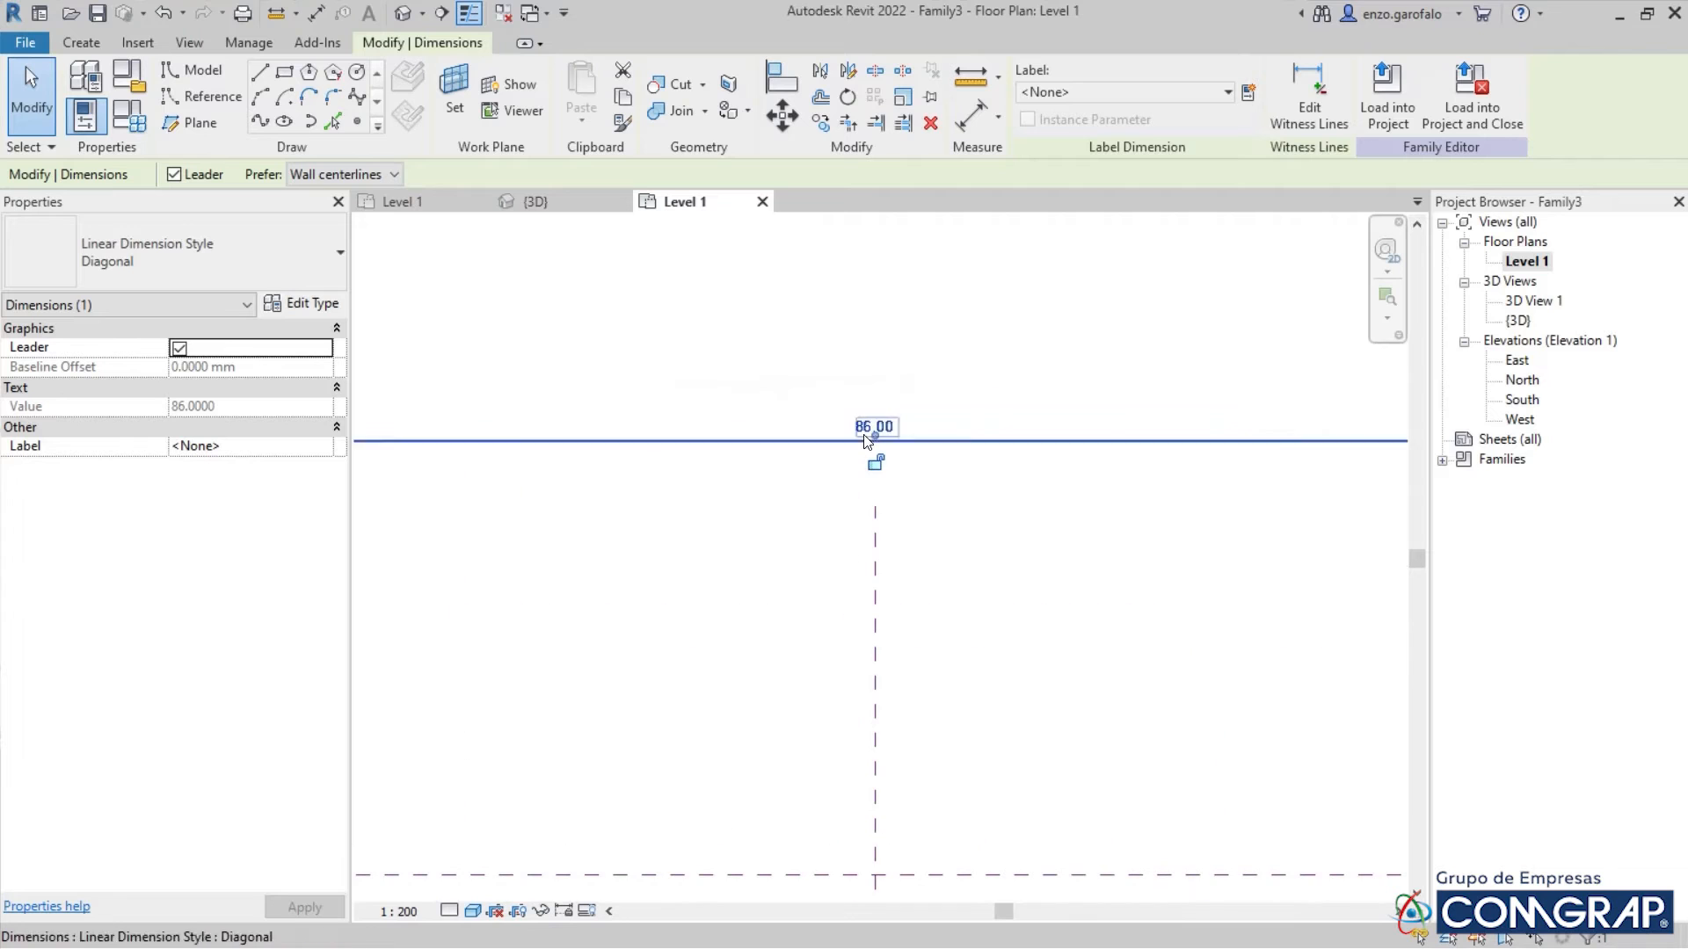
scroll(673, 523, "down", 3)
middle_click_drag(712, 568, 763, 575)
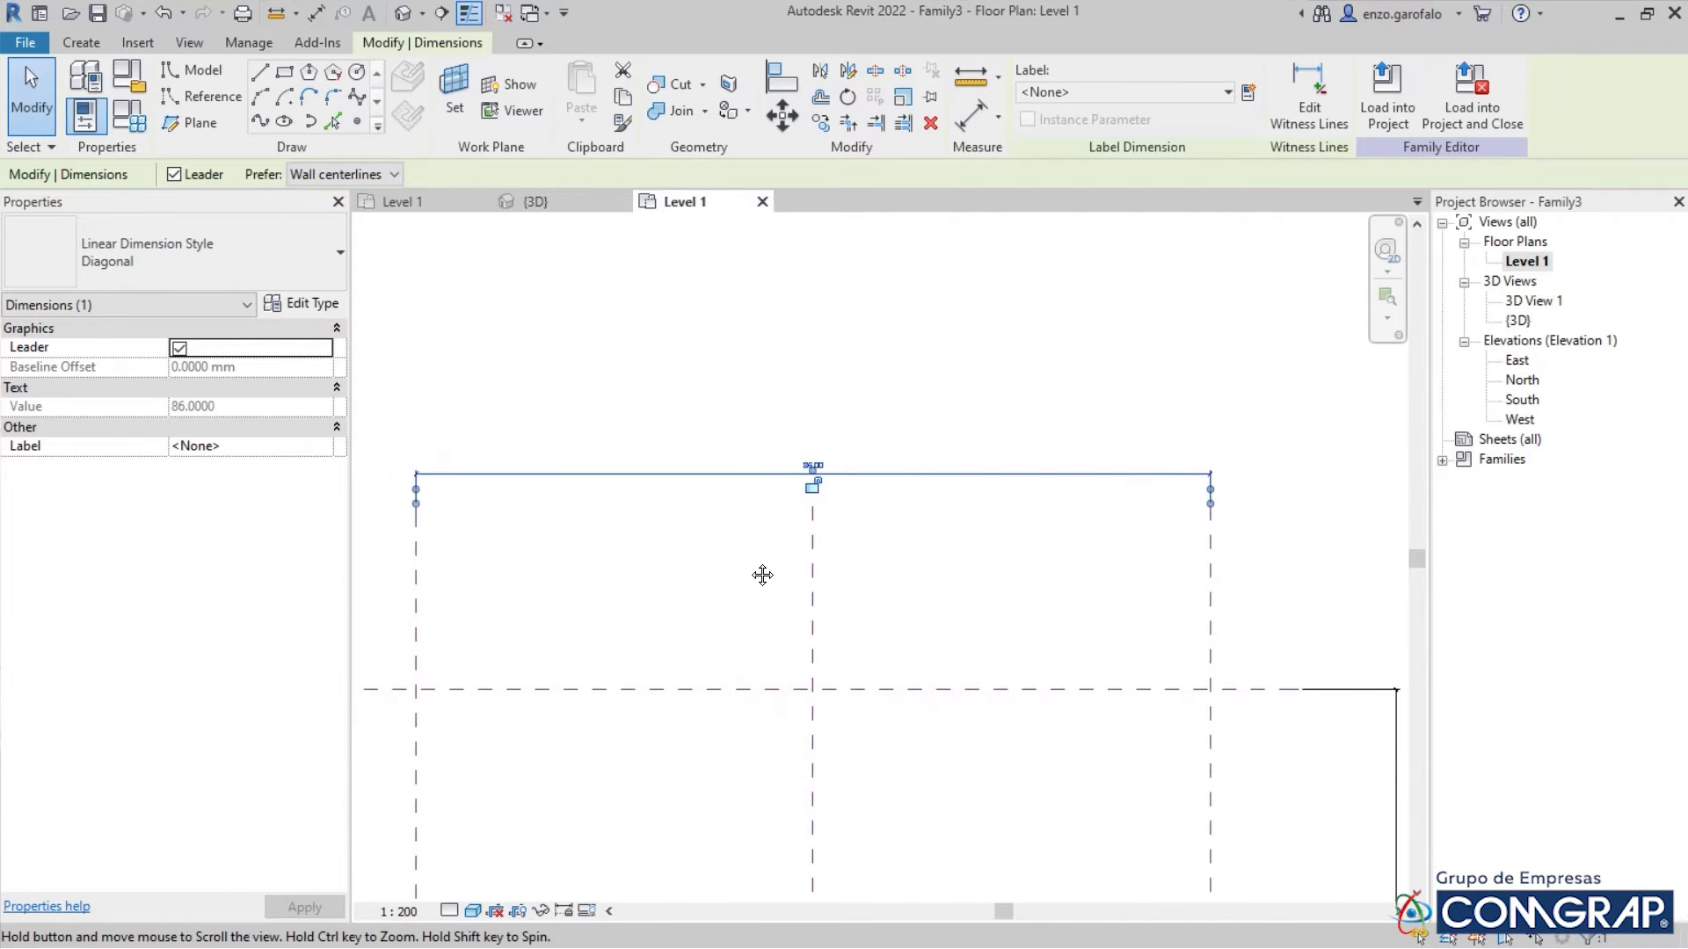
left_click(1249, 92)
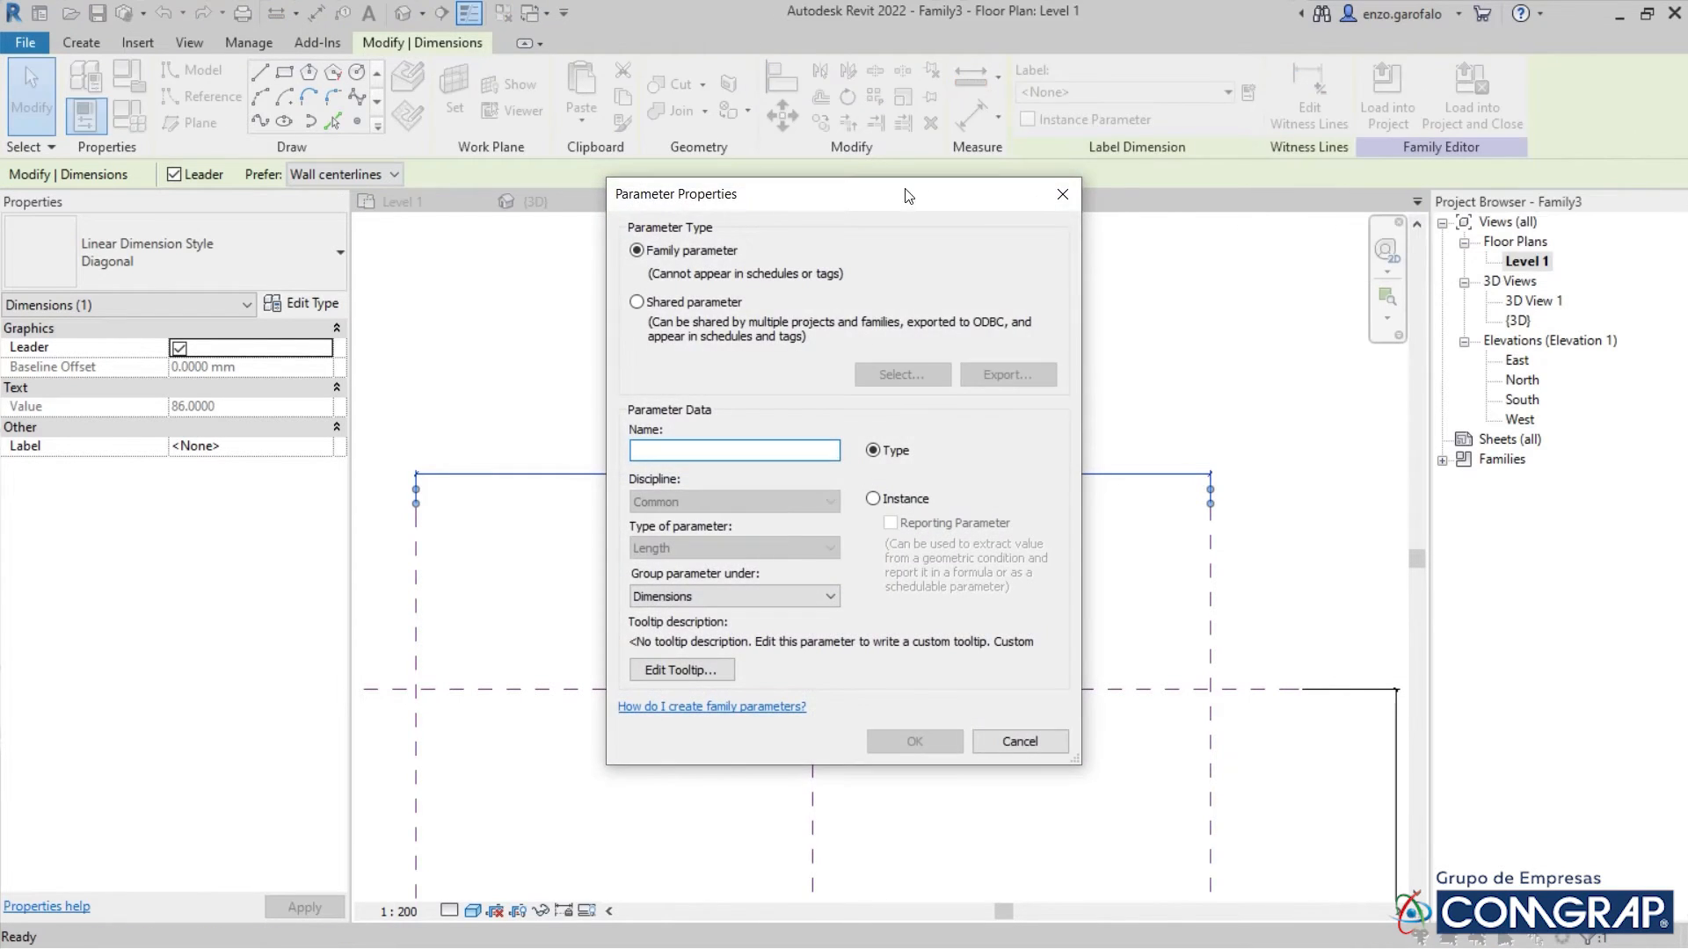
left_click_drag(905, 189, 377, 244)
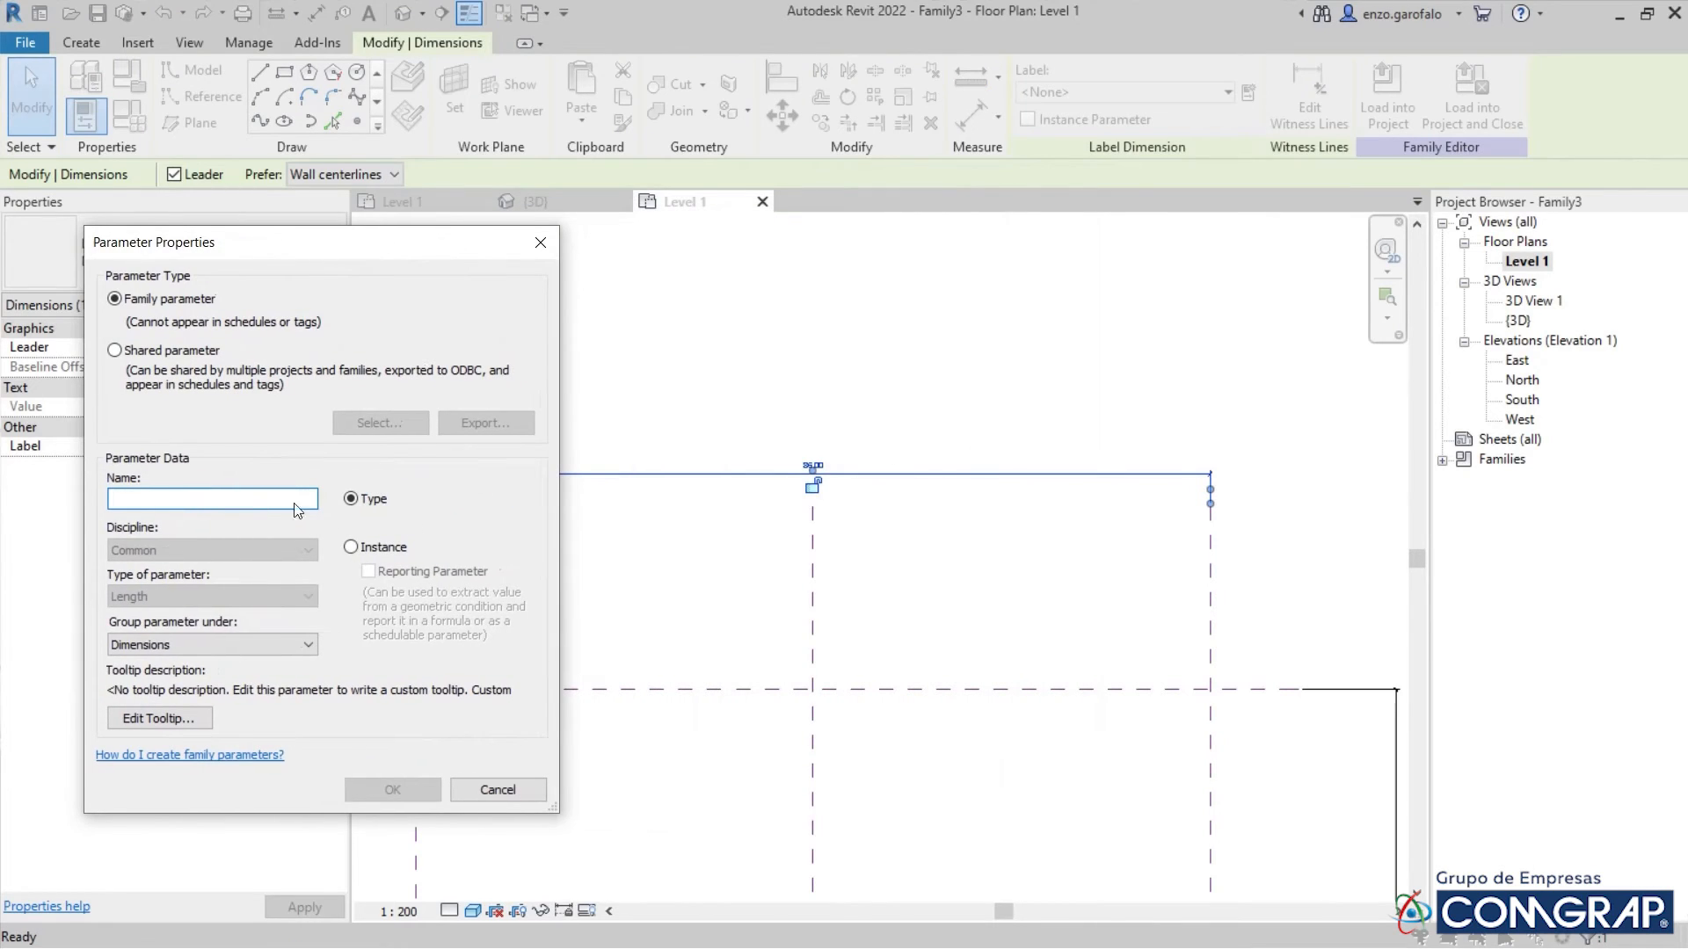
type("Ancho de base")
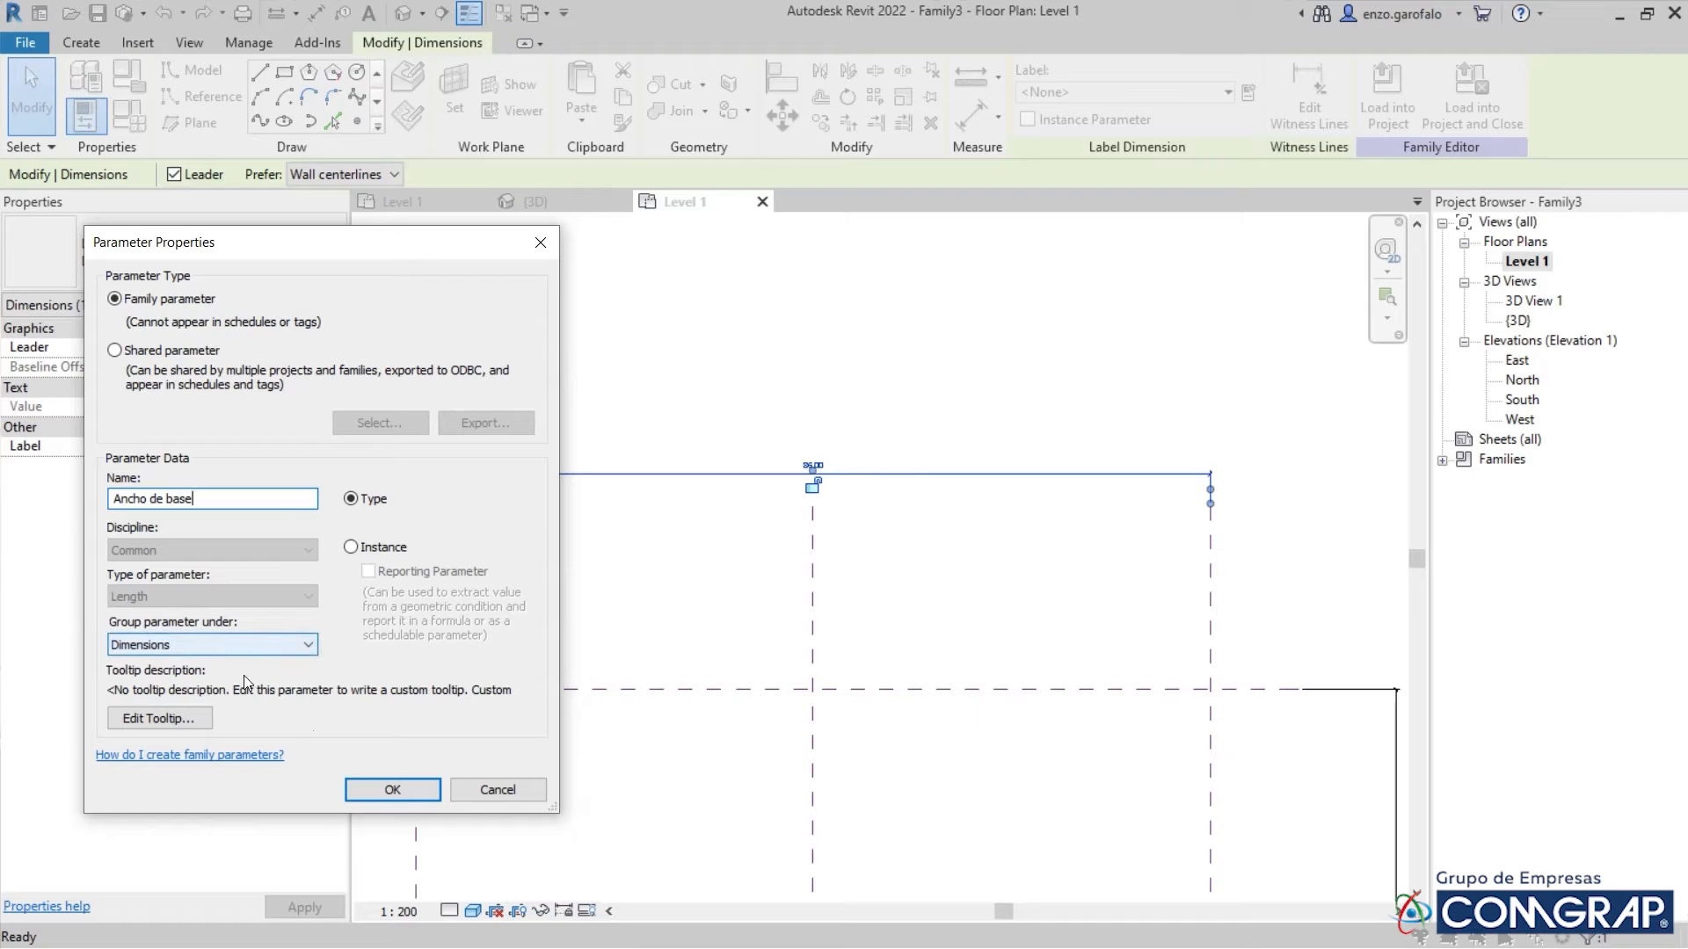
left_click(392, 790)
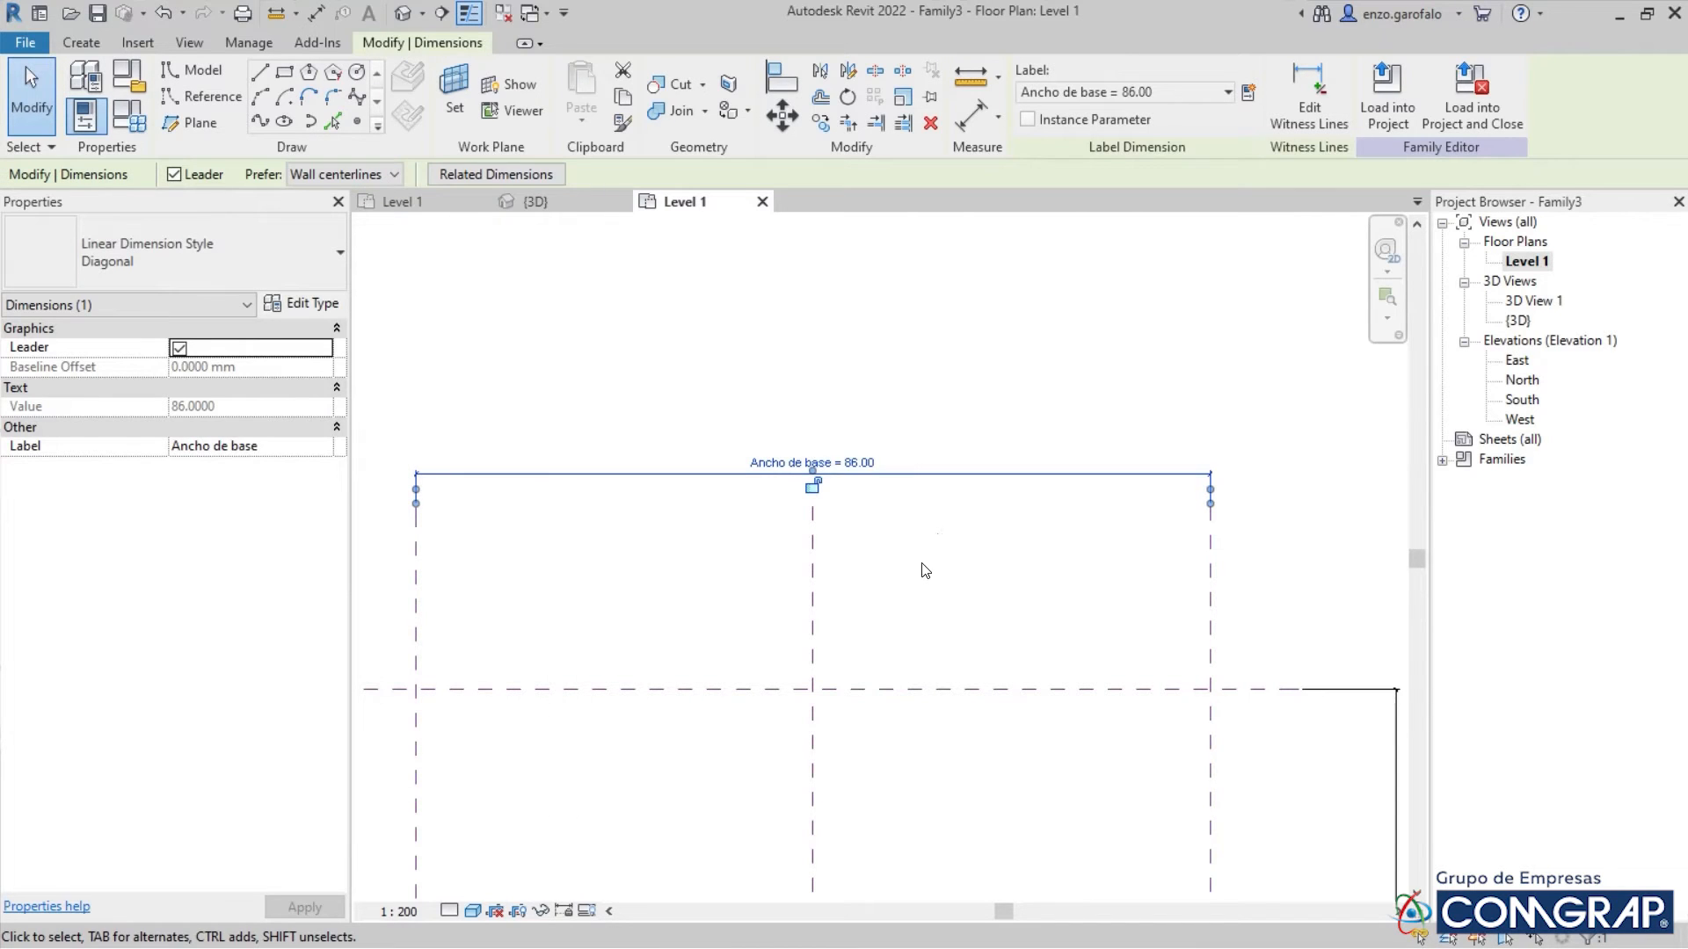
Set the Ancho de base dimension to 50 m
left_click(842, 456)
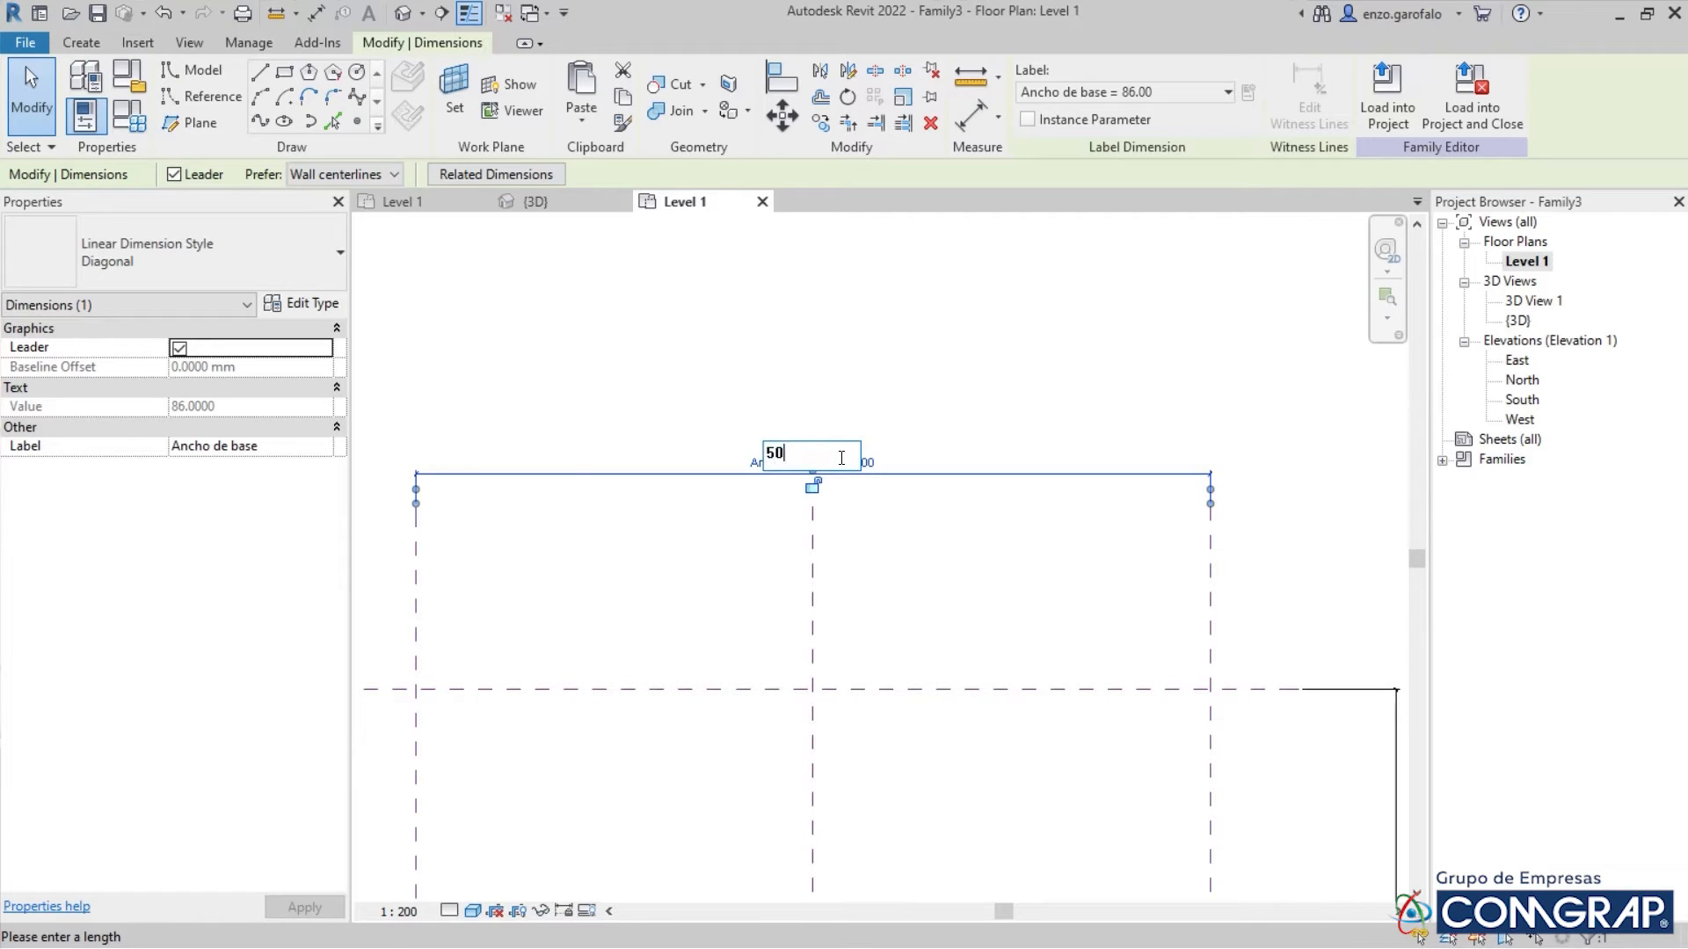
key("Return")
scroll(935, 411, "down", 2)
middle_click_drag(928, 507, 910, 361)
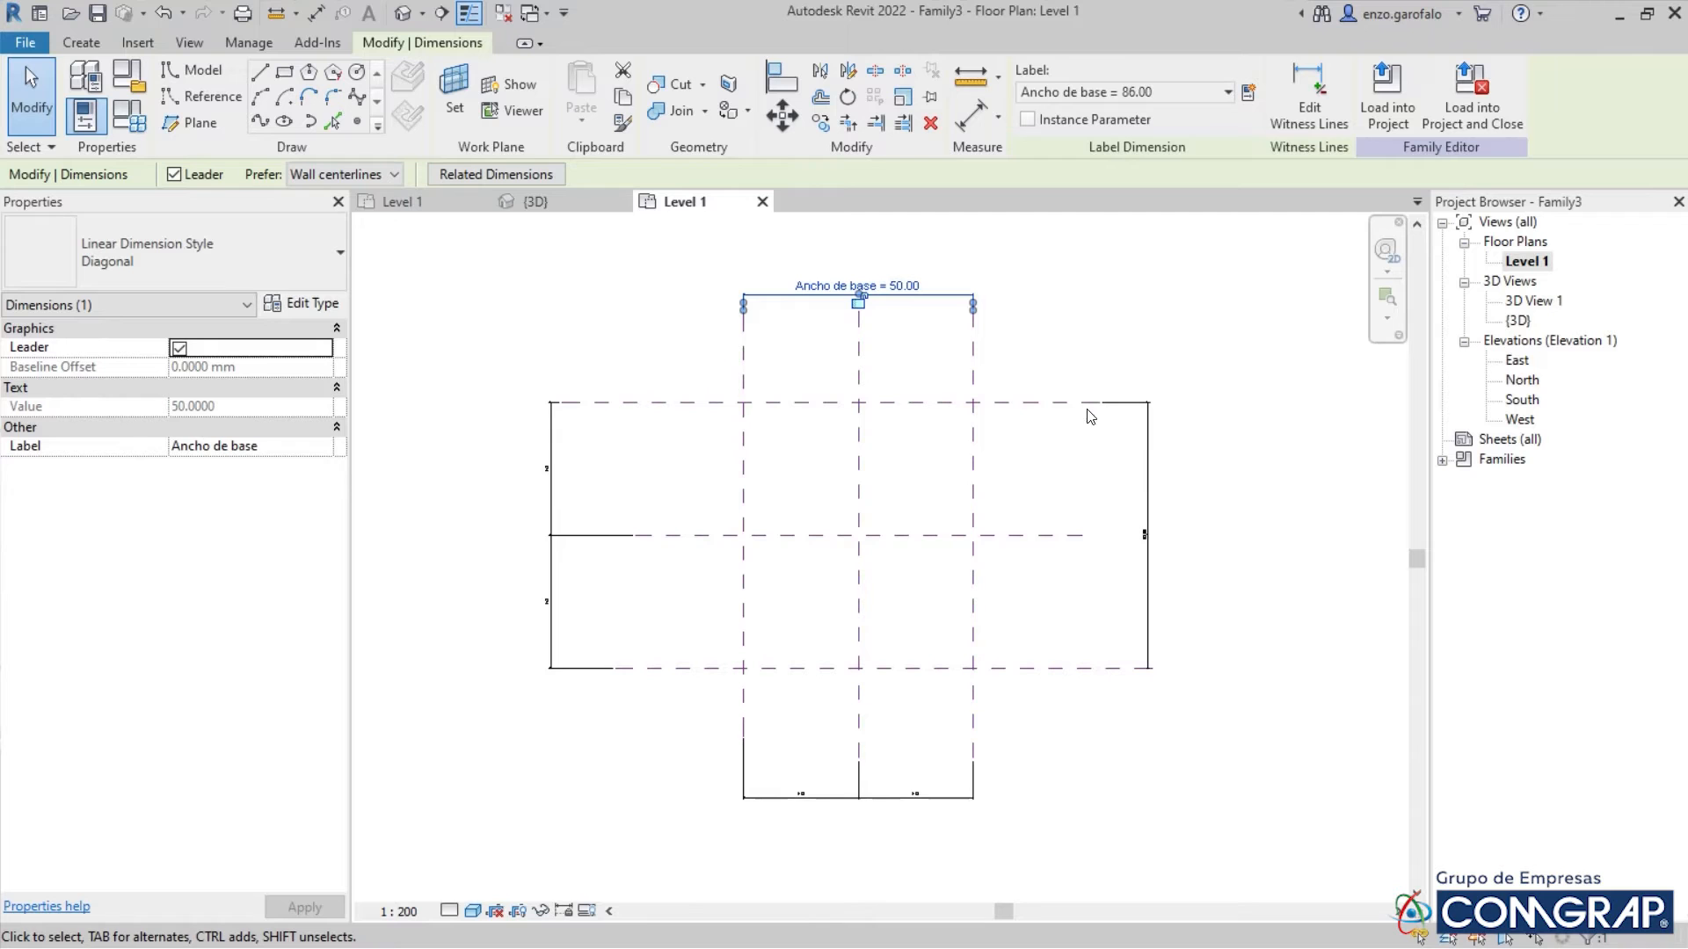
Label the overall Sur–Norte dimension with a new type family parameter named Largo de base, grouped under Dimensions
left_click(1151, 458)
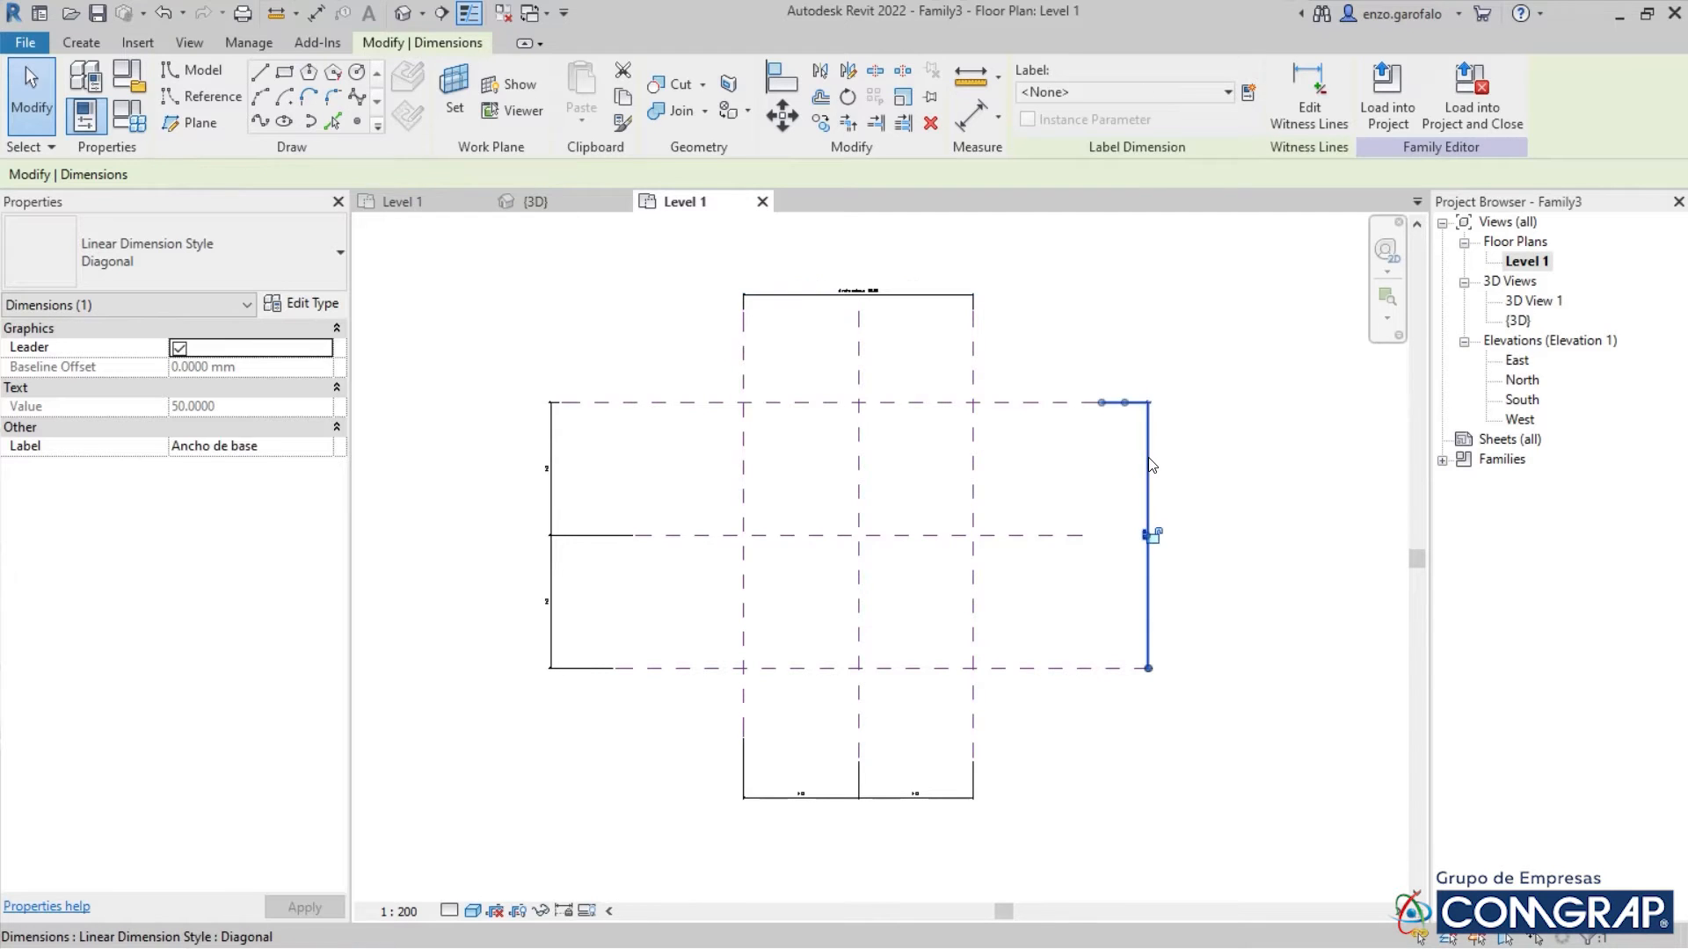
left_click(1247, 91)
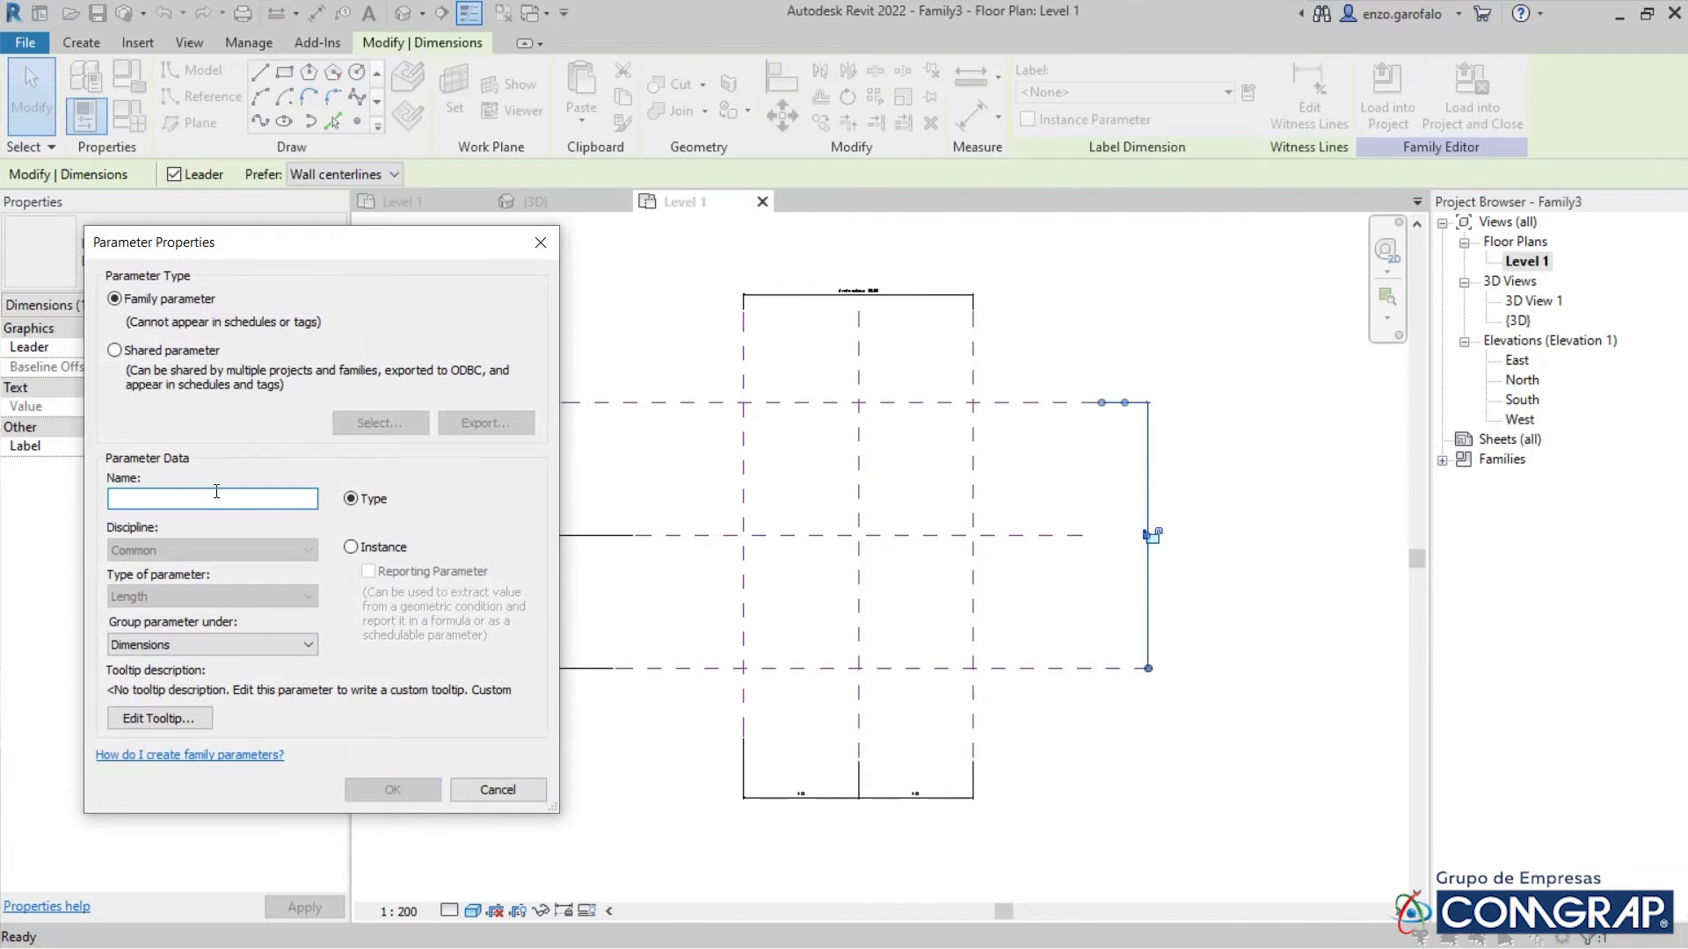
type("Largo de base")
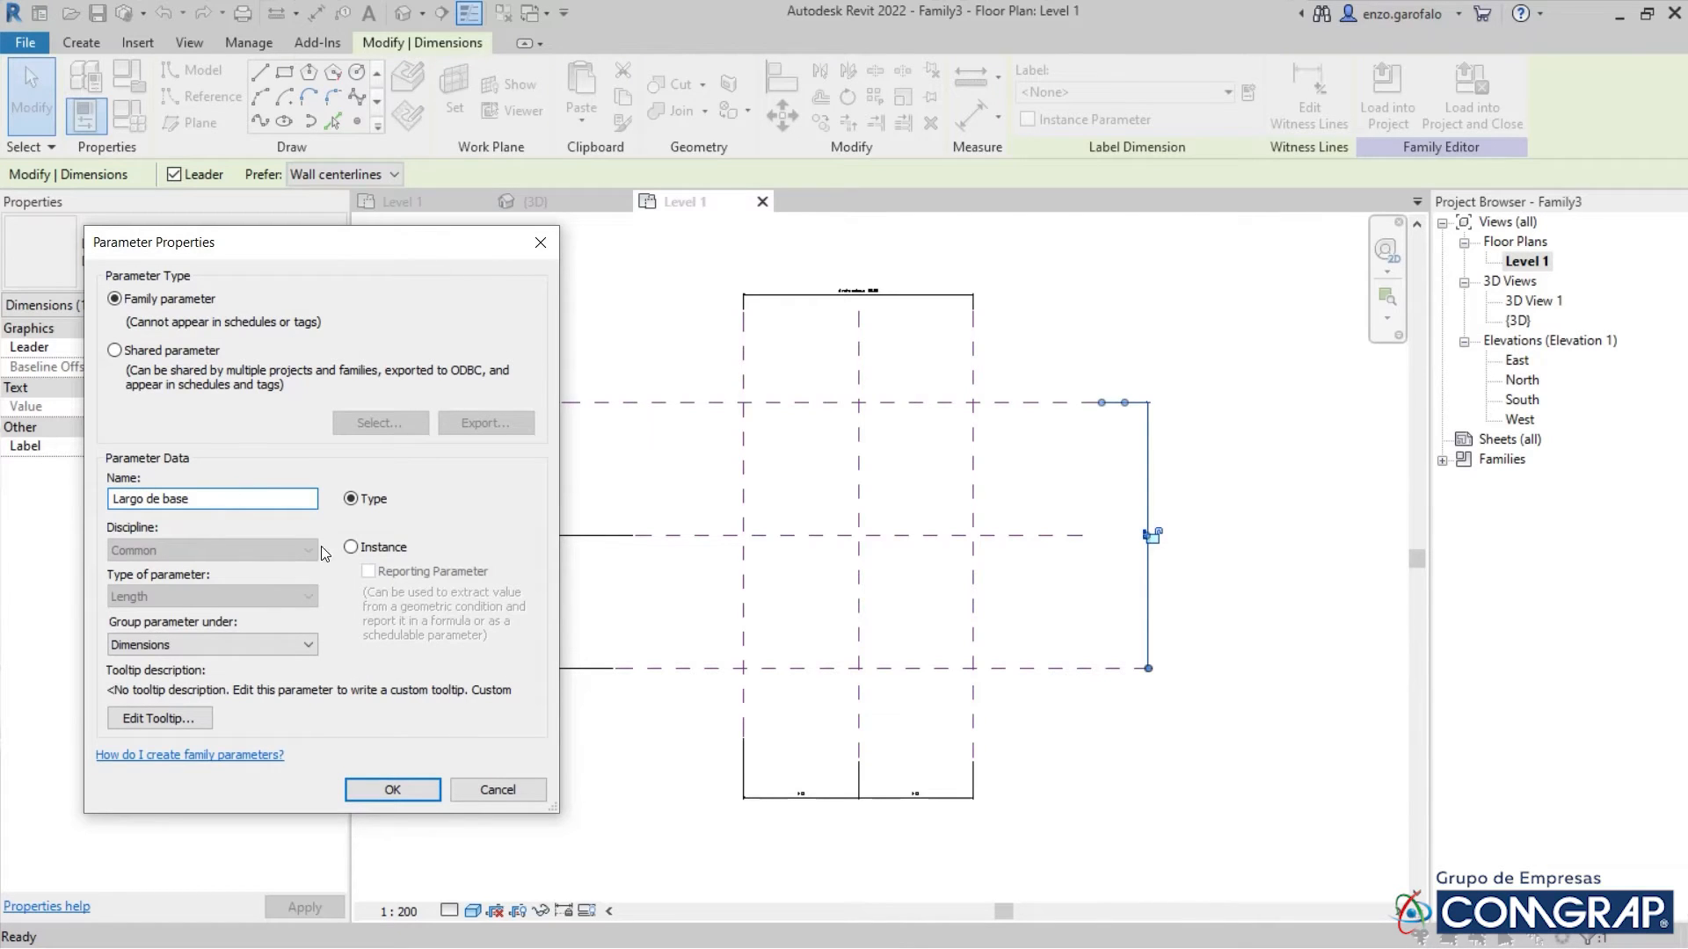
left_click(393, 803)
key("Escape")
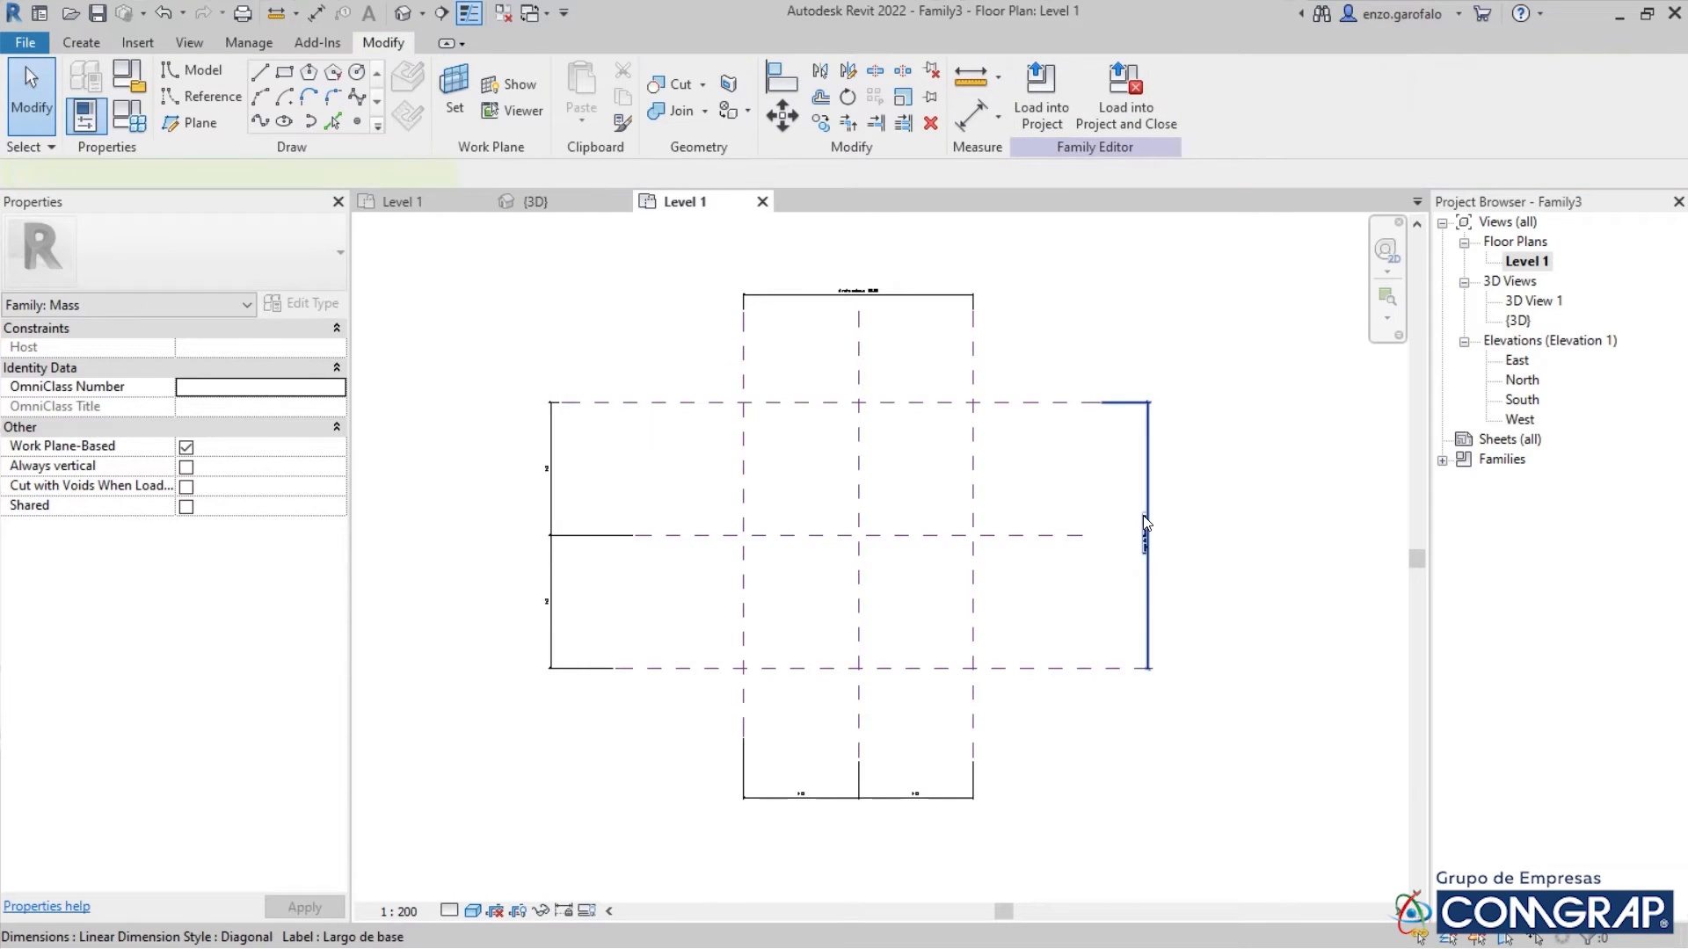
Set the Largo de base dimension to 40 m
left_click(1145, 519)
left_click(1134, 494)
type("40")
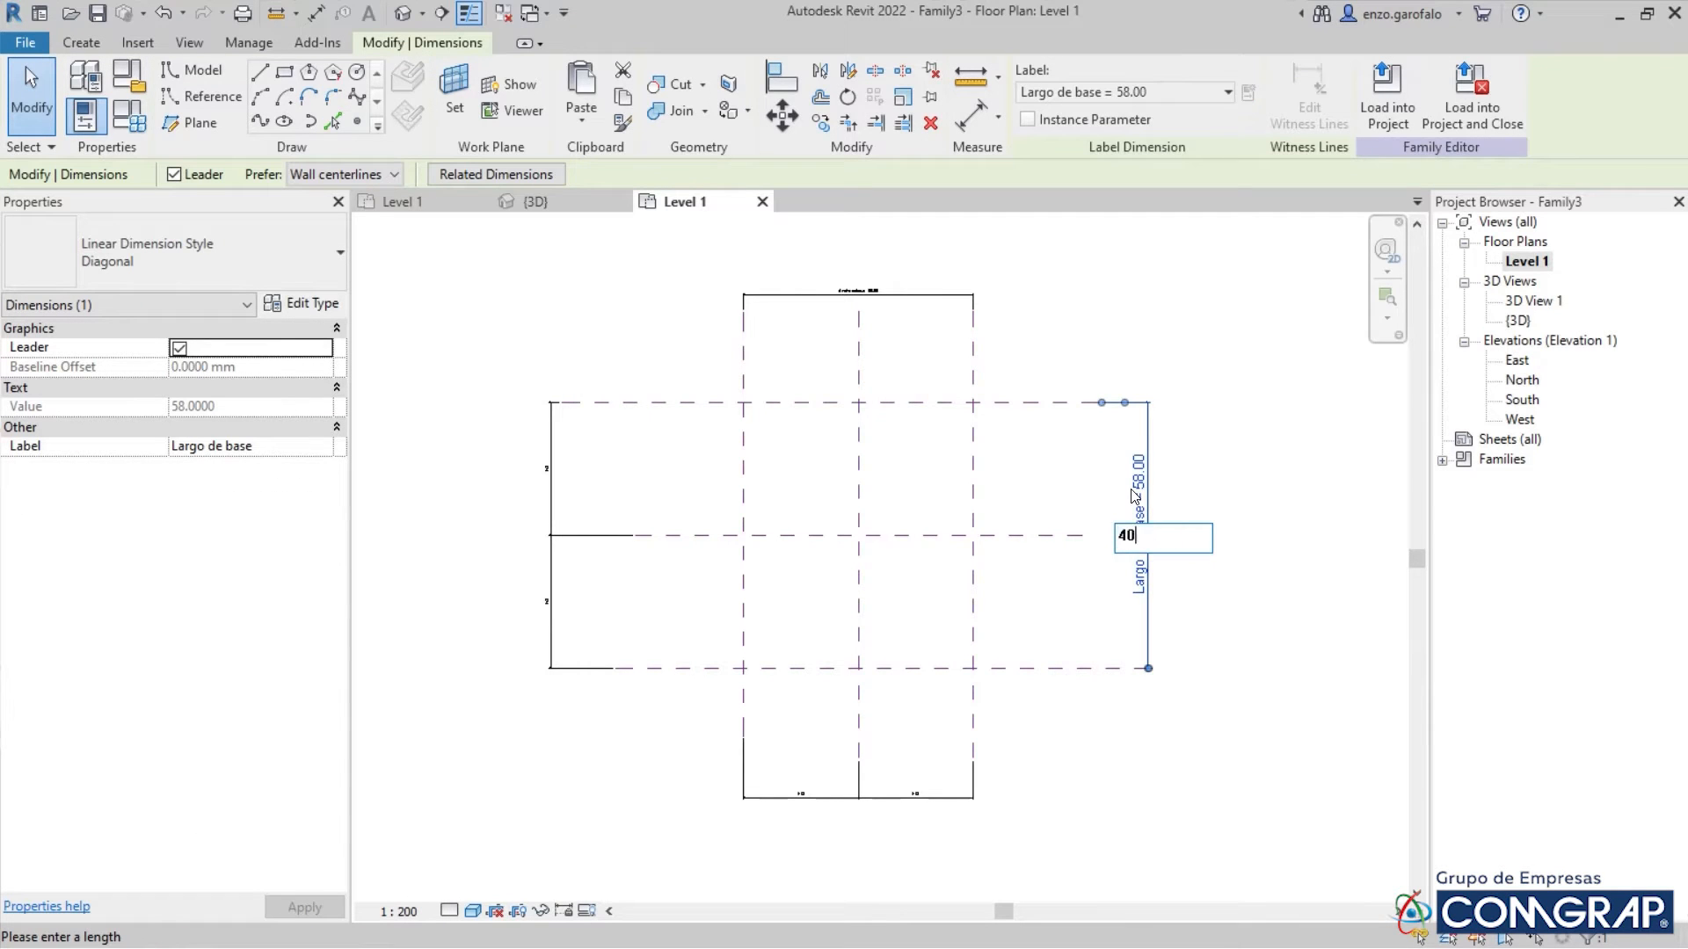
key("Return")
scroll(1221, 343, "down", 2)
key("Escape")
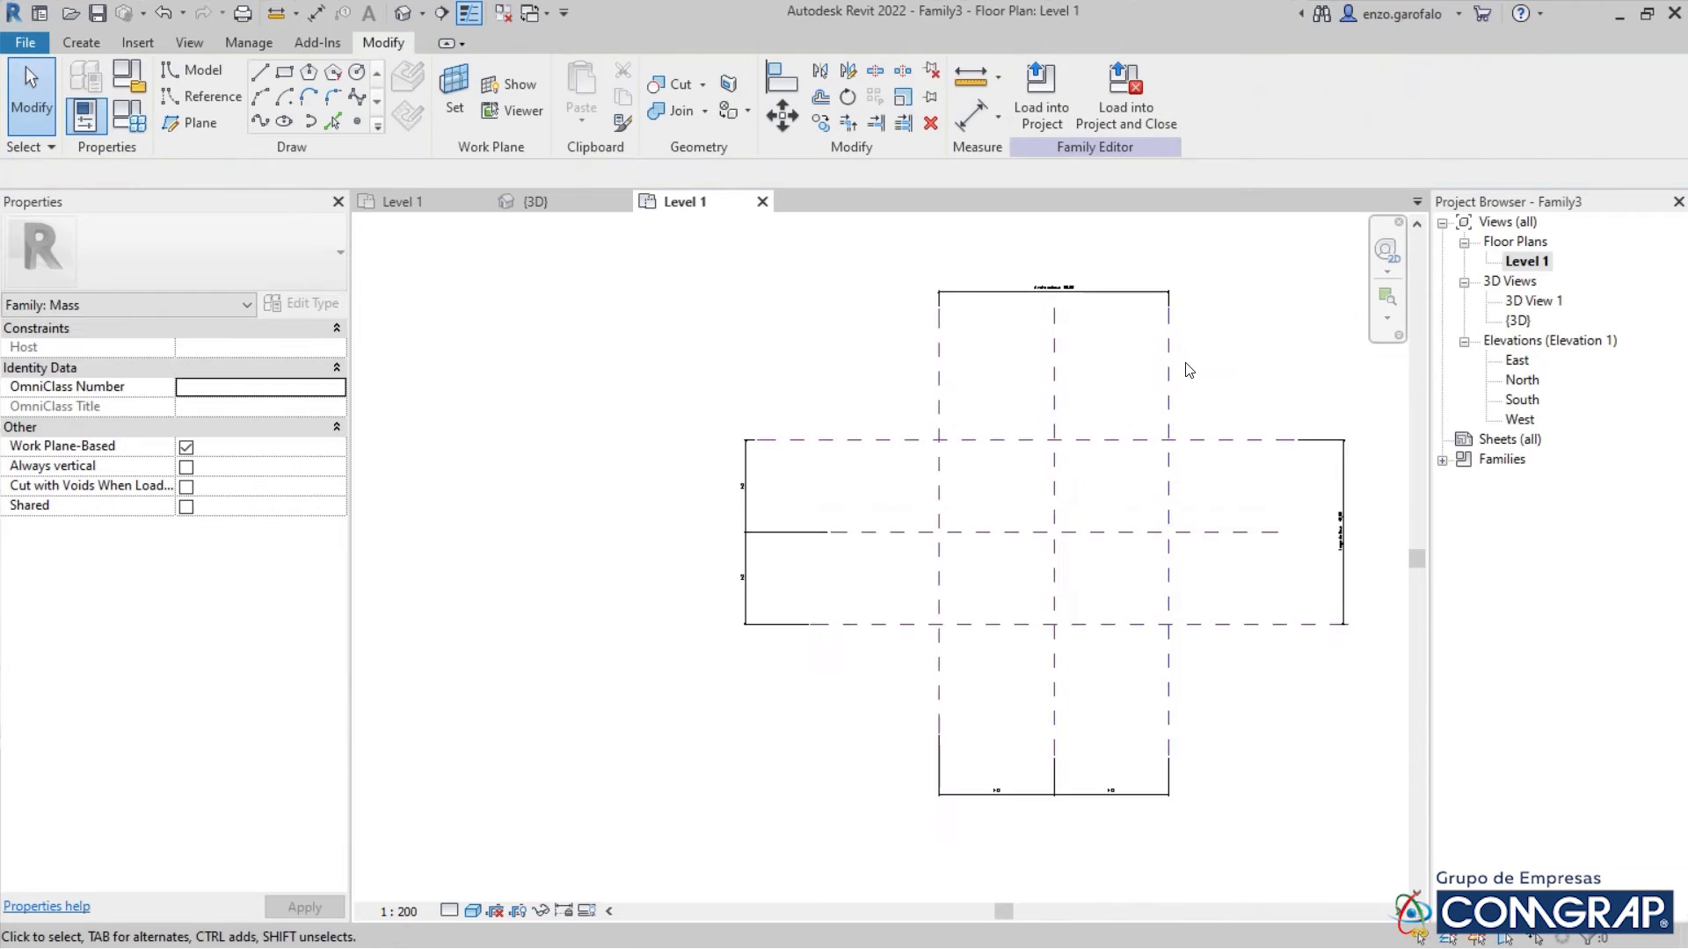
scroll(1026, 437, "up", 2)
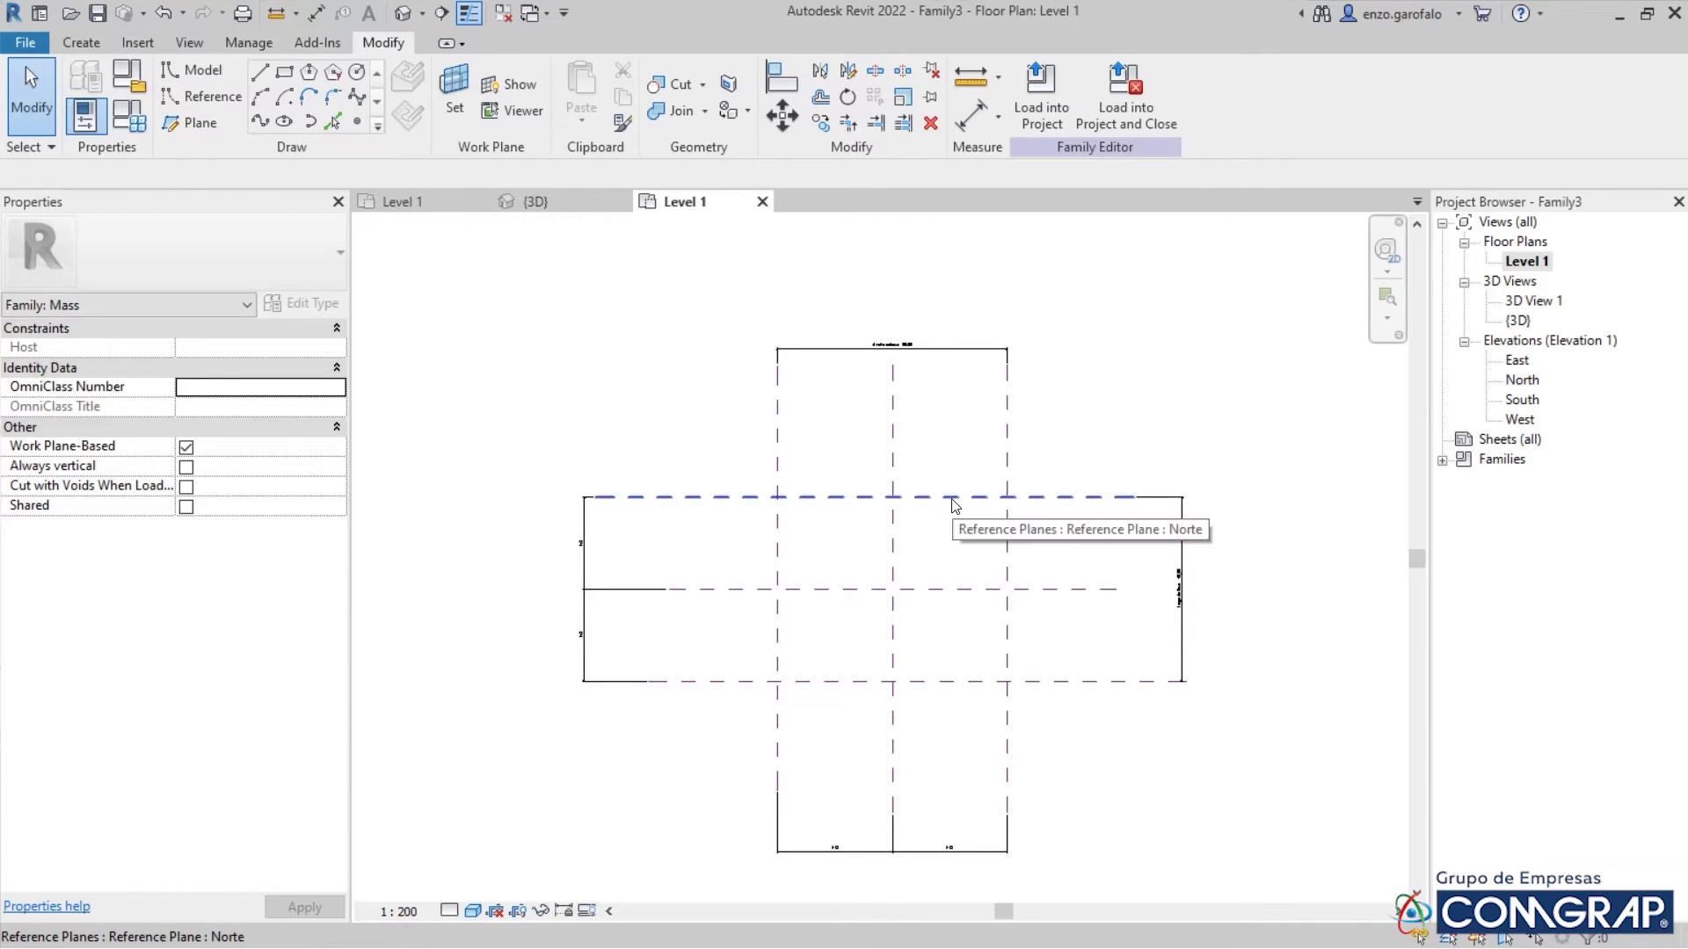
In the 3D view, sketch a rectangle of model lines about 30 m wide on Level 1, inside the four outer reference planes
left_click(543, 207)
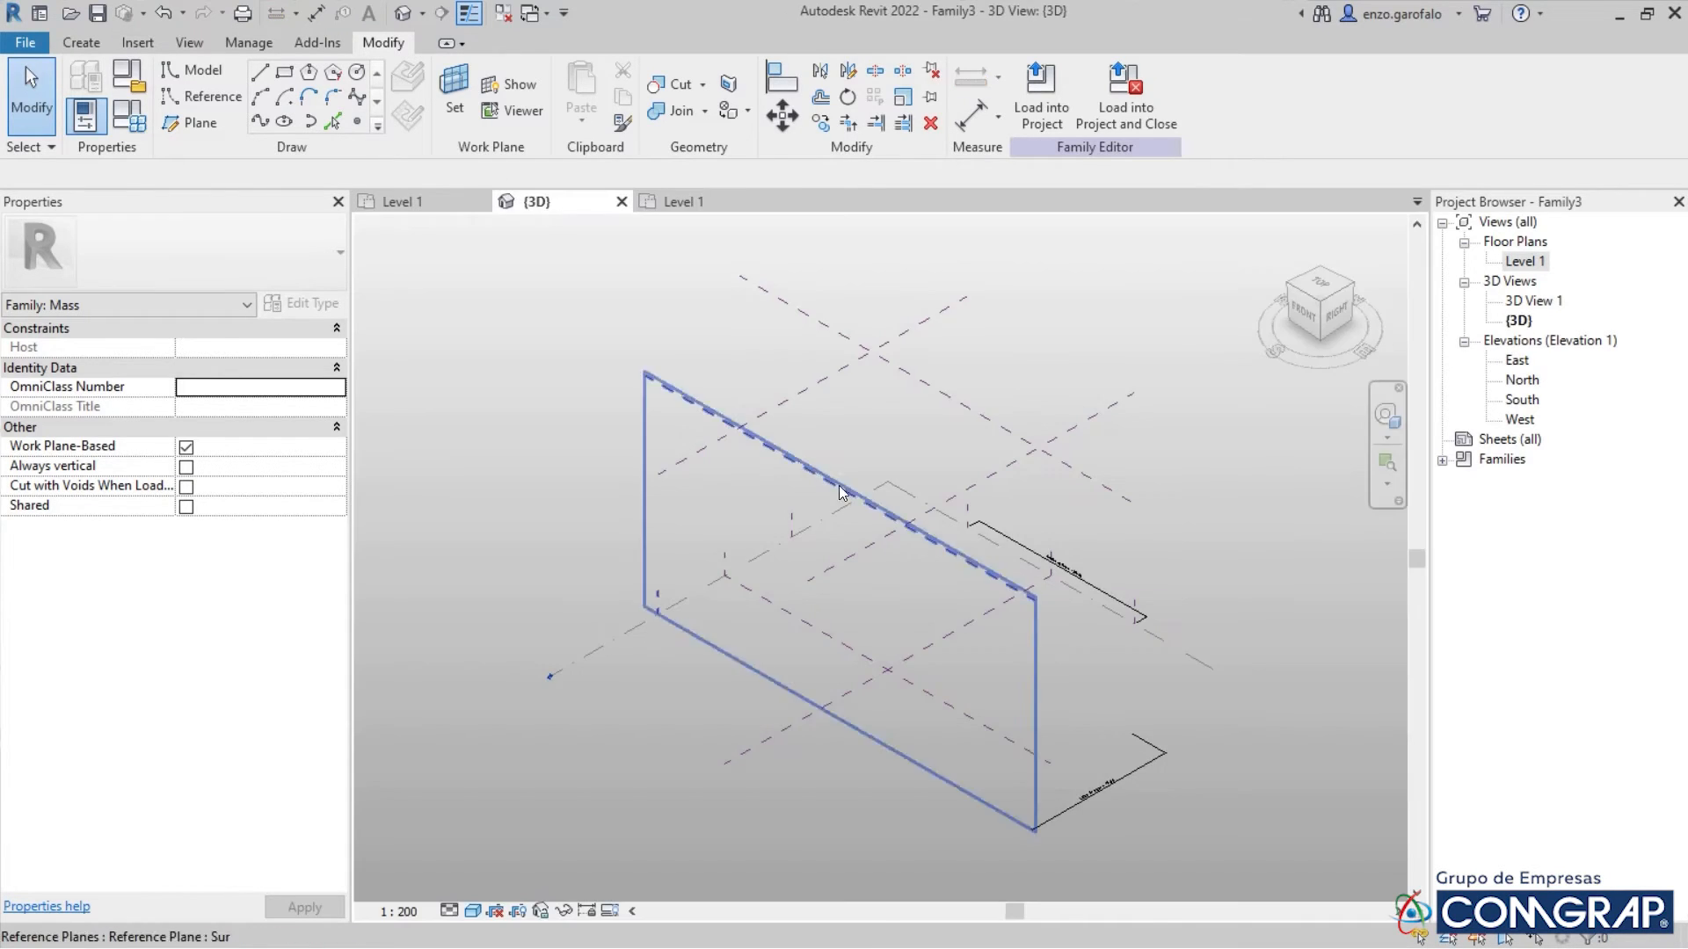
middle_click_drag(986, 603, 1123, 588, "shift")
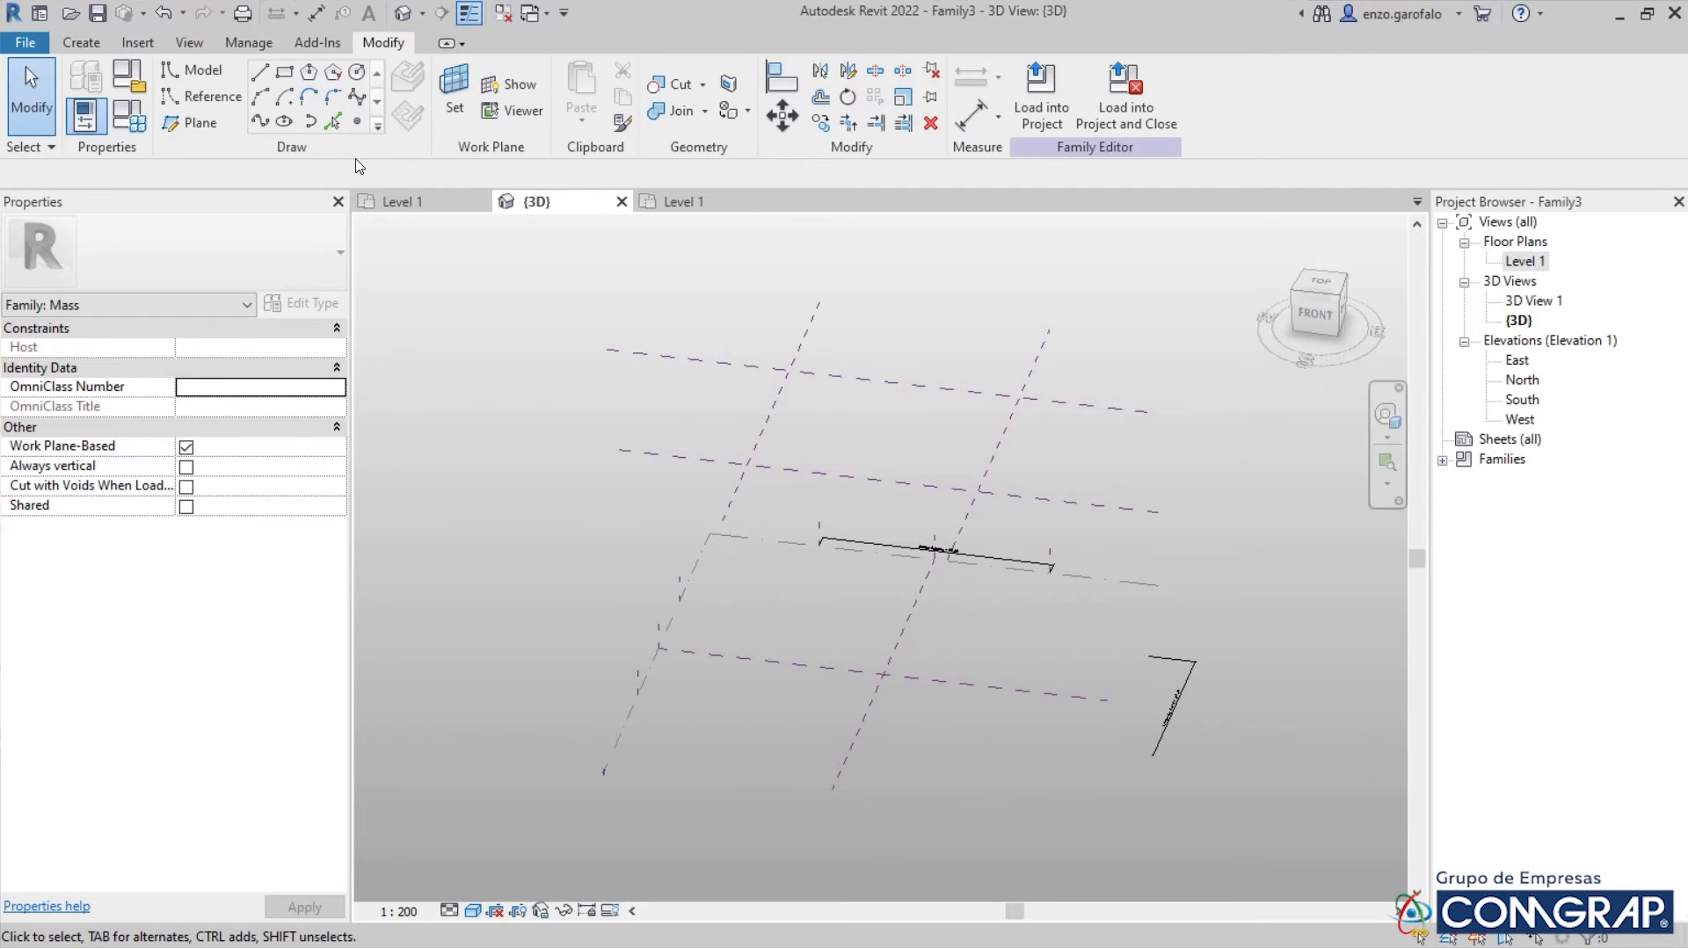
left_click(284, 74)
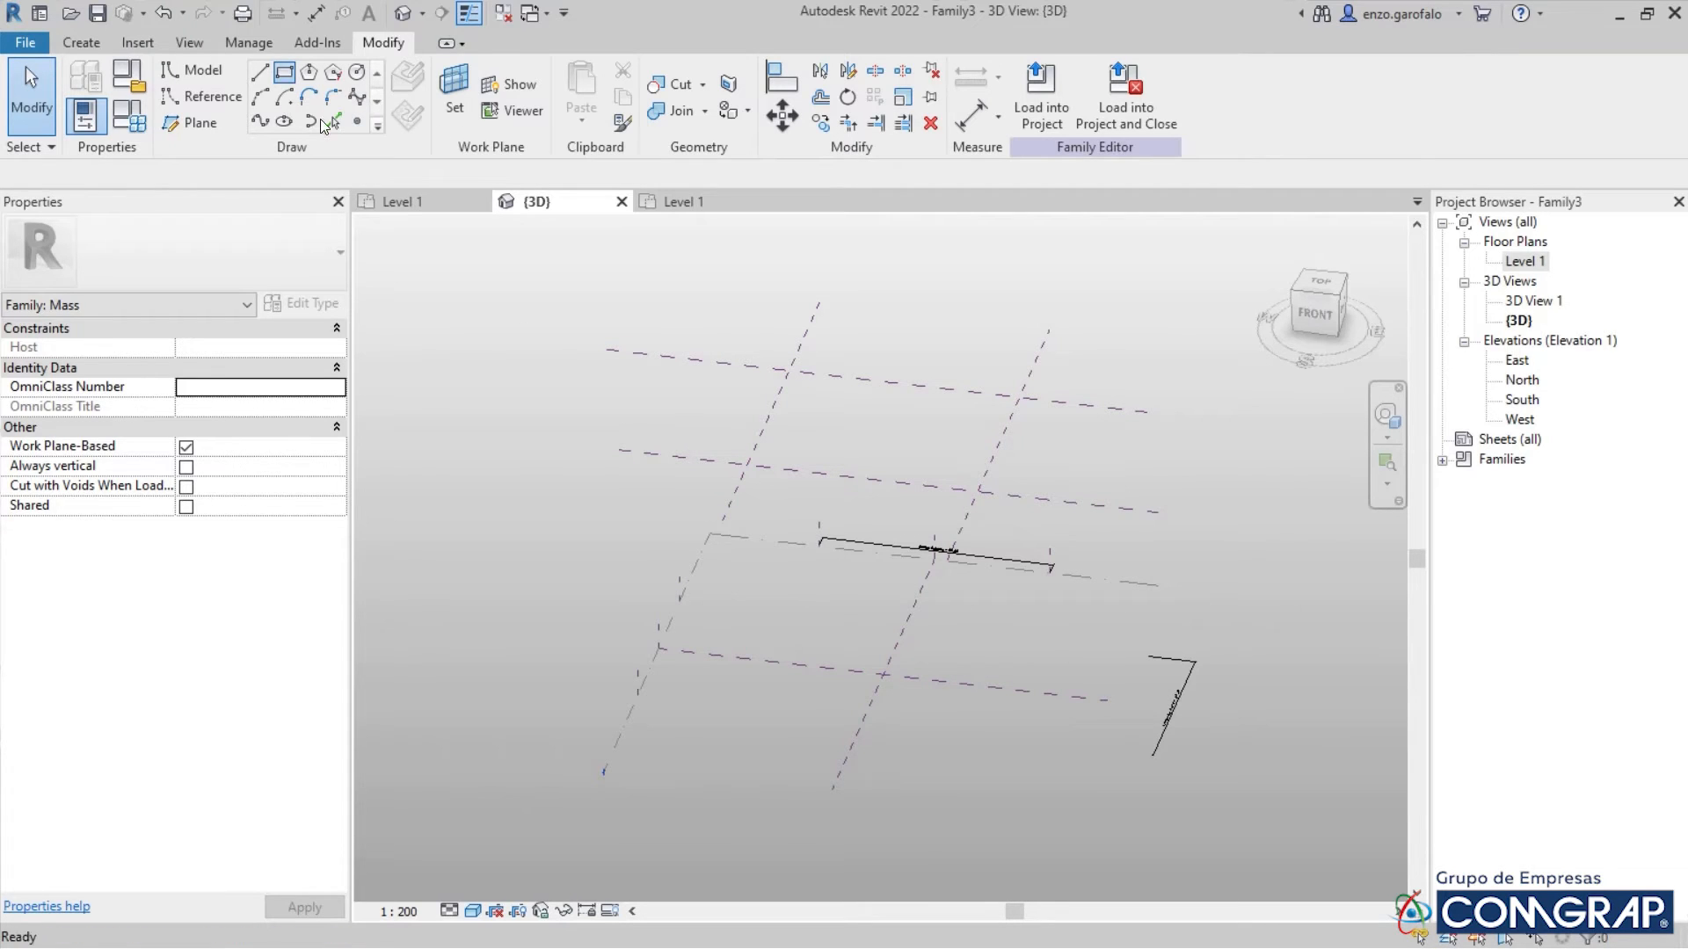
left_click(820, 632)
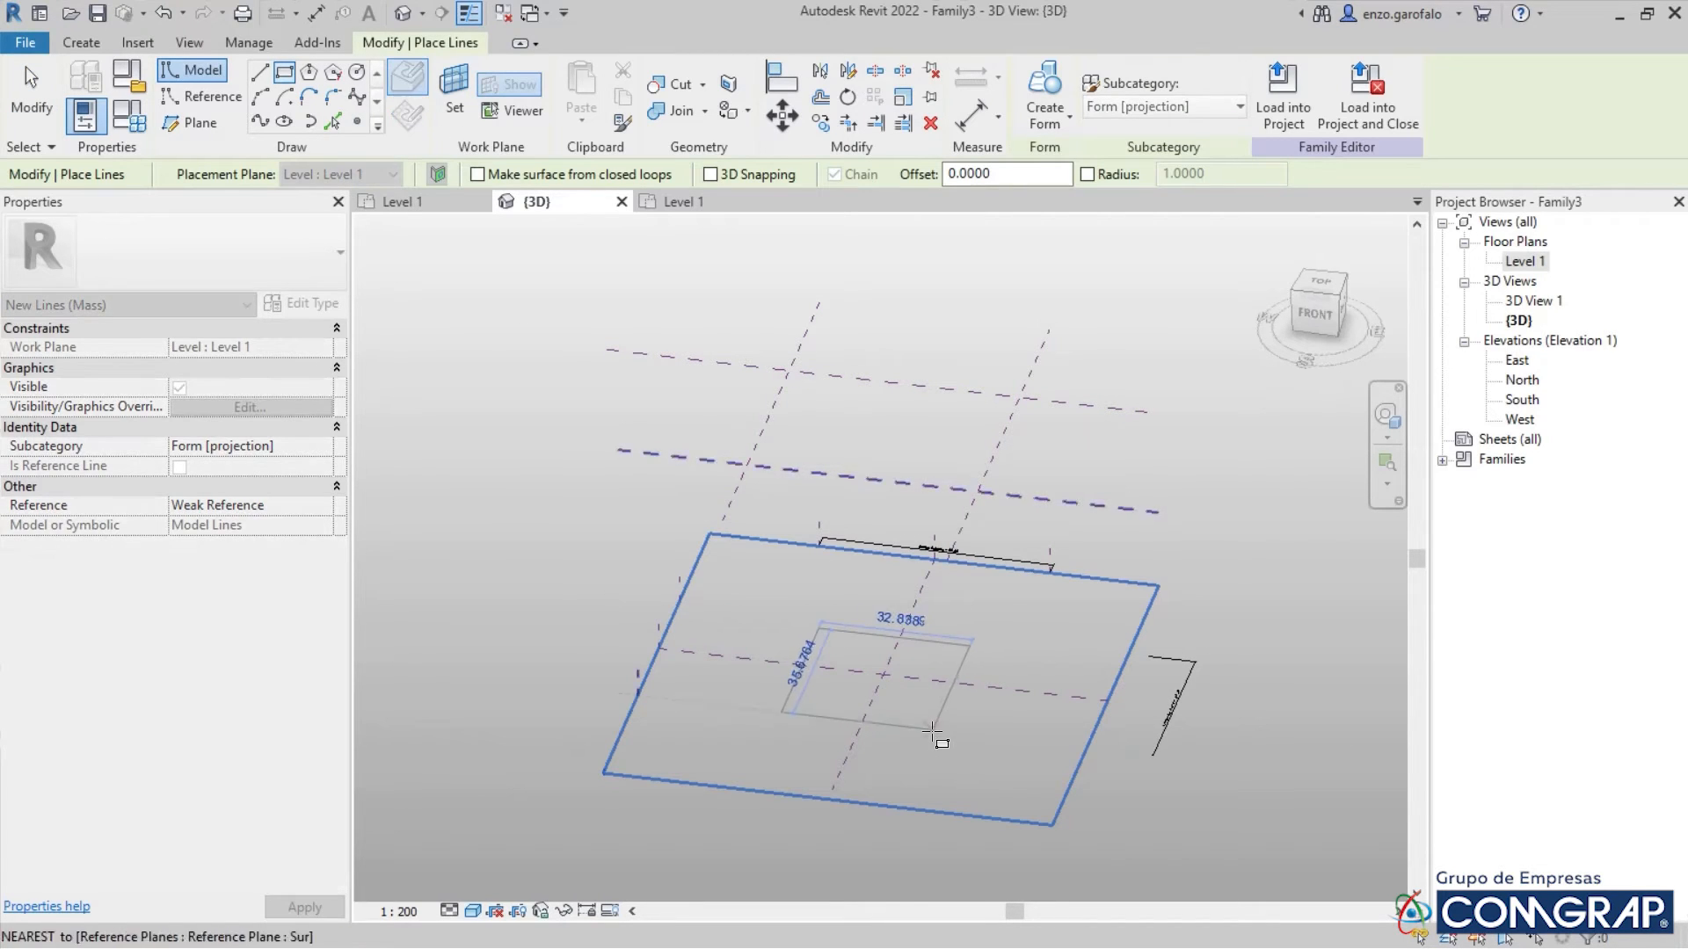
left_click(951, 647)
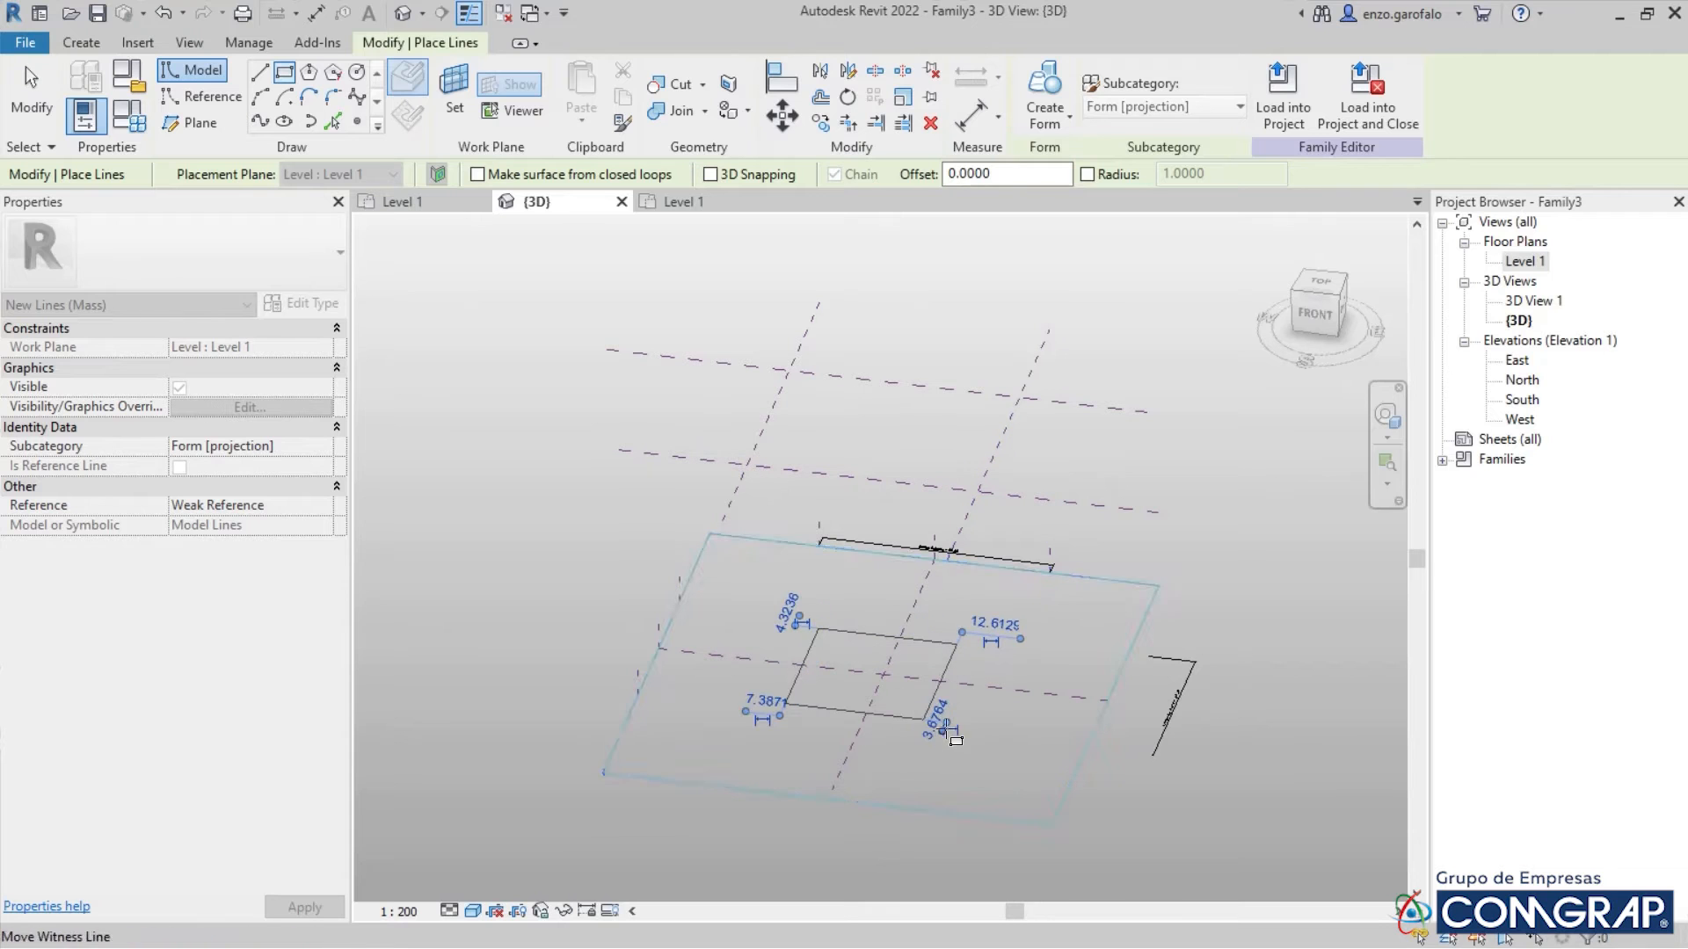
key("Escape")
key("Escape")
Create a solid form from the complete rectangular line loop
key("Tab")
left_click(937, 642)
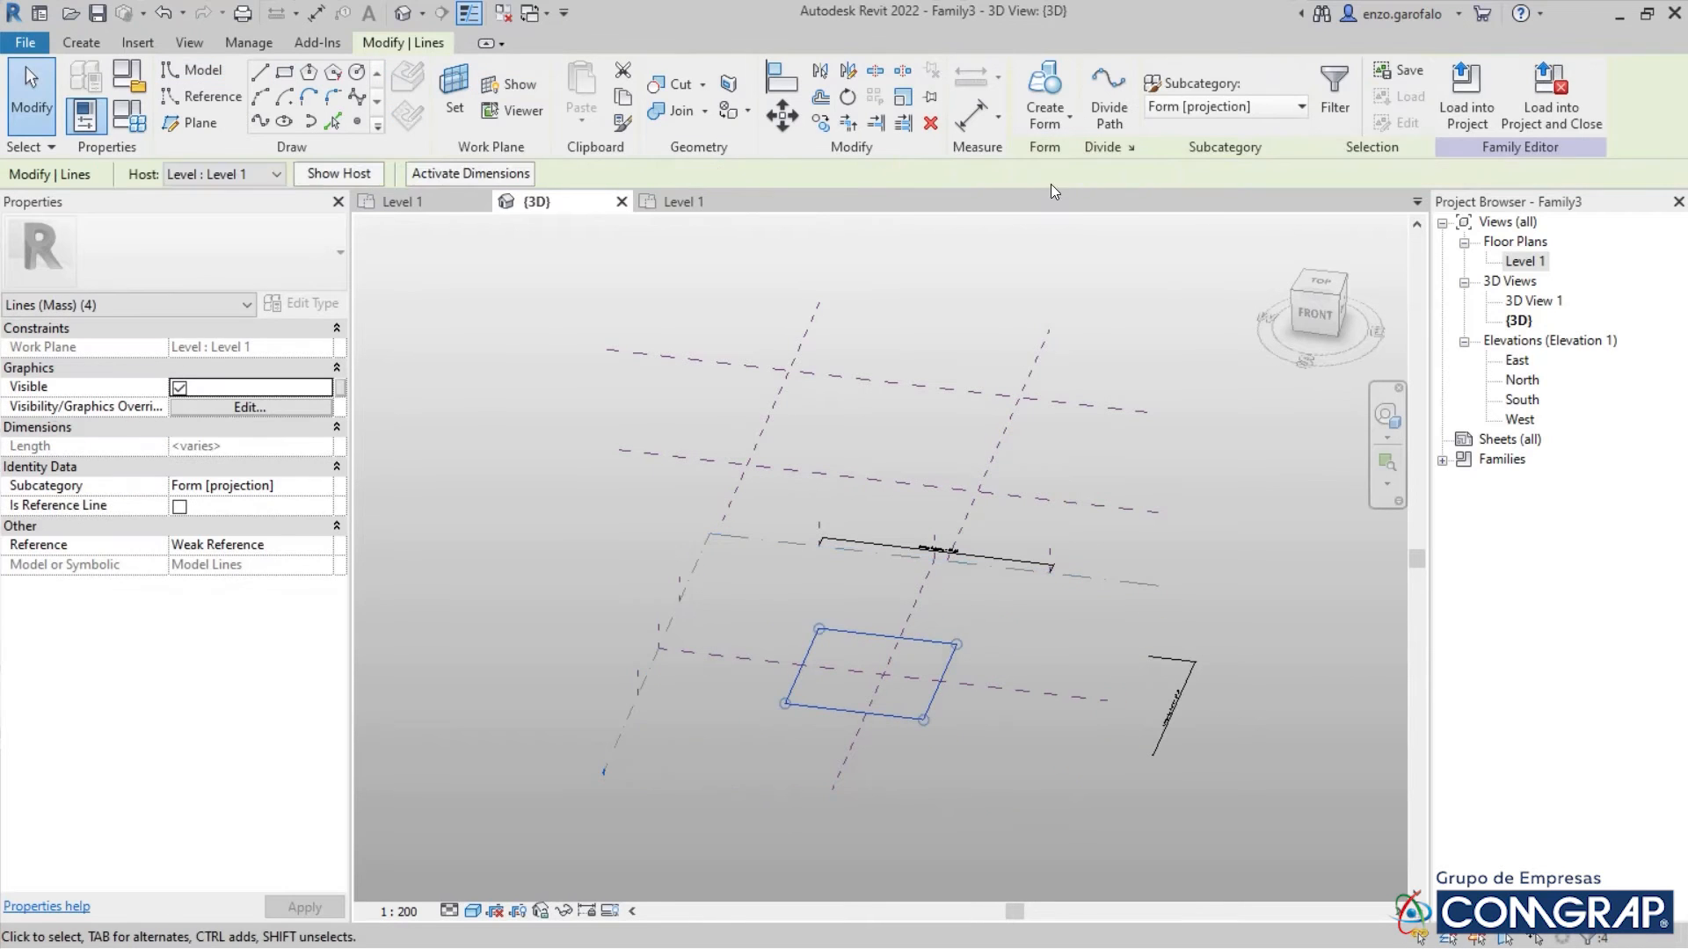
left_click(1047, 95)
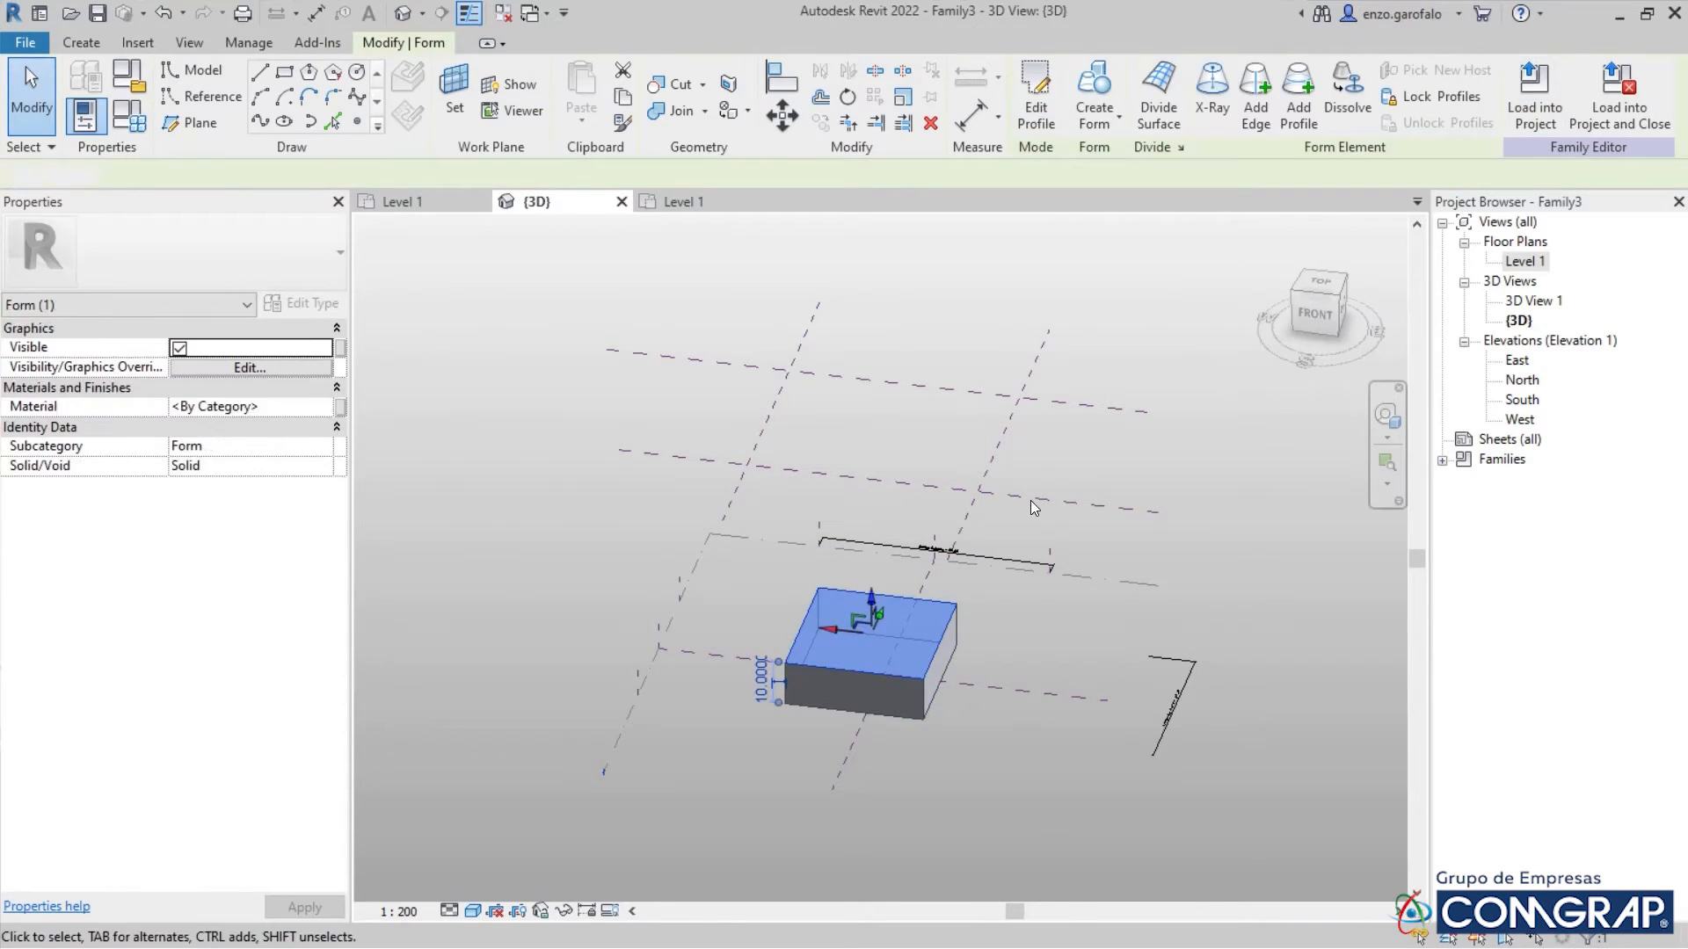
key("Escape")
middle_click_drag(978, 612, 941, 656, "shift")
left_click(941, 656)
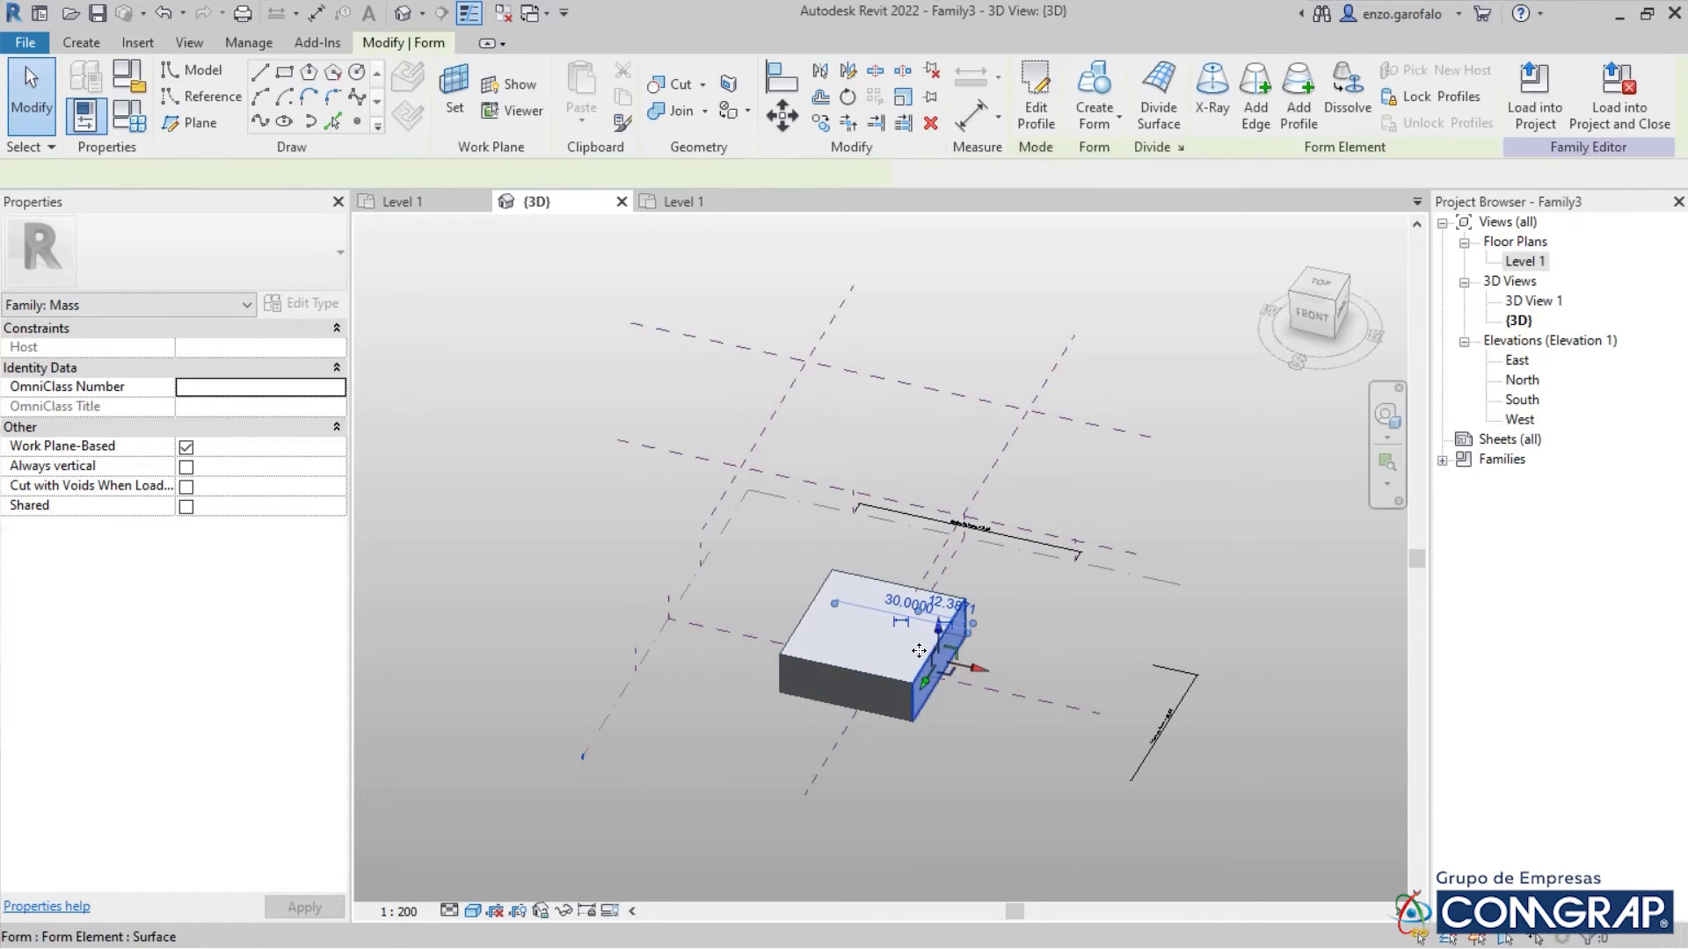
left_click_drag(981, 674, 1031, 502)
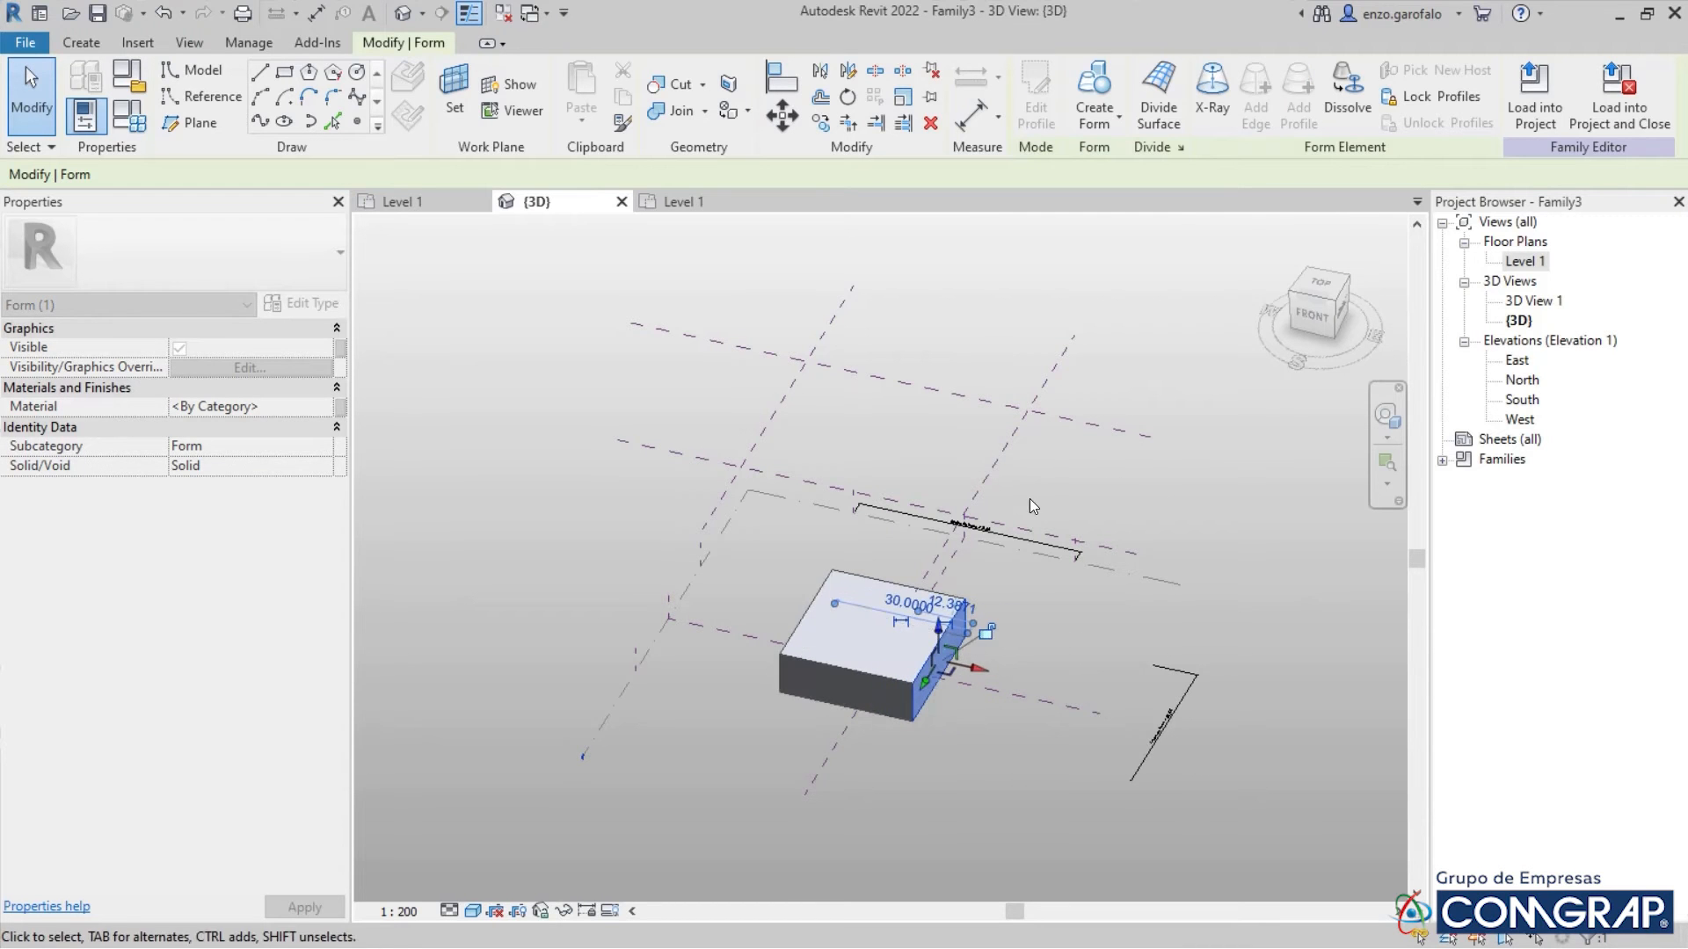
middle_click_drag(1032, 505, 1088, 497, "shift")
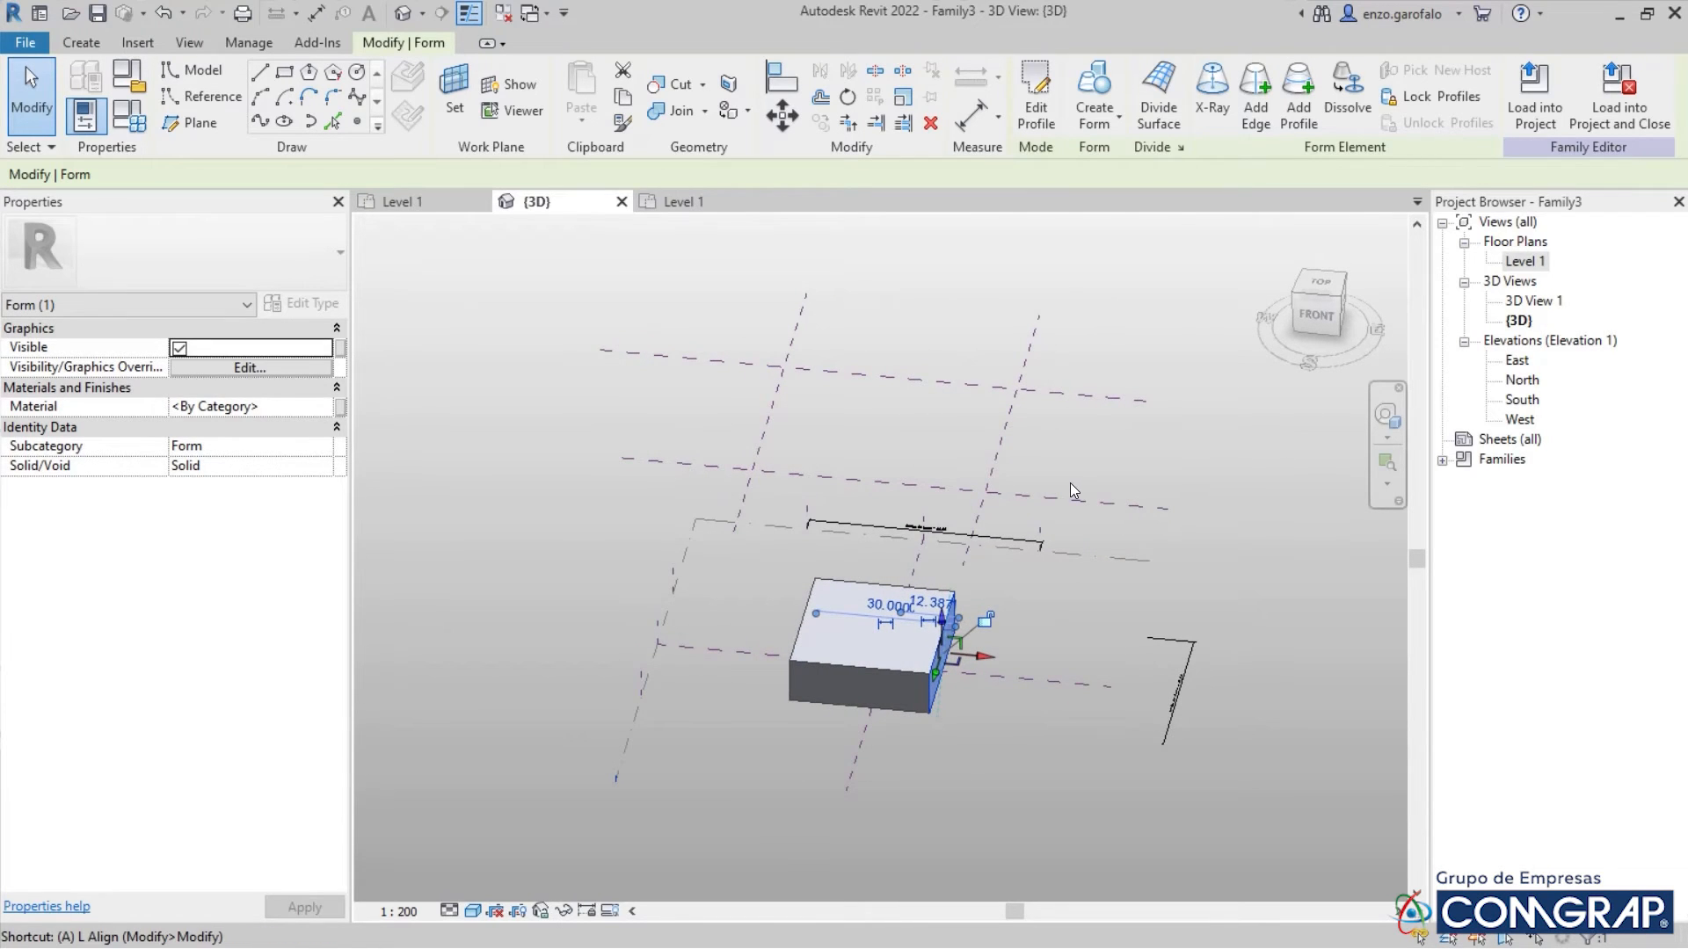
key("Escape")
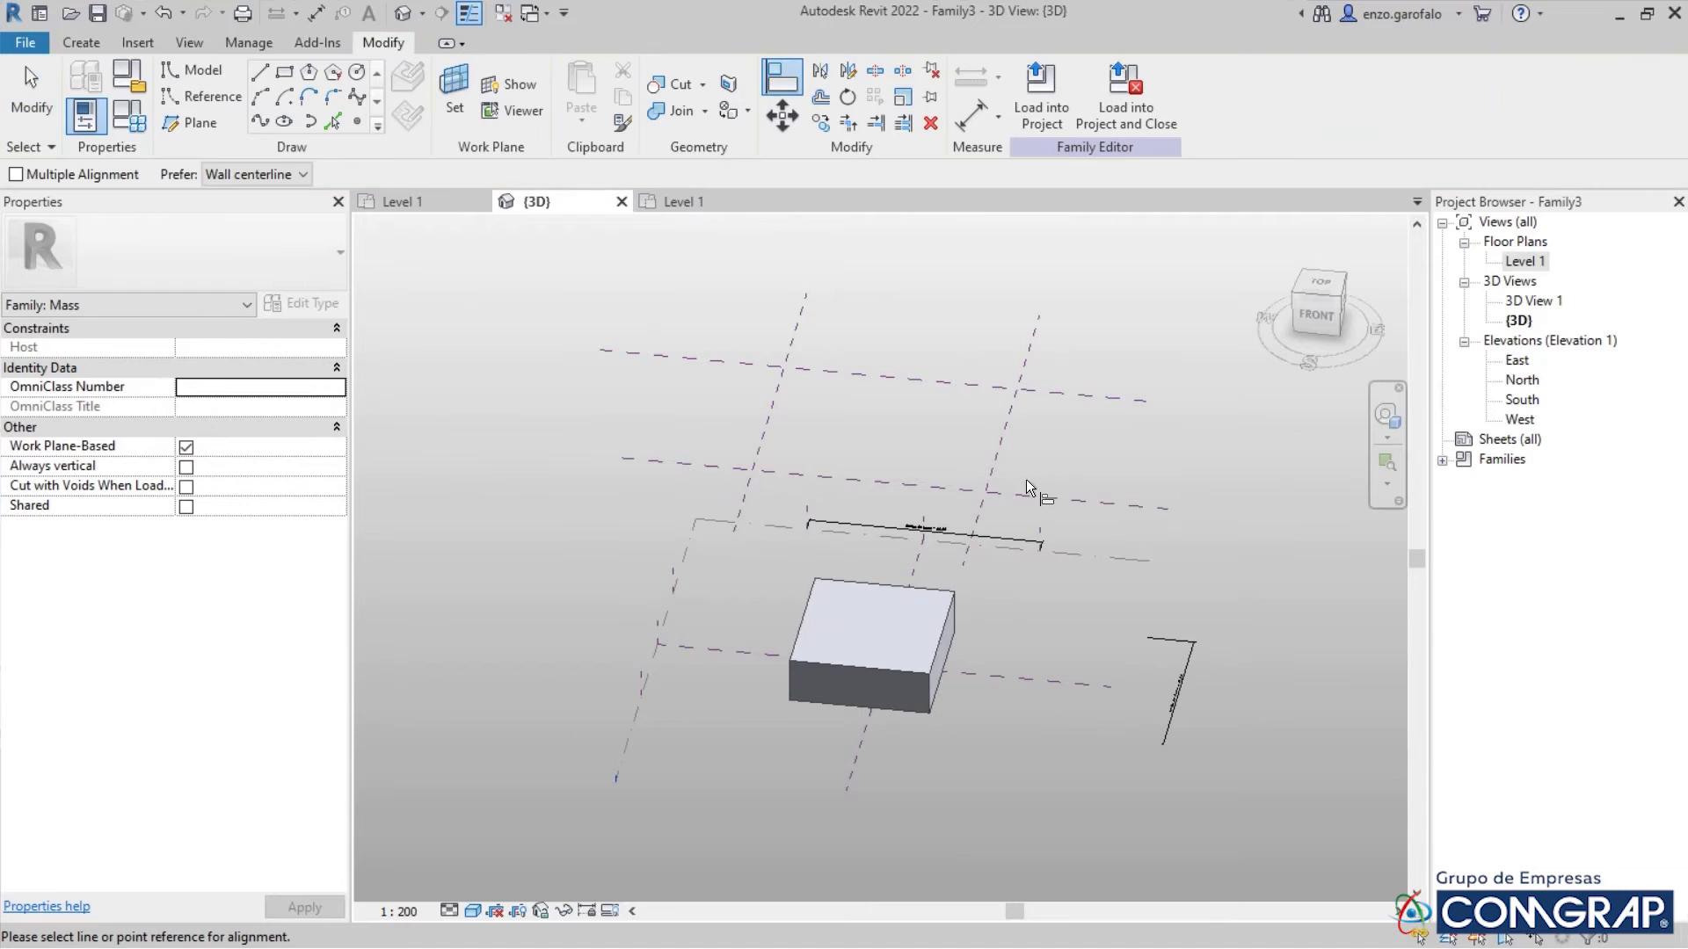
left_click(942, 640)
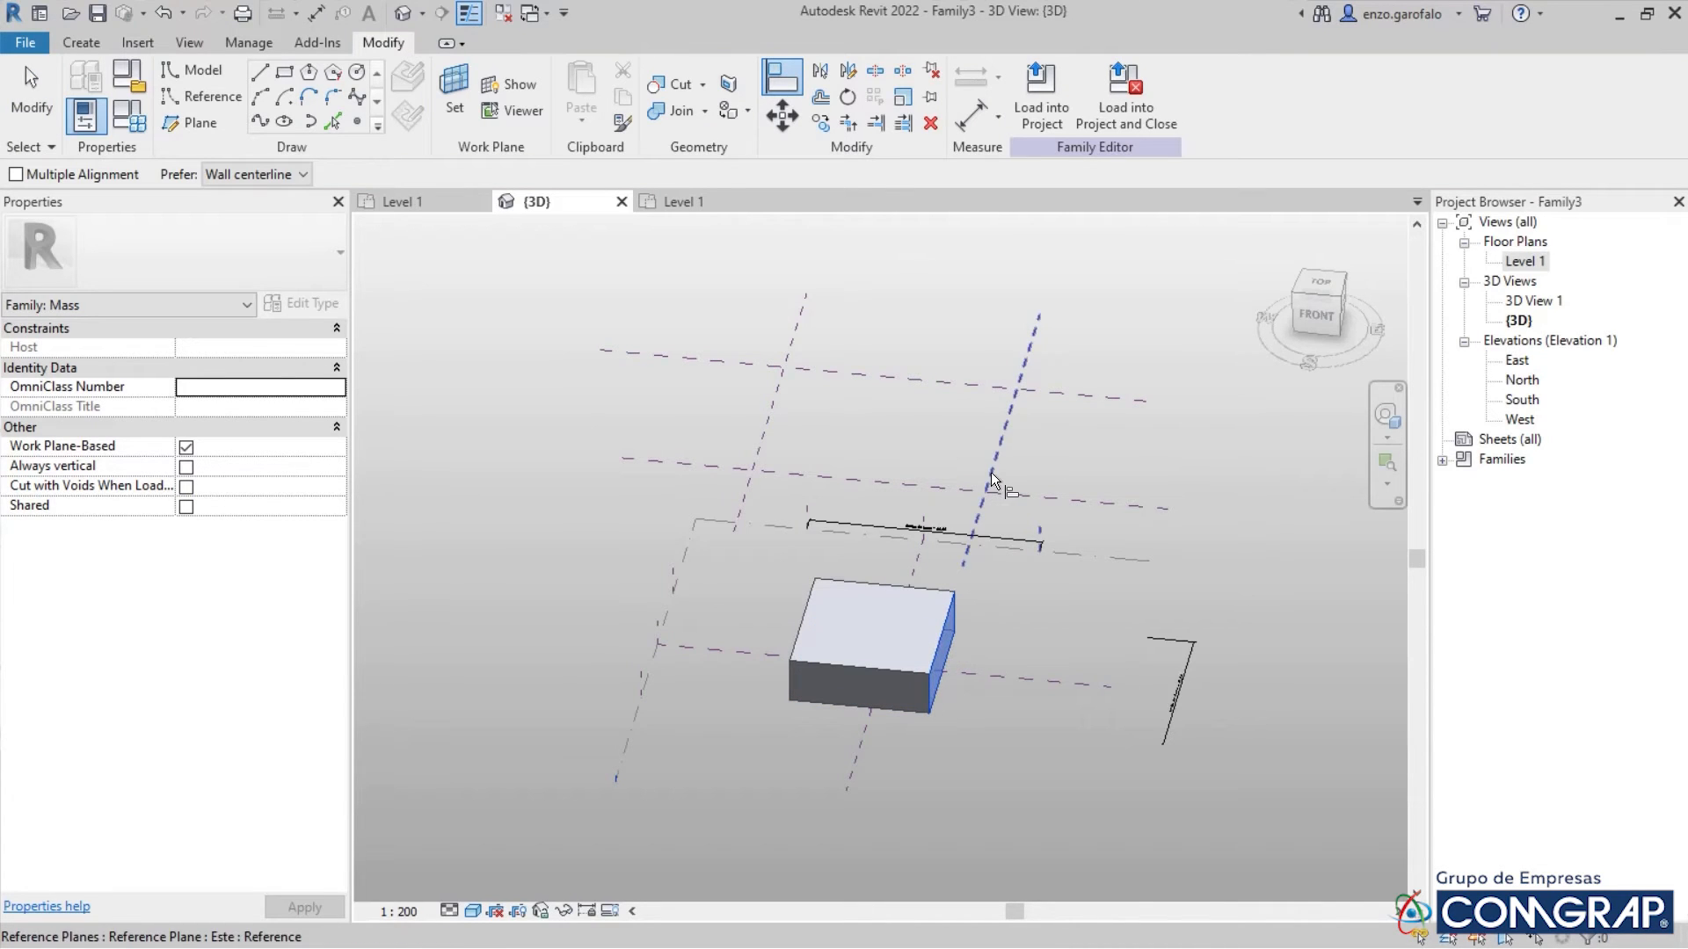
left_click(990, 472)
key("Escape")
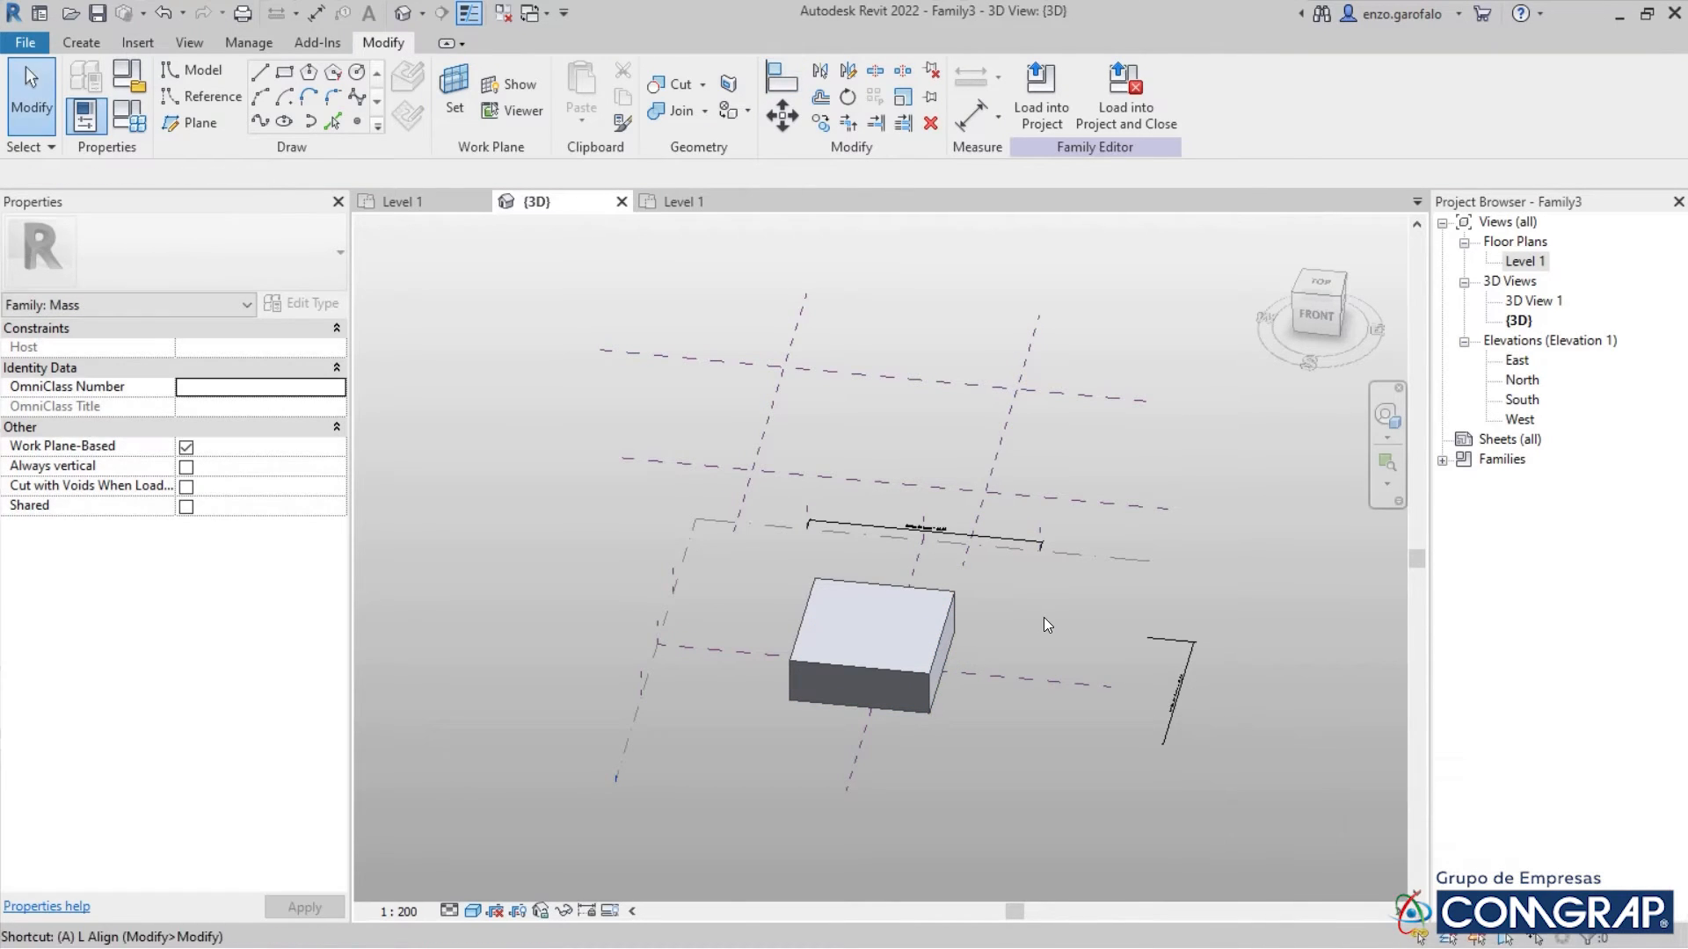
Align the east face of the solid form to the Este reference plane and lock the alignment
key("a")
key("l")
left_click(995, 464)
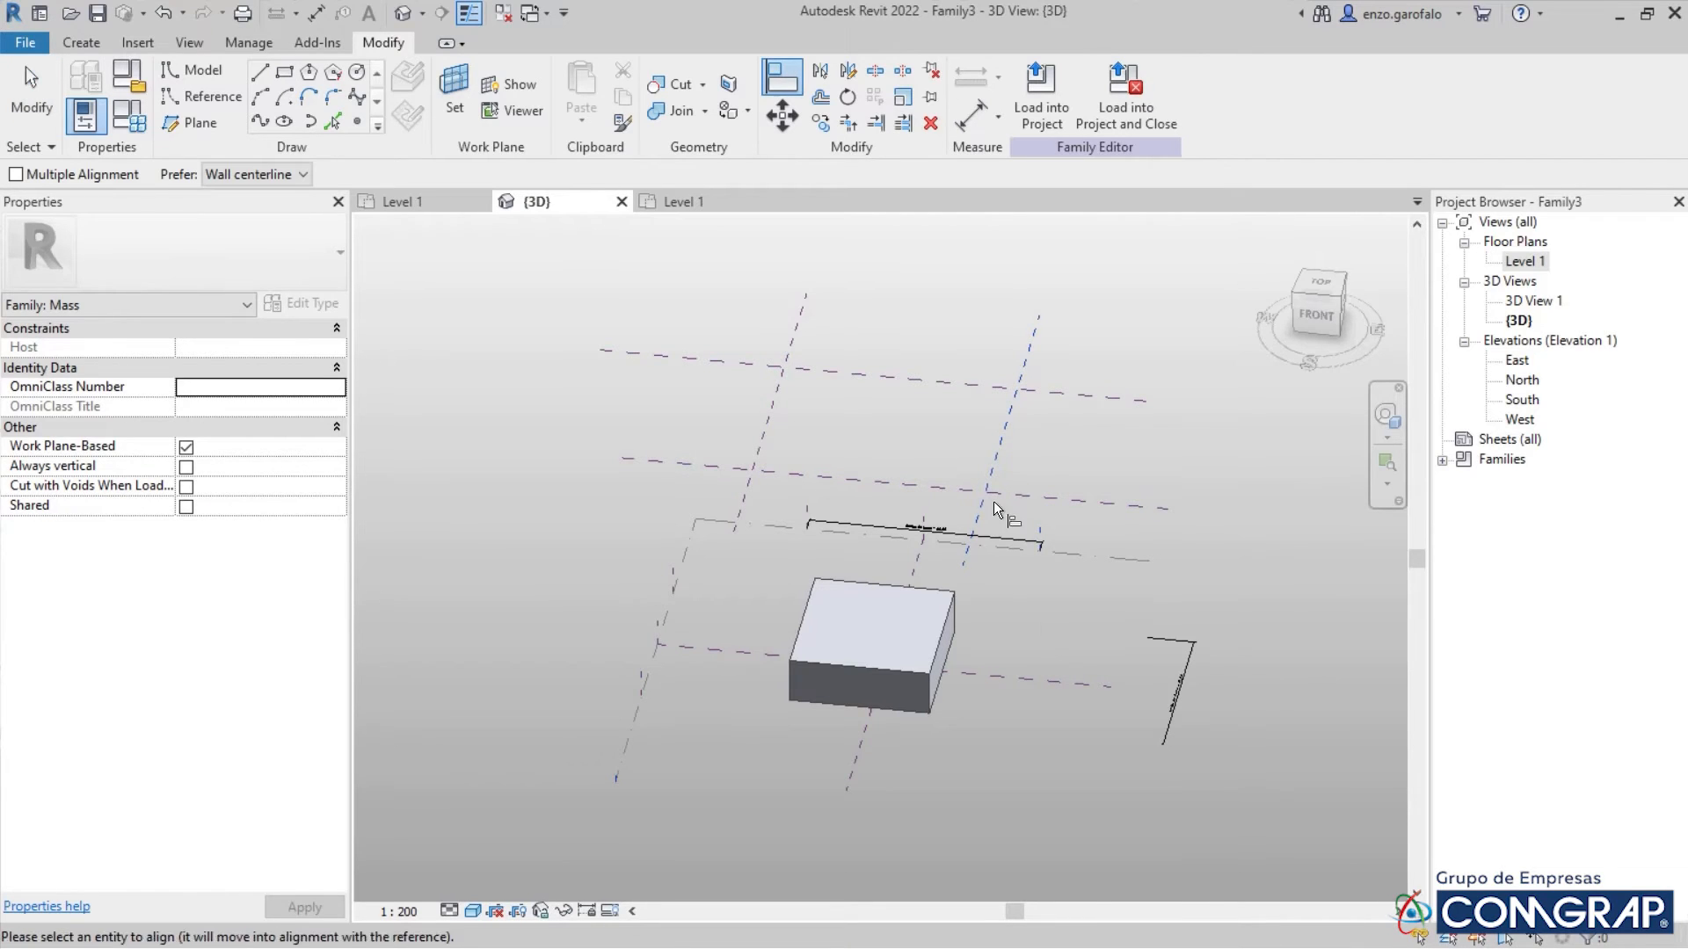
left_click(947, 640)
left_click(1028, 656)
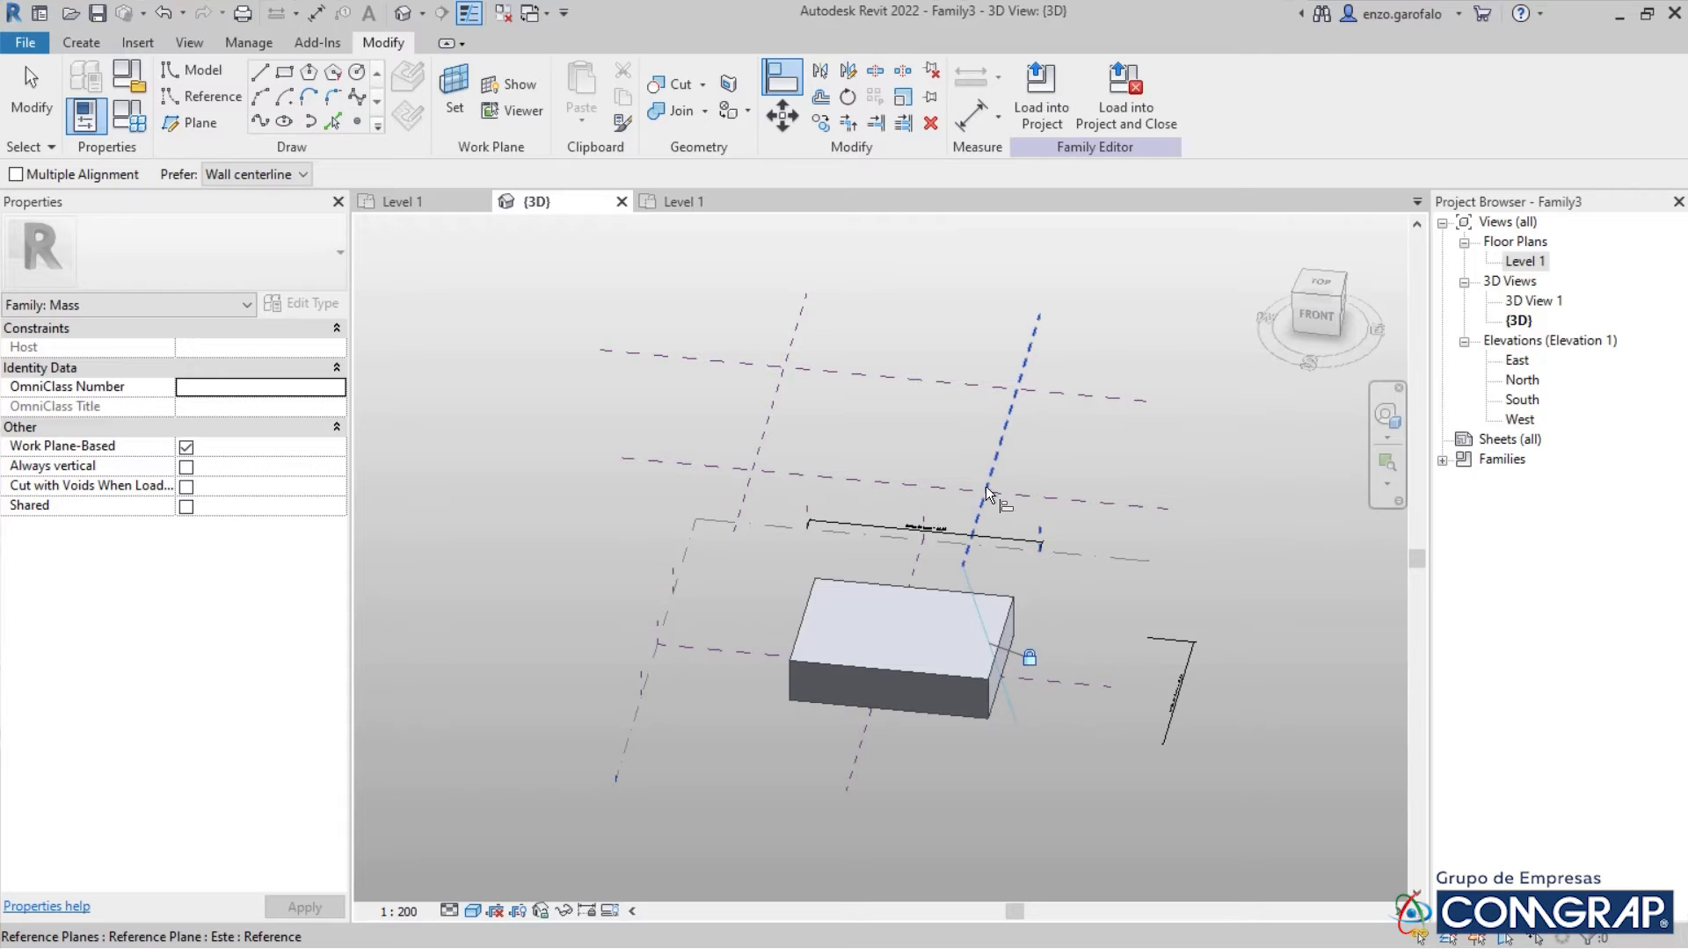
Align the north face of the solid form to the Norte reference plane and lock the alignment
middle_click_drag(918, 645, 802, 685, "shift")
middle_click_drag(1194, 571, 952, 576, "shift")
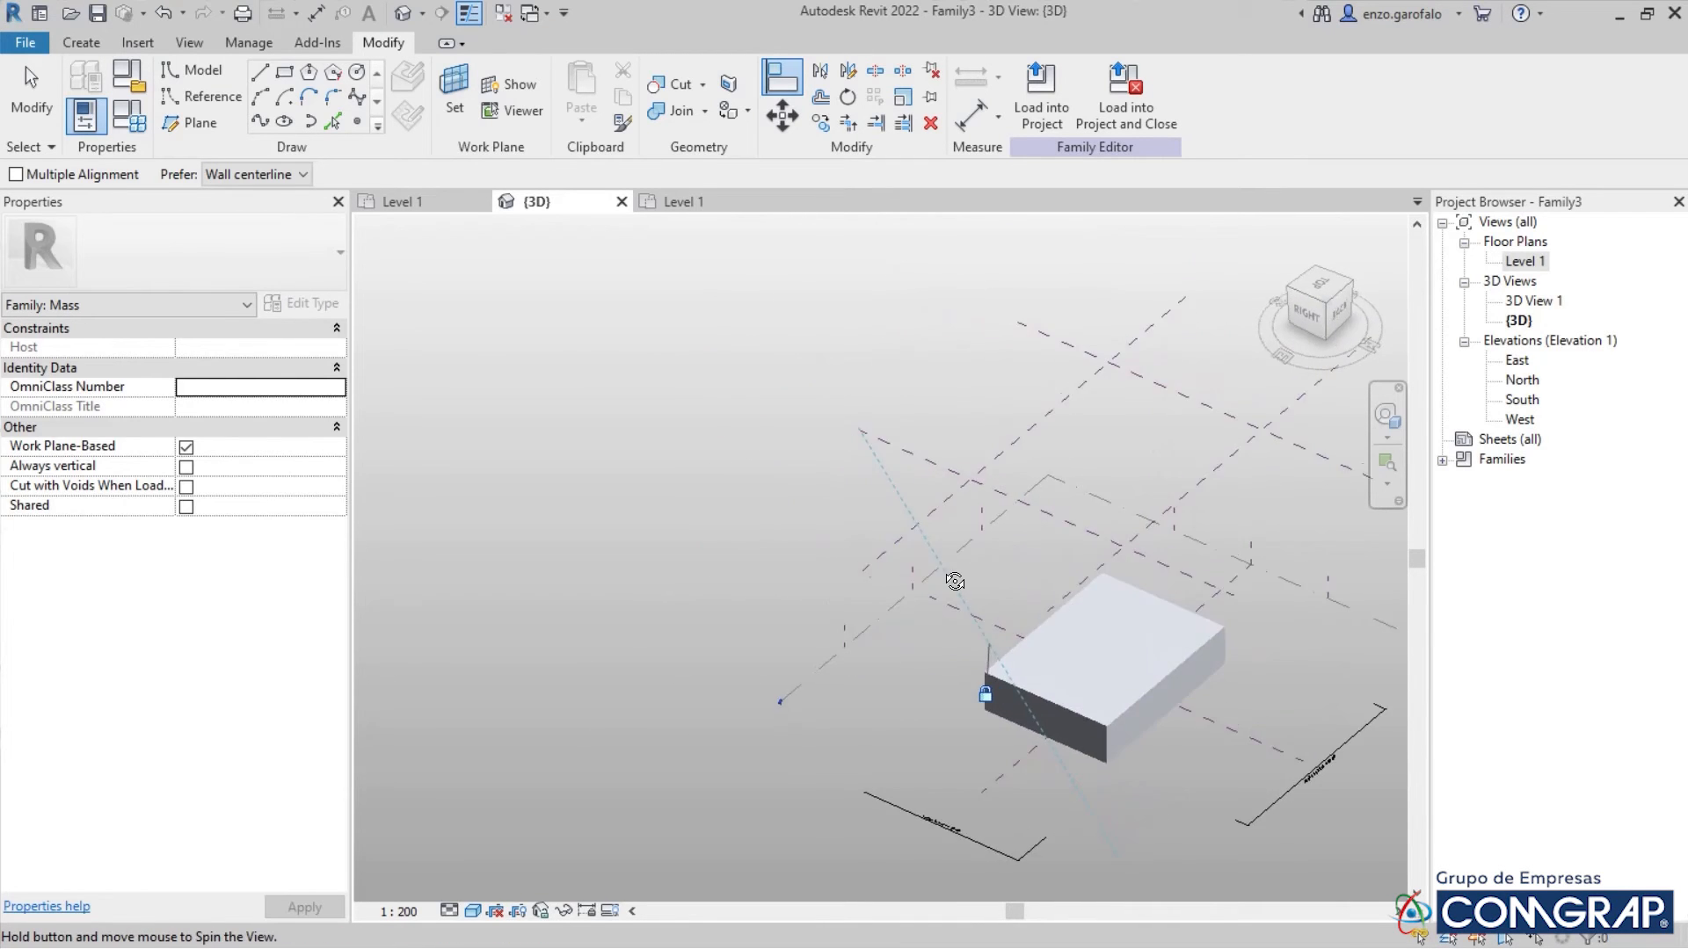
left_click(1190, 667)
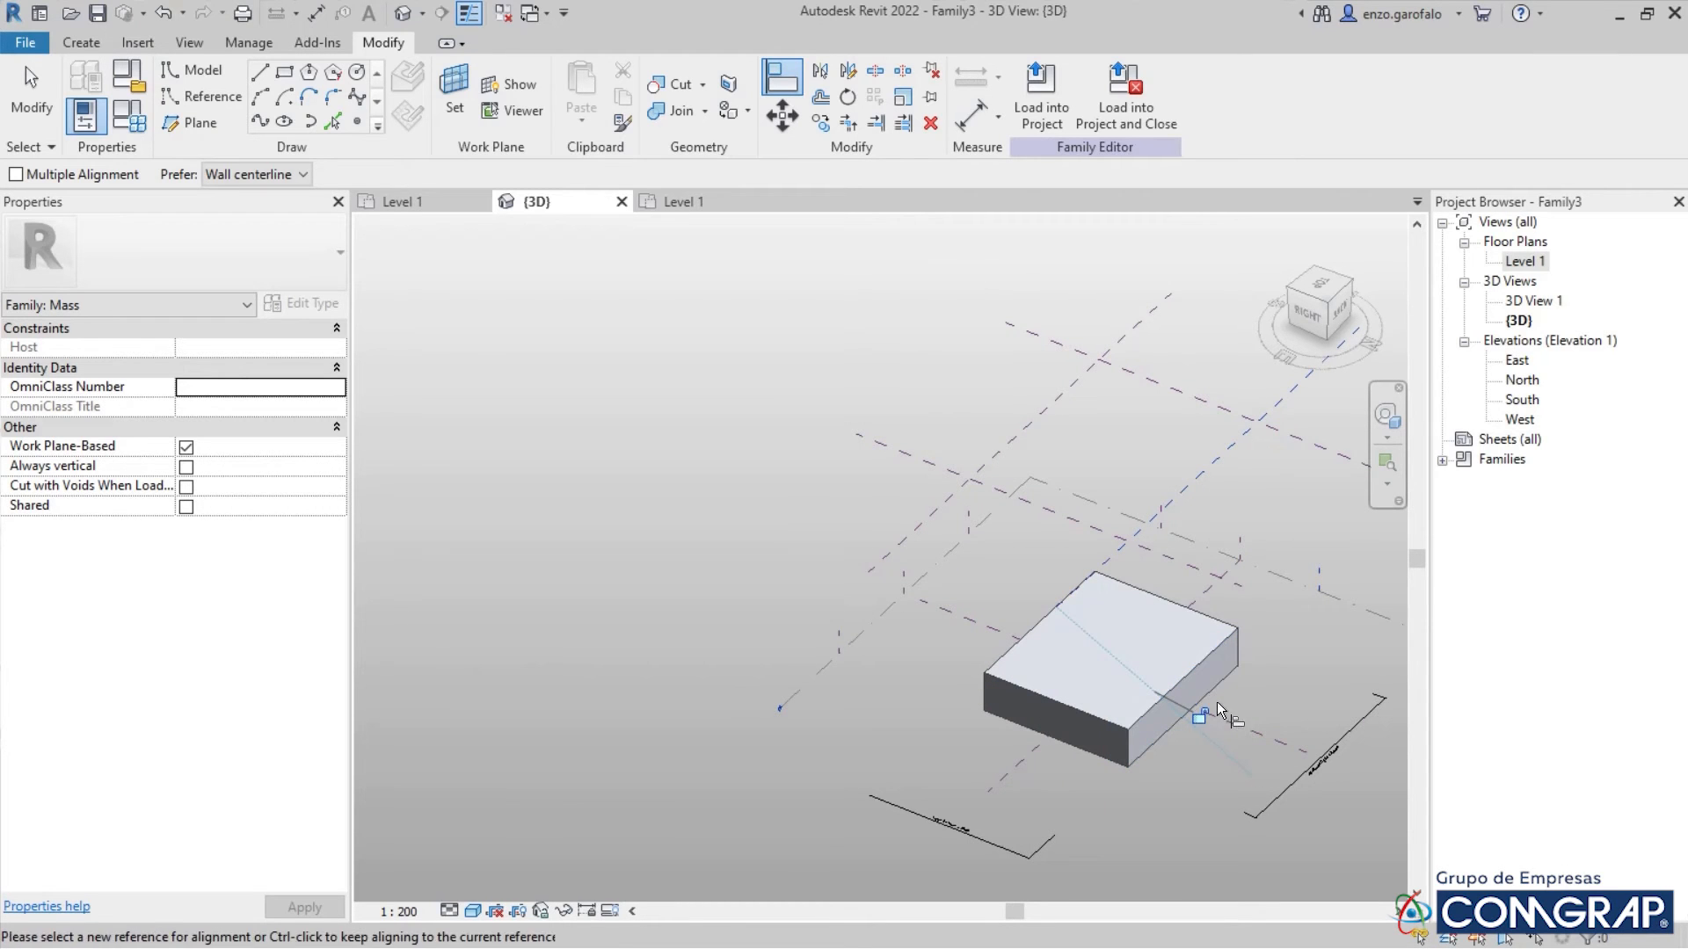
Align the west face of the solid form to the Oeste reference plane and lock the alignment
middle_click_drag(1275, 654, 924, 634, "shift")
left_click(1061, 440)
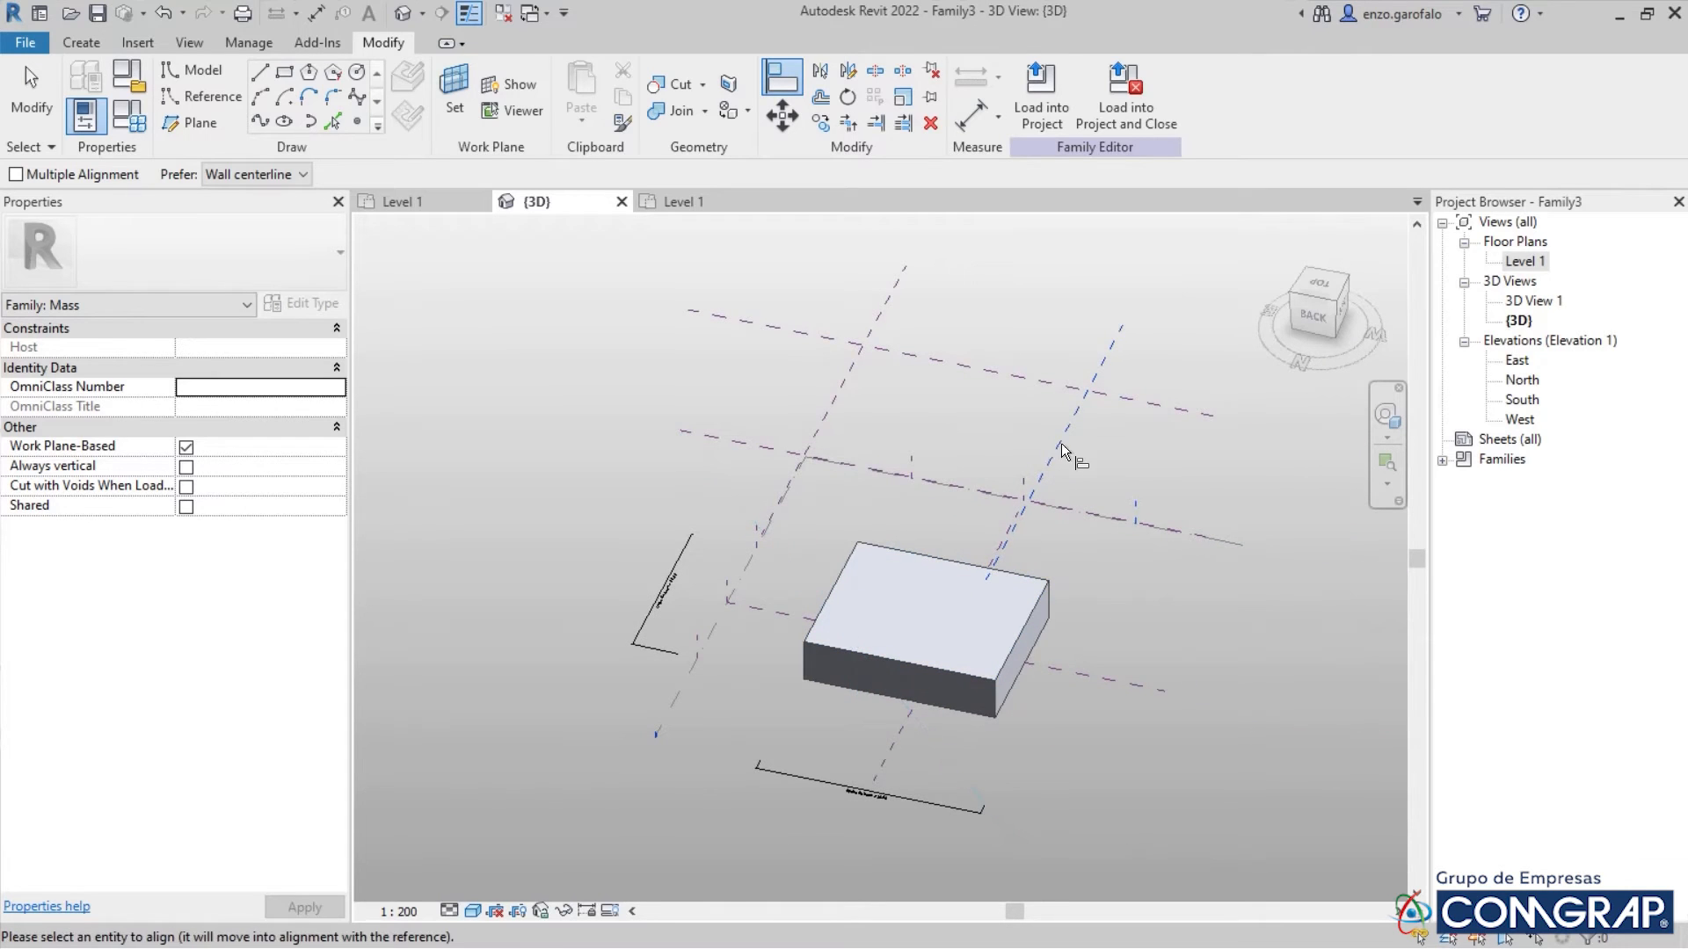
left_click(1039, 651)
middle_click_drag(1169, 584, 1037, 608, "shift")
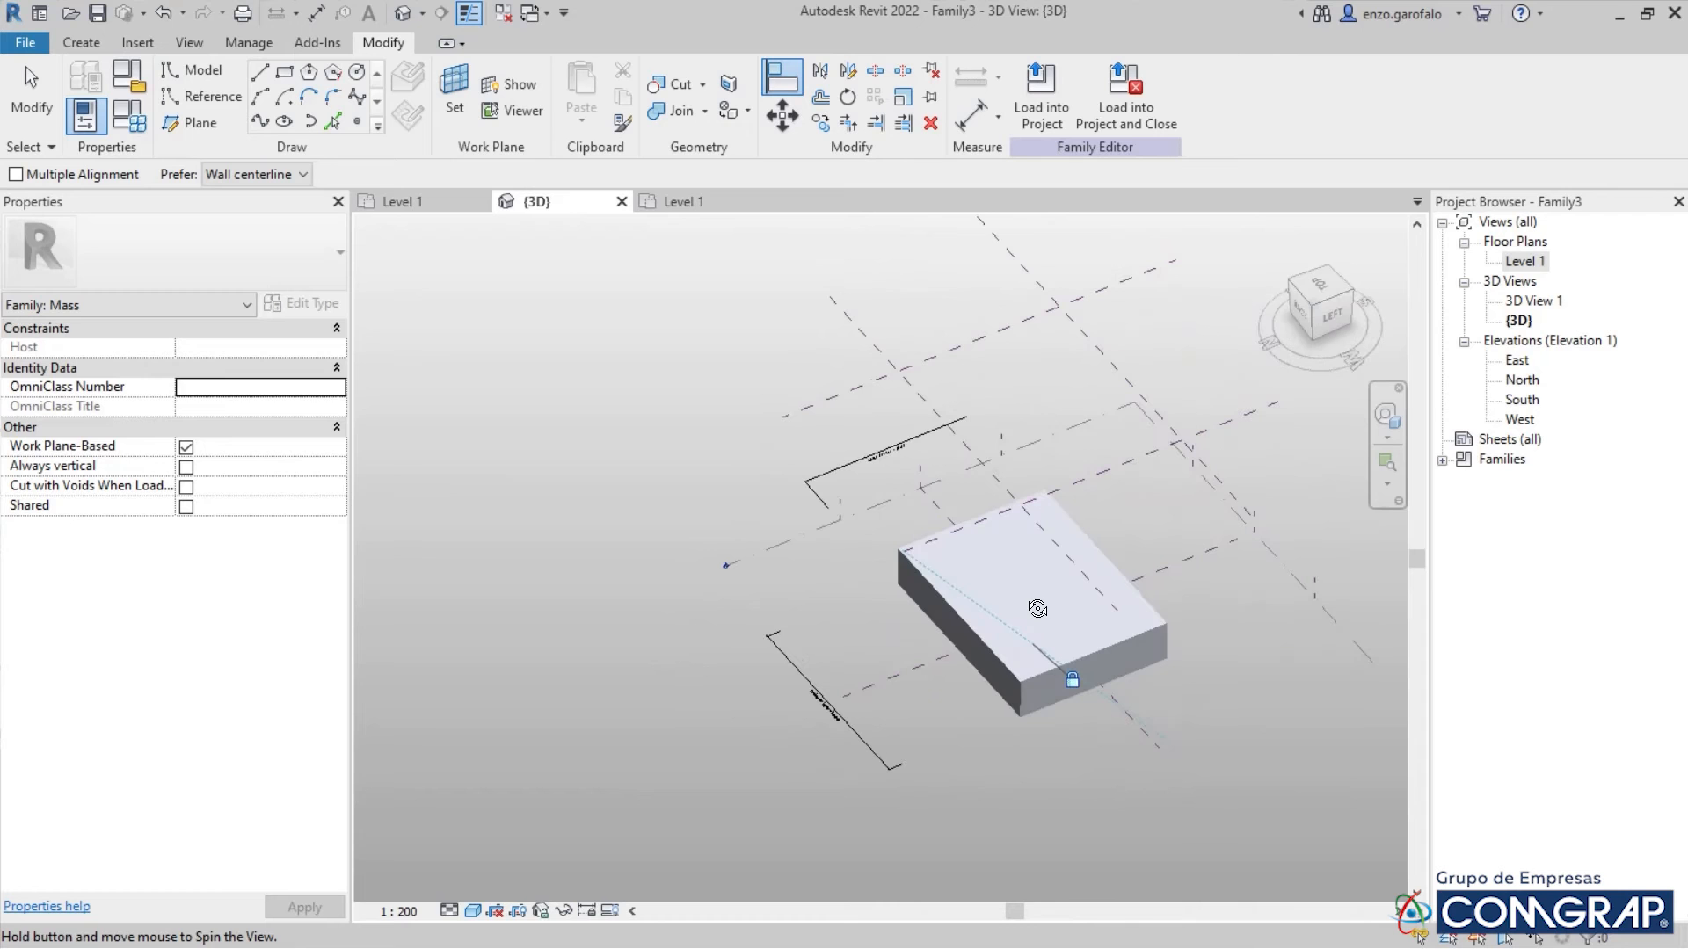
middle_click_drag(1074, 678, 1125, 430, "shift")
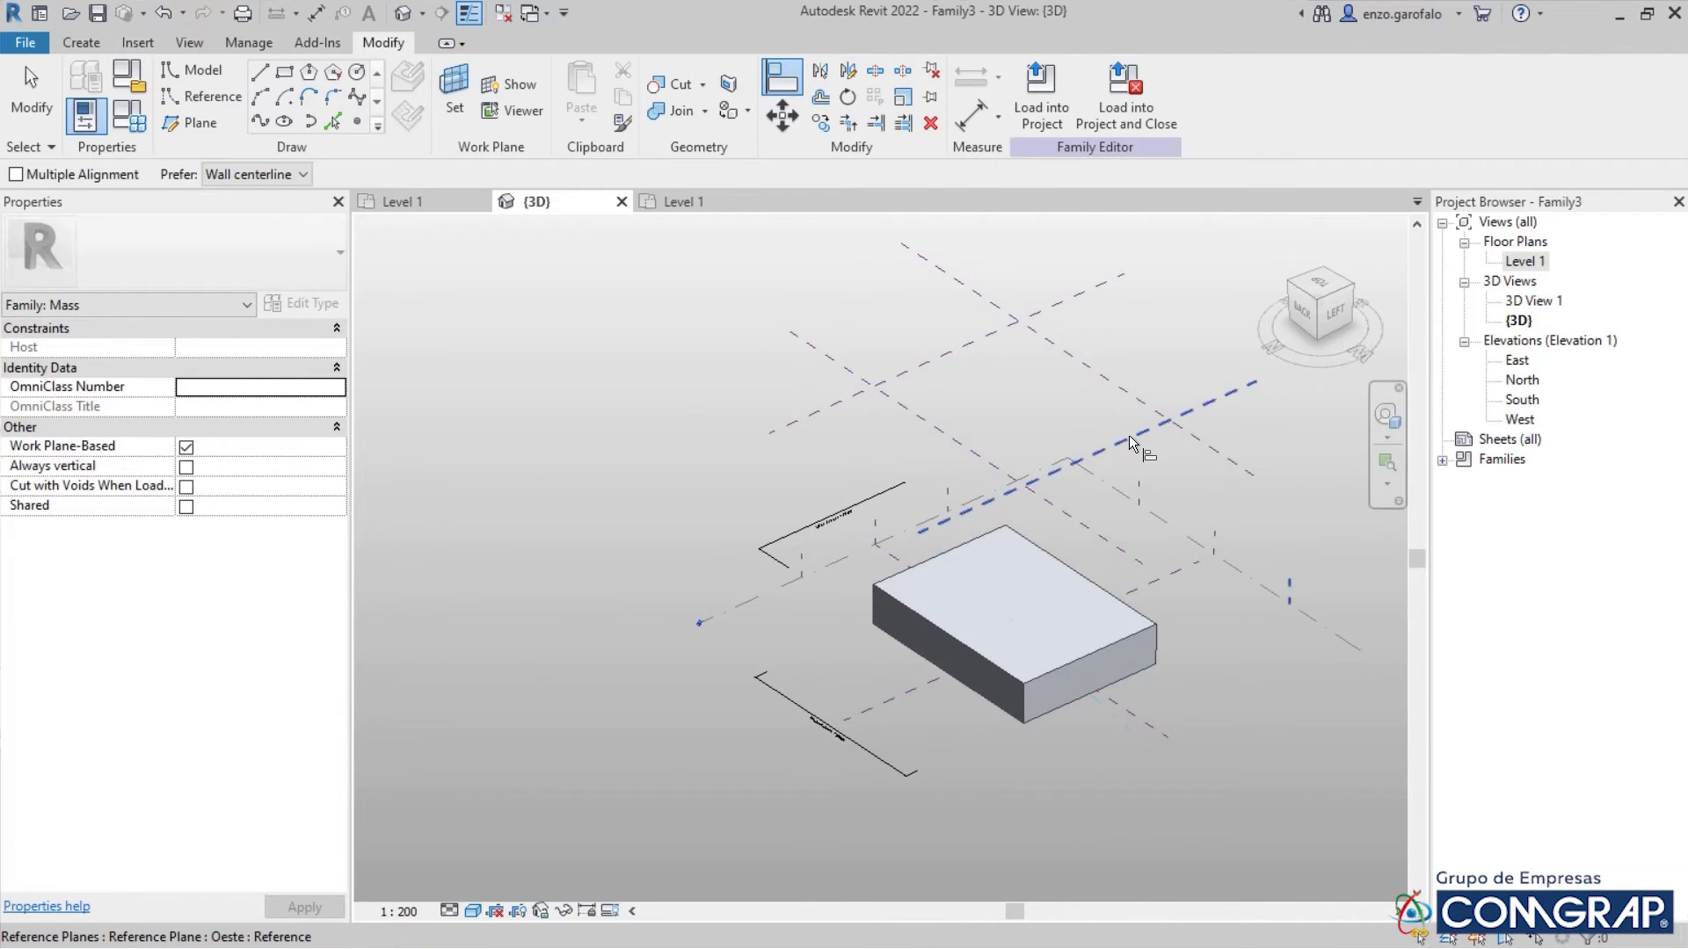
left_click(1129, 435)
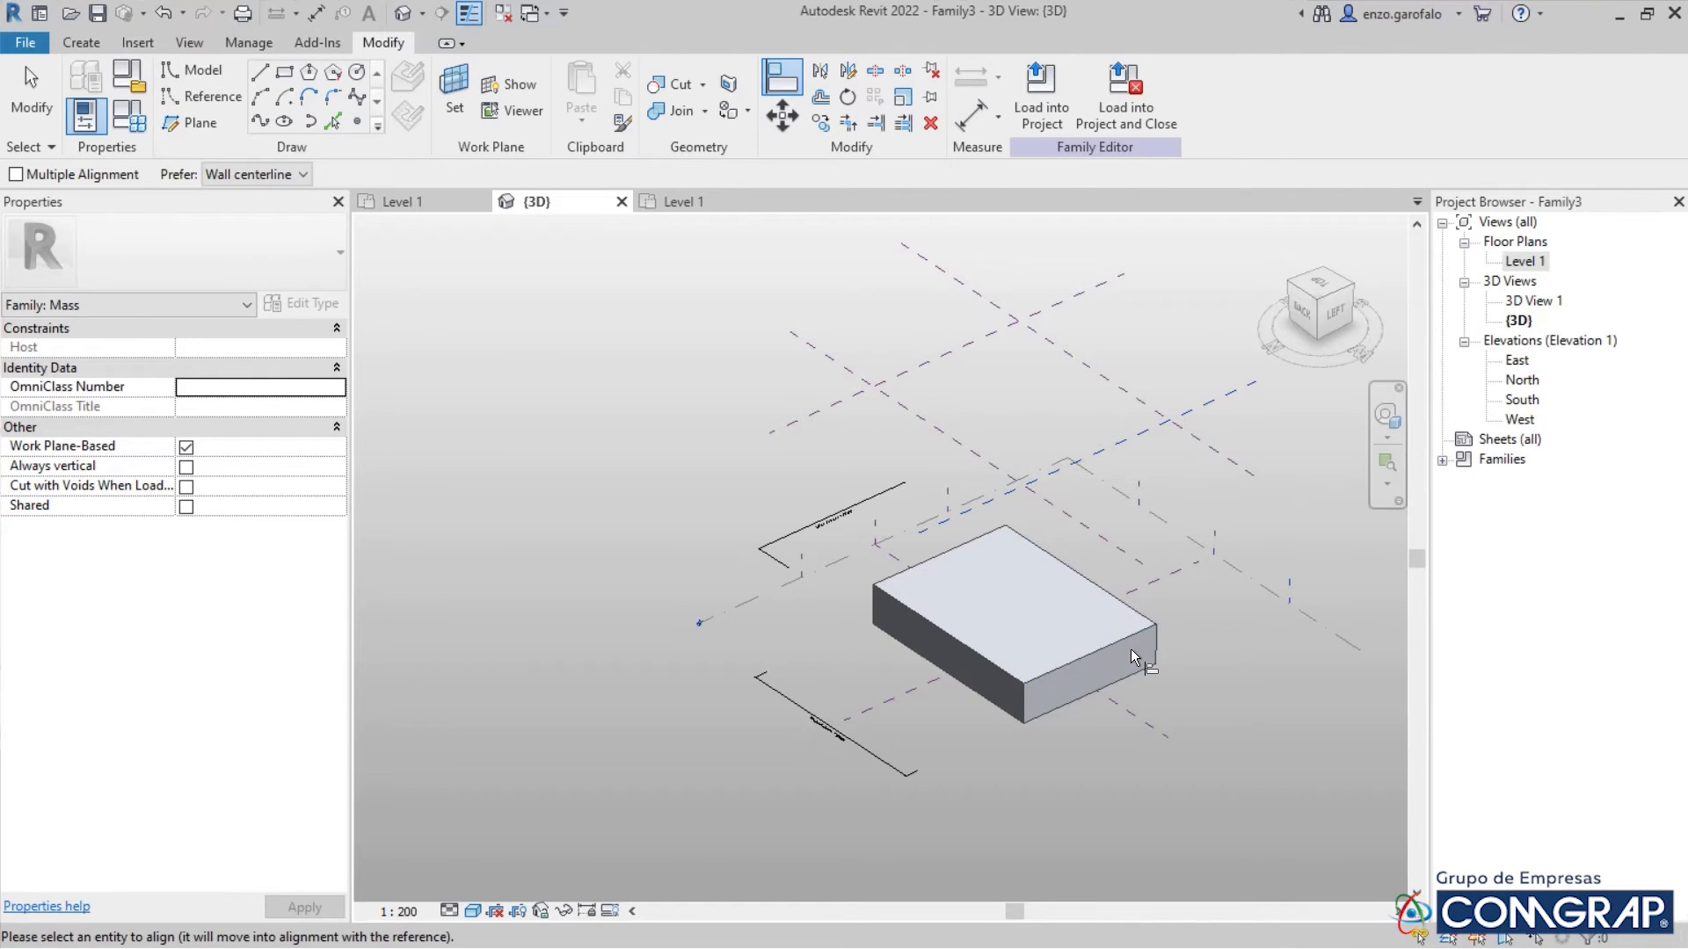
key("Escape")
key("Escape")
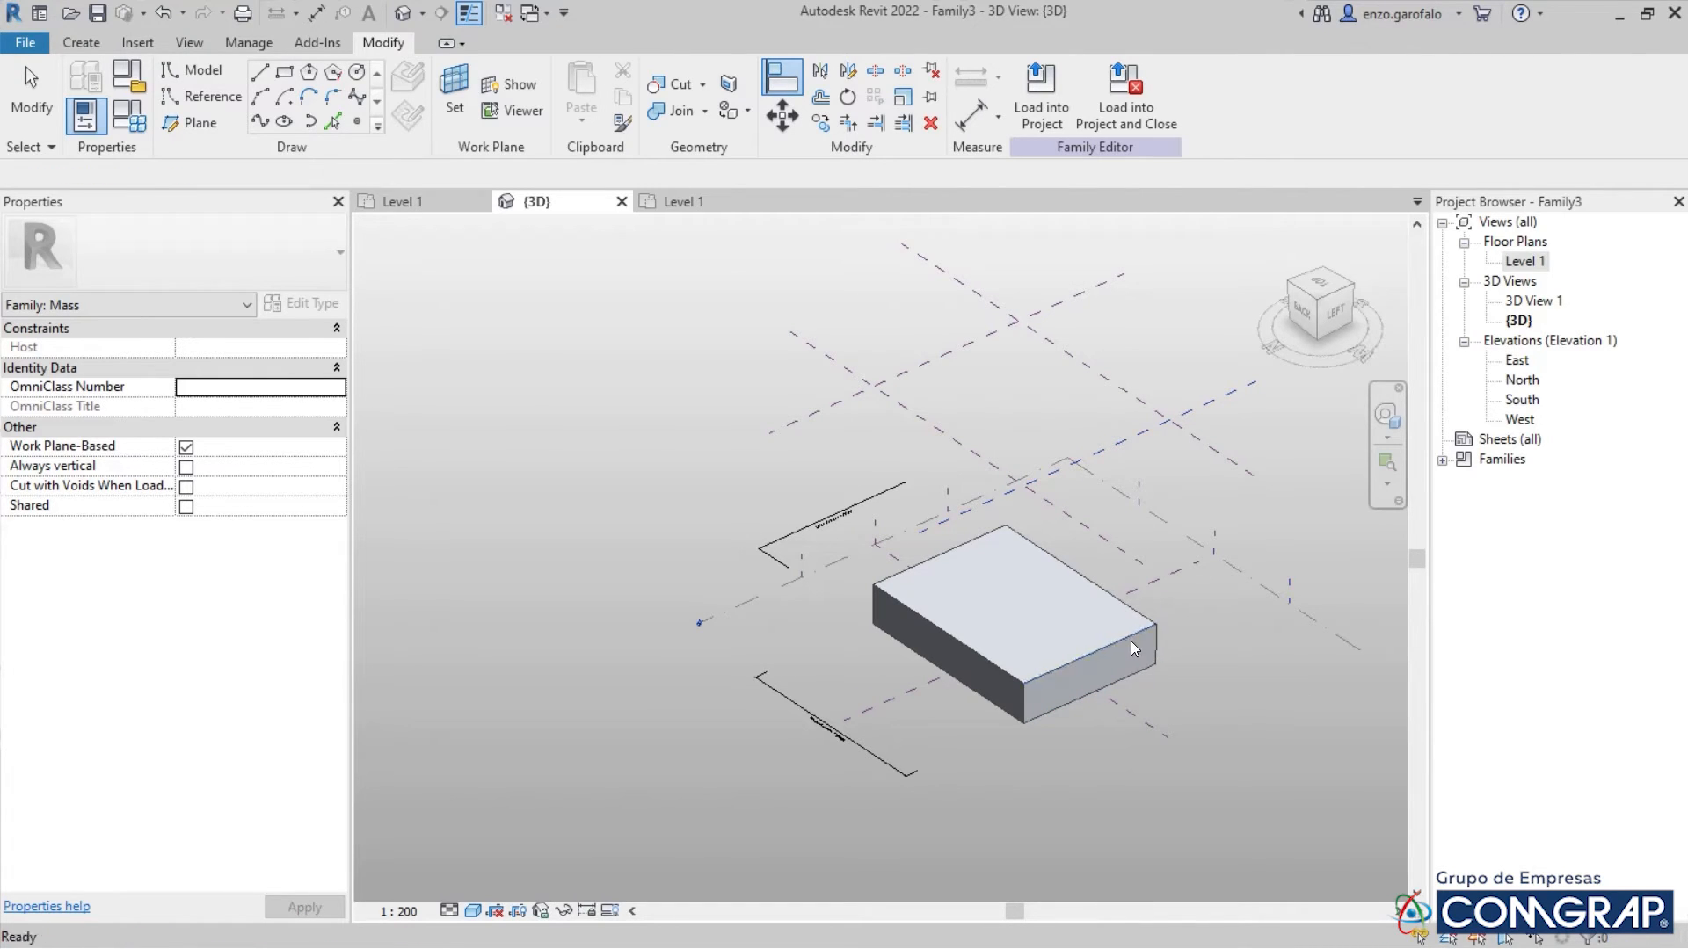
key("a")
key("l")
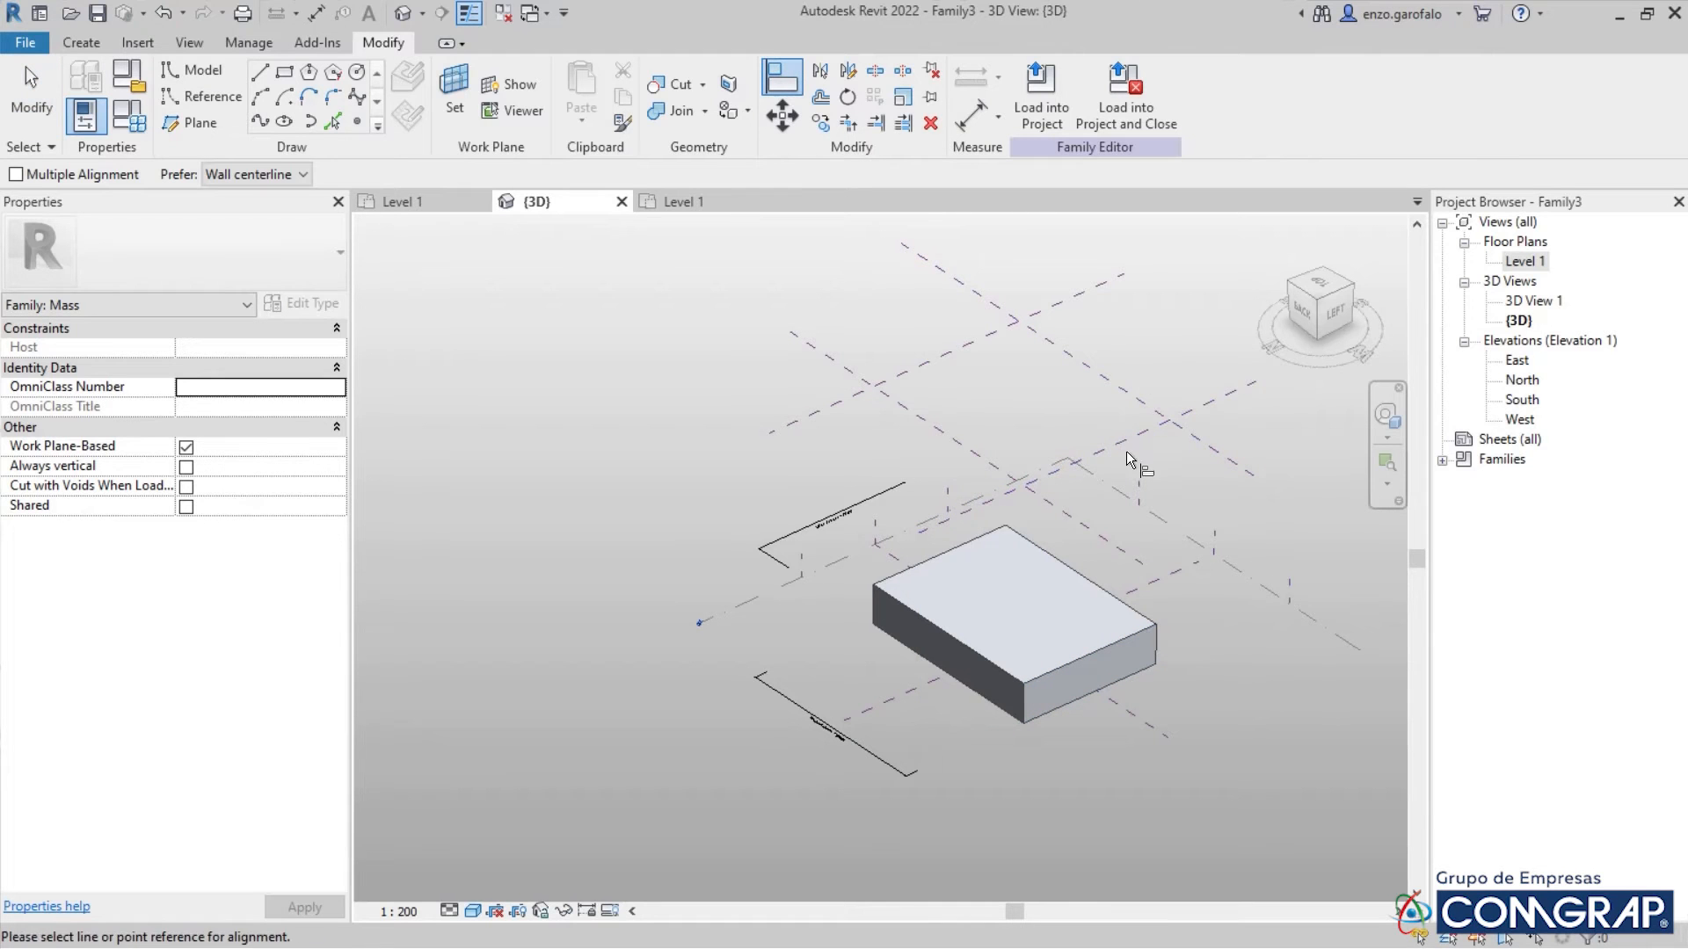
key("Escape")
Align the south face of the solid form to the Sur reference plane, lock the alignment, and end the Align command
middle_click_drag(1153, 635, 970, 644, "shift")
key("l")
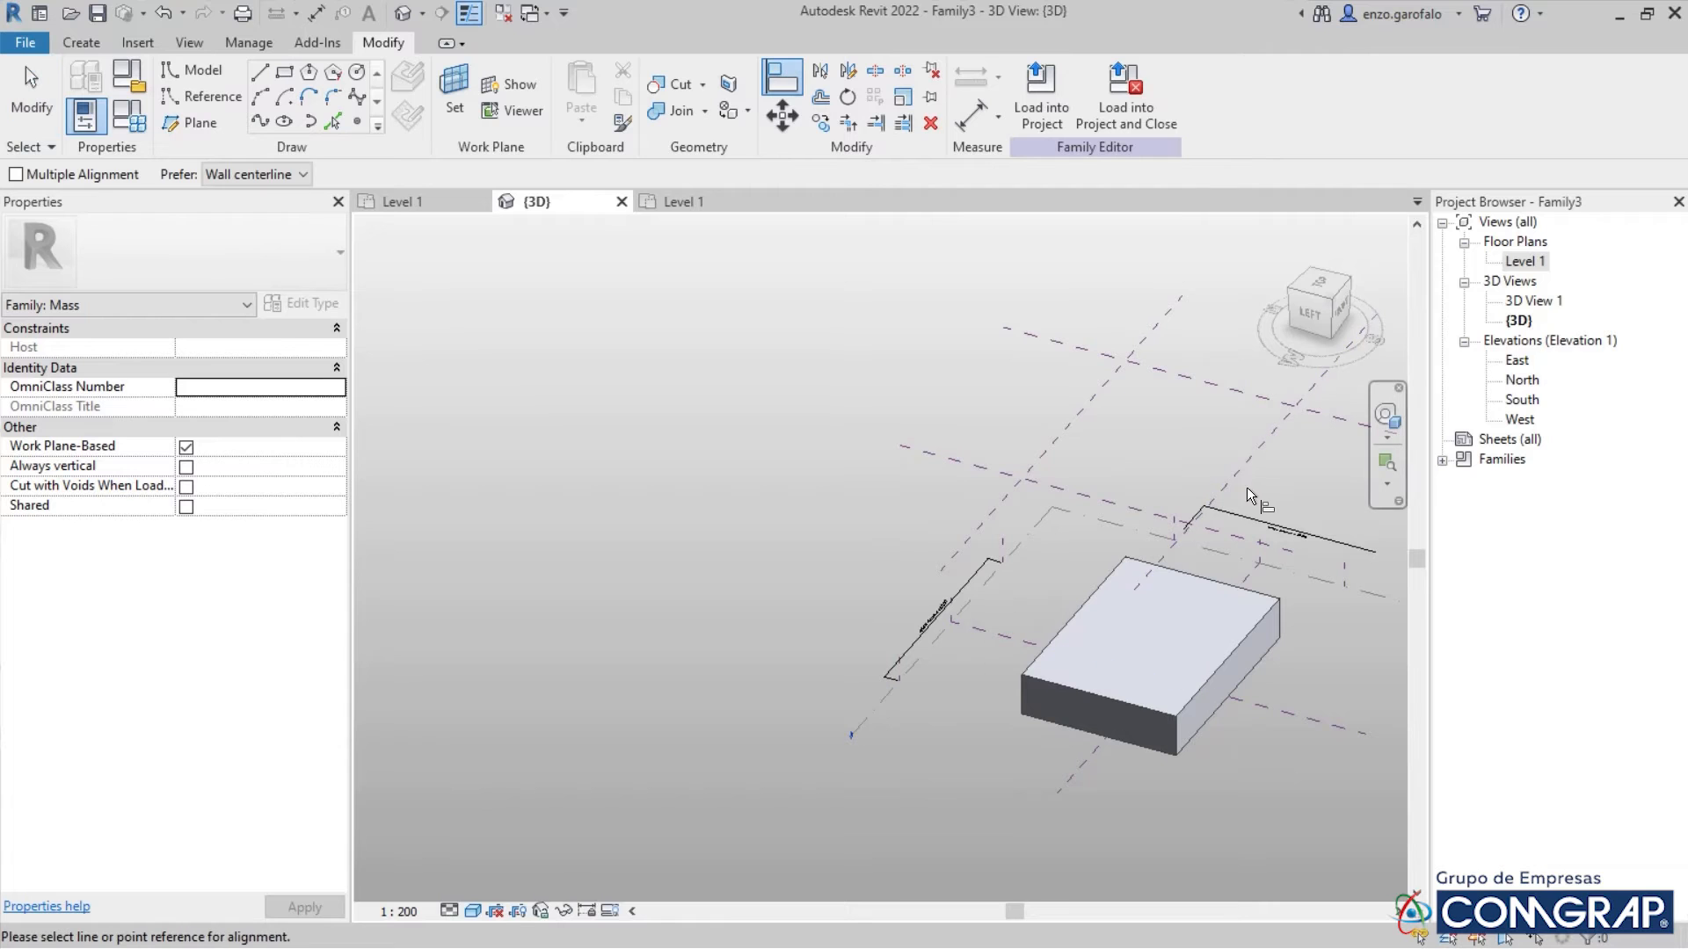
left_click(1246, 471)
left_click(1229, 656)
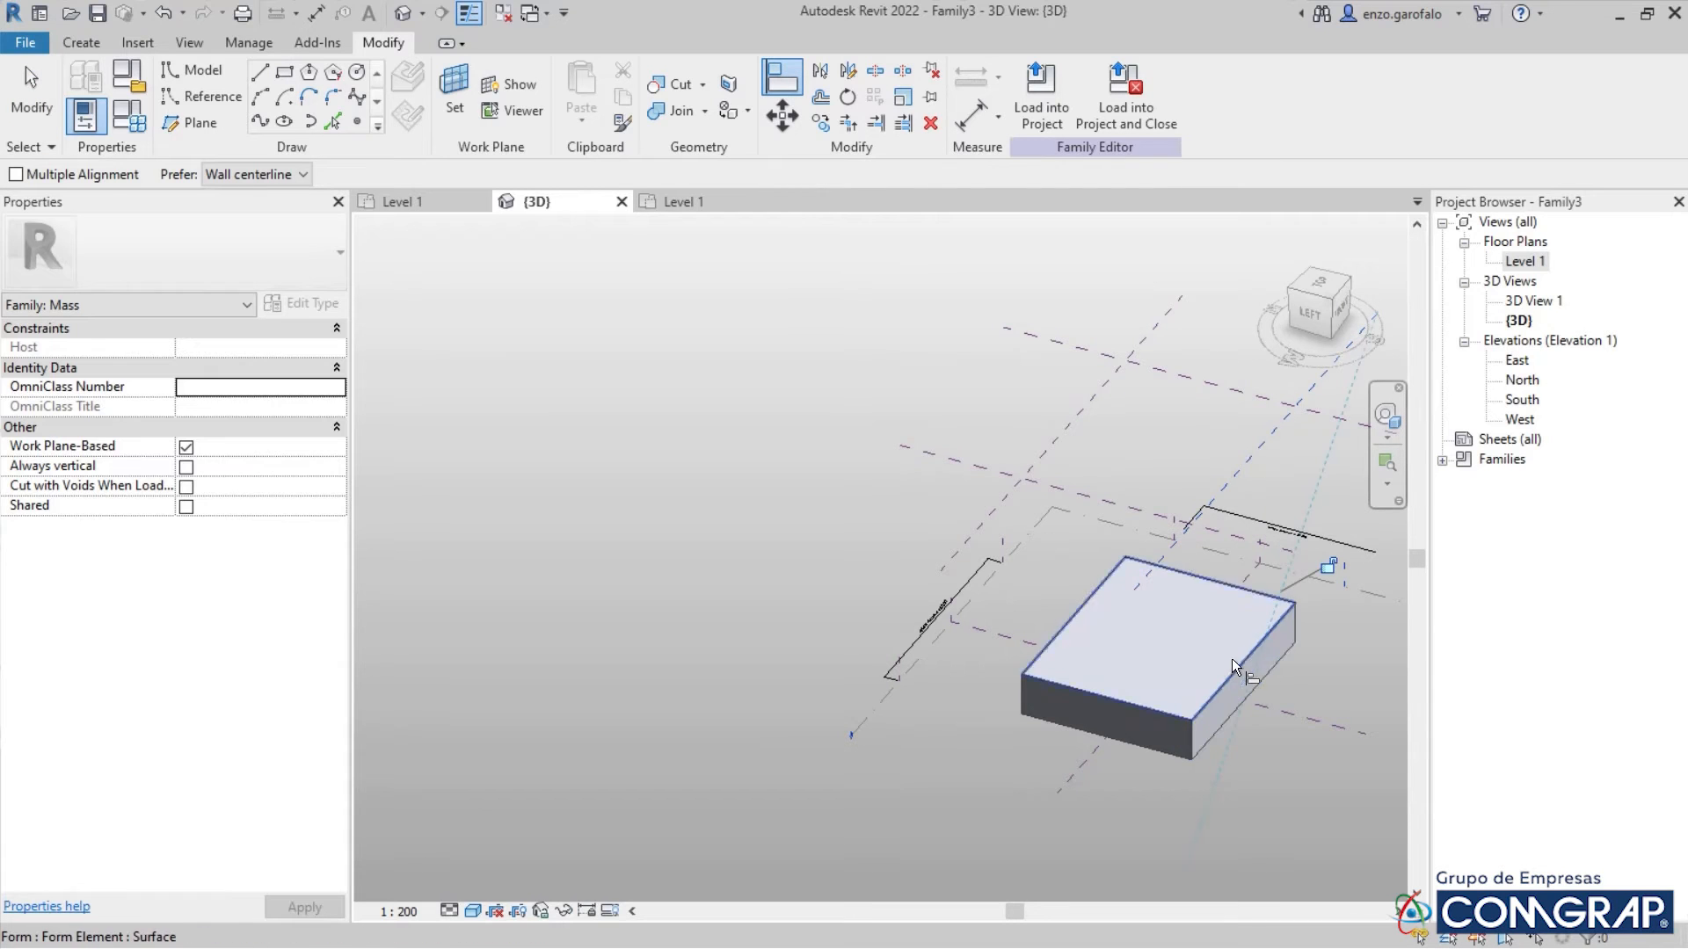
scroll(1036, 694, "down", 2)
middle_click_drag(1036, 693, 988, 580, "shift")
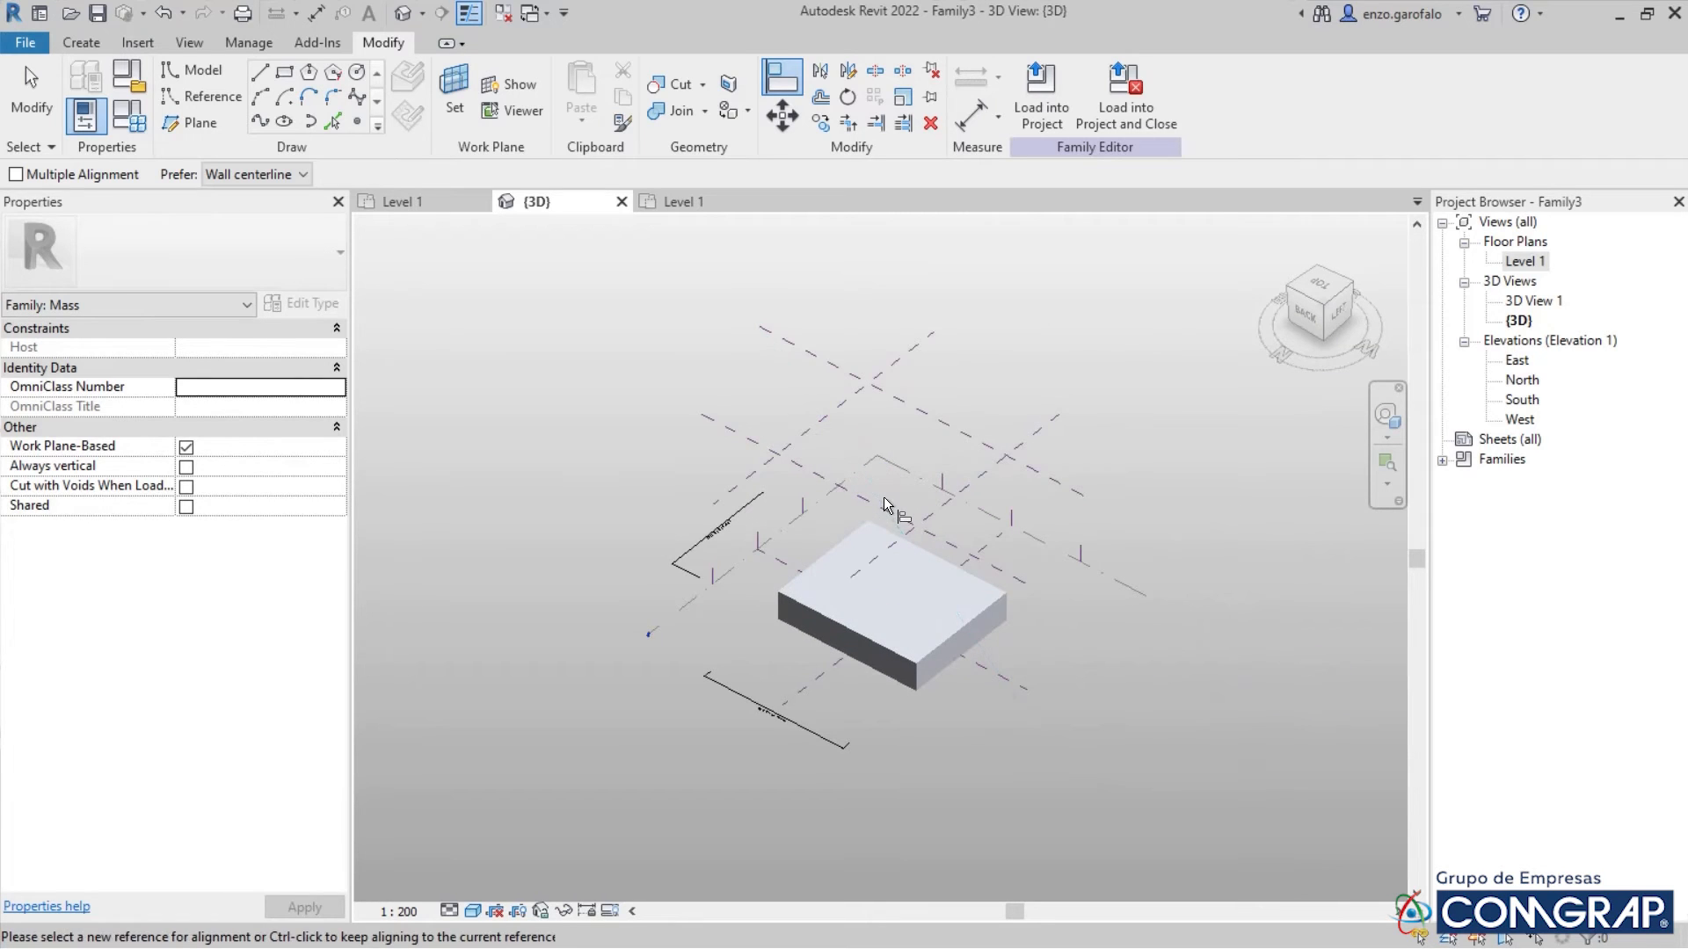
key("Escape")
key("Escape")
left_click(905, 399)
left_click(429, 331)
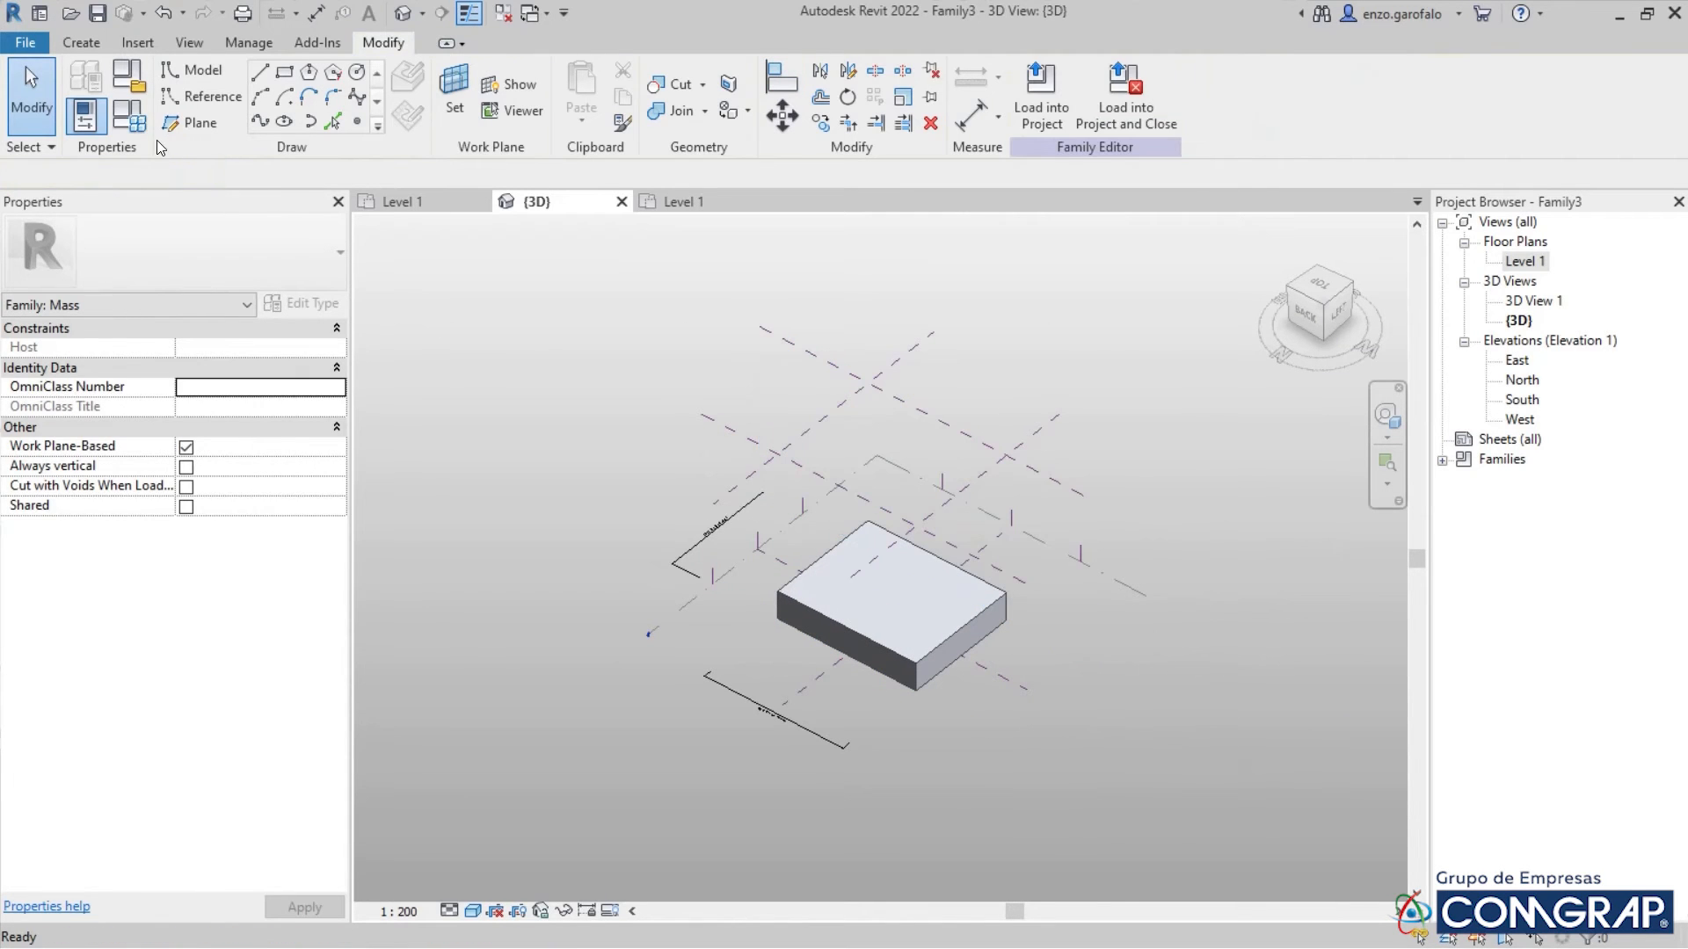
In the family types, set Ancho de base to 40 m and Largo de base to 60 m and apply the changes
left_click(134, 130)
left_click_drag(1145, 194, 175, 184)
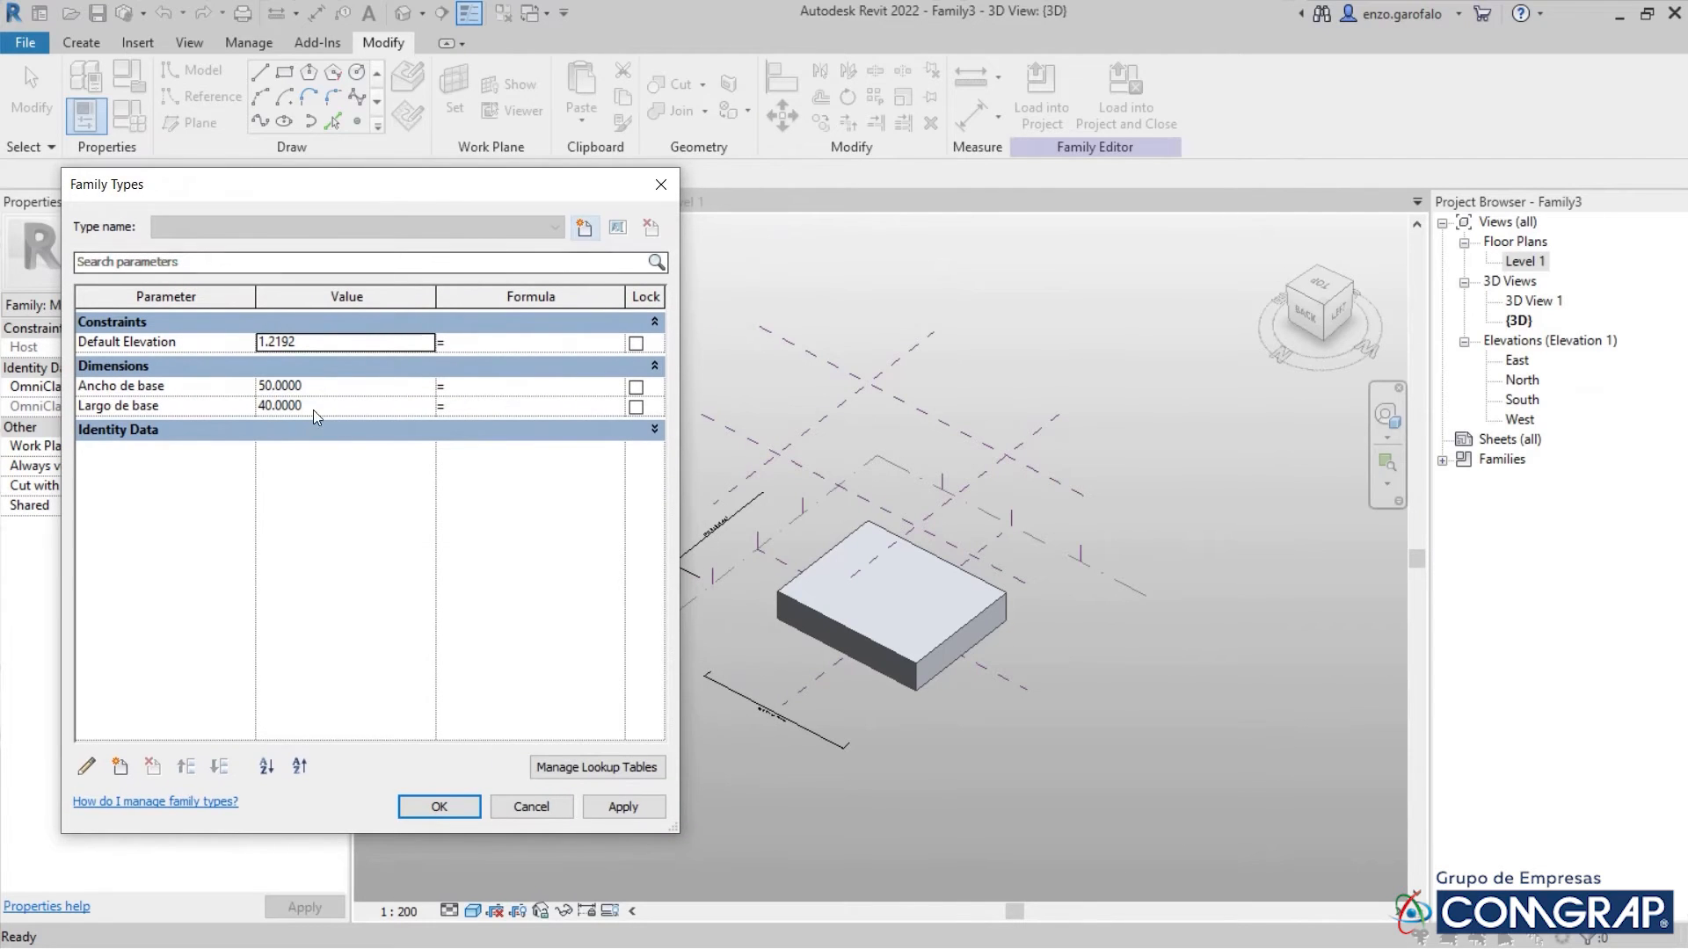
left_click(290, 385)
type("40")
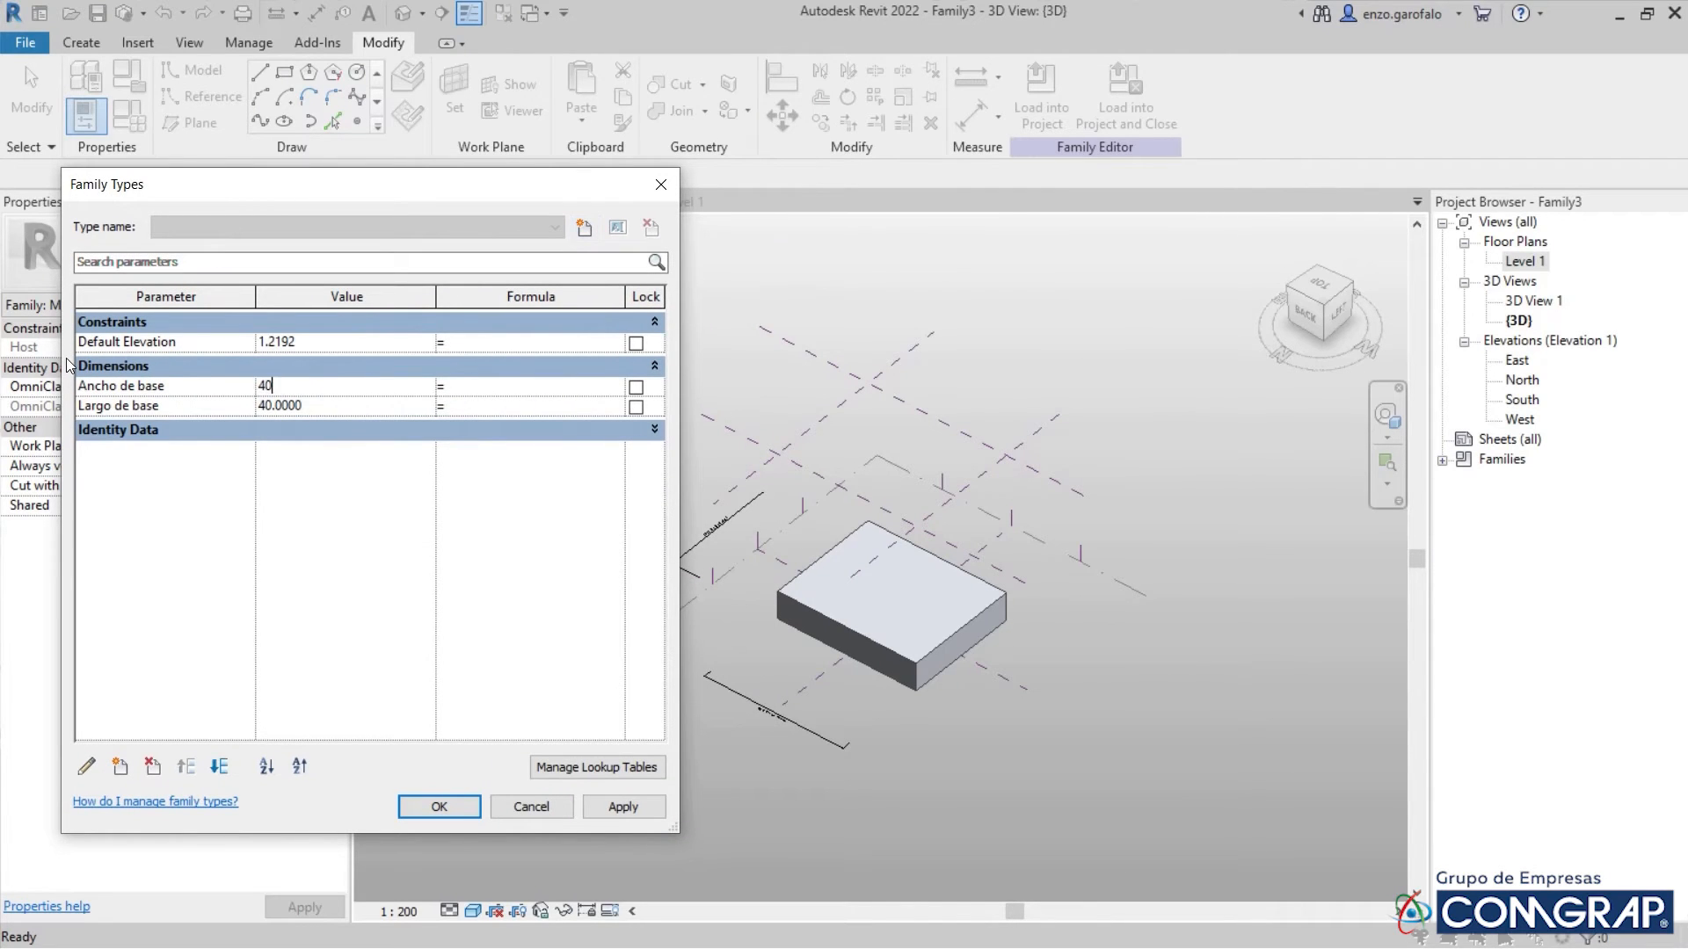
key("Tab")
type("60")
left_click(633, 810)
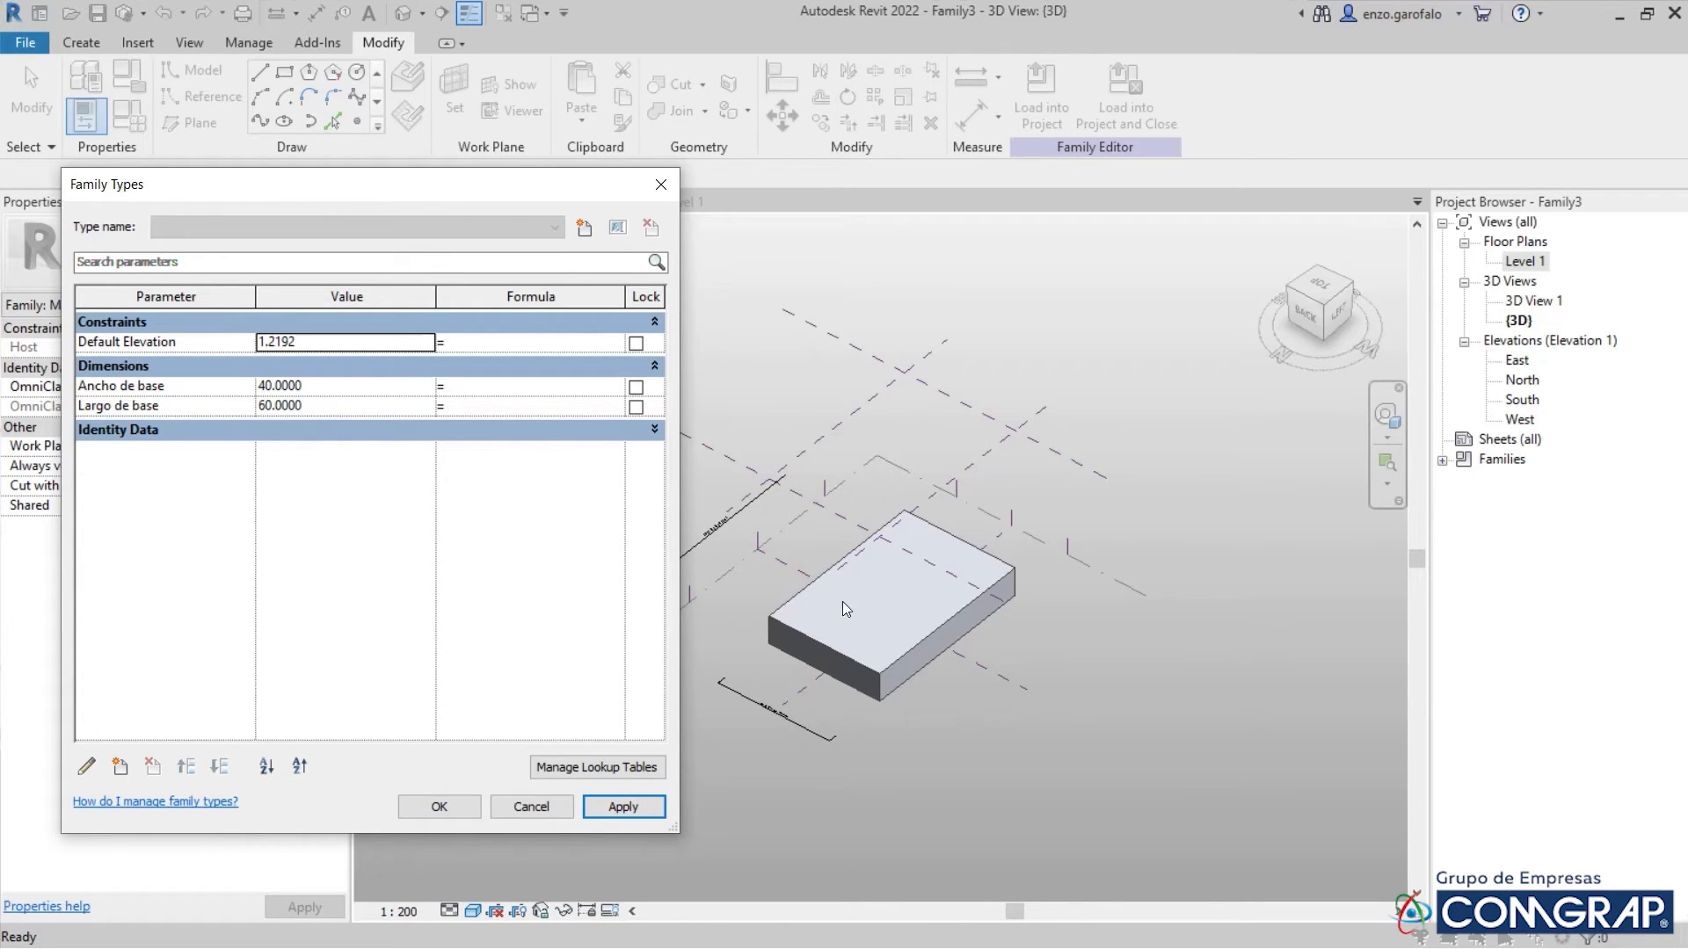
left_click(661, 184)
Inspect the resized mass and its reference planes from several sides and from below
scroll(684, 479, "down", 3)
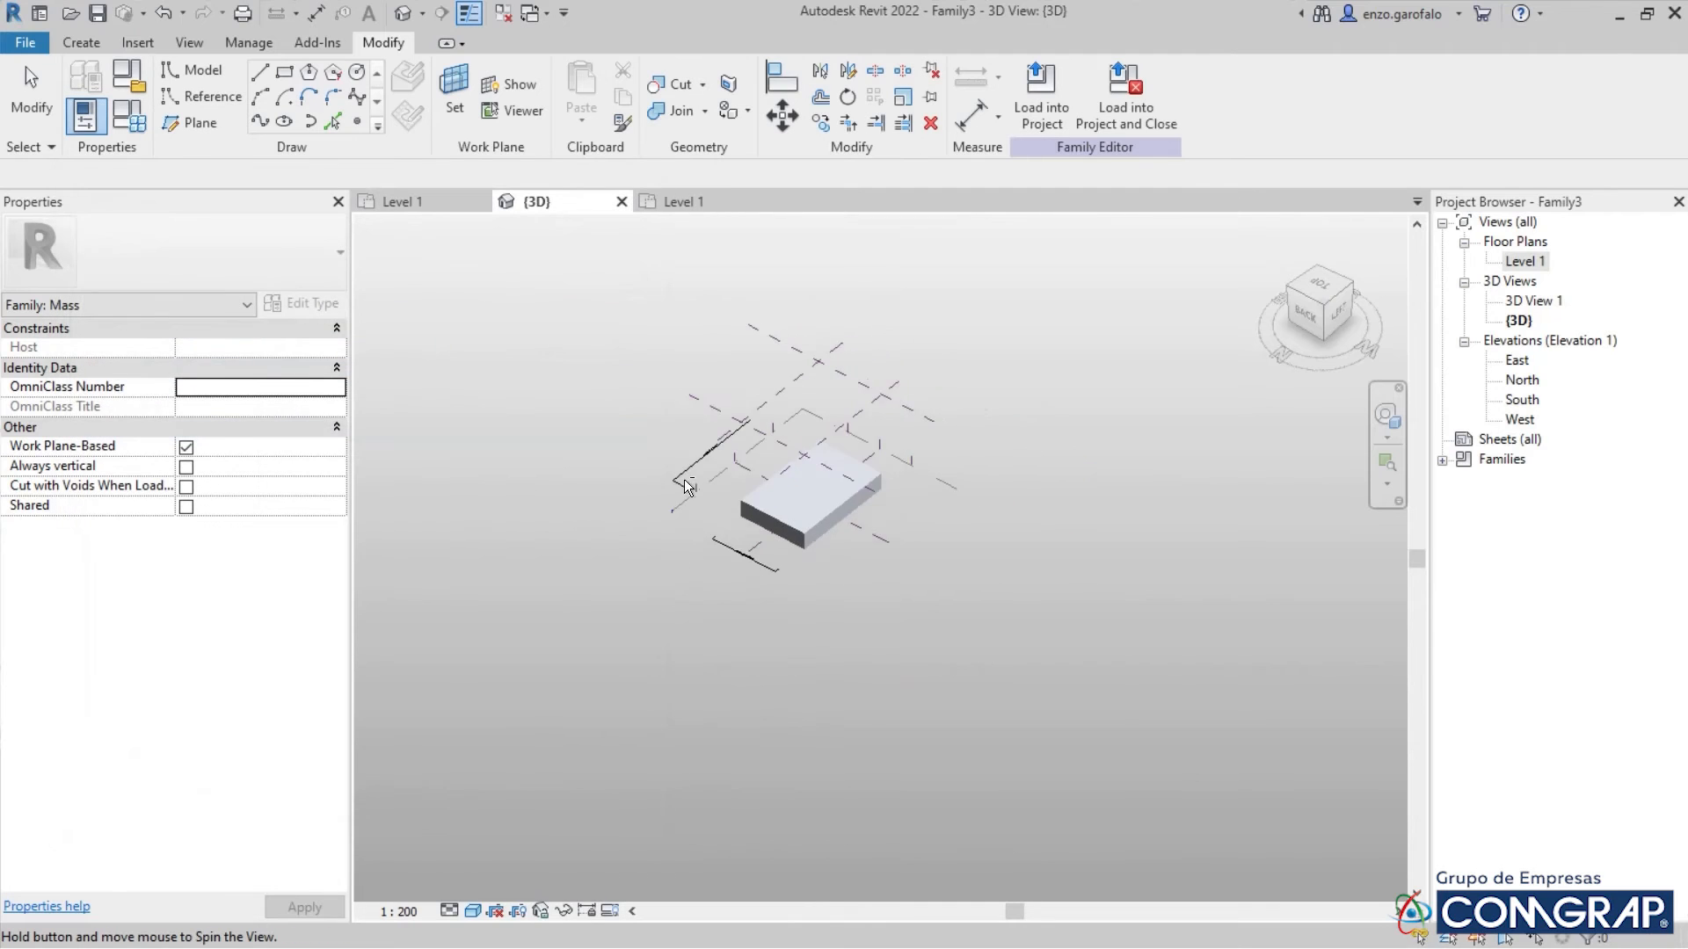
middle_click_drag(684, 478, 1066, 471, "shift")
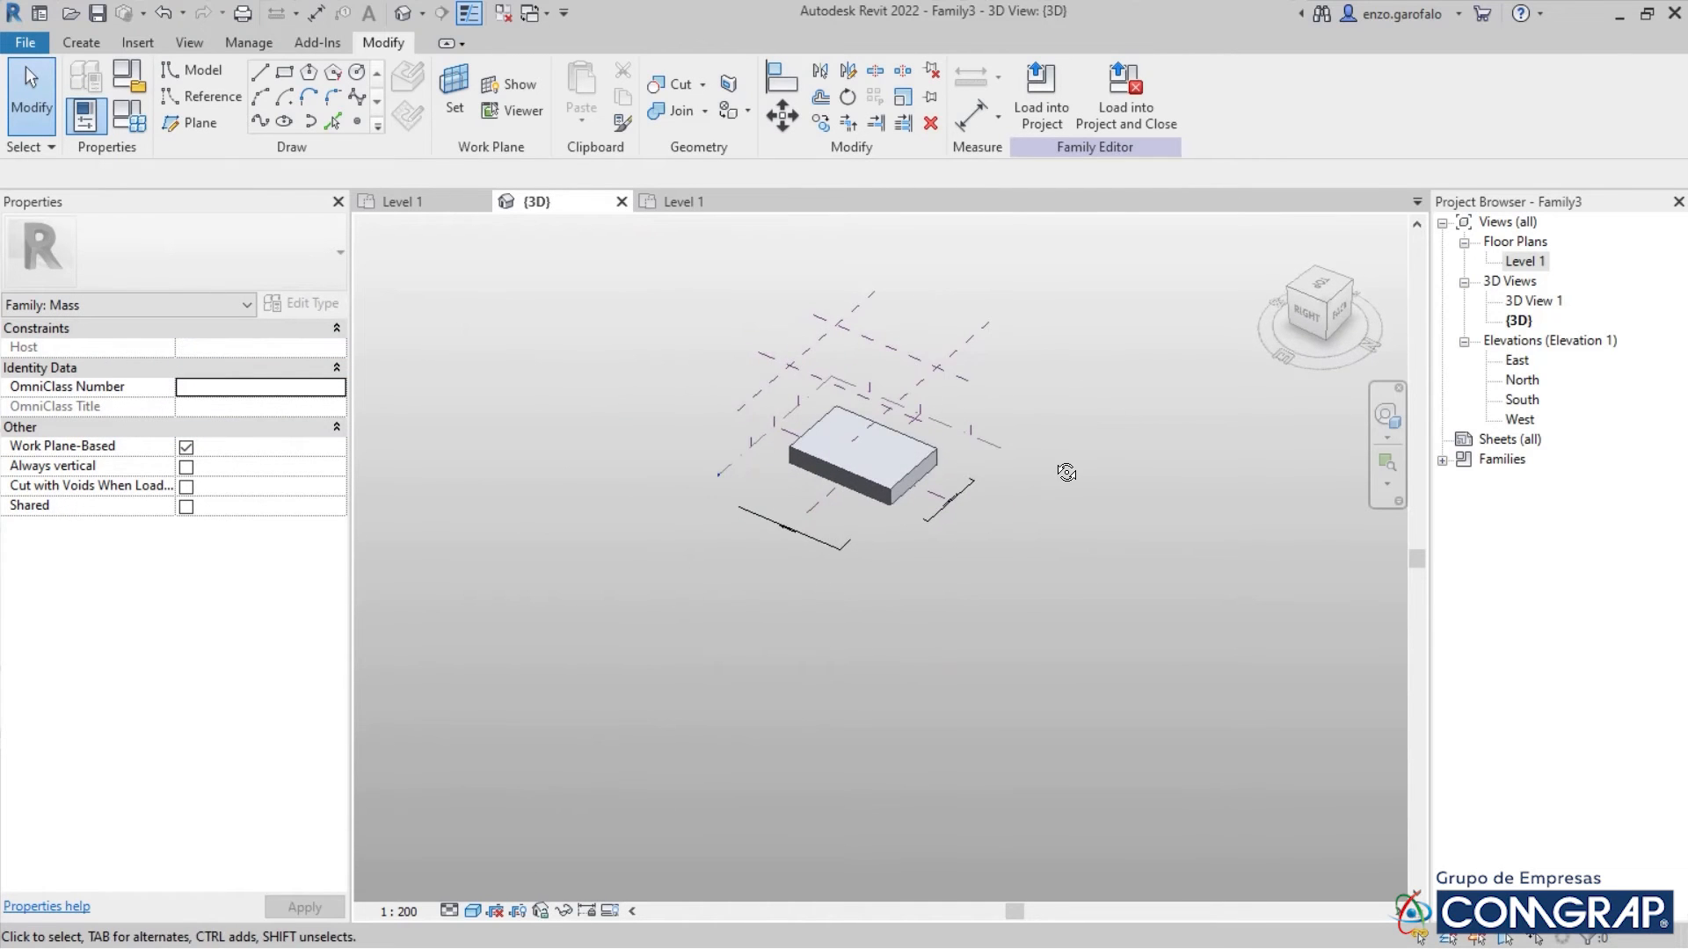
scroll(935, 448, "up", 3)
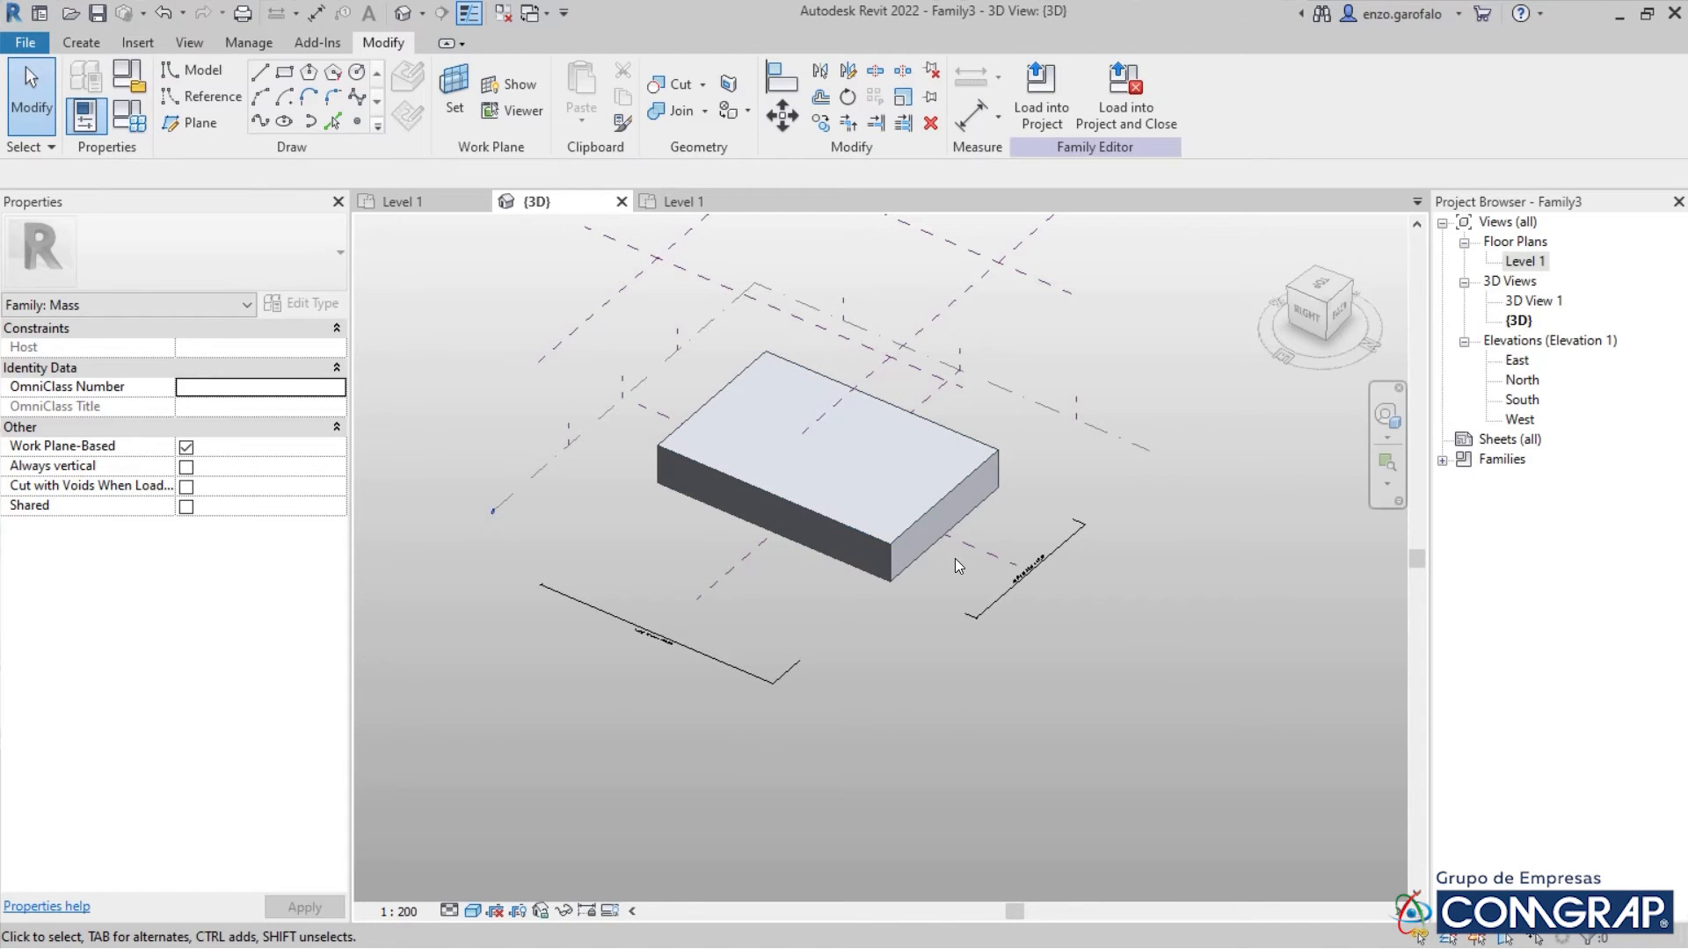
middle_click_drag(955, 557, 954, 249, "shift")
middle_click_drag(953, 250, 948, 457, "shift")
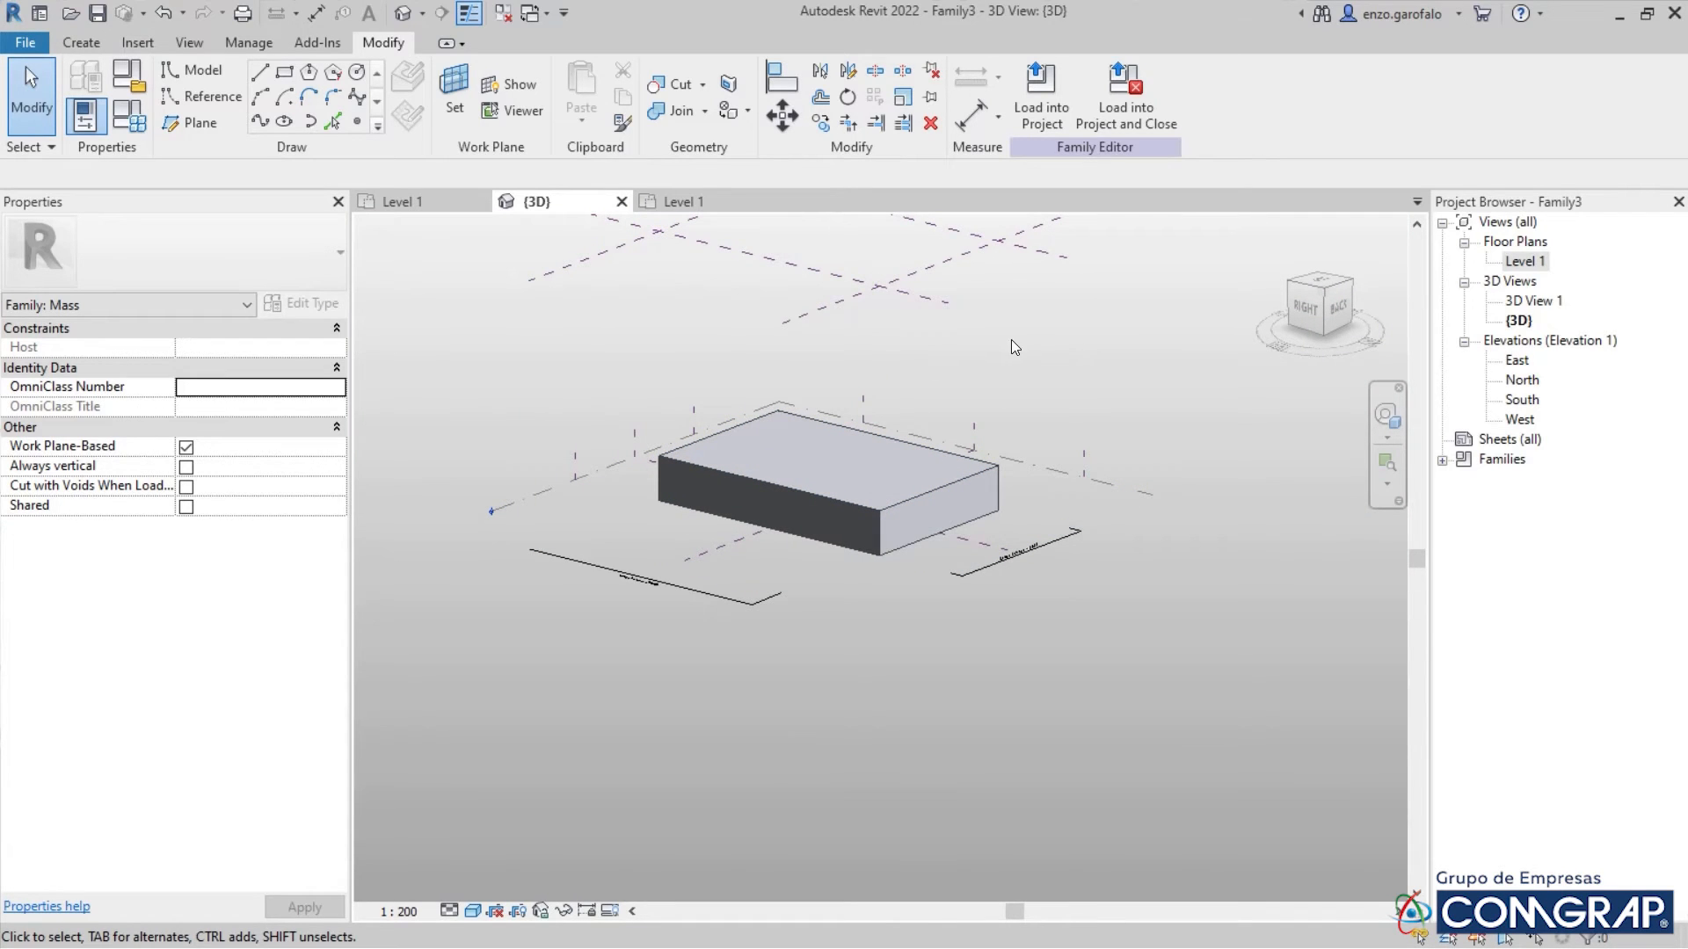
middle_click_drag(939, 604, 1022, 479, "shift")
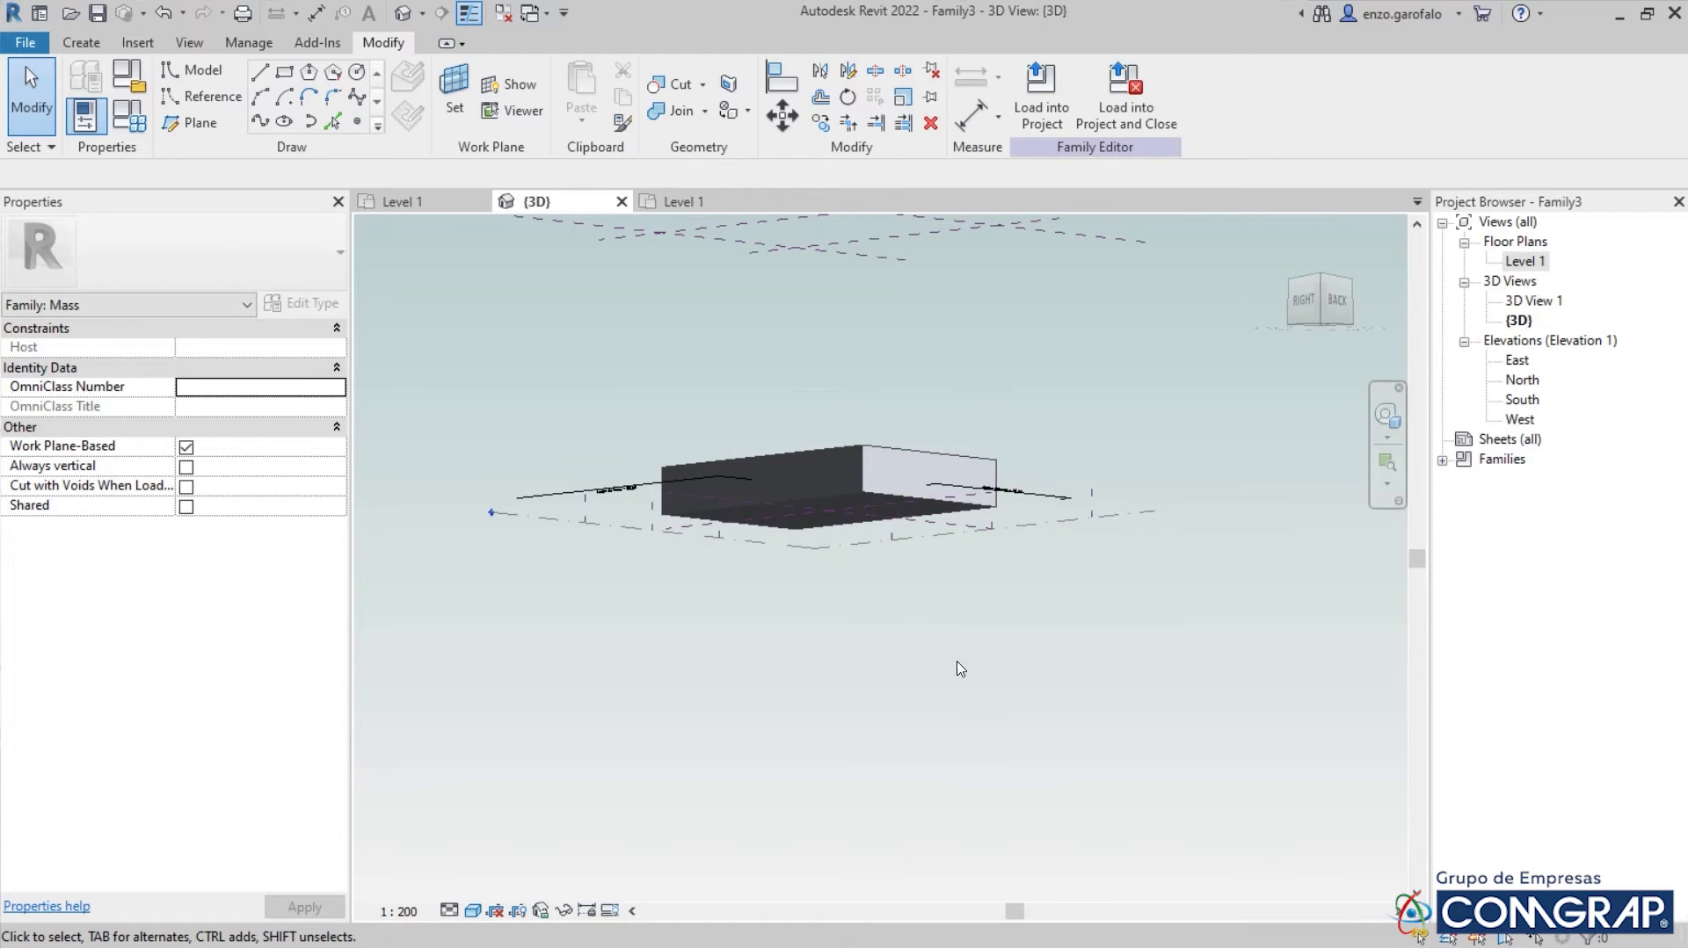
Open the South elevation and draw a horizontal reference plane across the mass, about 28 m above Level 1
middle_click_drag(960, 668, 960, 330, "shift")
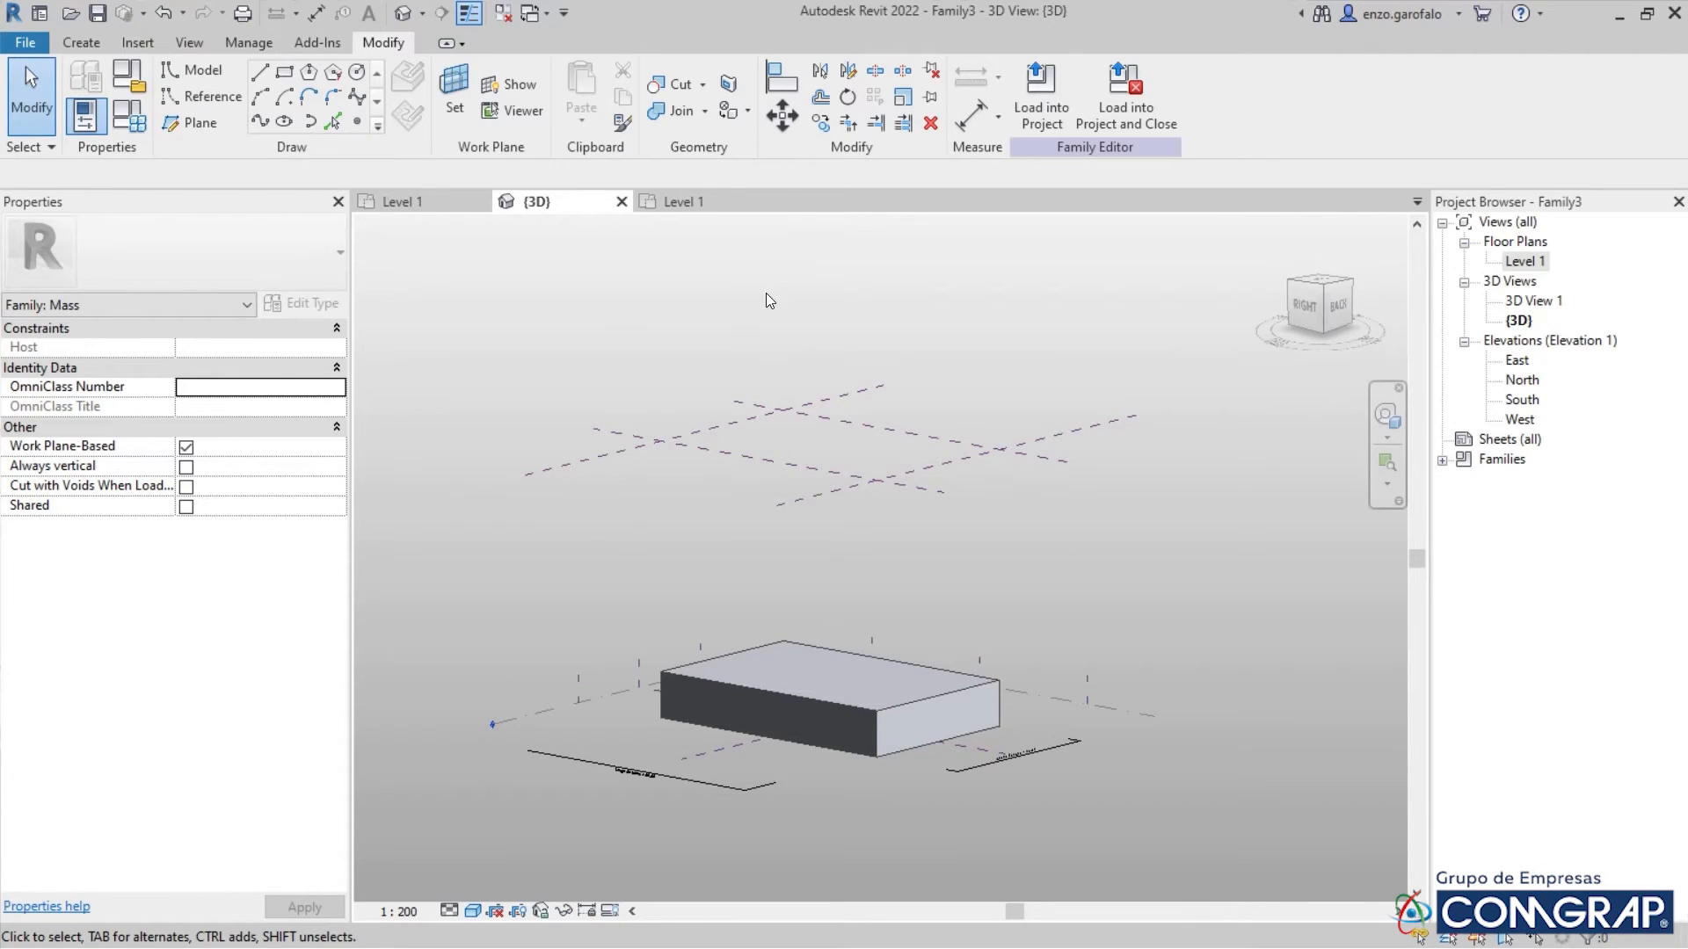
double_click(1522, 400)
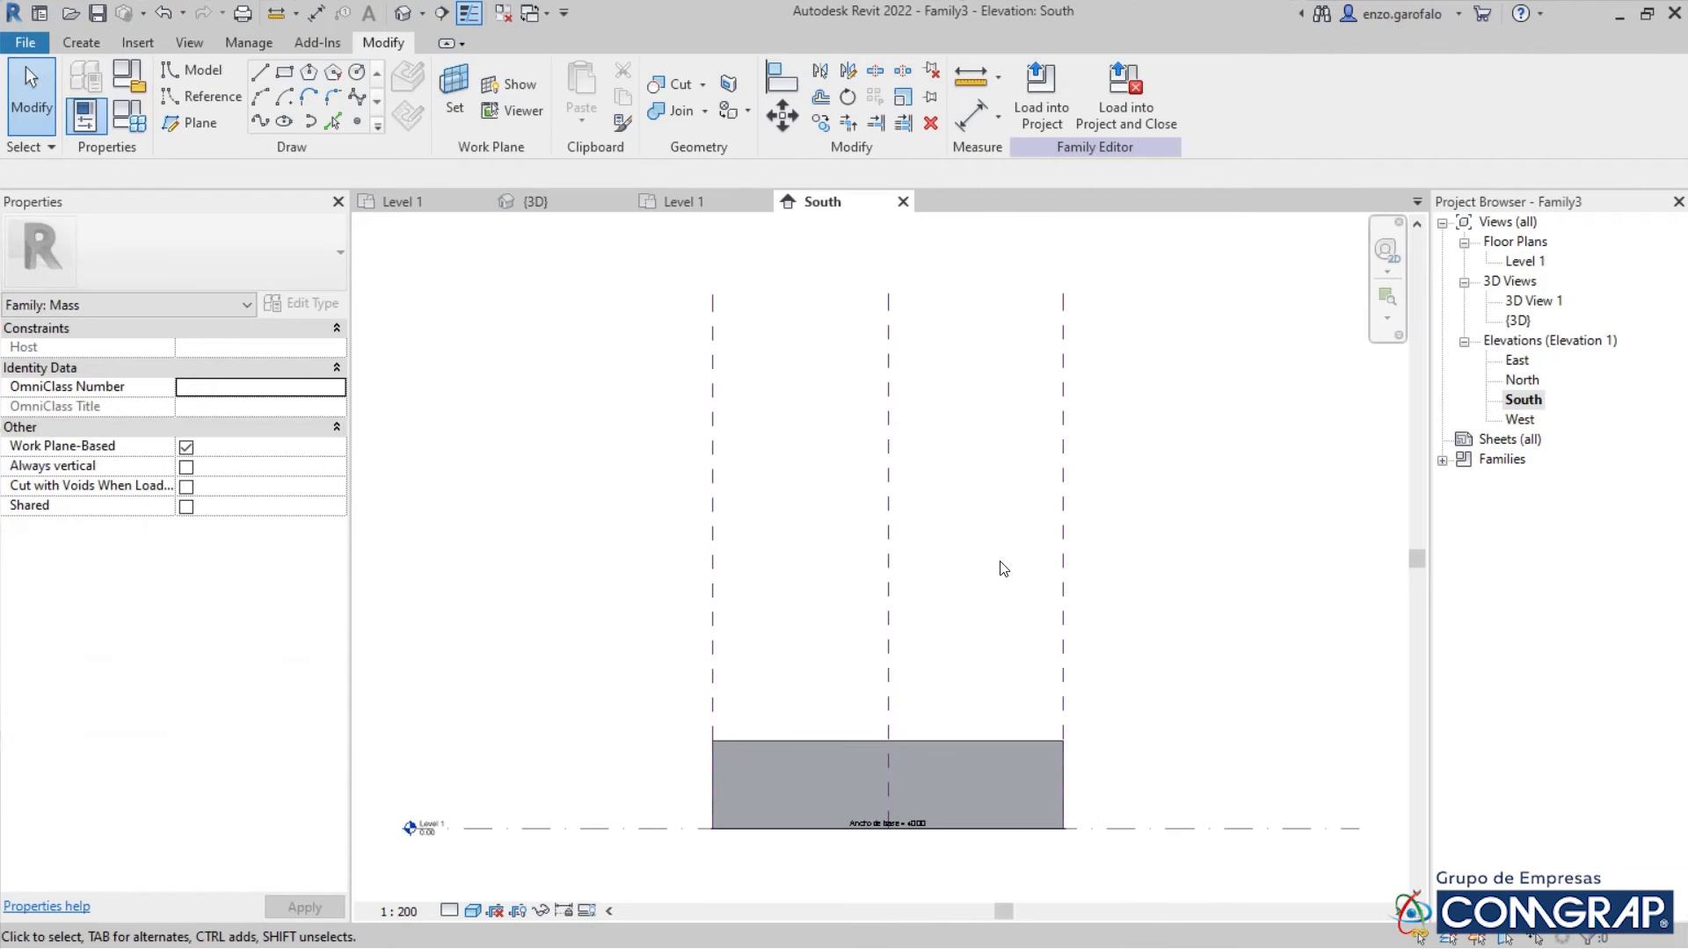
middle_click_drag(943, 424, 933, 389)
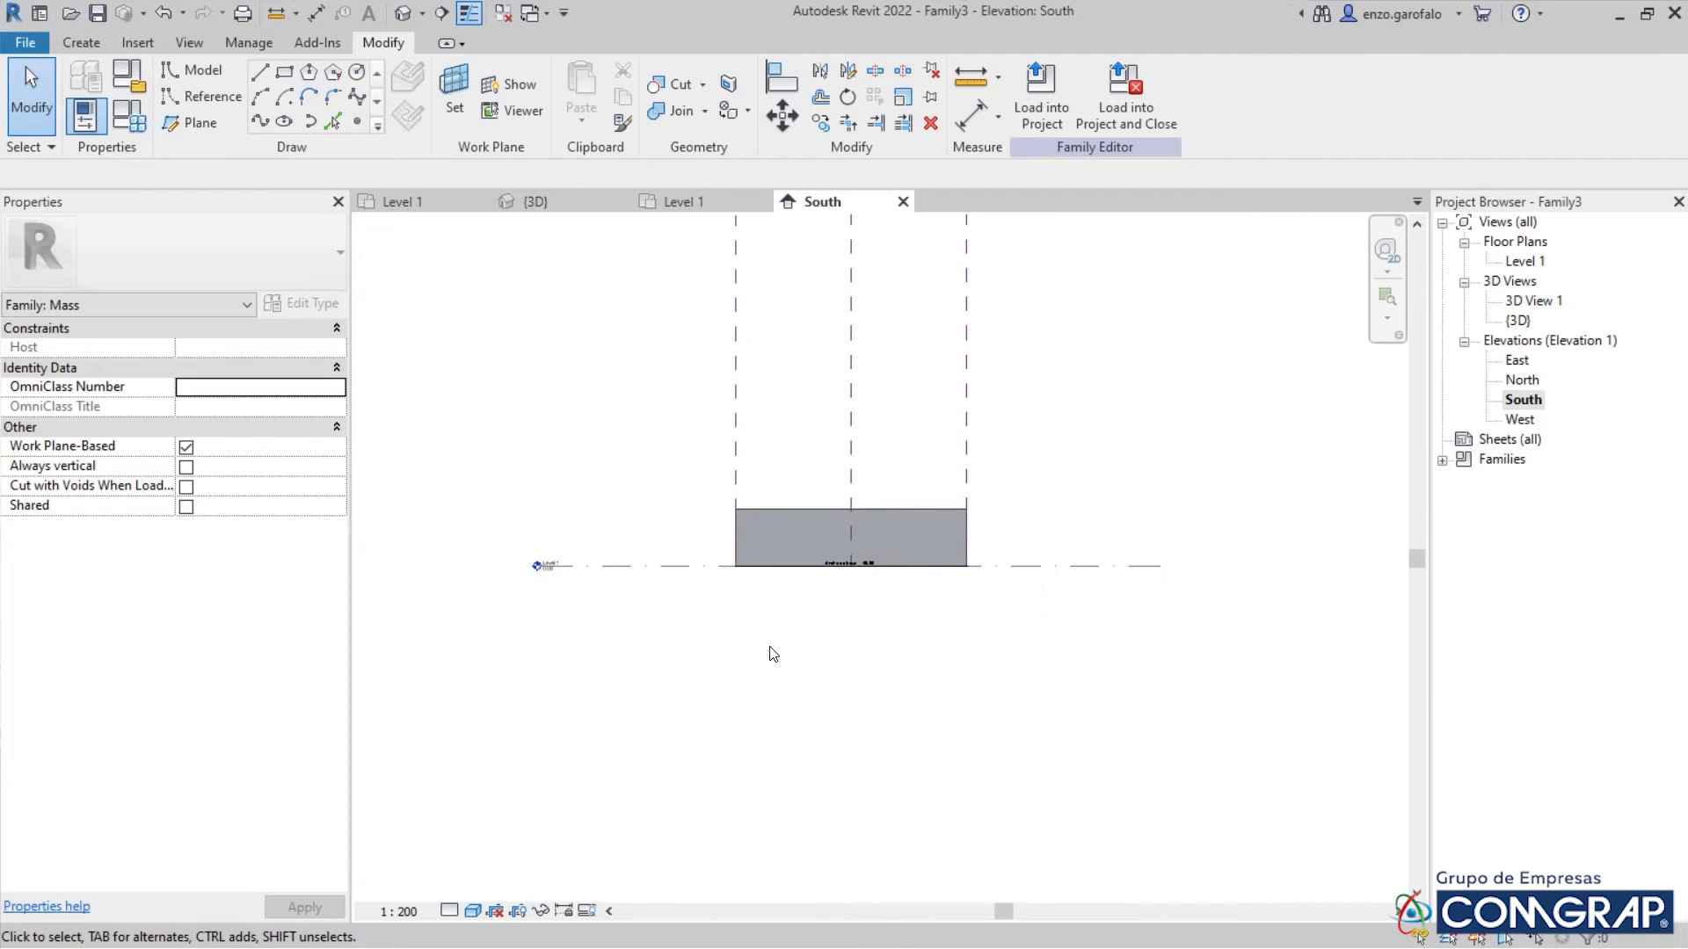
left_click(798, 531)
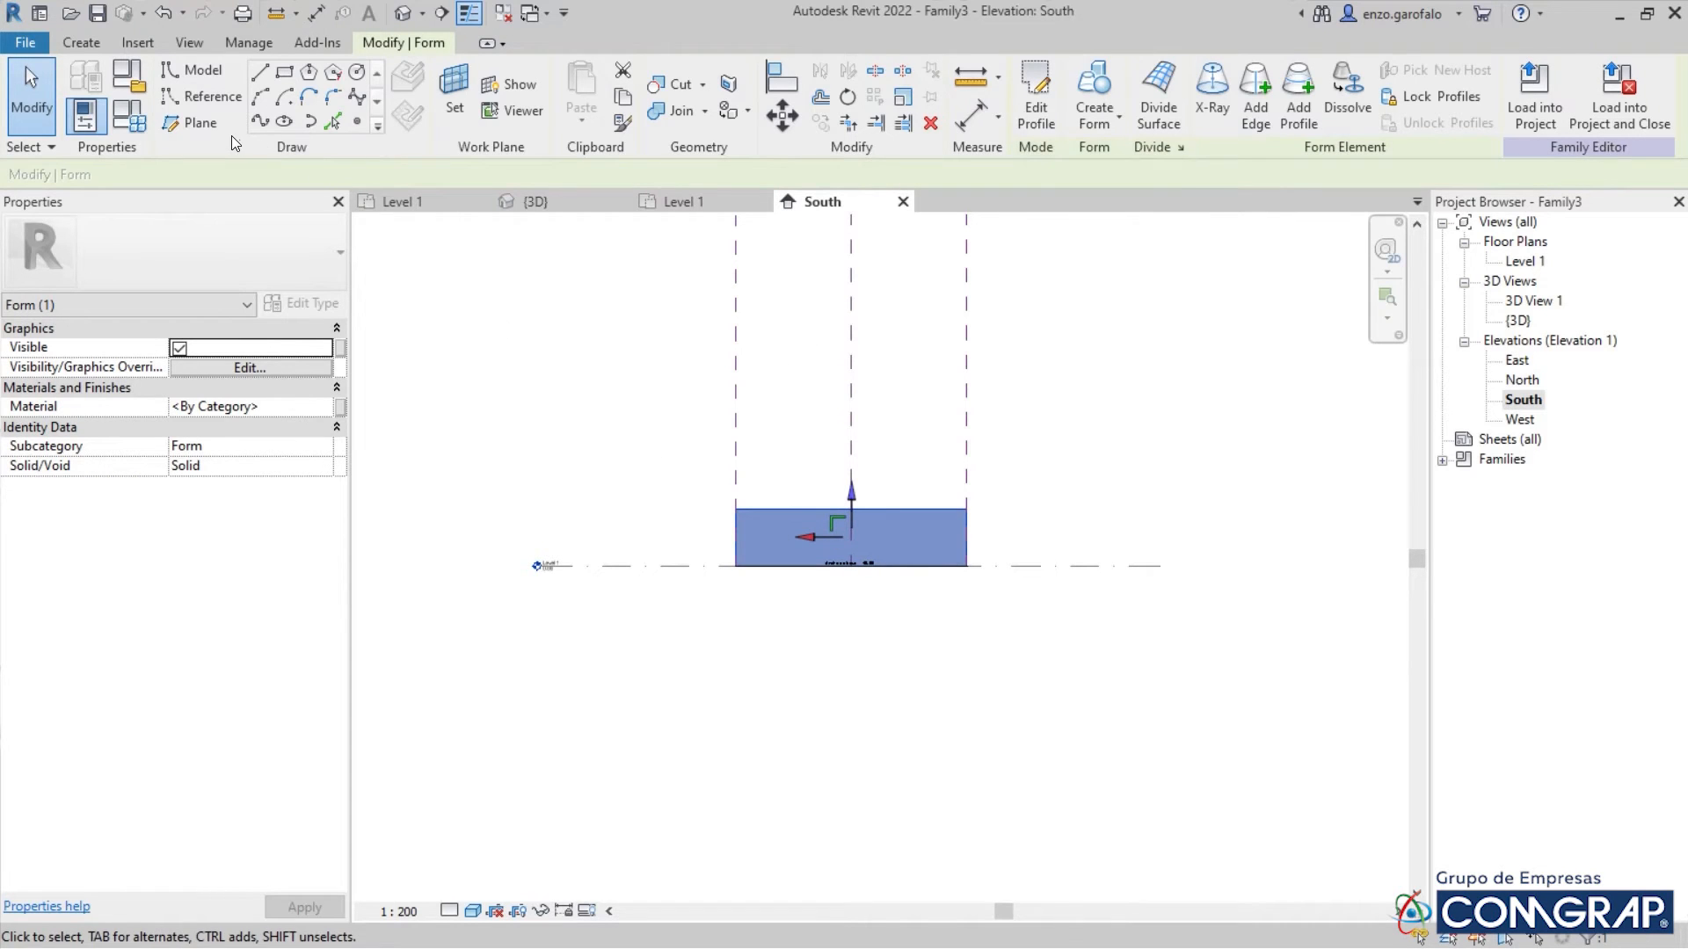
left_click(204, 123)
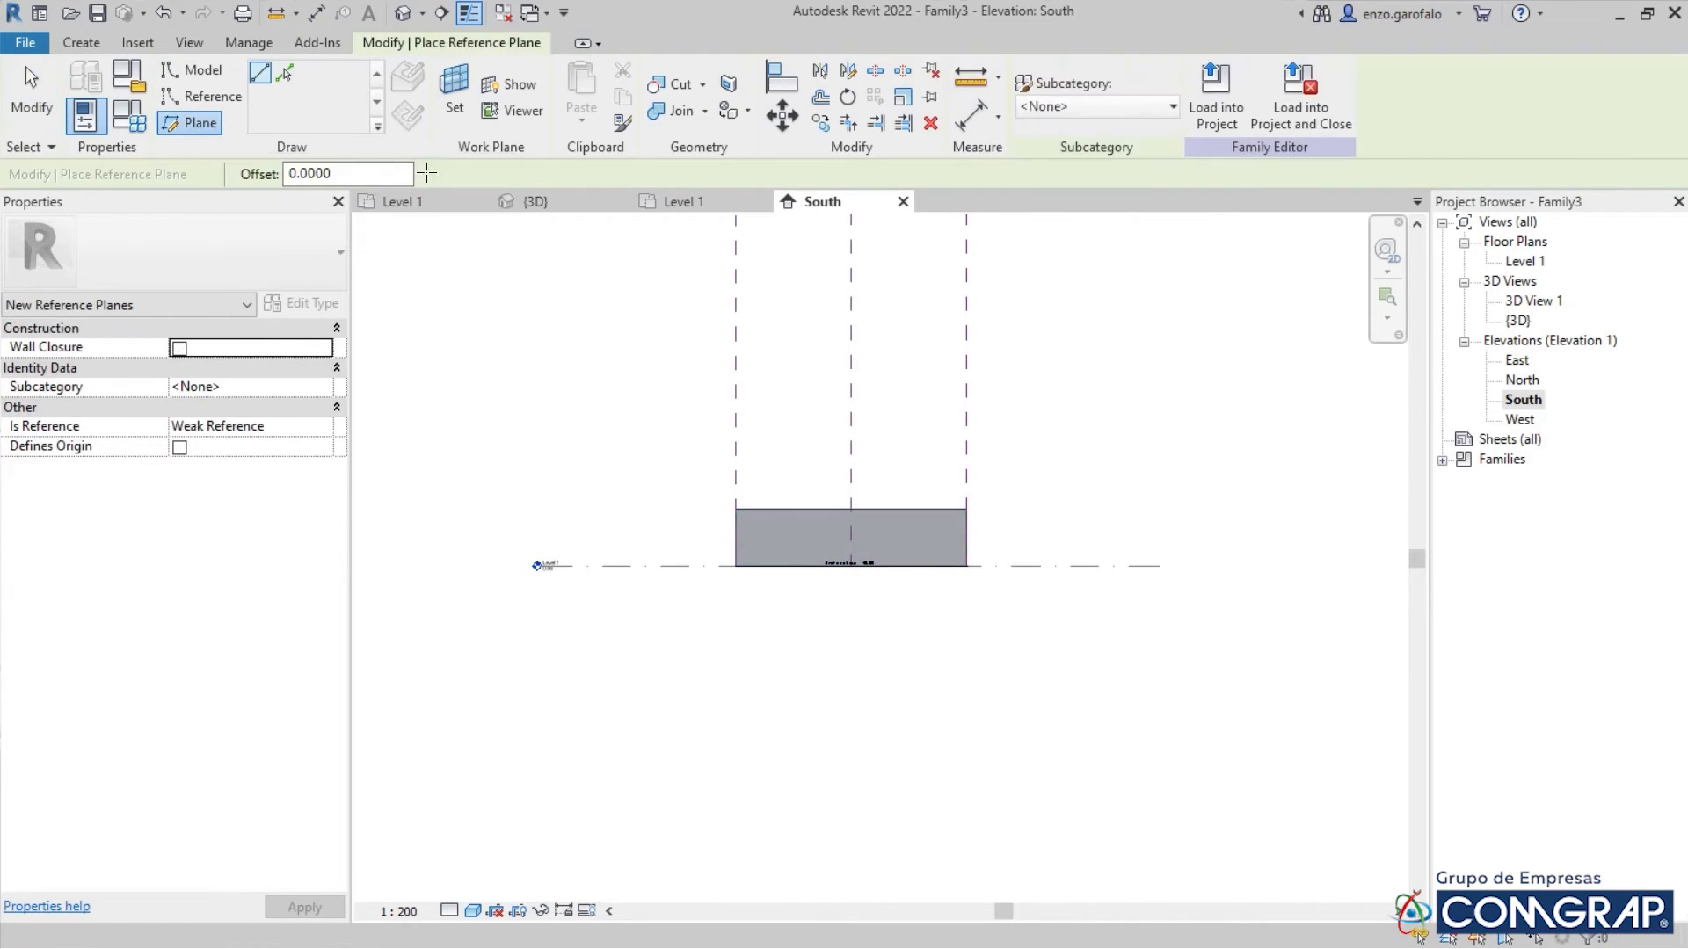
left_click(520, 404)
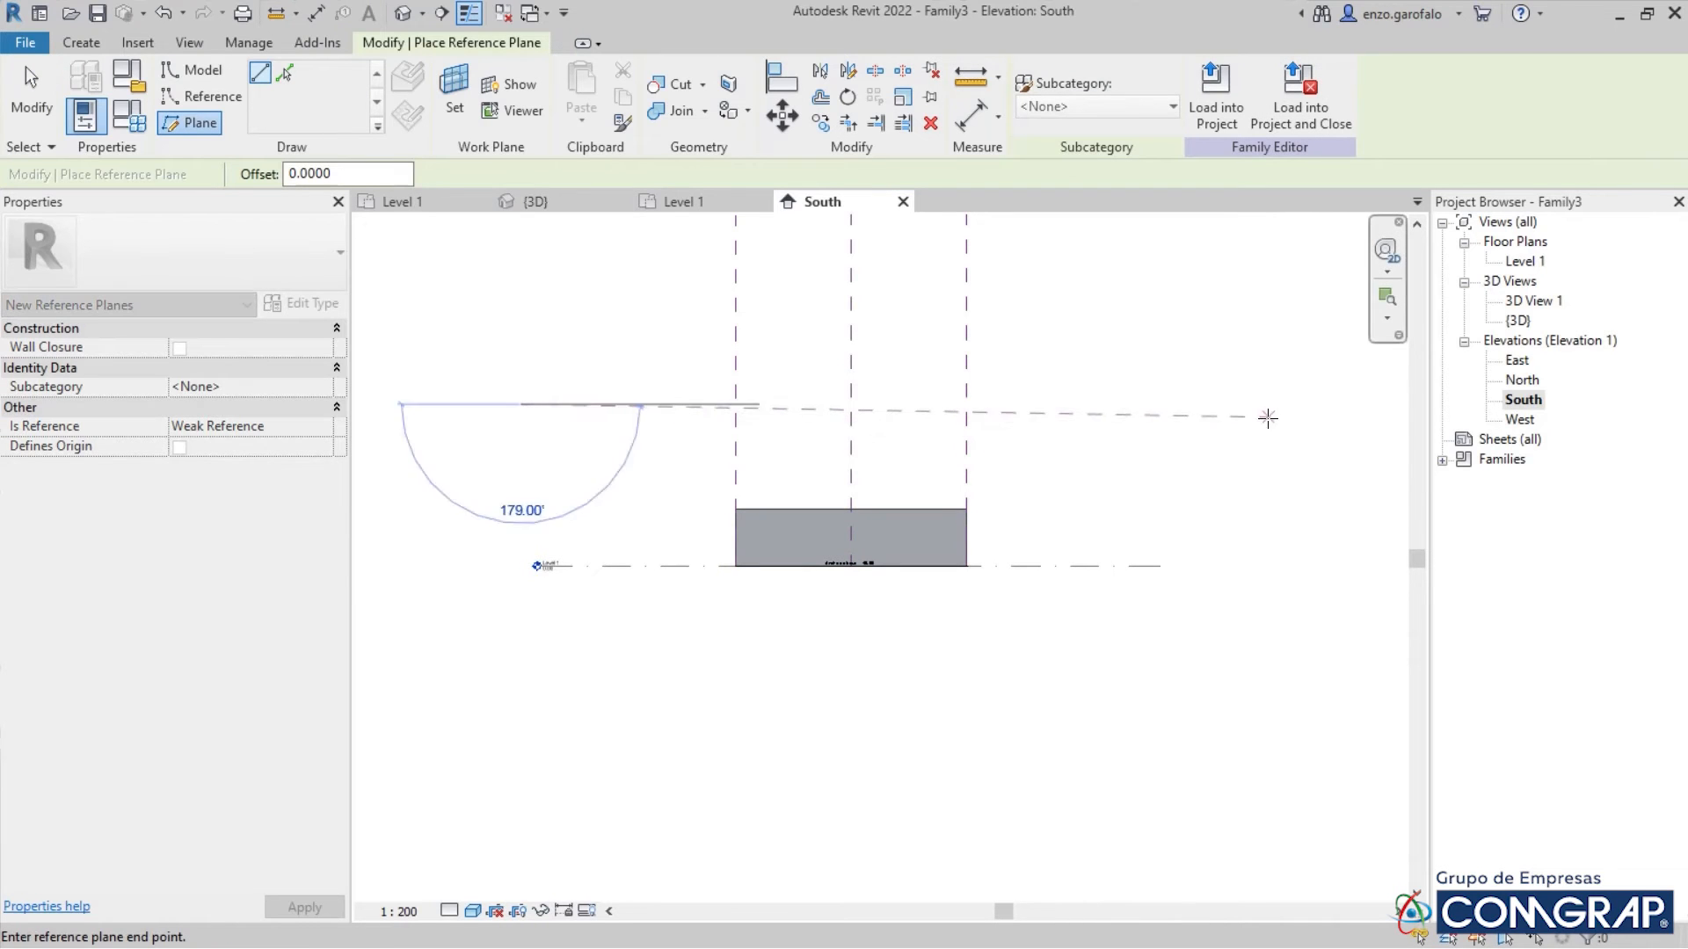
left_click(1231, 404)
key("Escape")
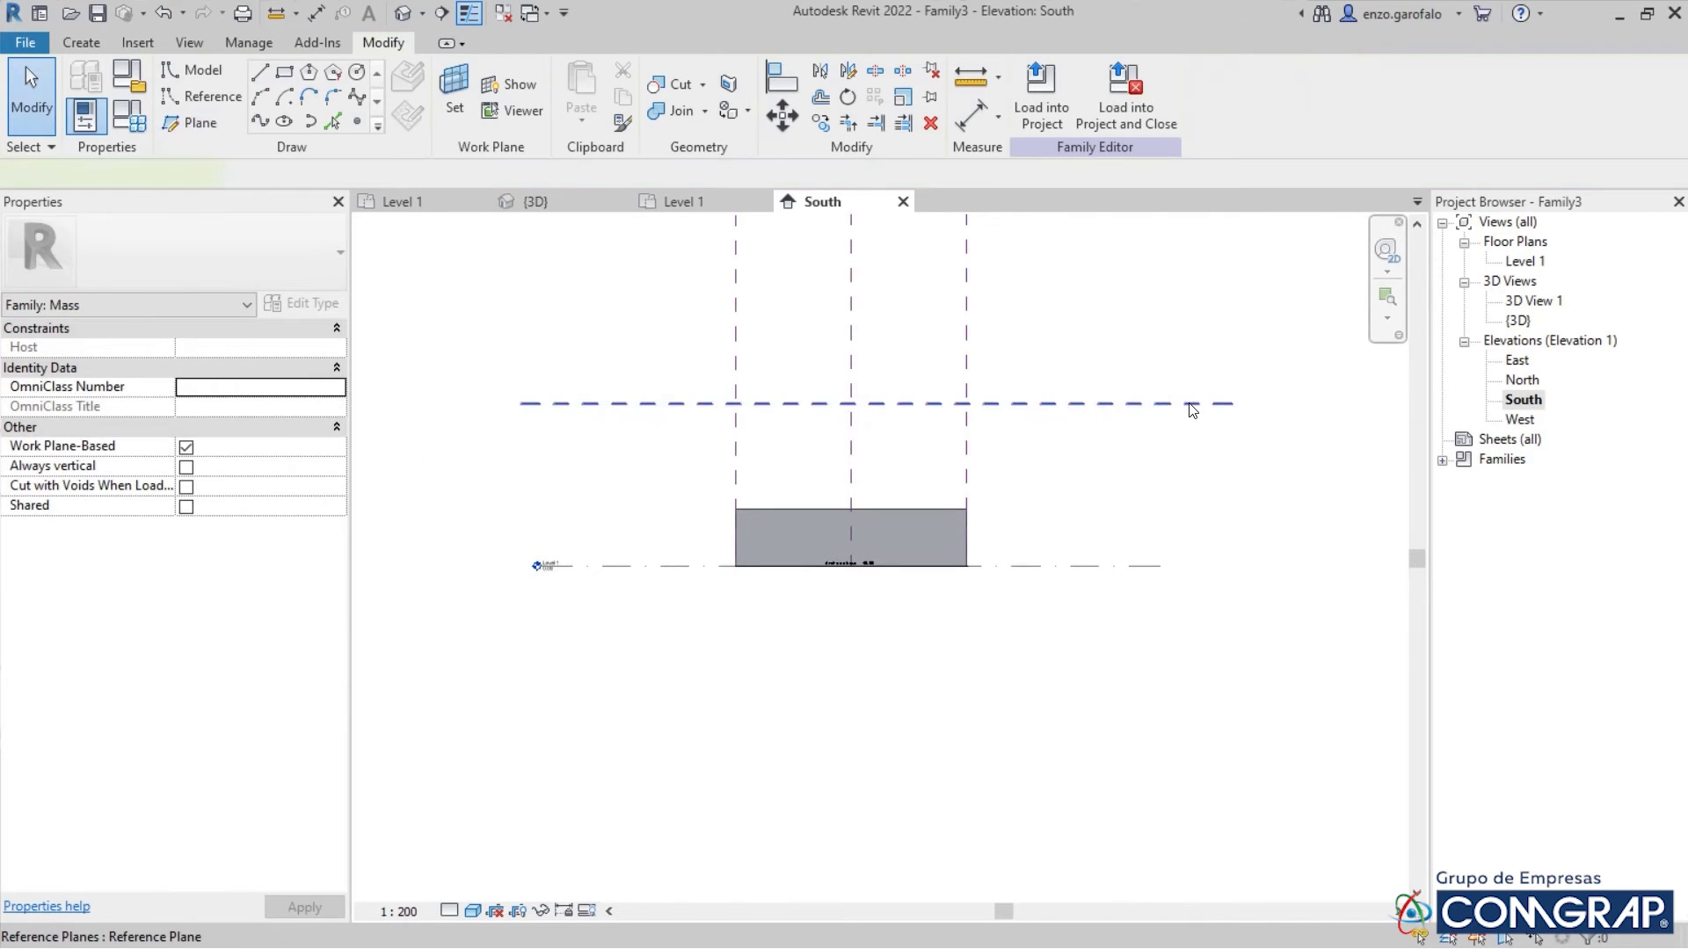
Name the new horizontal reference plane above the mass Altura comercial
left_click(1190, 404)
left_click(1194, 393)
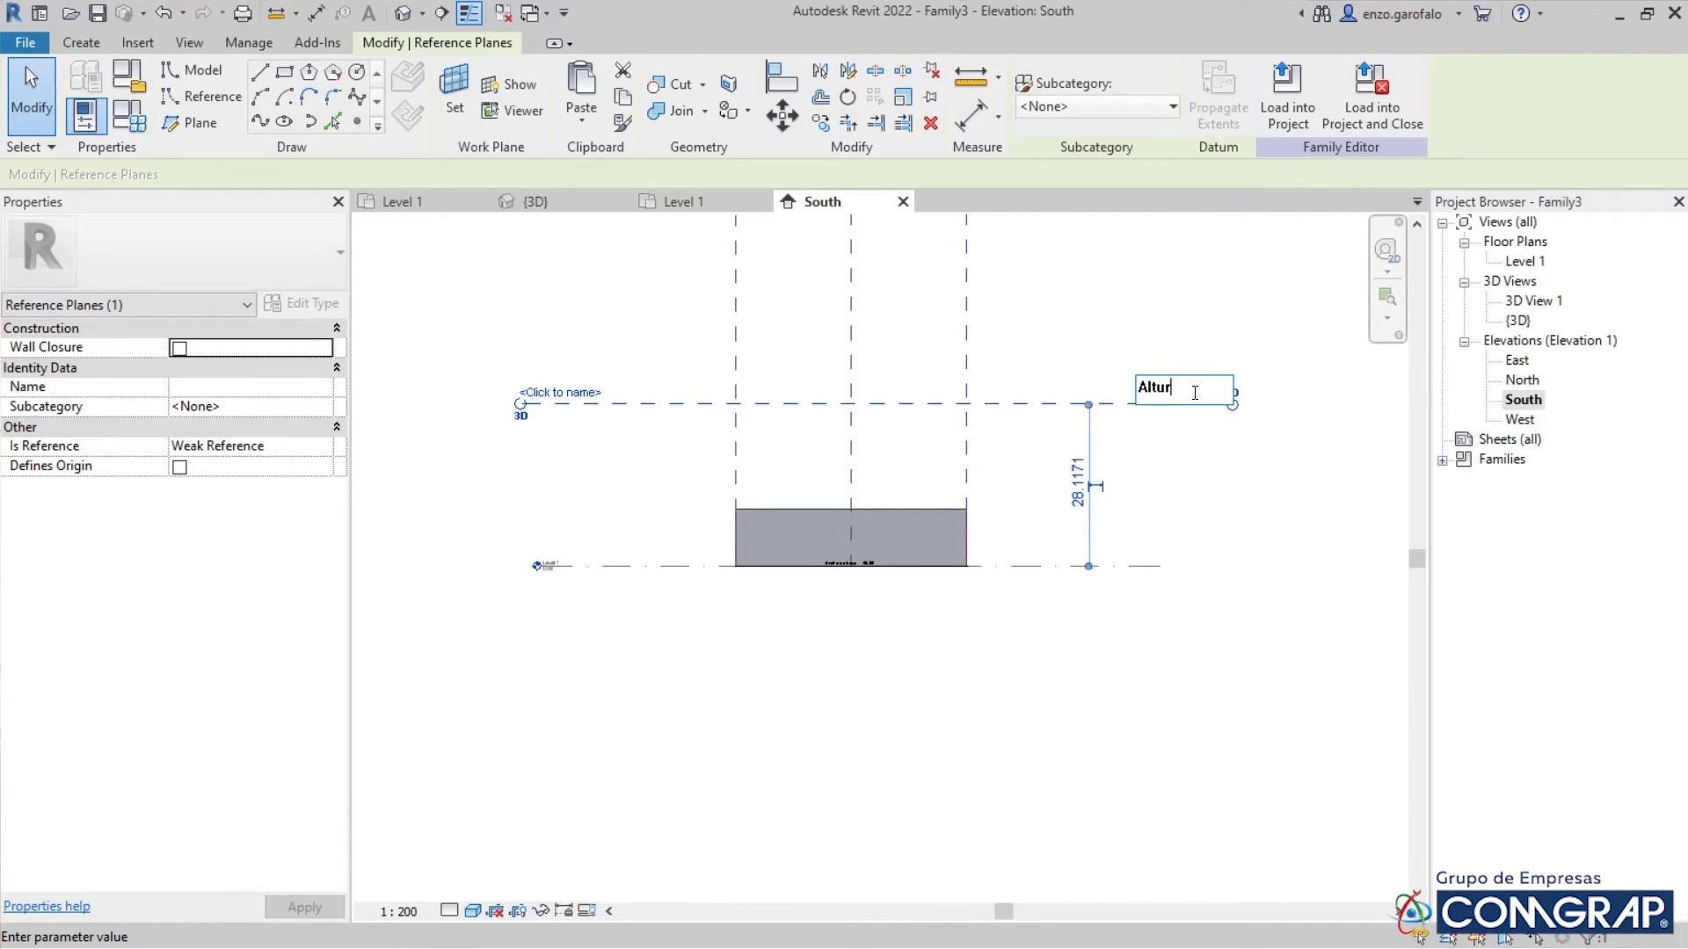
type("Altura comercial")
key("Return")
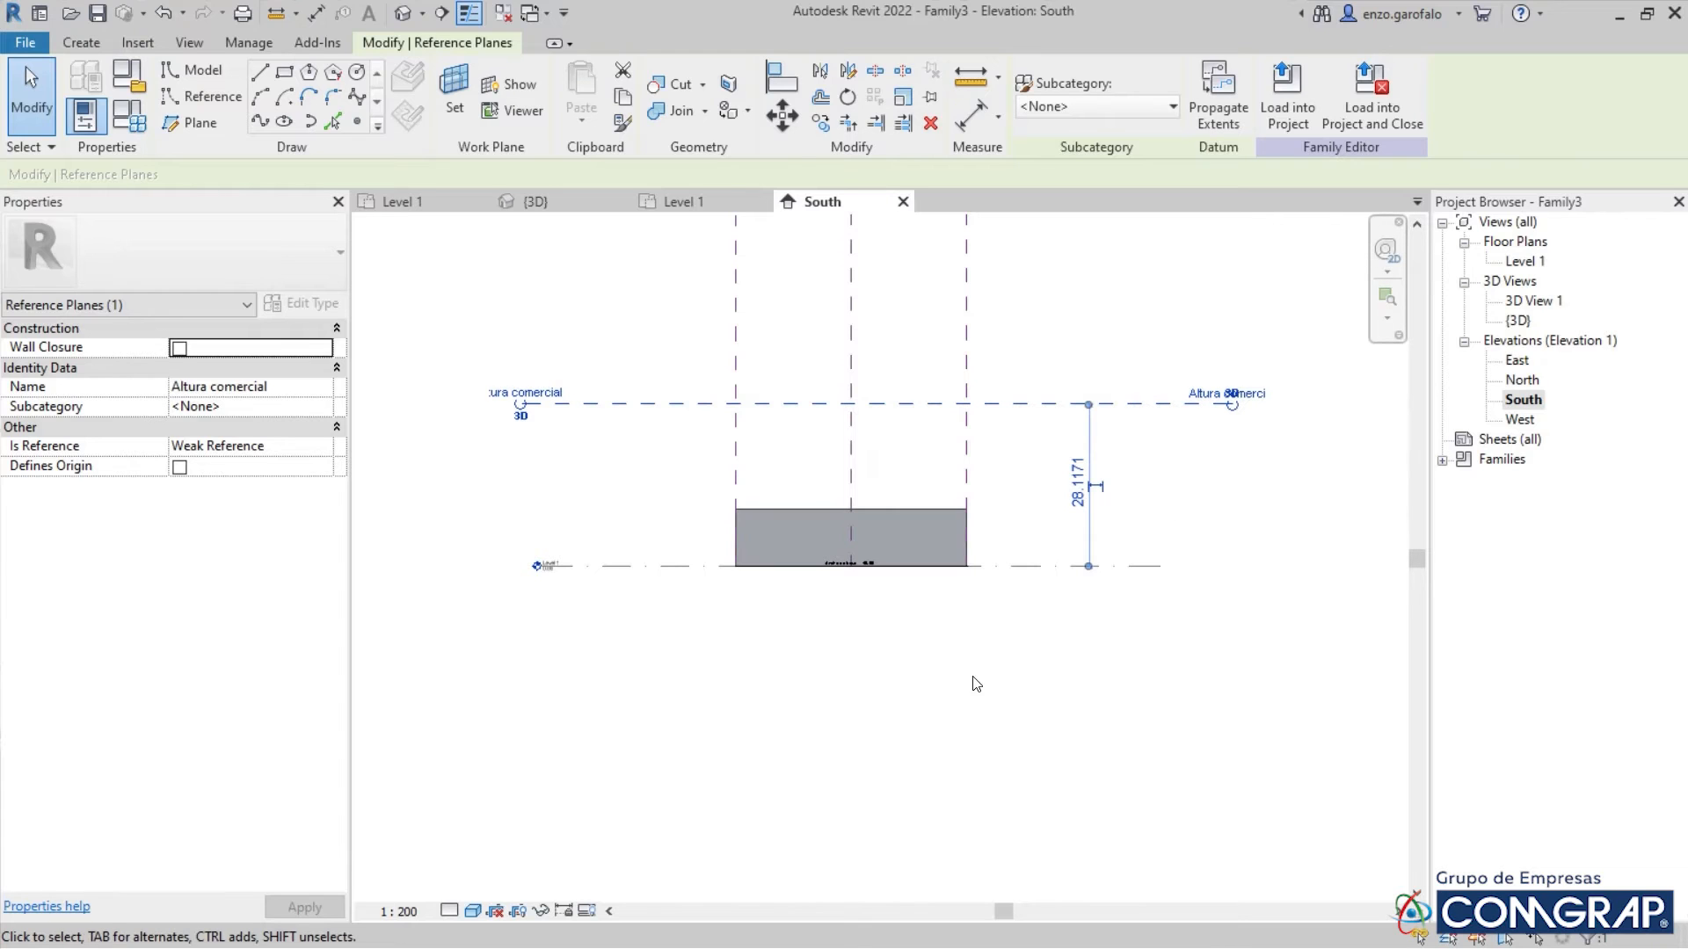
Draw a horizontal reference plane about 15 m below Level 1 and name it Profundidad de sótanos
key("r")
key("p")
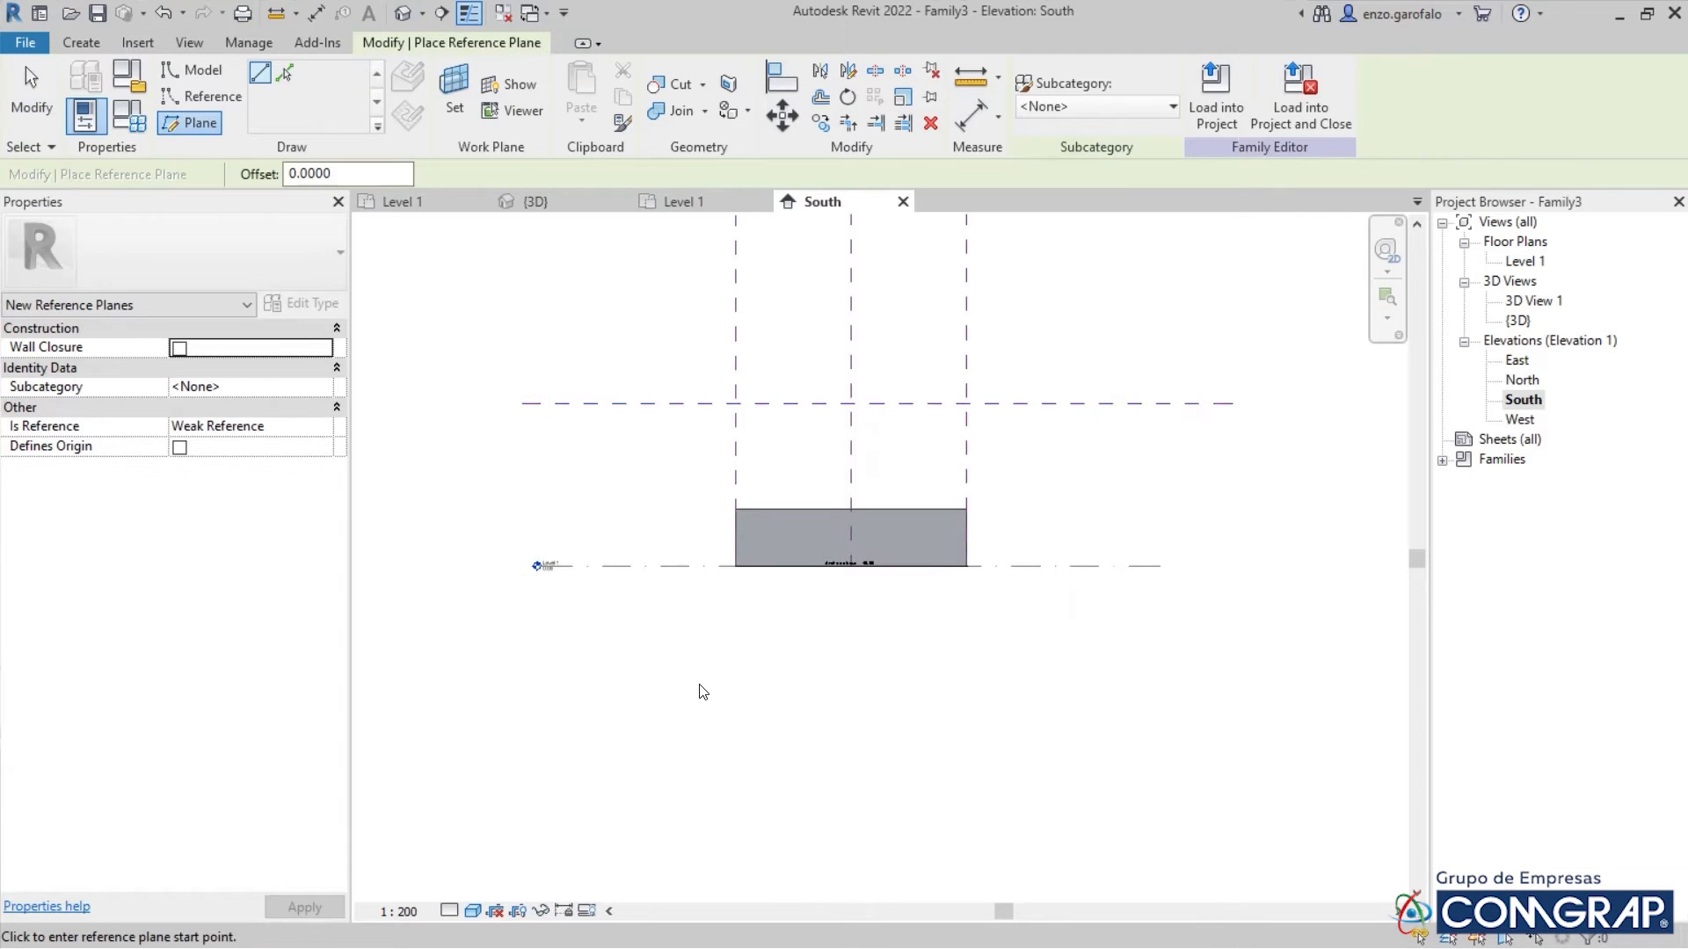
left_click(504, 651)
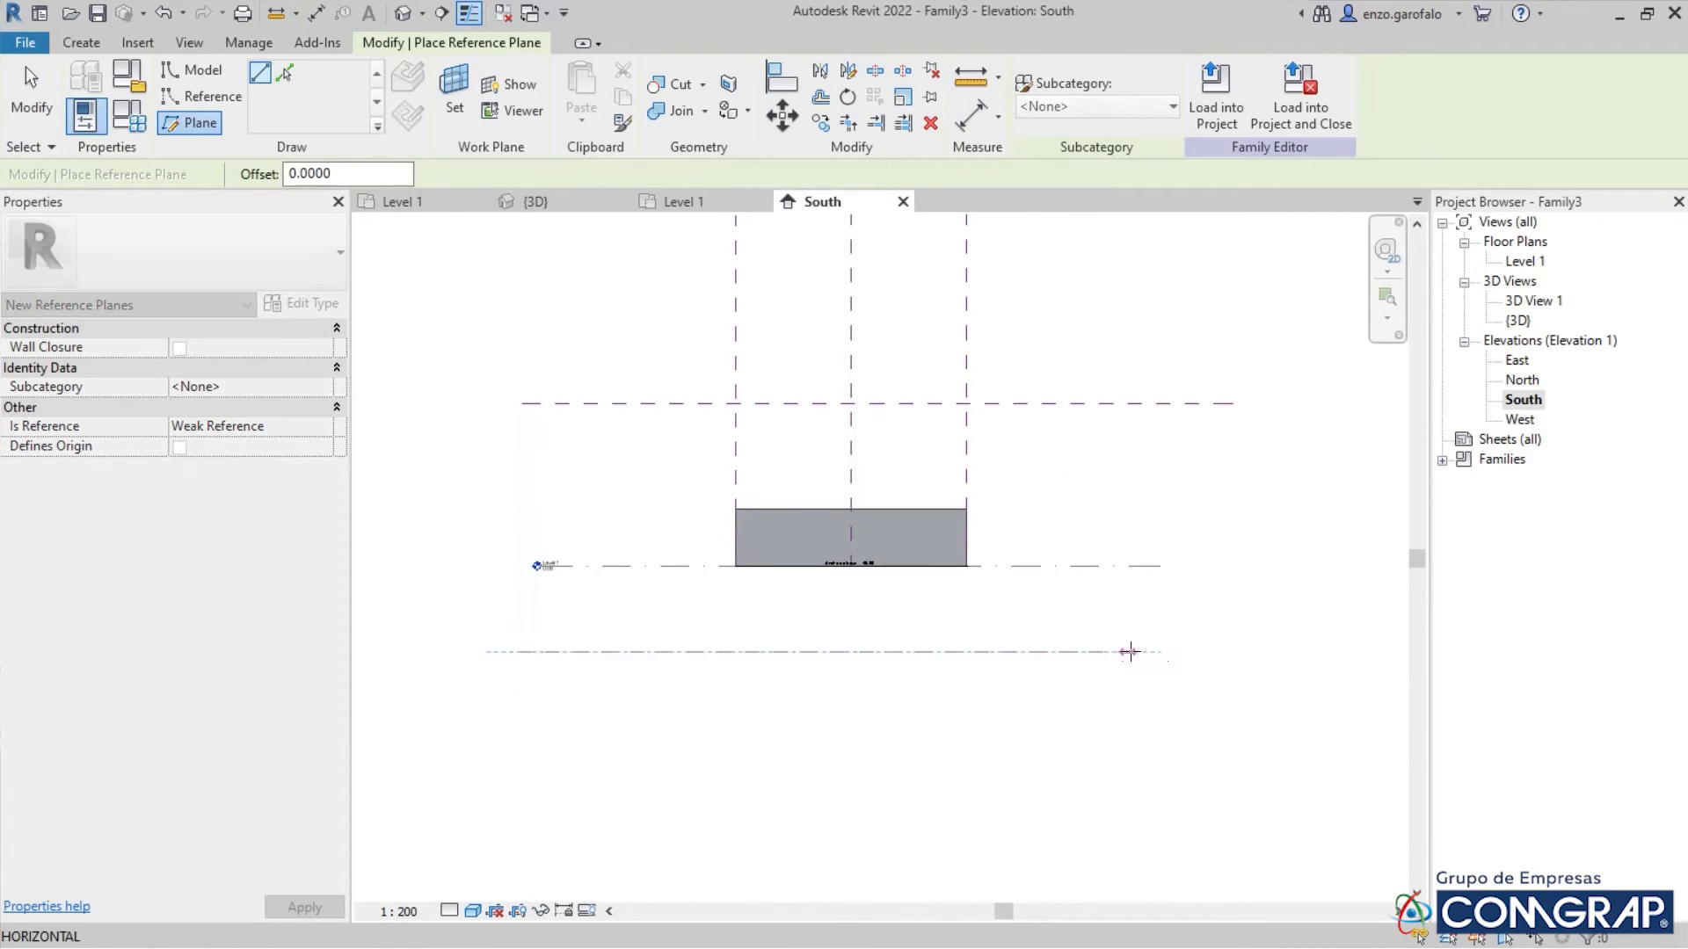
left_click(1229, 650)
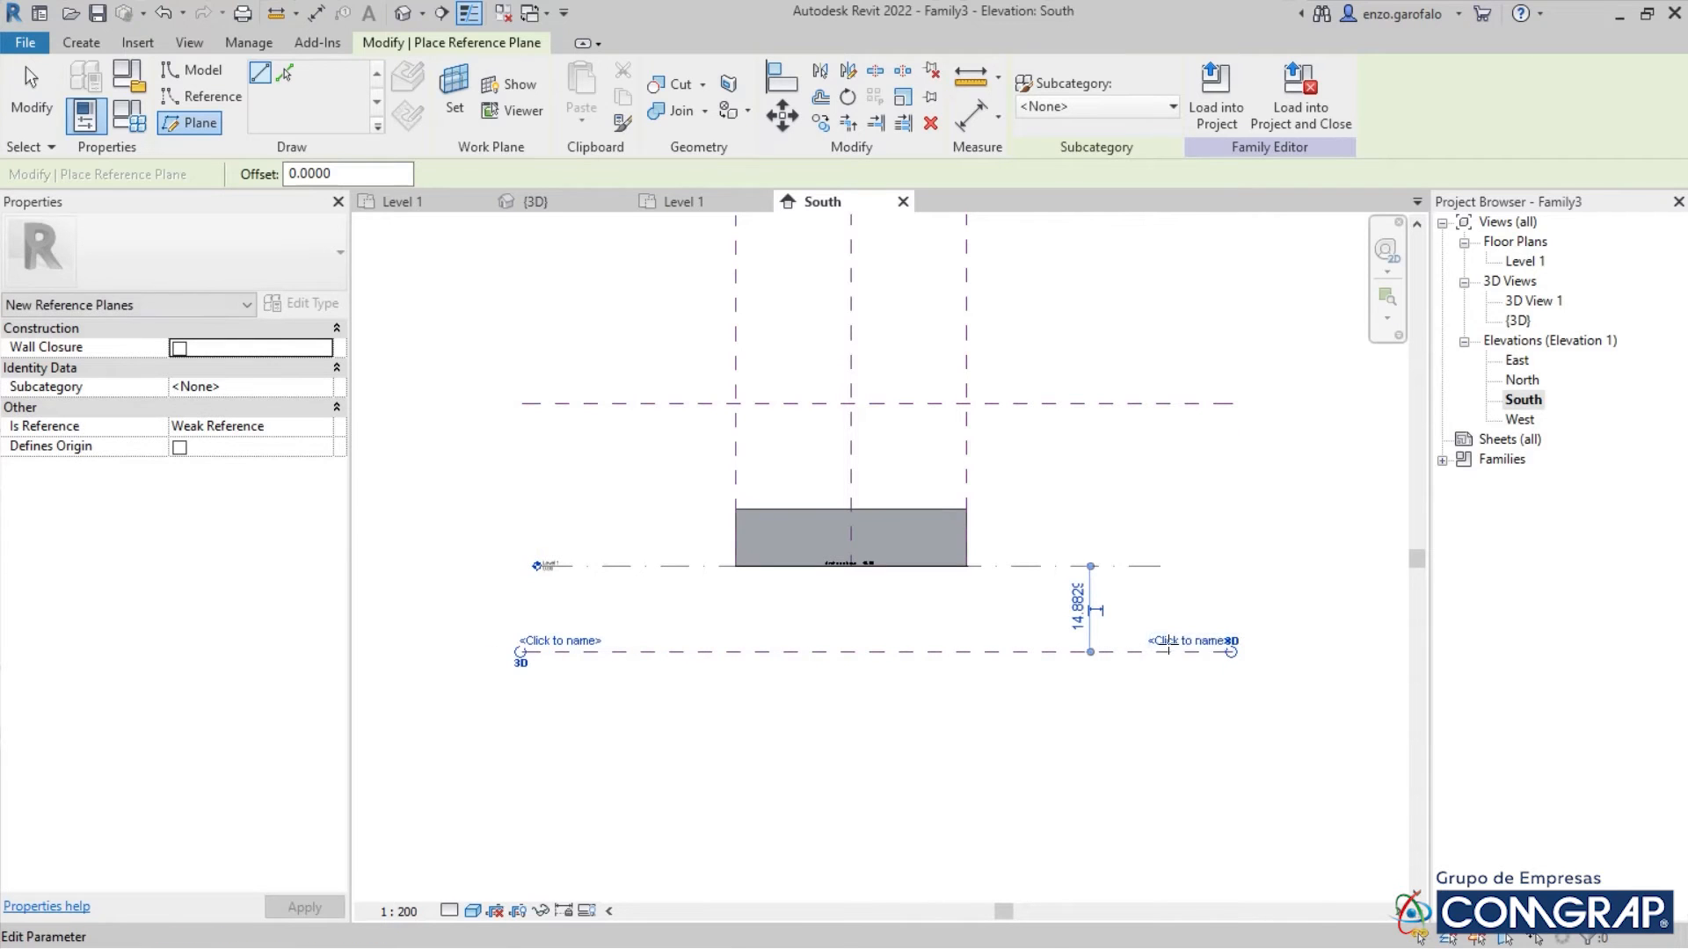
left_click(1177, 633)
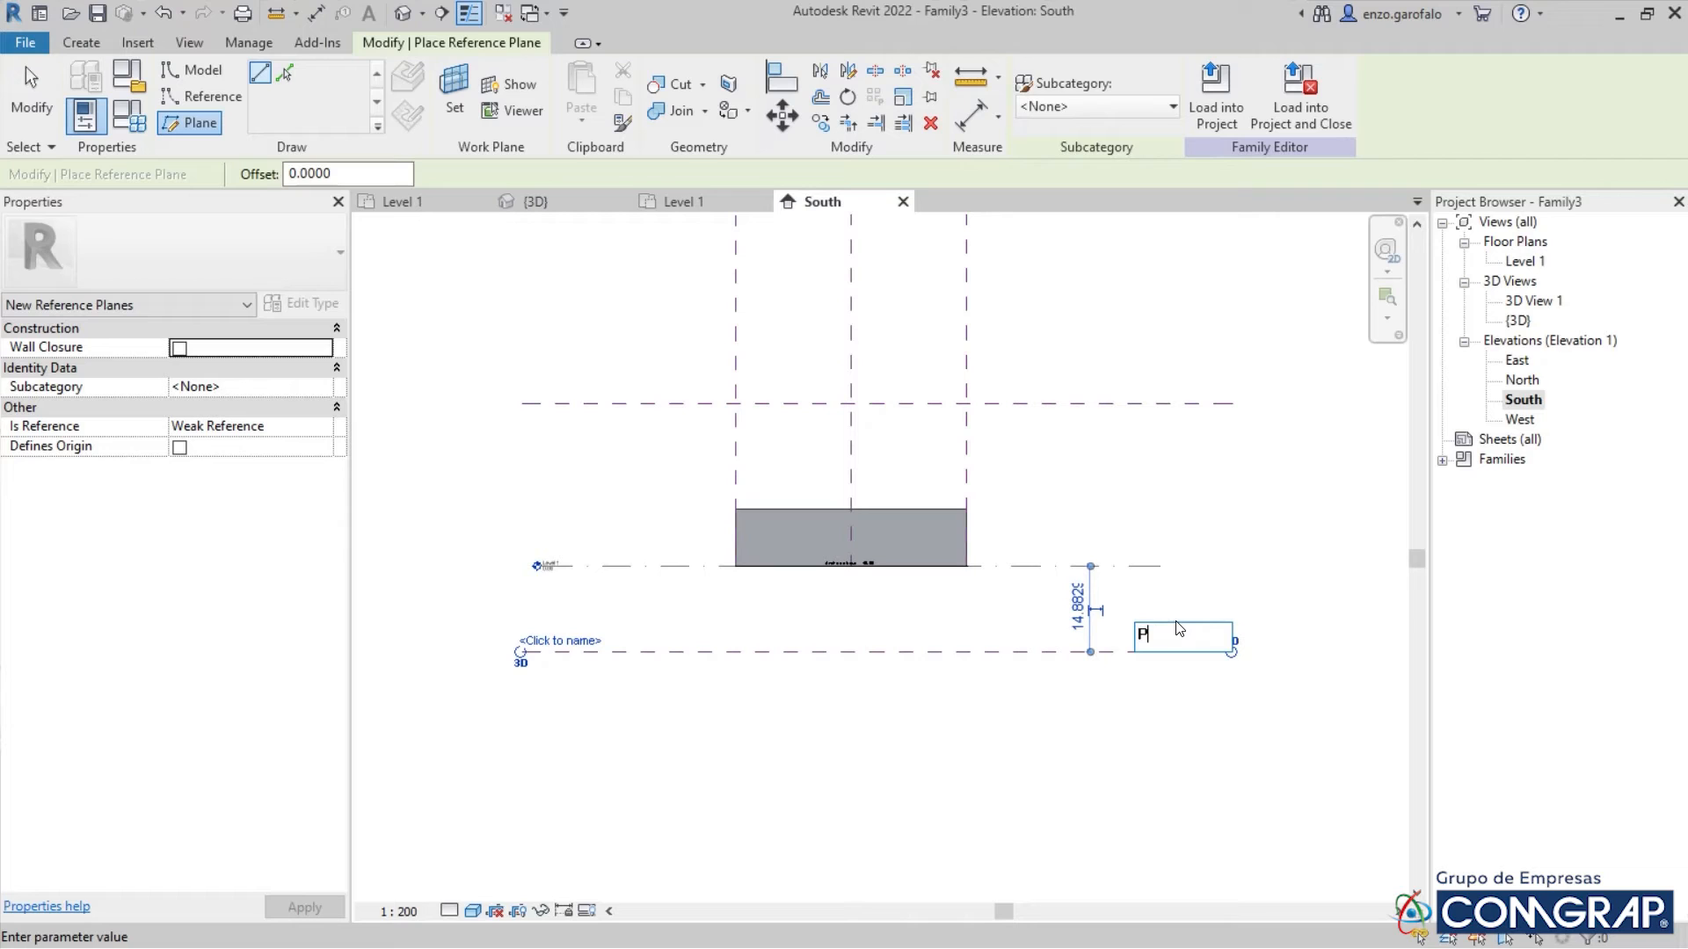
type("Profundidad de sotanos")
key("Return")
Draw a horizontal reference plane 88 m above the Altura comercial plane, name it Altura residencial, and end the command
scroll(1254, 482, "down", 2)
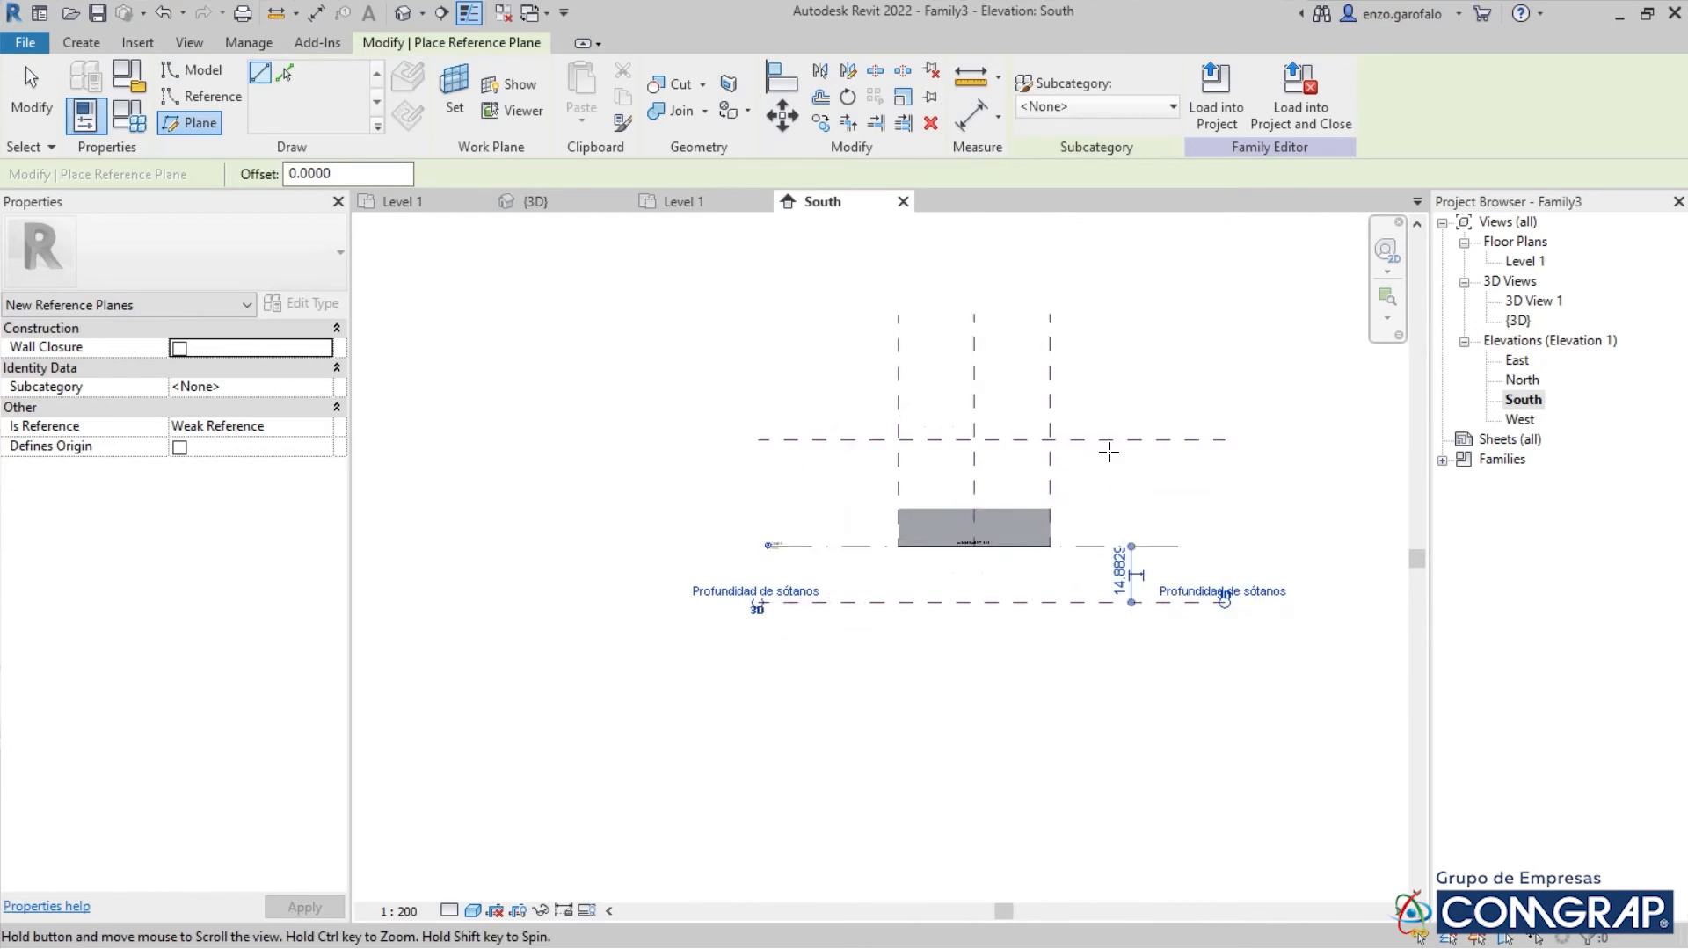
middle_click_drag(1055, 365, 968, 629)
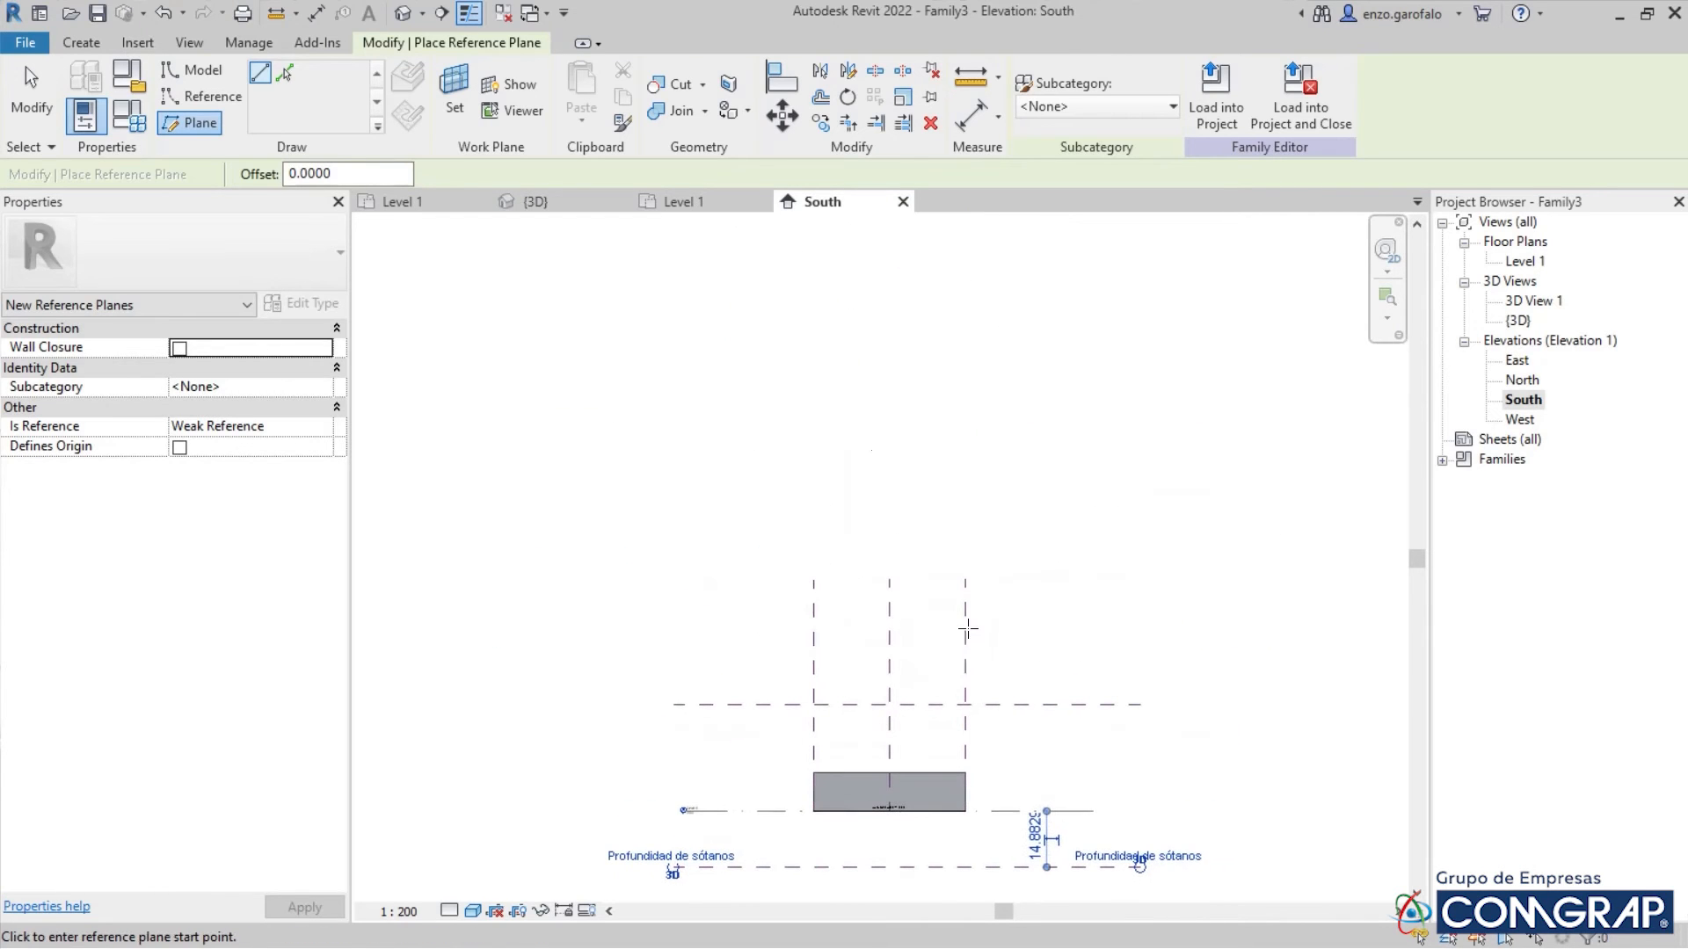
left_click(666, 370)
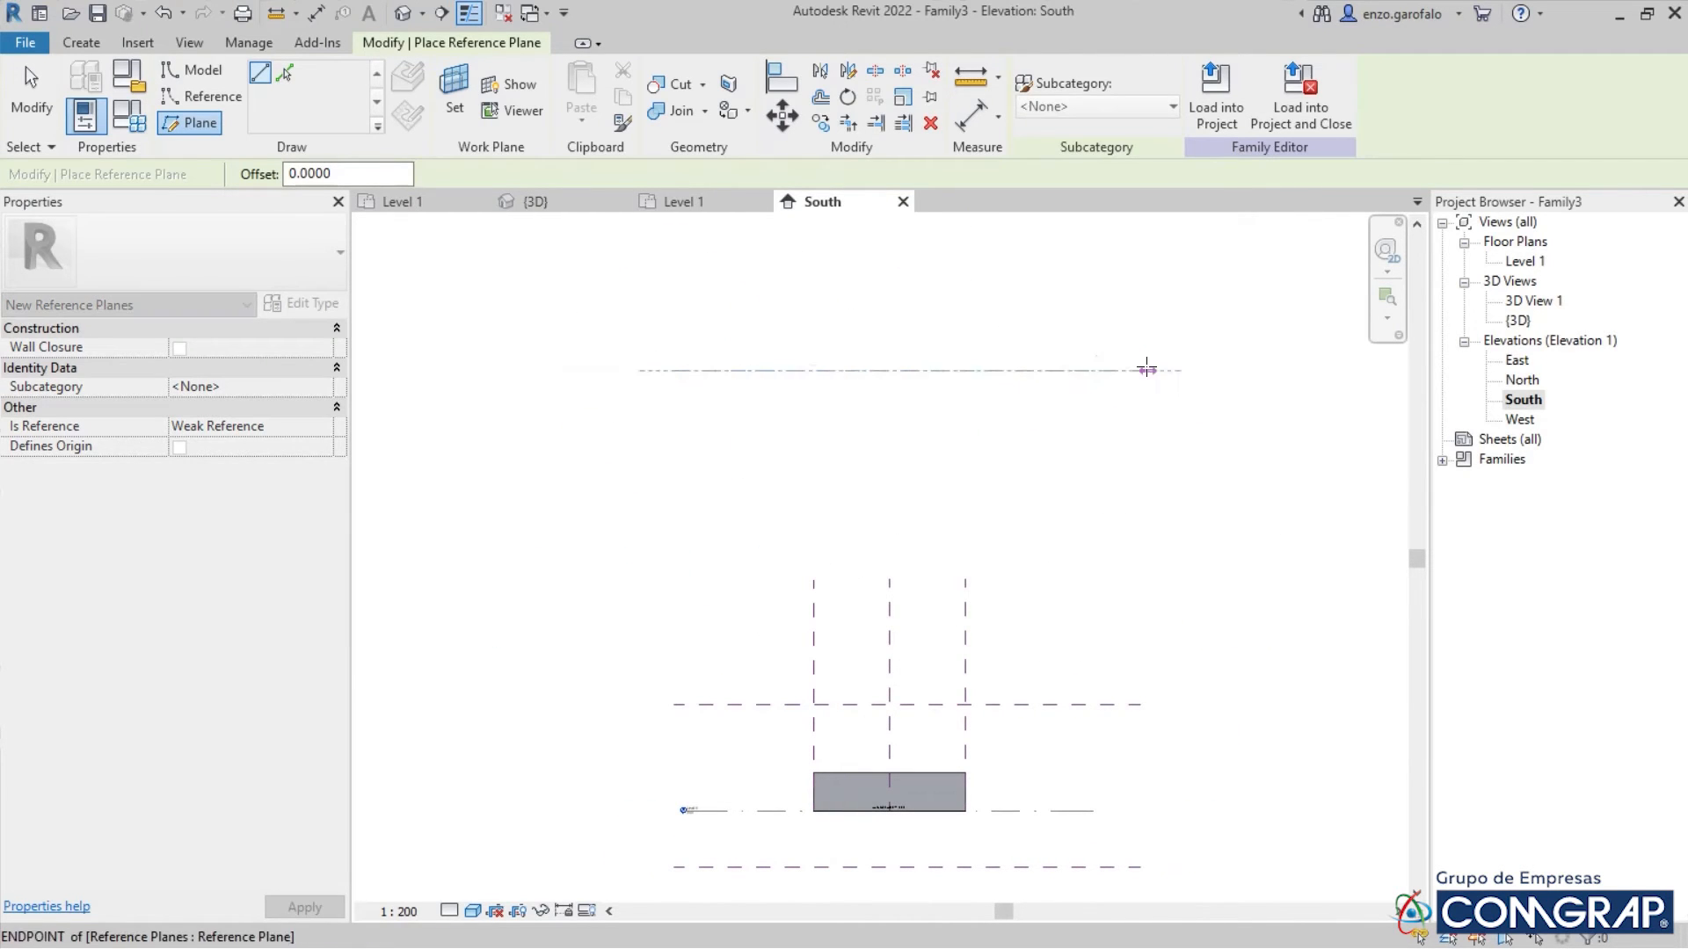
left_click(1146, 370)
left_click(1141, 360)
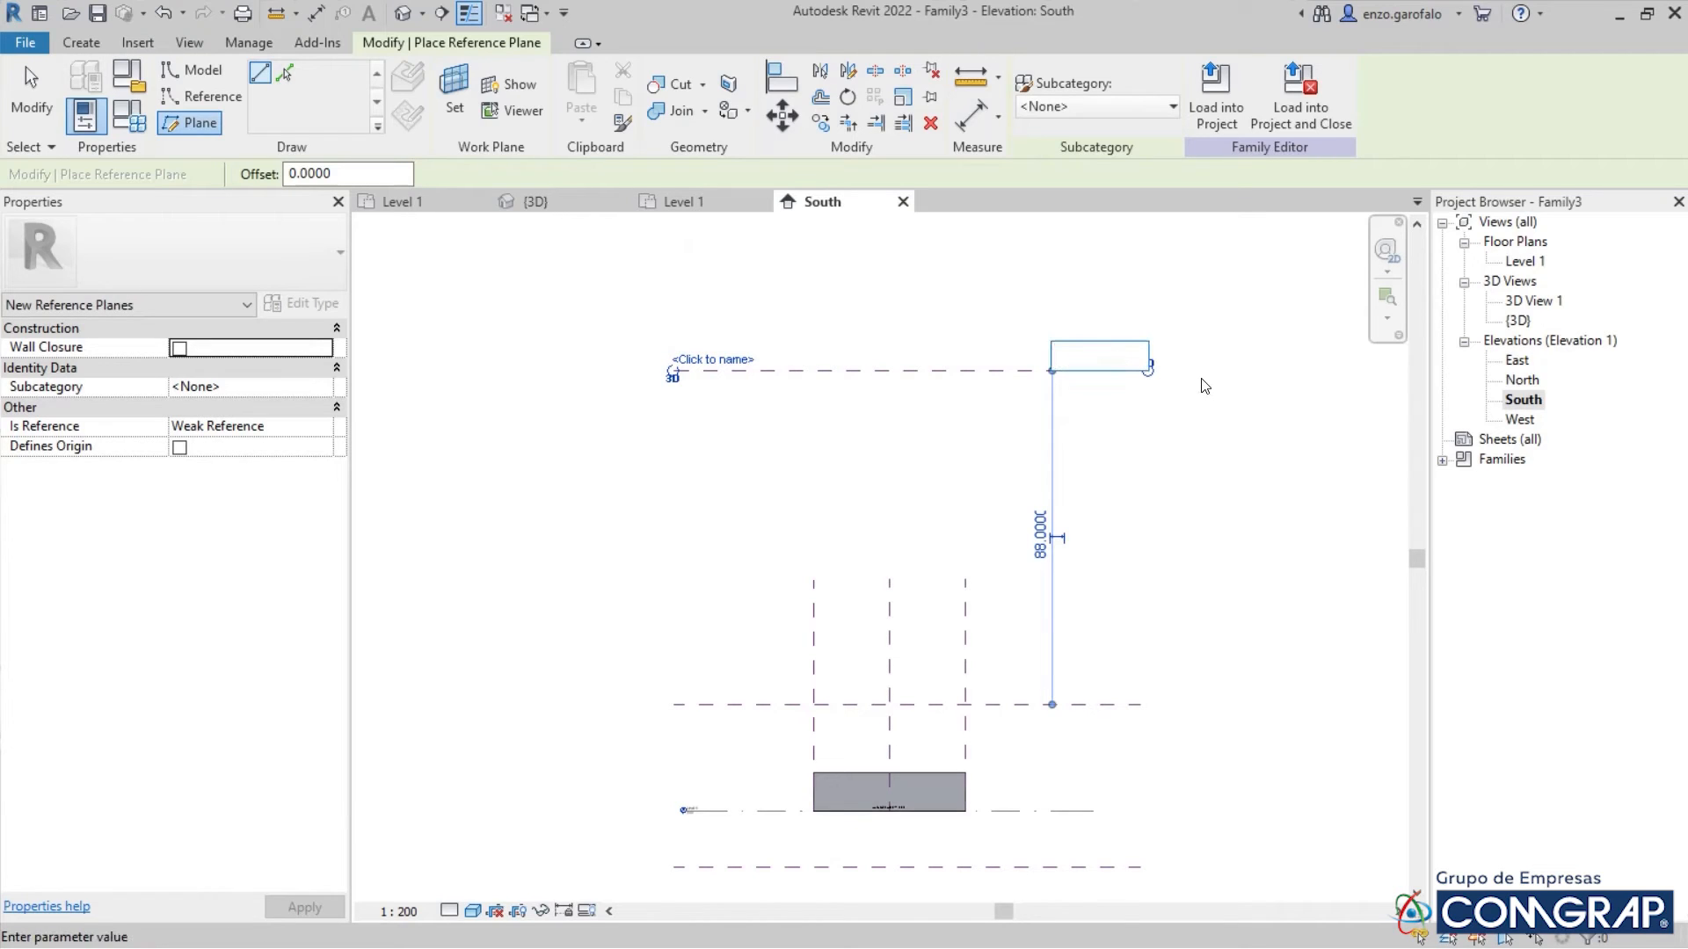
type("Altura residencial")
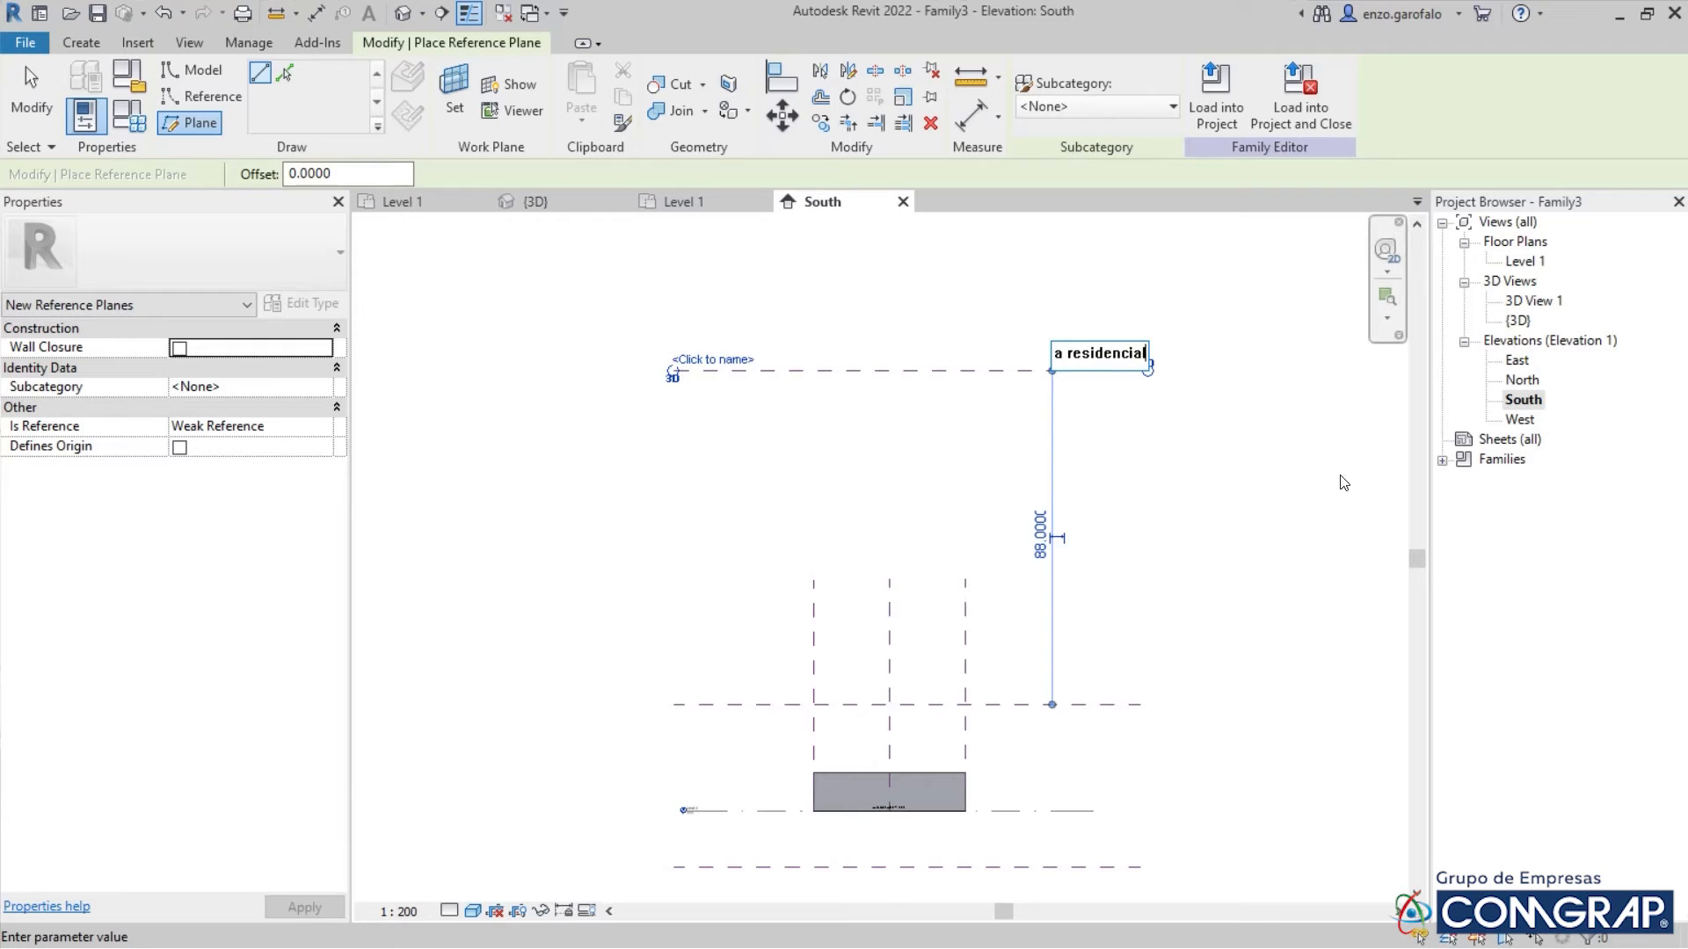
key("Return")
scroll(1145, 429, "down", 2)
key("Escape")
key("Escape")
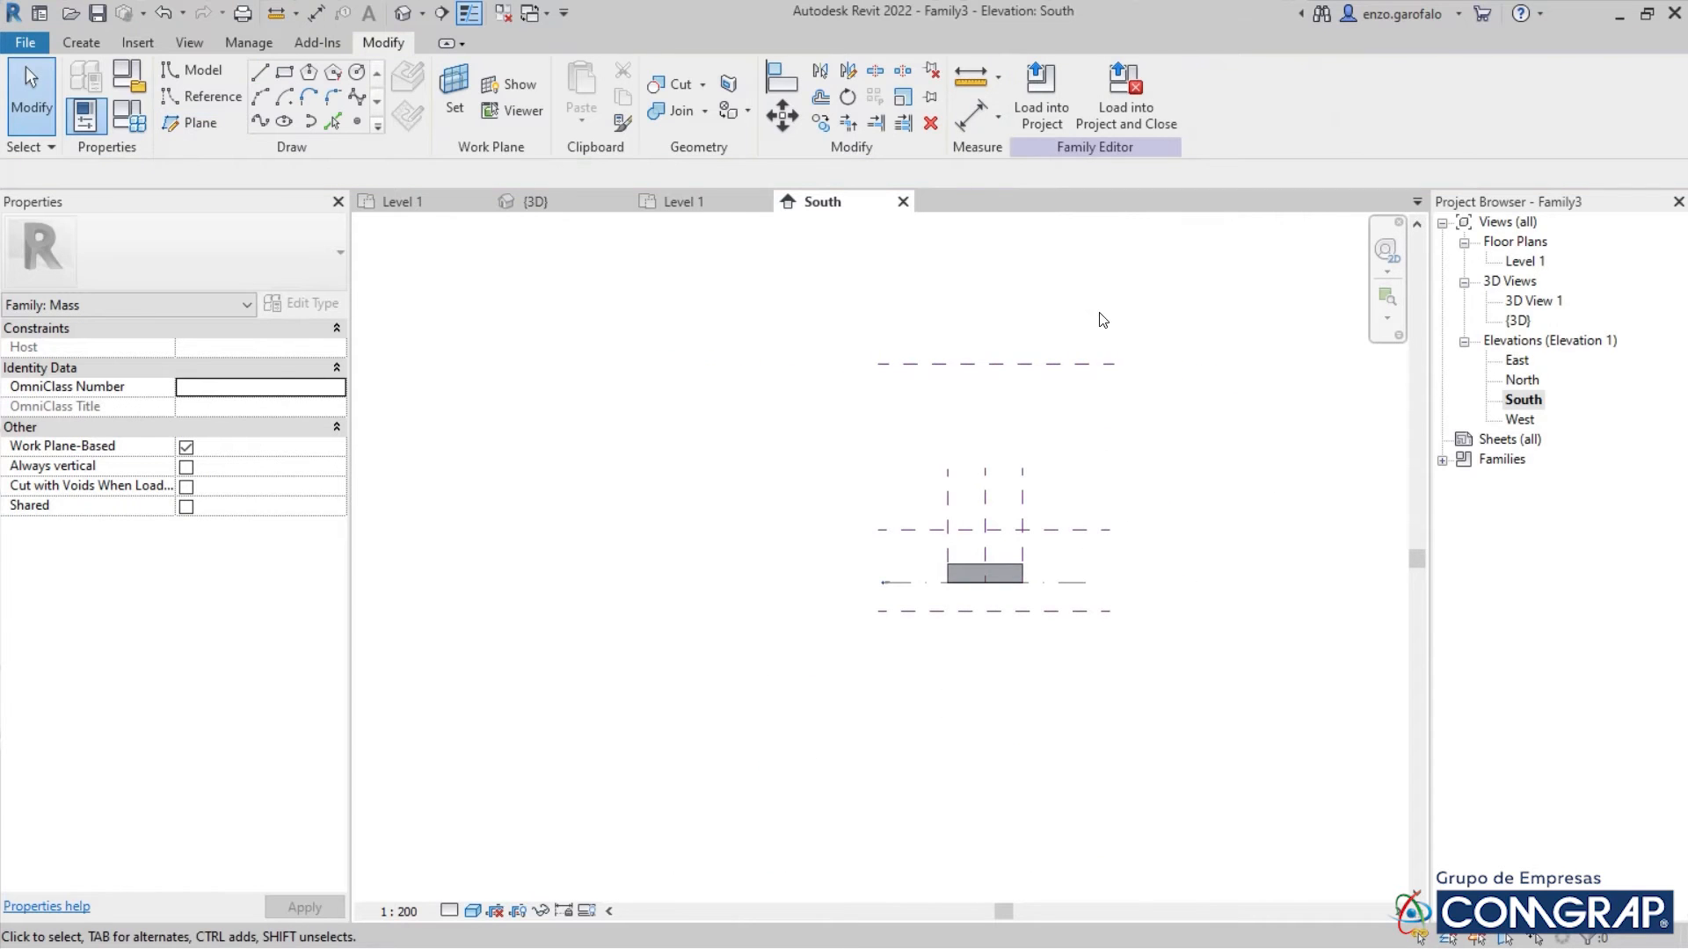
Place an aligned dimension from Level 1 up to the Altura comercial plane, beside the mass
scroll(1090, 564, "up", 3)
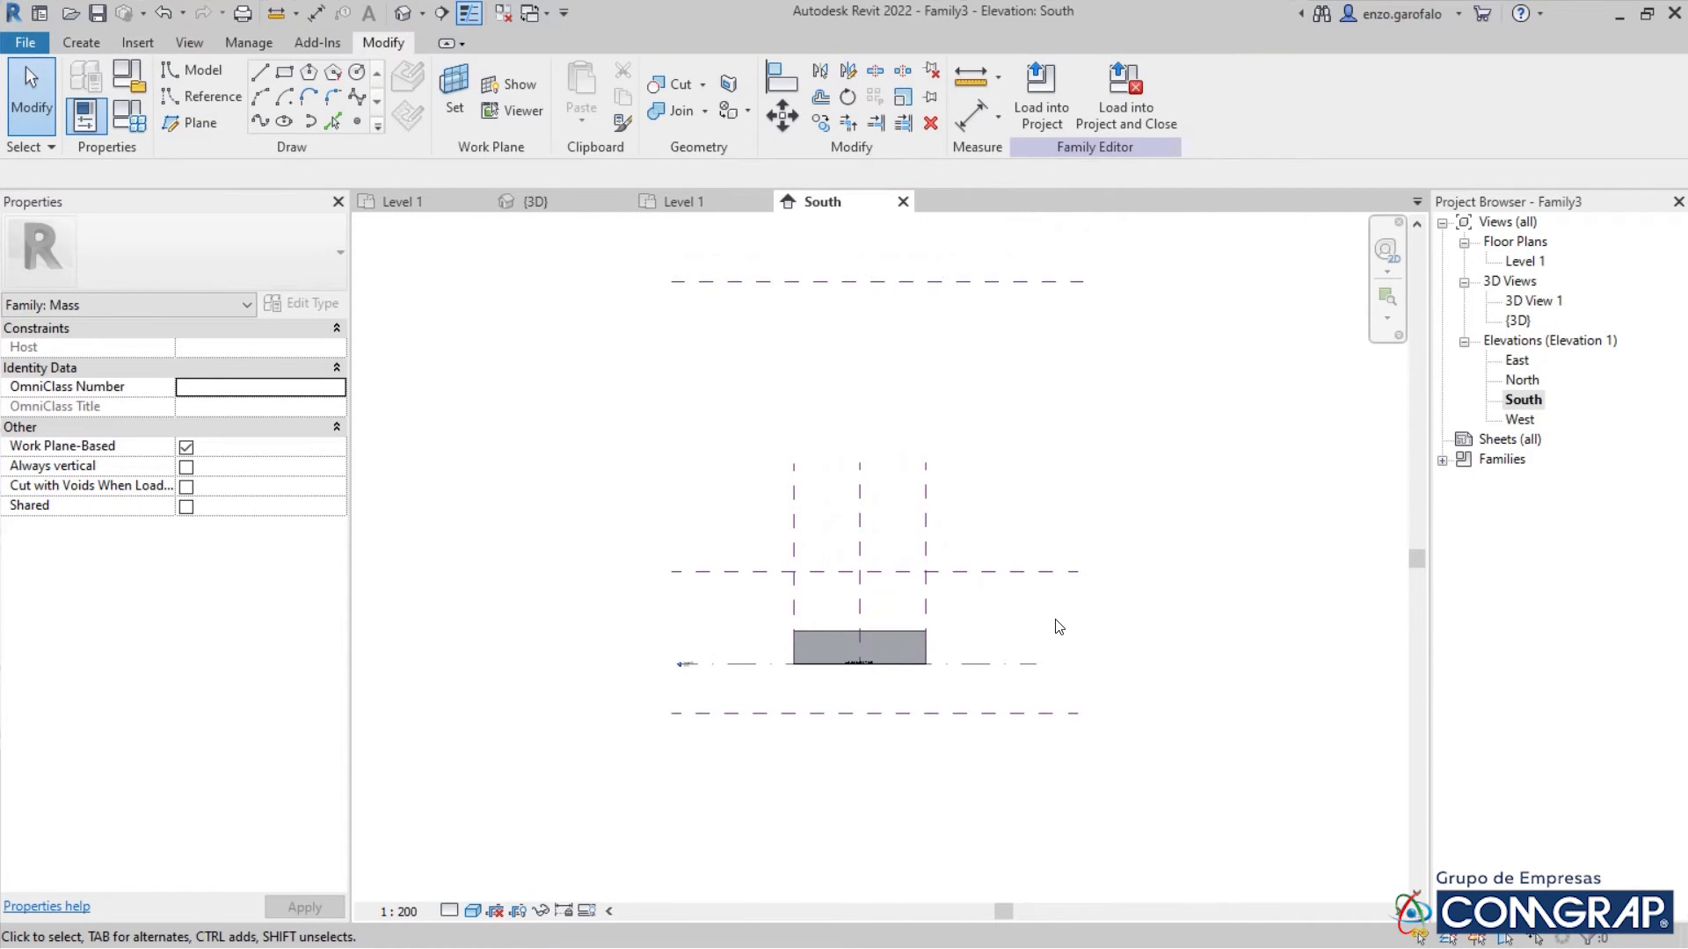
key("d")
key("i")
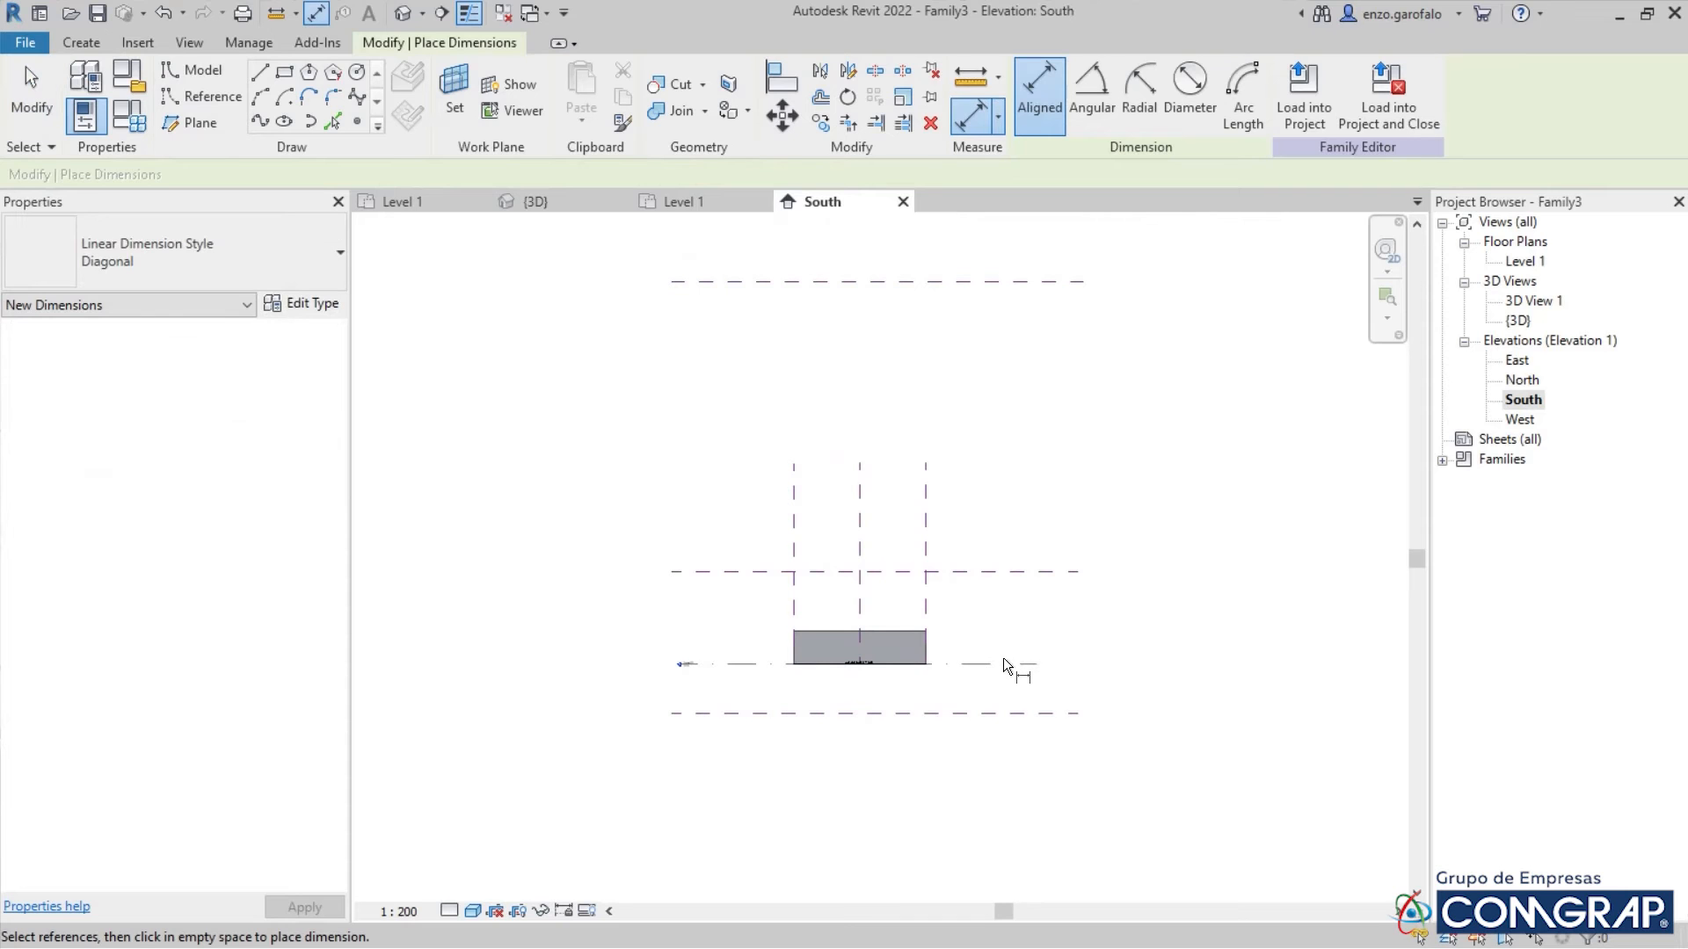
left_click(997, 663)
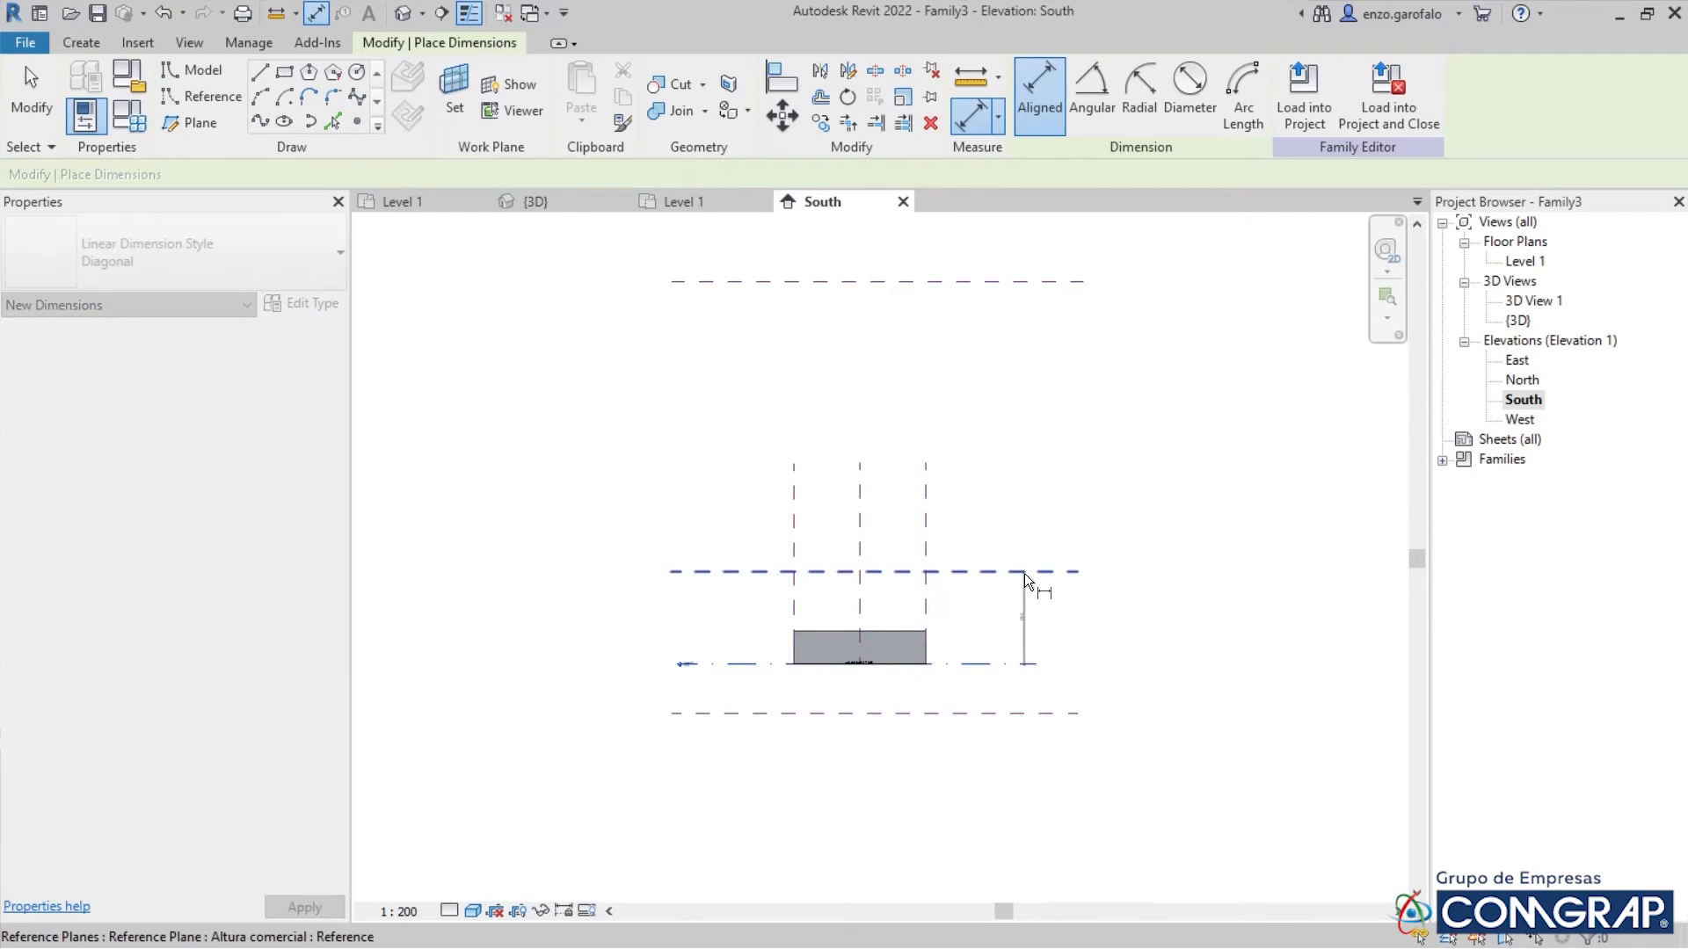
left_click(1025, 573)
left_click(1124, 589)
Dimension from Level 1 down to the Profundidad de sótanos plane, in line with the commercial height dimension
scroll(1132, 614, "up", 2)
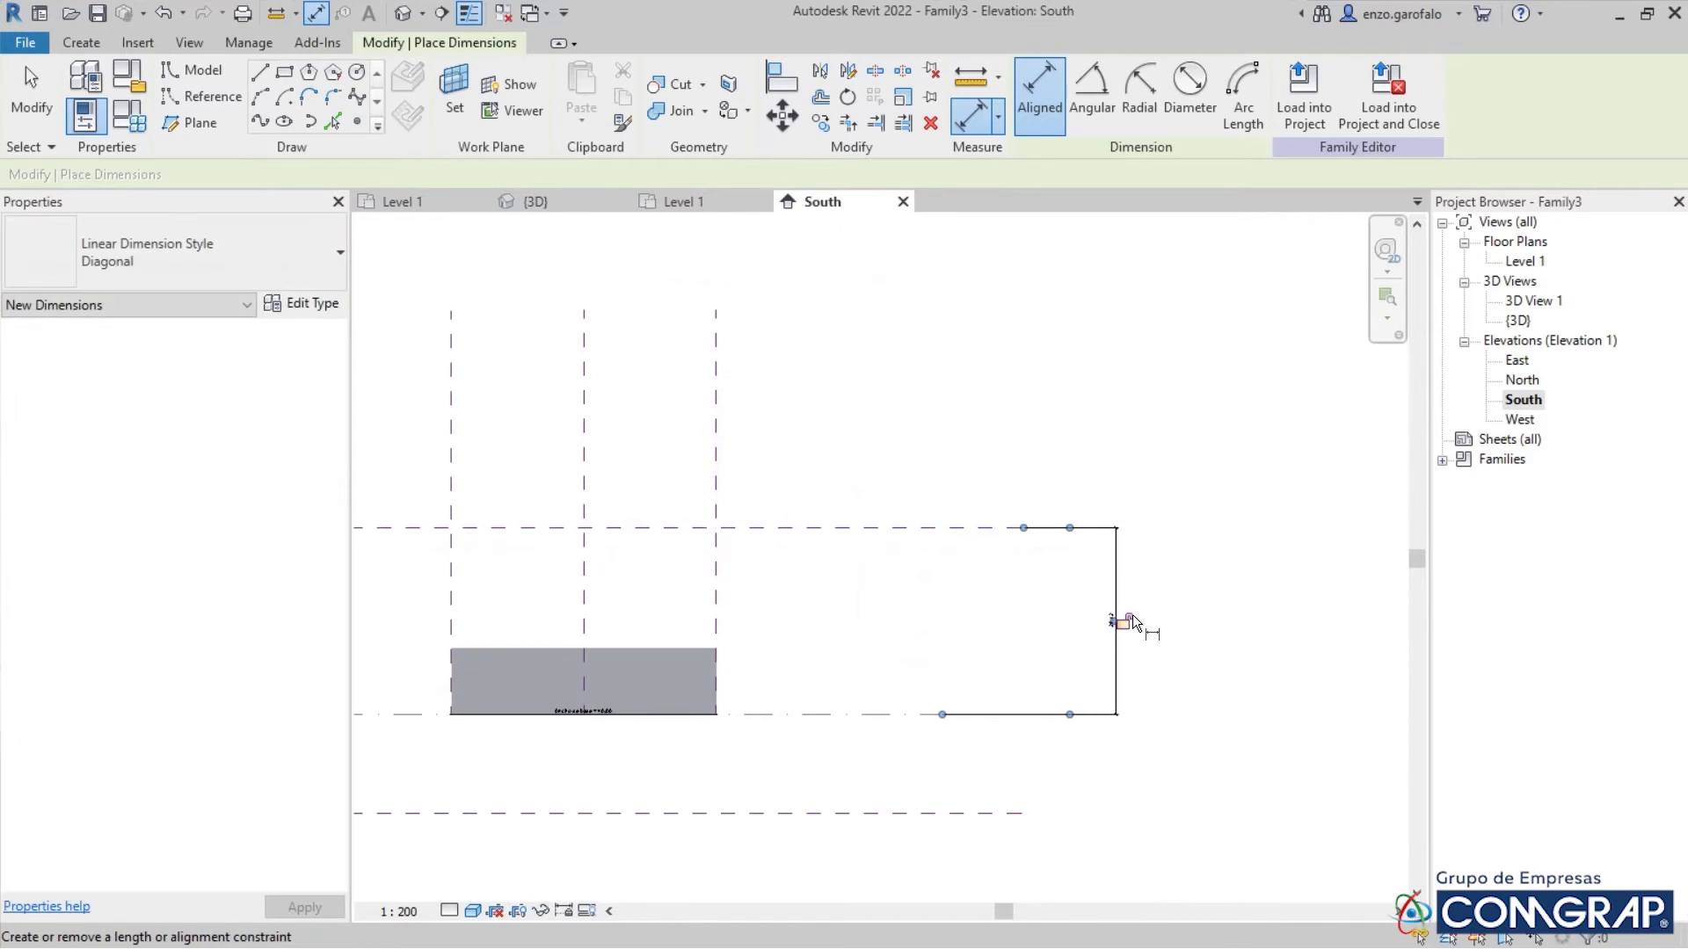
left_click(907, 715)
left_click(936, 812)
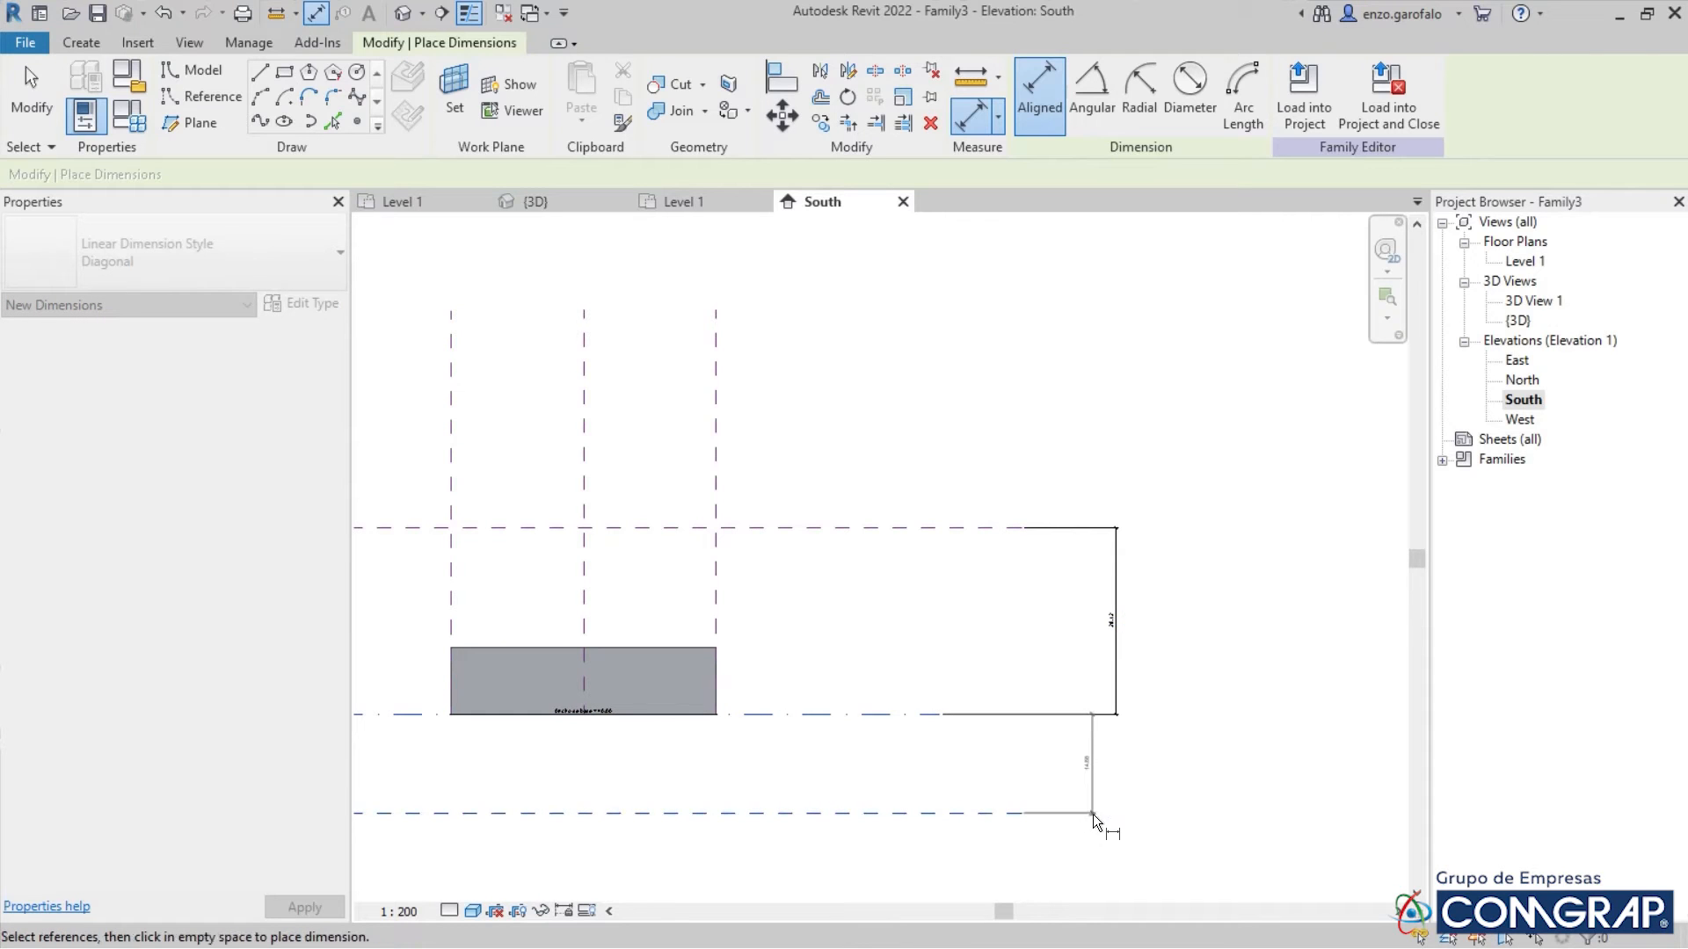
left_click(1116, 674)
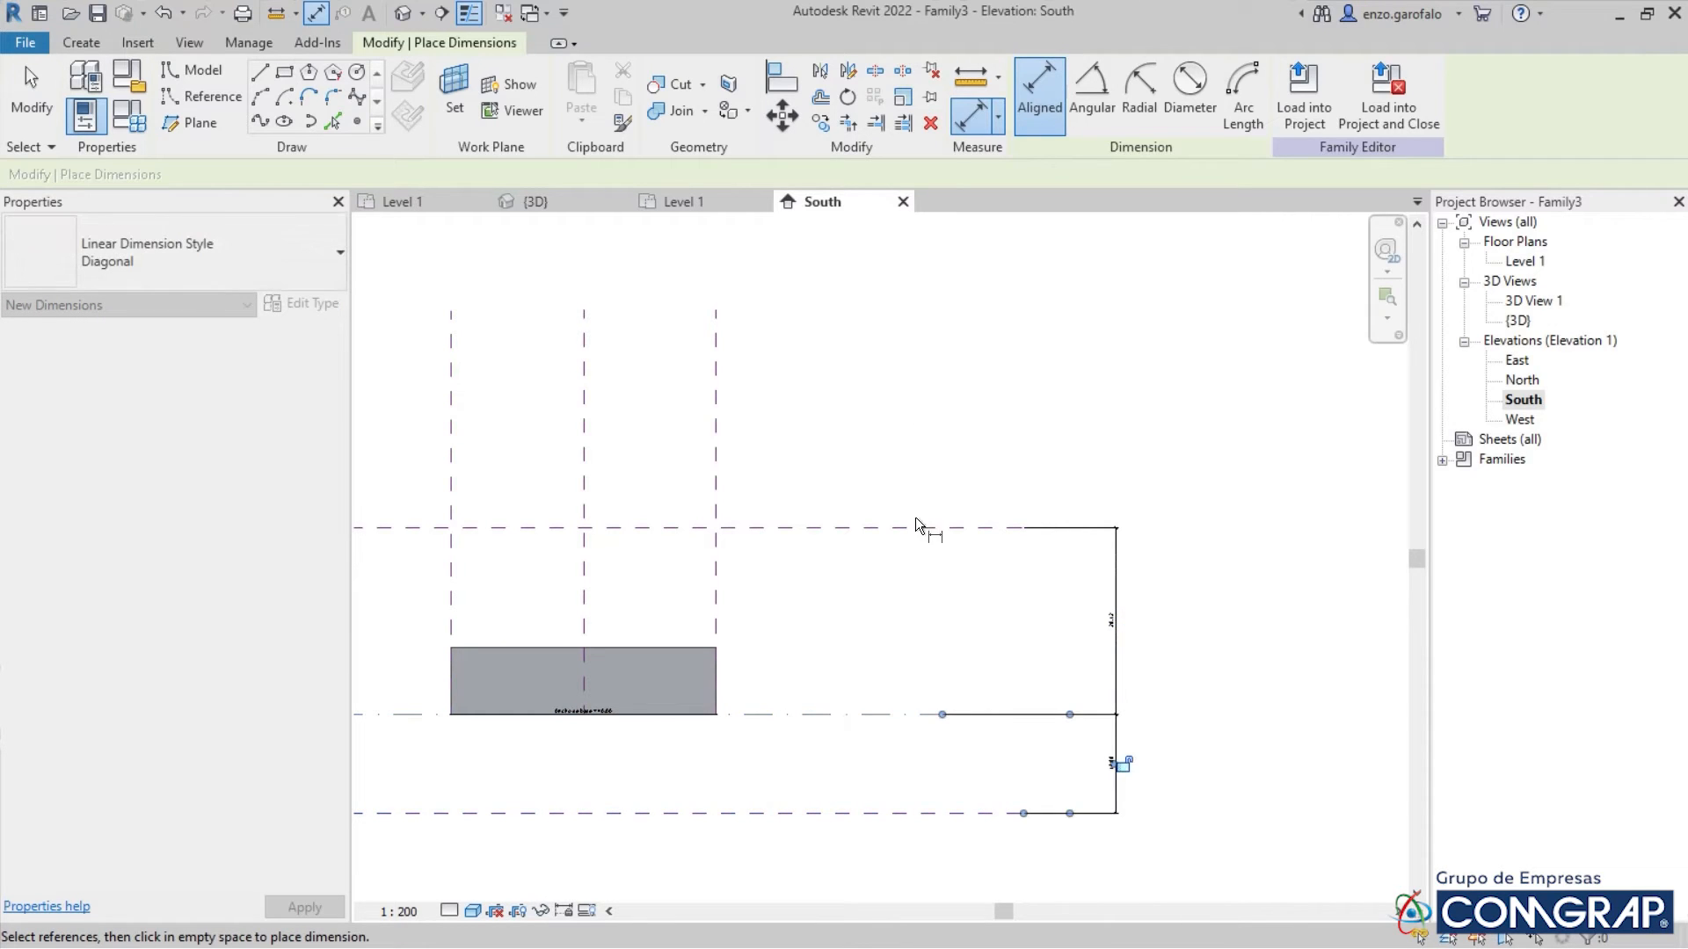
Dimension from the Altura comercial plane to the Altura residencial plane in the same line, and end the dimension command
left_click(936, 527)
middle_click_drag(975, 478, 976, 846)
left_click(959, 310)
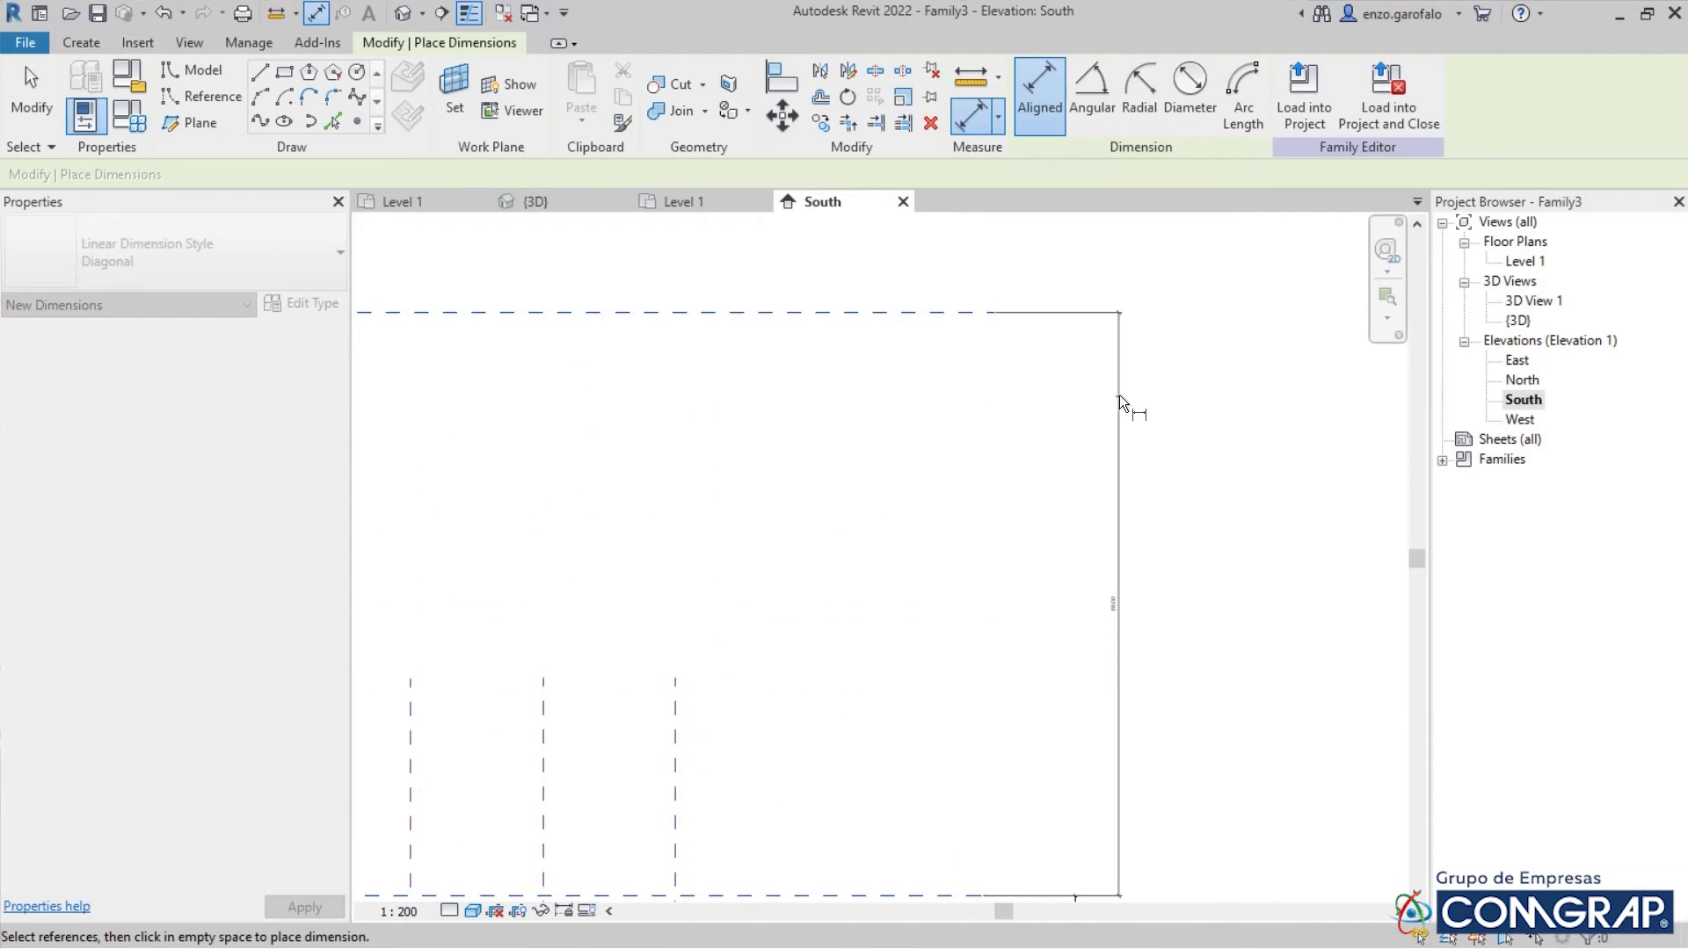
scroll(1118, 396, "down", 1)
left_click(1087, 801)
middle_click_drag(1149, 739, 1061, 395)
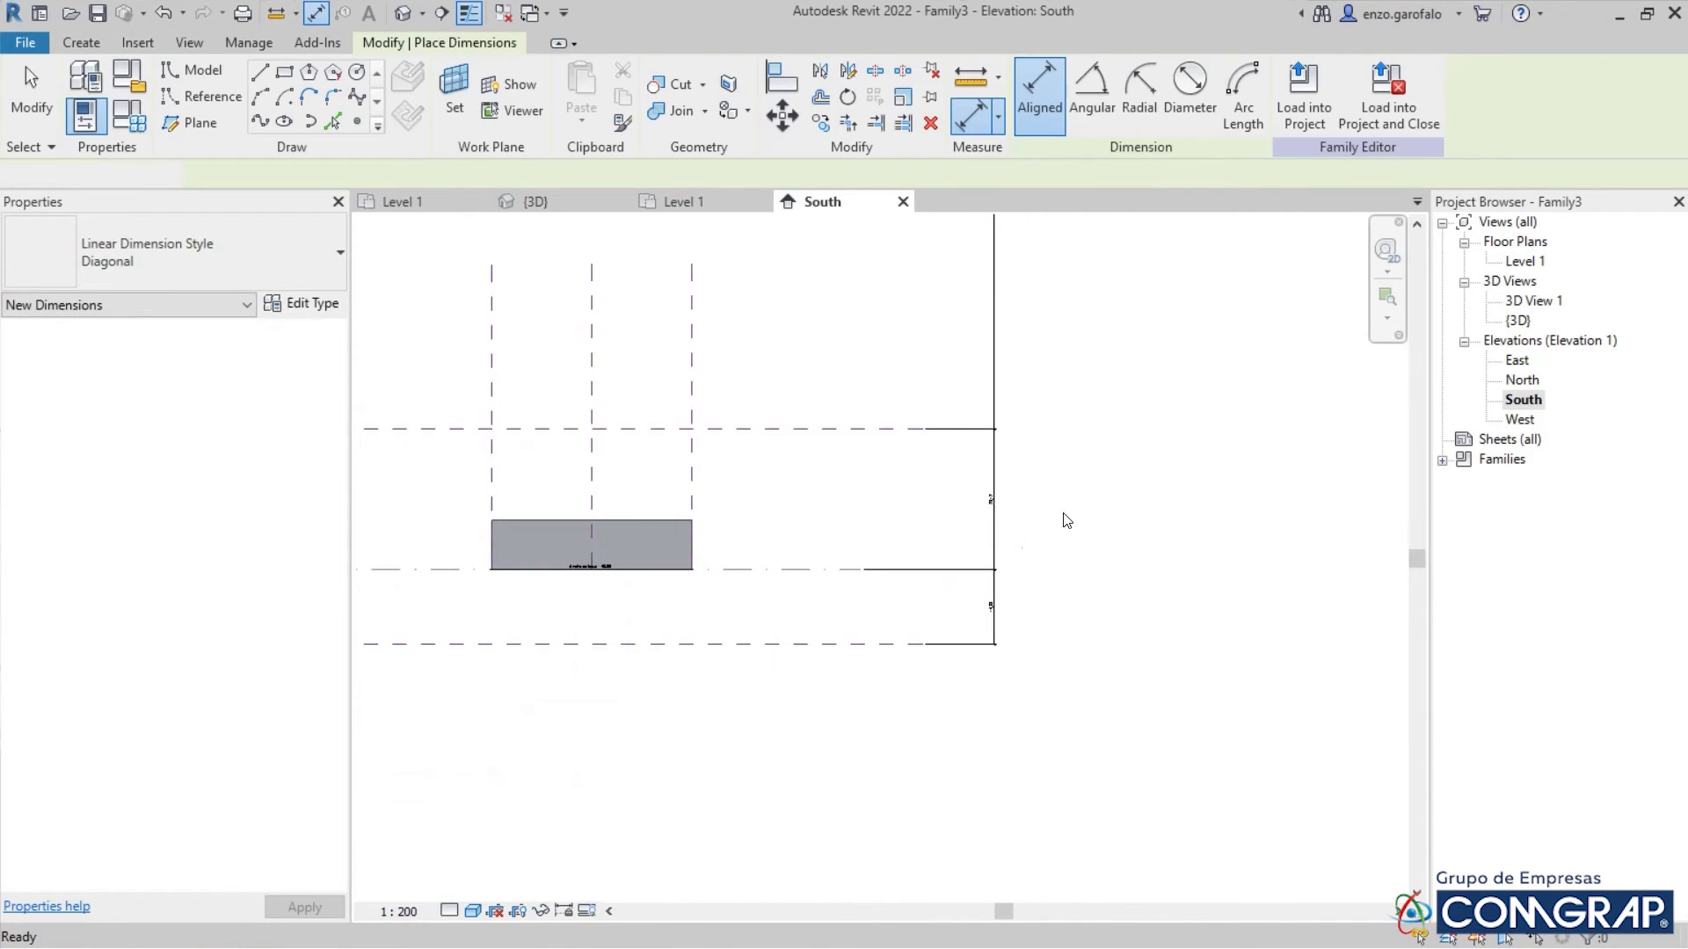
key("Escape")
key("Escape")
Label the dimension below Level 1 with a new family type parameter named Profundidad de sótanos, grouped under Dimensions
left_click(992, 606)
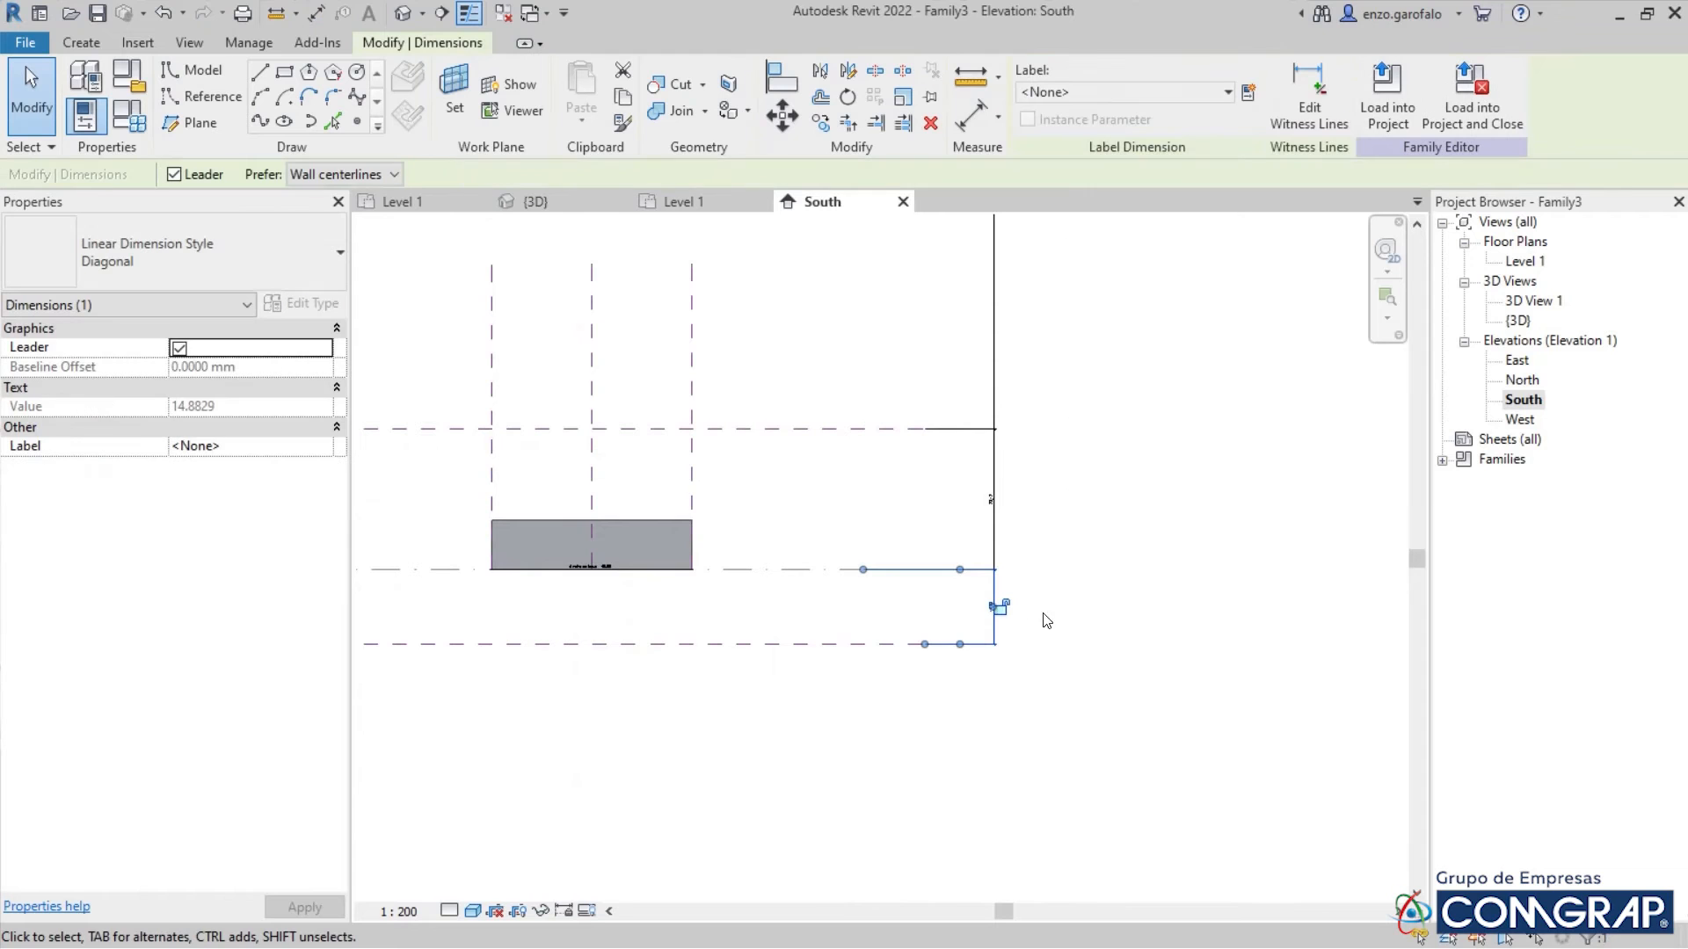
left_click(1247, 92)
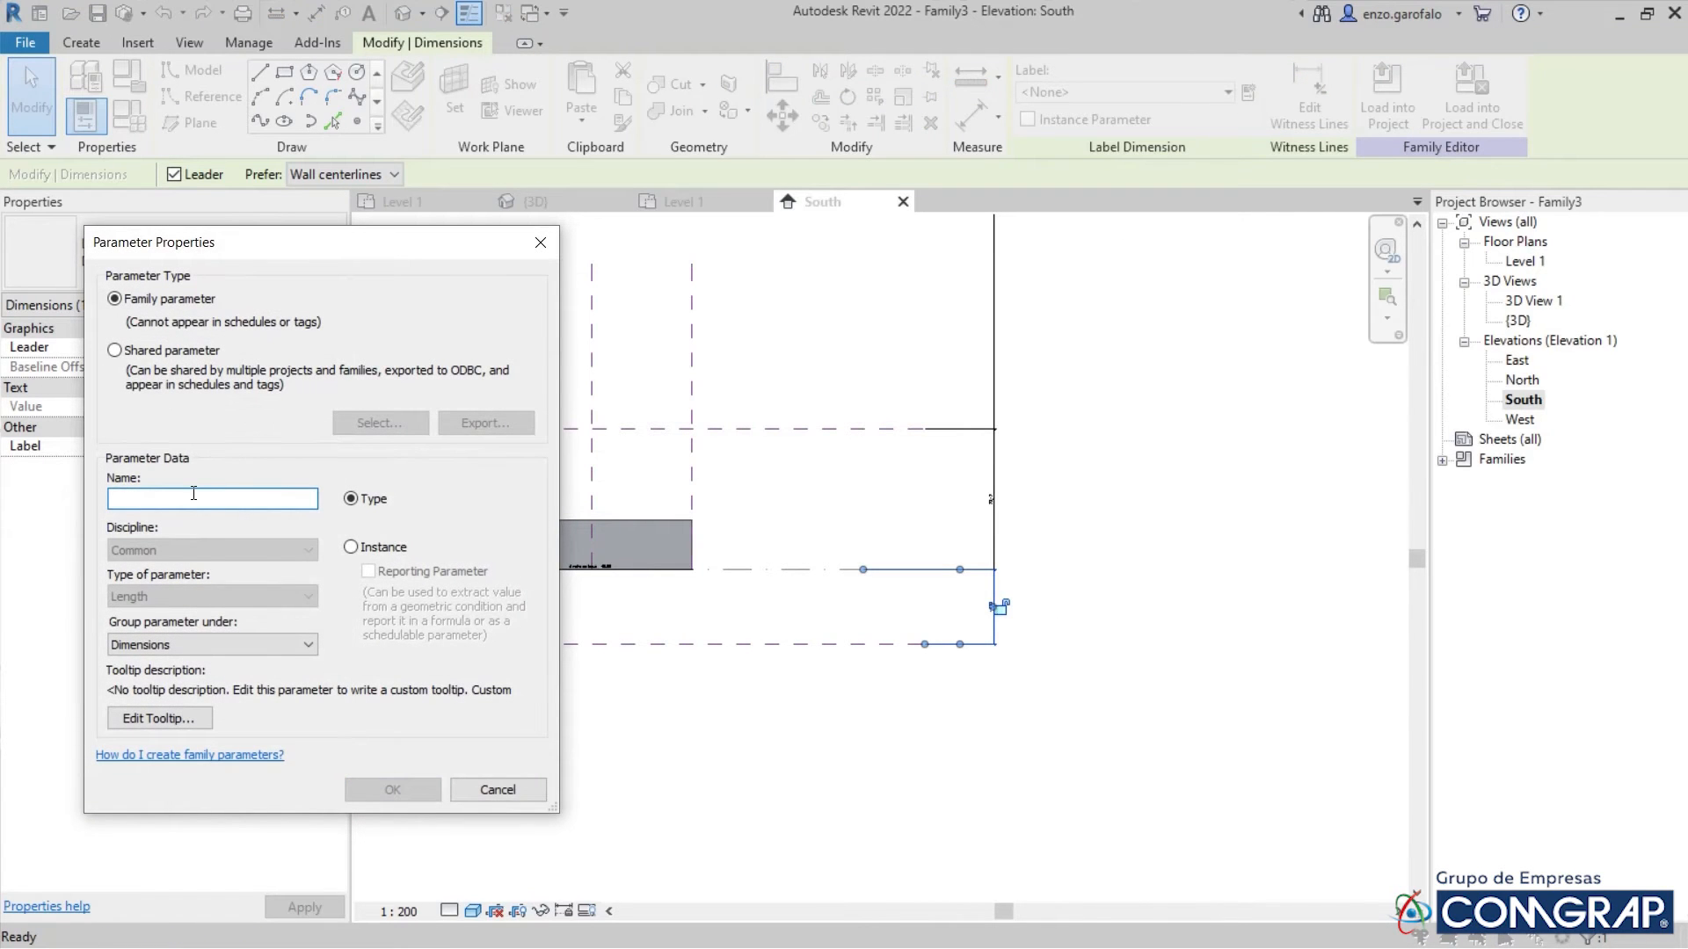
type("Profundidad de sótanos")
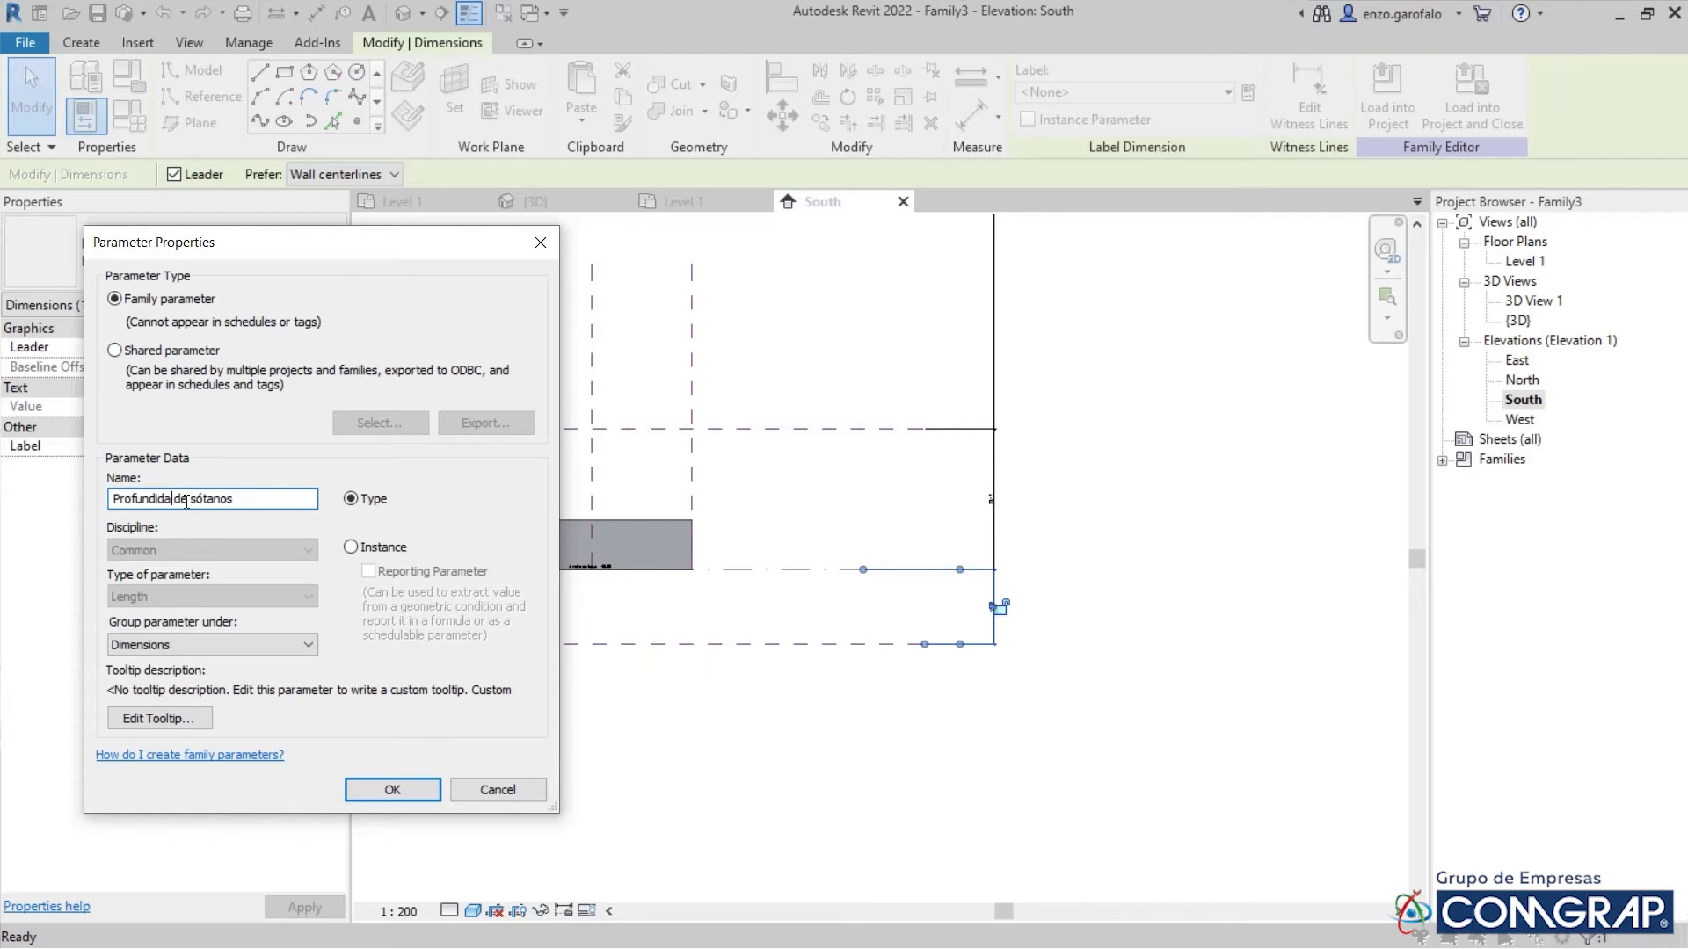
type("d")
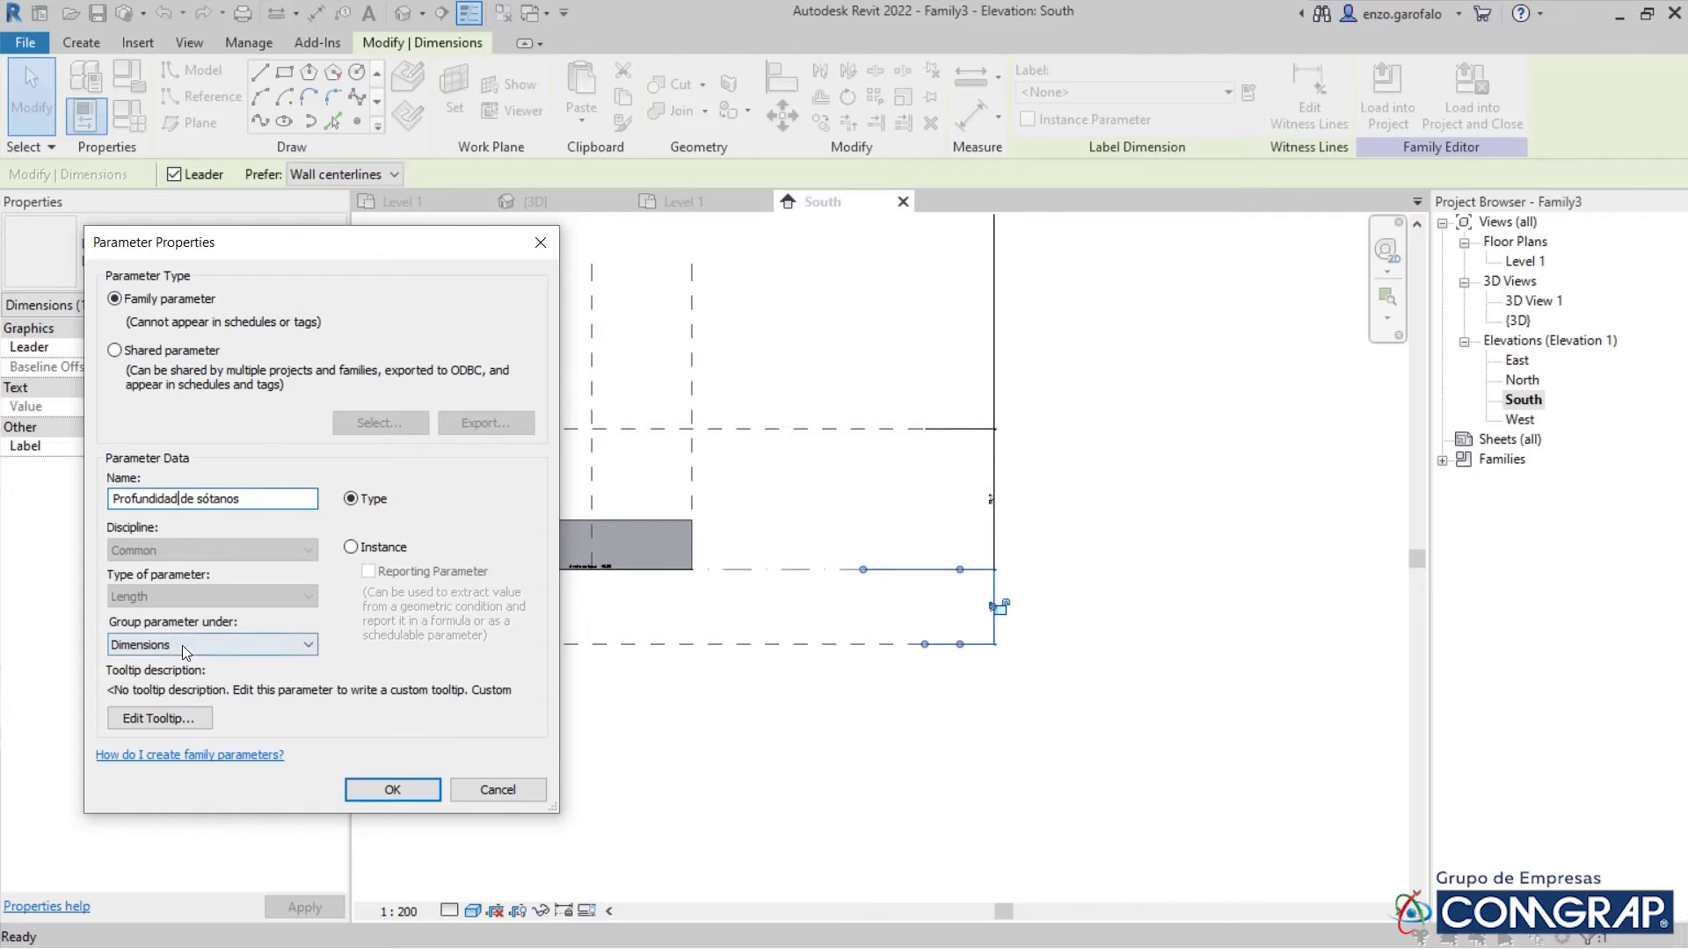
left_click(376, 789)
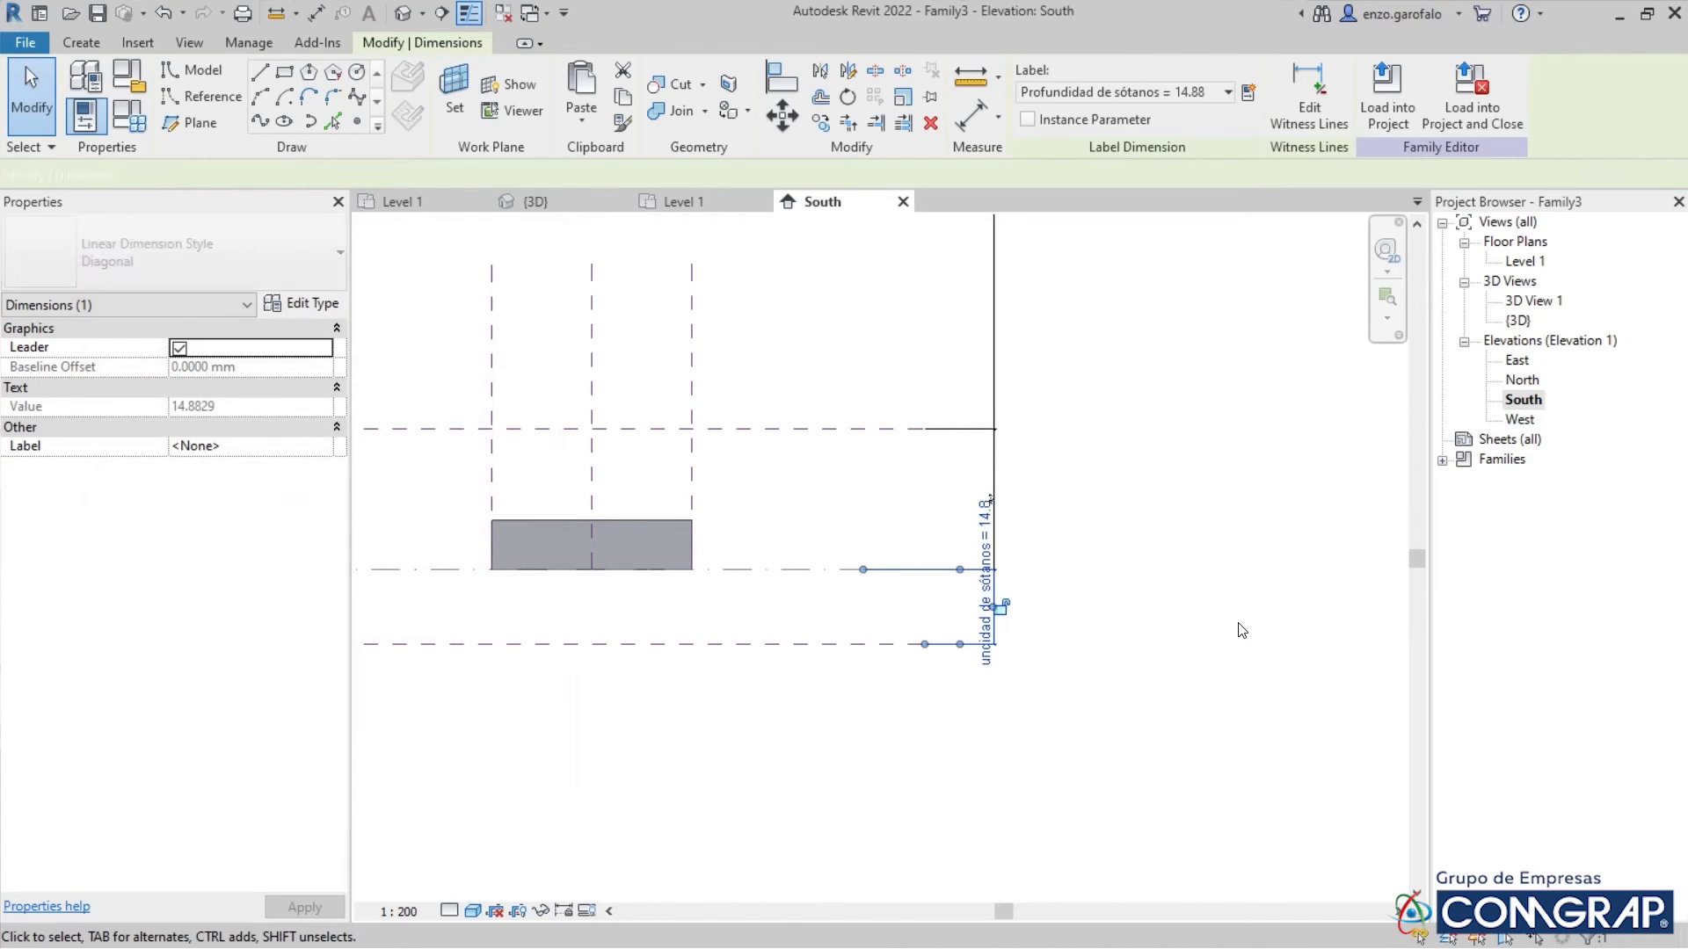
Label the dimension between Level 1 and the Altura comercial plane with a new type parameter named Altura comercial
left_click(997, 475)
left_click(1248, 92)
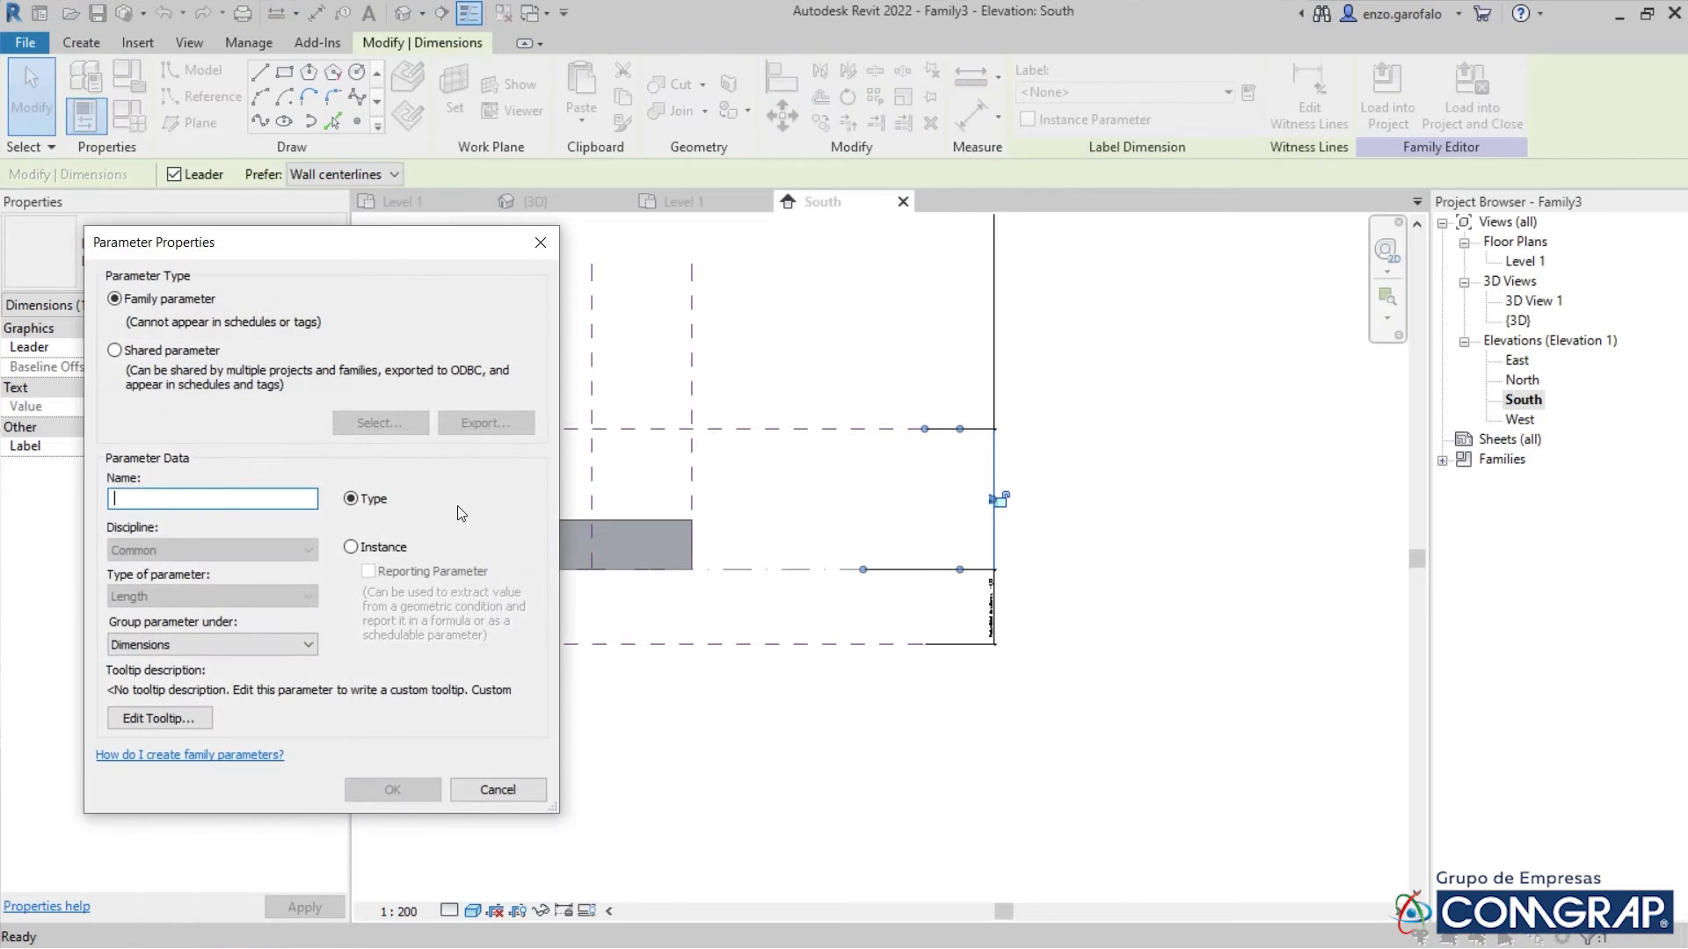
type("a")
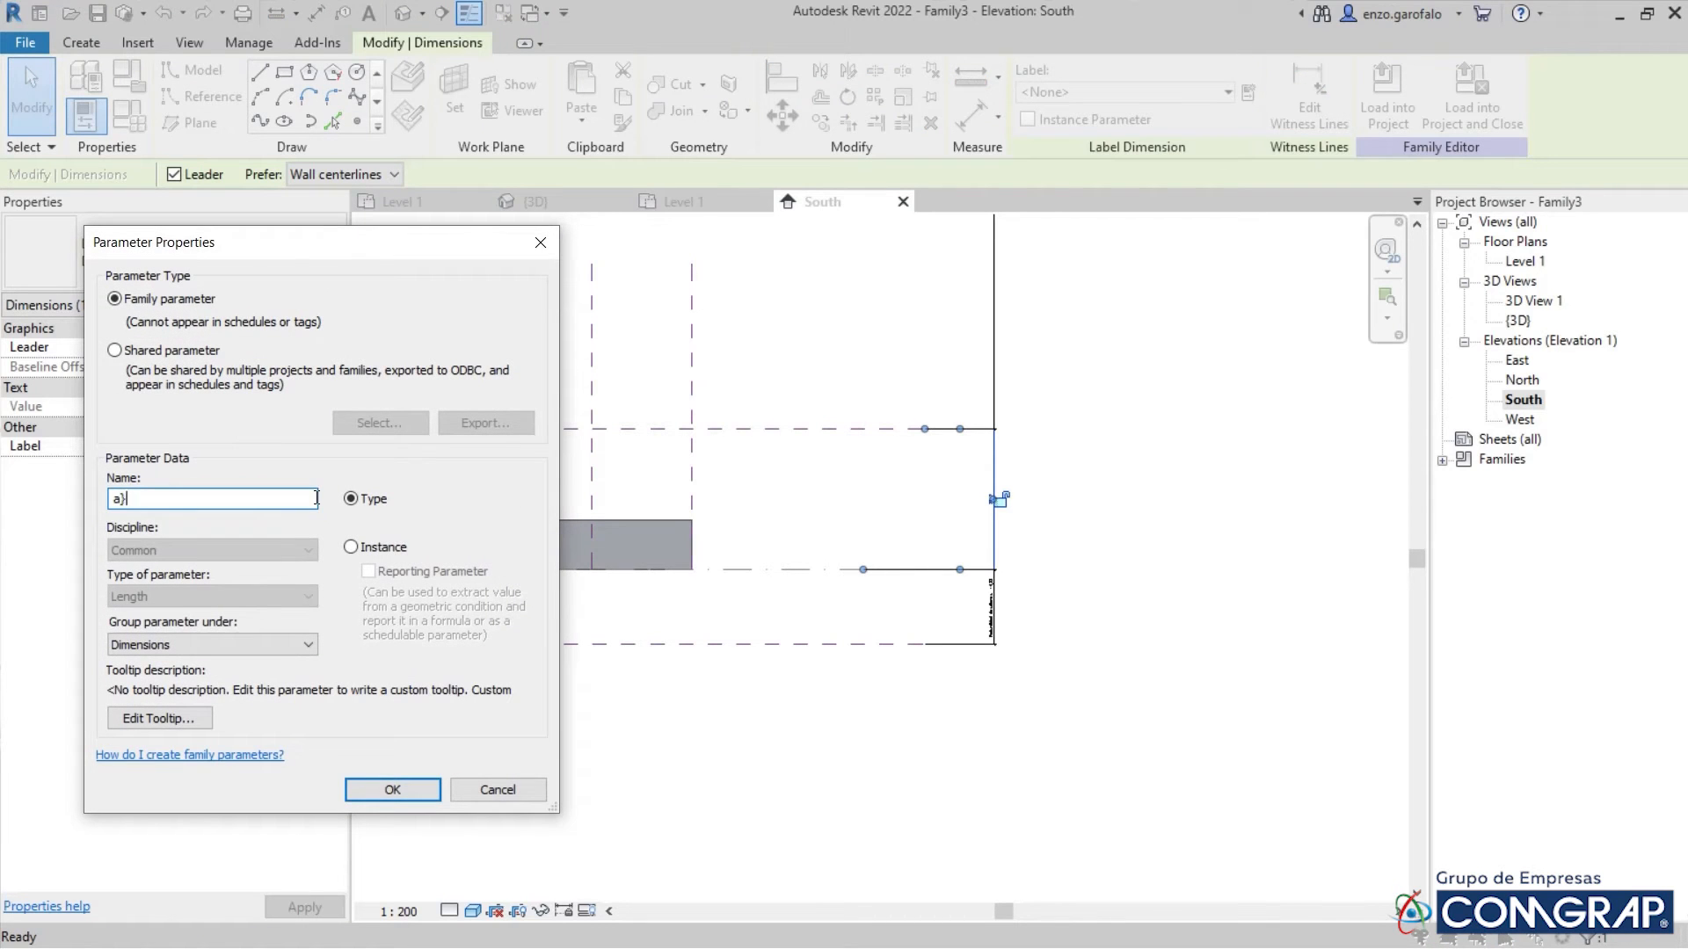
key("BackSpace")
type("Altura comercial")
left_click(402, 796)
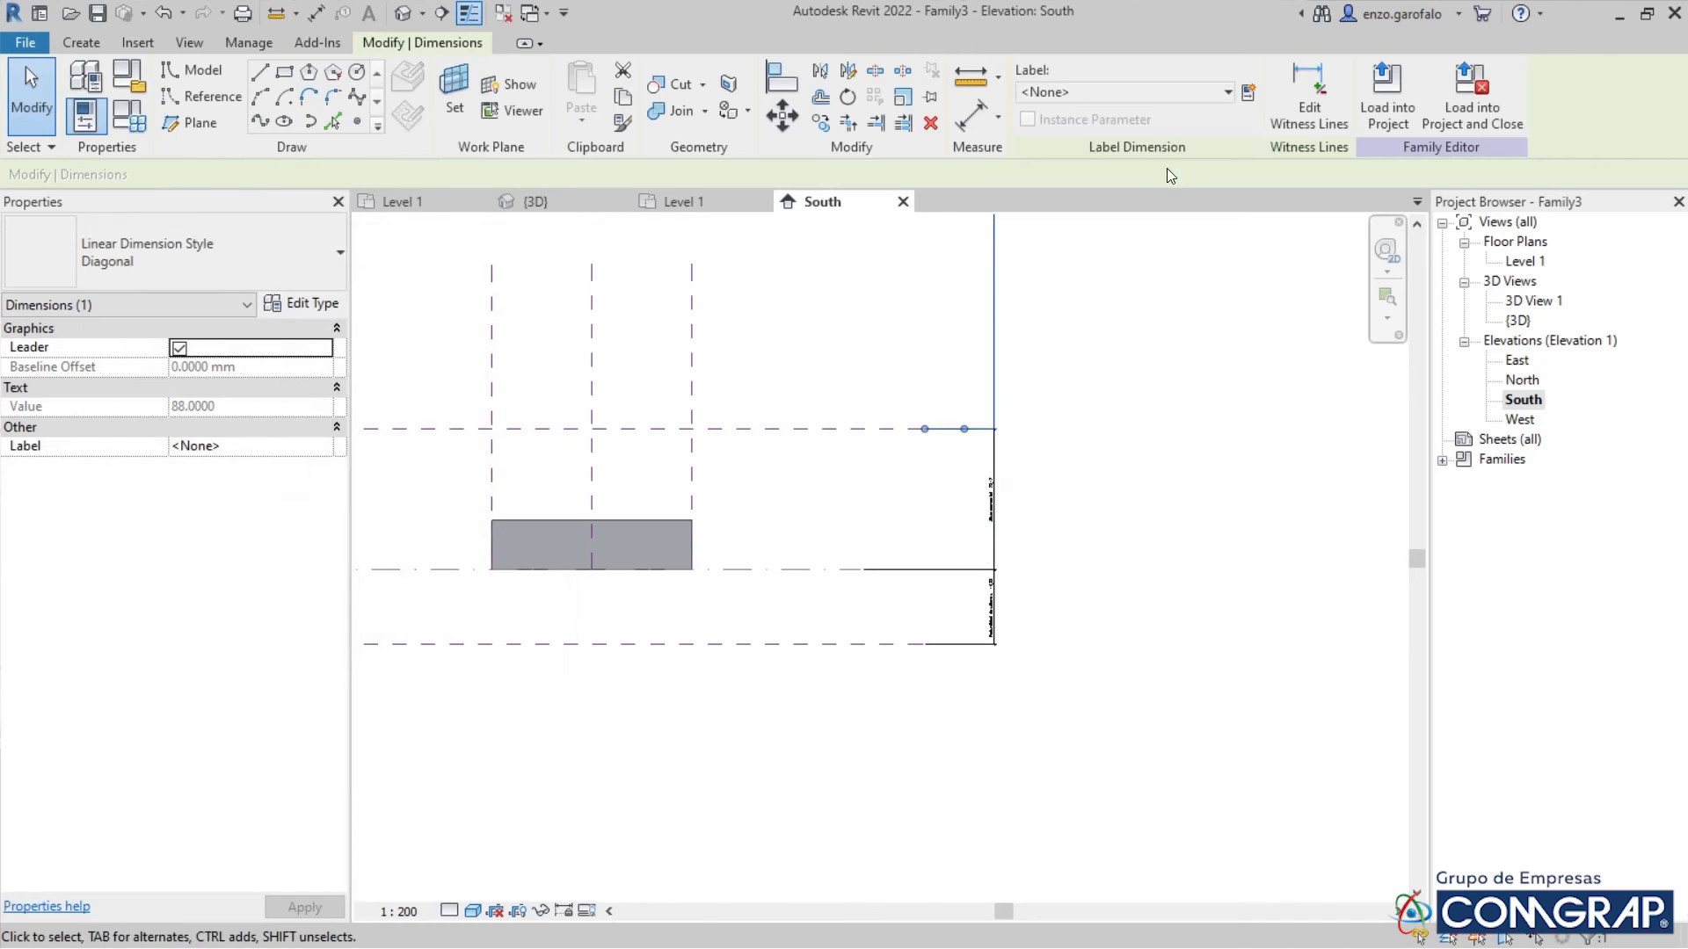
Label the dimension between the Altura comercial and top planes with a new type parameter named Altura residencial, grouped under Dimensions
left_click(1248, 92)
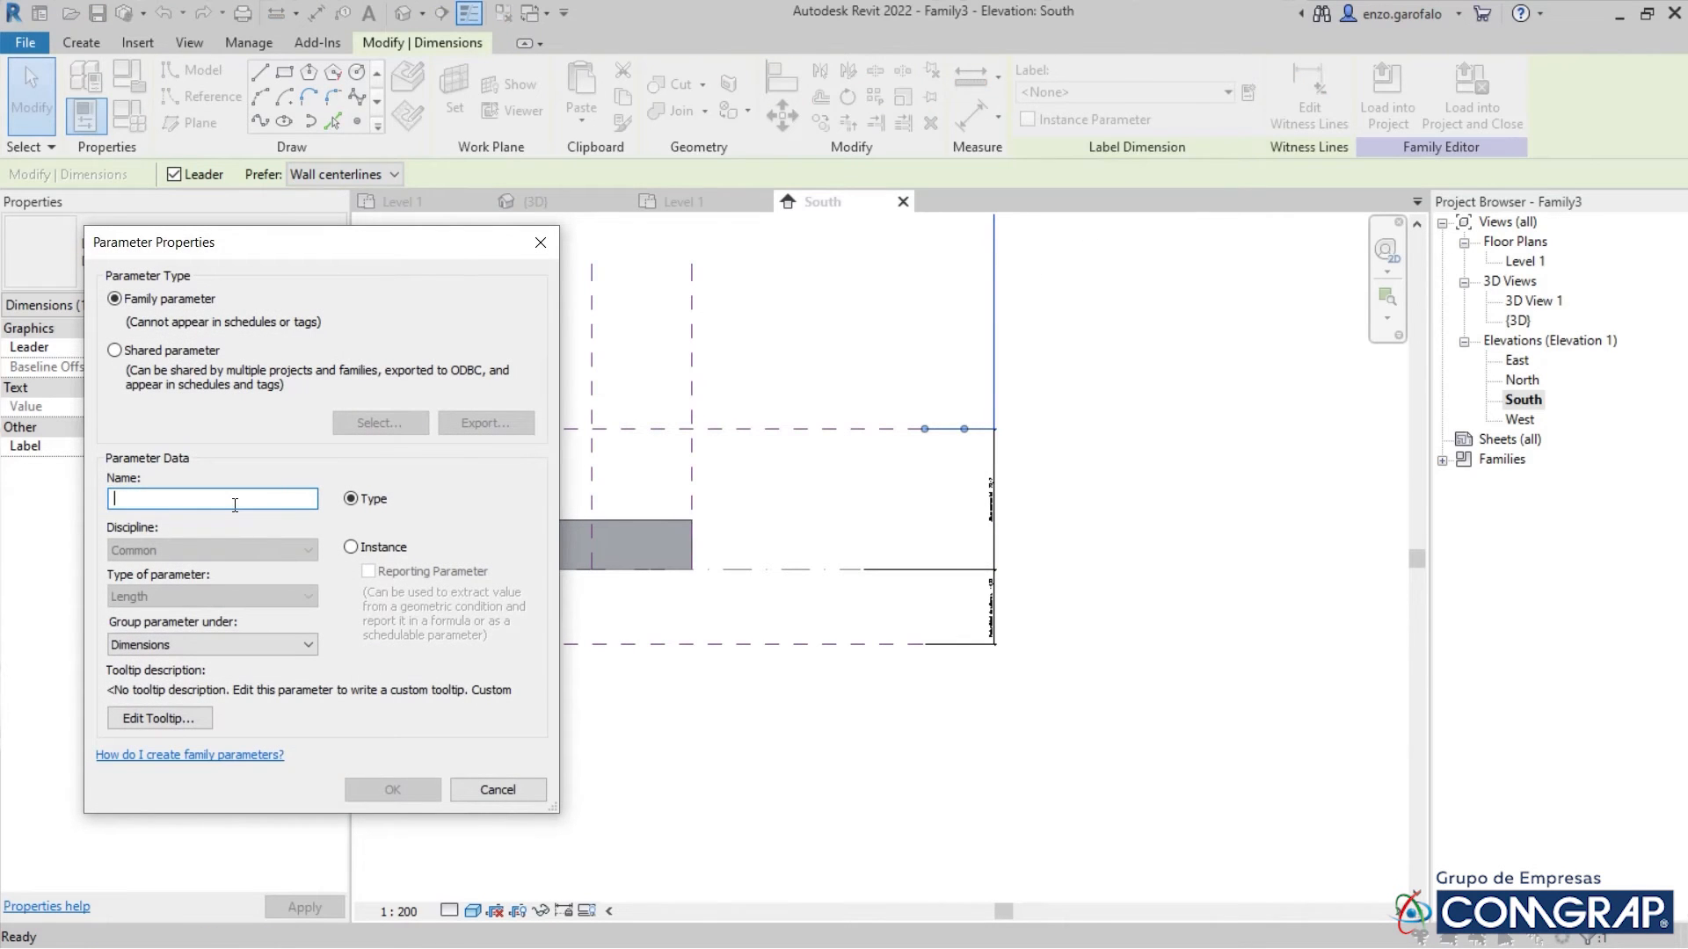
type("Altura residencial")
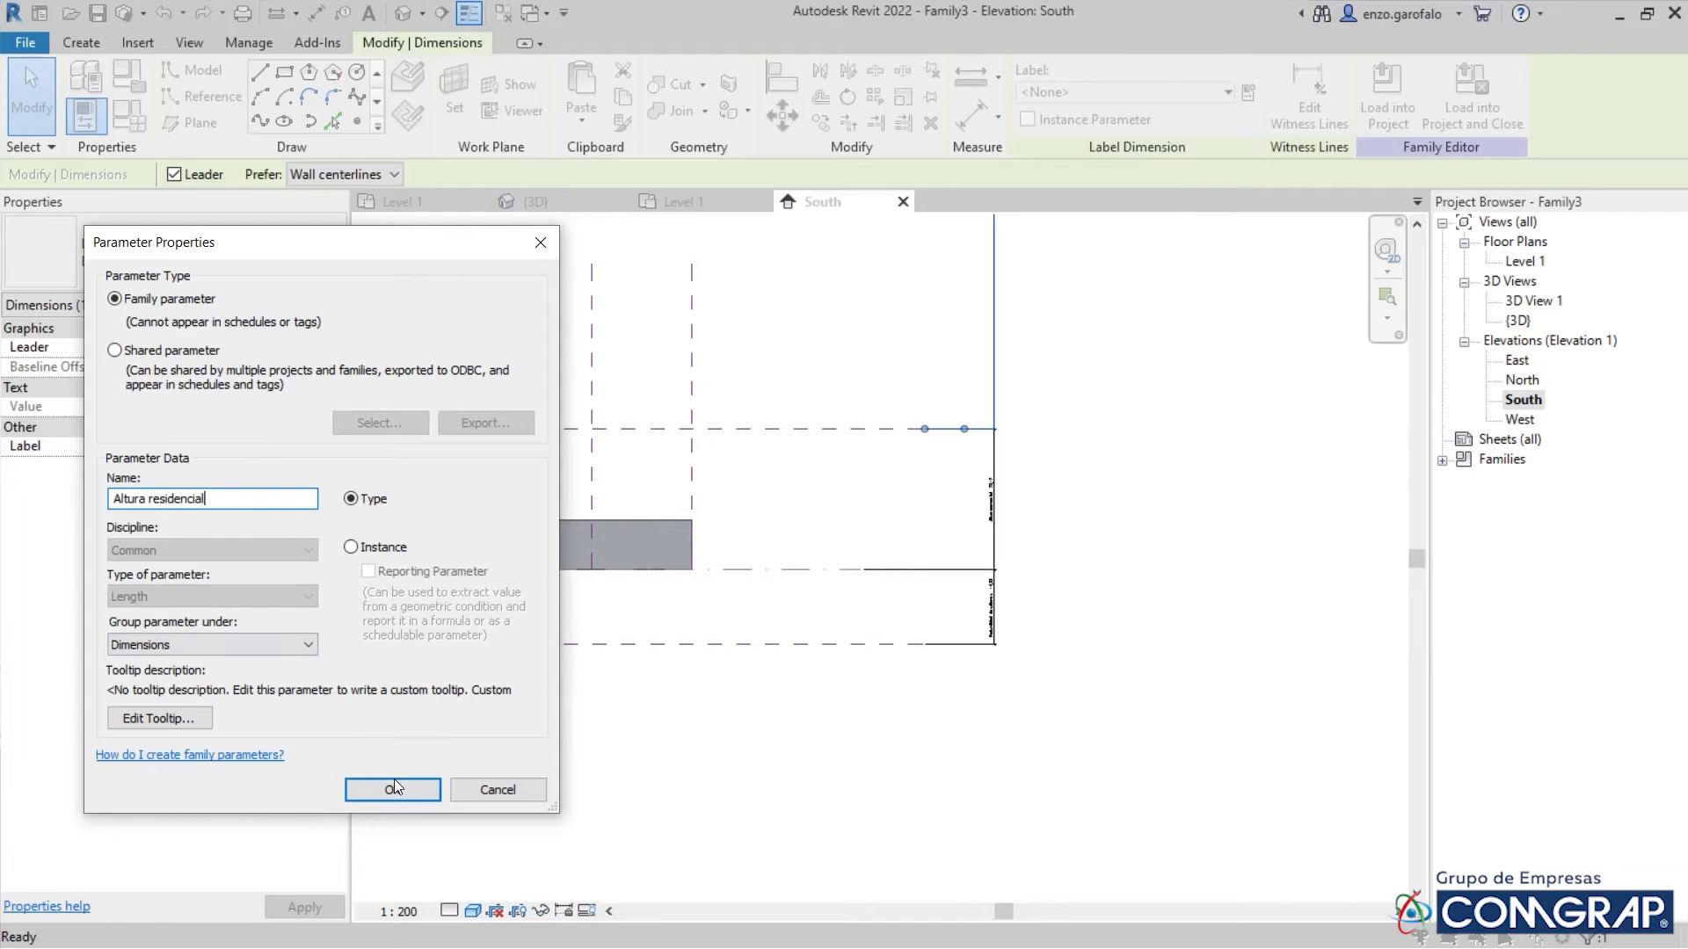
left_click(395, 783)
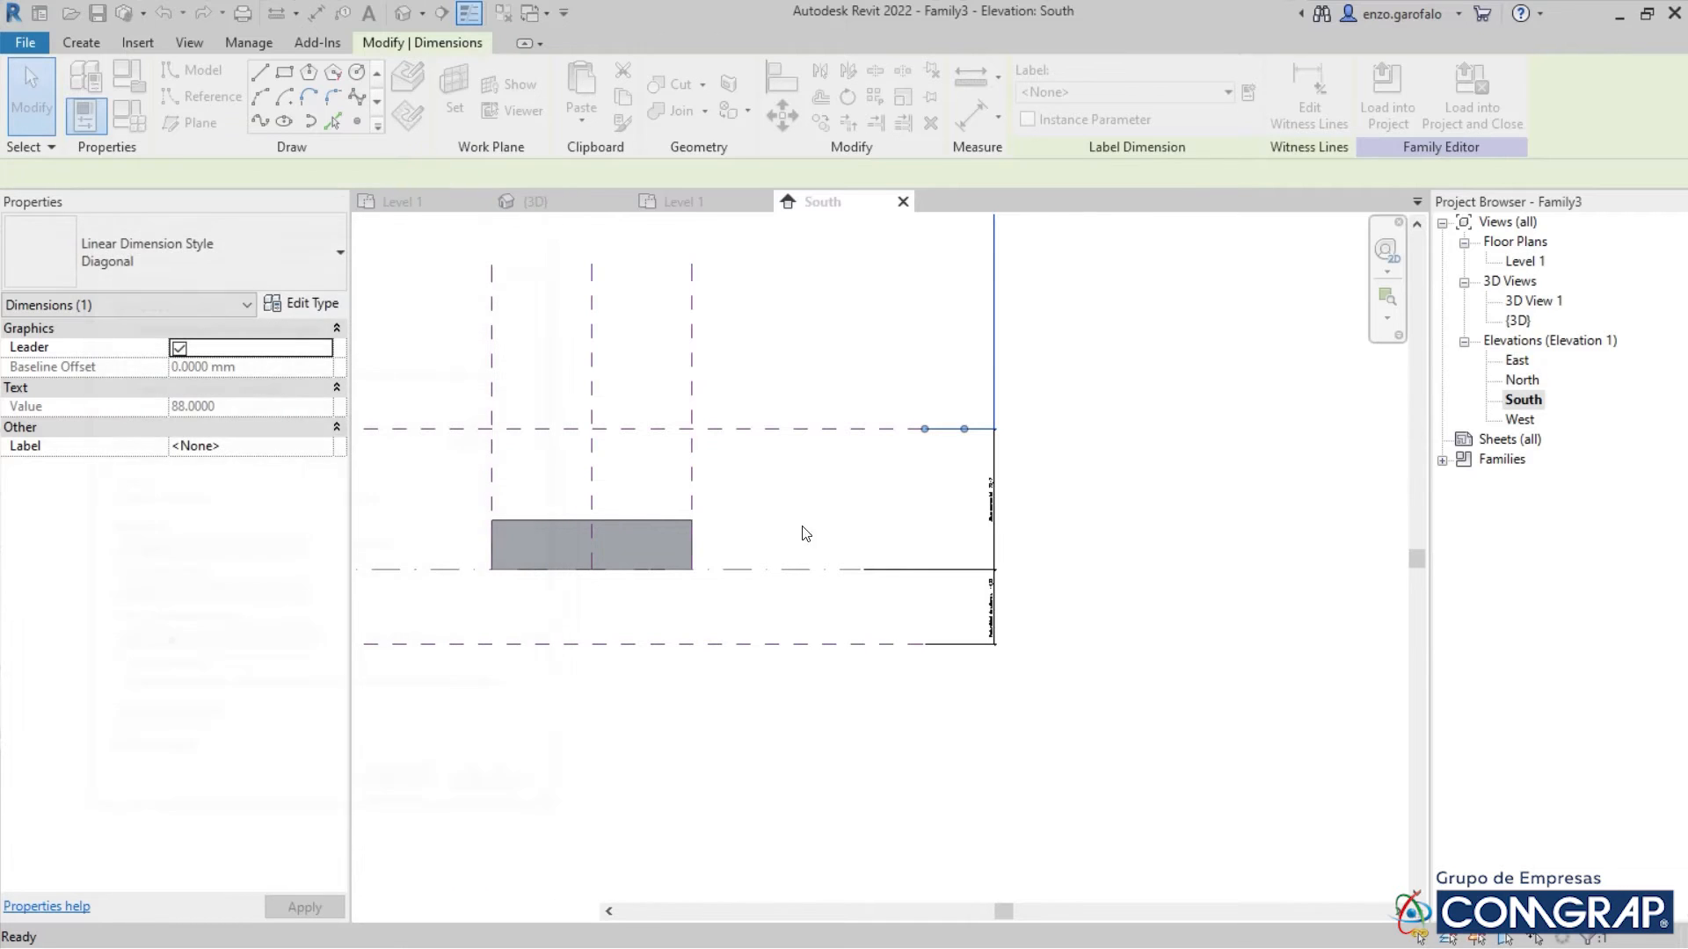
left_click(1103, 325)
Set the Profundidad de sótanos dimension below Level 1 to 12
scroll(1064, 418, "down", 3)
middle_click_drag(1065, 420, 1102, 505)
scroll(1074, 587, "up", 5)
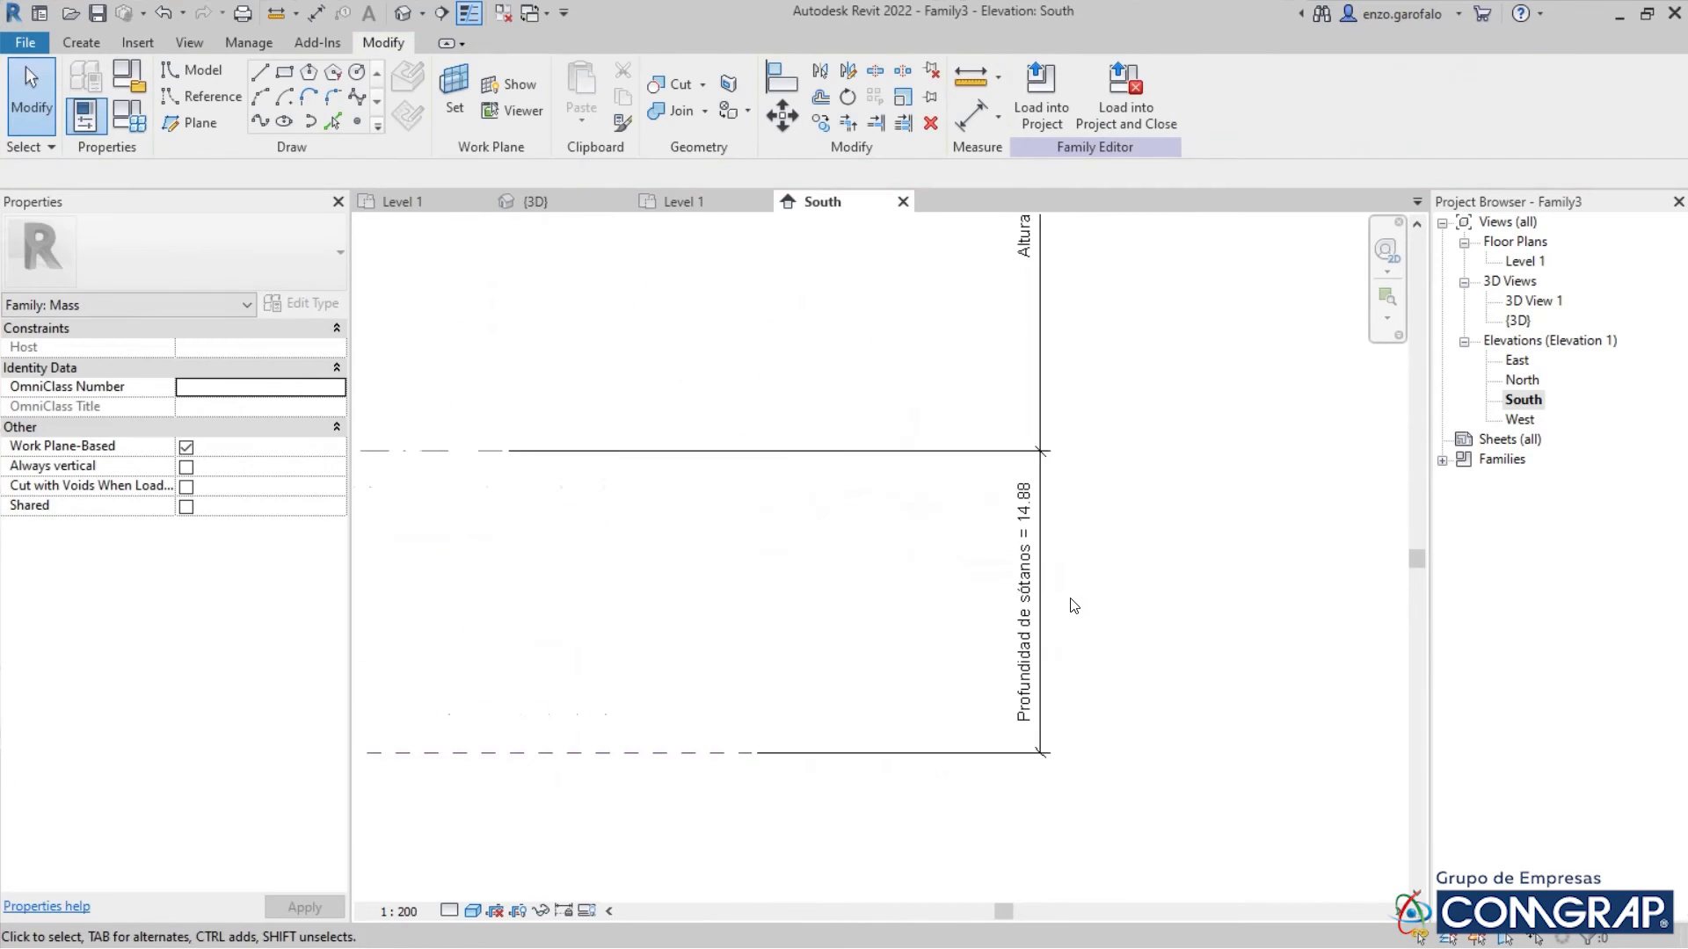
left_click(1067, 603)
middle_click_drag(1067, 603, 1336, 516)
scroll(882, 577, "down", 2)
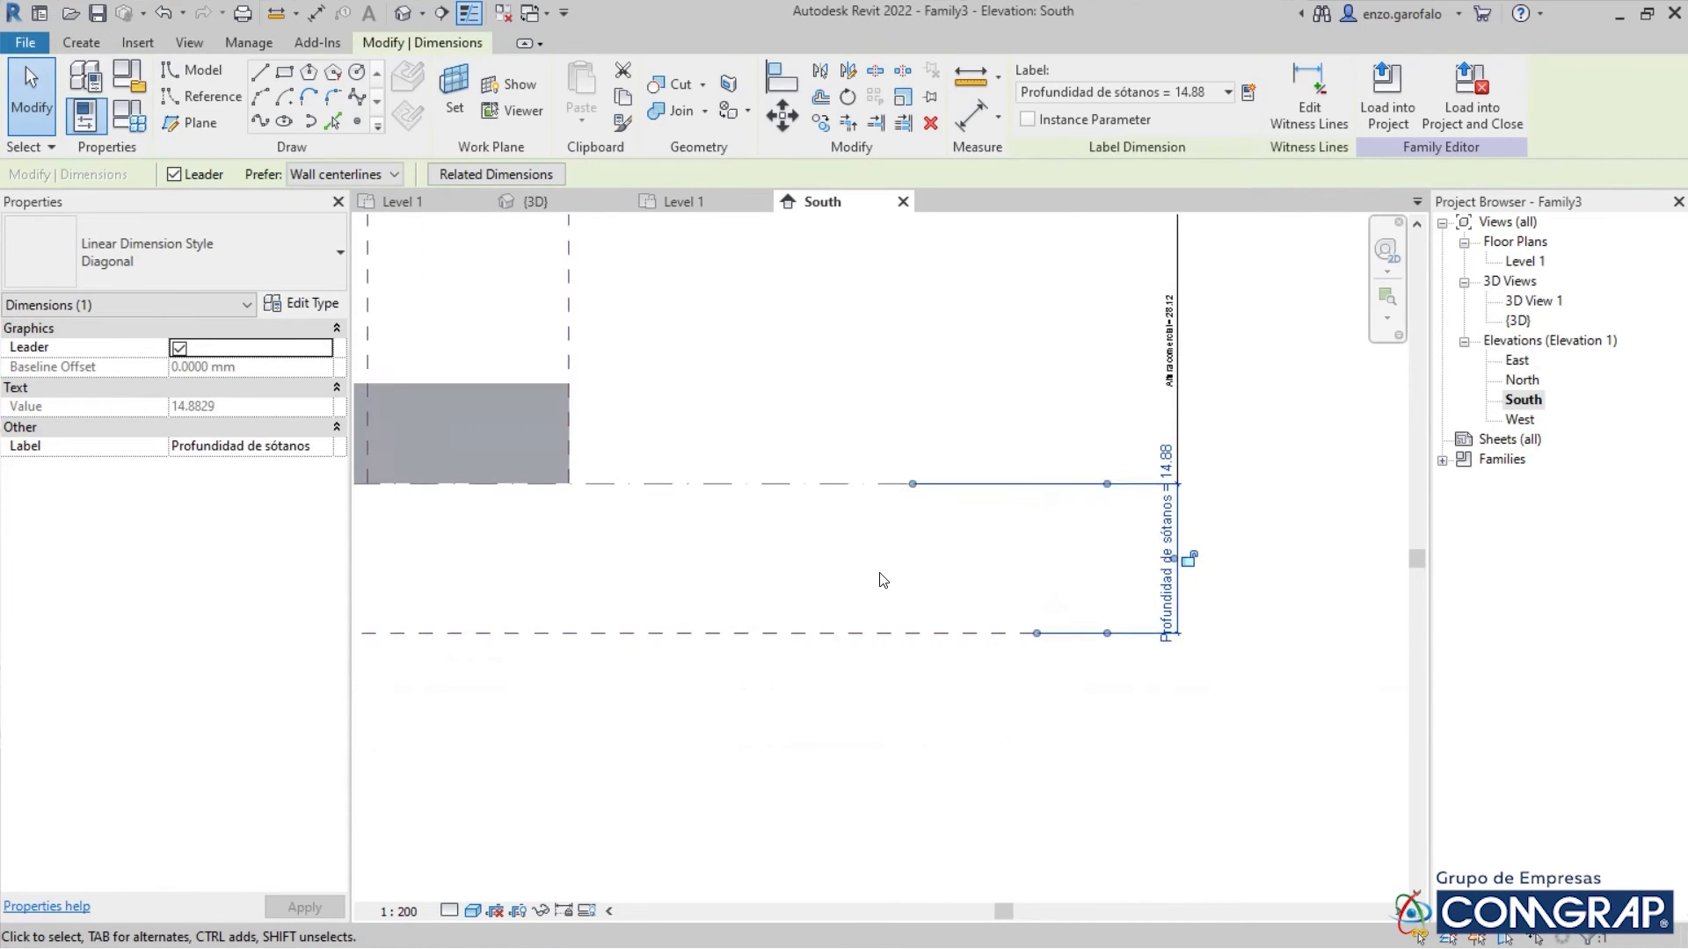
middle_click_drag(1103, 573, 1020, 580)
left_click(1087, 534)
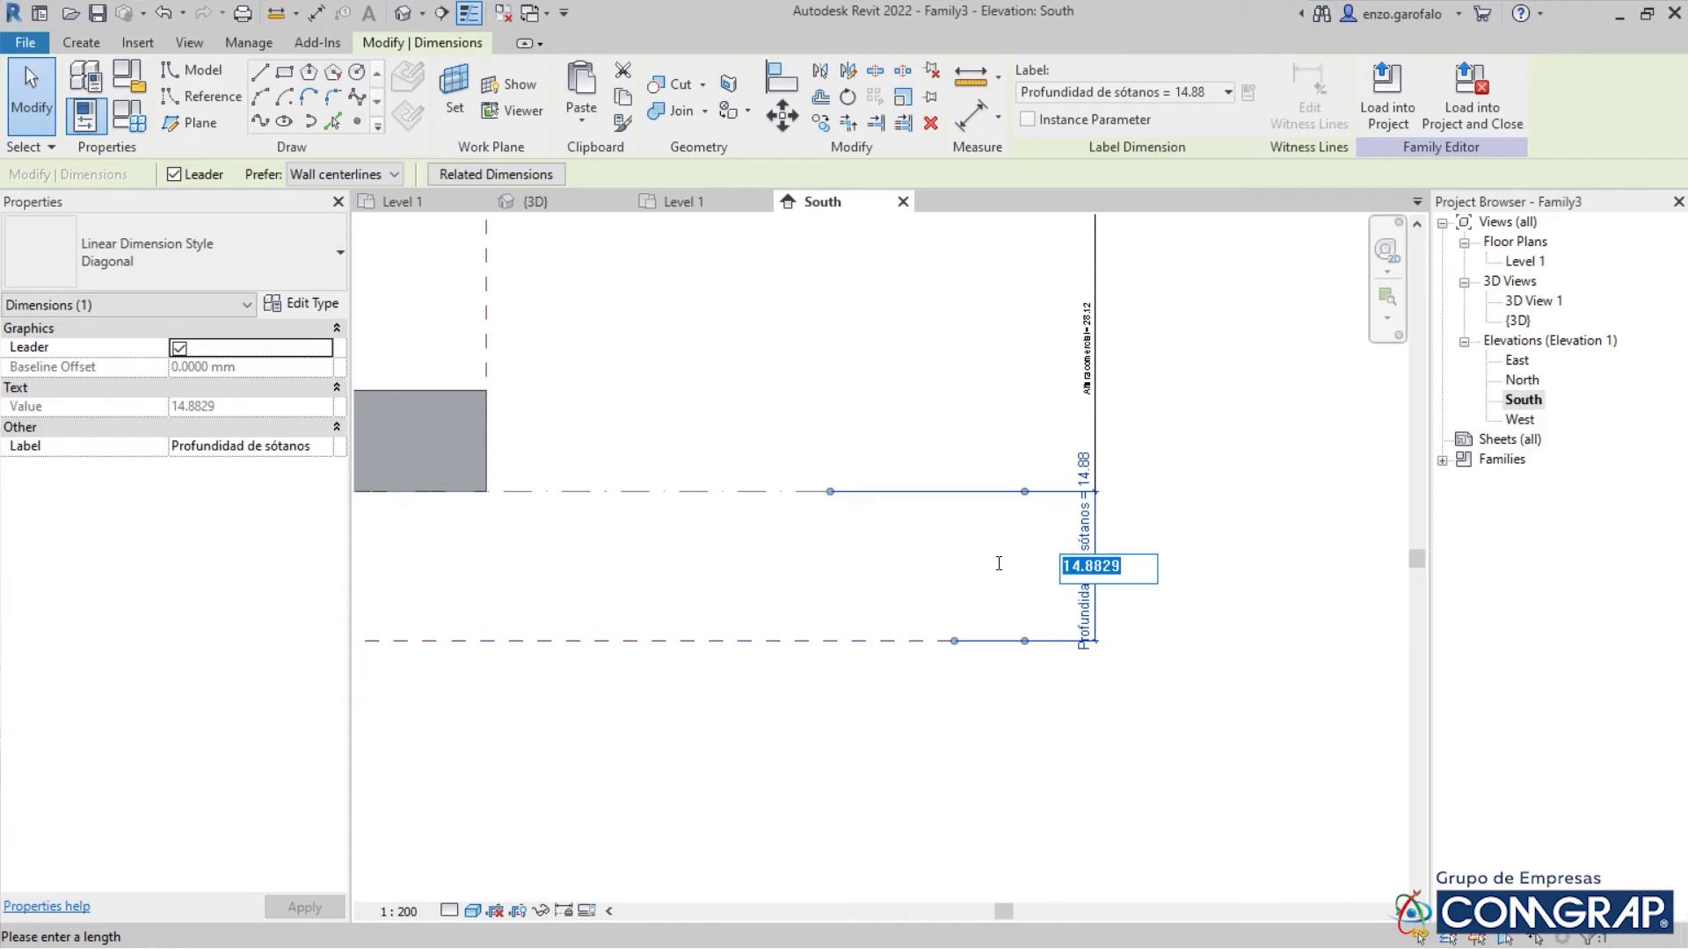
type("12")
key("Return")
Set the Altura comercial dimension above Level 1 to 20
middle_click_drag(1254, 301, 1047, 780)
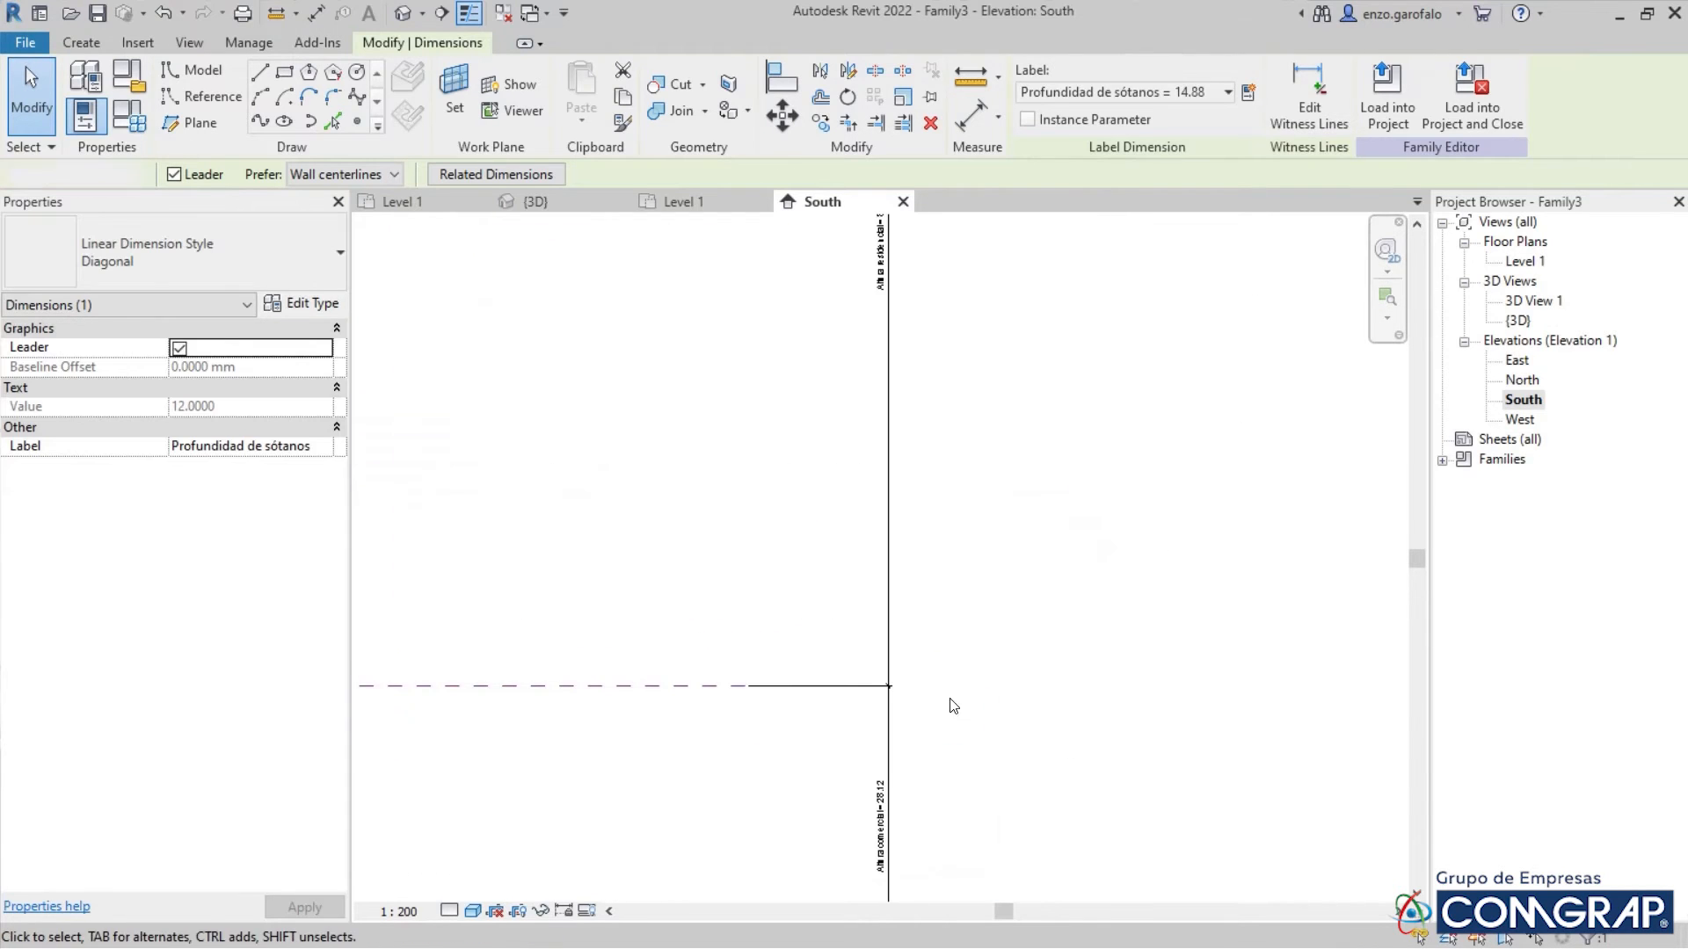
left_click(925, 753)
middle_click_drag(918, 761, 990, 439)
left_click(950, 479)
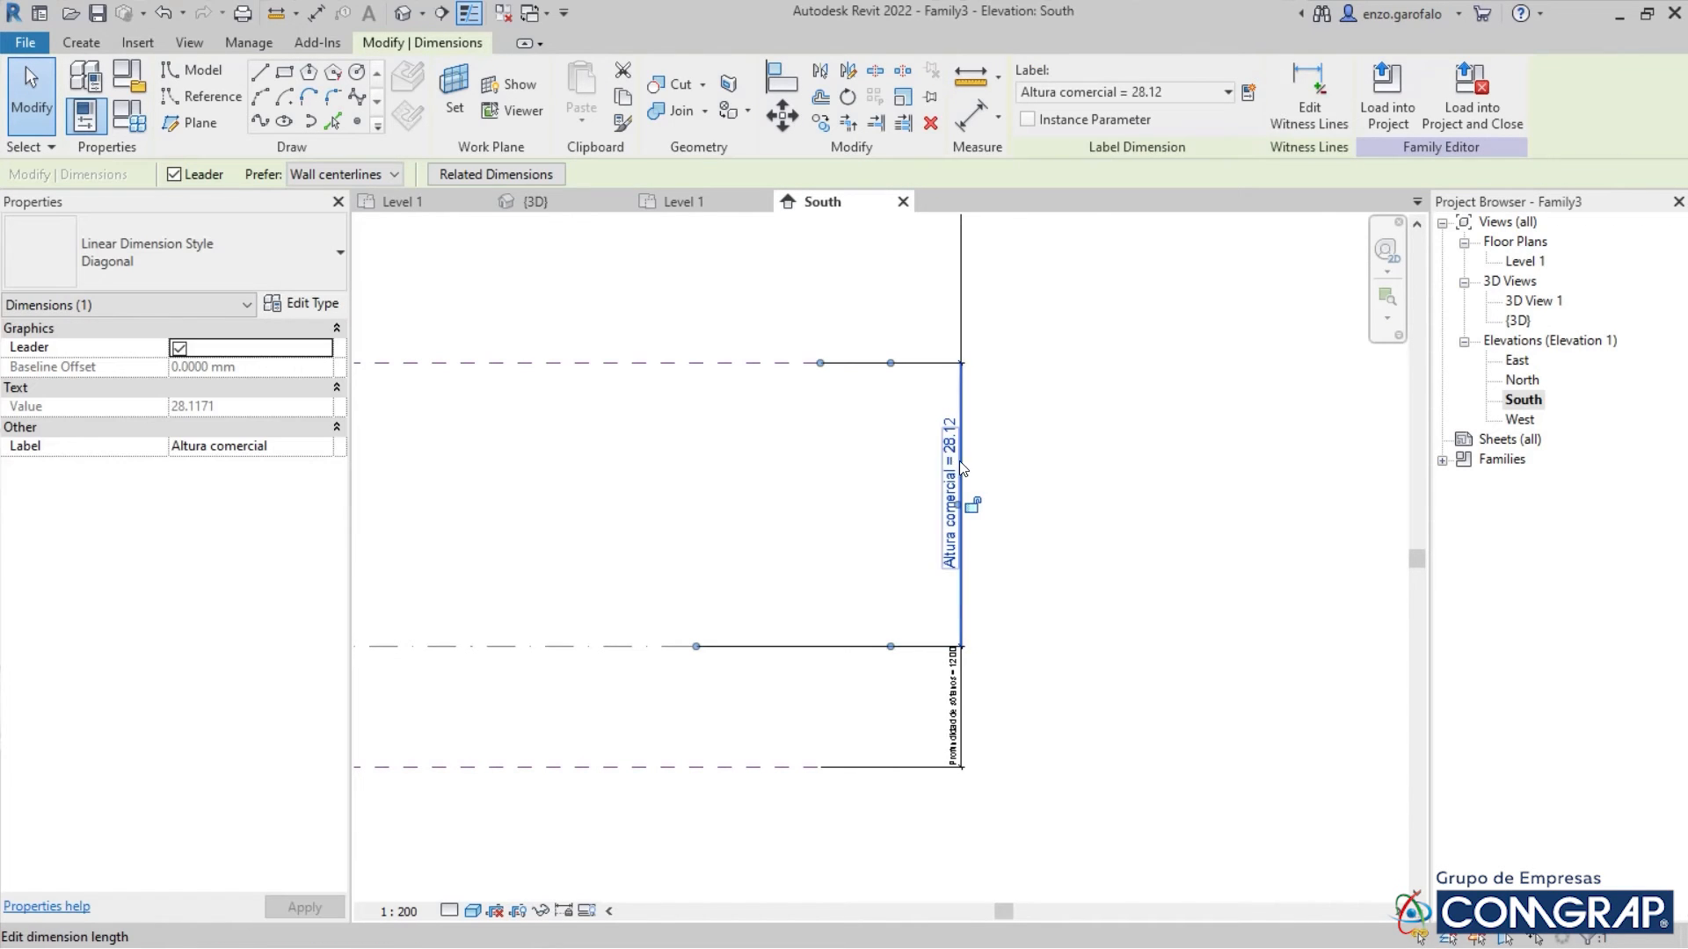
left_click(947, 452)
type("20")
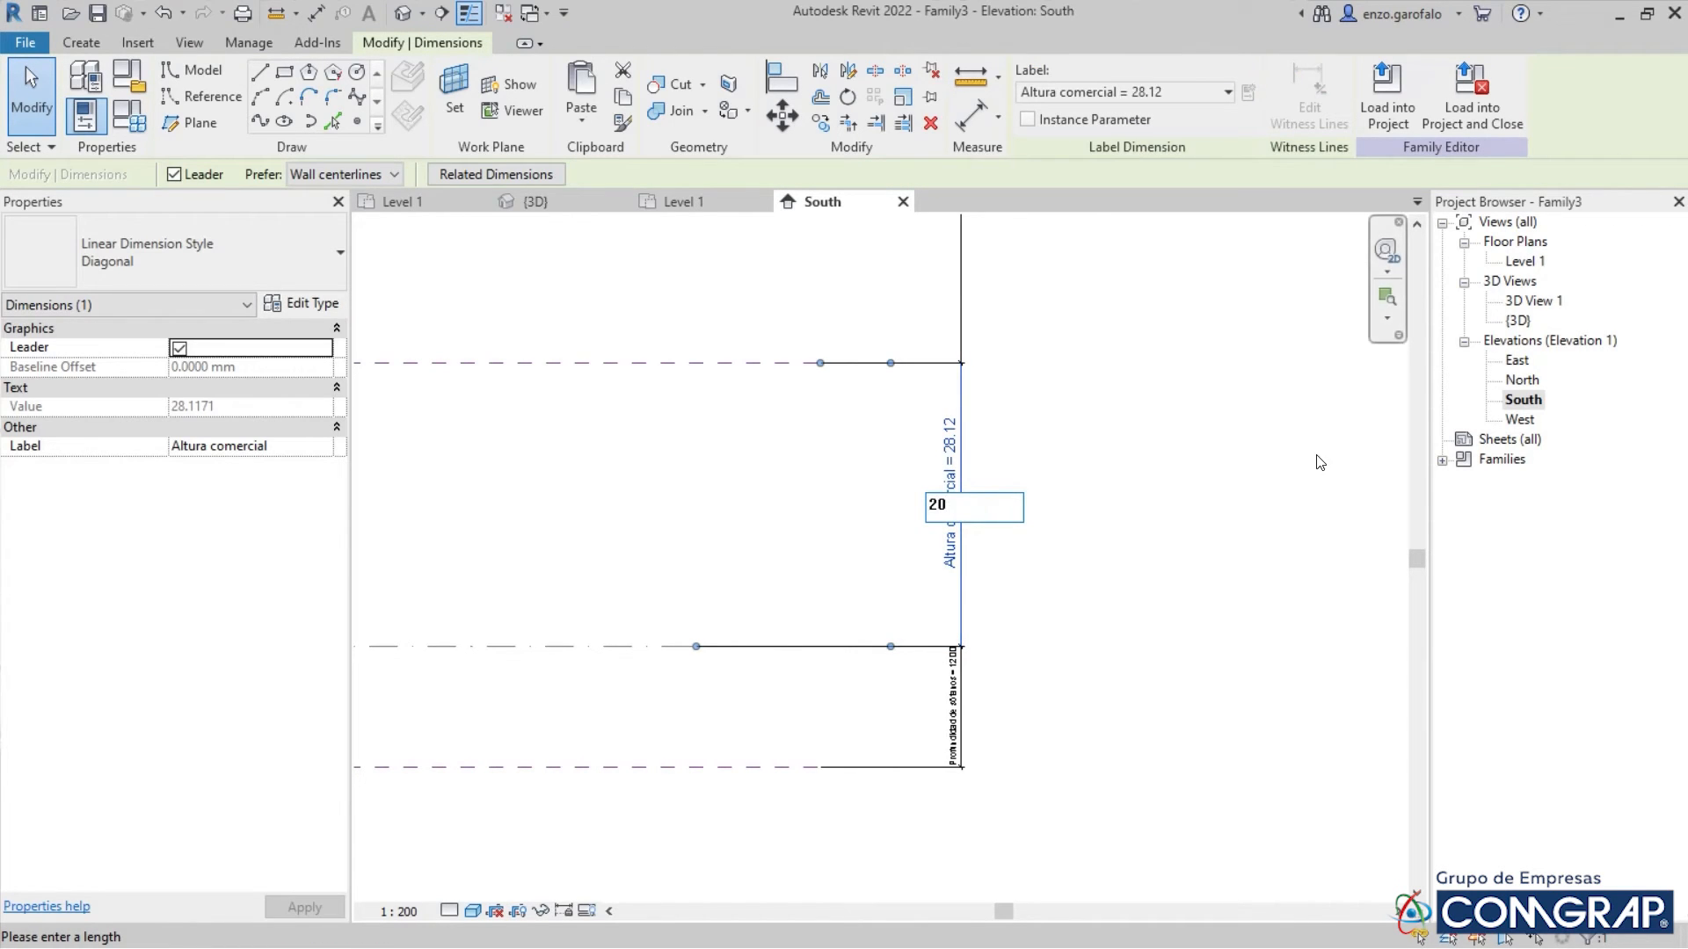
key("Return")
Set the Altura residencial dimension to 40 and deselect it
scroll(1163, 382, "down", 1)
middle_click_drag(1105, 314, 1081, 578)
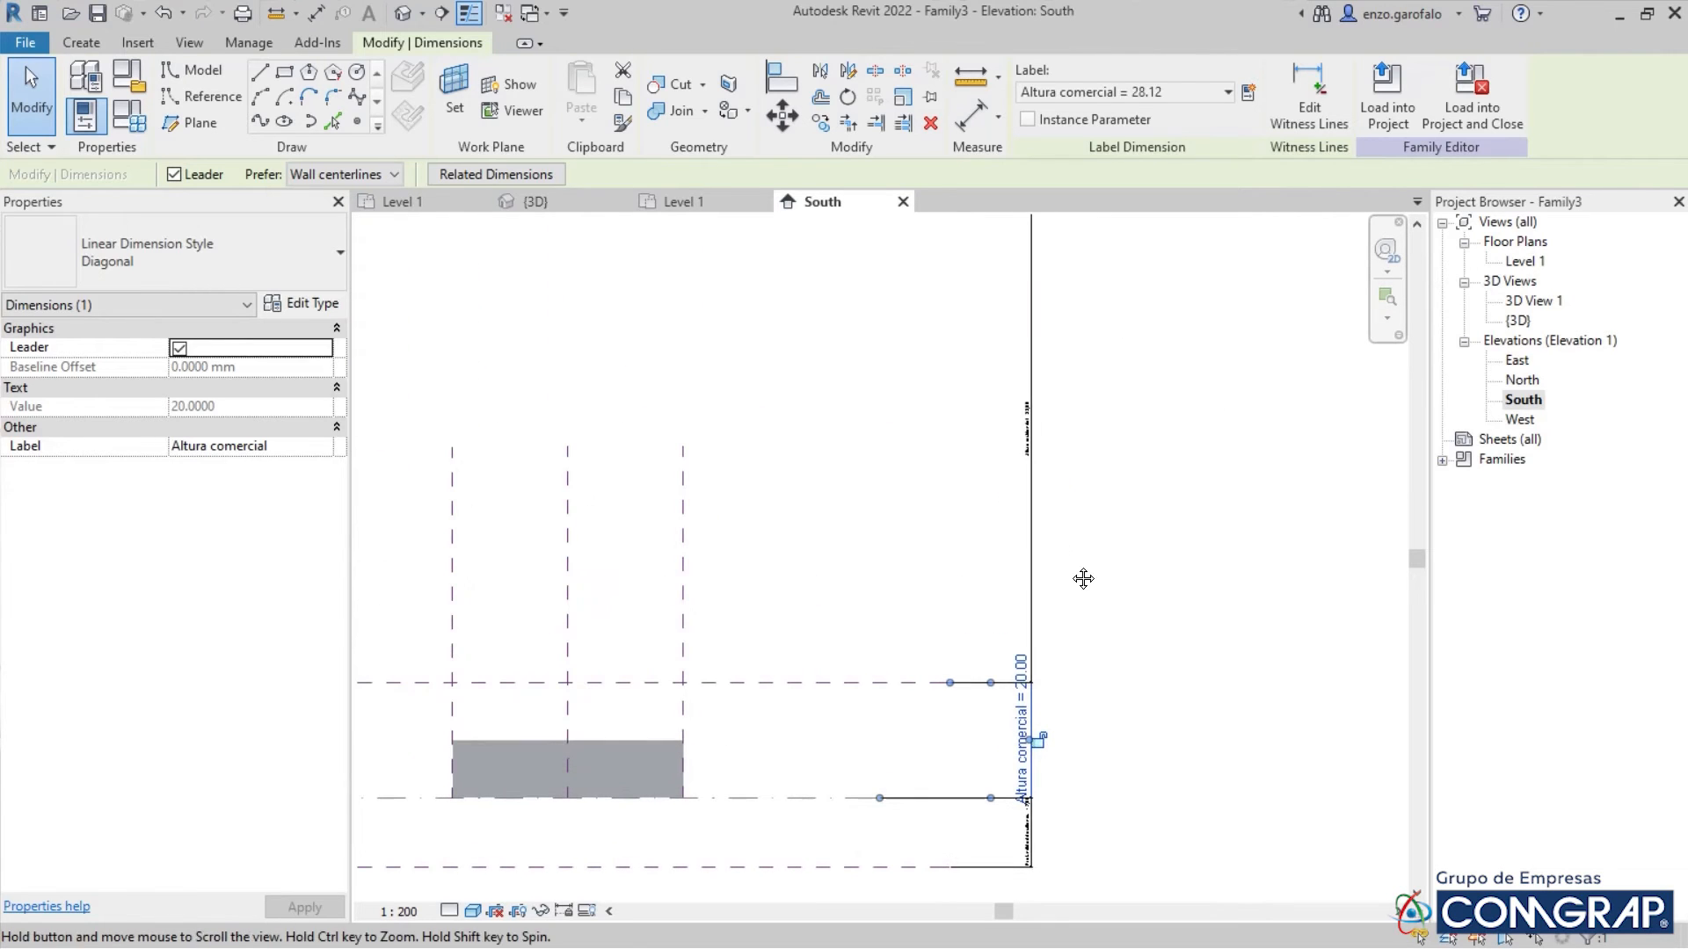
left_click(1031, 428)
scroll(1031, 432, "up", 3)
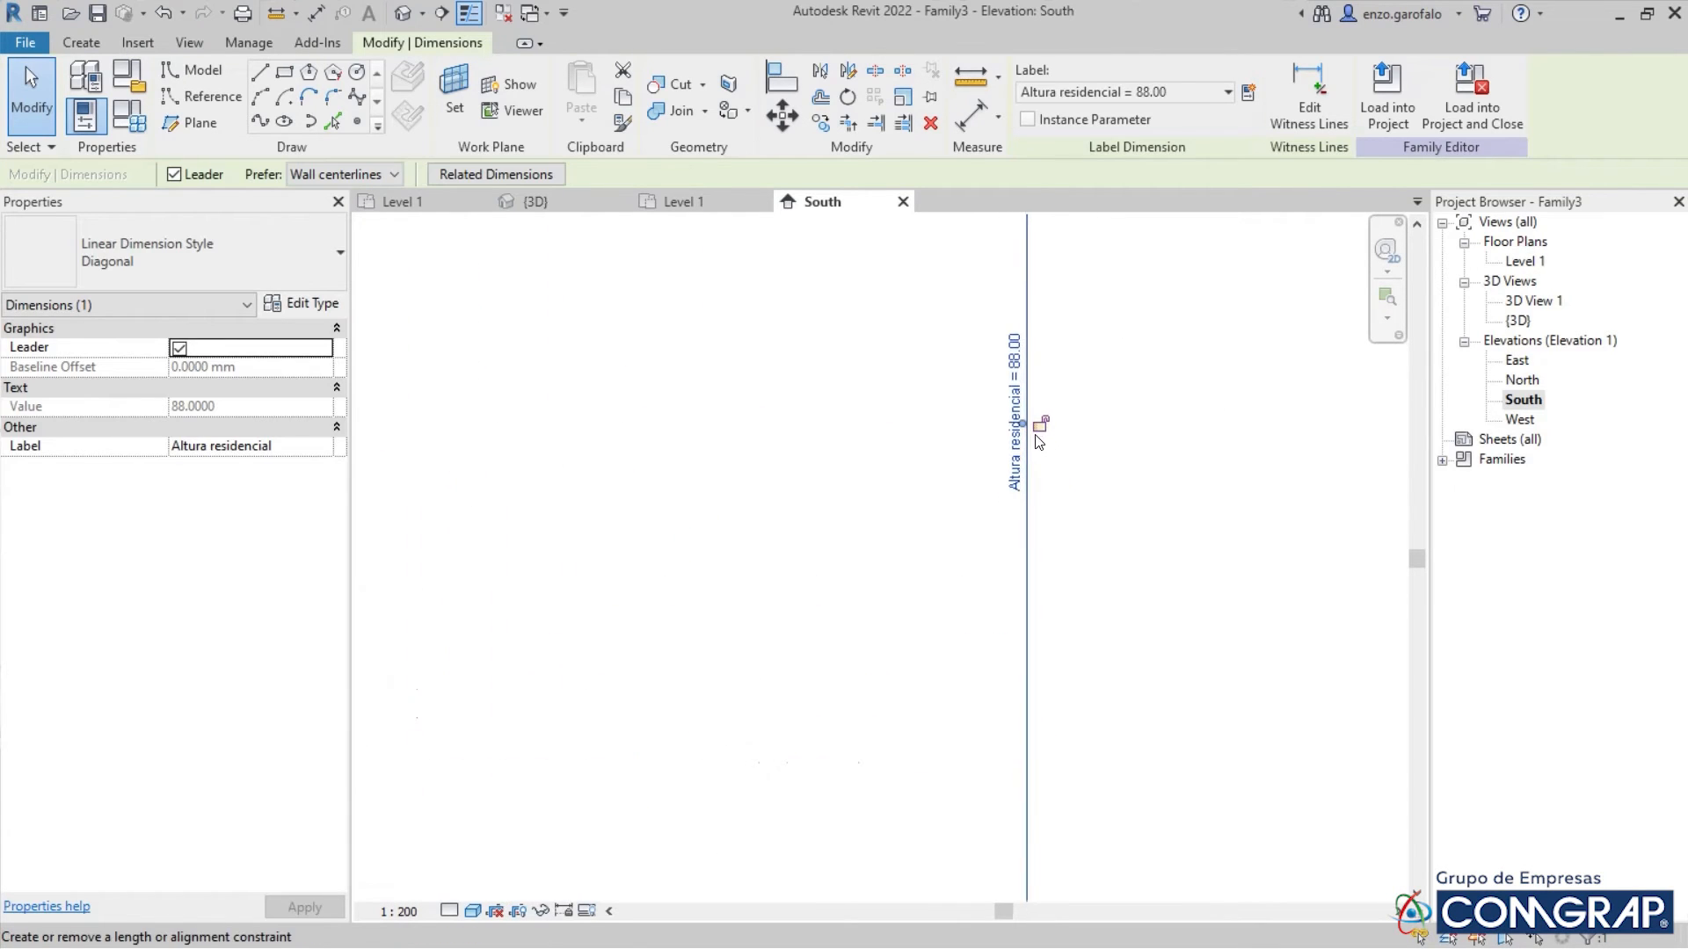
key("Escape")
left_click(1016, 378)
left_click(1017, 378)
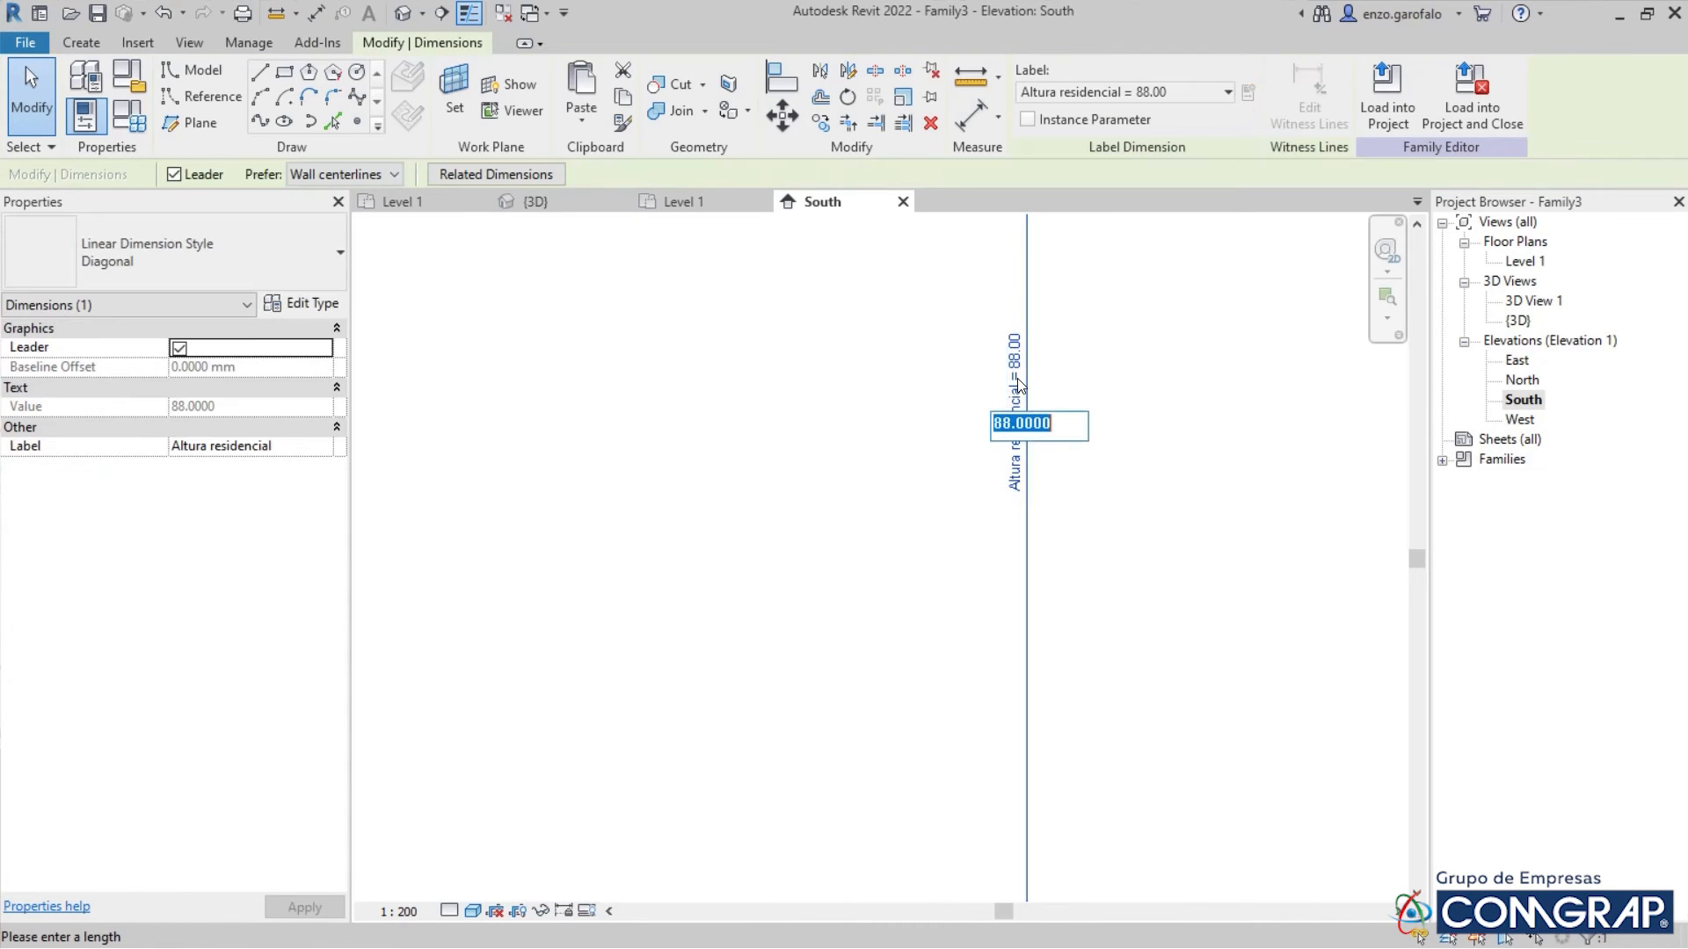
type("40")
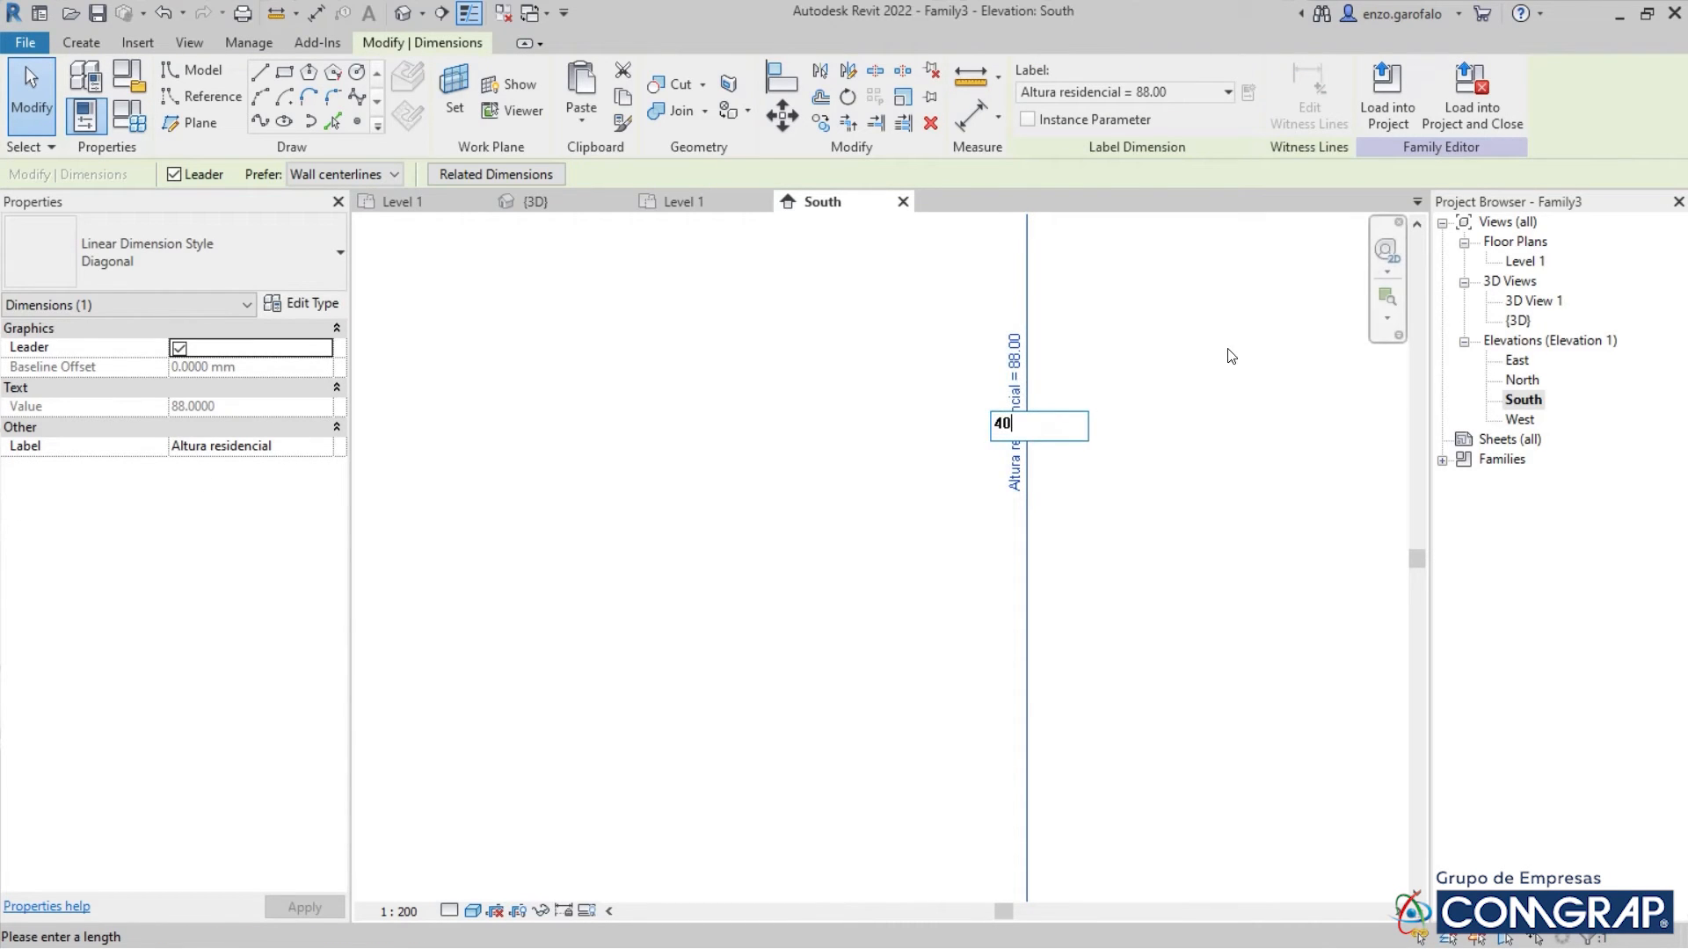
key("Return")
left_click(1072, 468)
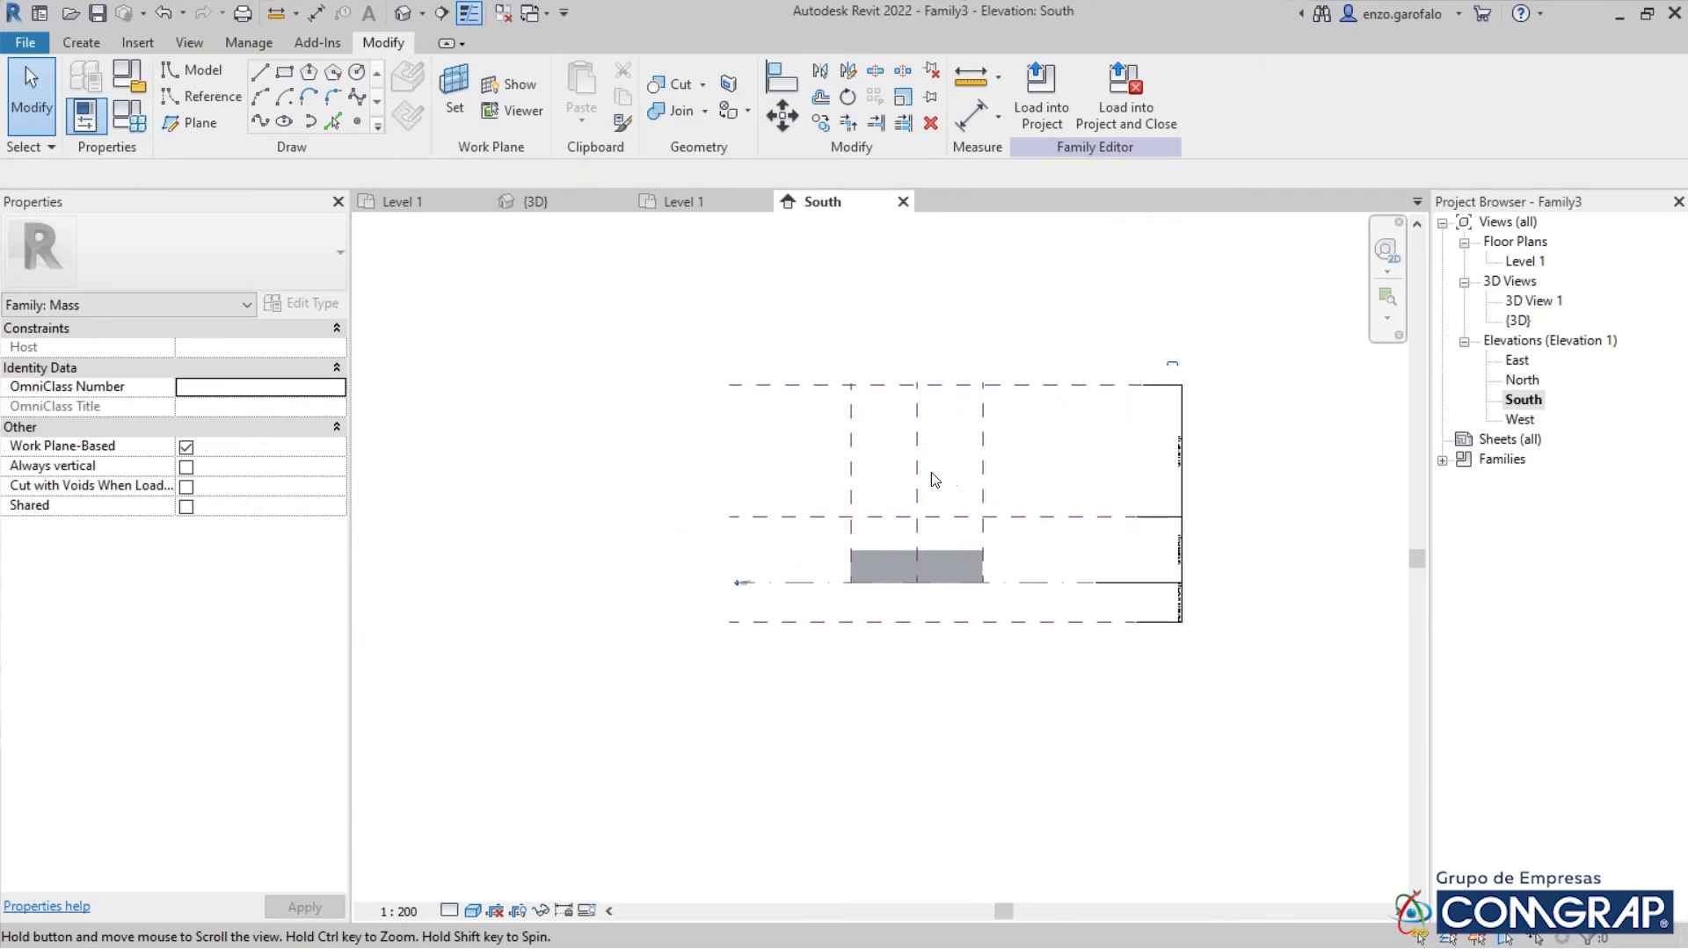
middle_click_drag(930, 478, 876, 601)
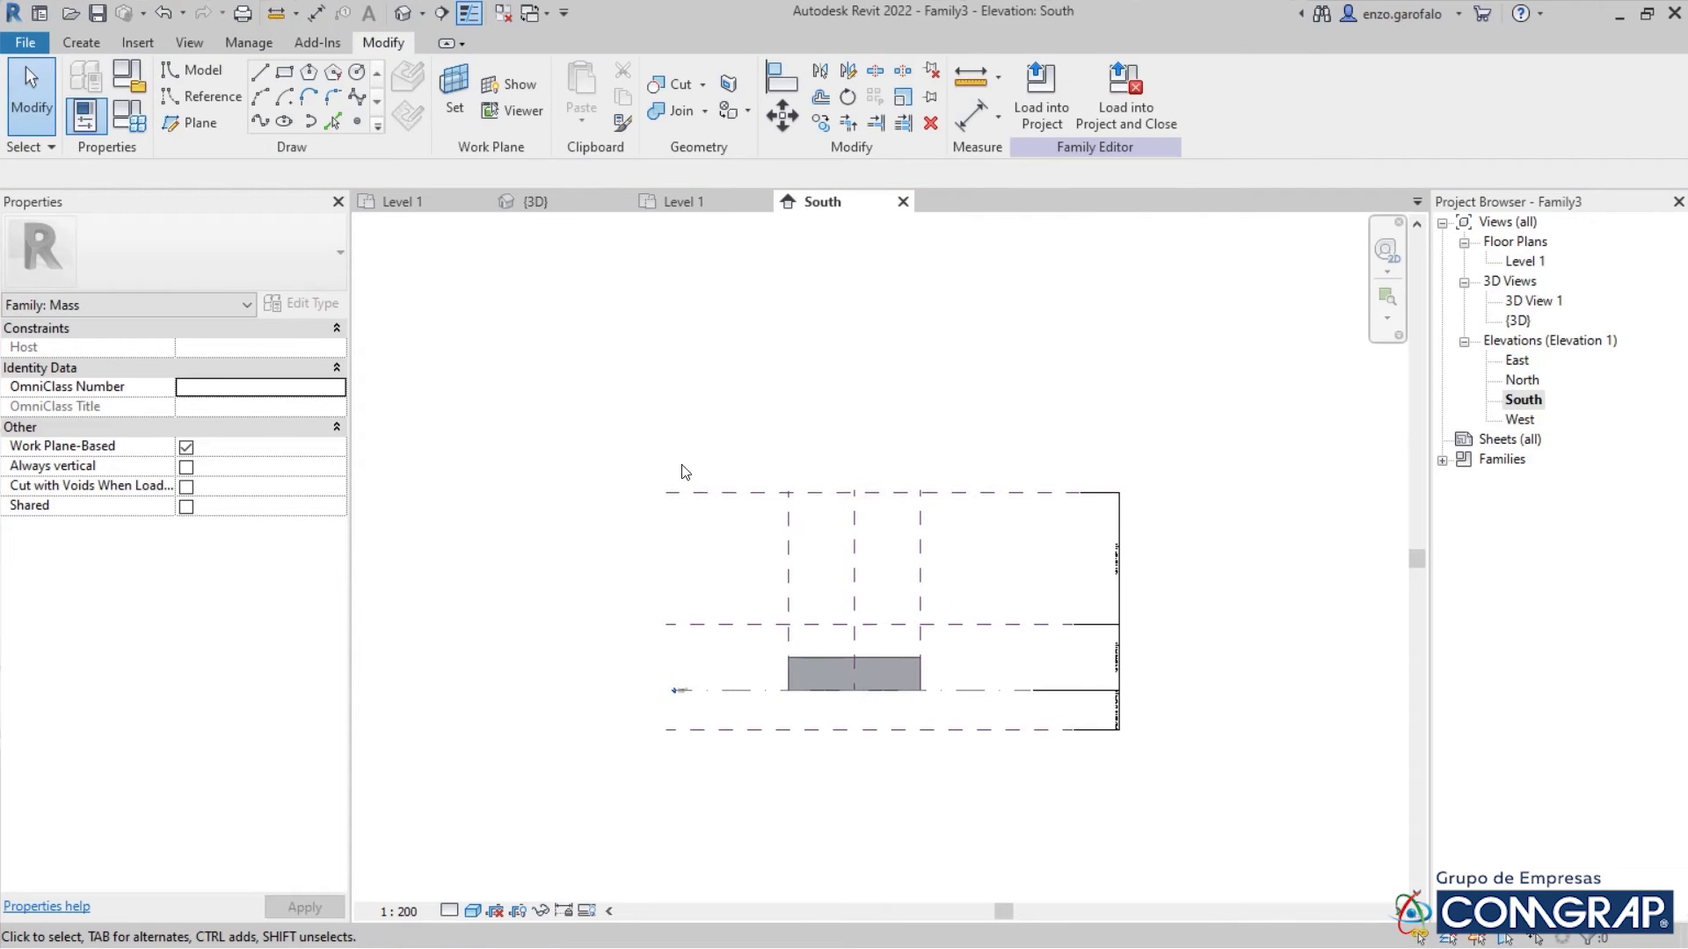
In the 3D view, align the box's top face to the Altura comercial plane, lock the alignment, and end the Align command
left_click(543, 207)
middle_click_drag(755, 444, 800, 636, "shift")
left_click(800, 630)
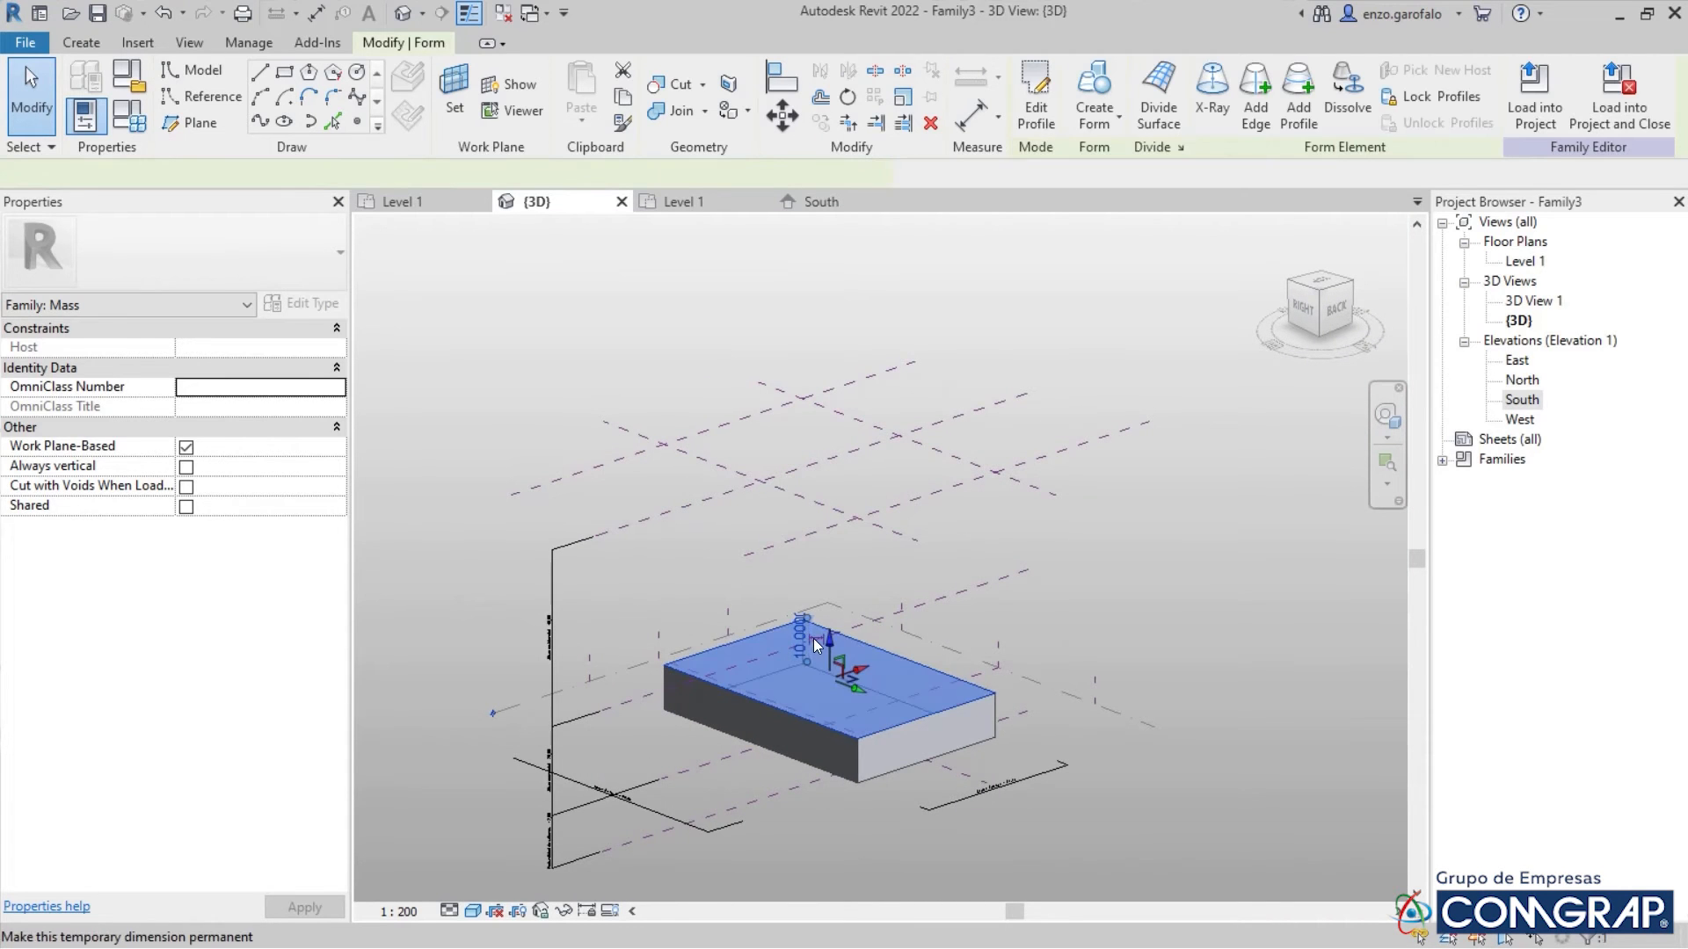
left_click(1020, 562)
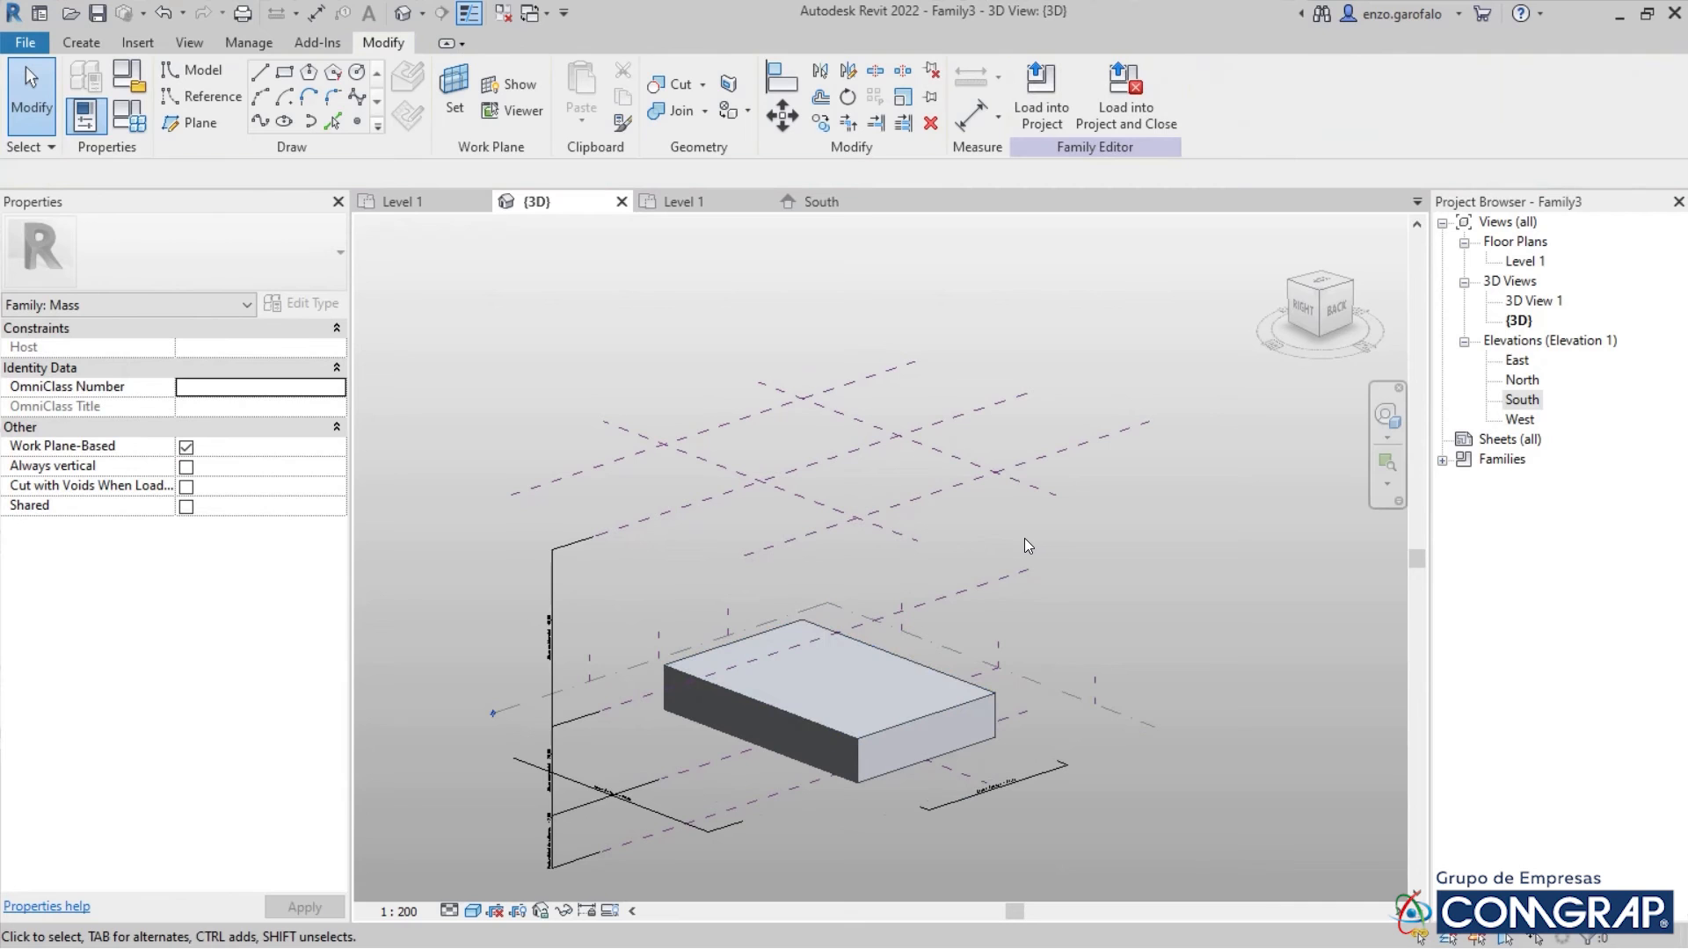
key("a")
key("l")
middle_click_drag(927, 584, 849, 580, "shift")
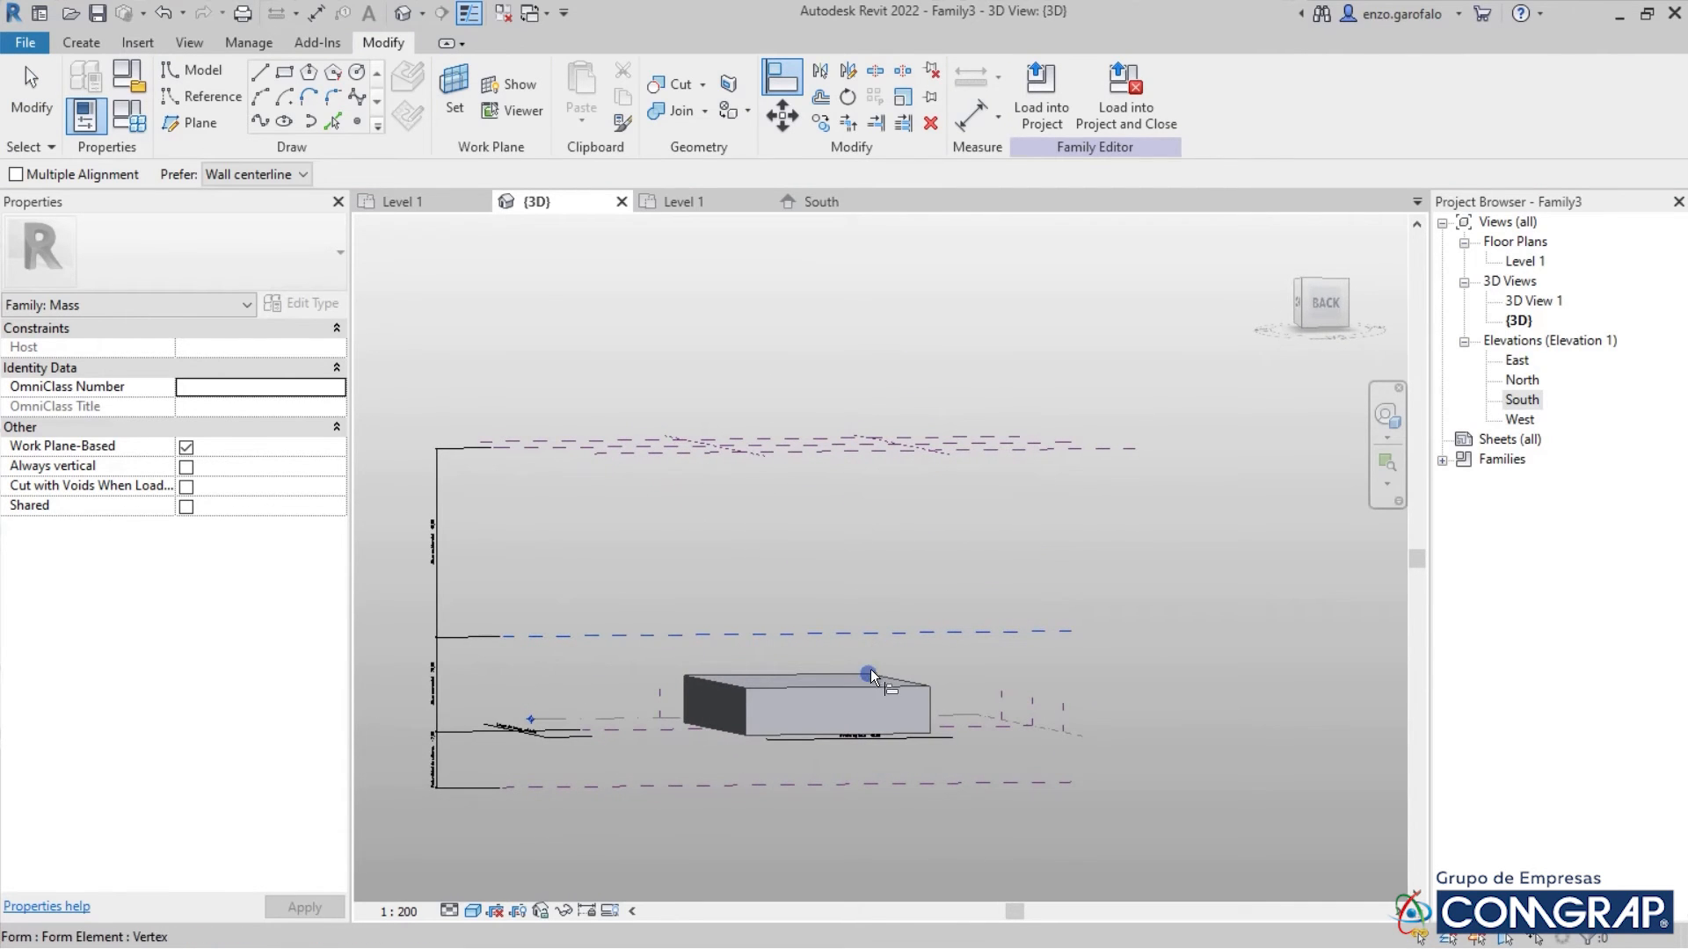
left_click(835, 682)
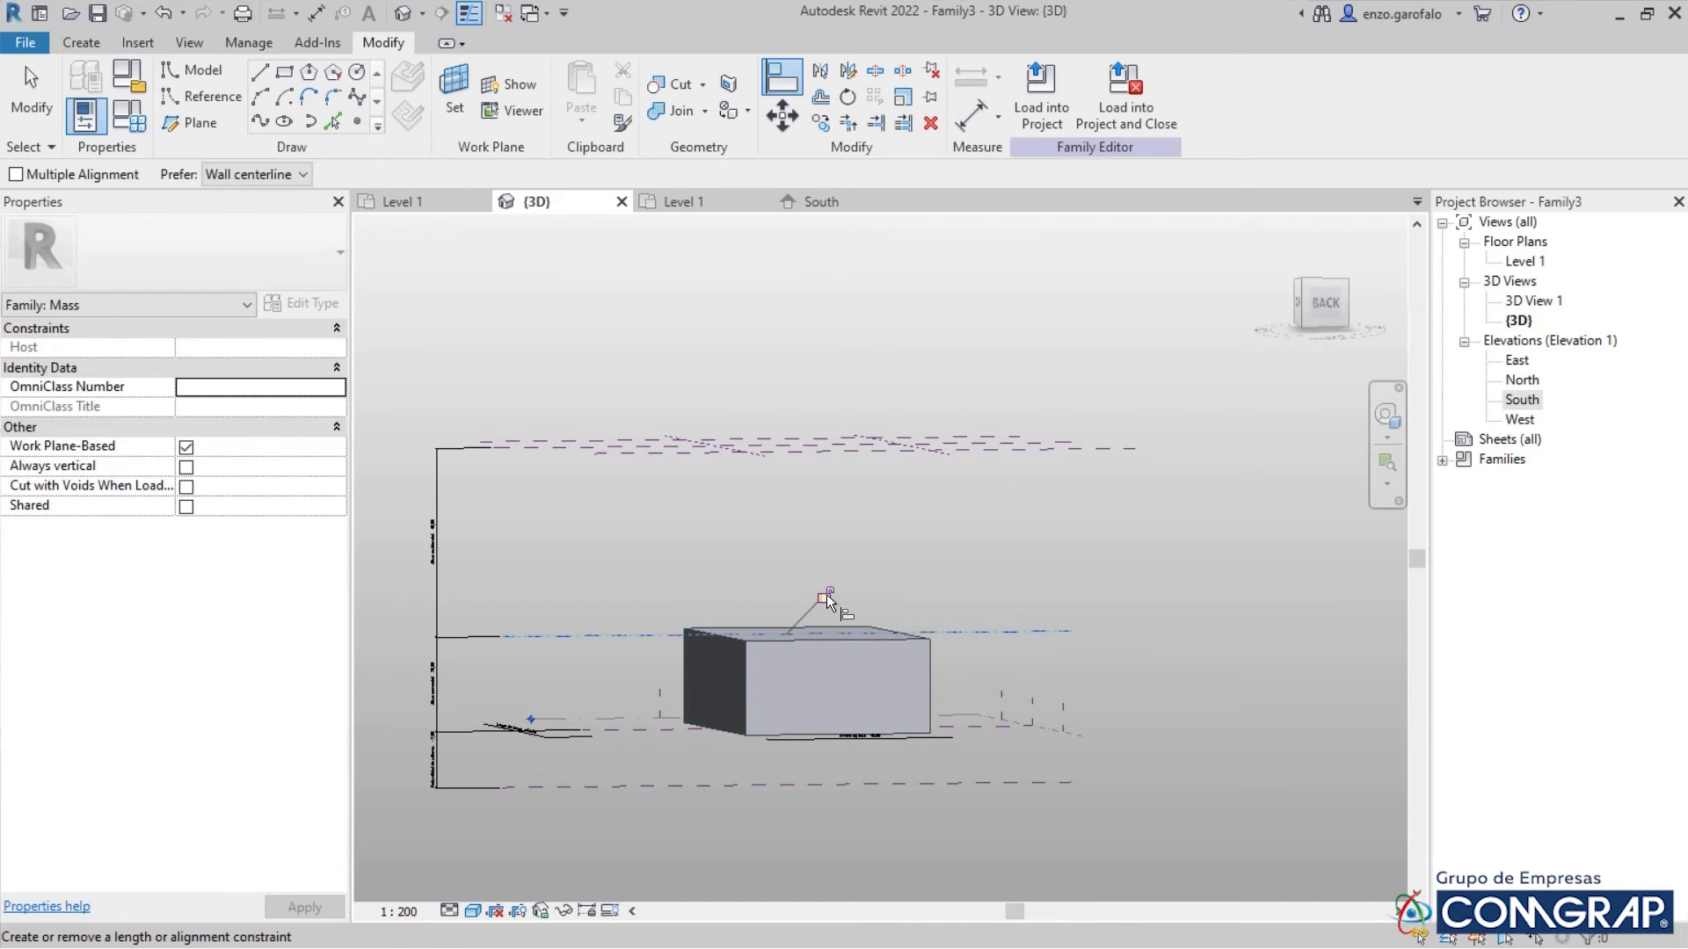
middle_click_drag(1047, 576, 819, 499, "shift")
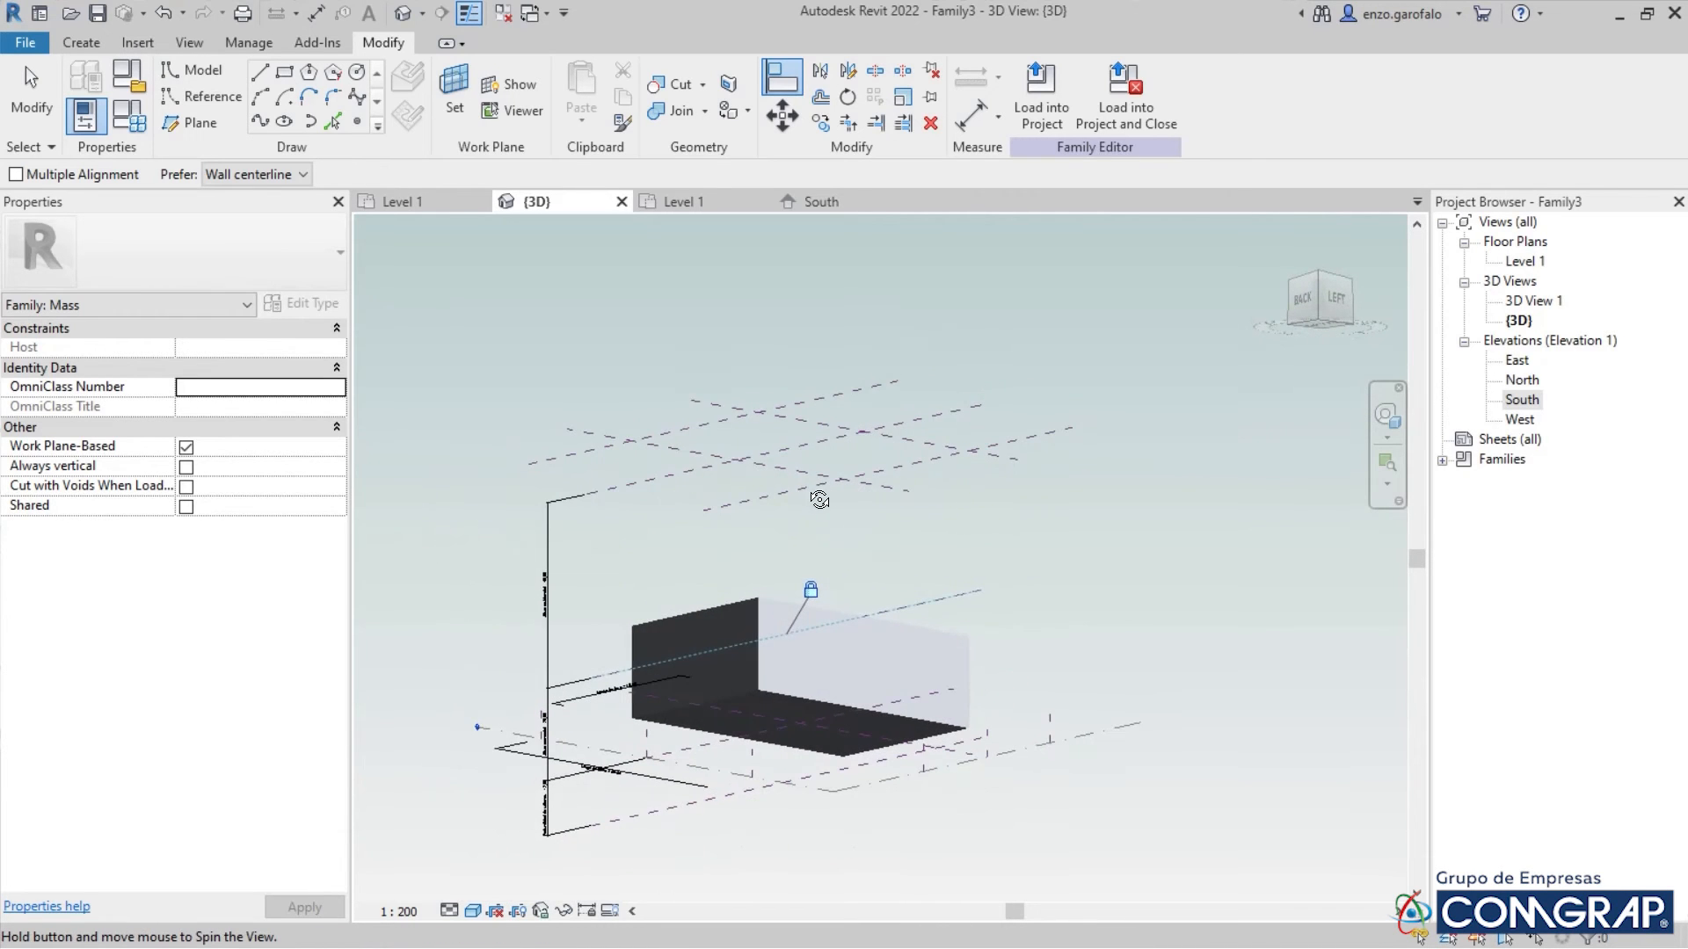
key("Escape")
key("Escape")
Create a solid form extending downward from the box's bottom face for the basement volume
middle_click_drag(875, 606, 895, 543, "shift")
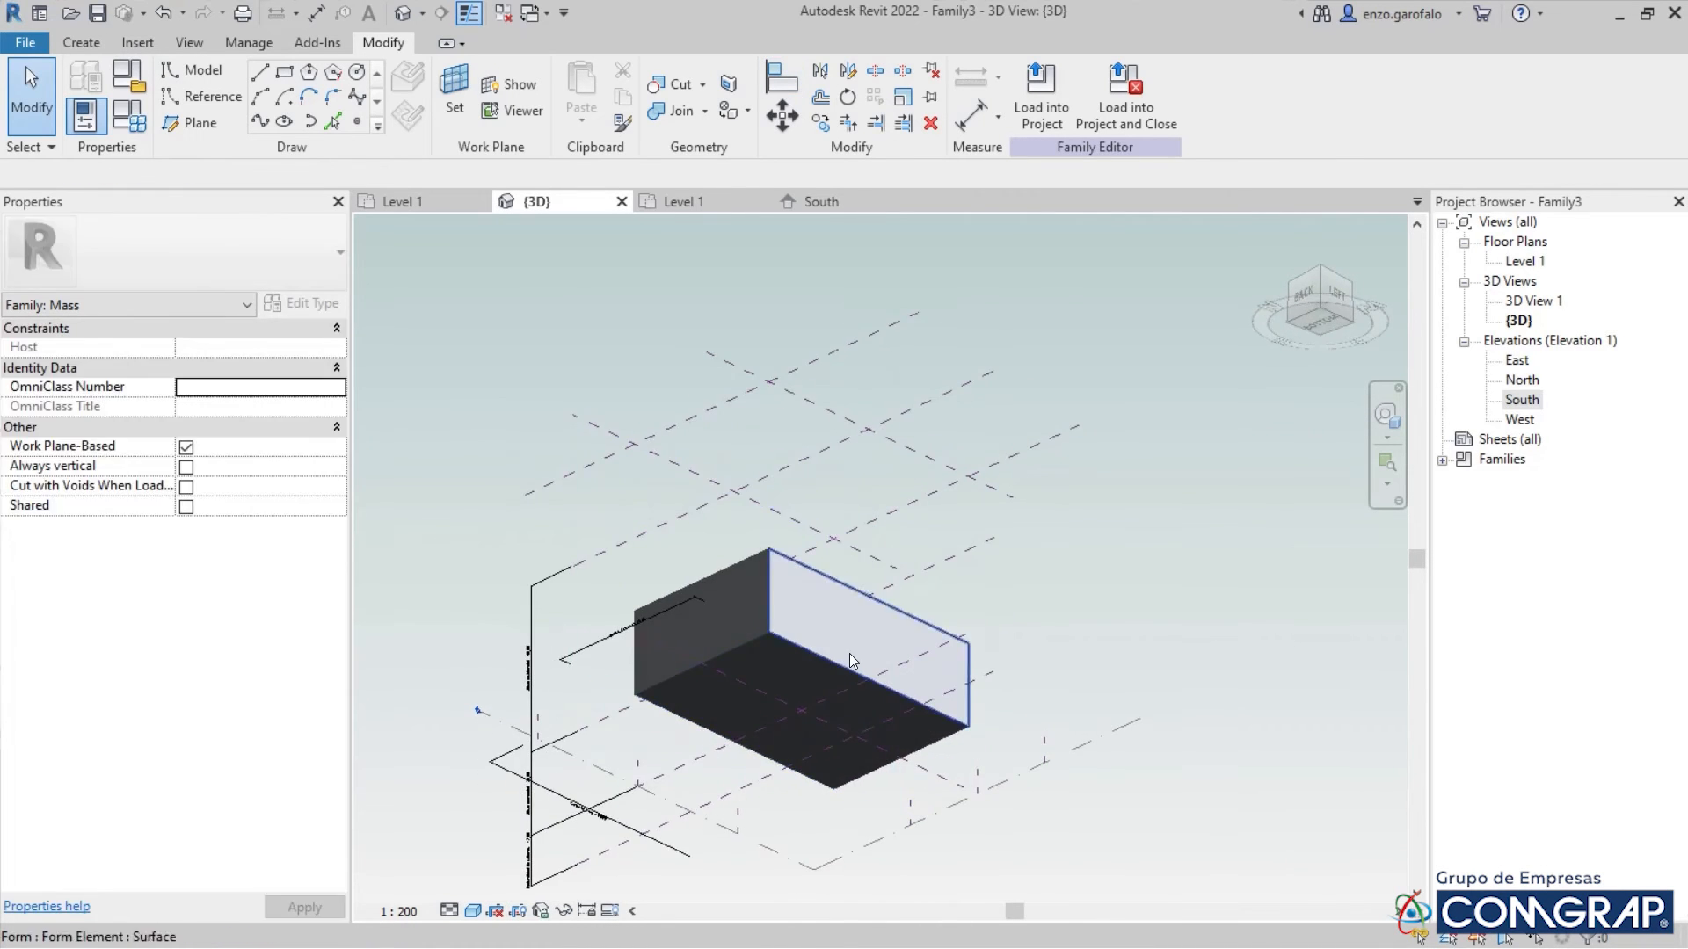
left_click(788, 642)
middle_click_drag(1099, 572, 1126, 536, "shift")
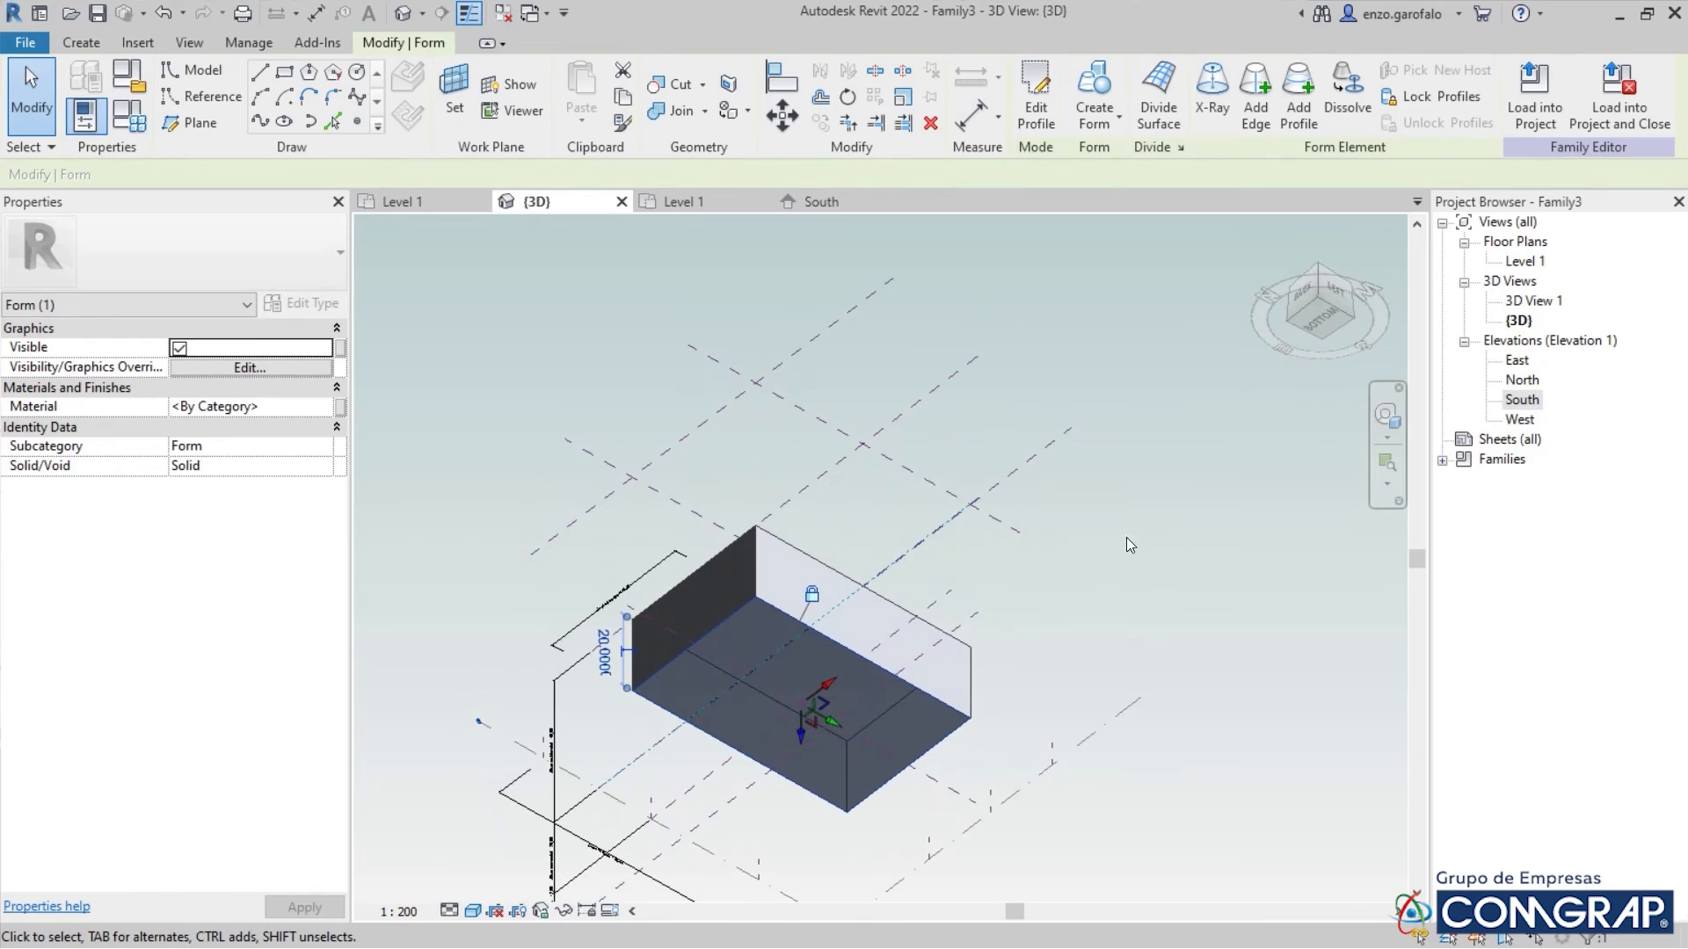
left_click(1099, 94)
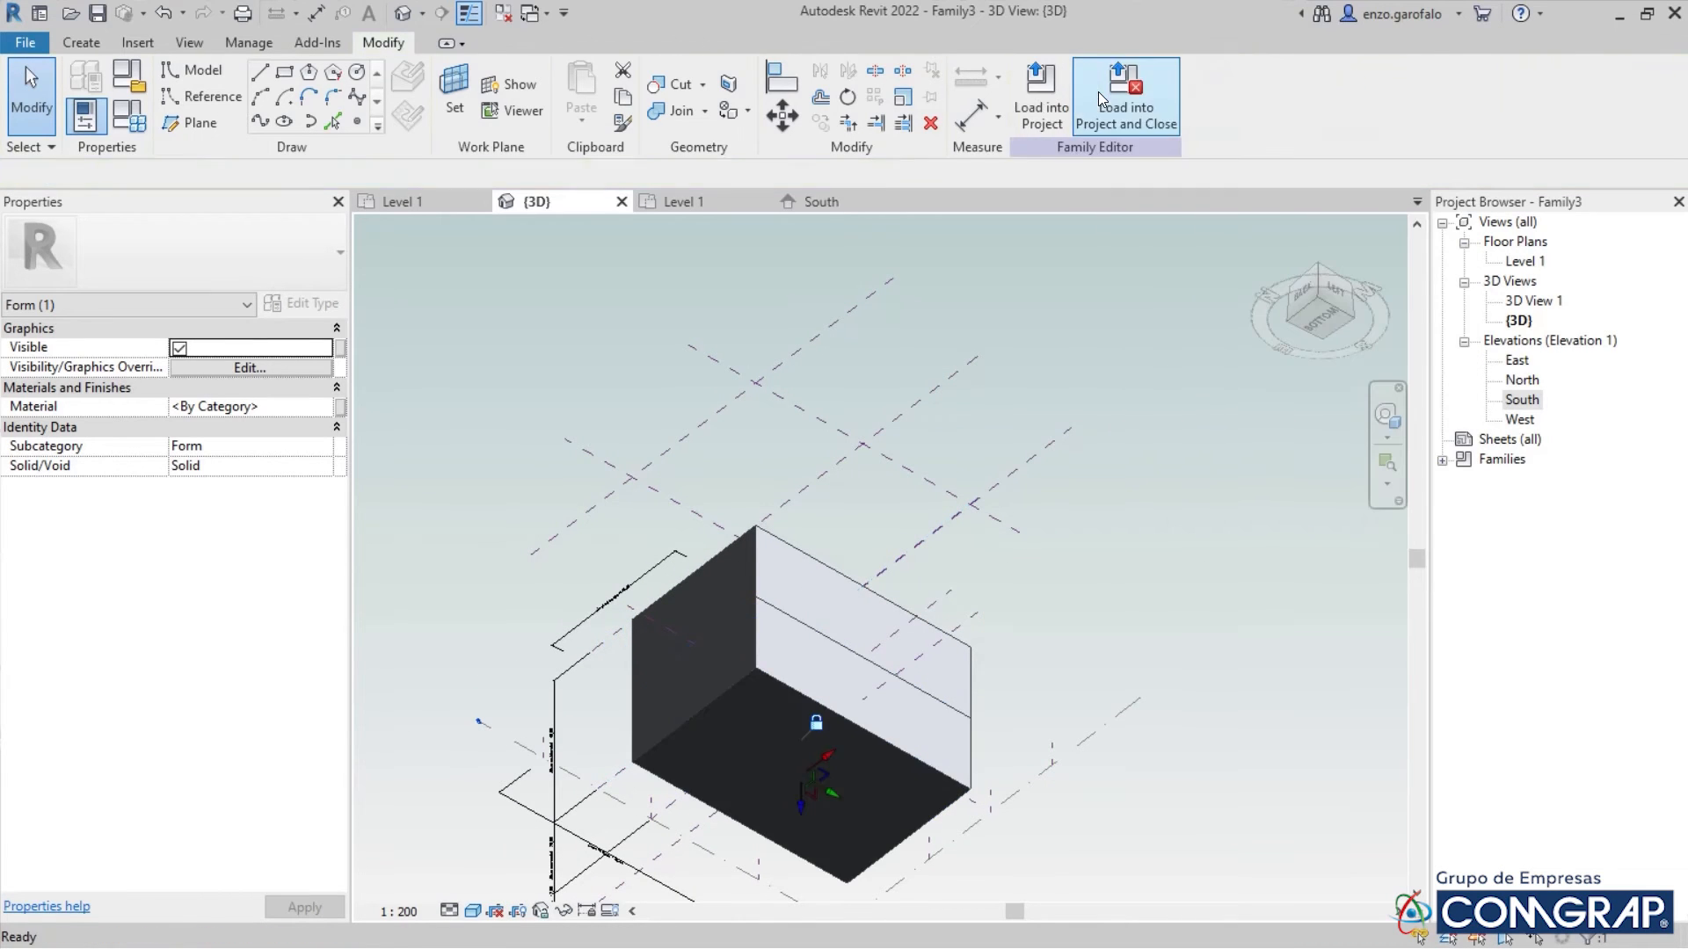
left_click(966, 362)
Align the basement form's bottom face to the Profundidad de sótanos plane, lock the alignment, and end the Align command
middle_click_drag(870, 469, 1023, 694, "shift")
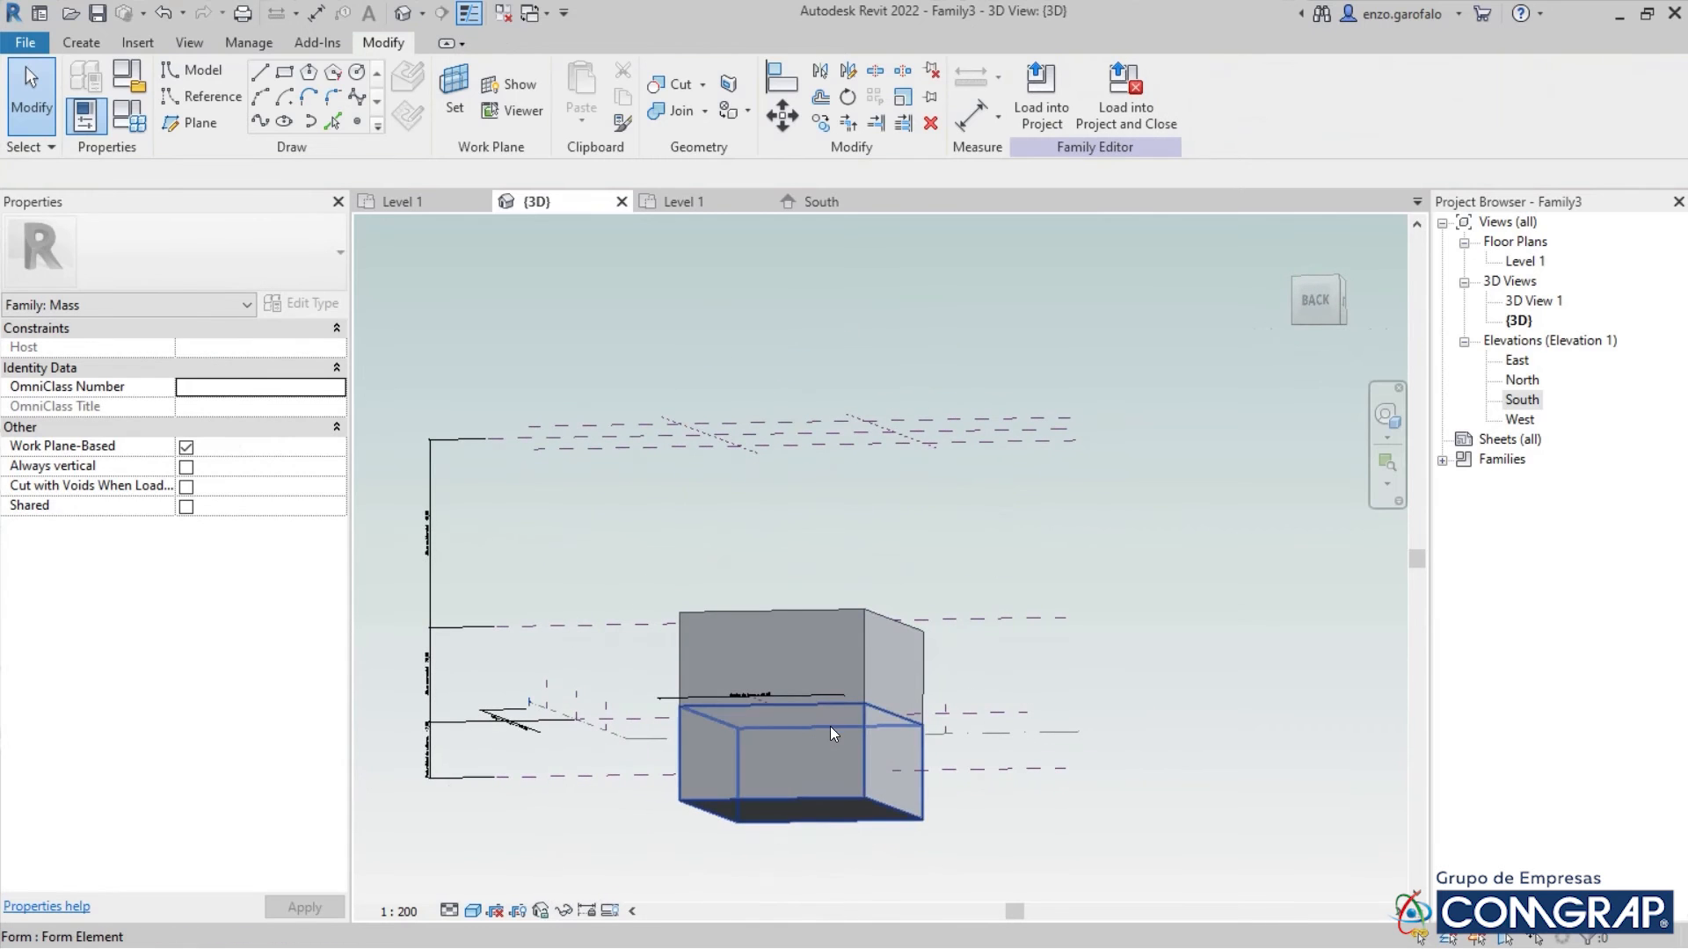
middle_click_drag(863, 735, 814, 719, "shift")
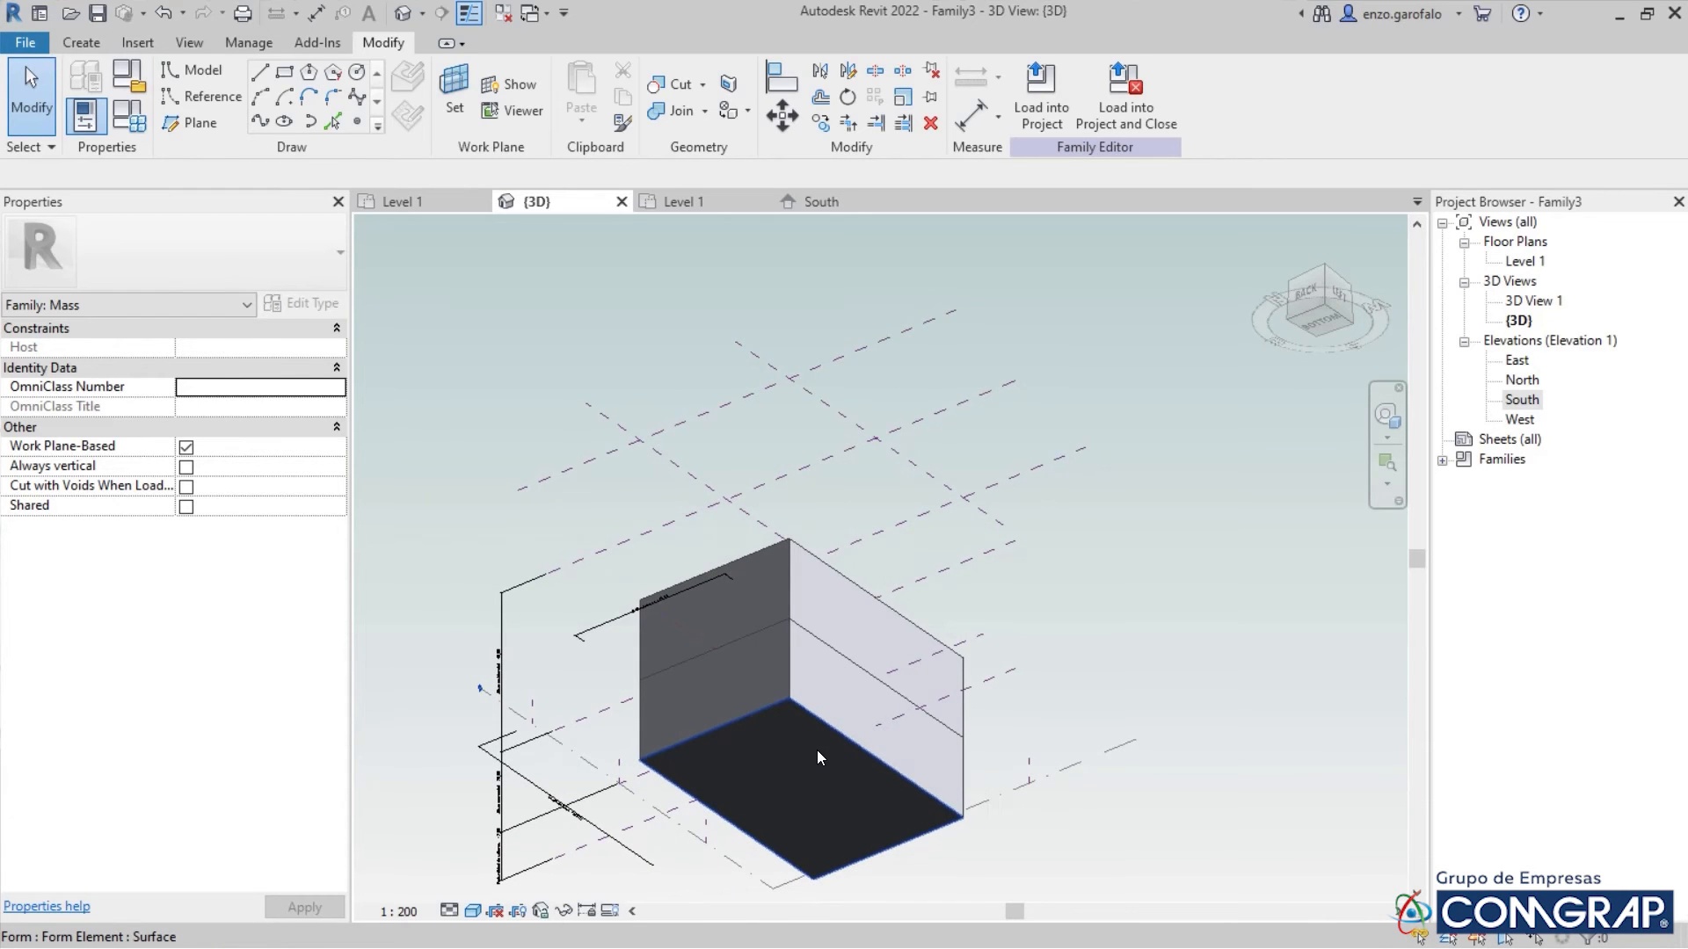
key("a")
key("l")
middle_click_drag(768, 677, 693, 740, "shift")
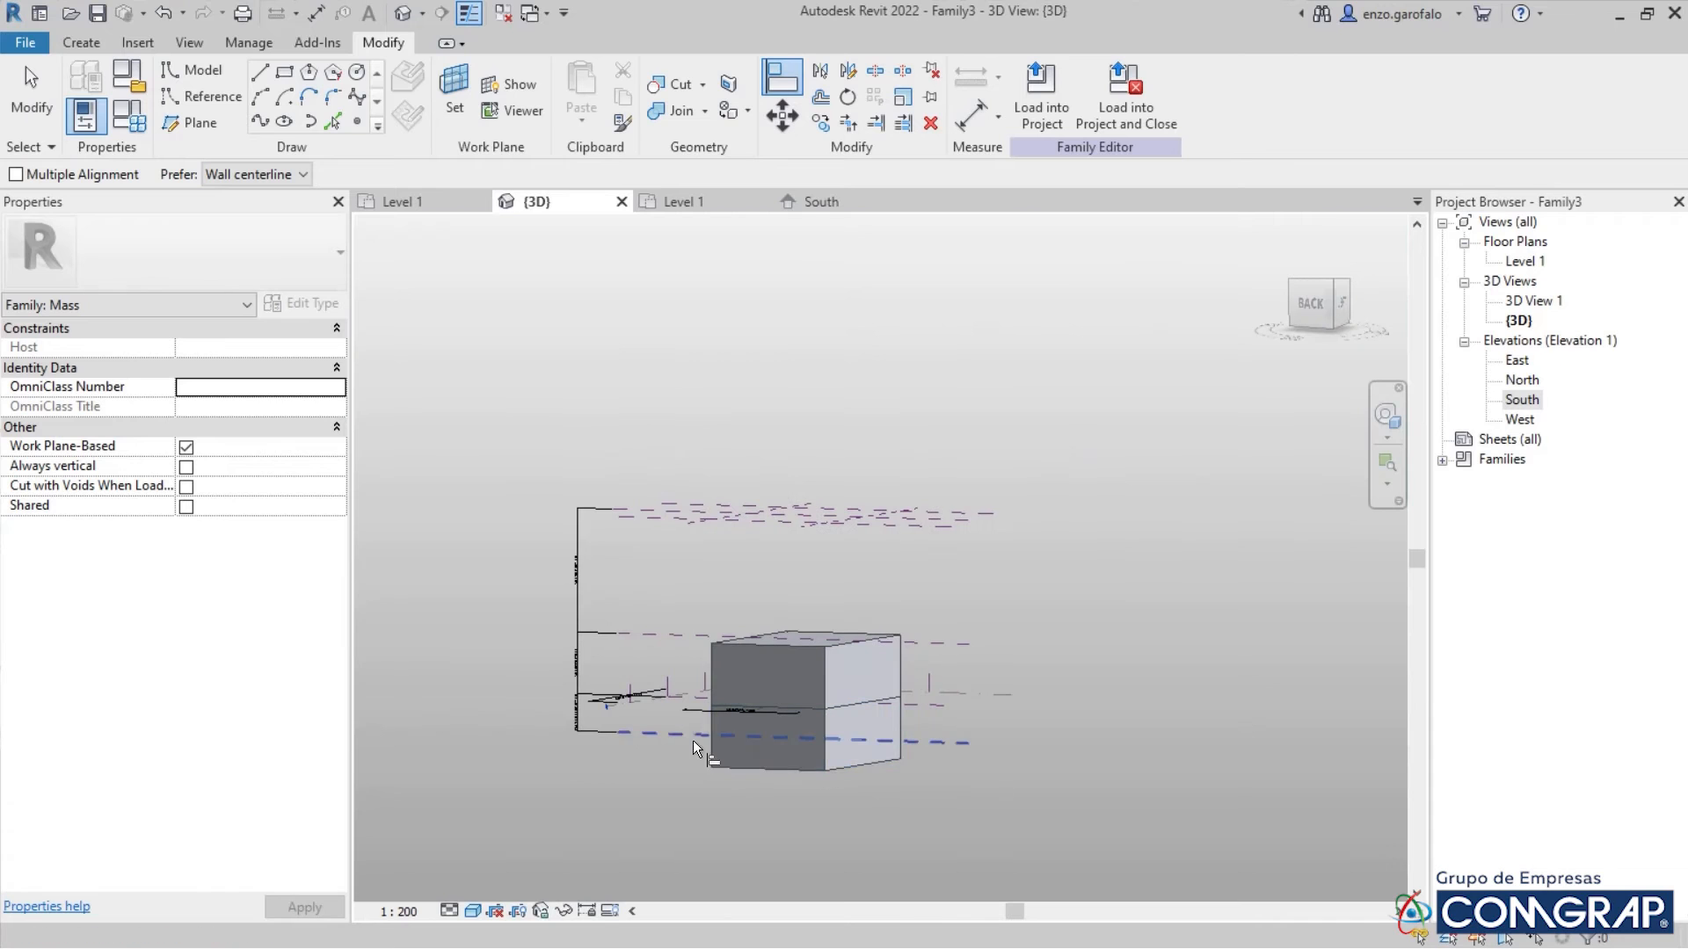
middle_click_drag(819, 825, 801, 723, "shift")
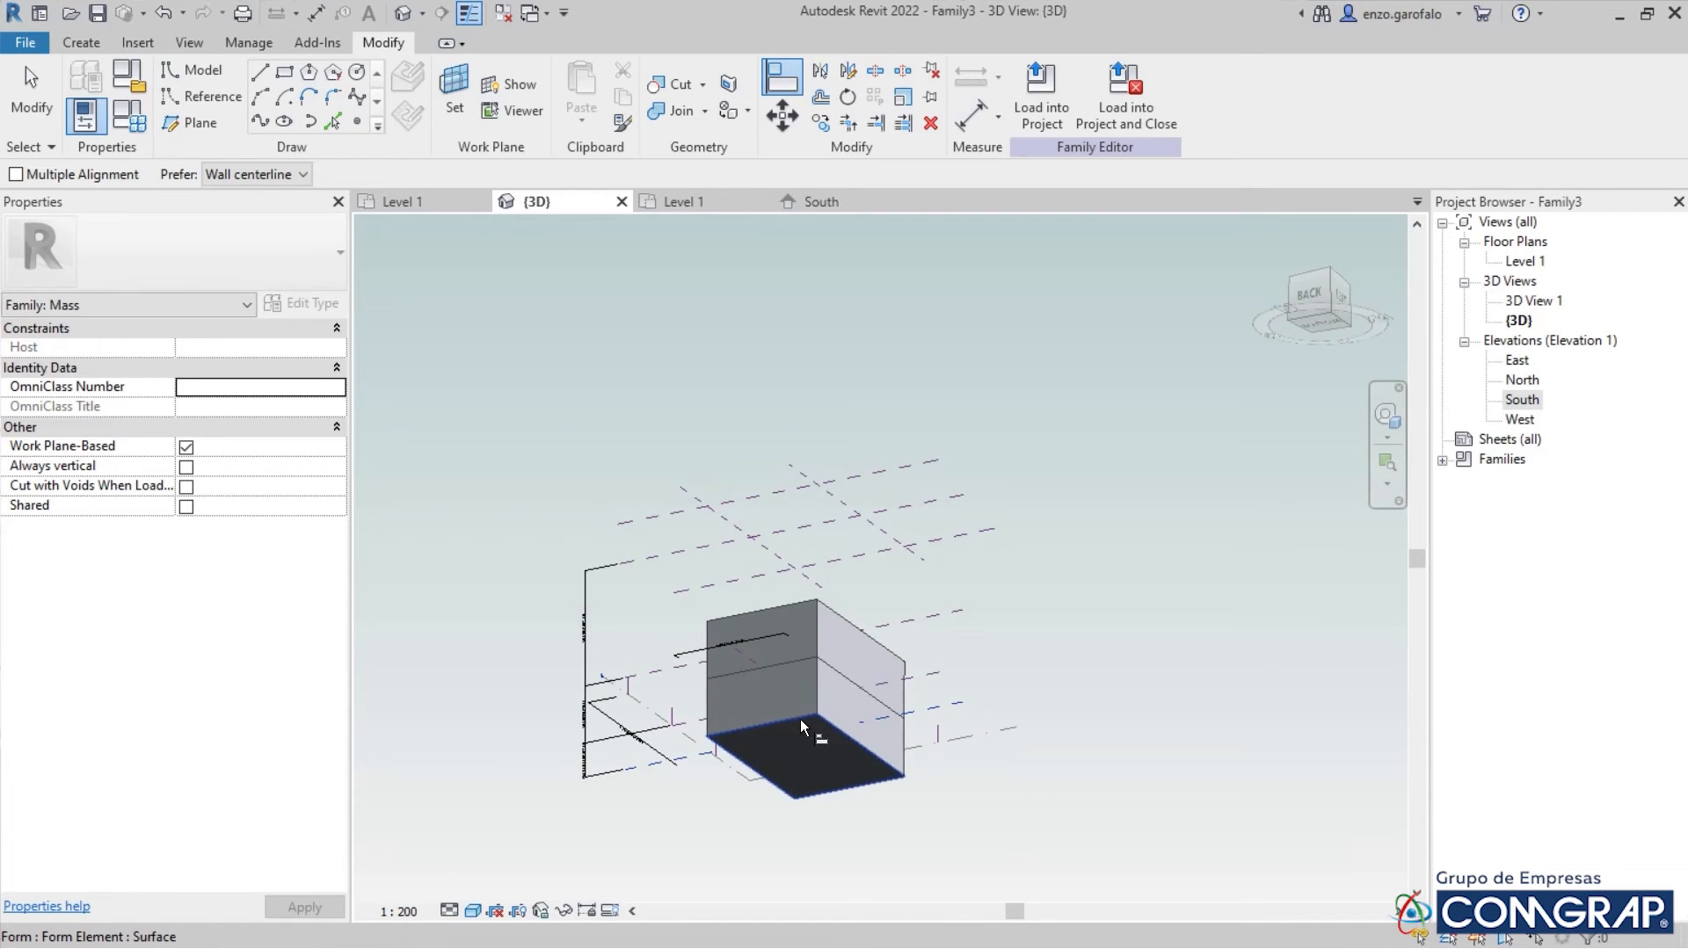
scroll(800, 719, "up", 3)
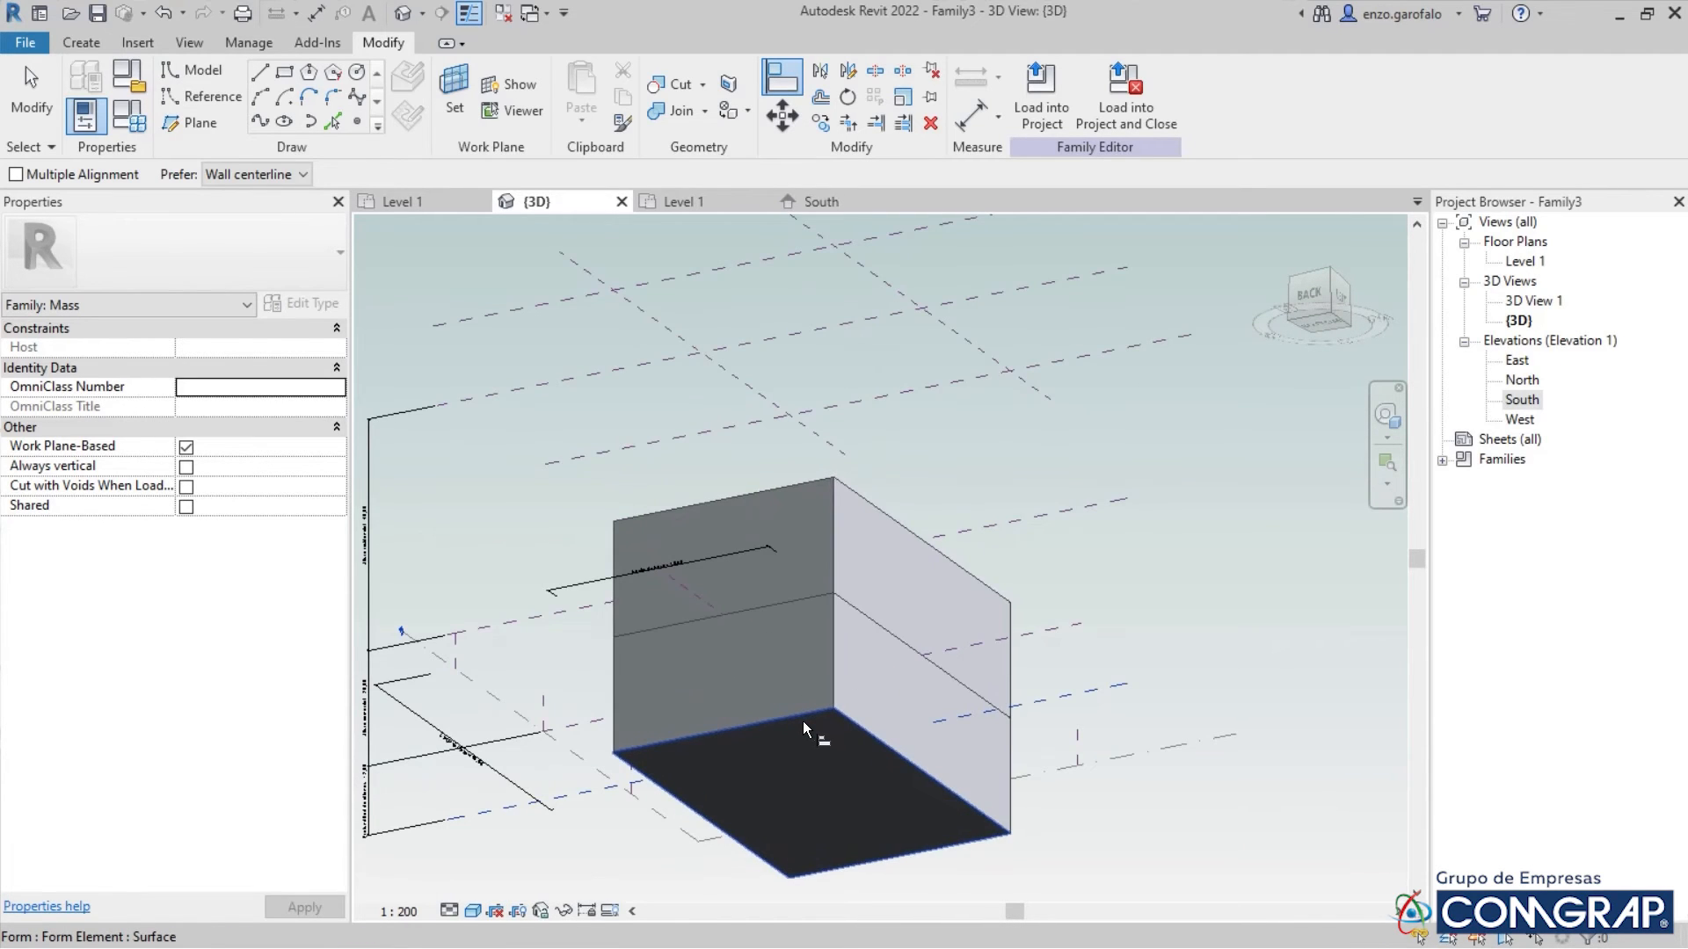
left_click(758, 796)
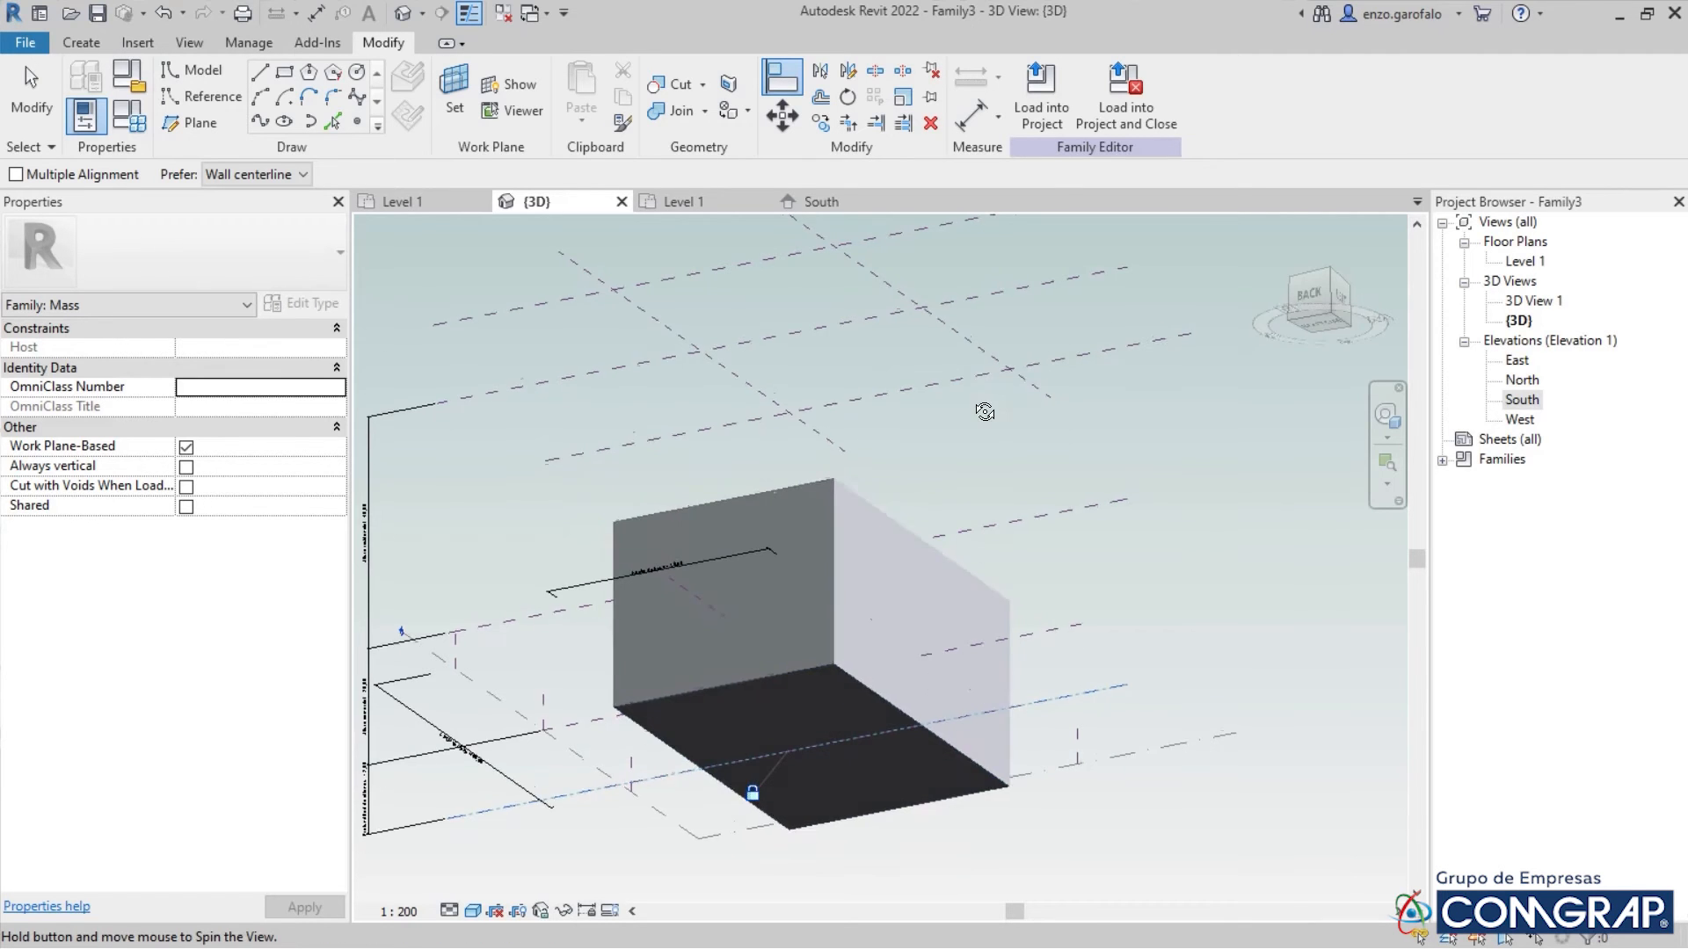
middle_click_drag(983, 411, 949, 612, "shift")
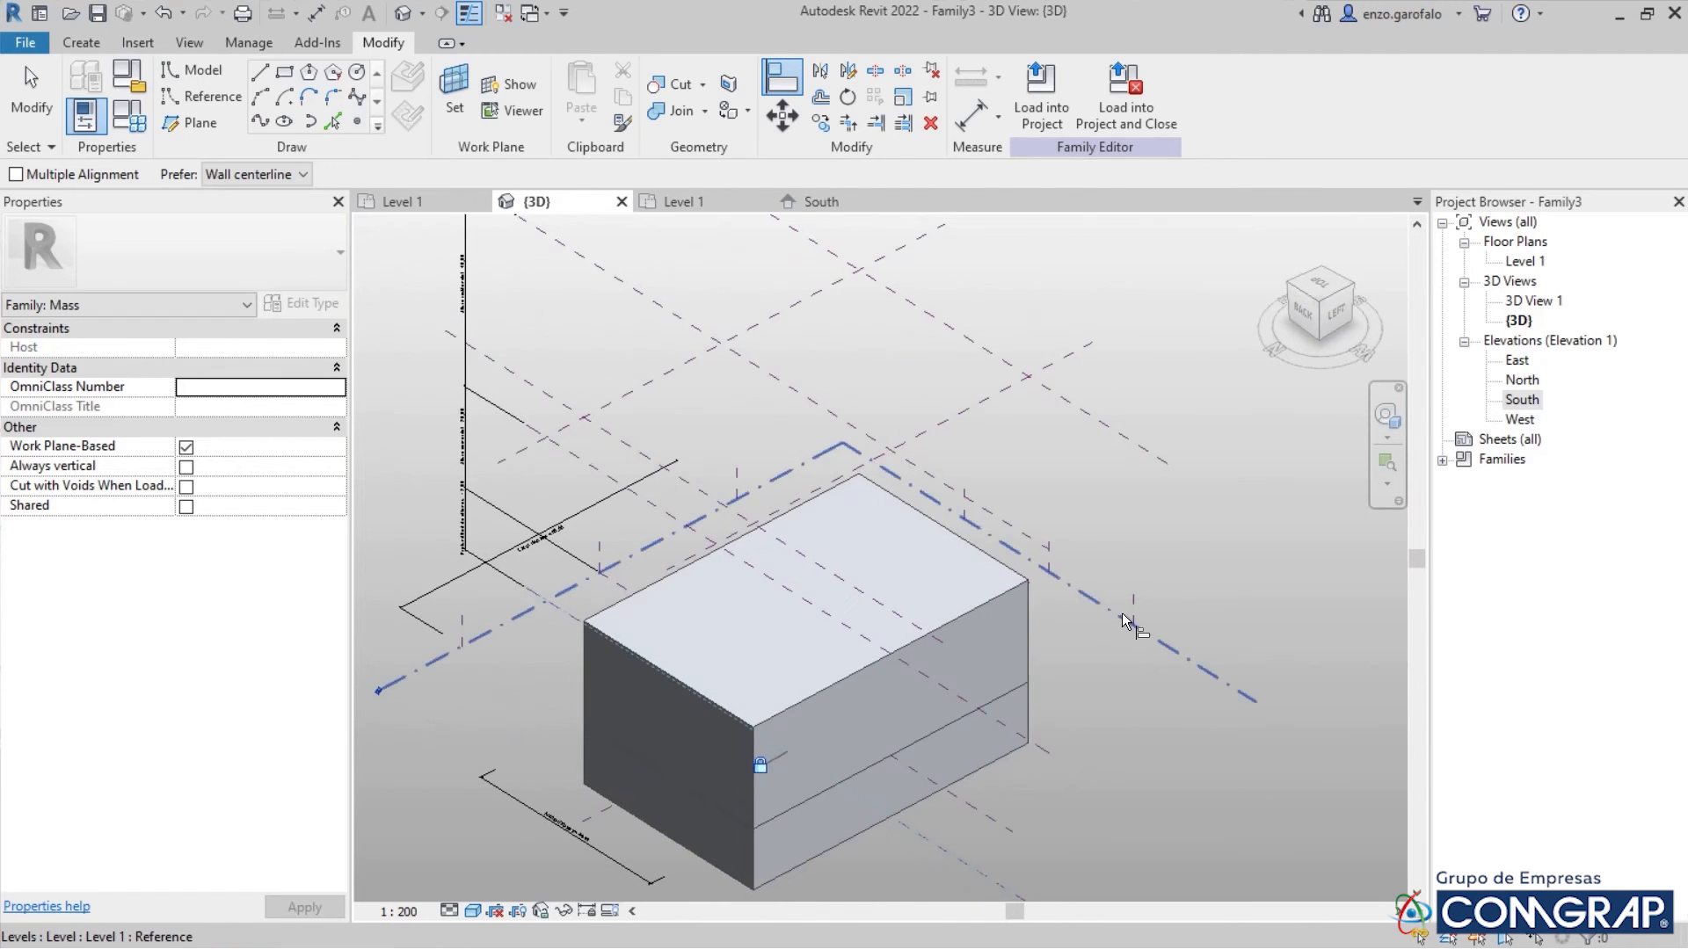
key("Escape")
Set the box's top face as the work plane and sketch an inset rectangle about 47 by 25 on it
middle_click_drag(1031, 626, 853, 631, "shift")
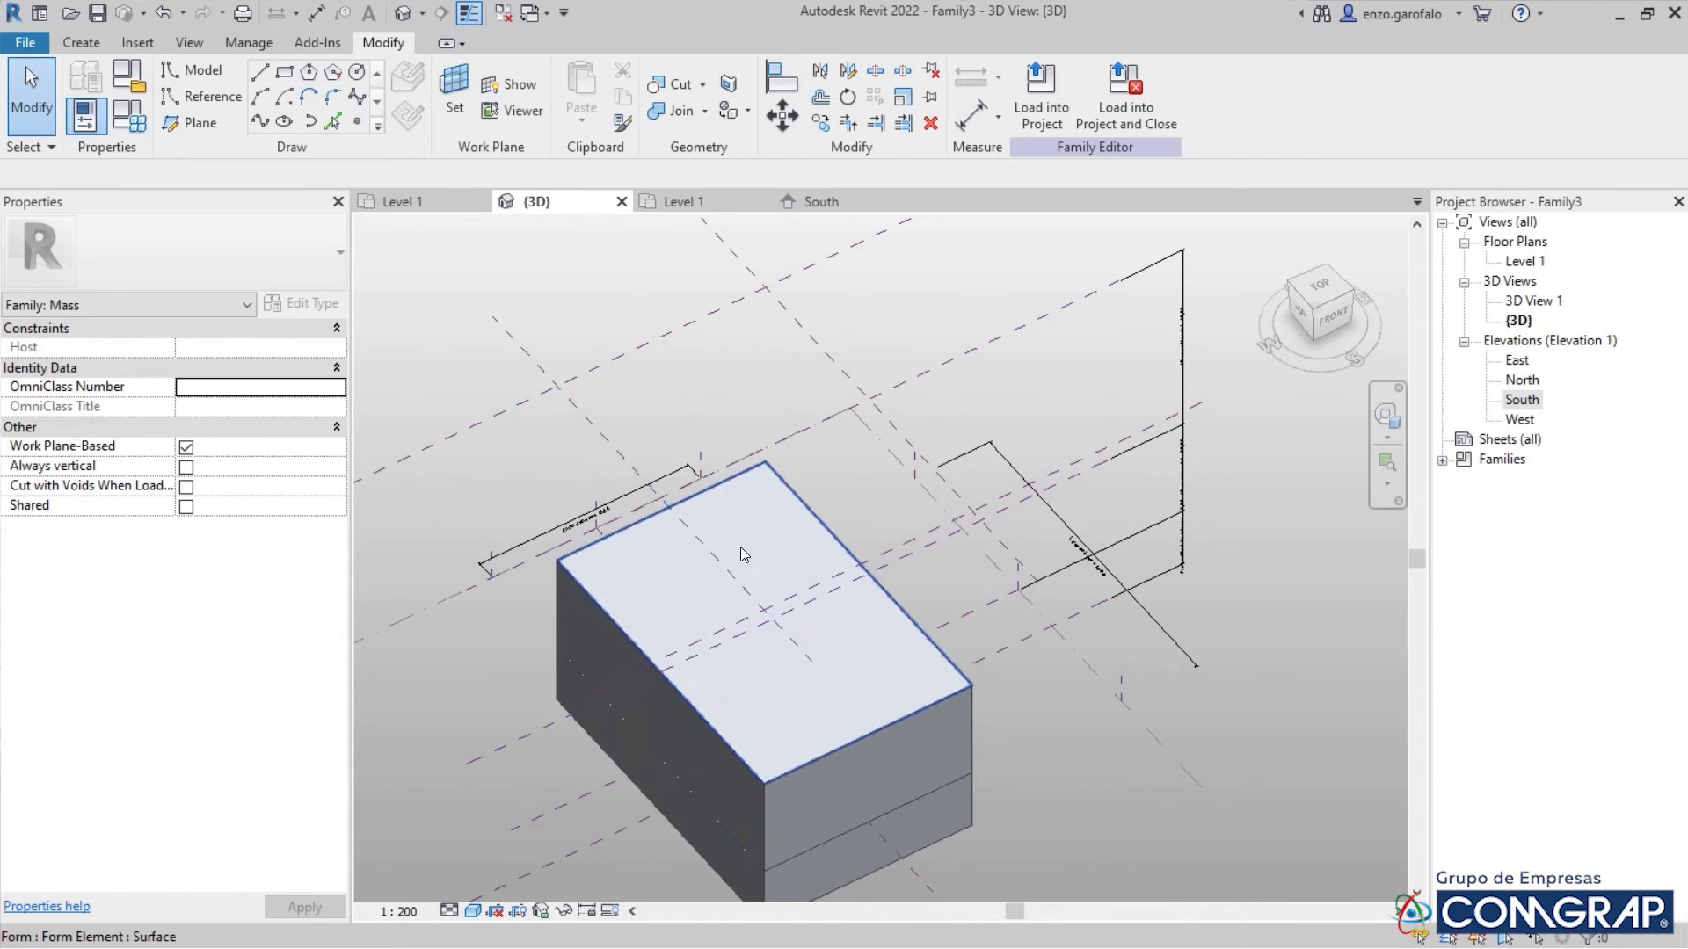
middle_click_drag(740, 546, 992, 550, "shift")
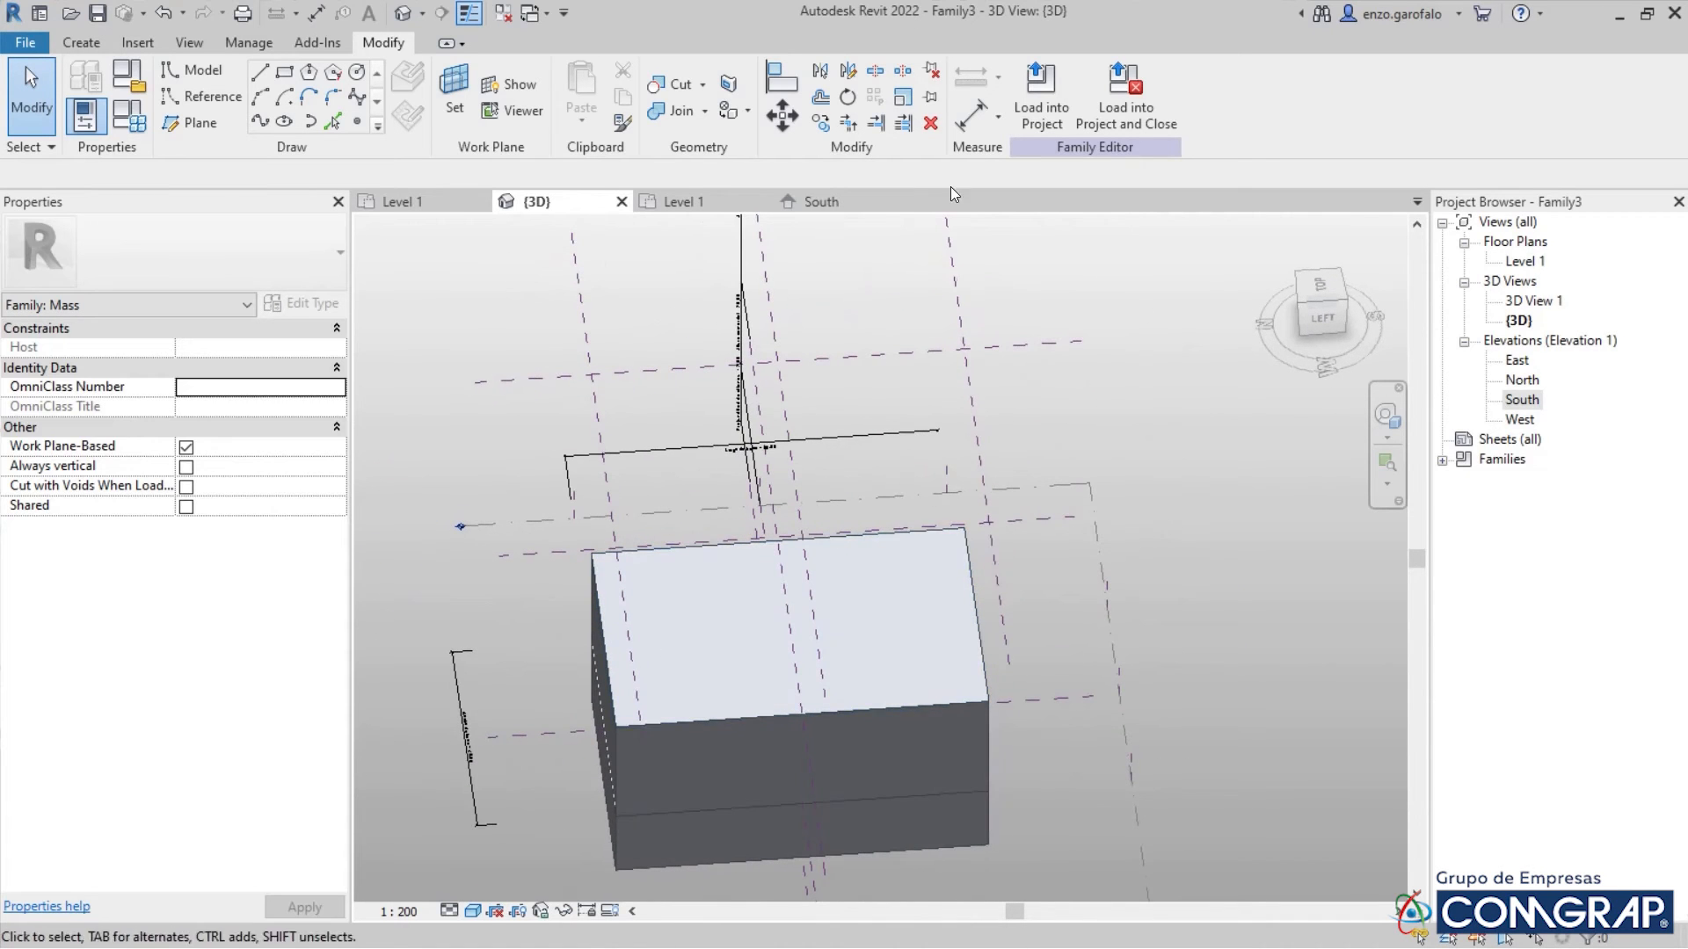
middle_click_drag(879, 615, 674, 626, "shift")
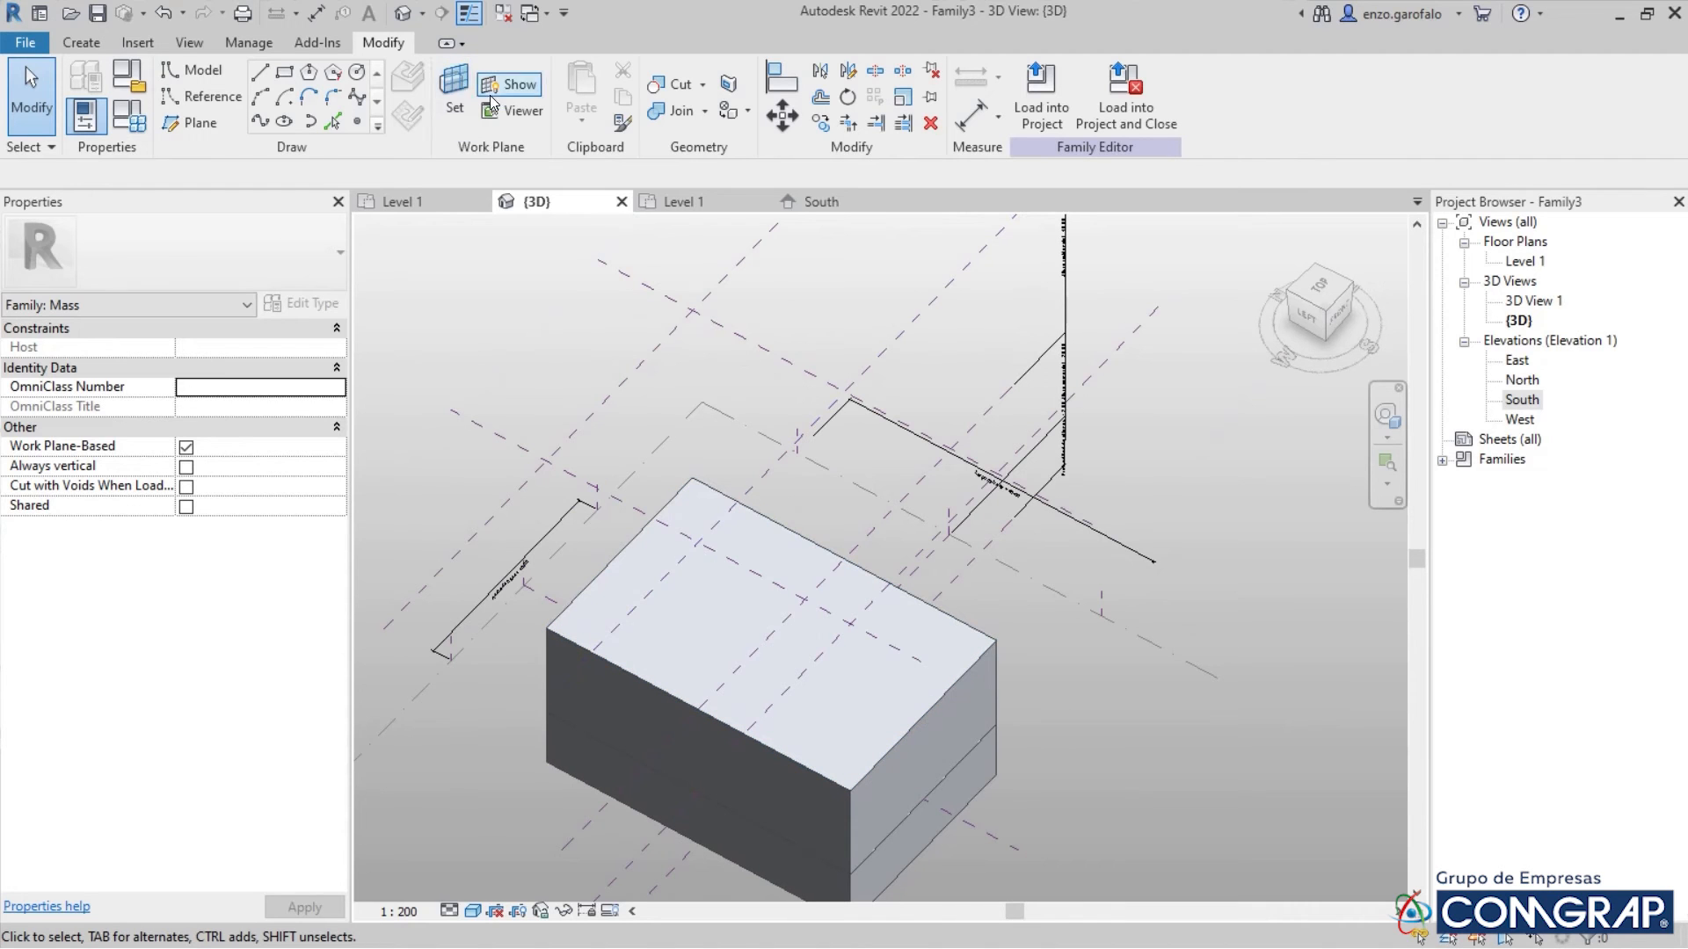
left_click(451, 118)
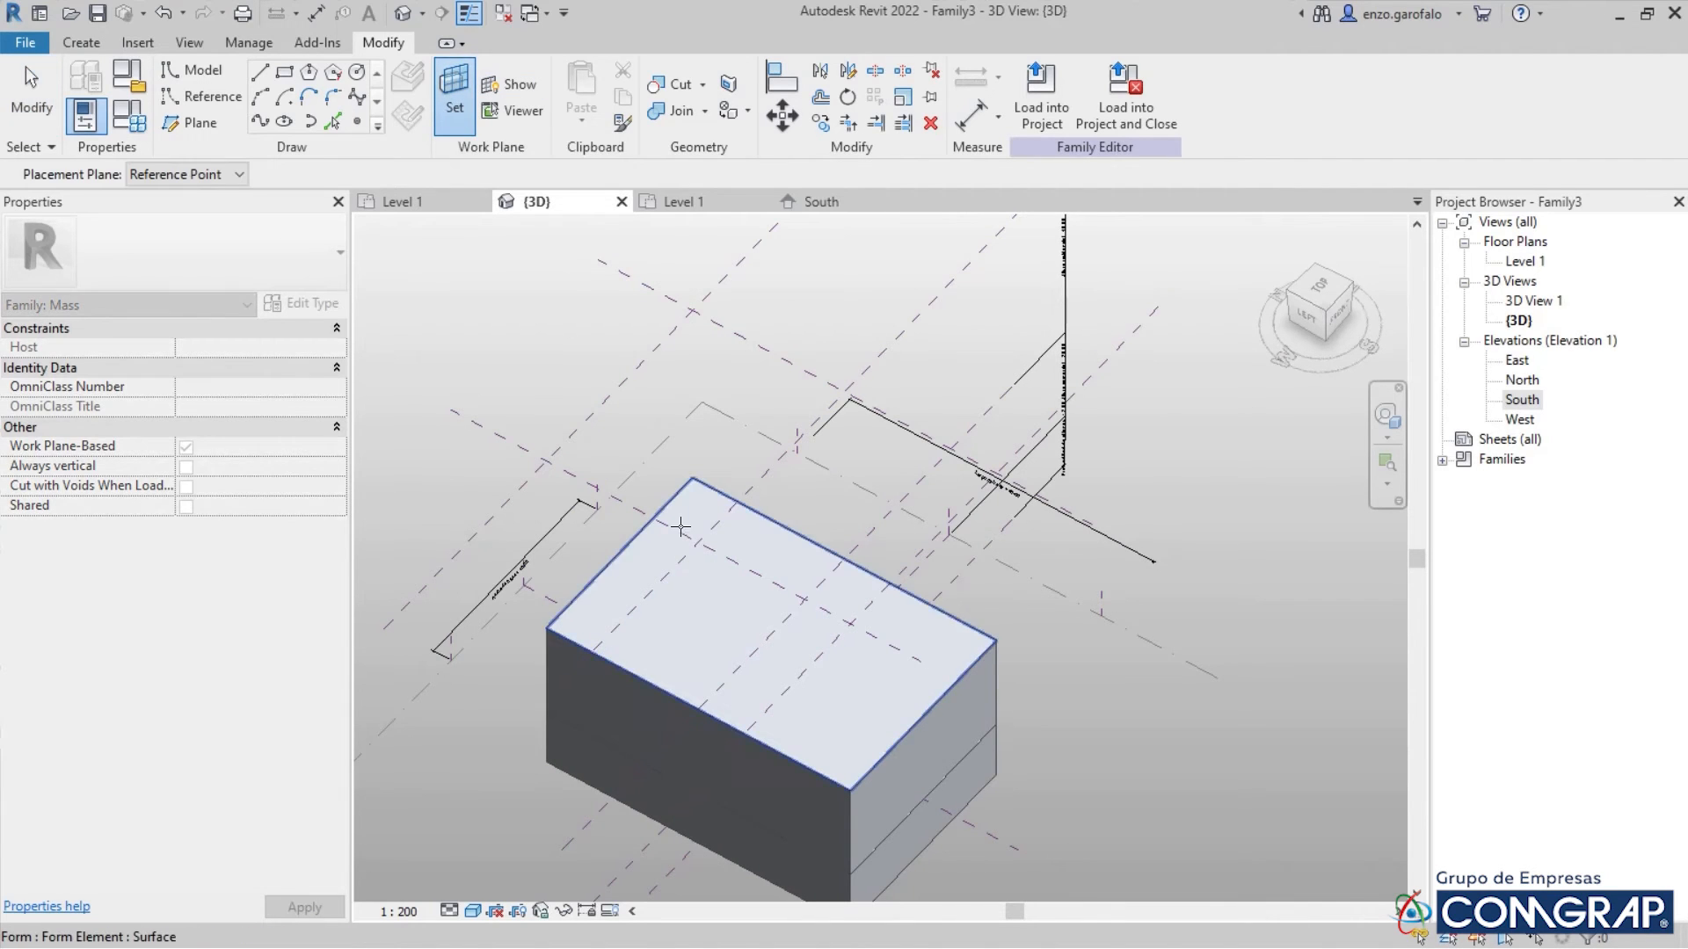
left_click(681, 520)
middle_click_drag(754, 564, 661, 534, "shift")
left_click(283, 71)
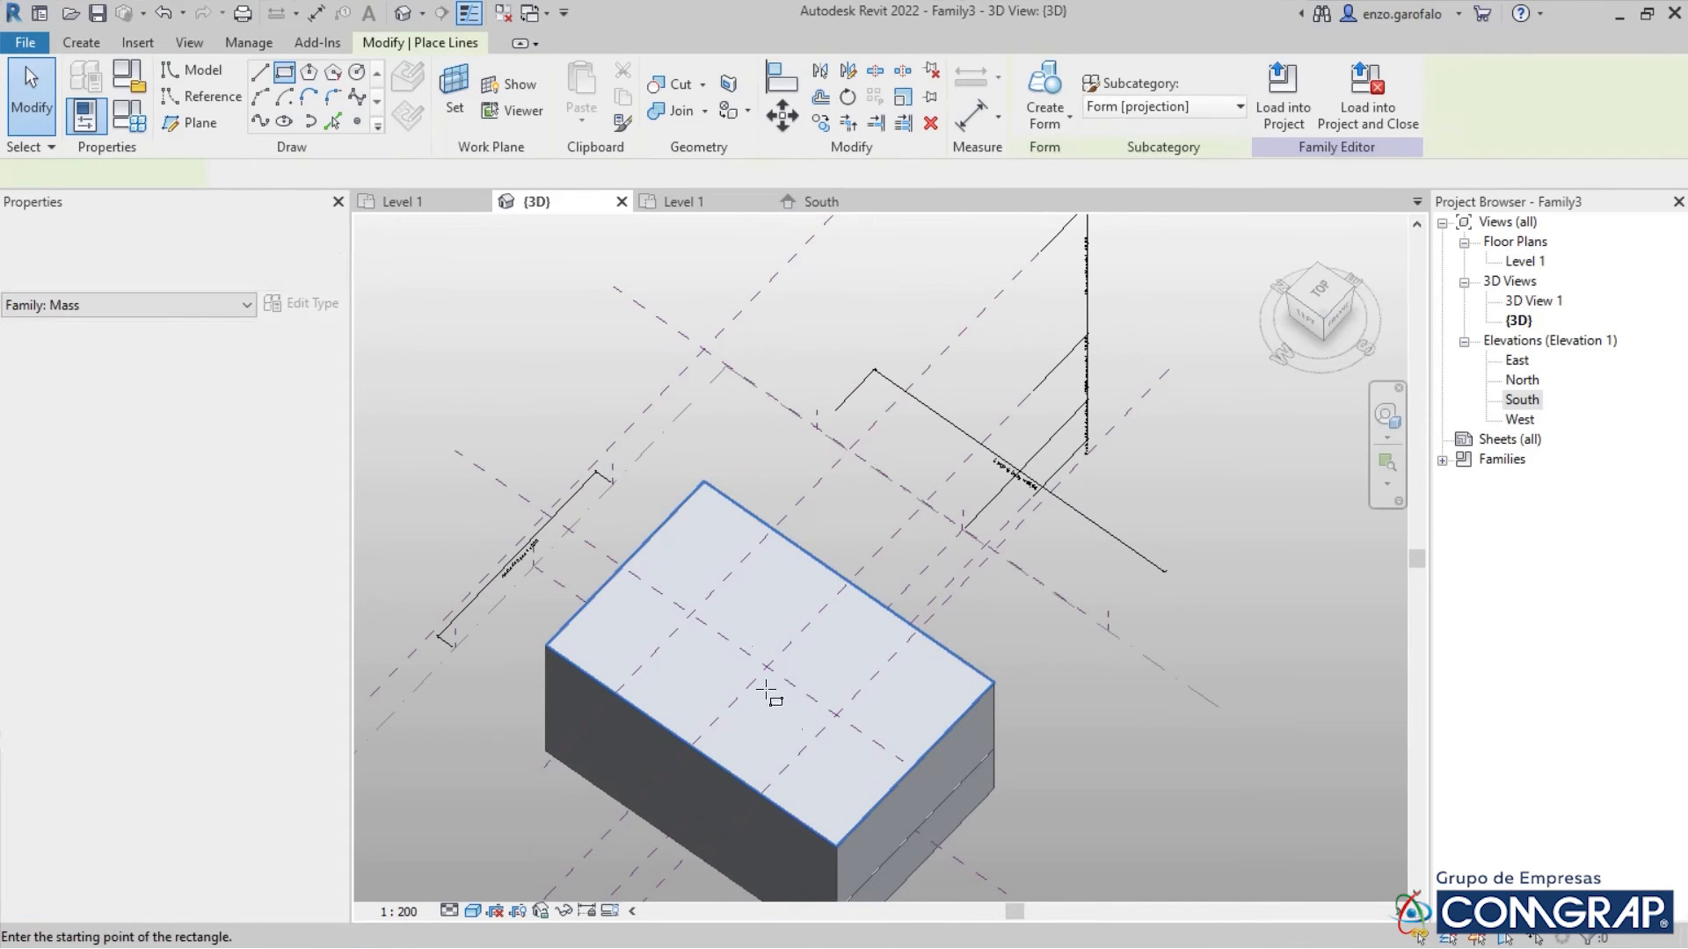
left_click(701, 516)
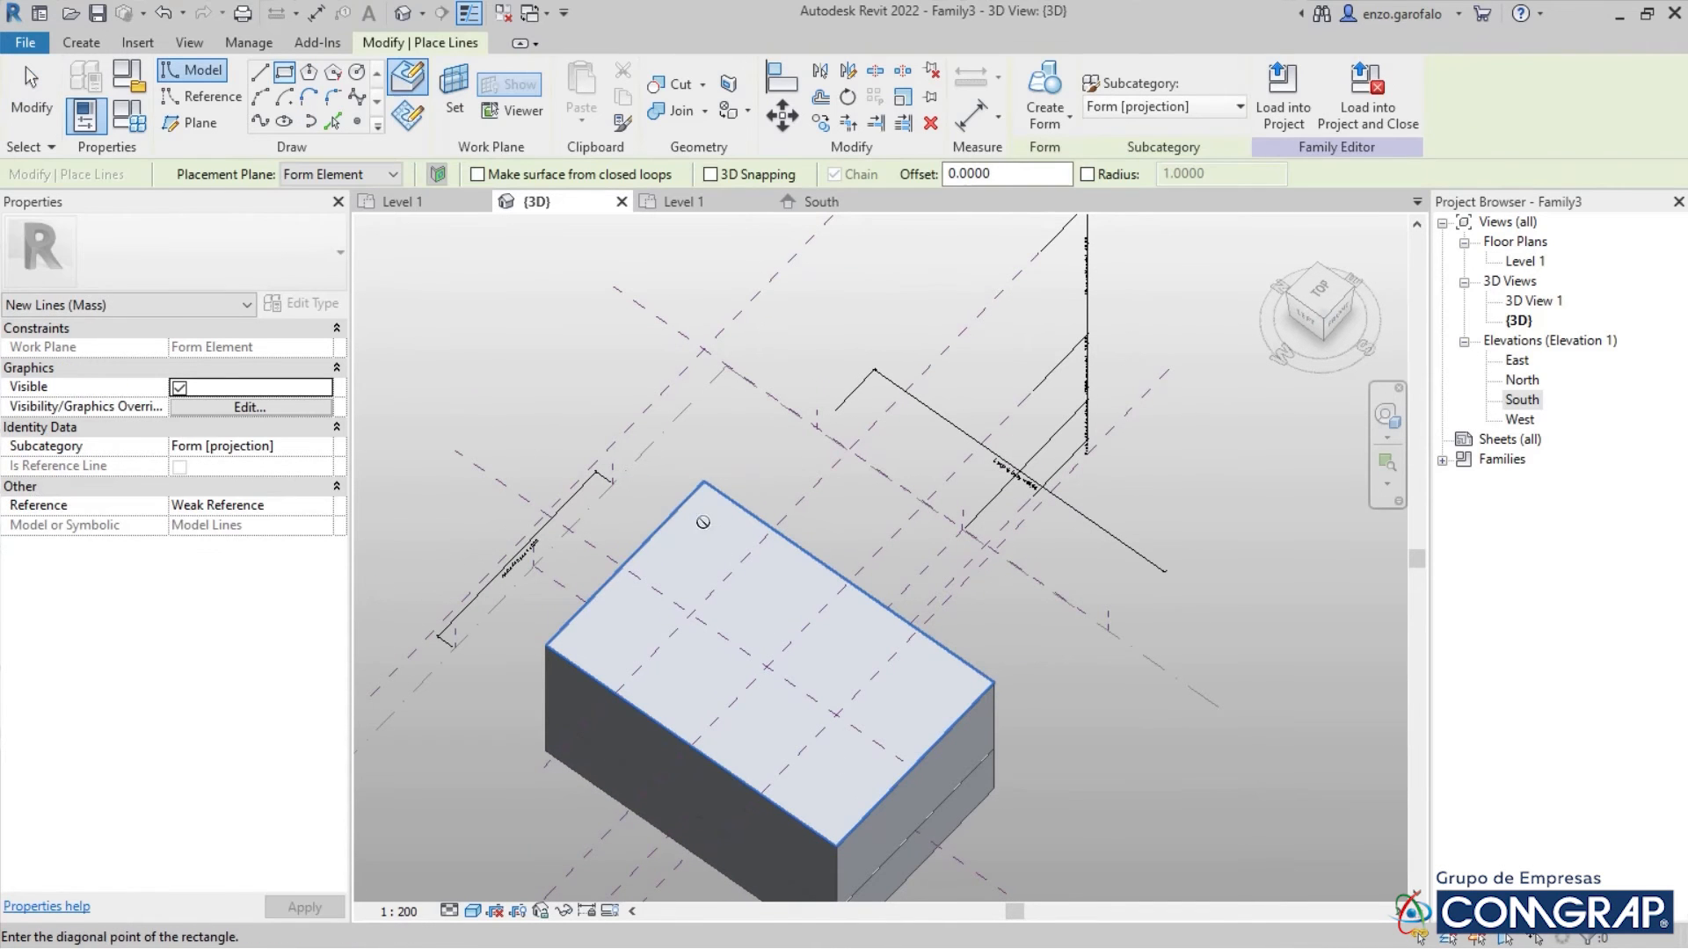
left_click(831, 777)
middle_click_drag(772, 660, 888, 639, "shift")
scroll(537, 610, "up", 4)
key("Escape")
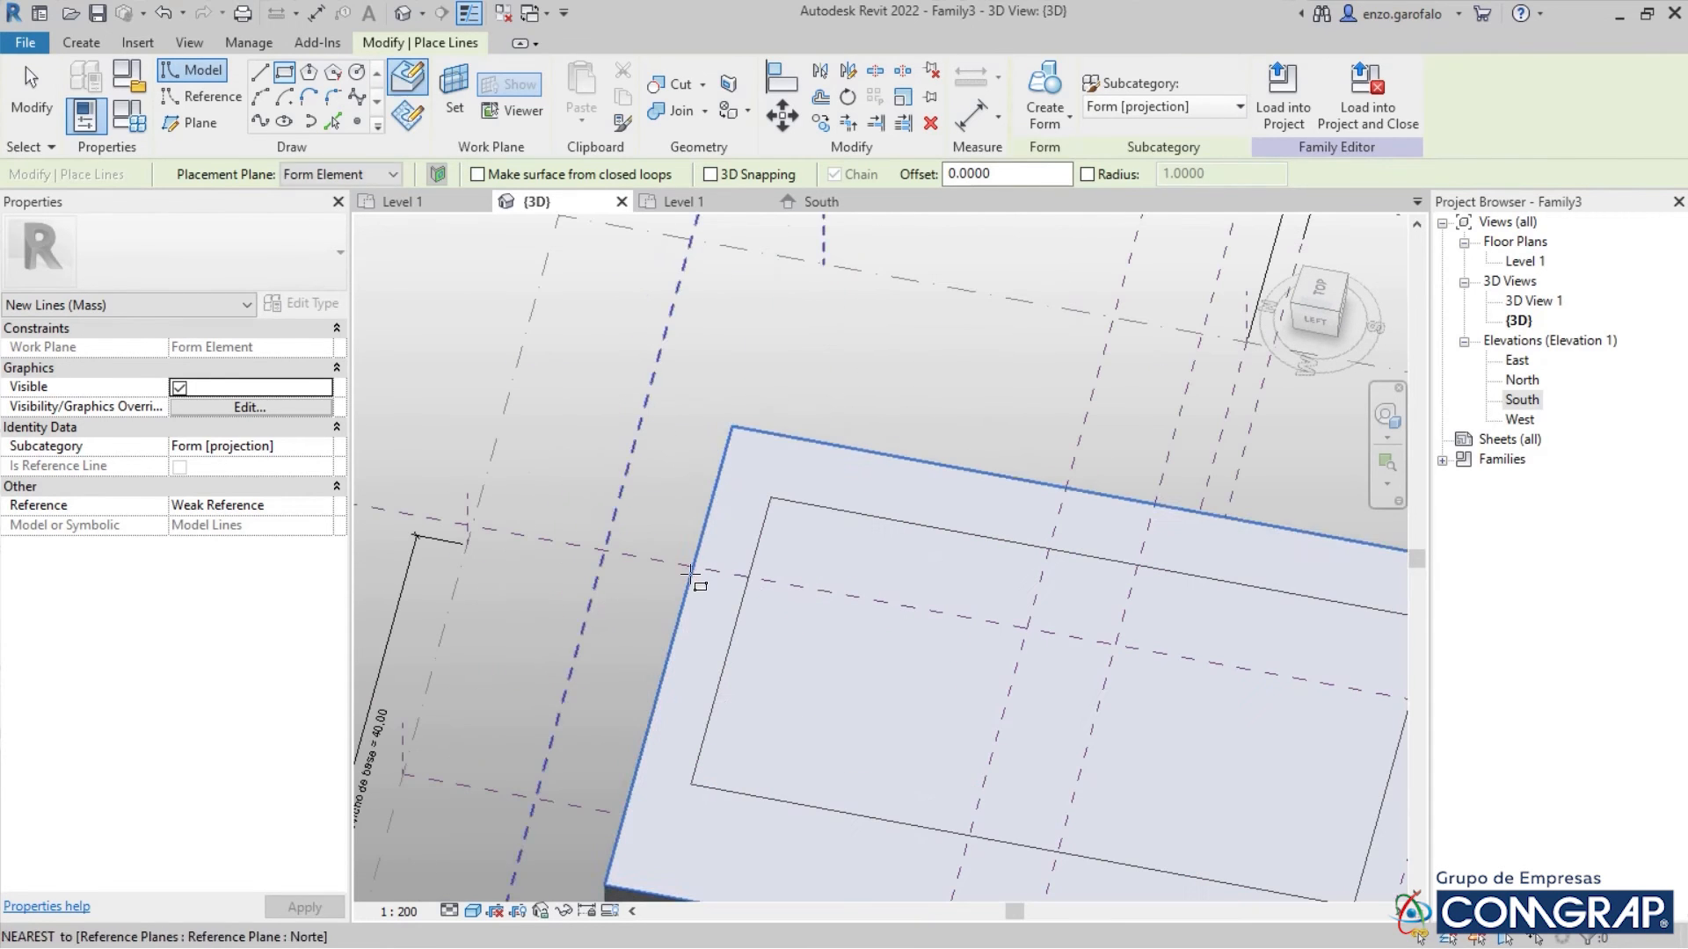
key("Escape")
Dimension the offsets from two adjacent top-face edges of the box to the rectangle's nearest short and long sides
key("d")
key("i")
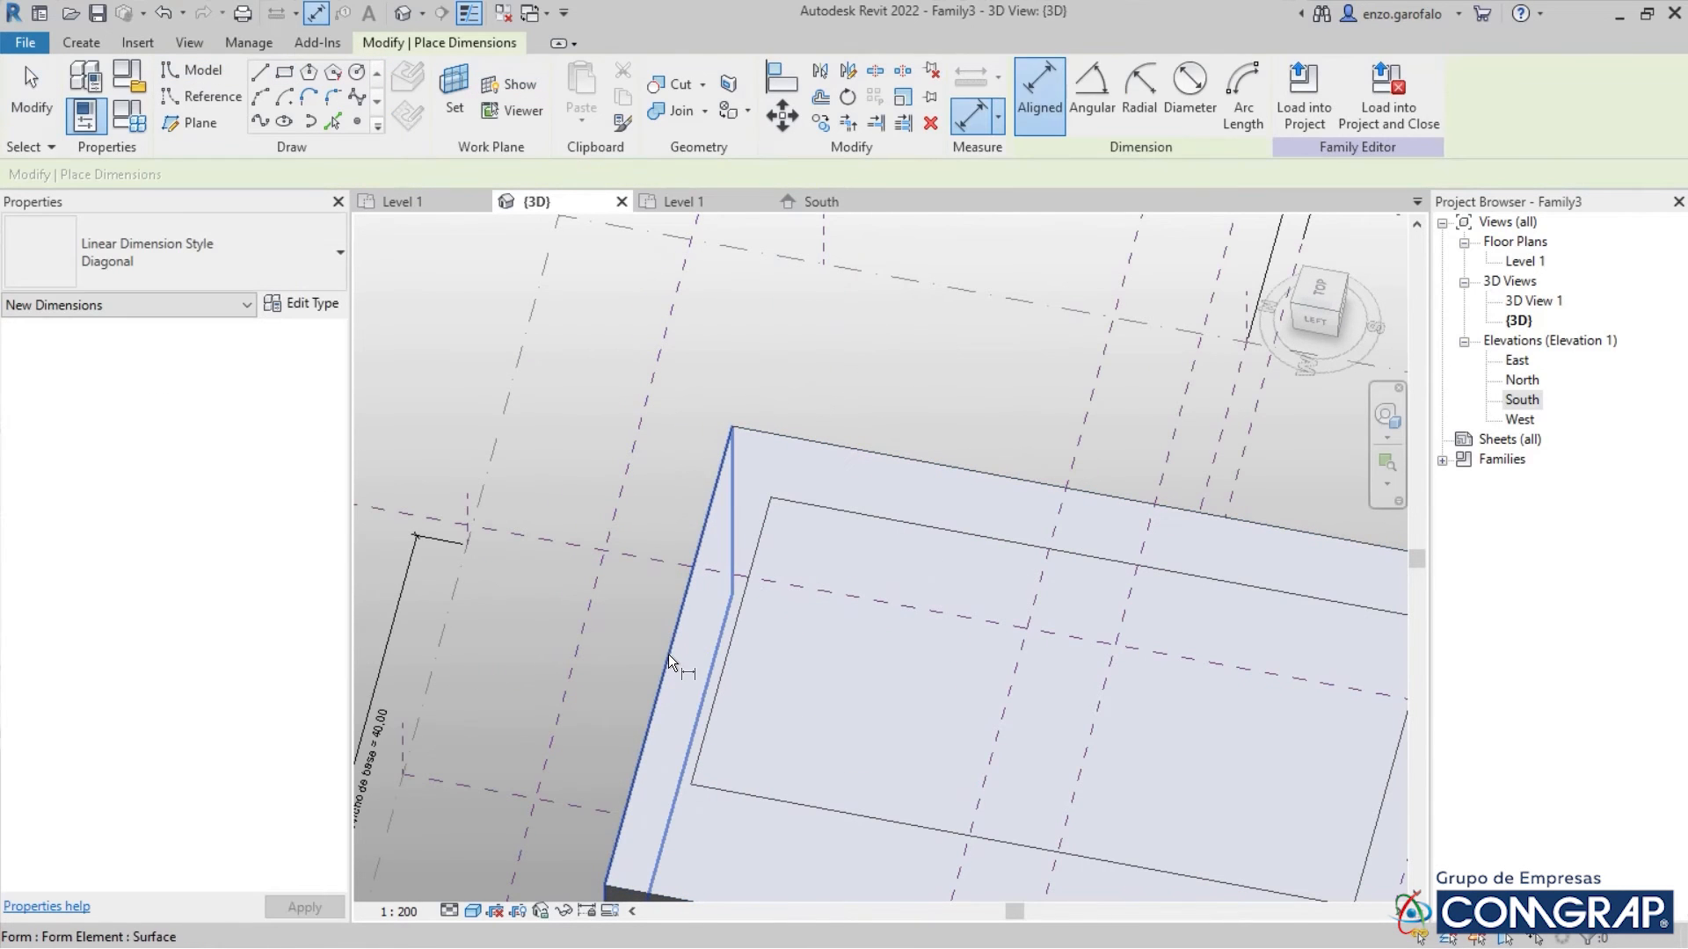
left_click(716, 673)
middle_click_drag(739, 729, 722, 501)
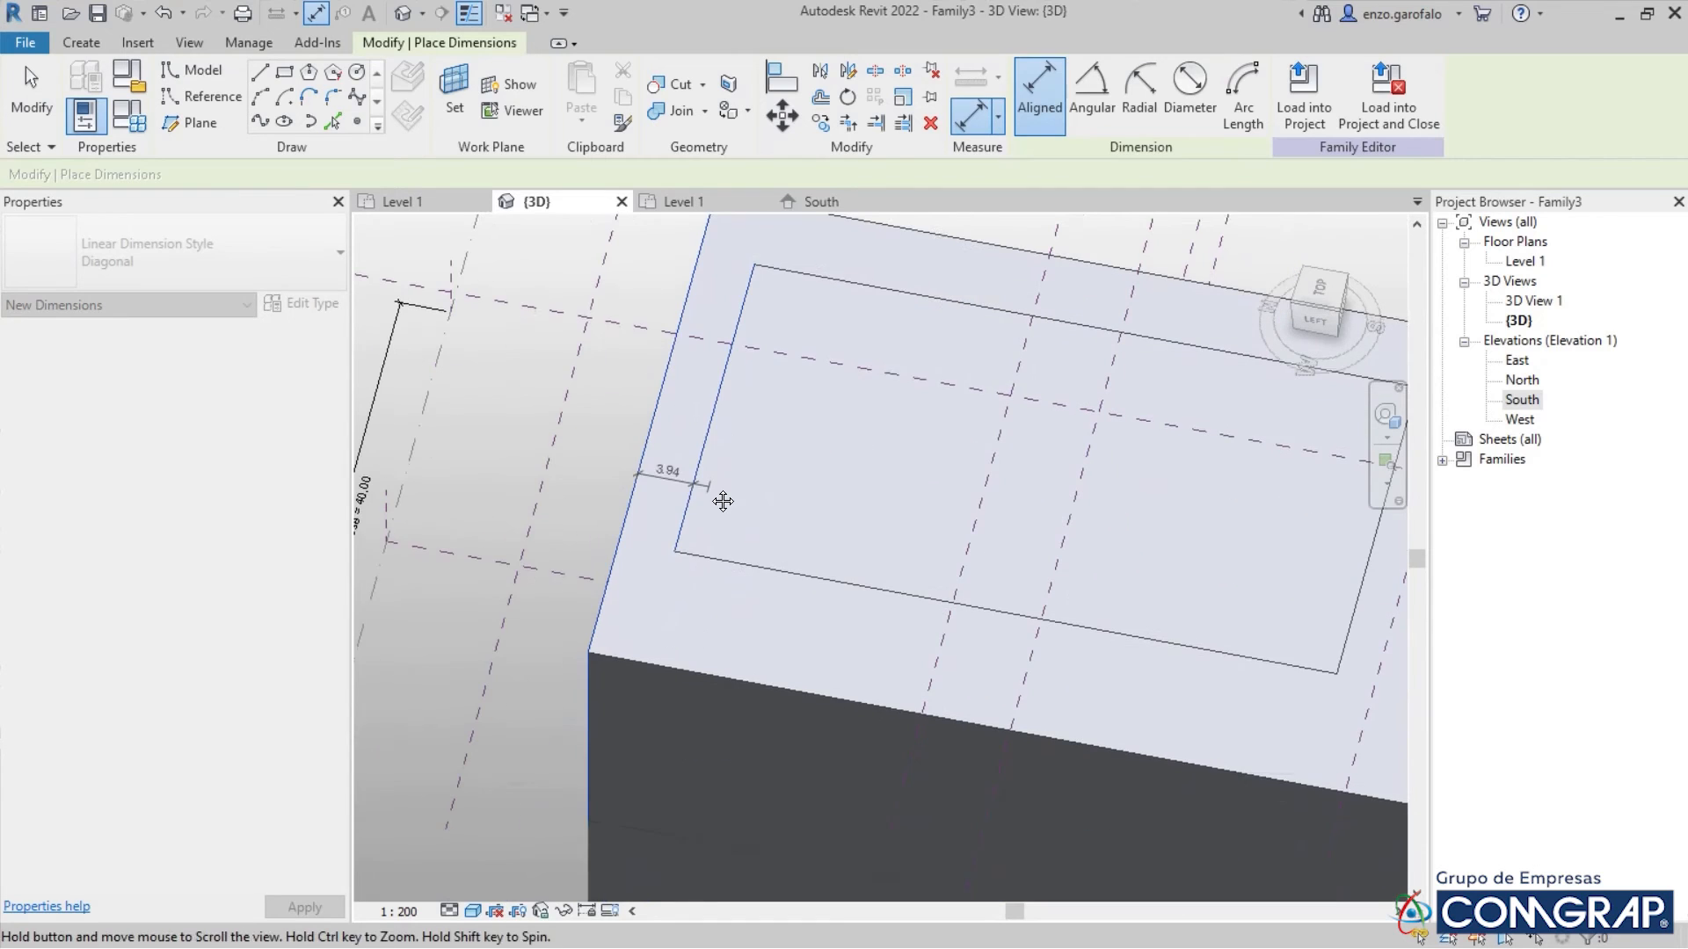
left_click(508, 790)
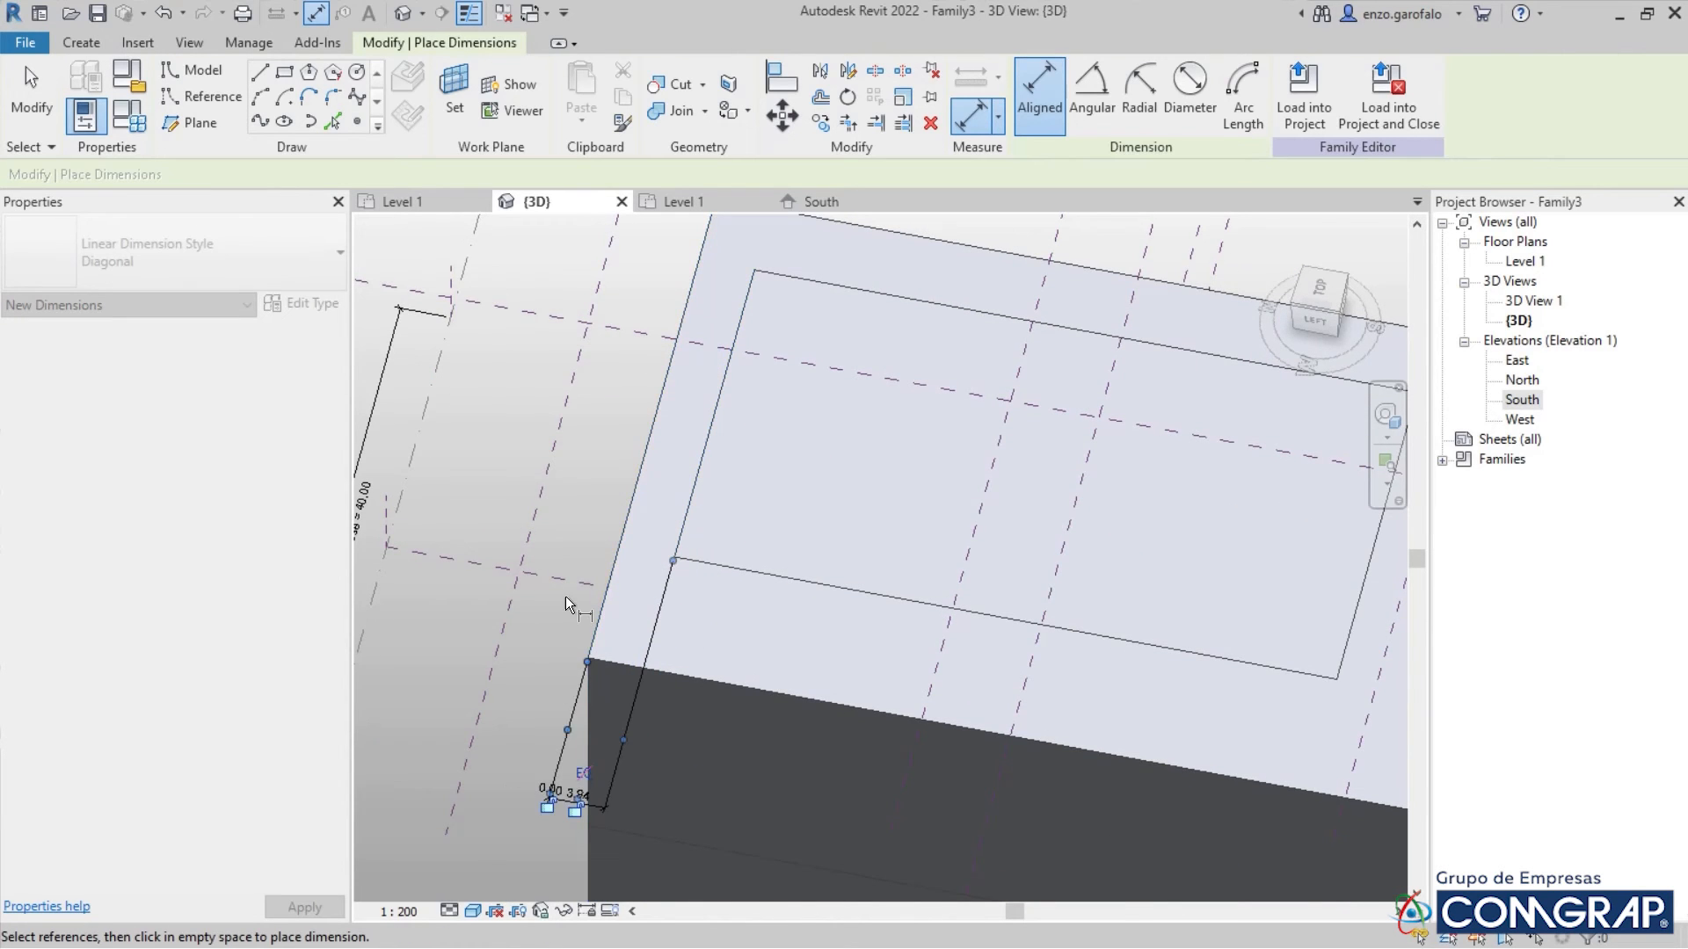
middle_click_drag(791, 255, 631, 484)
left_click(676, 446)
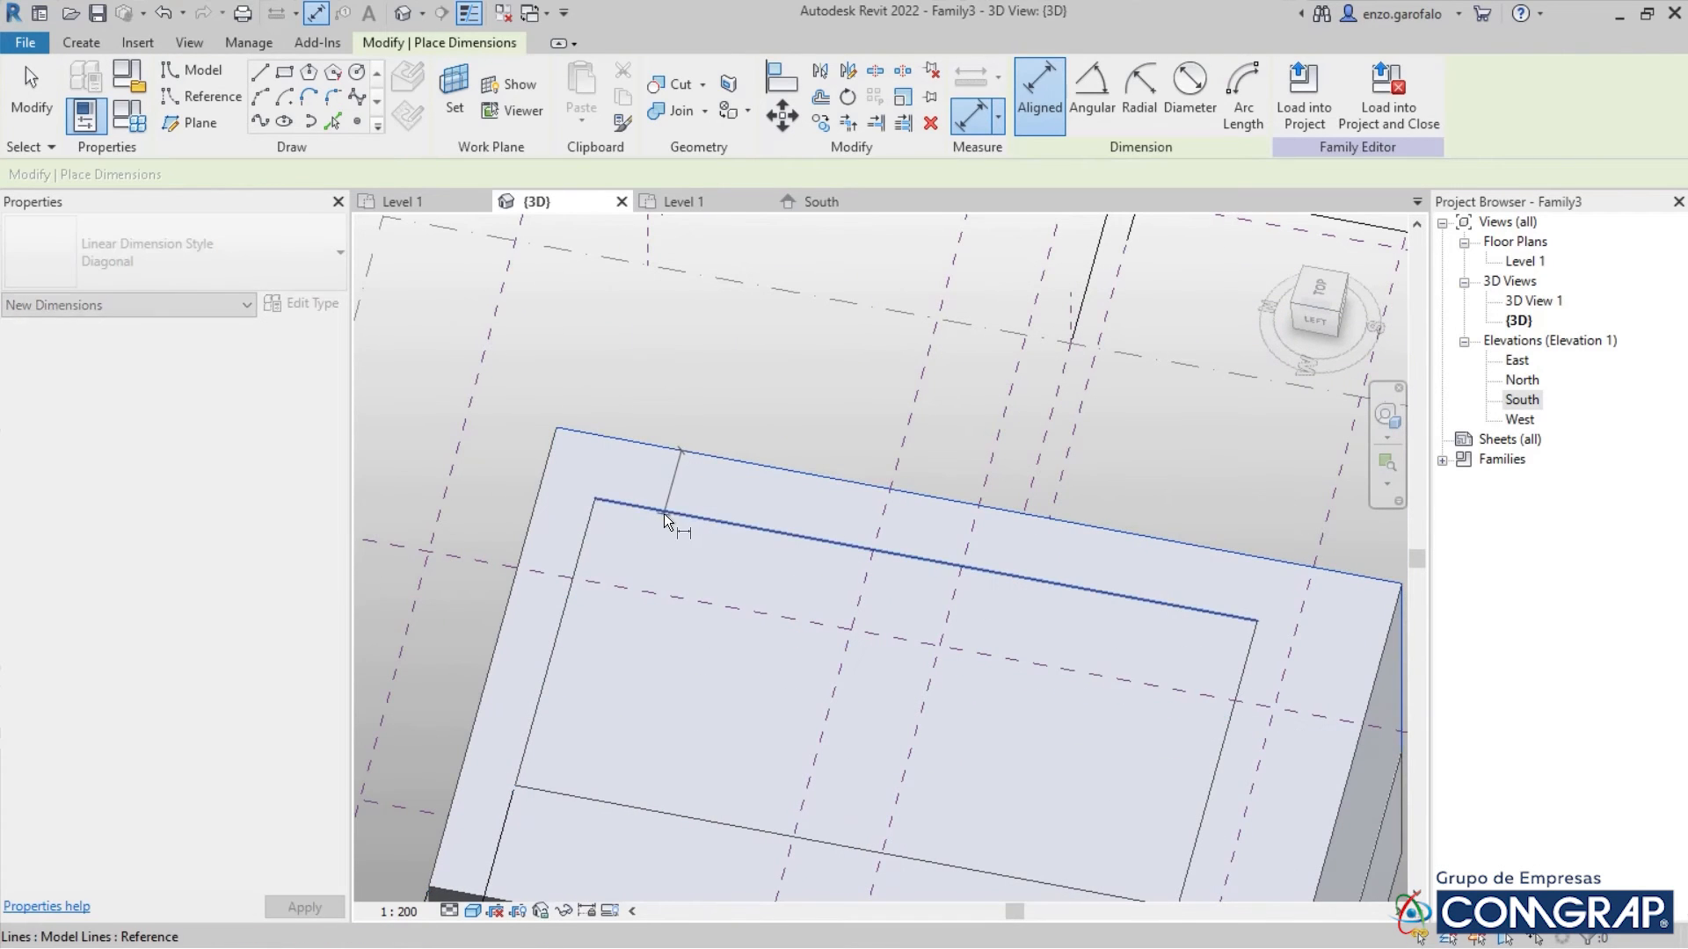
left_click(663, 513)
left_click(488, 460)
middle_click_drag(498, 485, 617, 439)
key("Escape")
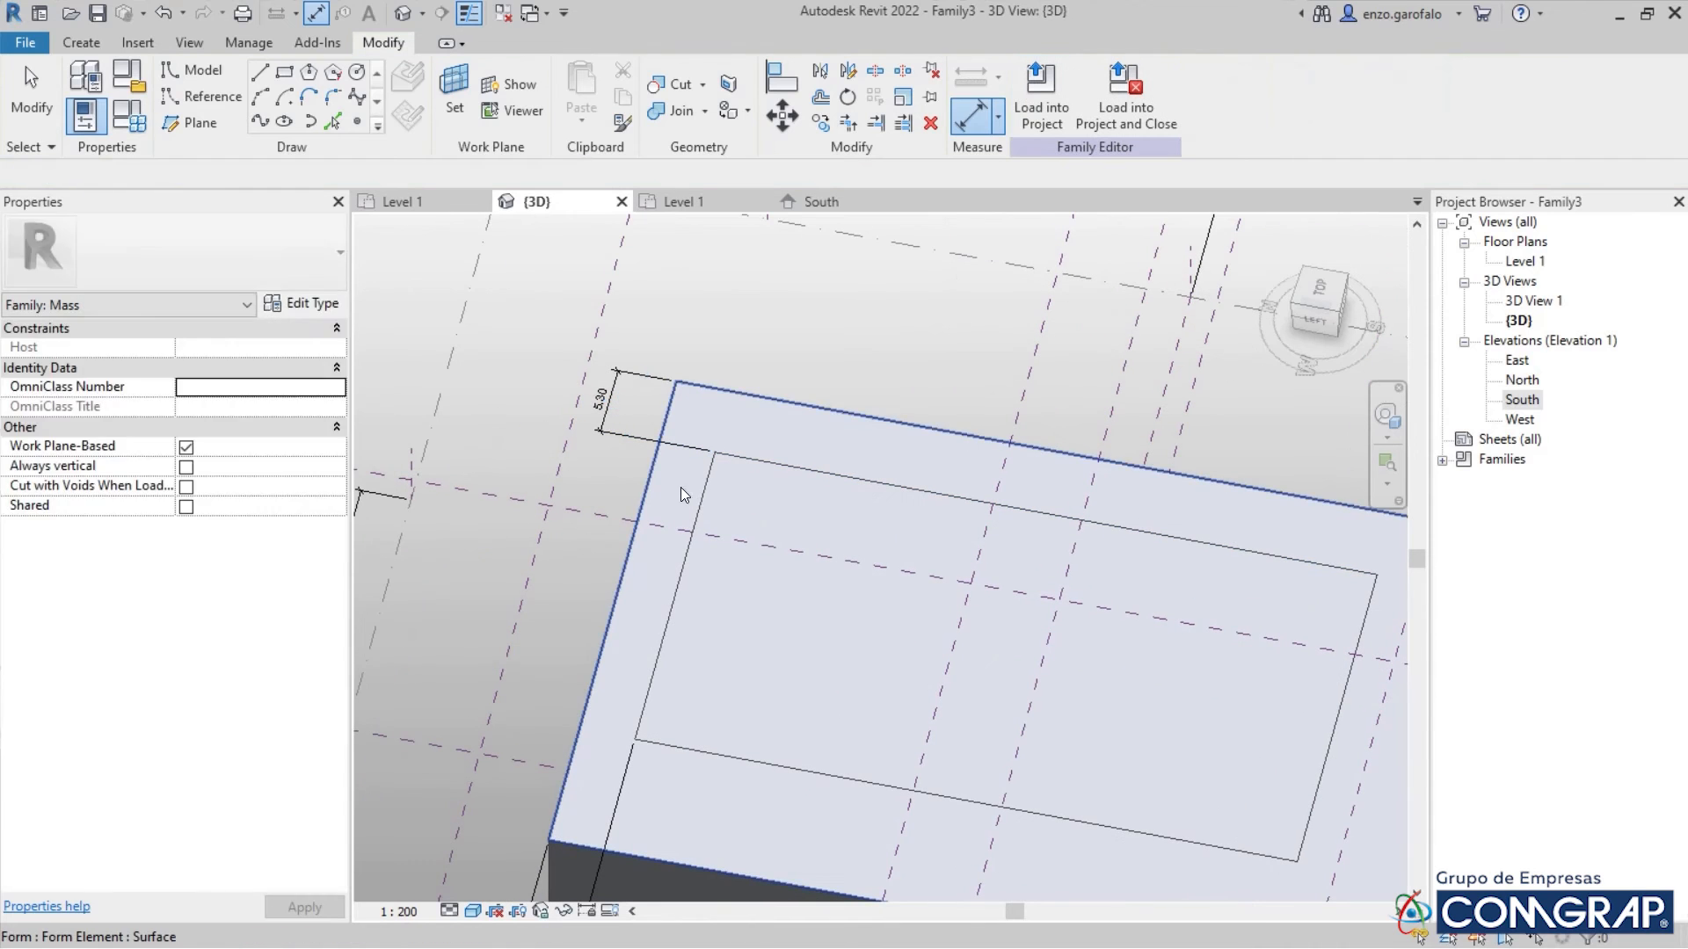
Set the offset between the rectangle's dimensioned short side and the box edge to 5
left_click(701, 492)
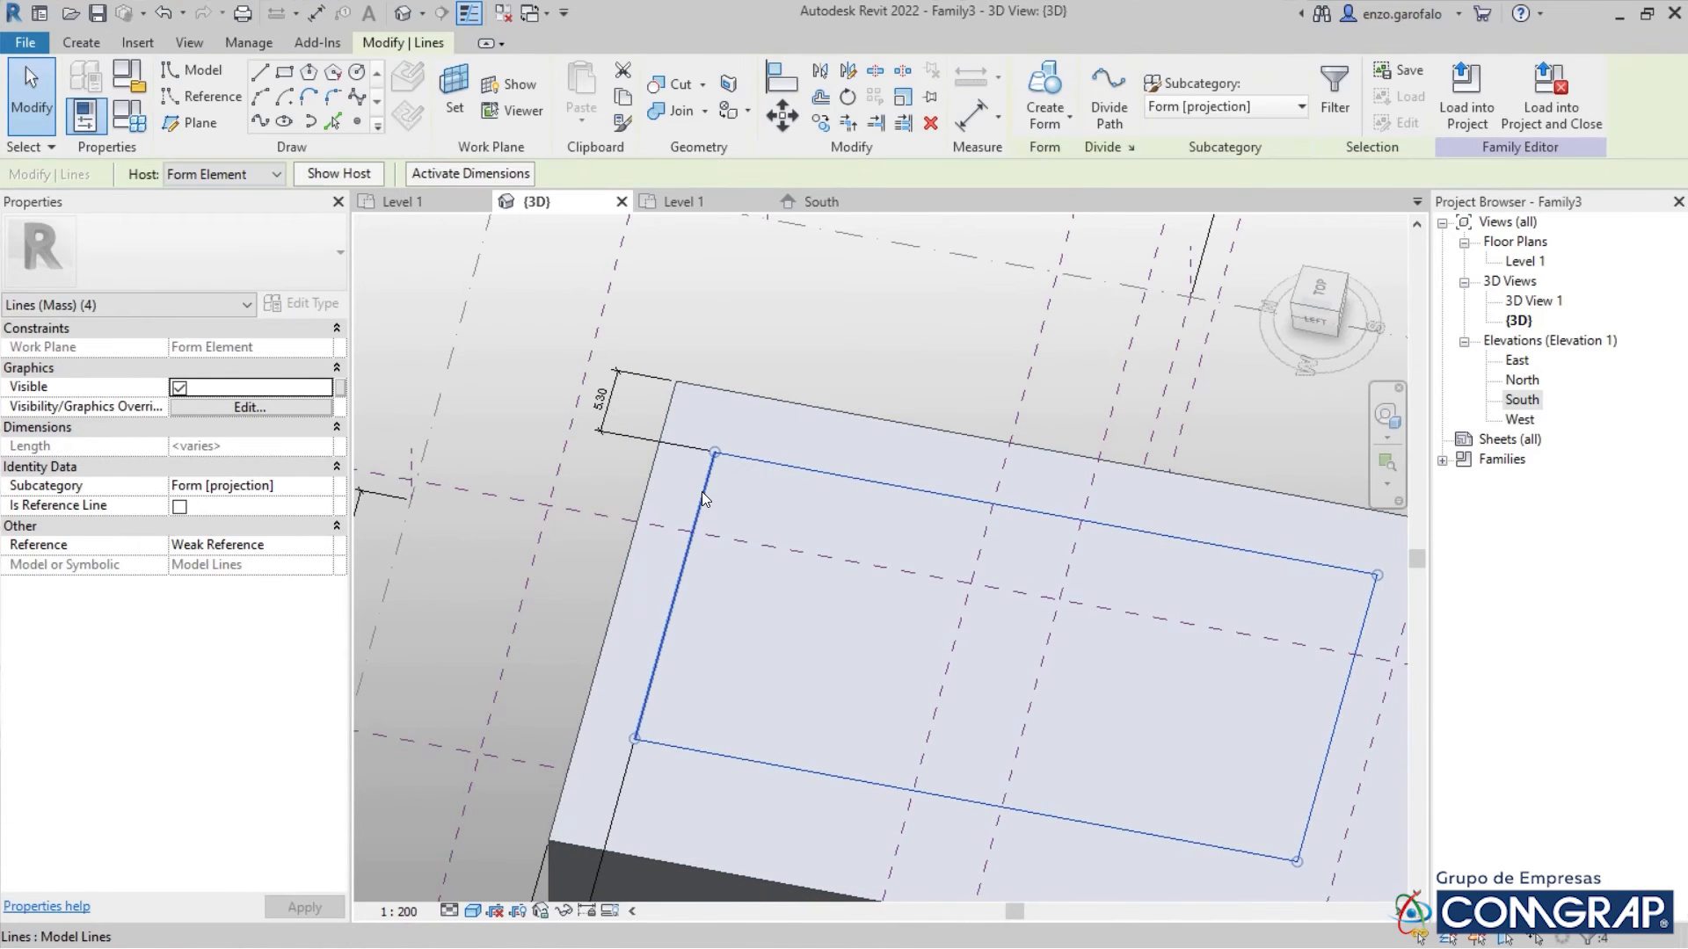
left_click(702, 491)
middle_click_drag(726, 553, 726, 487)
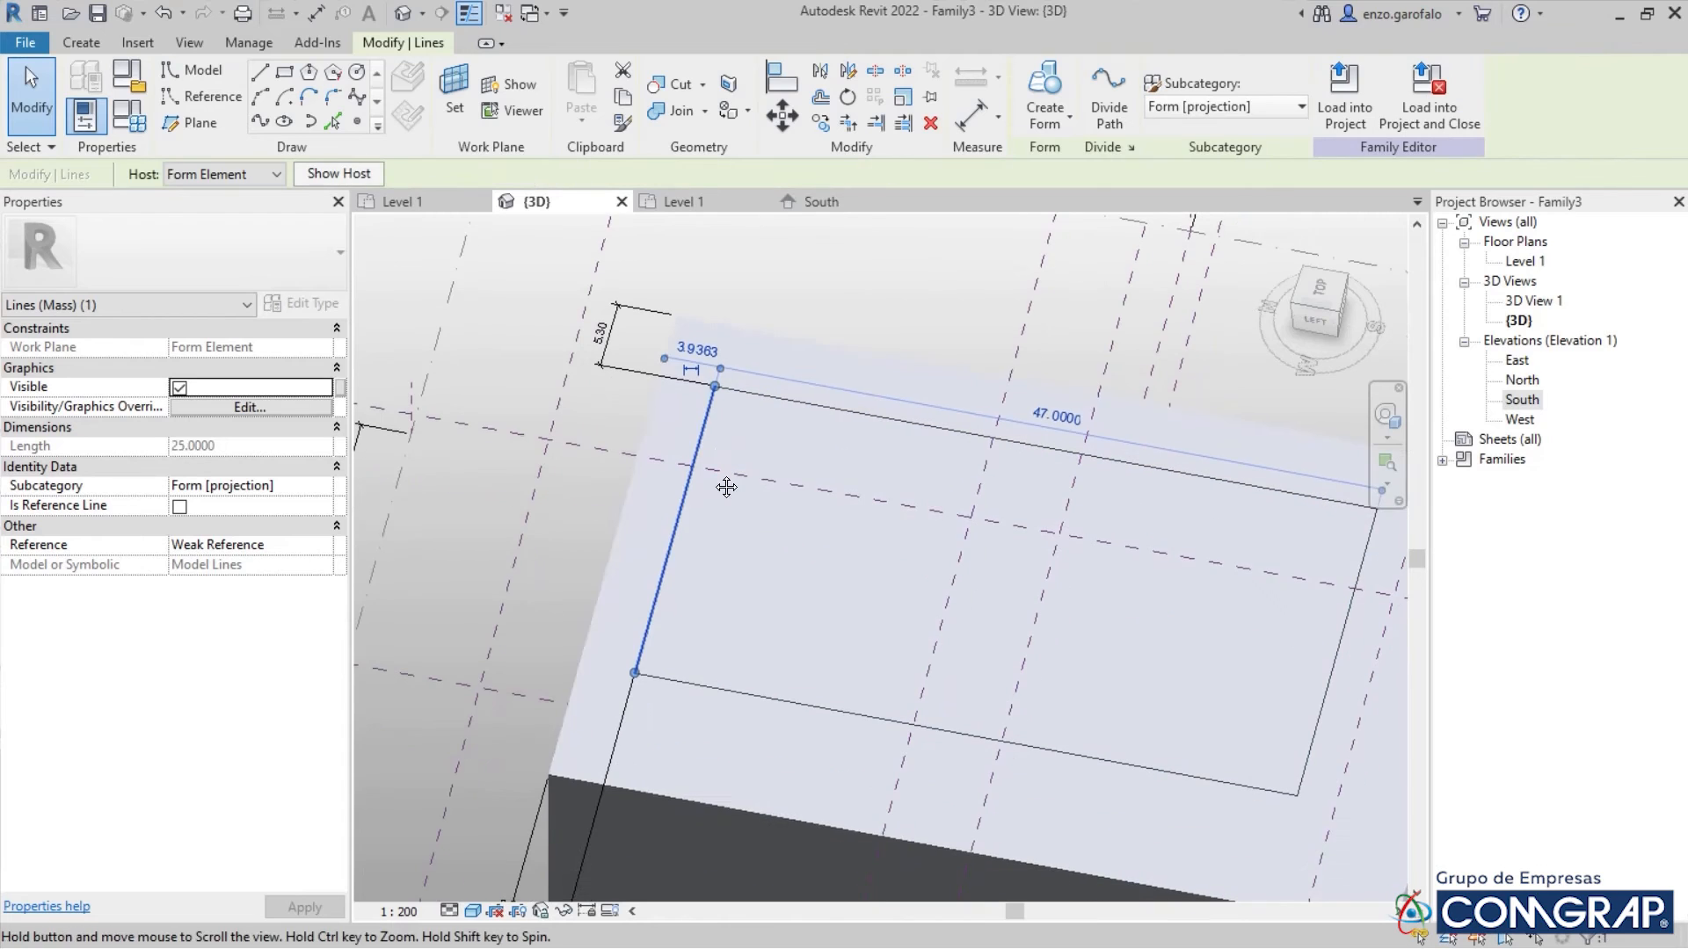
left_click(705, 351)
type("5")
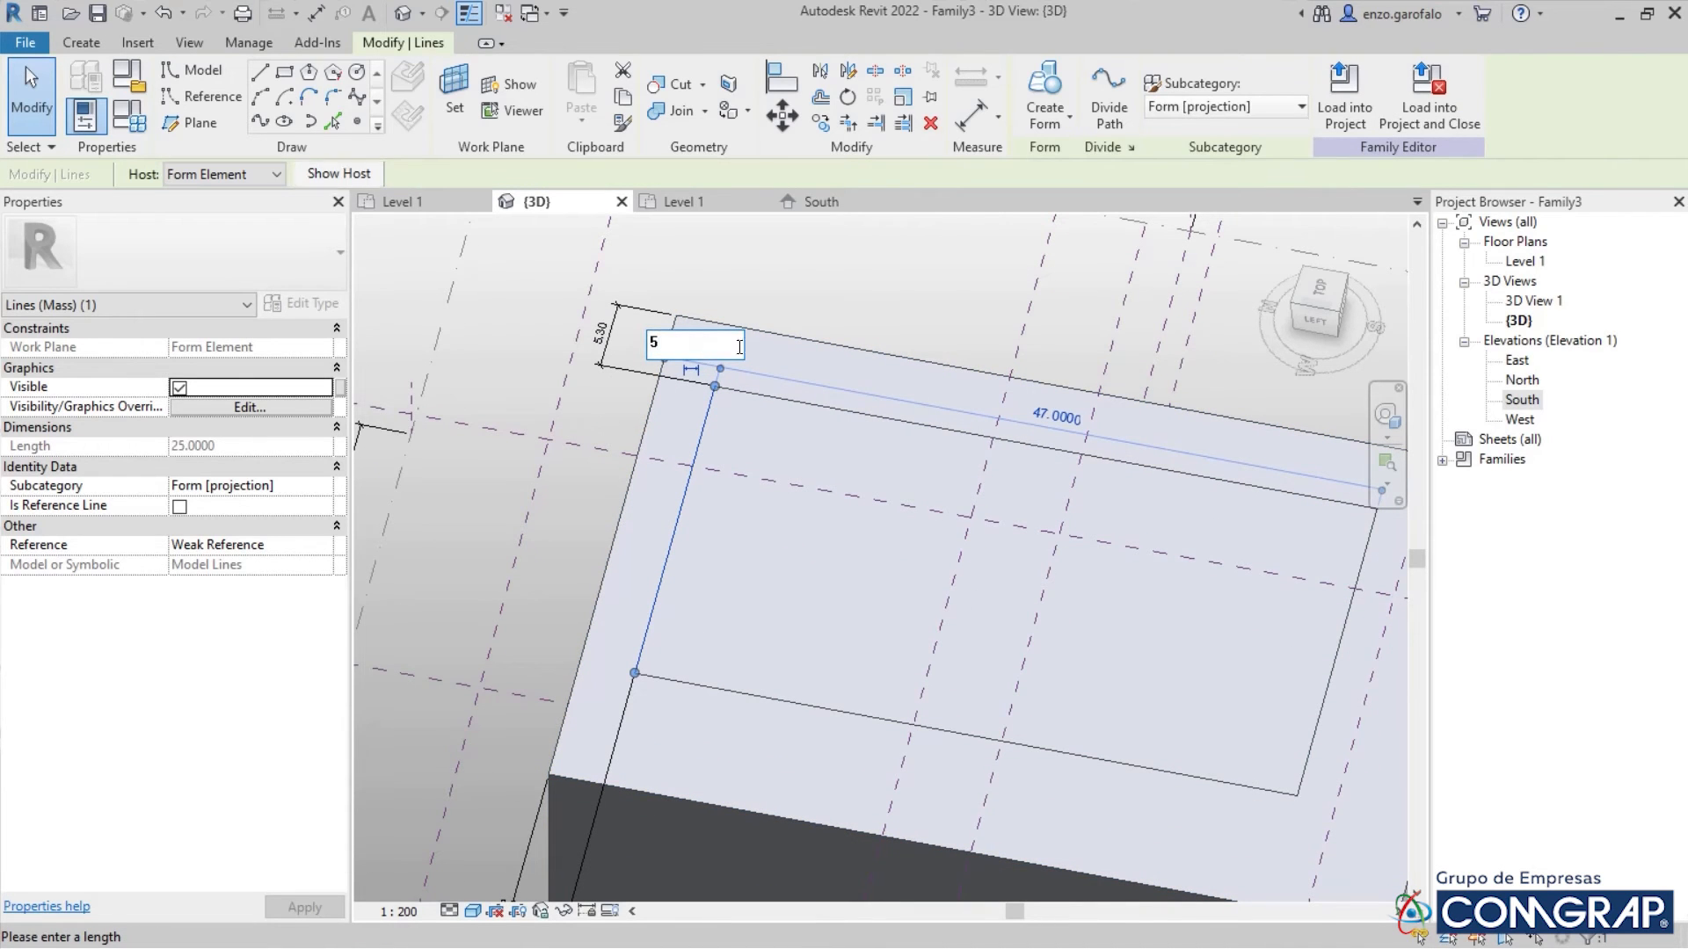
key("Return")
left_click(851, 299)
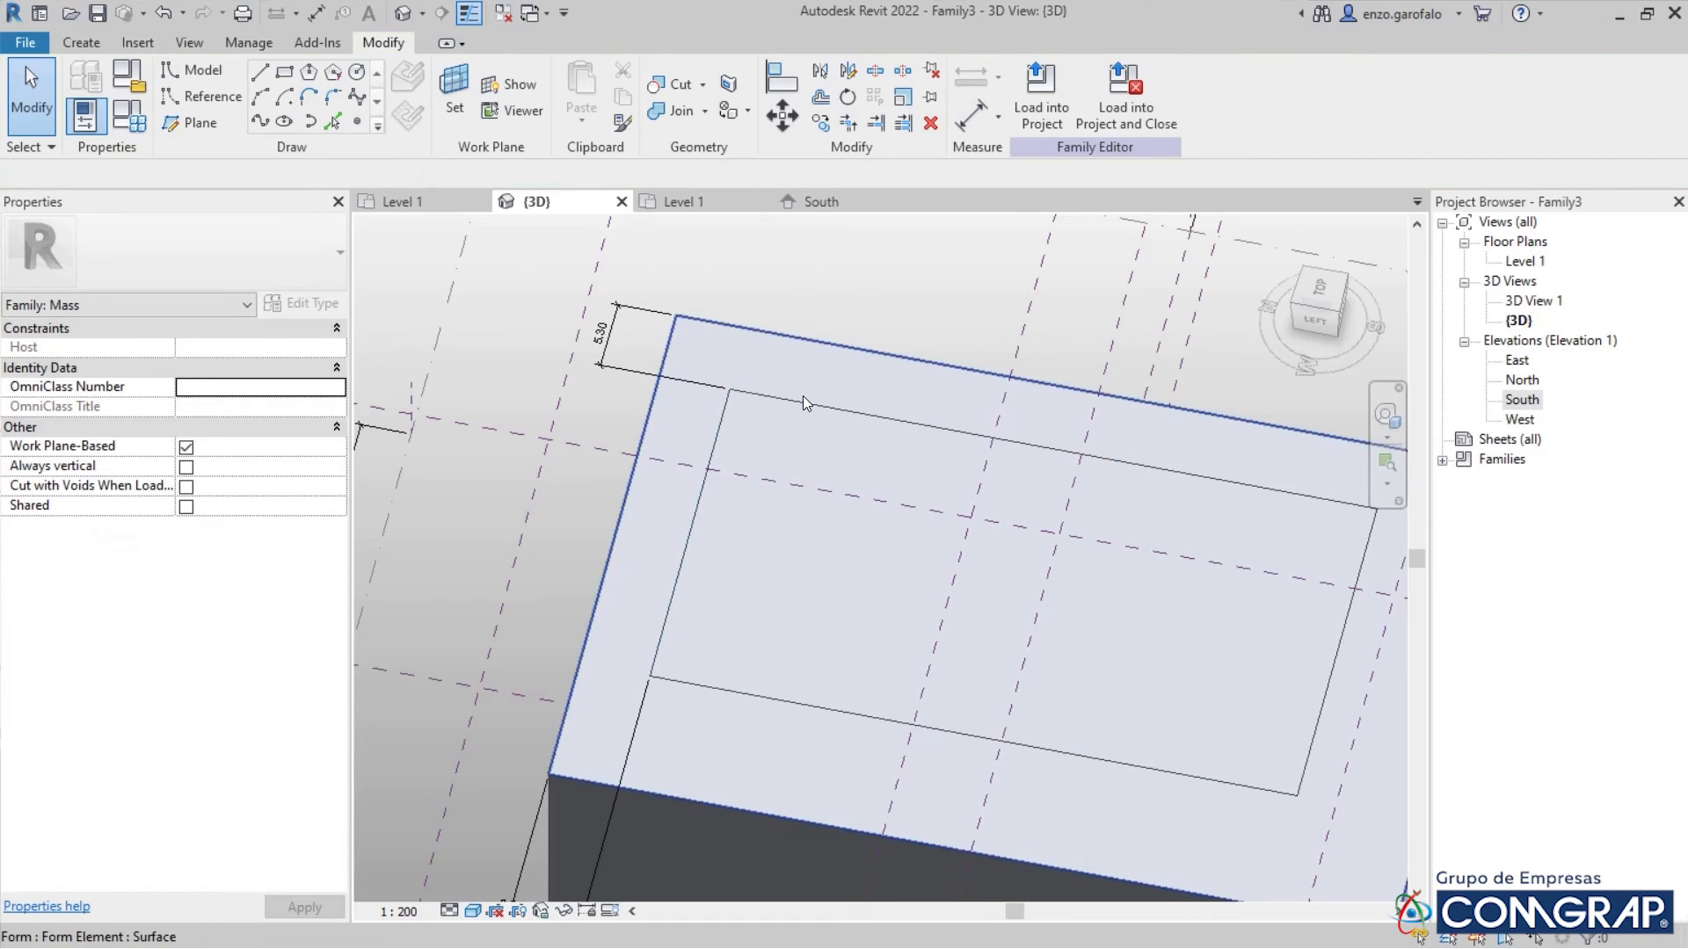
Set the offset between the rectangle's dimensioned long side and the box edge to 5
left_click(799, 406)
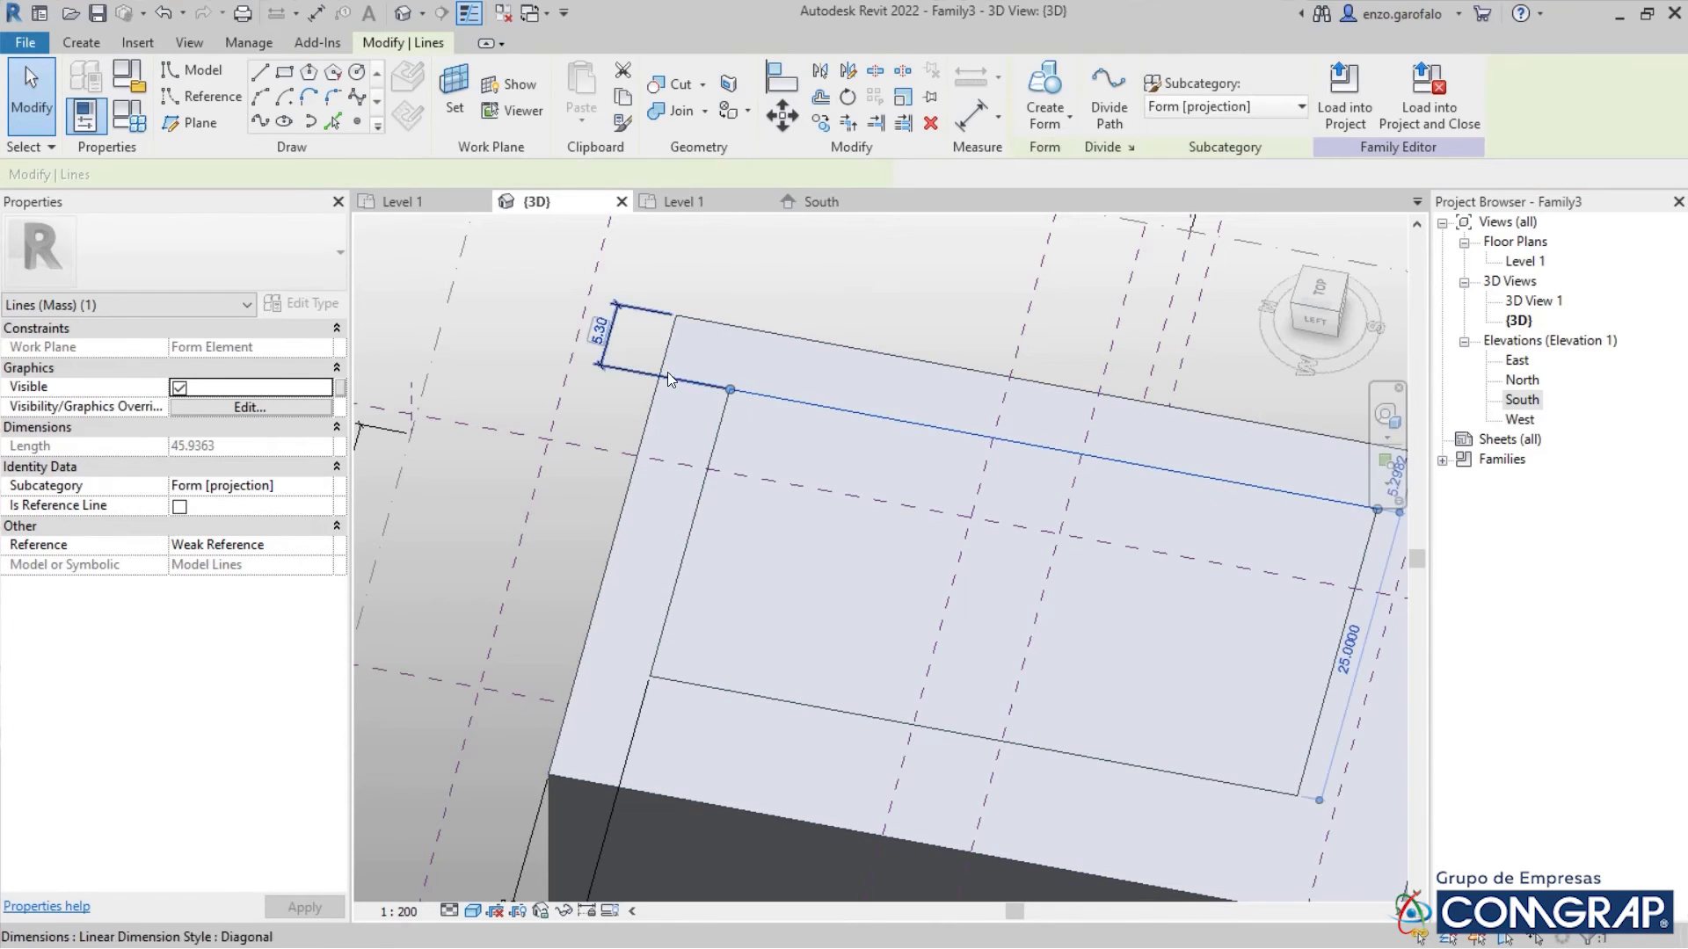
left_click(599, 336)
type("5")
key("Return")
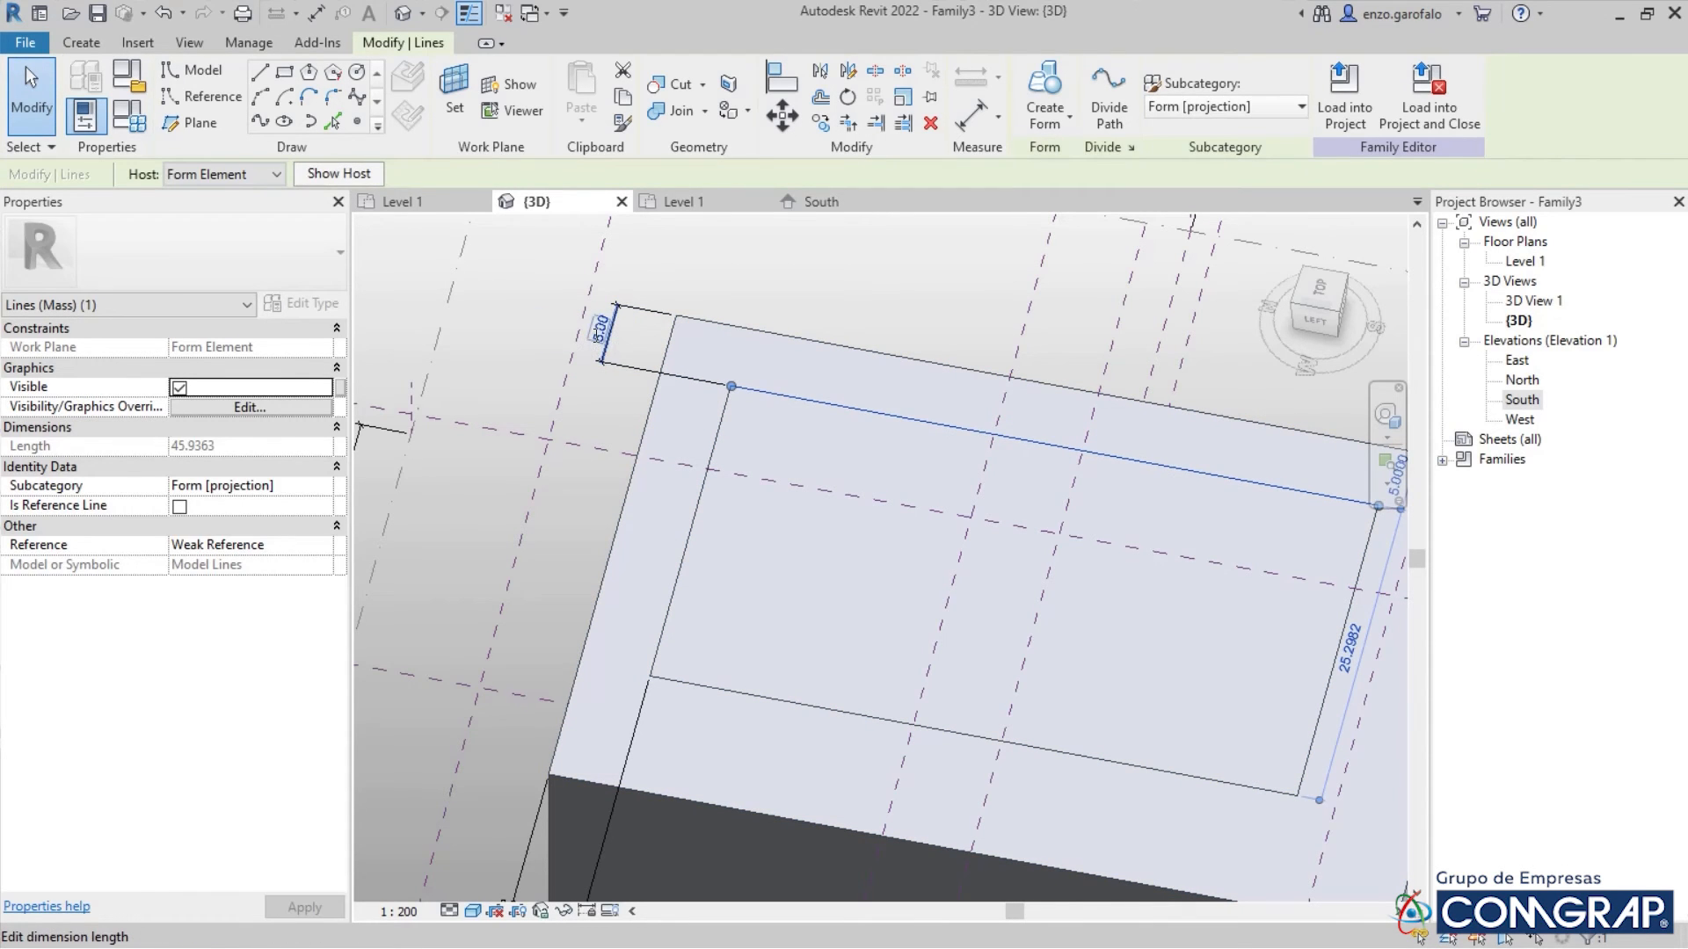
left_click(604, 397)
Select the rectangle's undimensioned short side and set its distance from the opposite side to 30
scroll(604, 398, "down", 3)
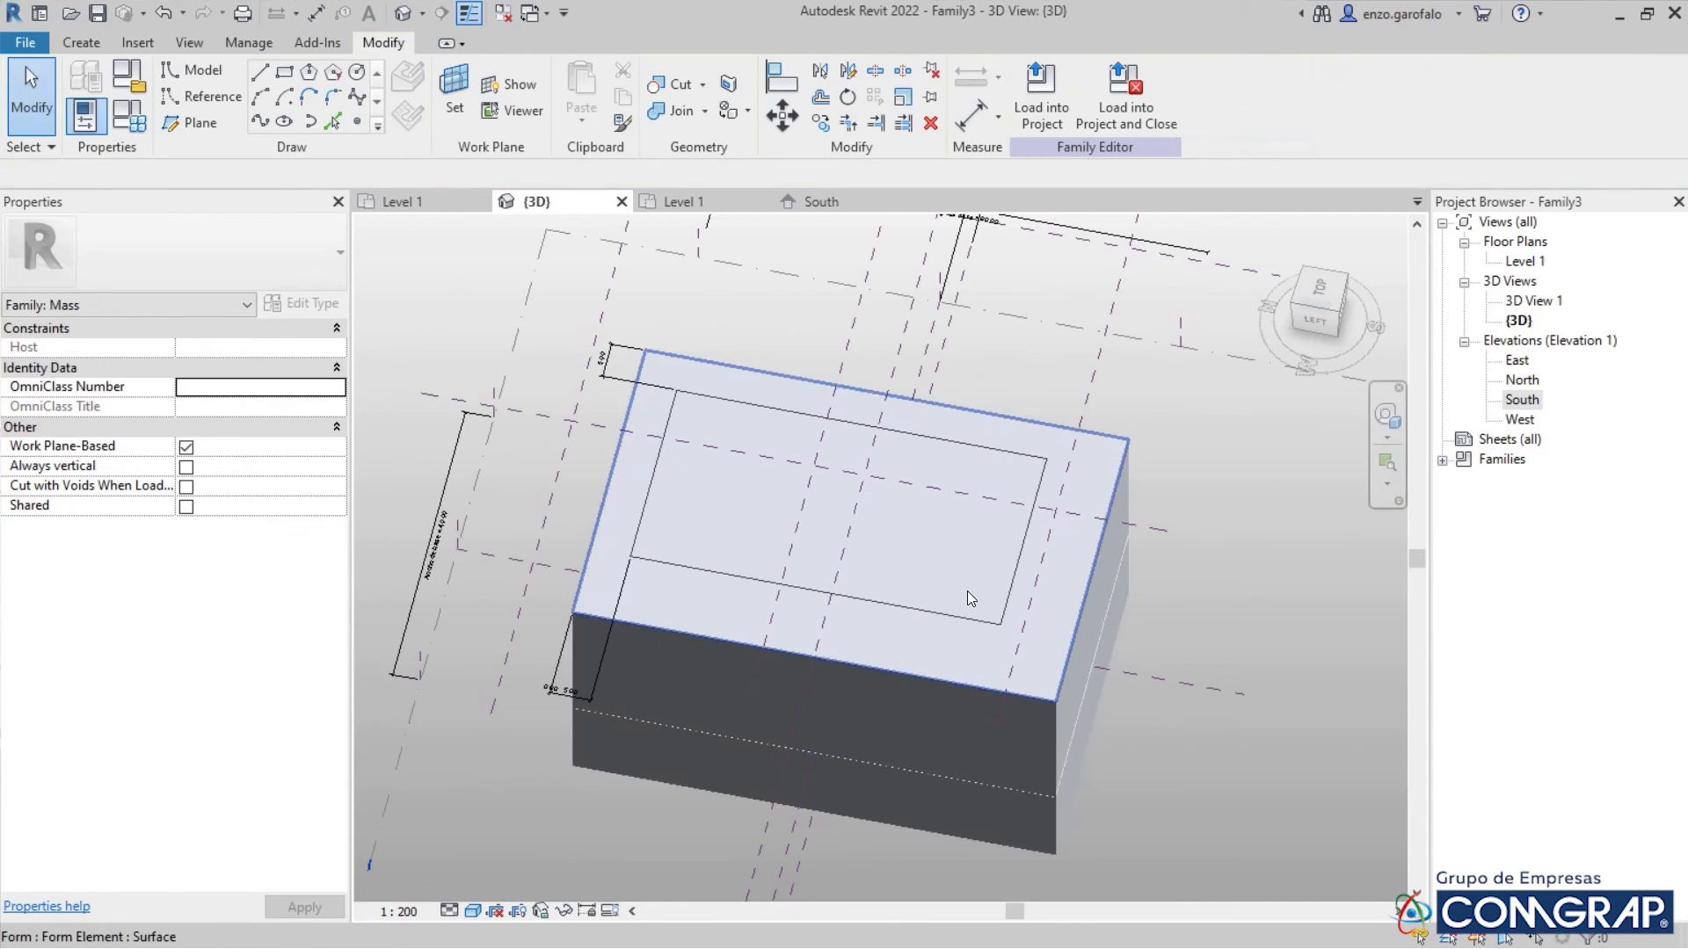
left_click(1019, 576)
key("Tab")
key("Tab")
key("Tab")
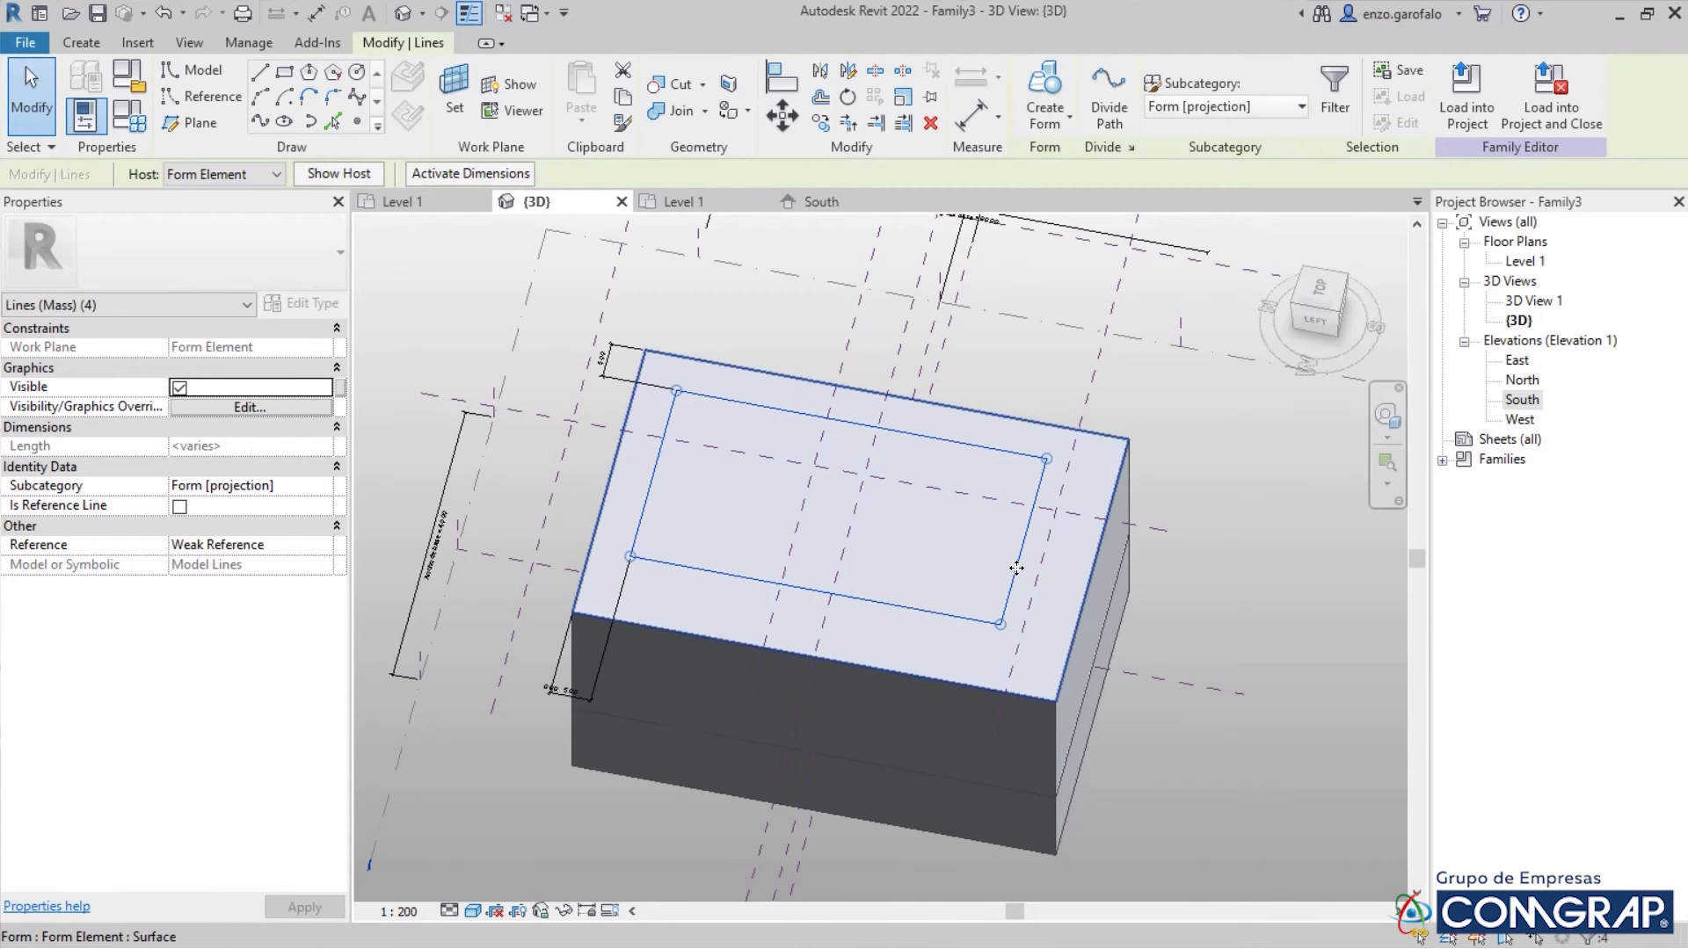
left_click(1016, 567)
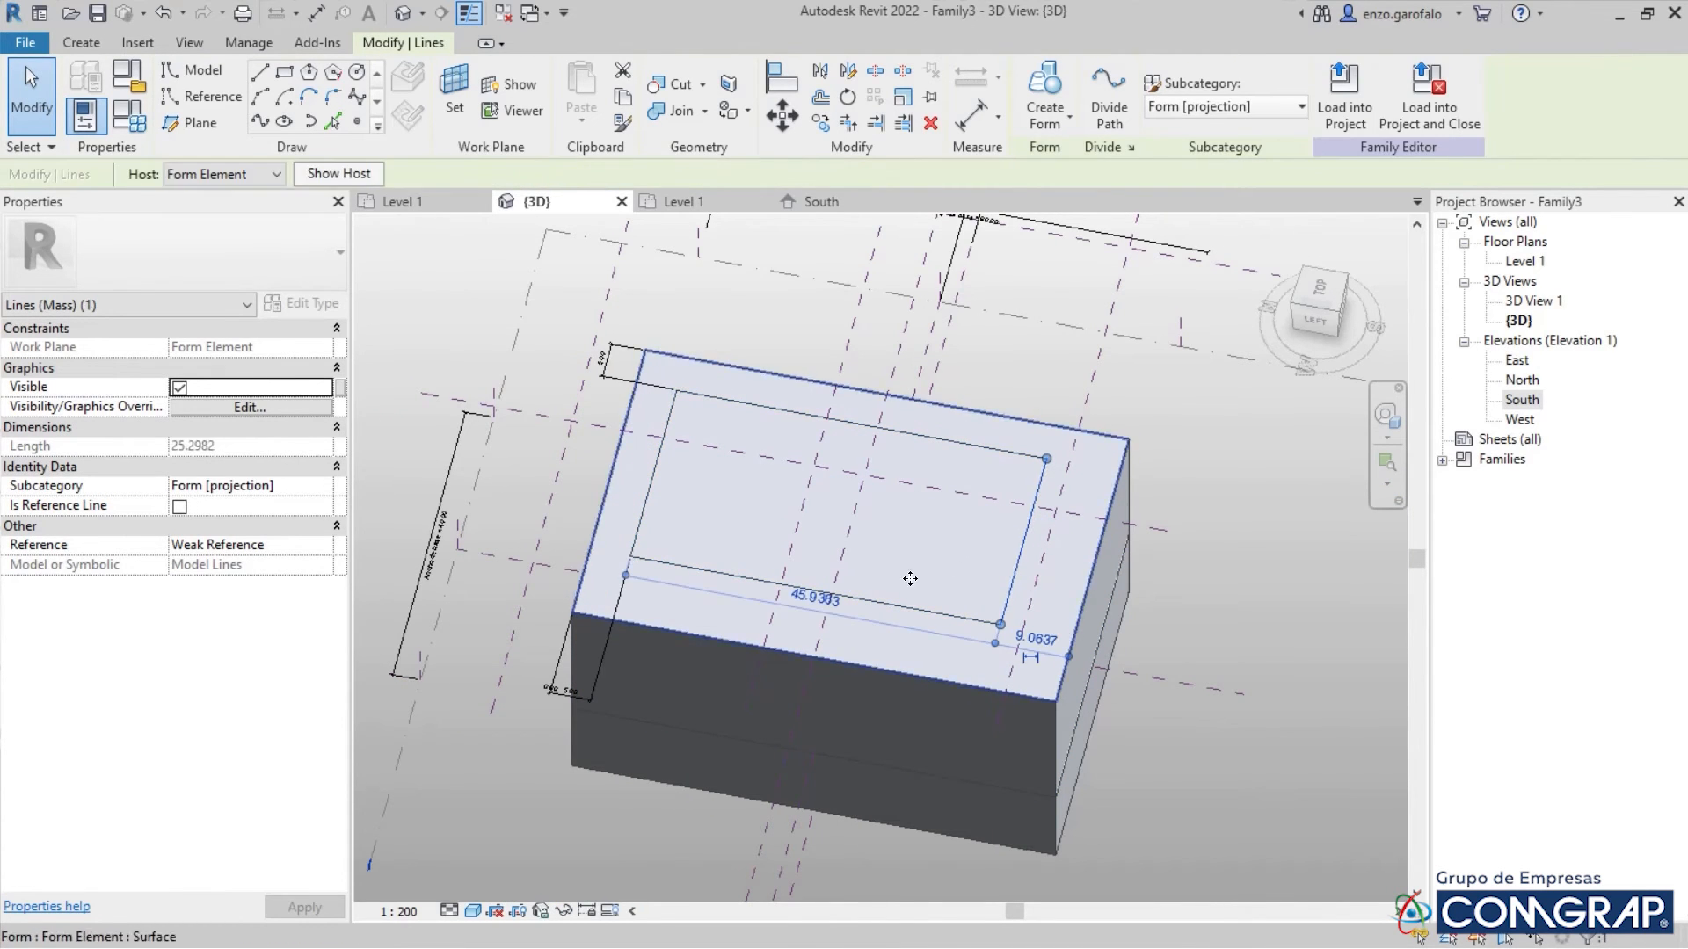
left_click(824, 603)
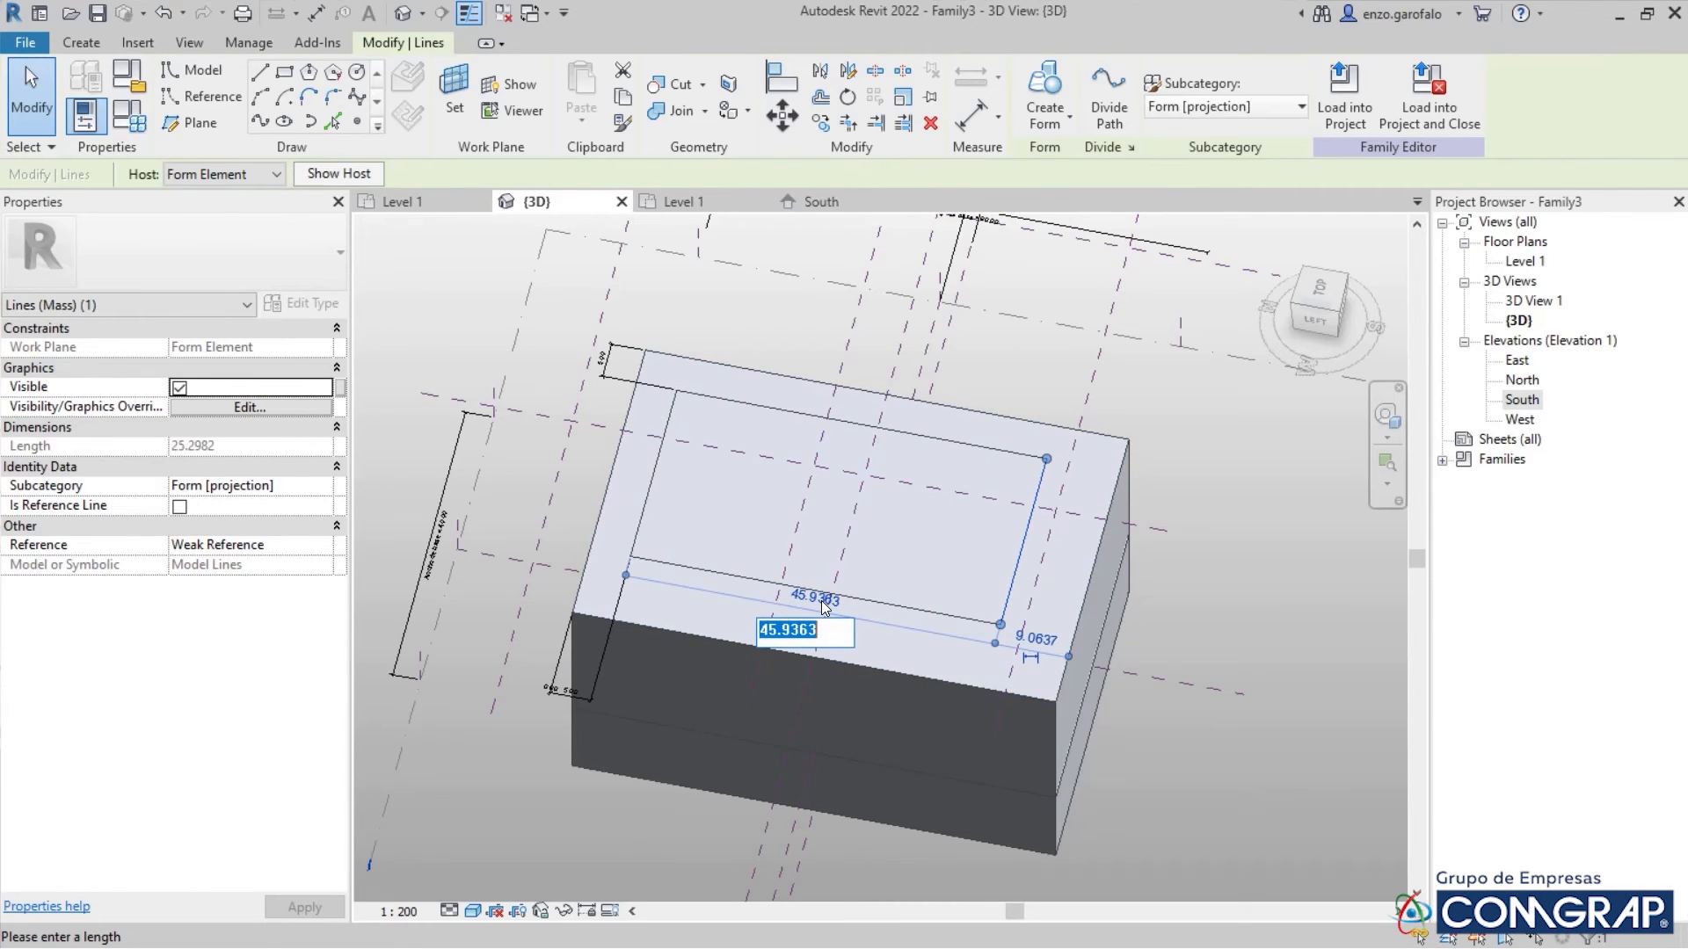
type("30")
key("Return")
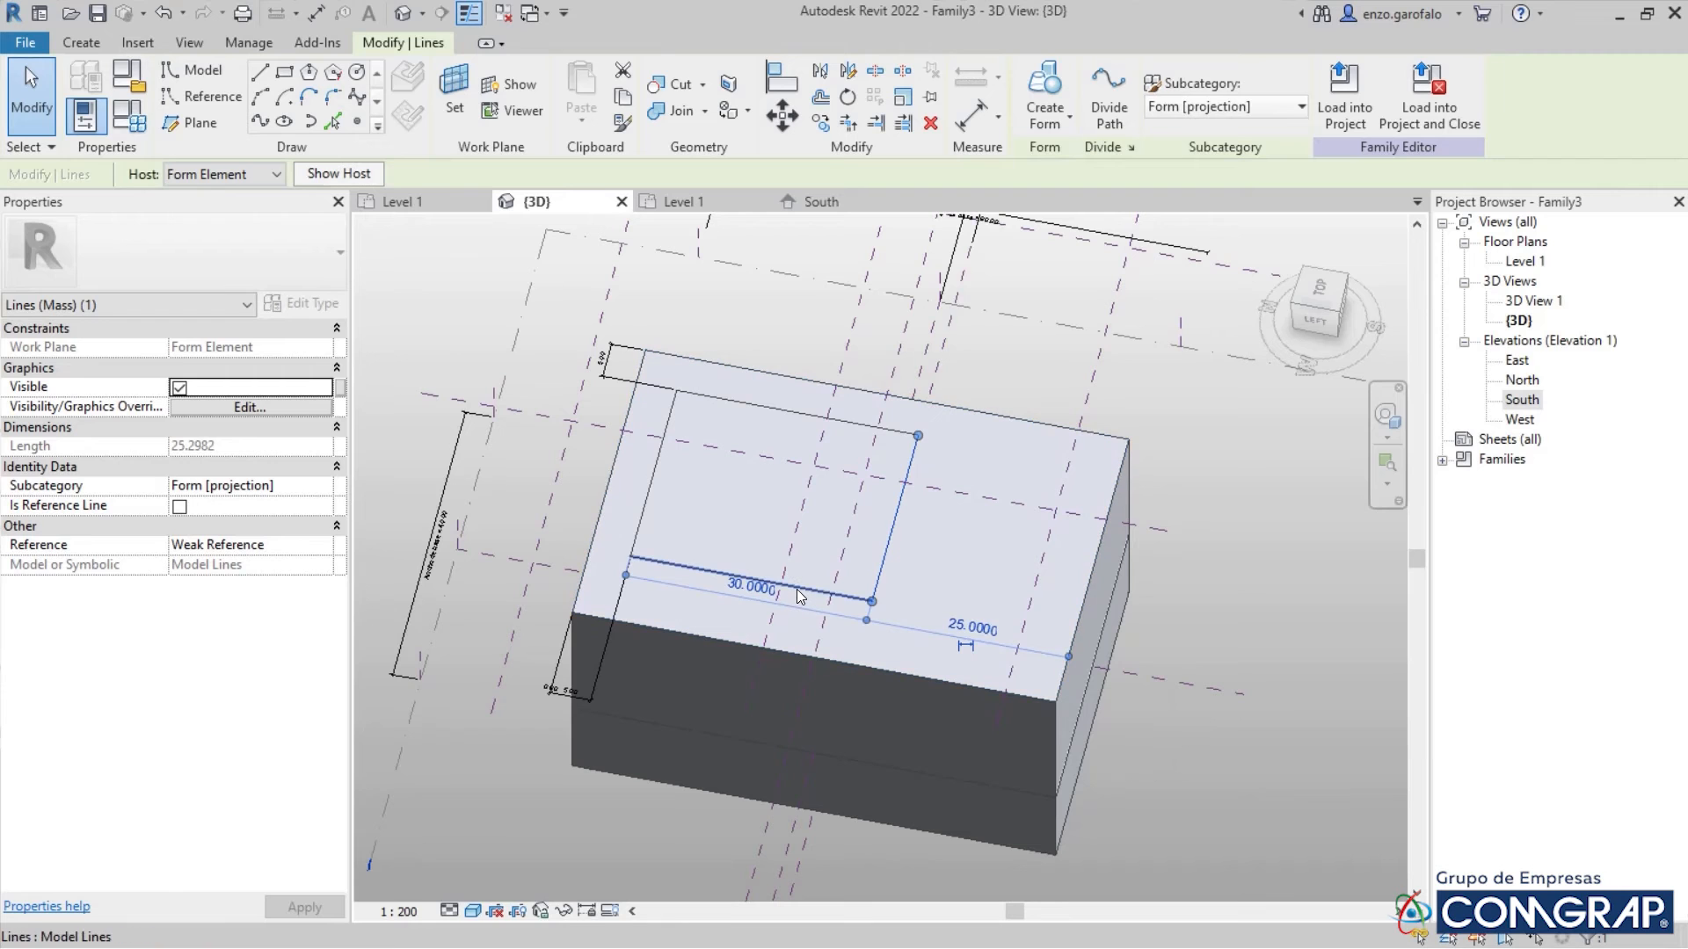
Select the rectangle's undimensioned long side, set its distance from the opposite side to 25, and deselect it
key("Tab")
key("Tab")
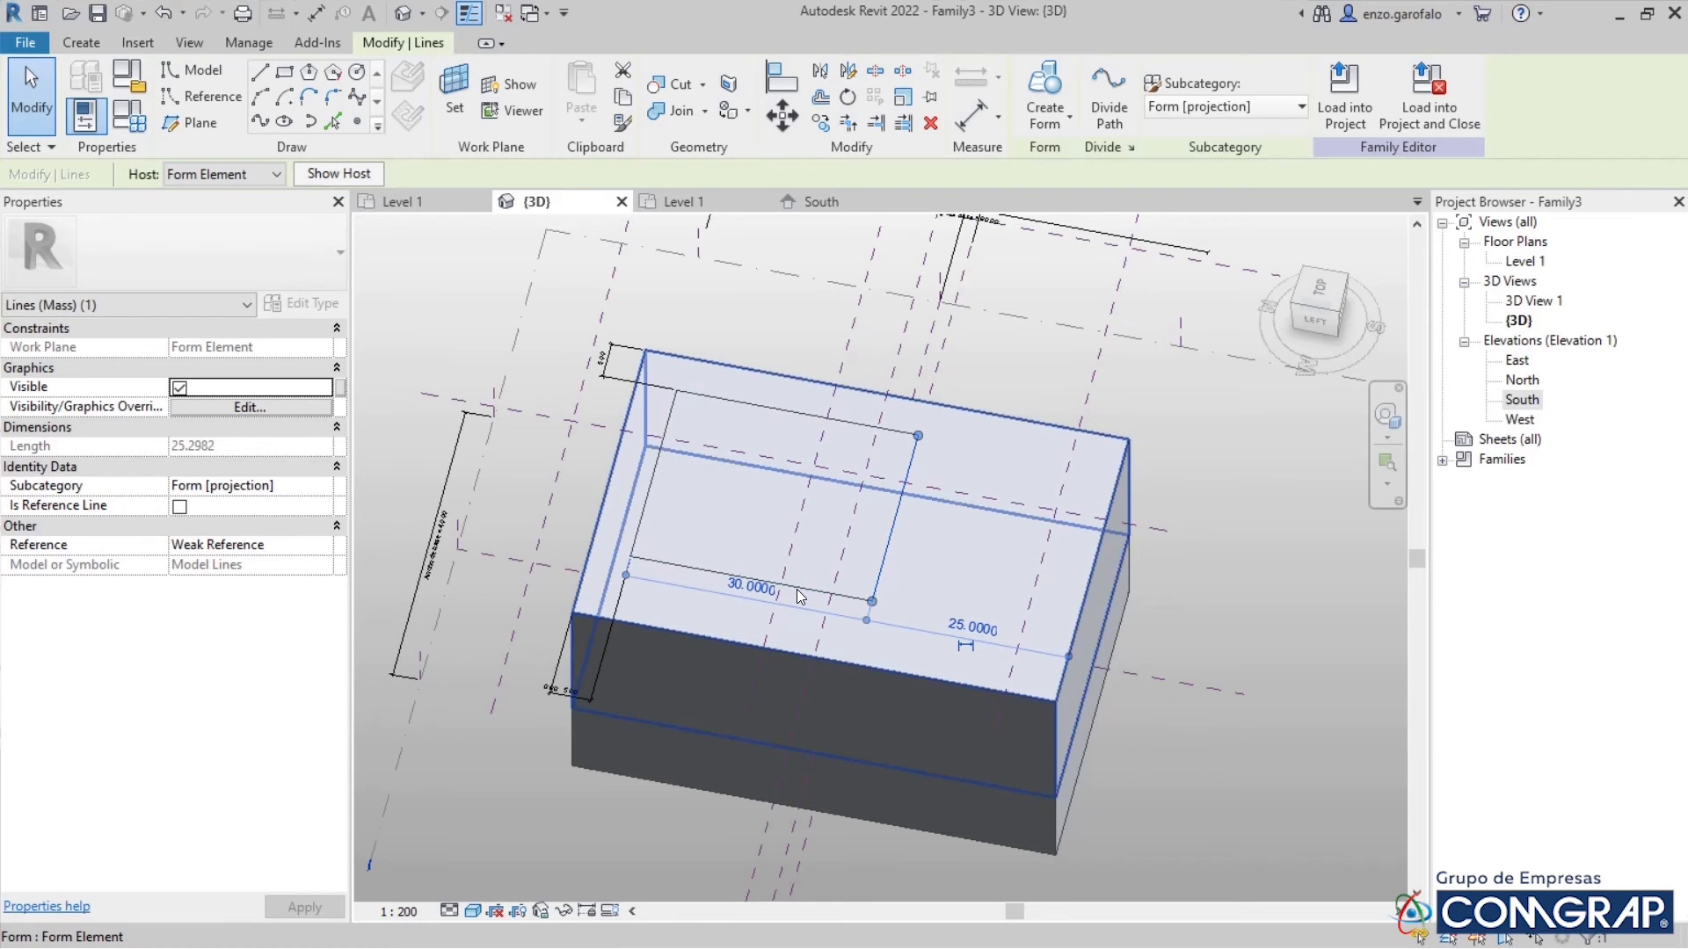
left_click(797, 589)
left_click(626, 471)
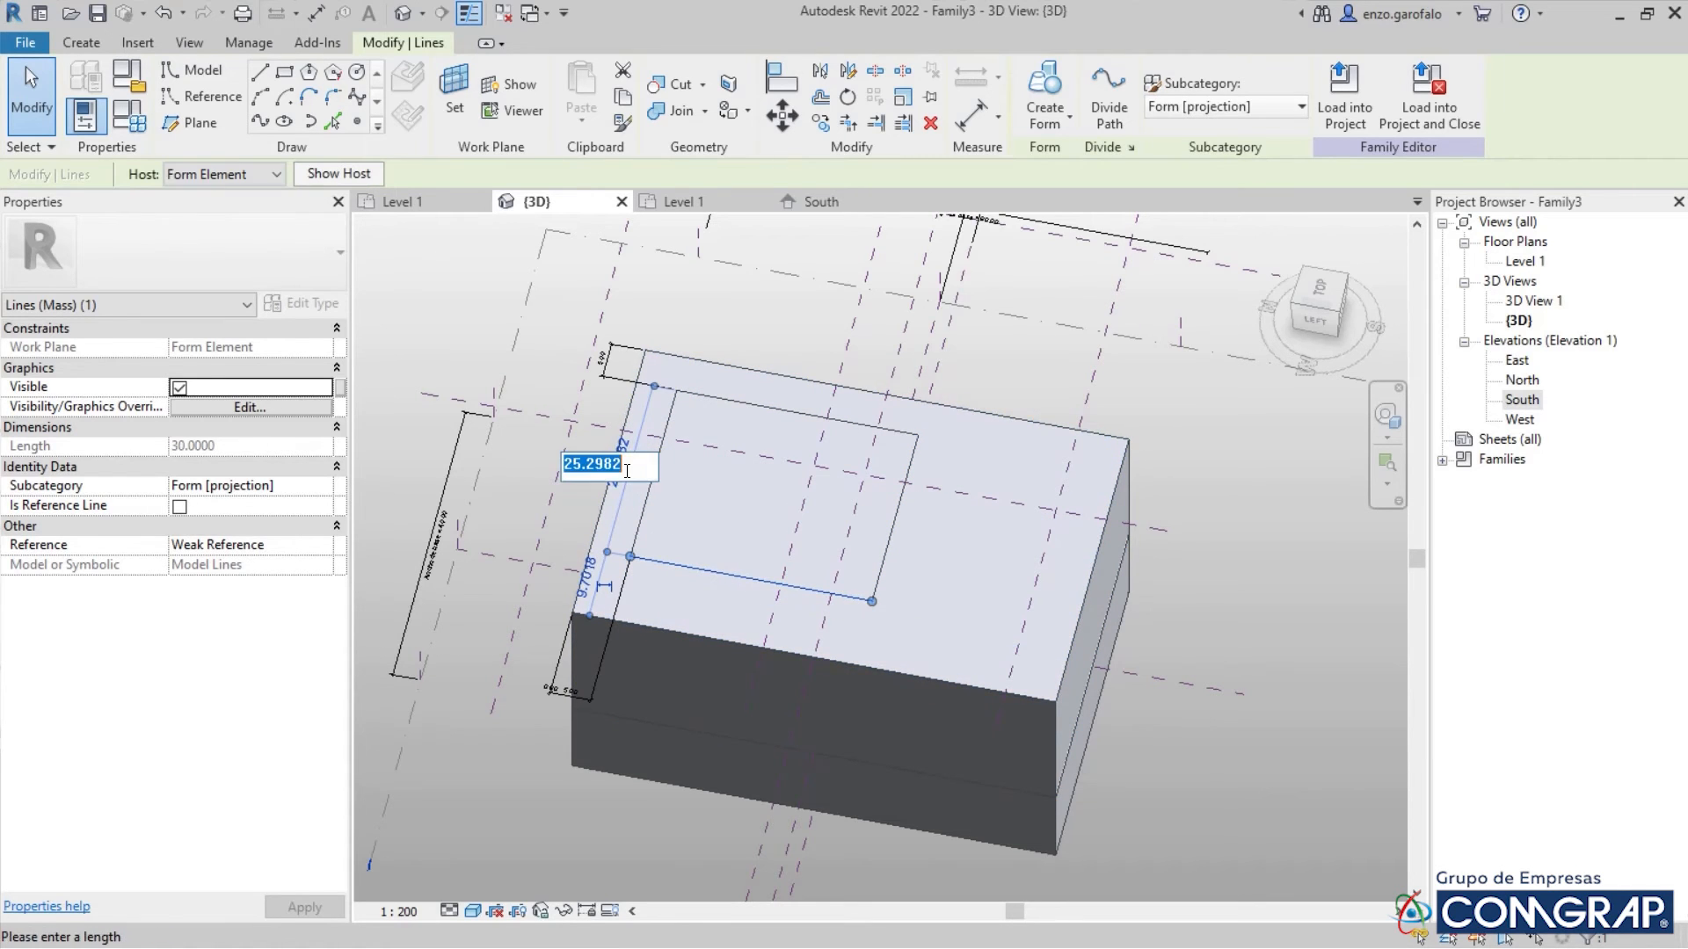
type("25")
key("Return")
key("Escape")
Create a solid form upward from the rectangle's four lines for the residential volume
middle_click_drag(466, 374, 635, 380, "shift")
scroll(648, 448, "up", 6)
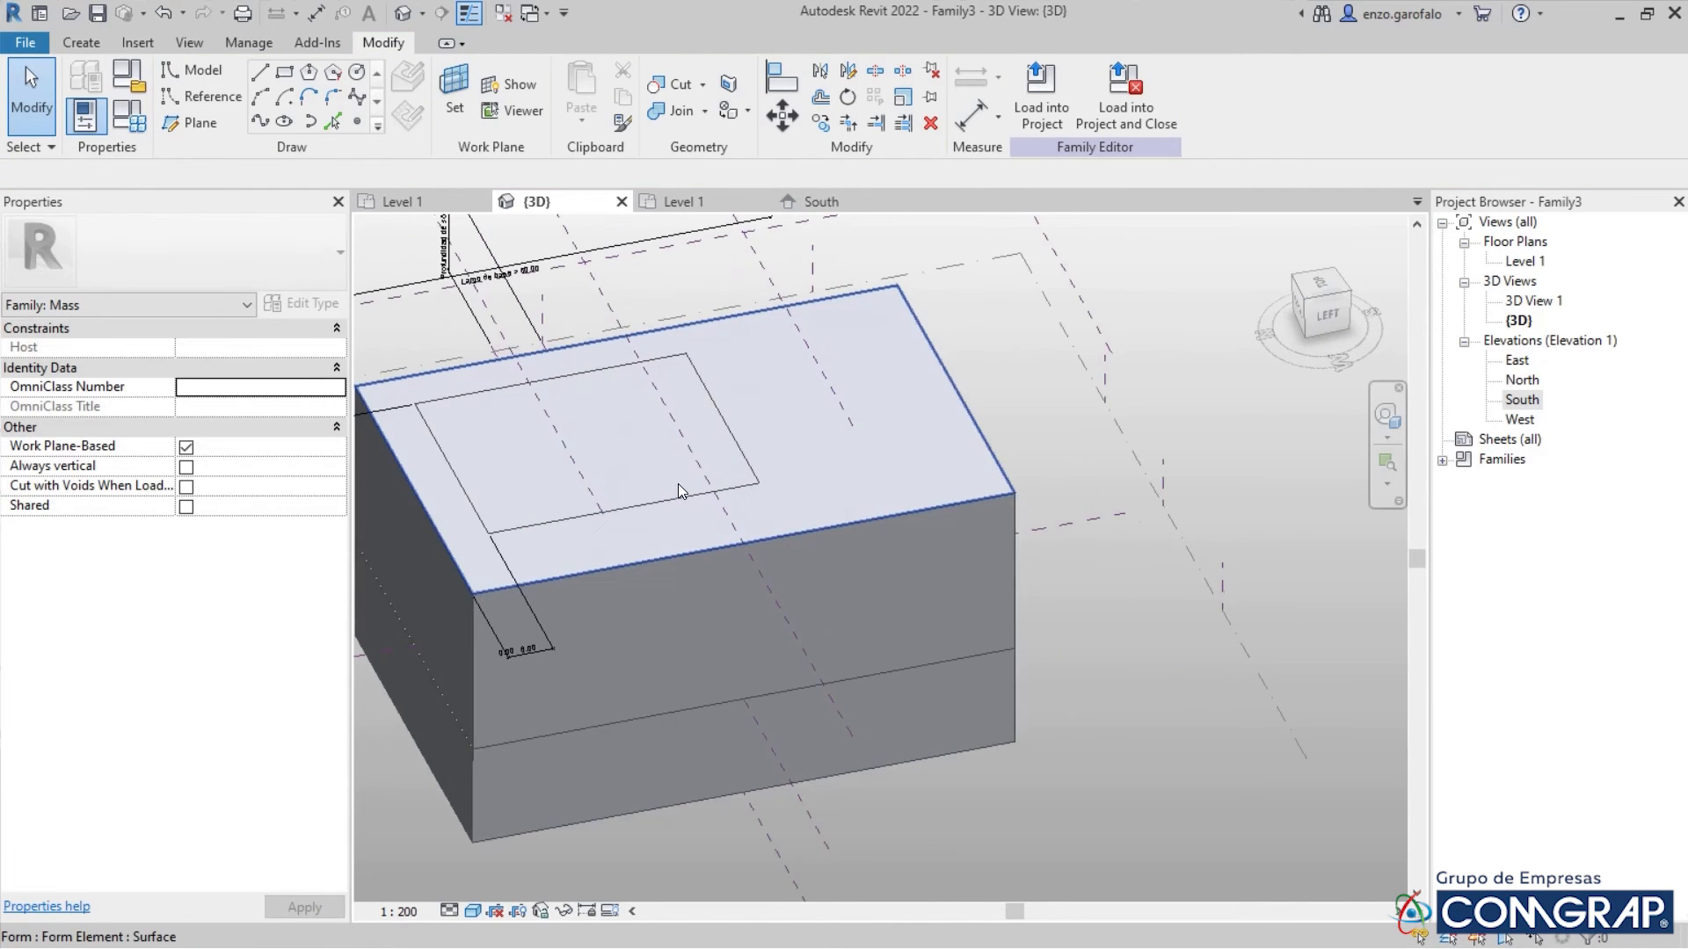
middle_click_drag(677, 491, 794, 561)
left_click(789, 578)
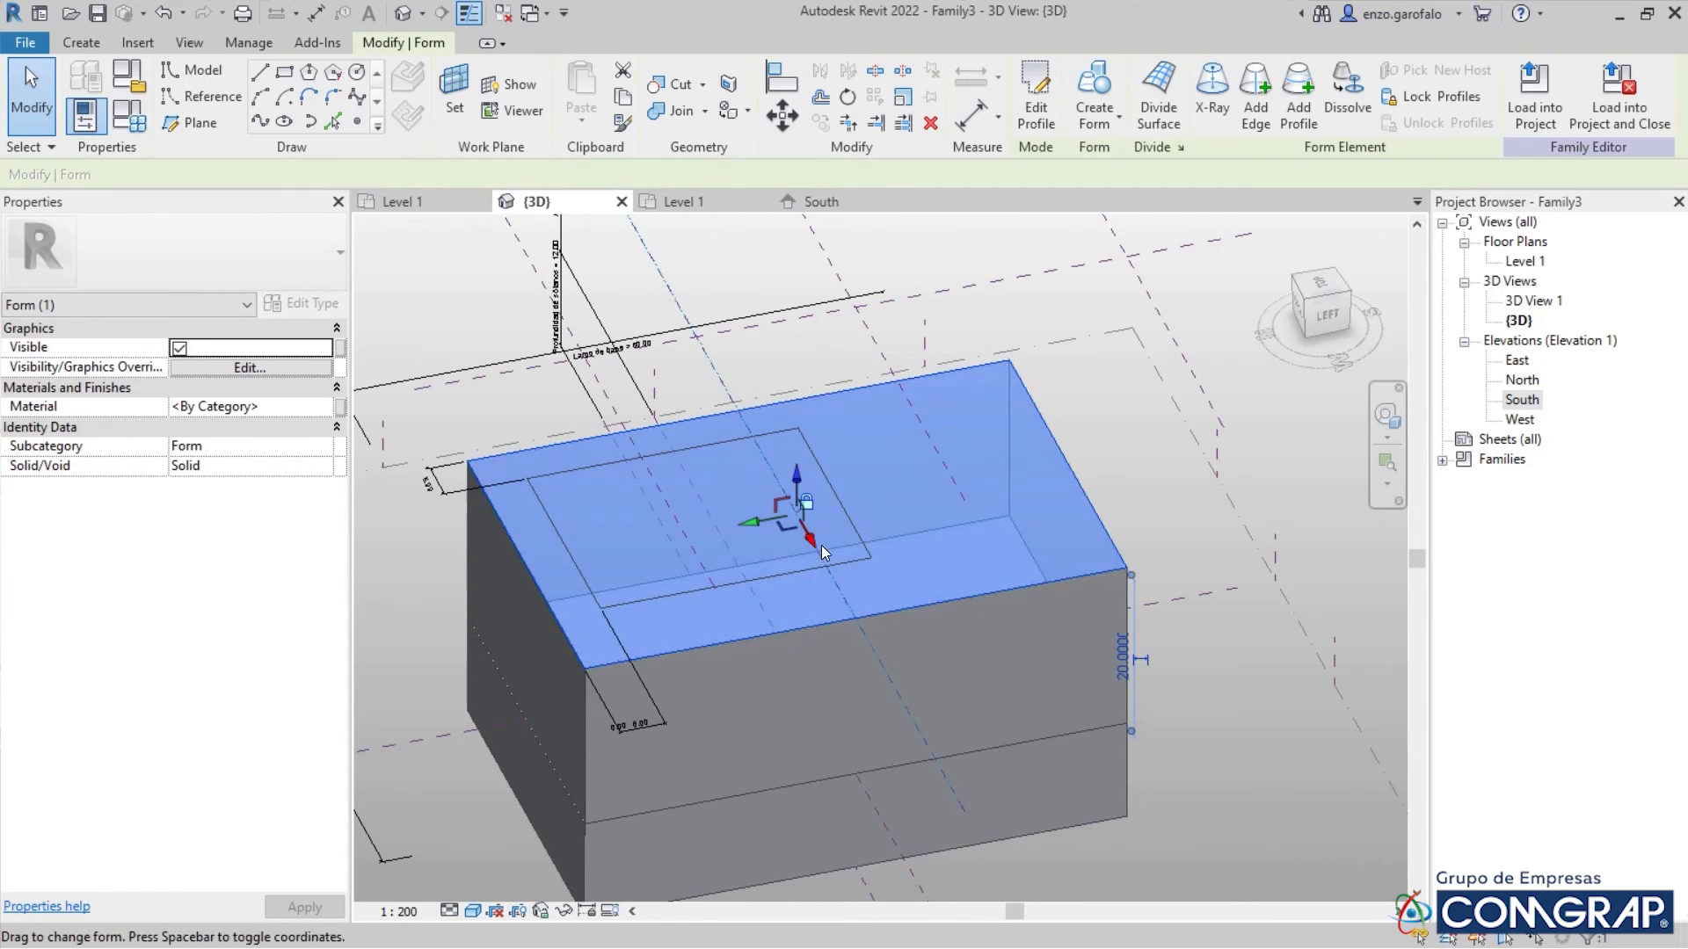
key("Escape")
left_click(862, 561)
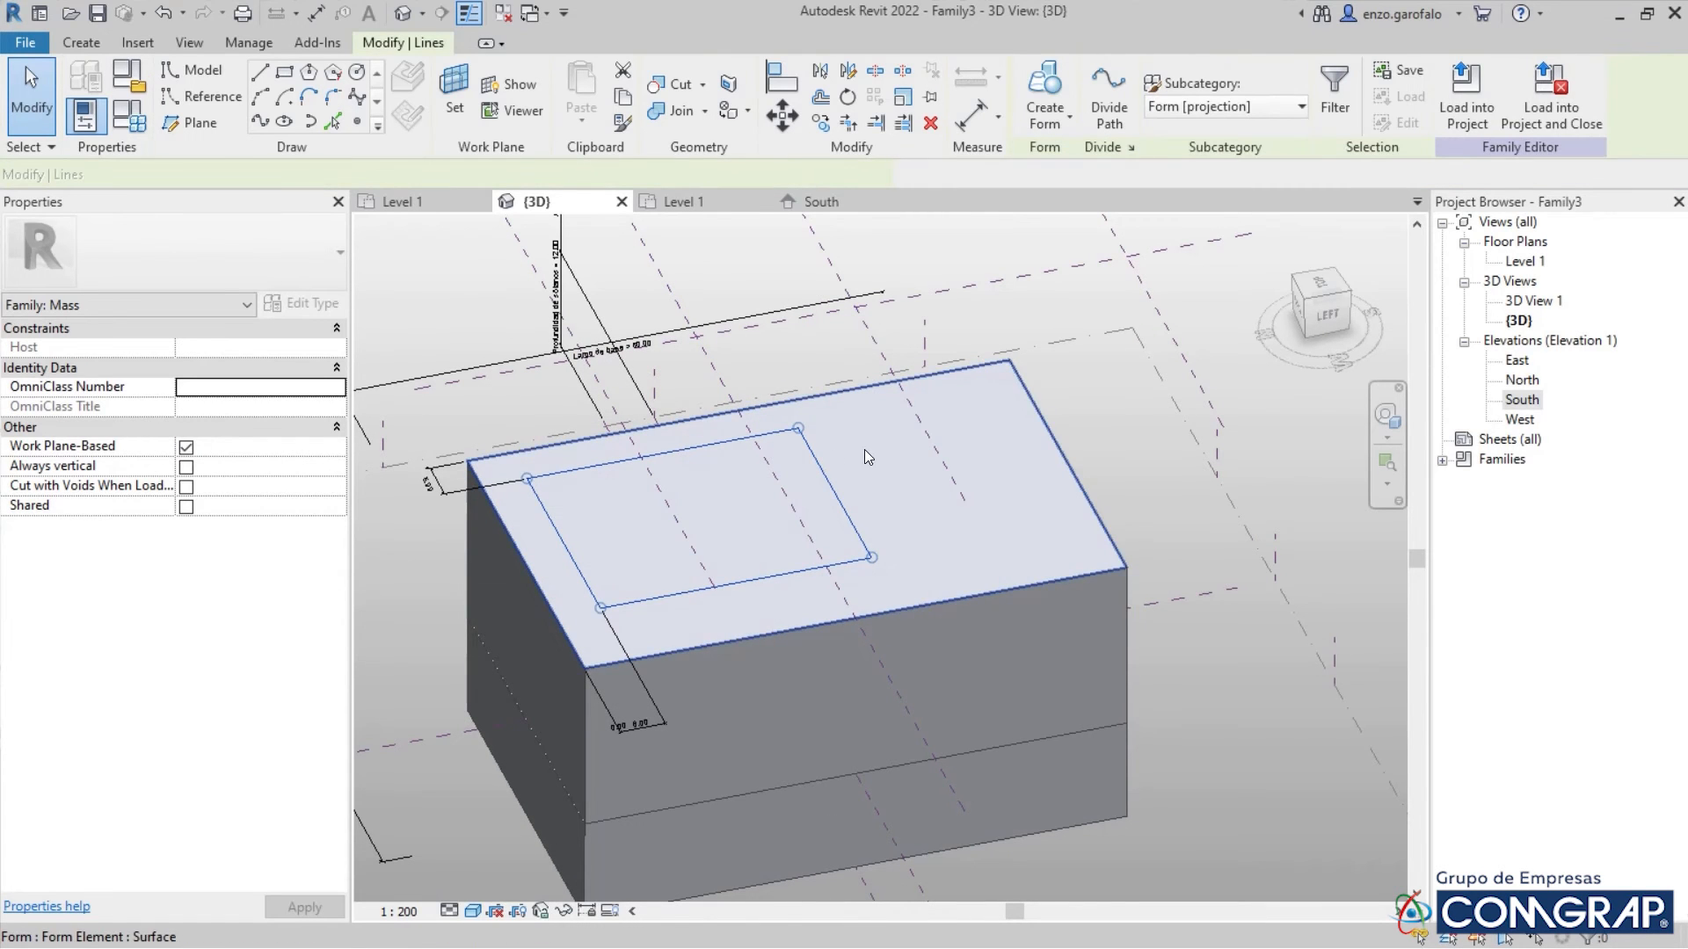
left_click(1044, 92)
scroll(867, 475, "down", 5)
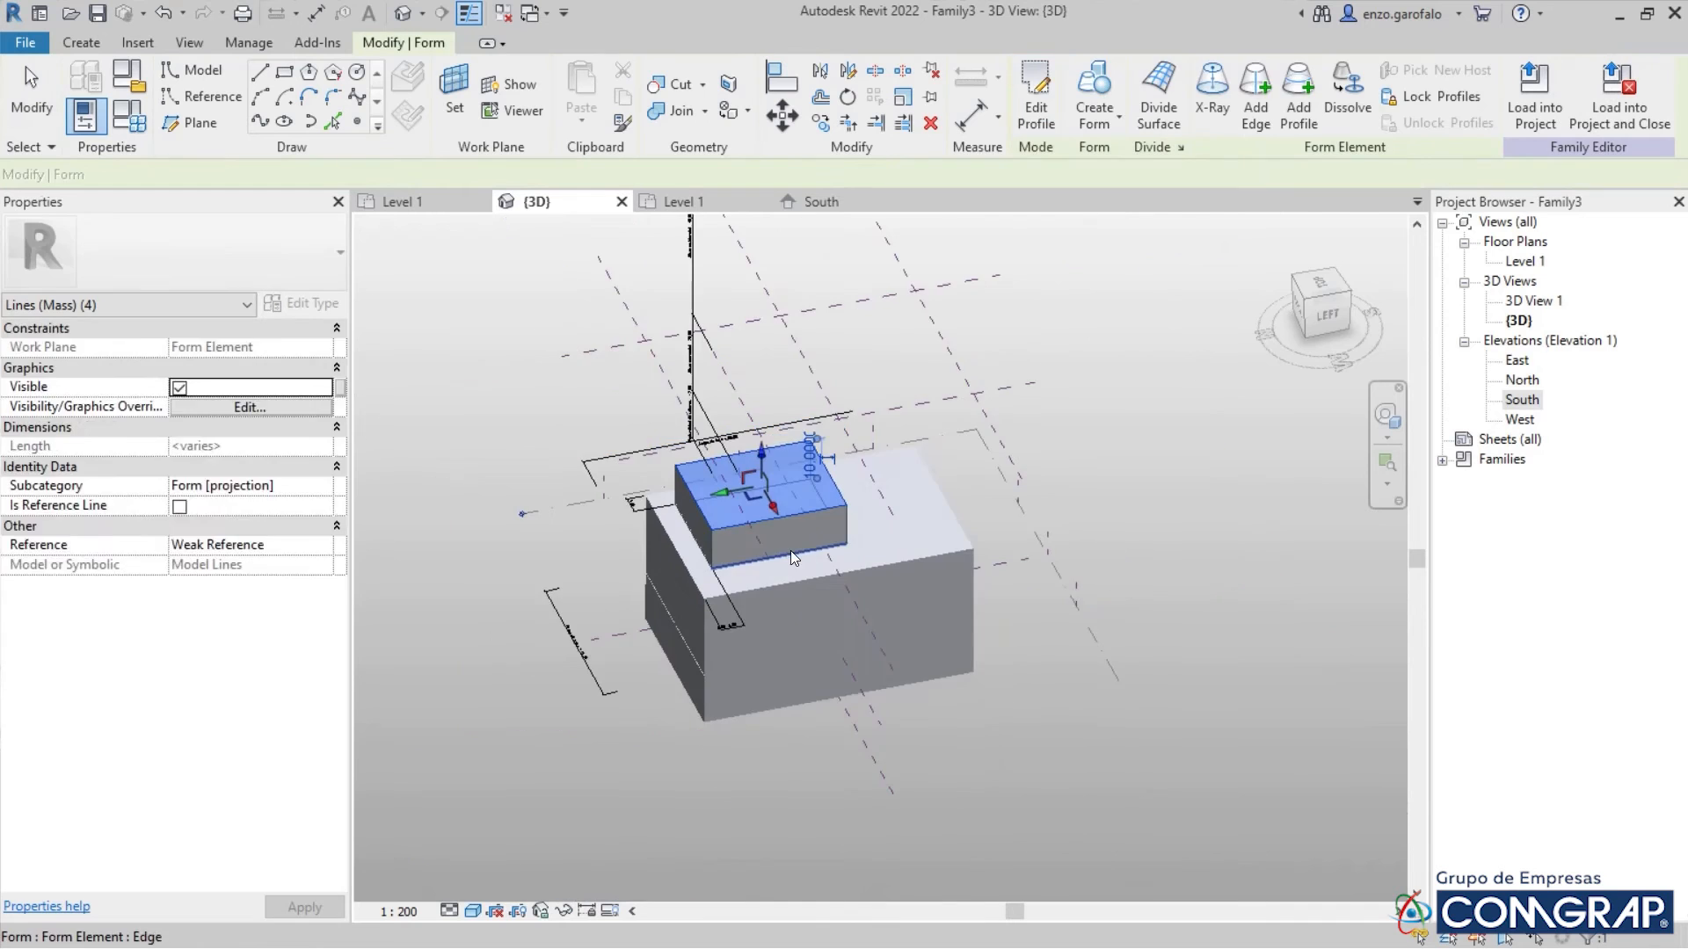
Align the residential form's top face to the Altura residencial plane and end the Align command
left_click(791, 555)
middle_click_drag(791, 555, 753, 425, "shift")
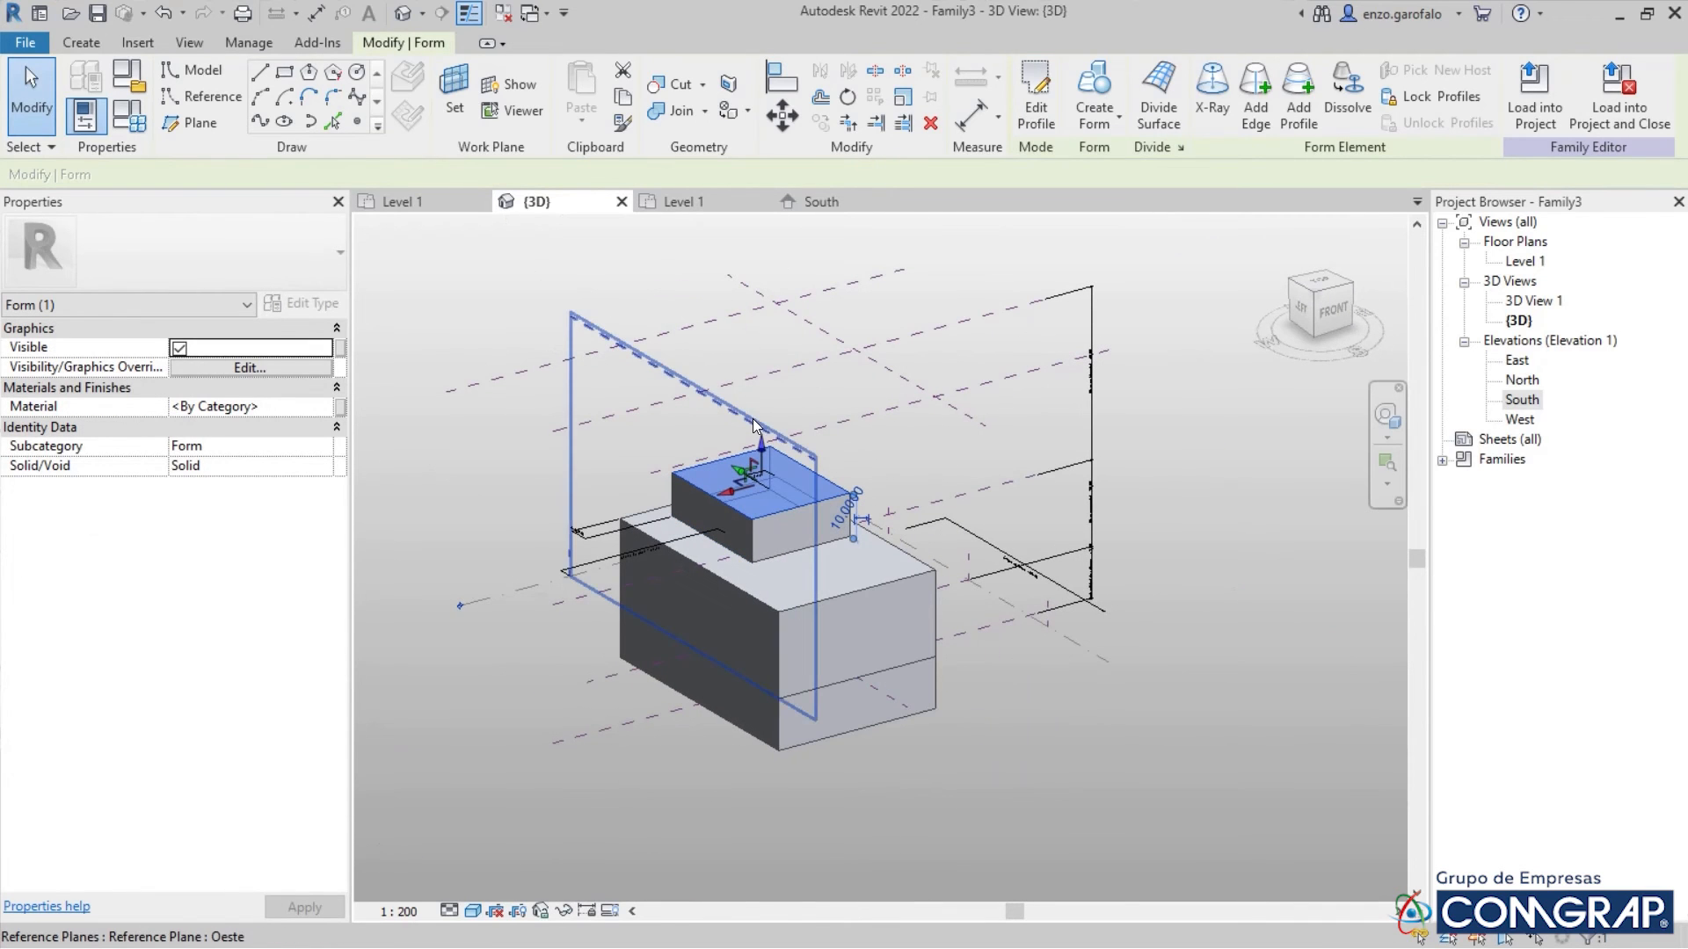
left_click(636, 367)
key("a")
key("l")
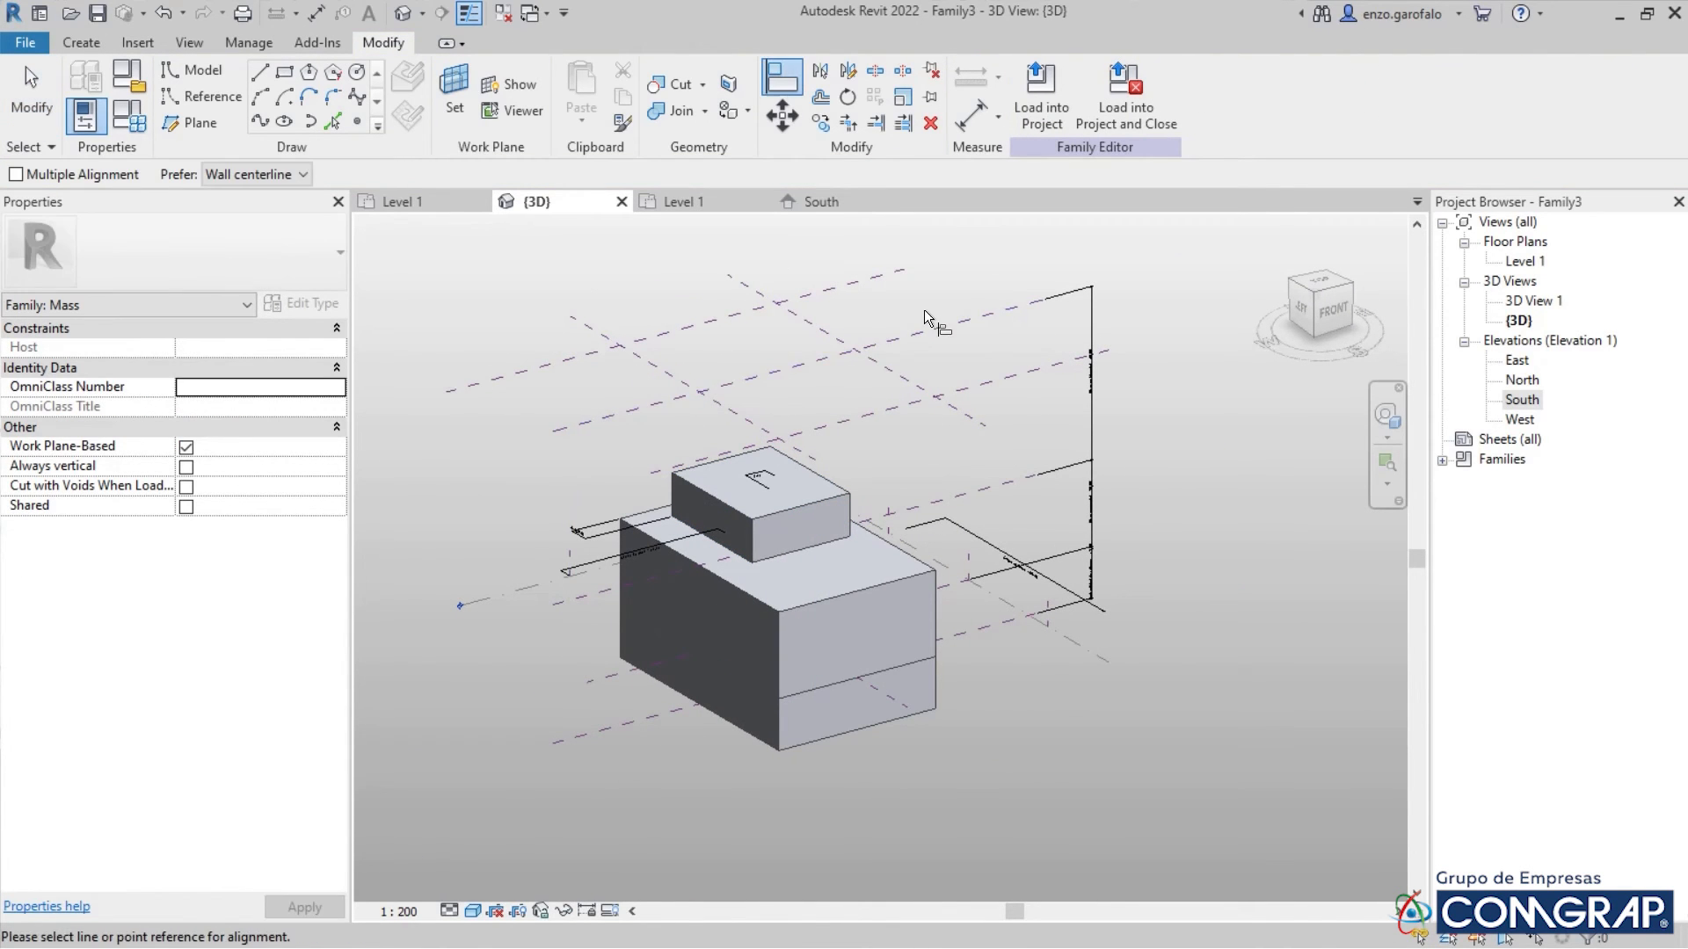
middle_click_drag(925, 309, 844, 264, "shift")
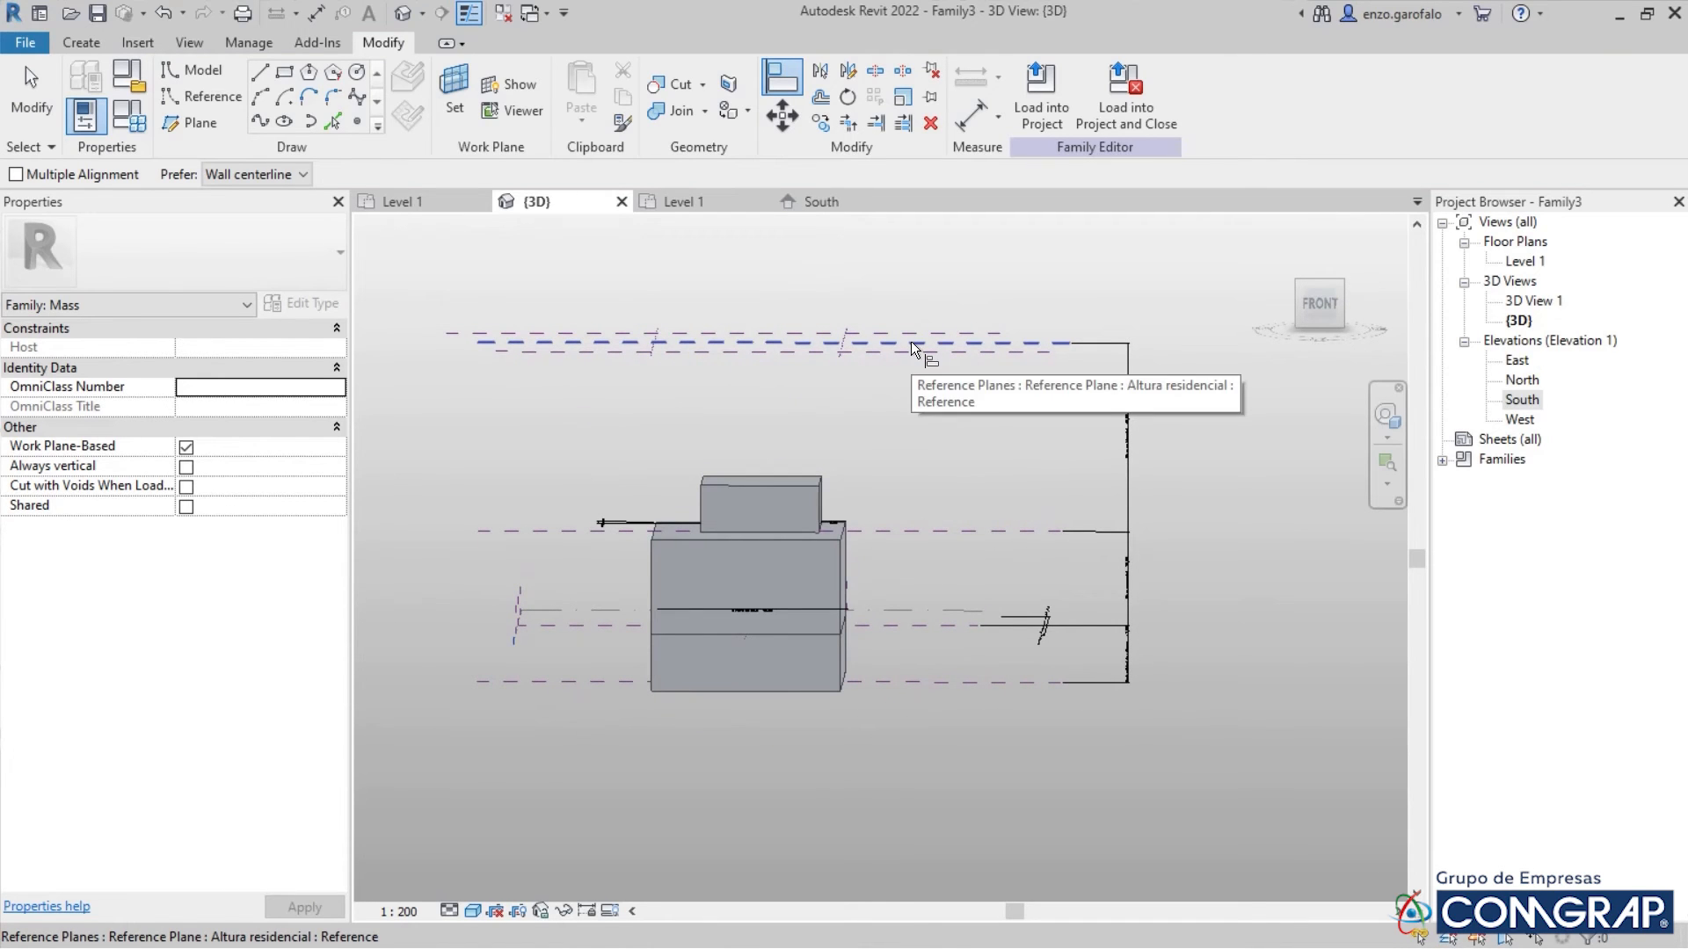
left_click(910, 341)
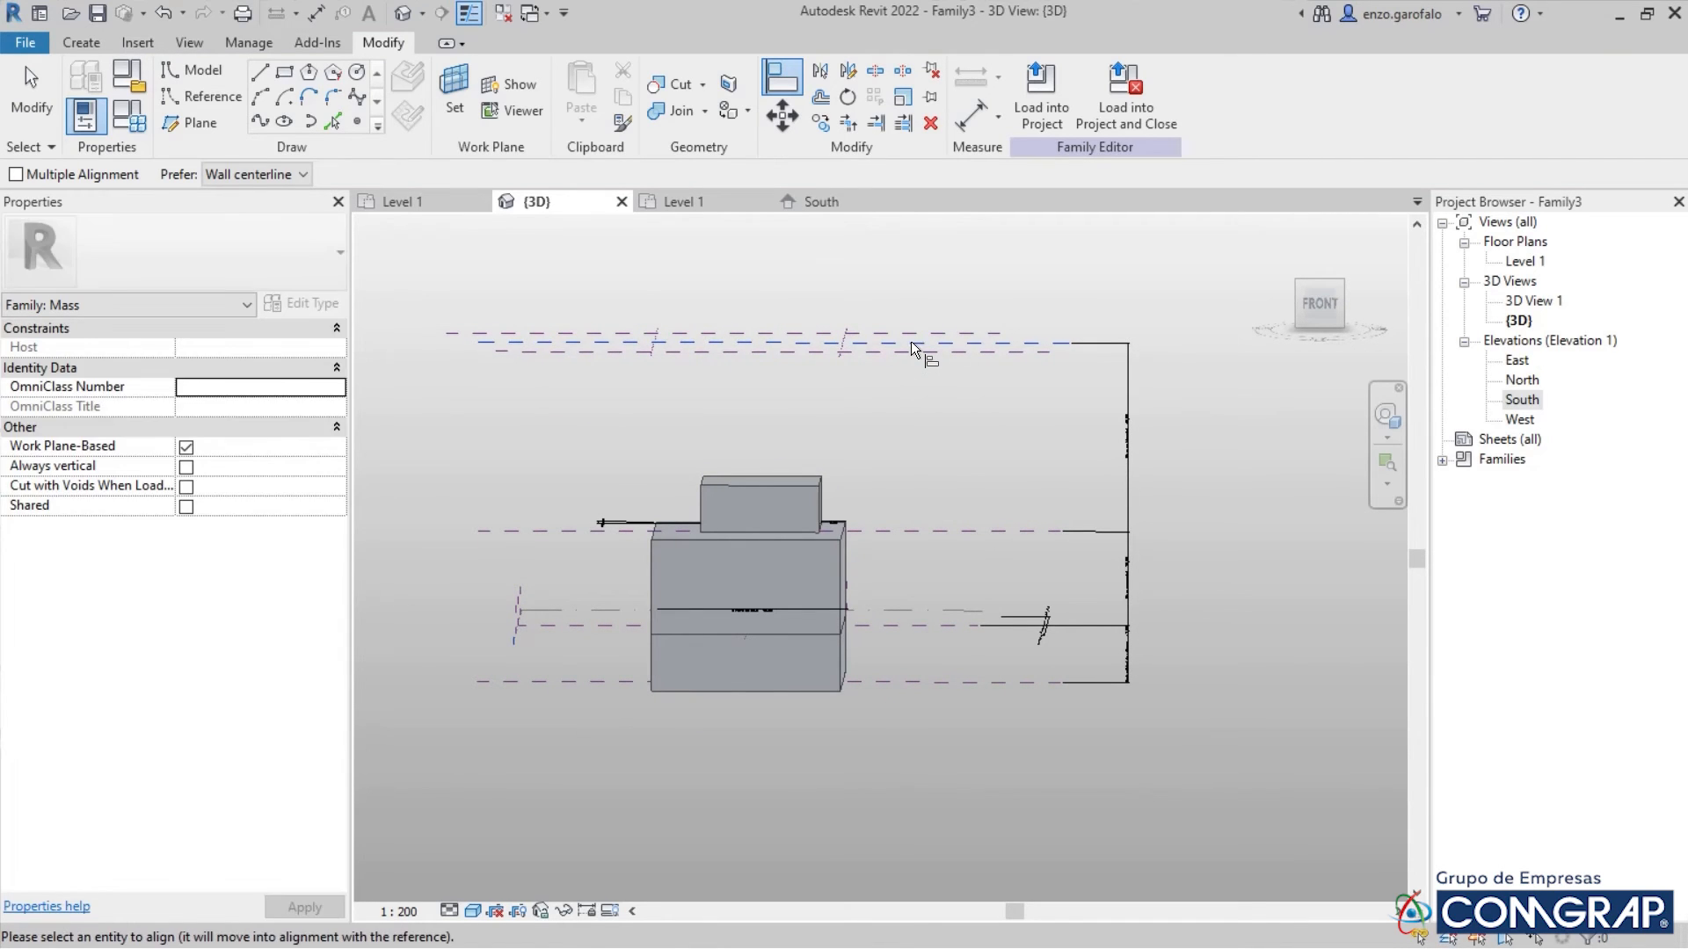
left_click(806, 477)
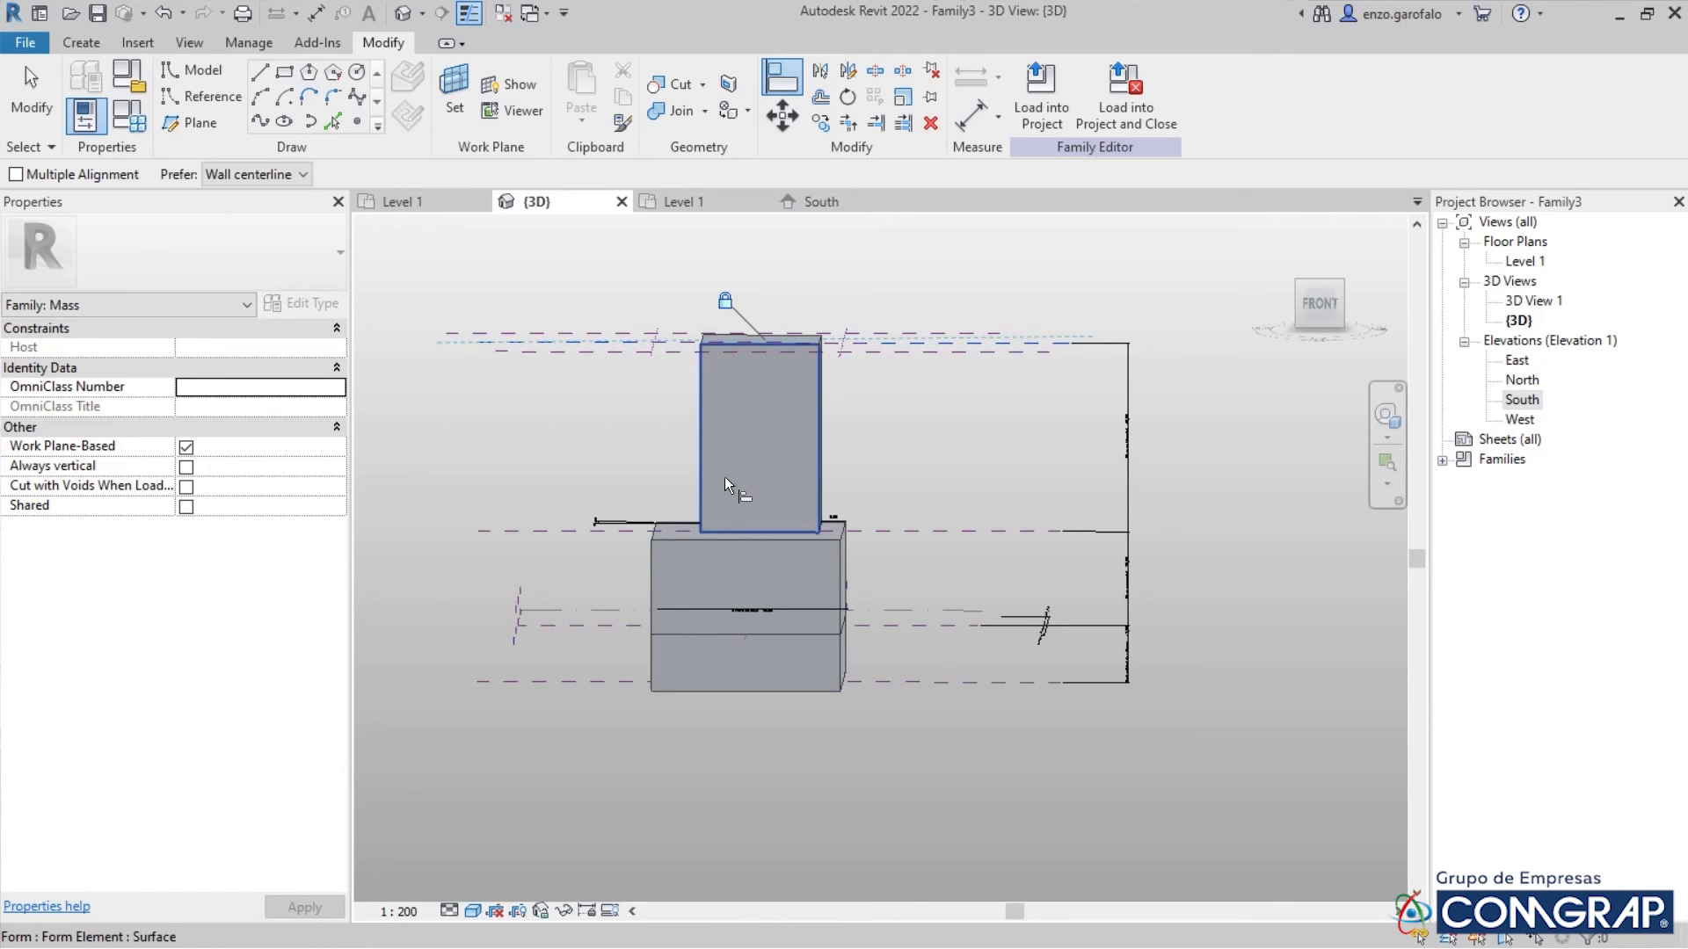
middle_click_drag(724, 476, 999, 673, "shift")
key("Escape")
key("Escape")
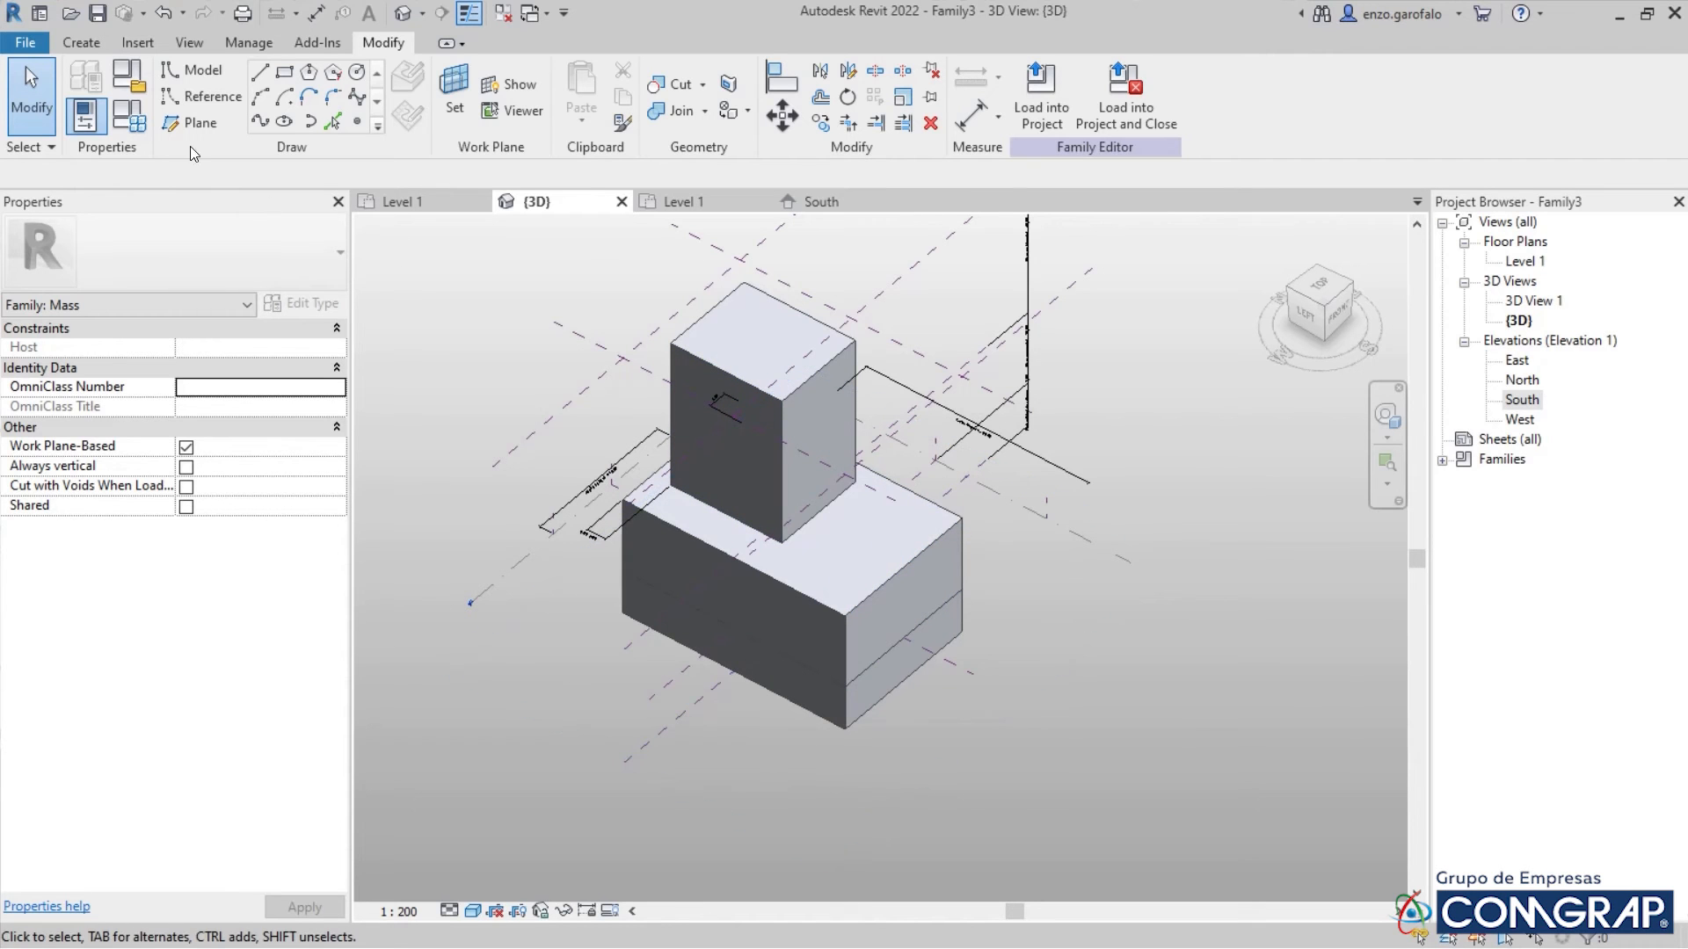
Test the residential volume's parameter by setting Altura residencial to 44 in the family types, applying it and closing the dialog
key("Escape")
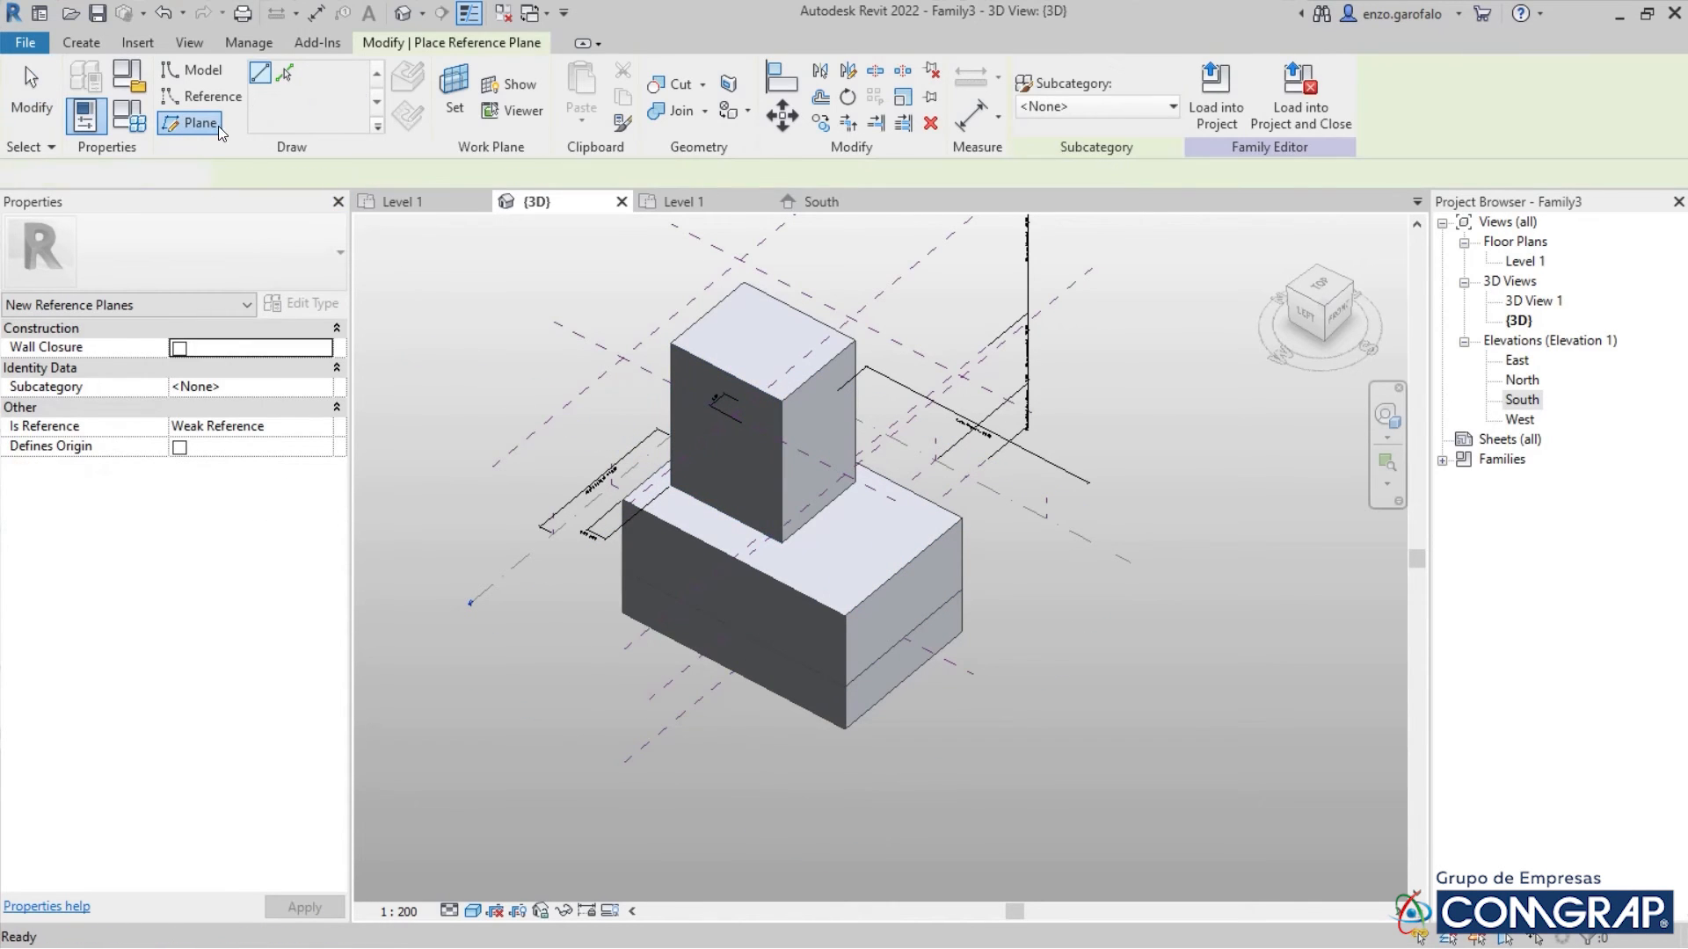
left_click(80, 41)
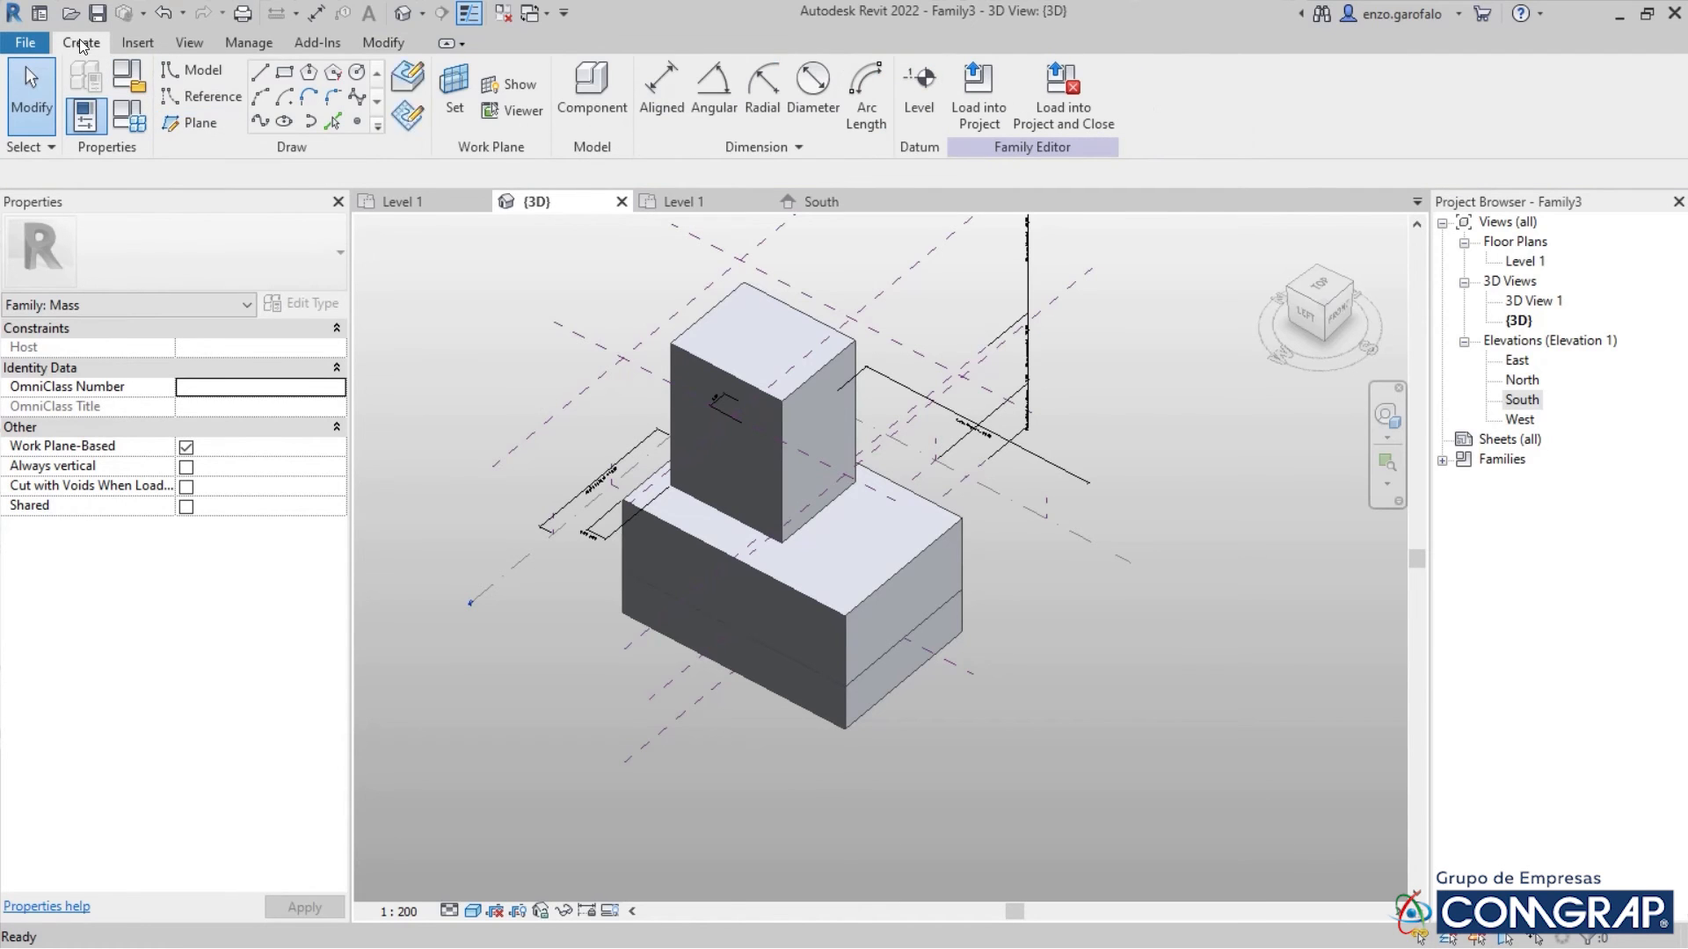
left_click(137, 130)
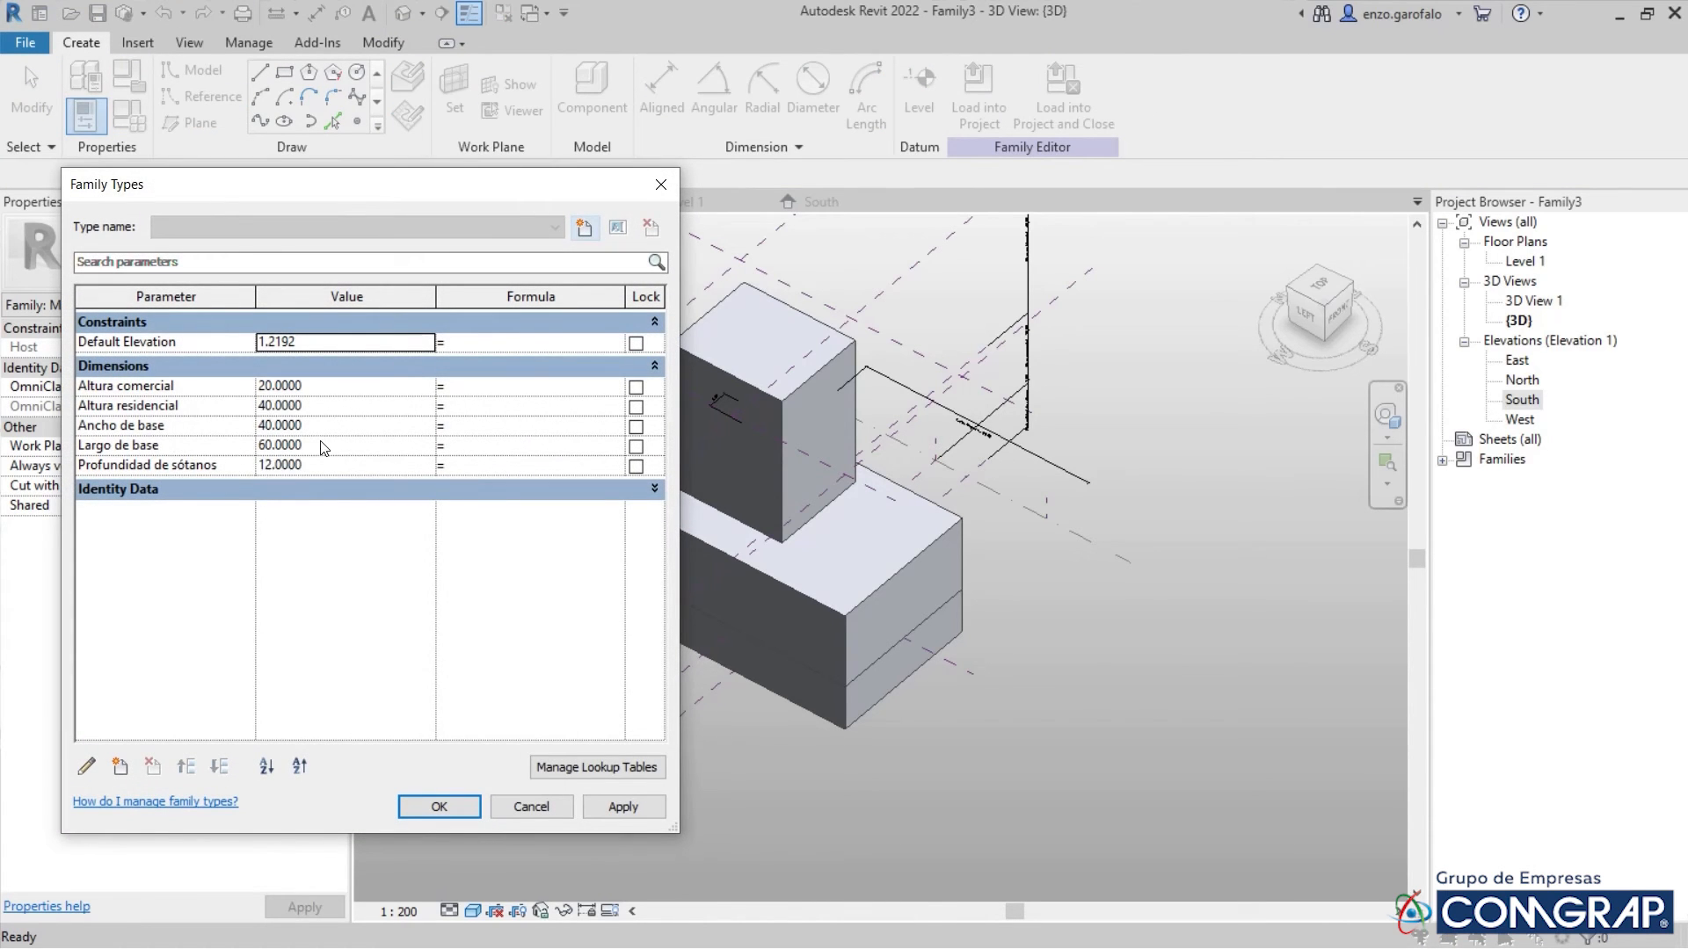
left_click(339, 428)
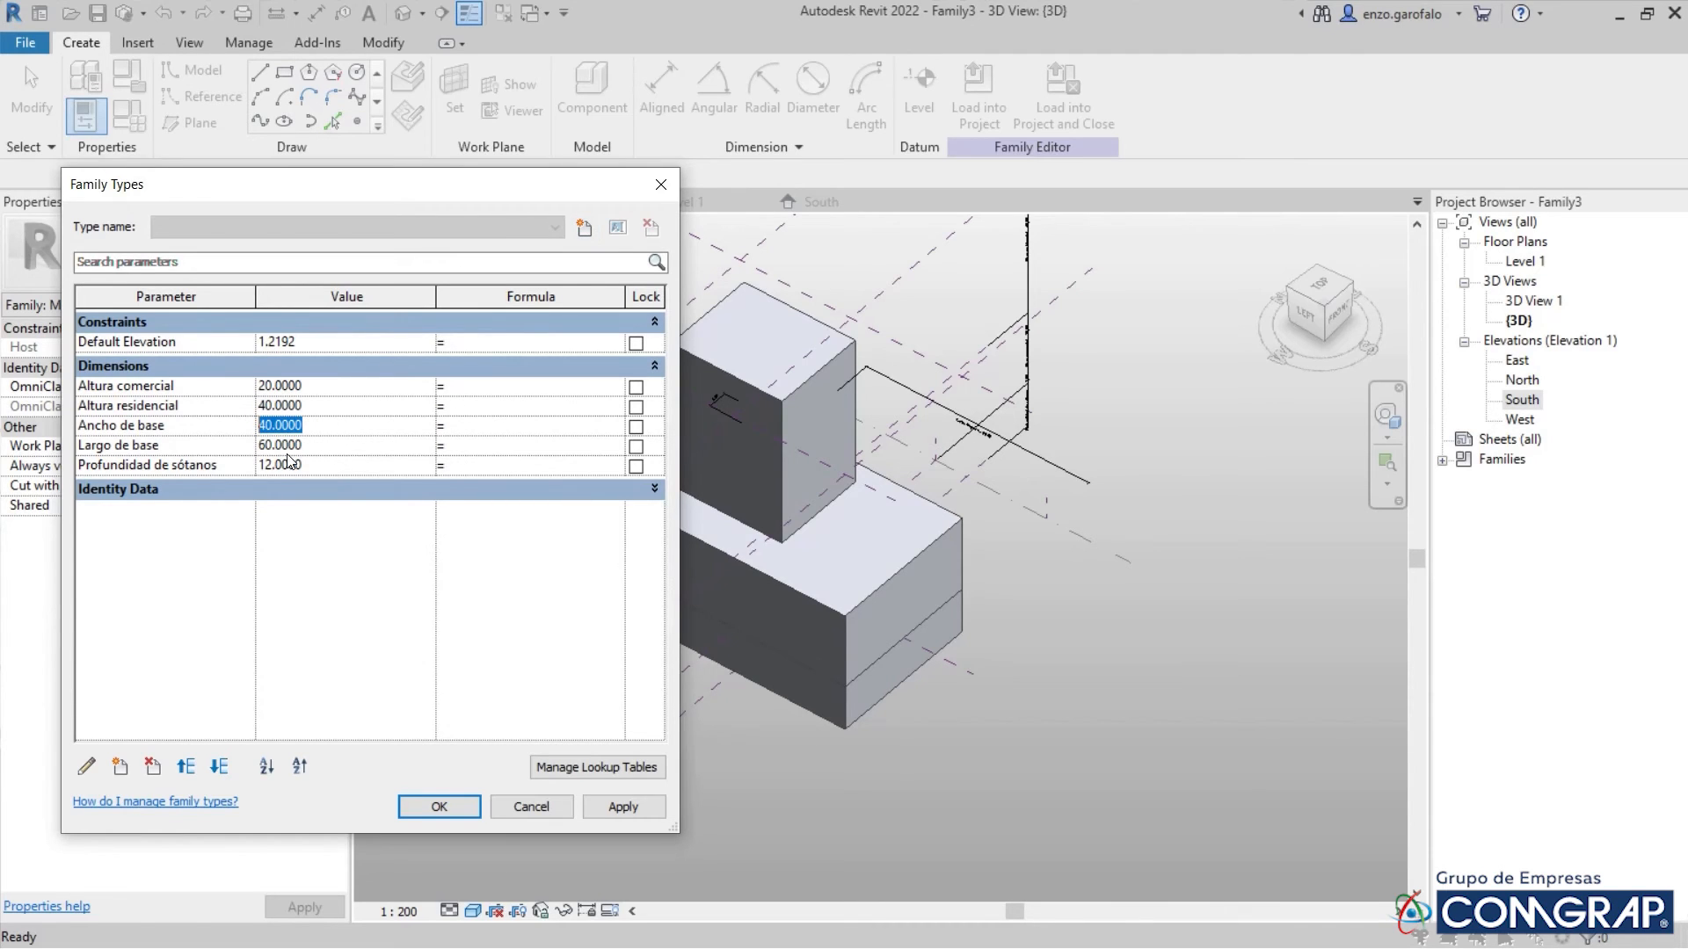
left_click(317, 406)
type("44")
left_click(318, 388)
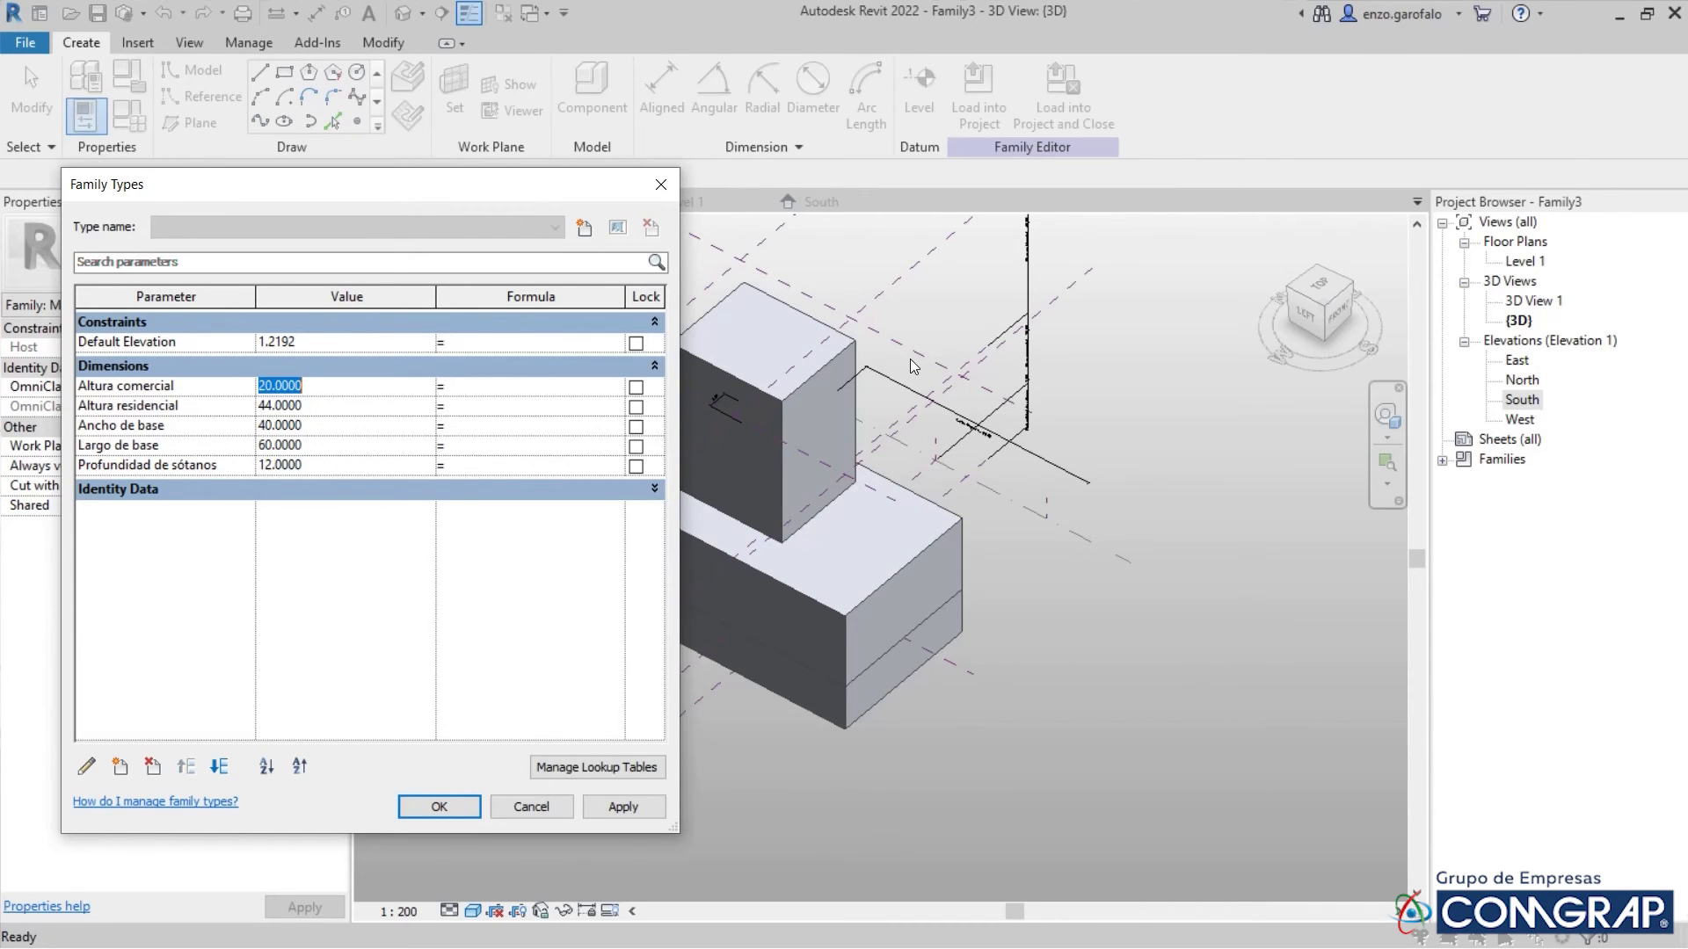
left_click(621, 802)
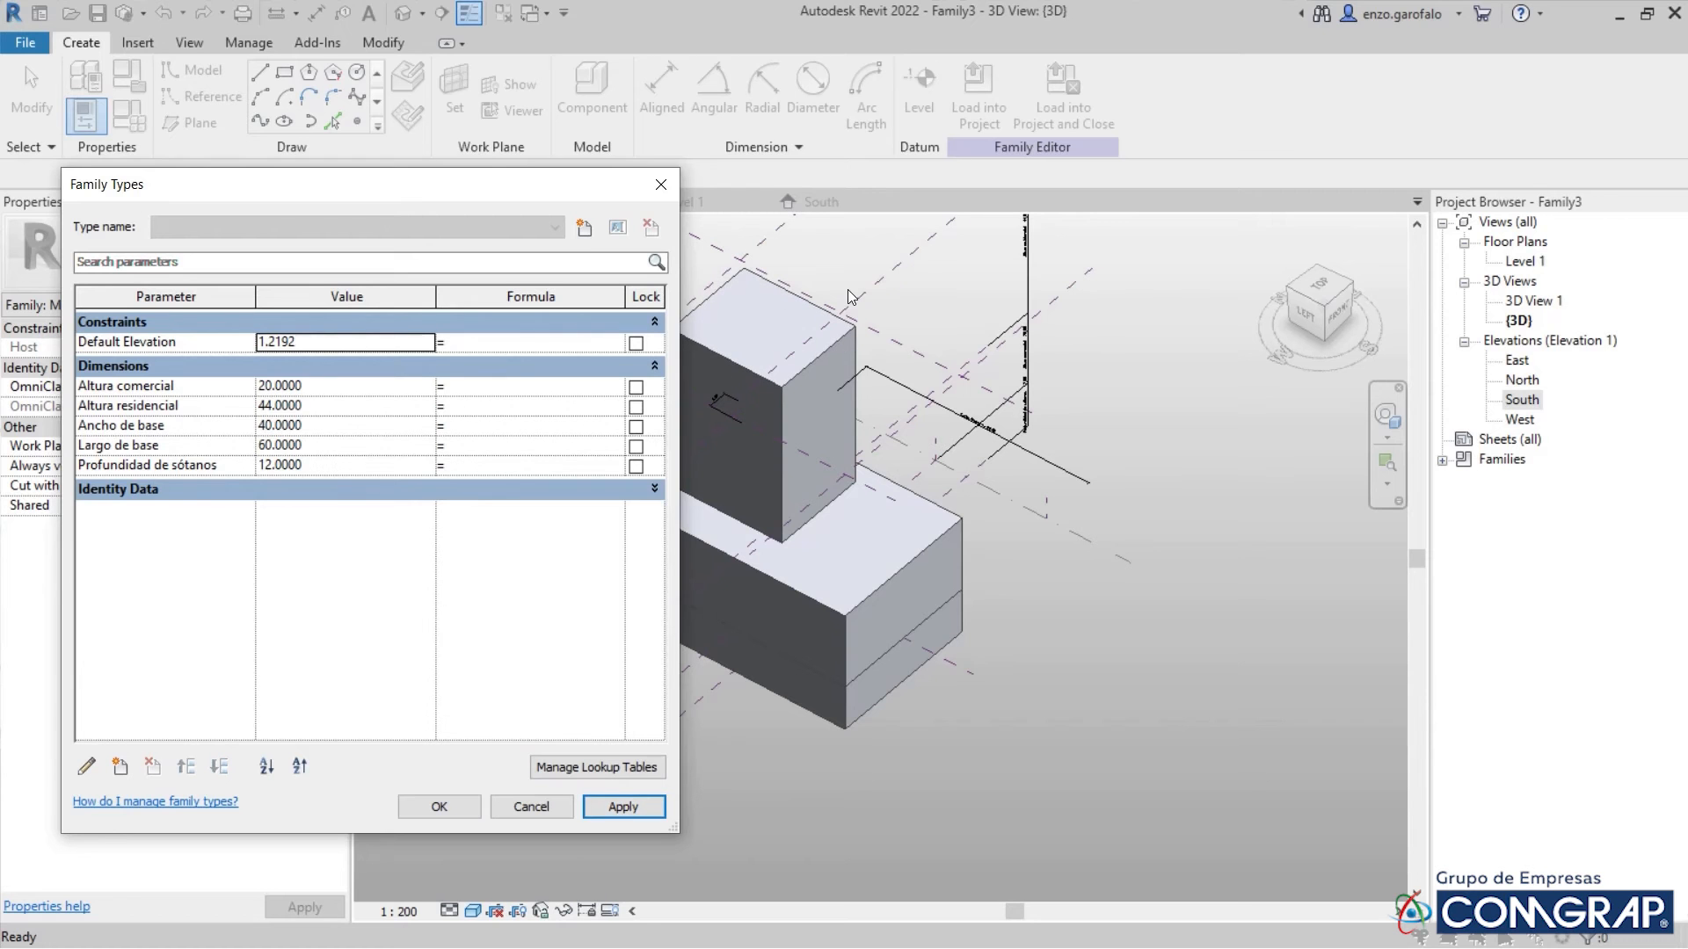
left_click(660, 184)
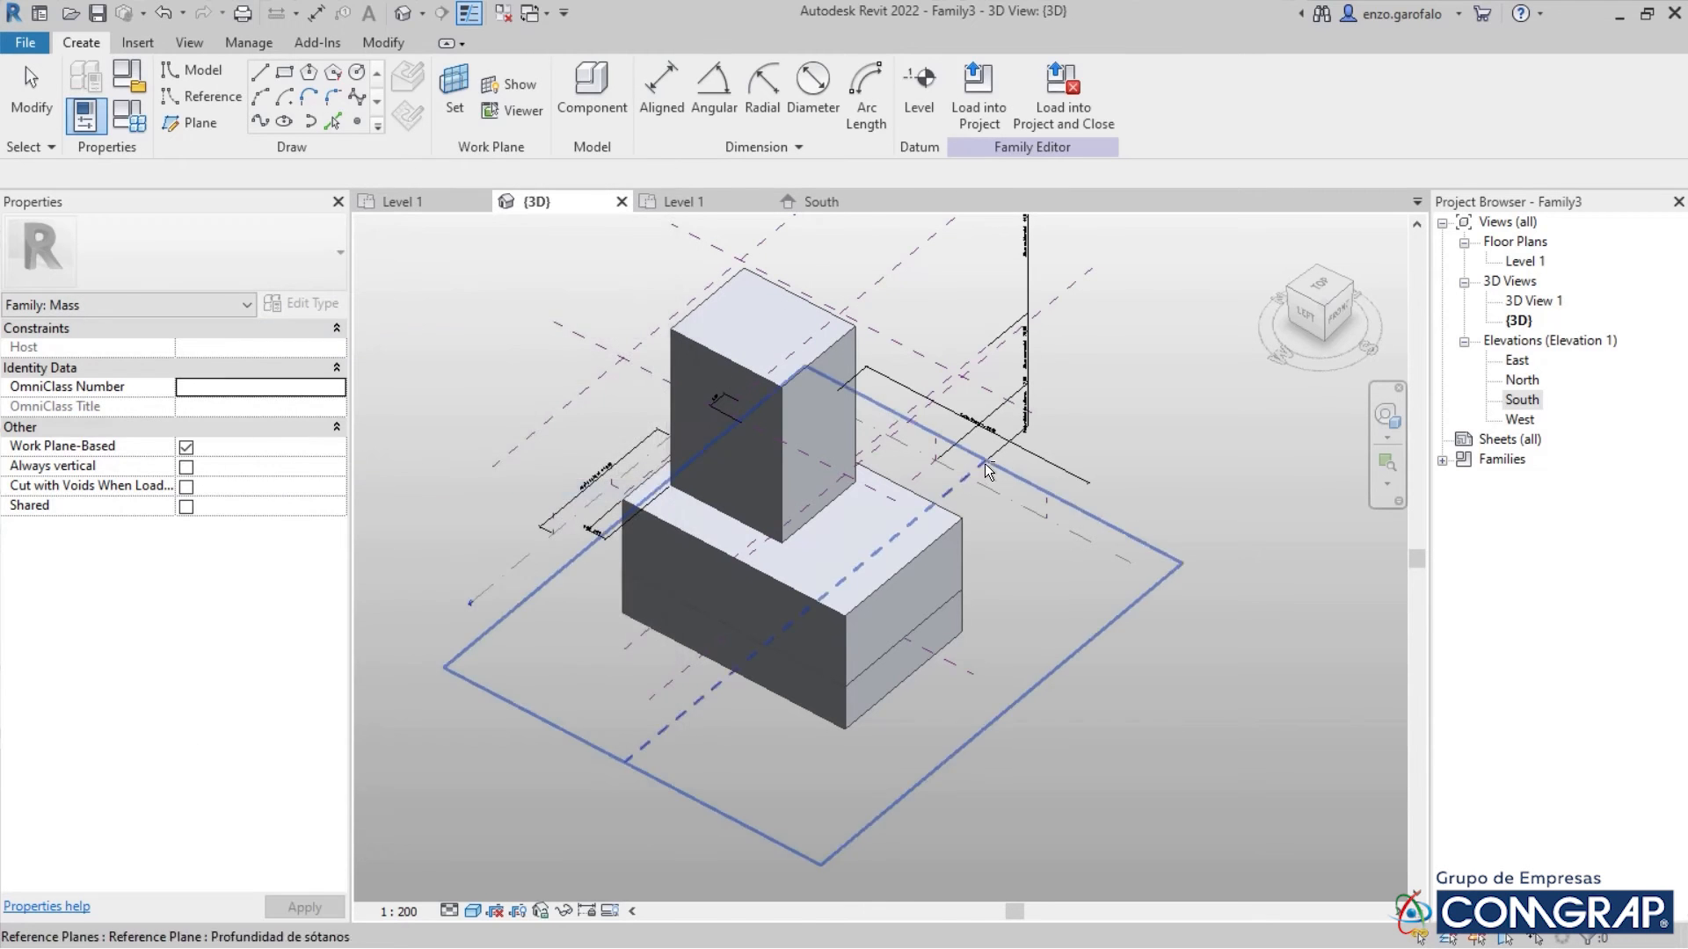
mouse_move(987, 462)
middle_mouse_down("shift")
mouse_move(1190, 264)
mouse_move(1078, 471)
mouse_move(1134, 422)
mouse_move(1166, 419)
mouse_move(900, 439)
mouse_move(1004, 486)
mouse_move(1008, 464)
middle_mouse_up("shift")
scroll(1007, 465, "up", 4)
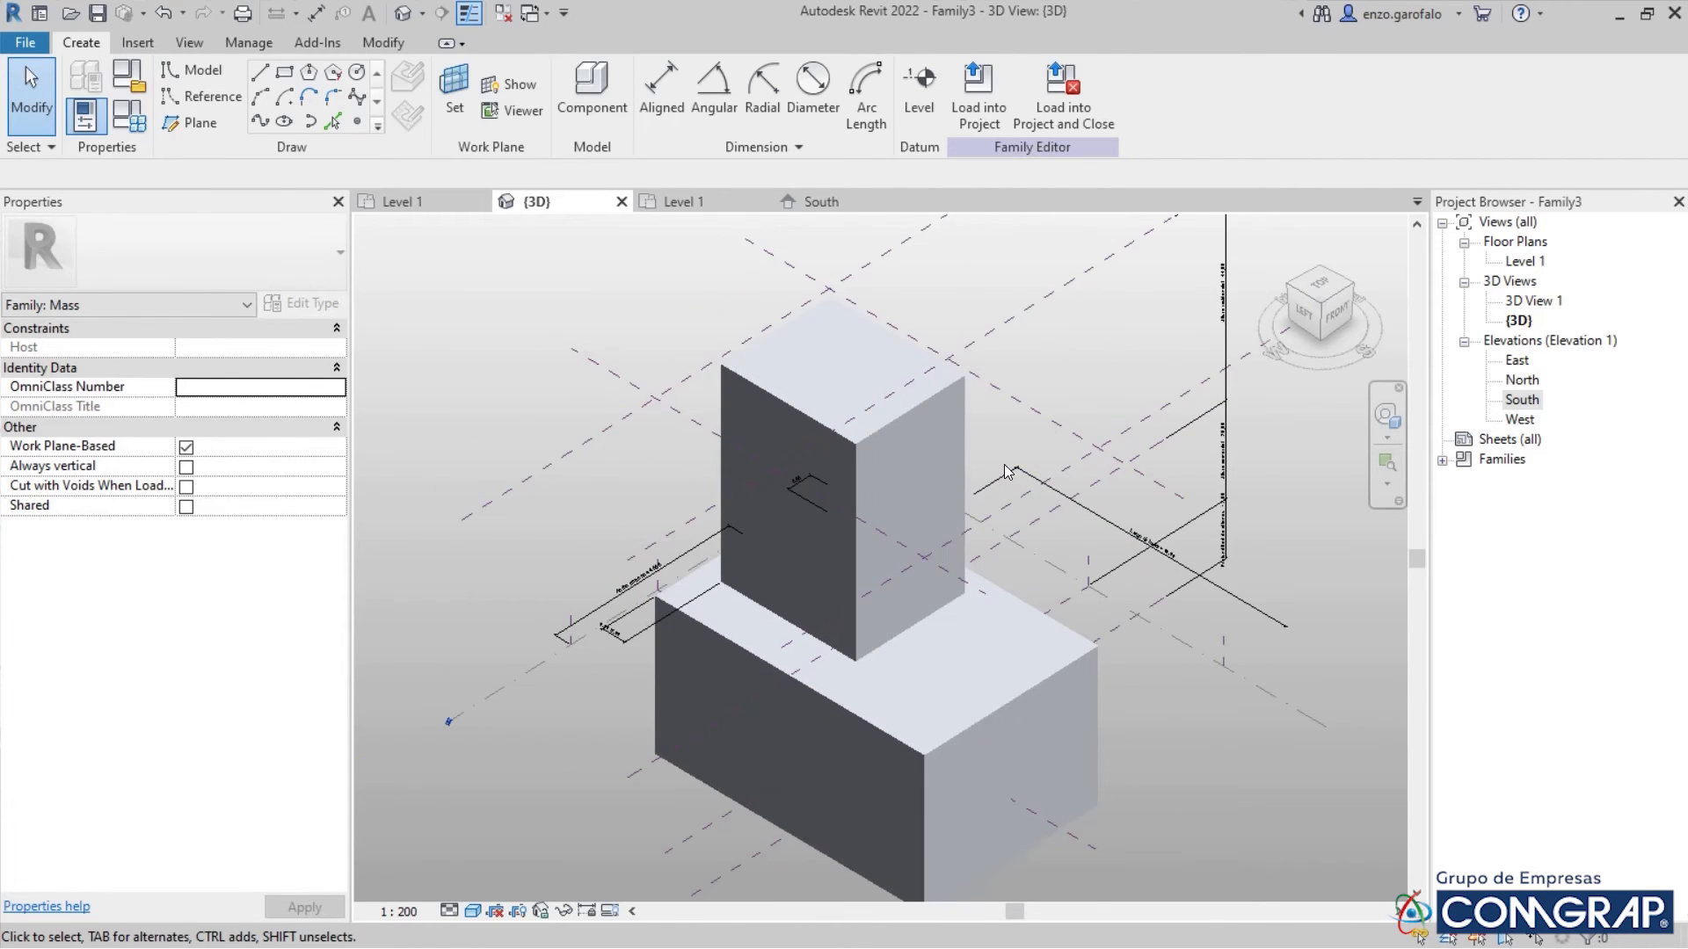
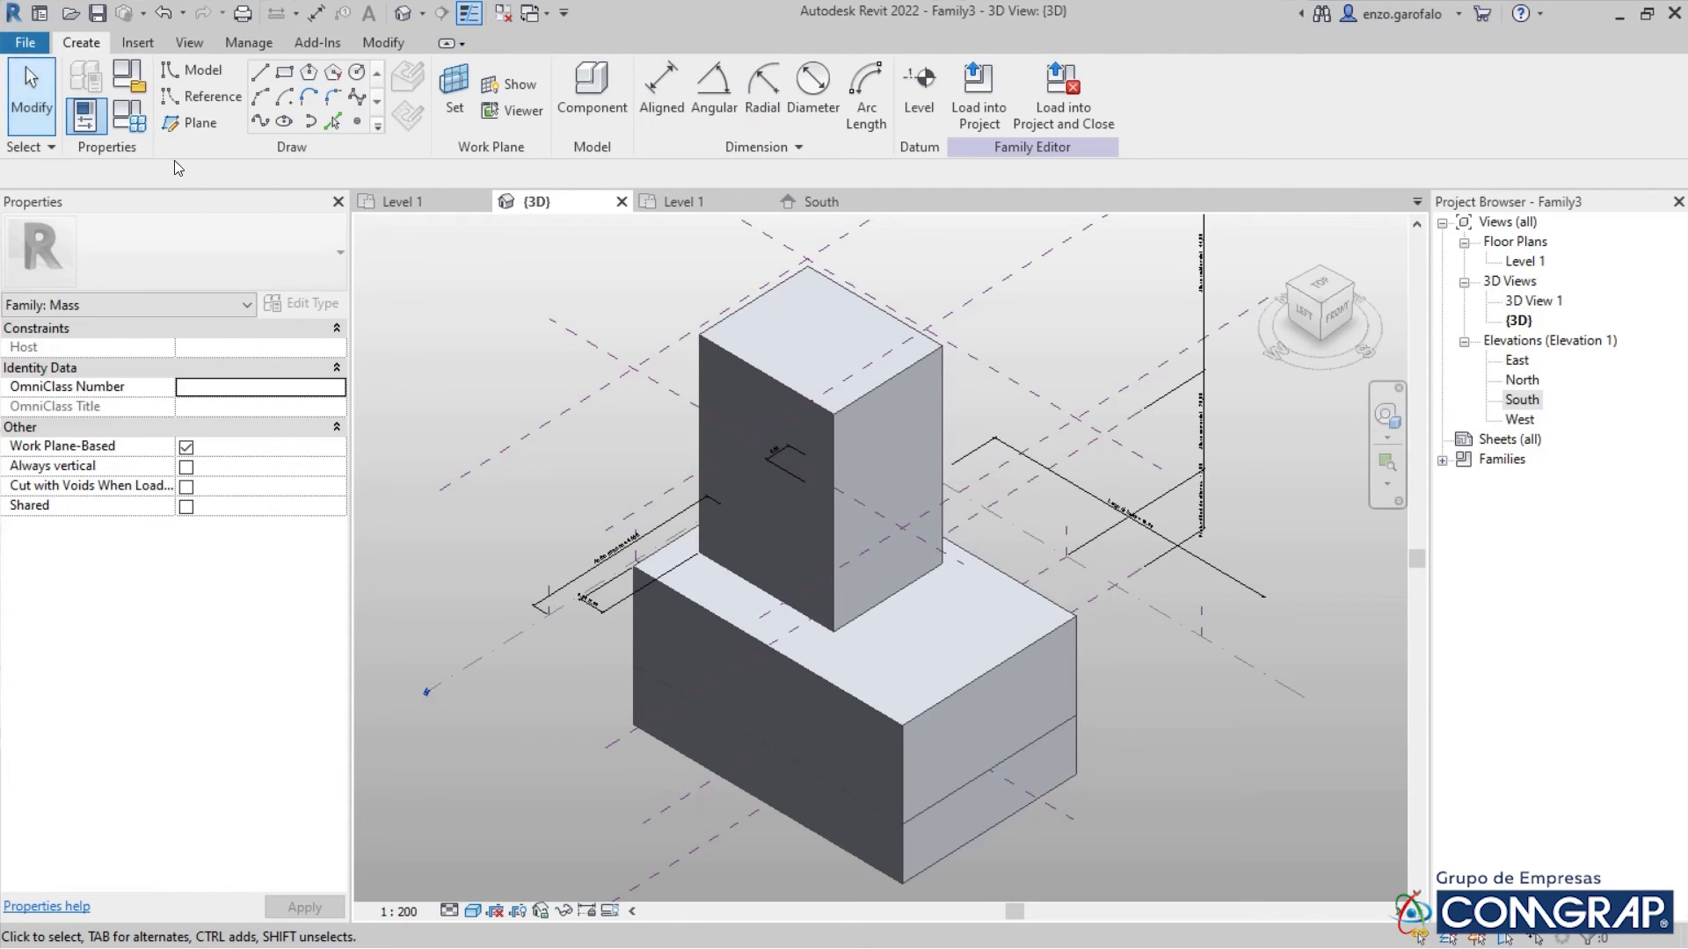
Reopen the family types and create a new type named Opción A
left_click(139, 128)
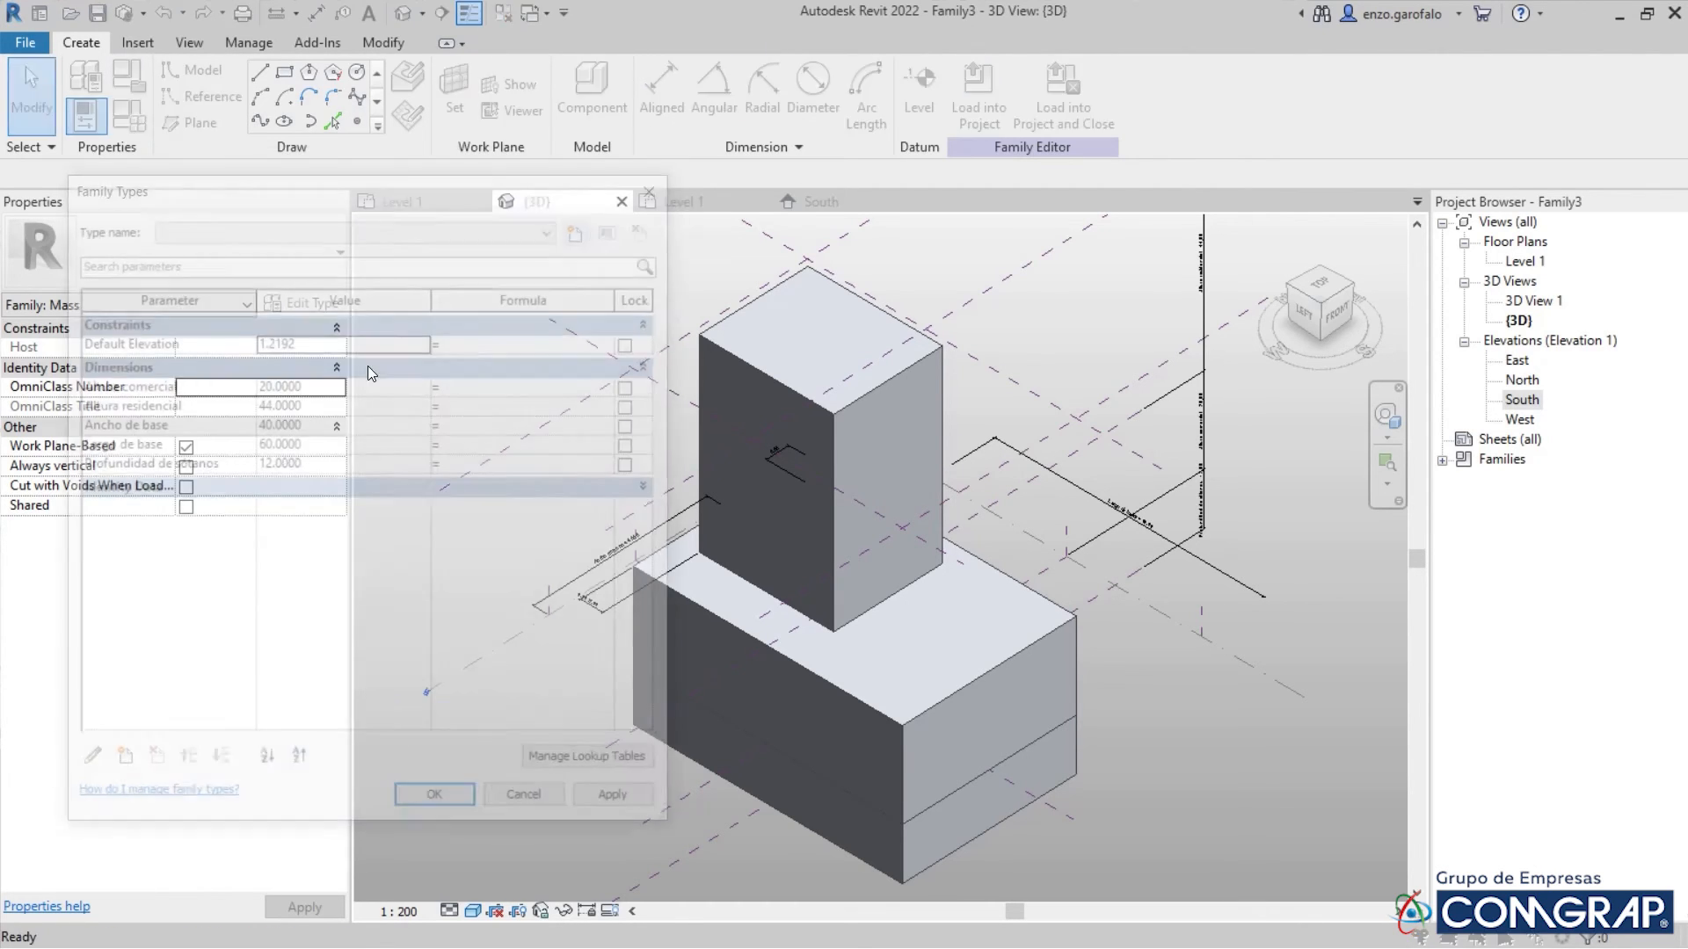
left_click_drag(528, 188, 751, 249)
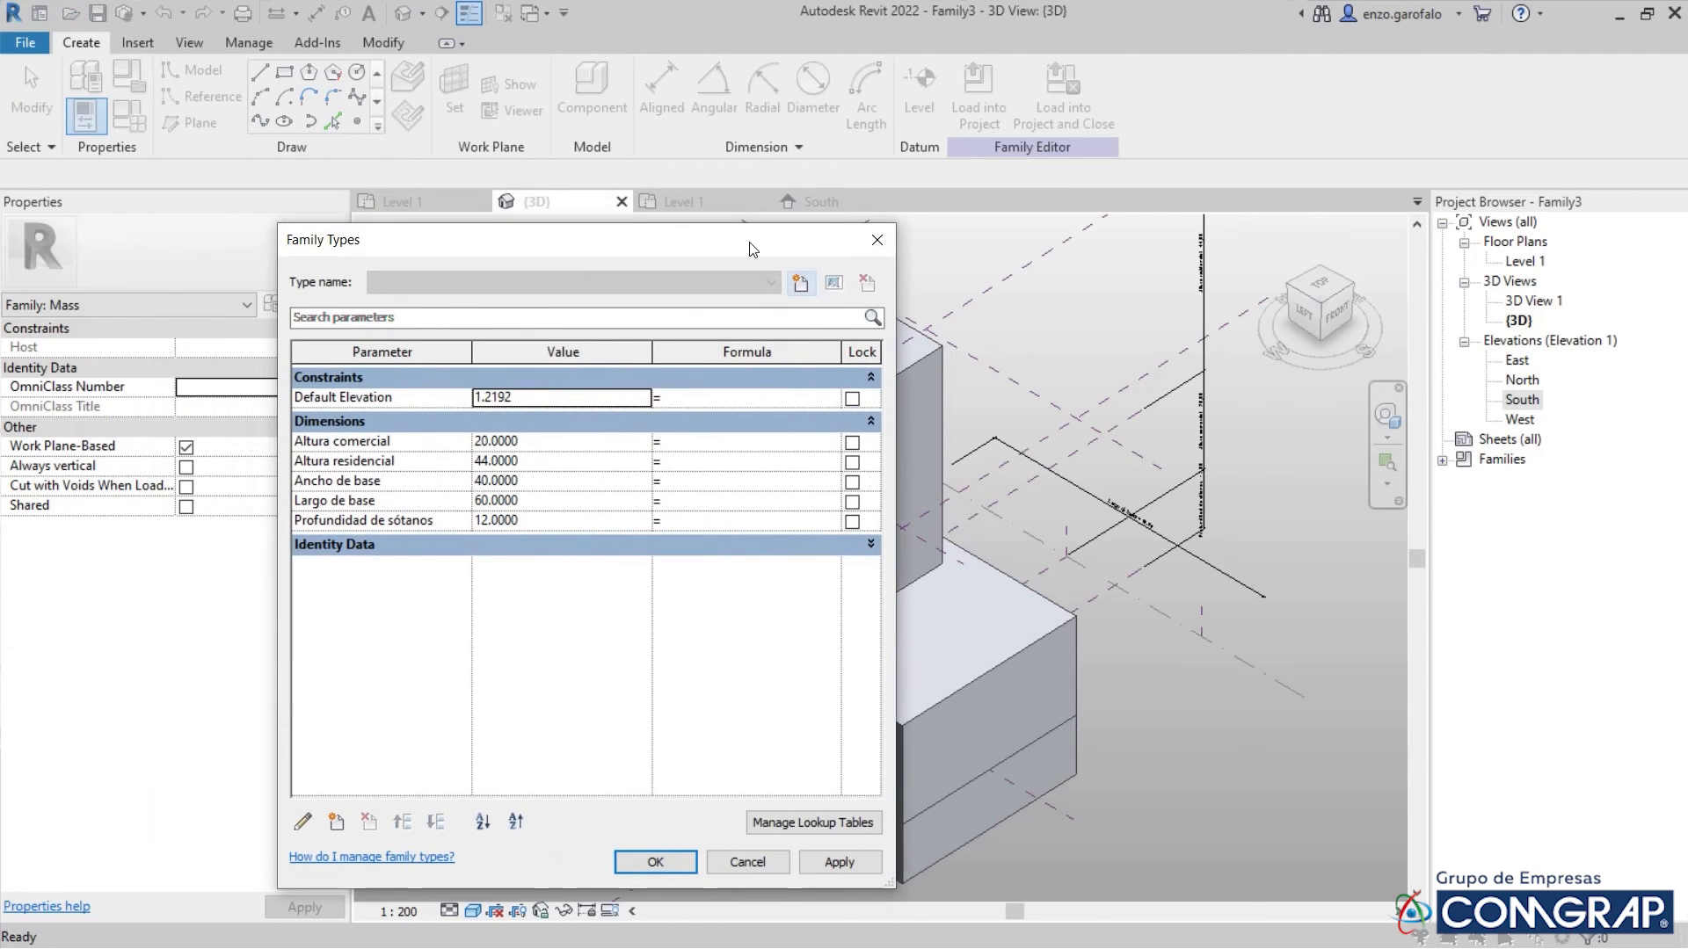
left_click(800, 285)
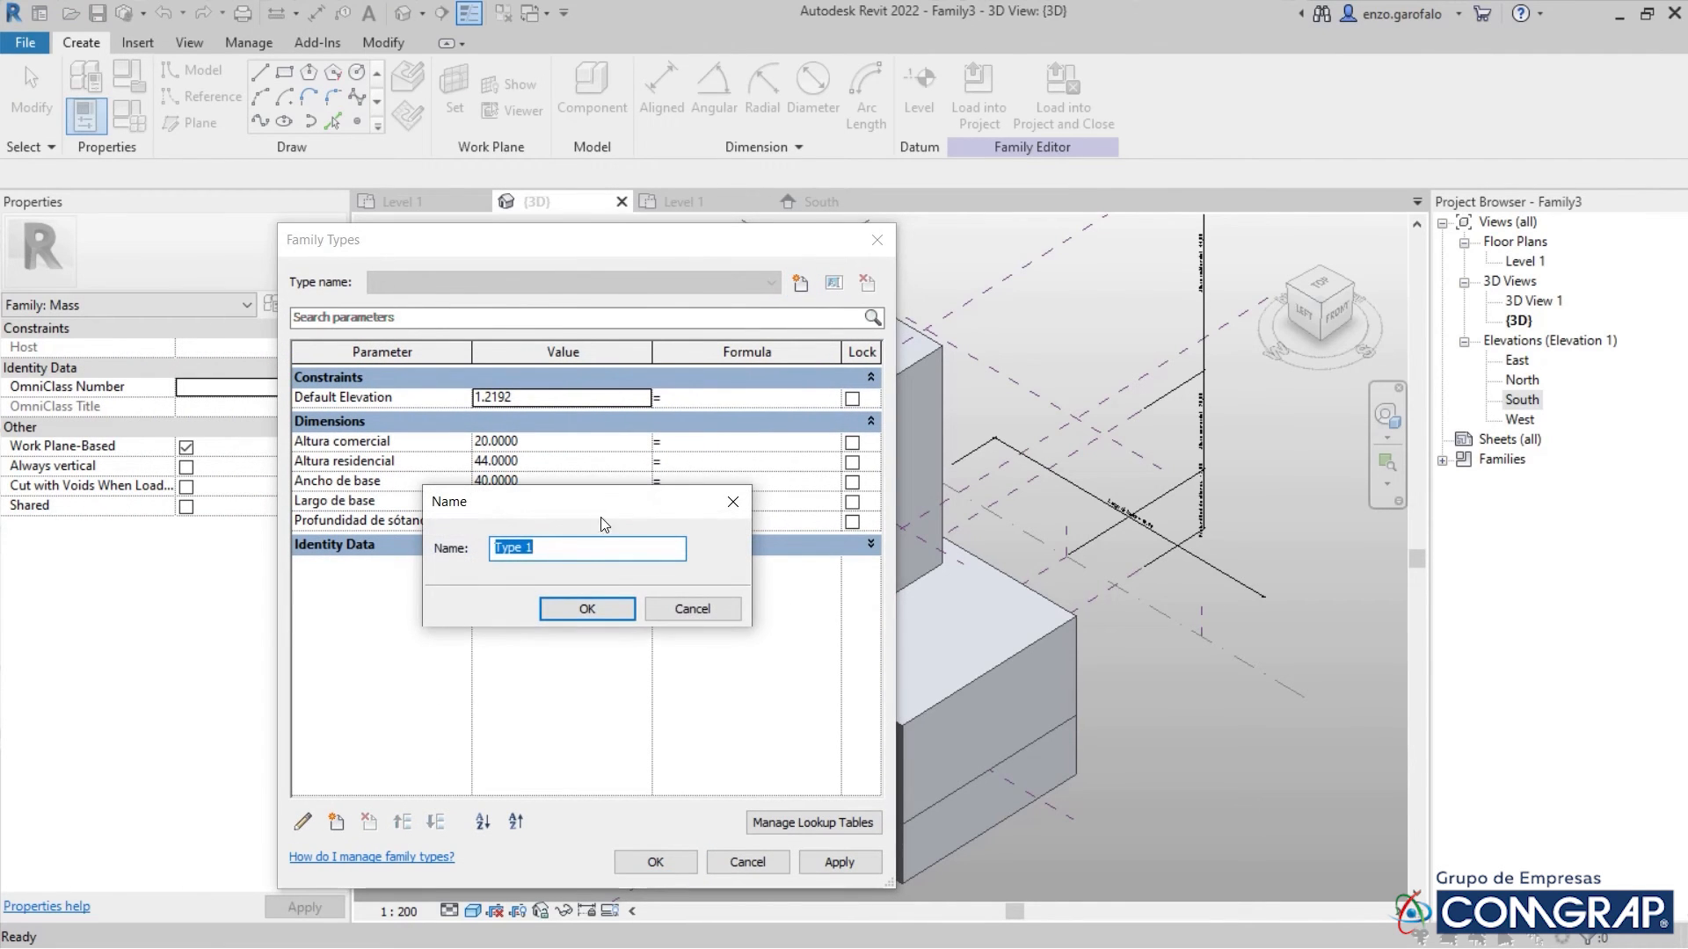
type("Opción A")
key("Return")
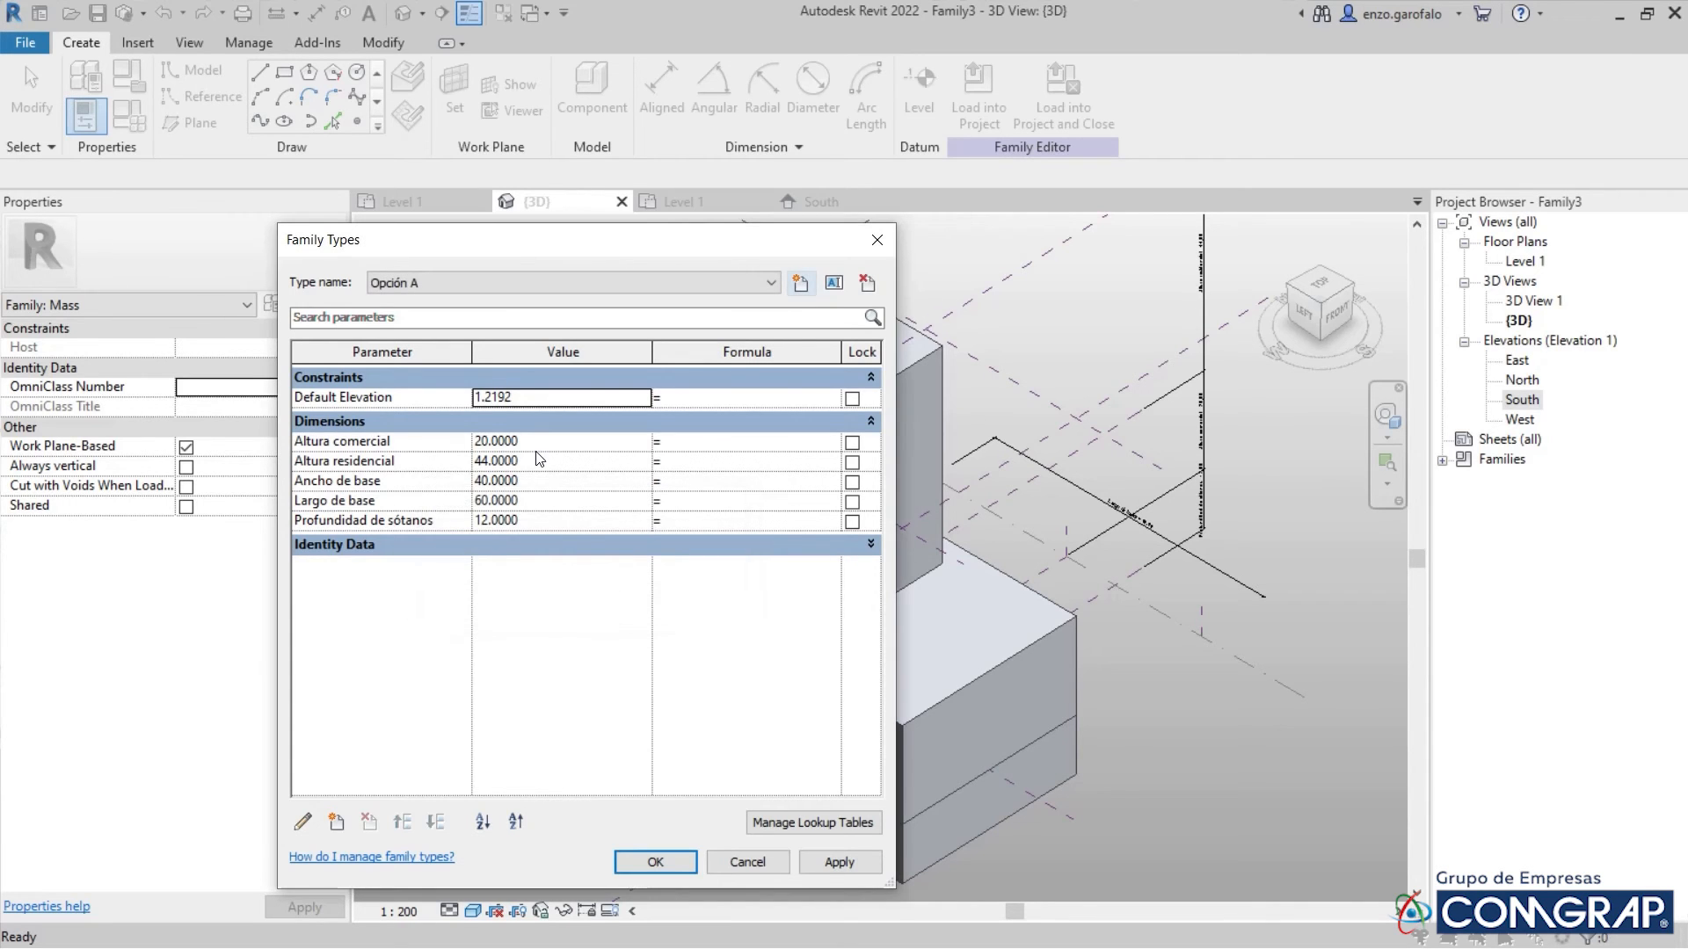
For Opción A, set Altura residencial to 40 and Profundidad de sótanos to 8, and apply the values
left_click(549, 447)
double_click(570, 440)
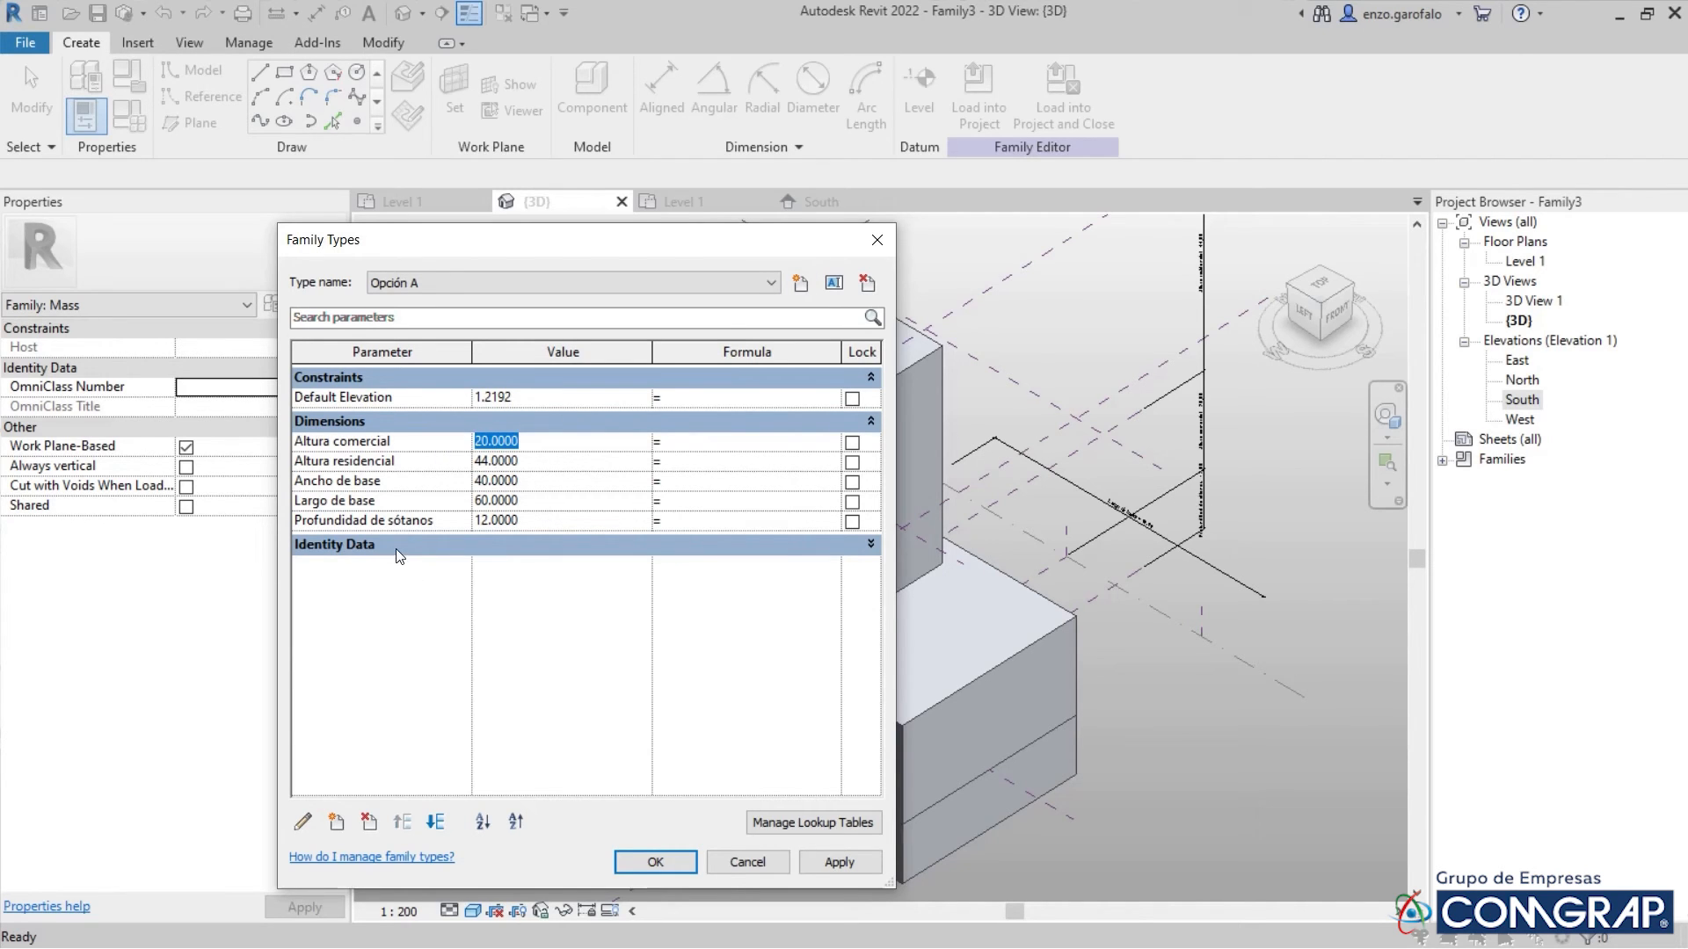
left_click(536, 459)
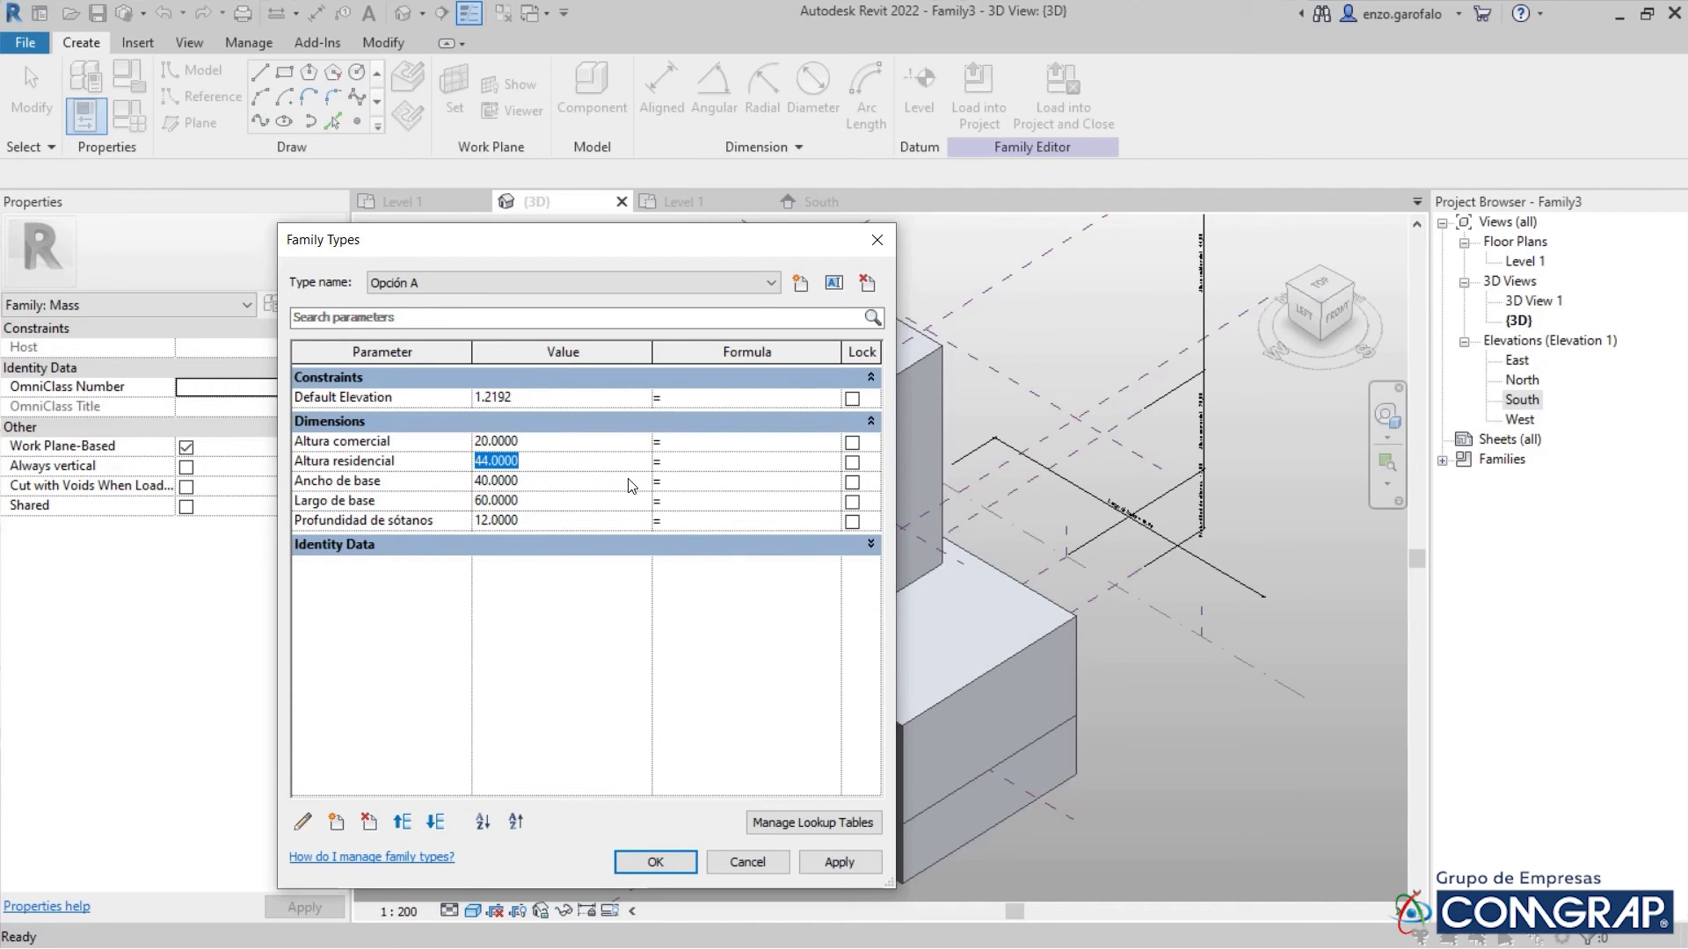
type("40")
left_click(564, 489)
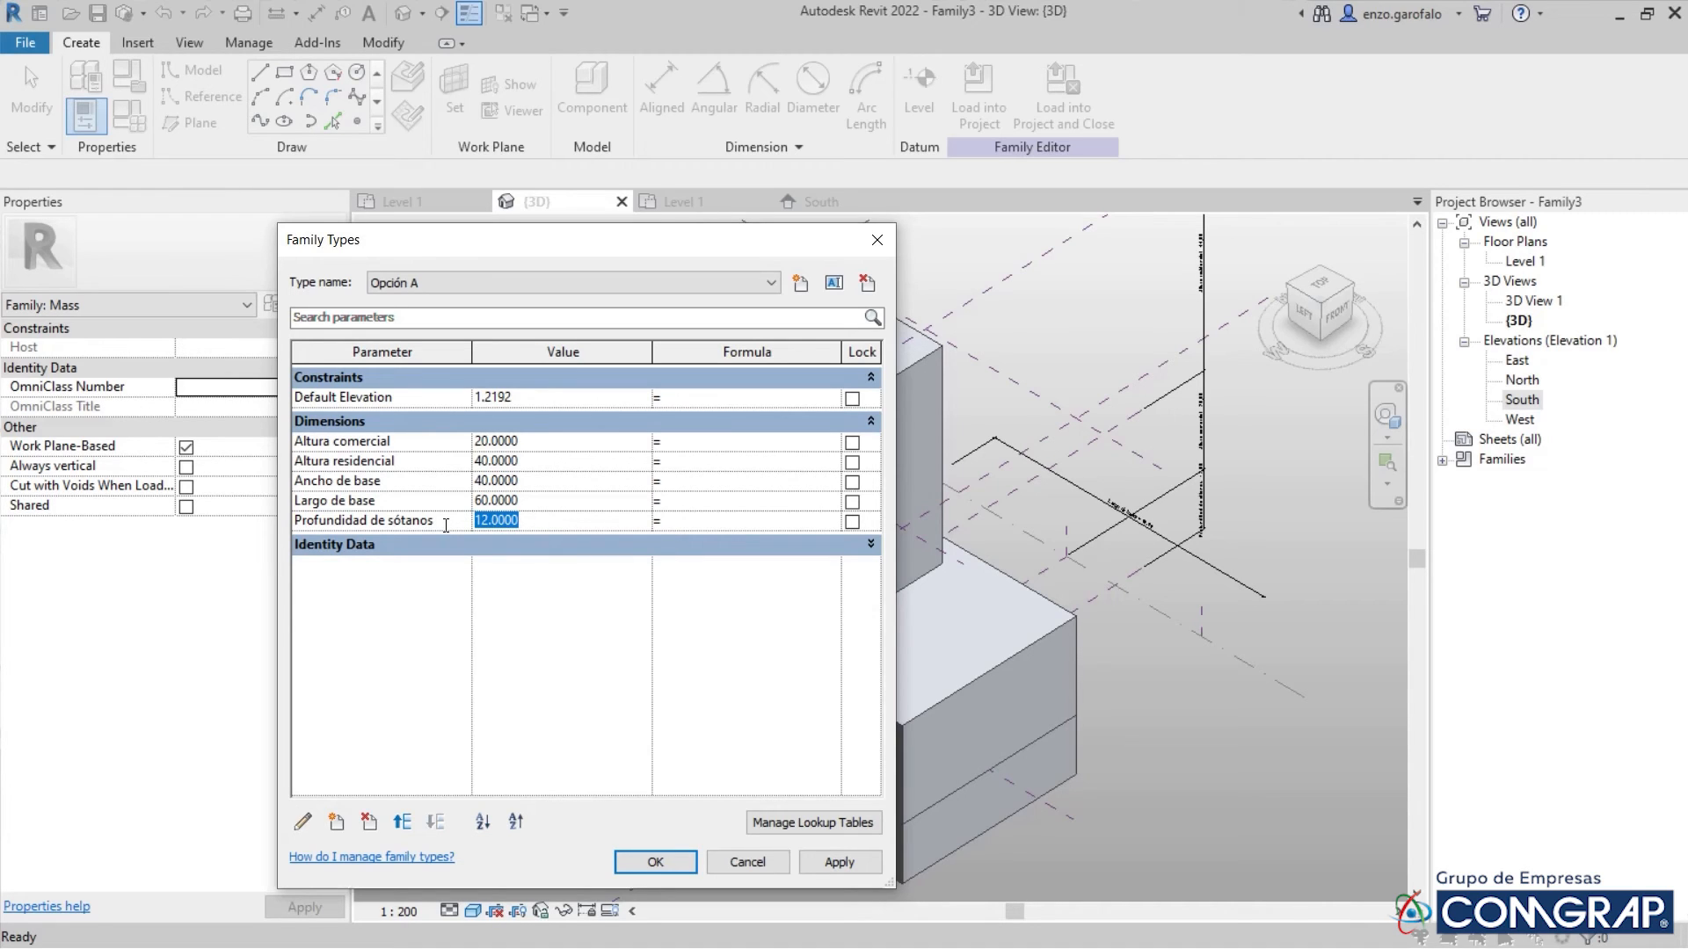
type("8")
left_click(477, 591)
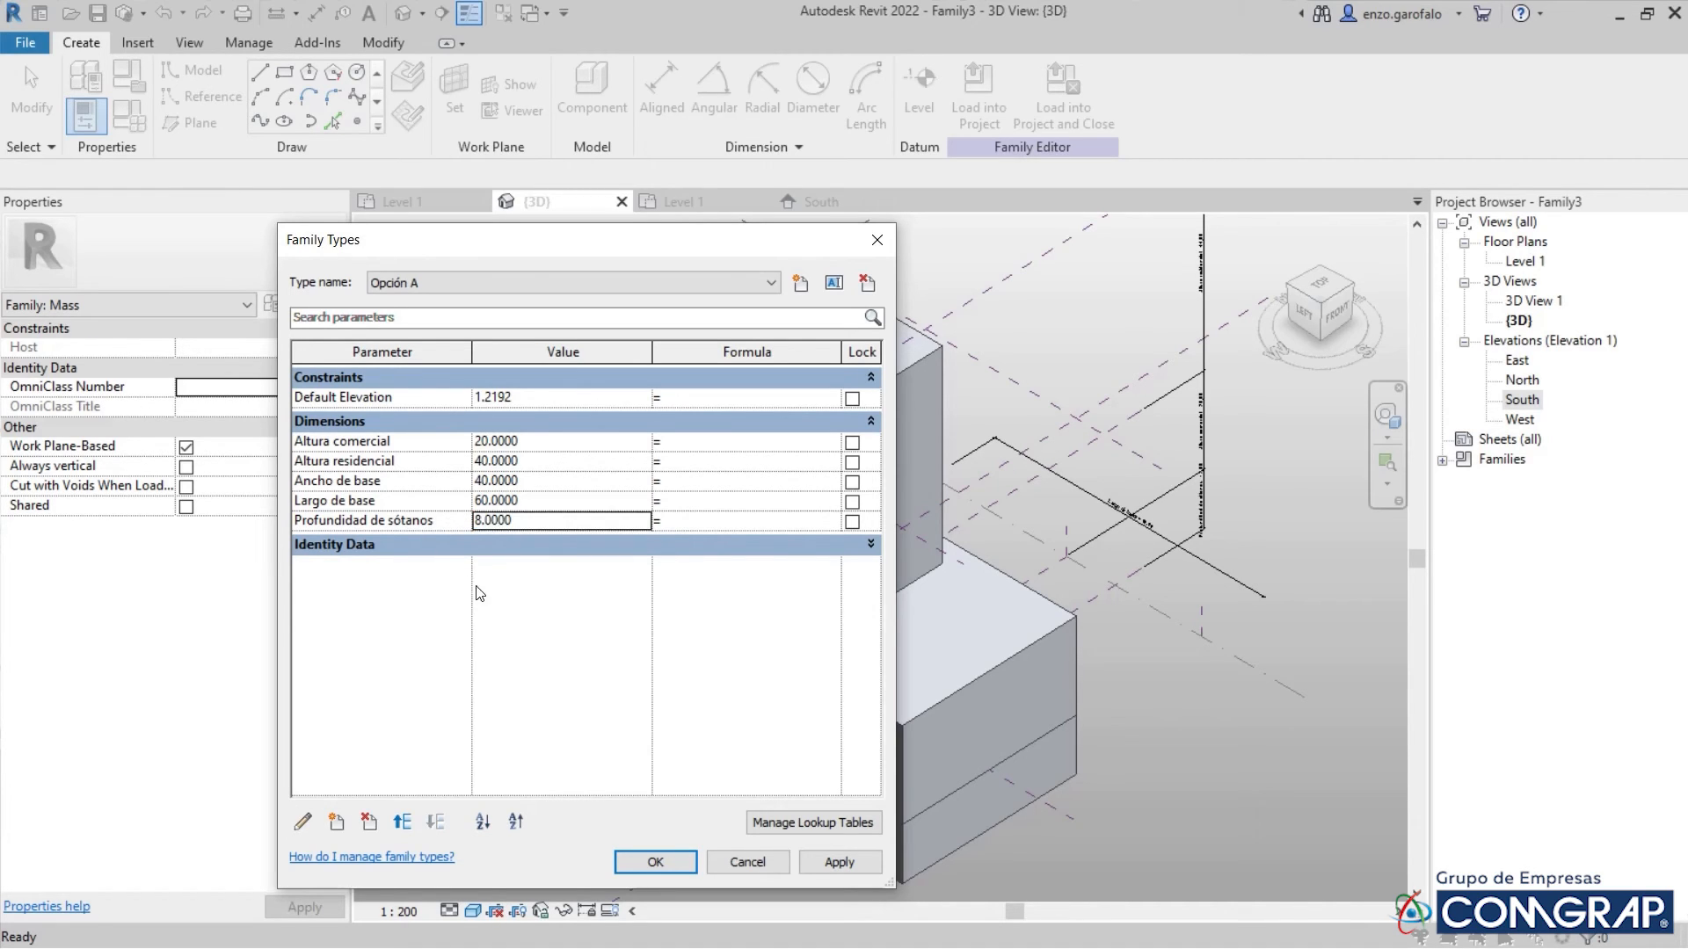
left_click(839, 862)
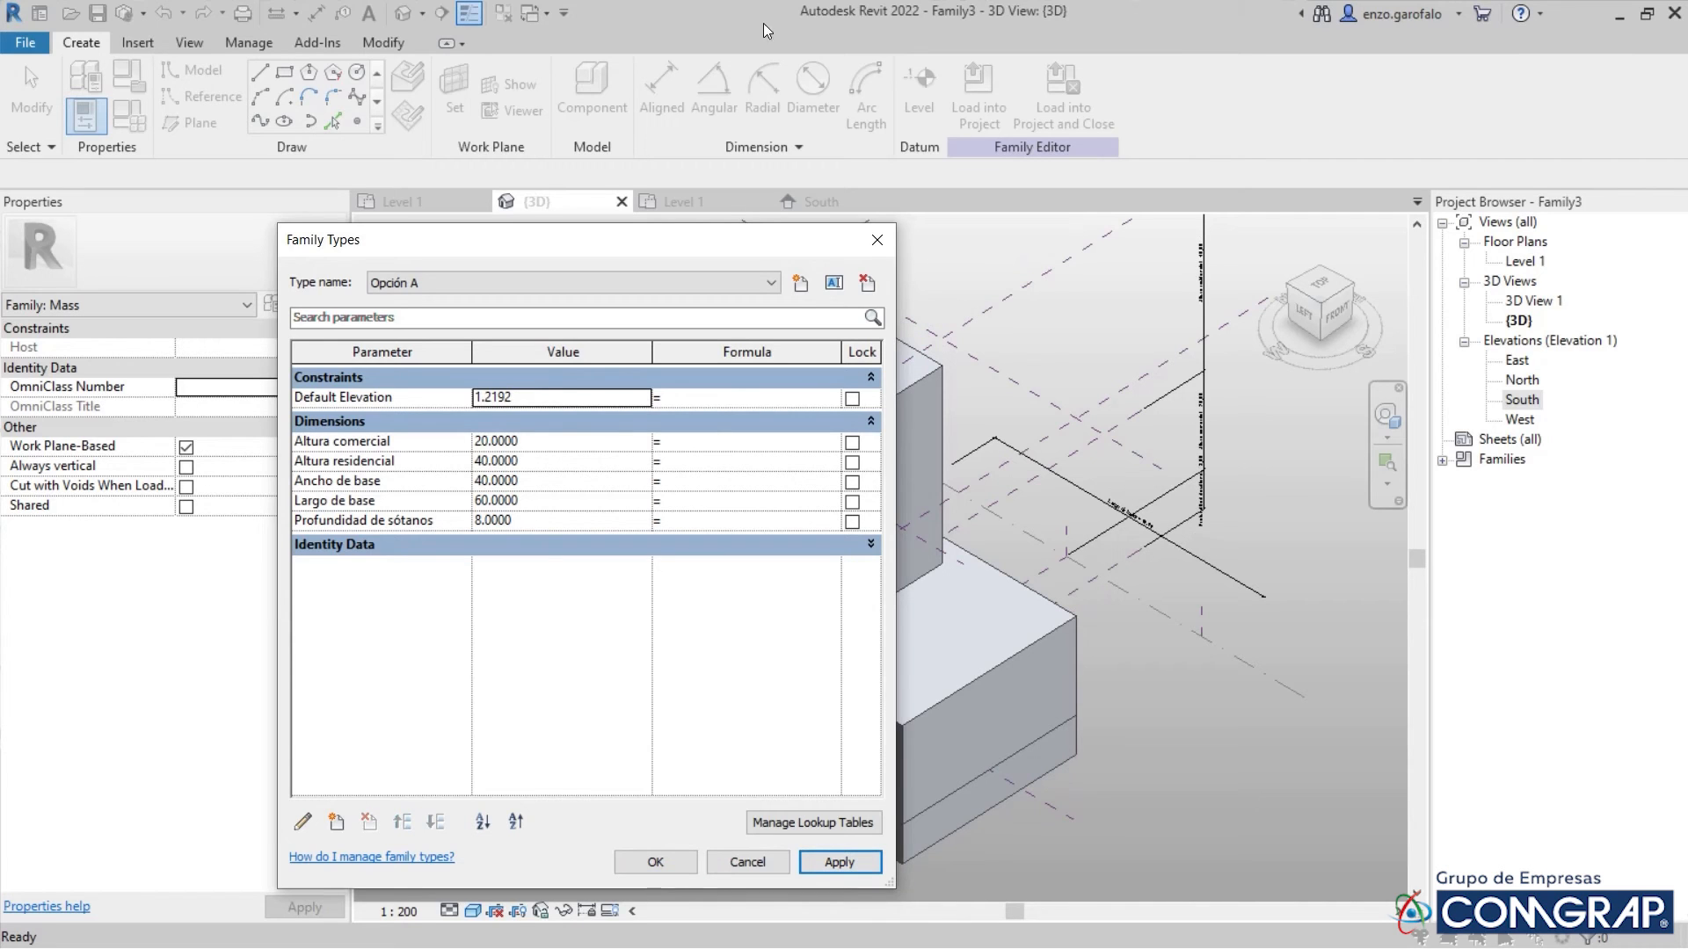
Create a second family type named Opción B
left_click(799, 282)
left_click(561, 551)
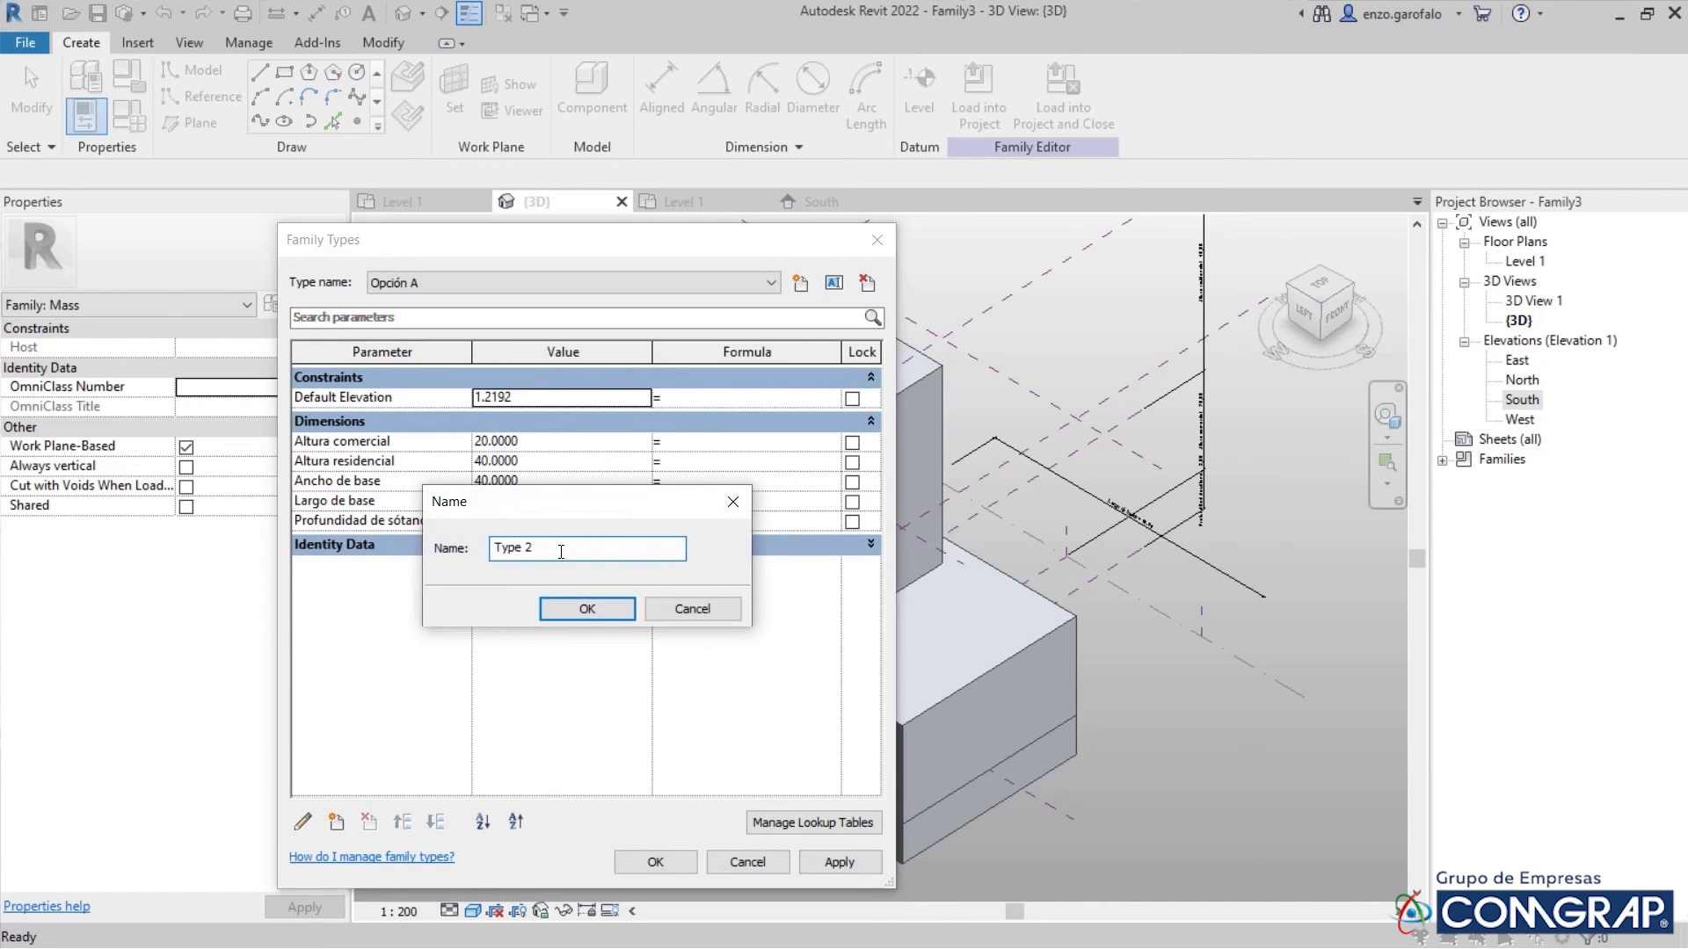
left_click_drag(560, 551, 485, 540)
type("Opción B")
left_click(591, 608)
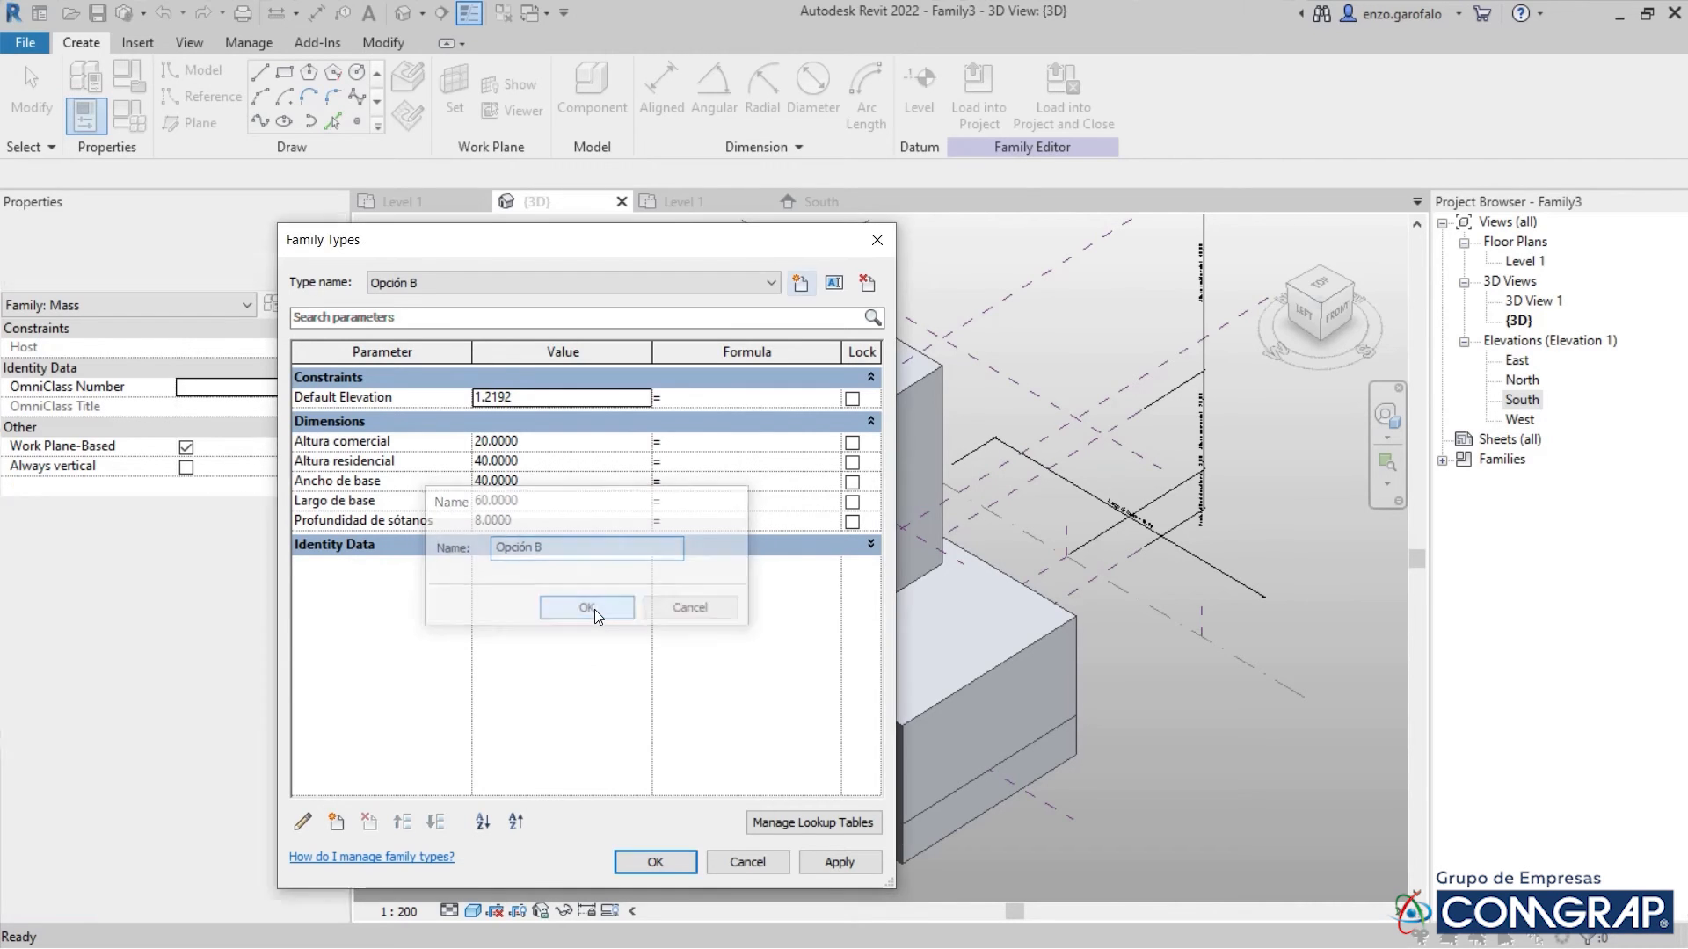
Set Altura residencial to 80 for Opción B and apply the value
left_click(540, 458)
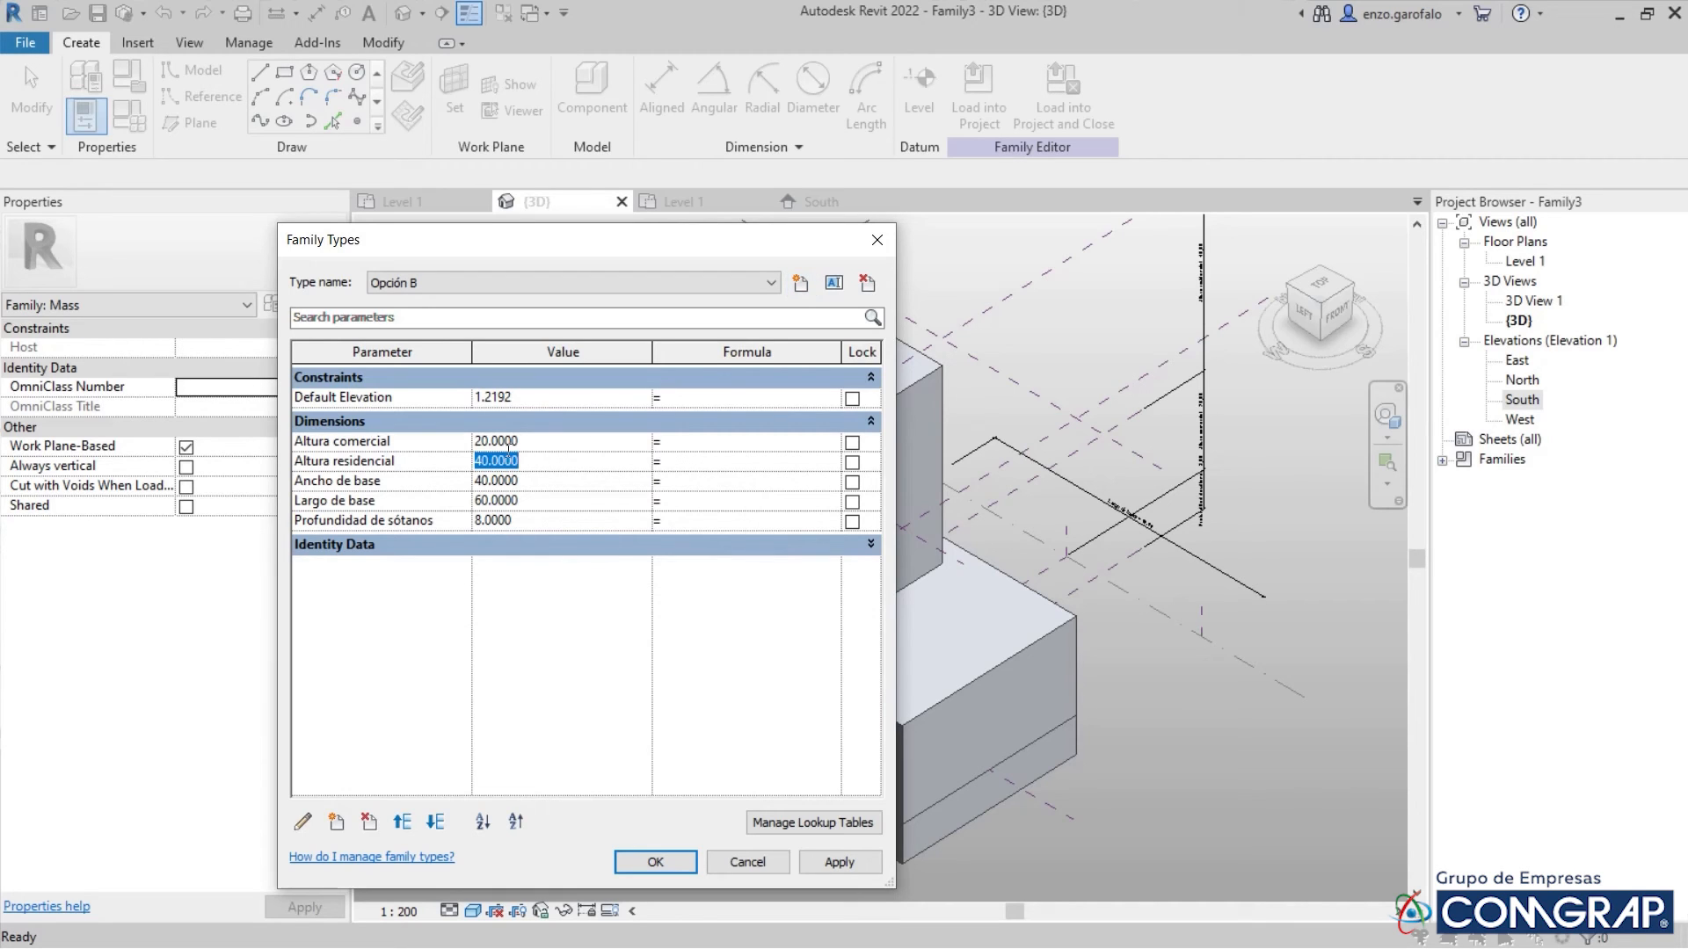
left_click(577, 463)
left_click_drag(582, 464, 473, 464)
type("80")
left_click(839, 862)
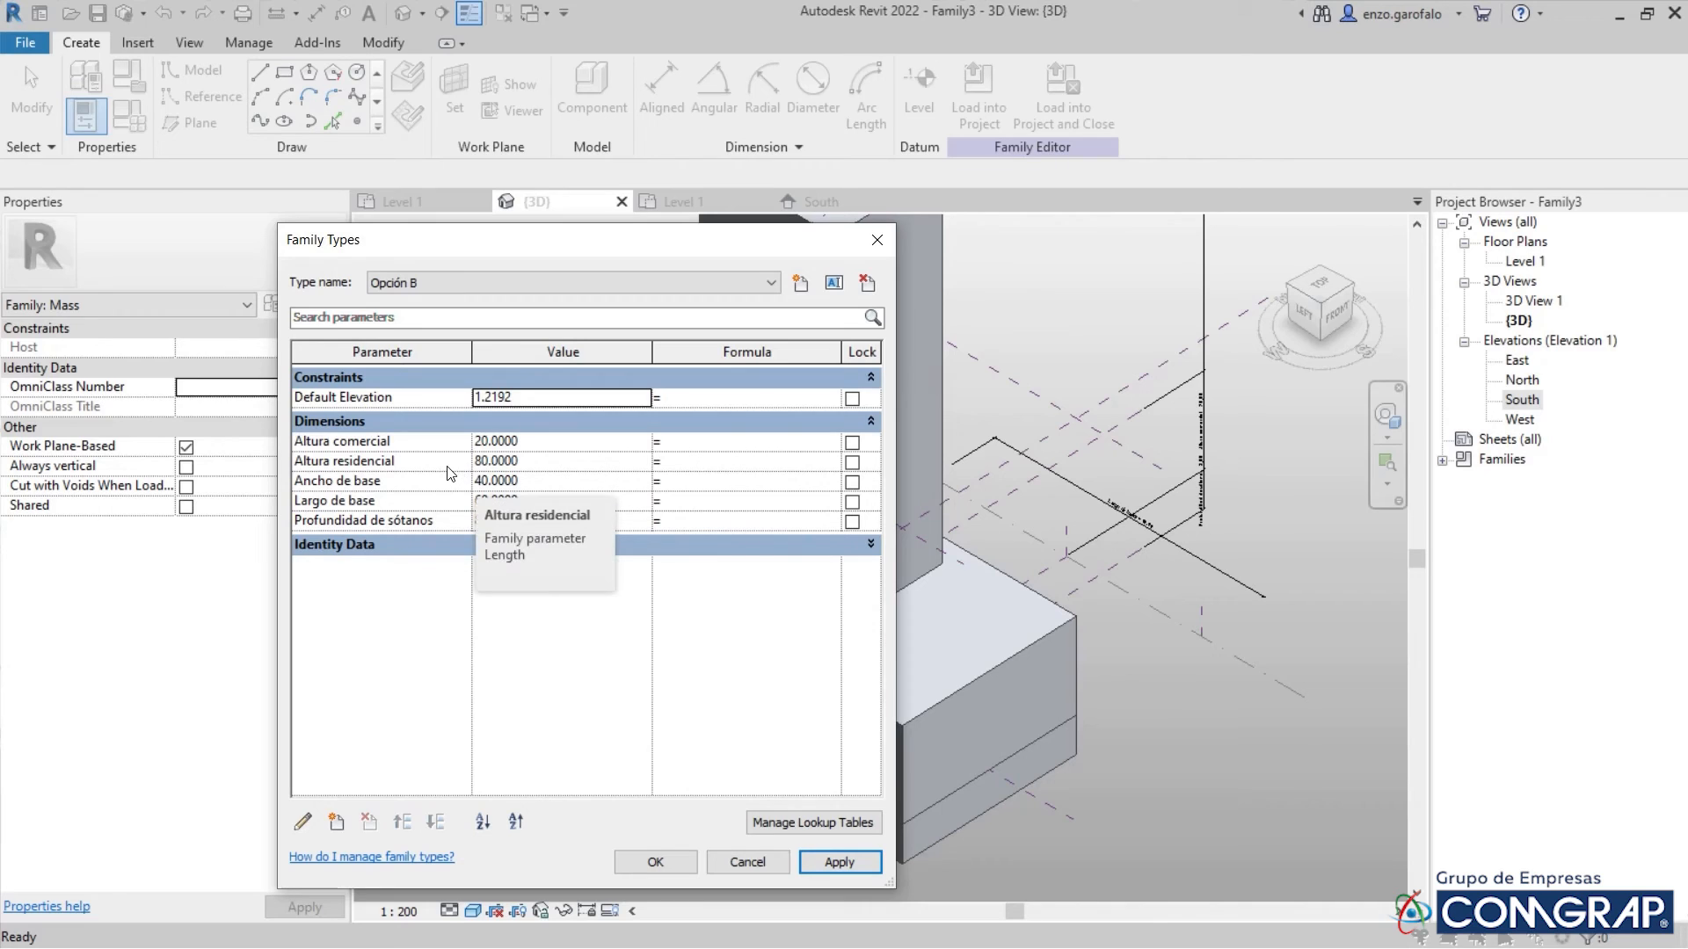
Set Altura comercial to 32 for Opción B and apply the value
left_click(523, 442)
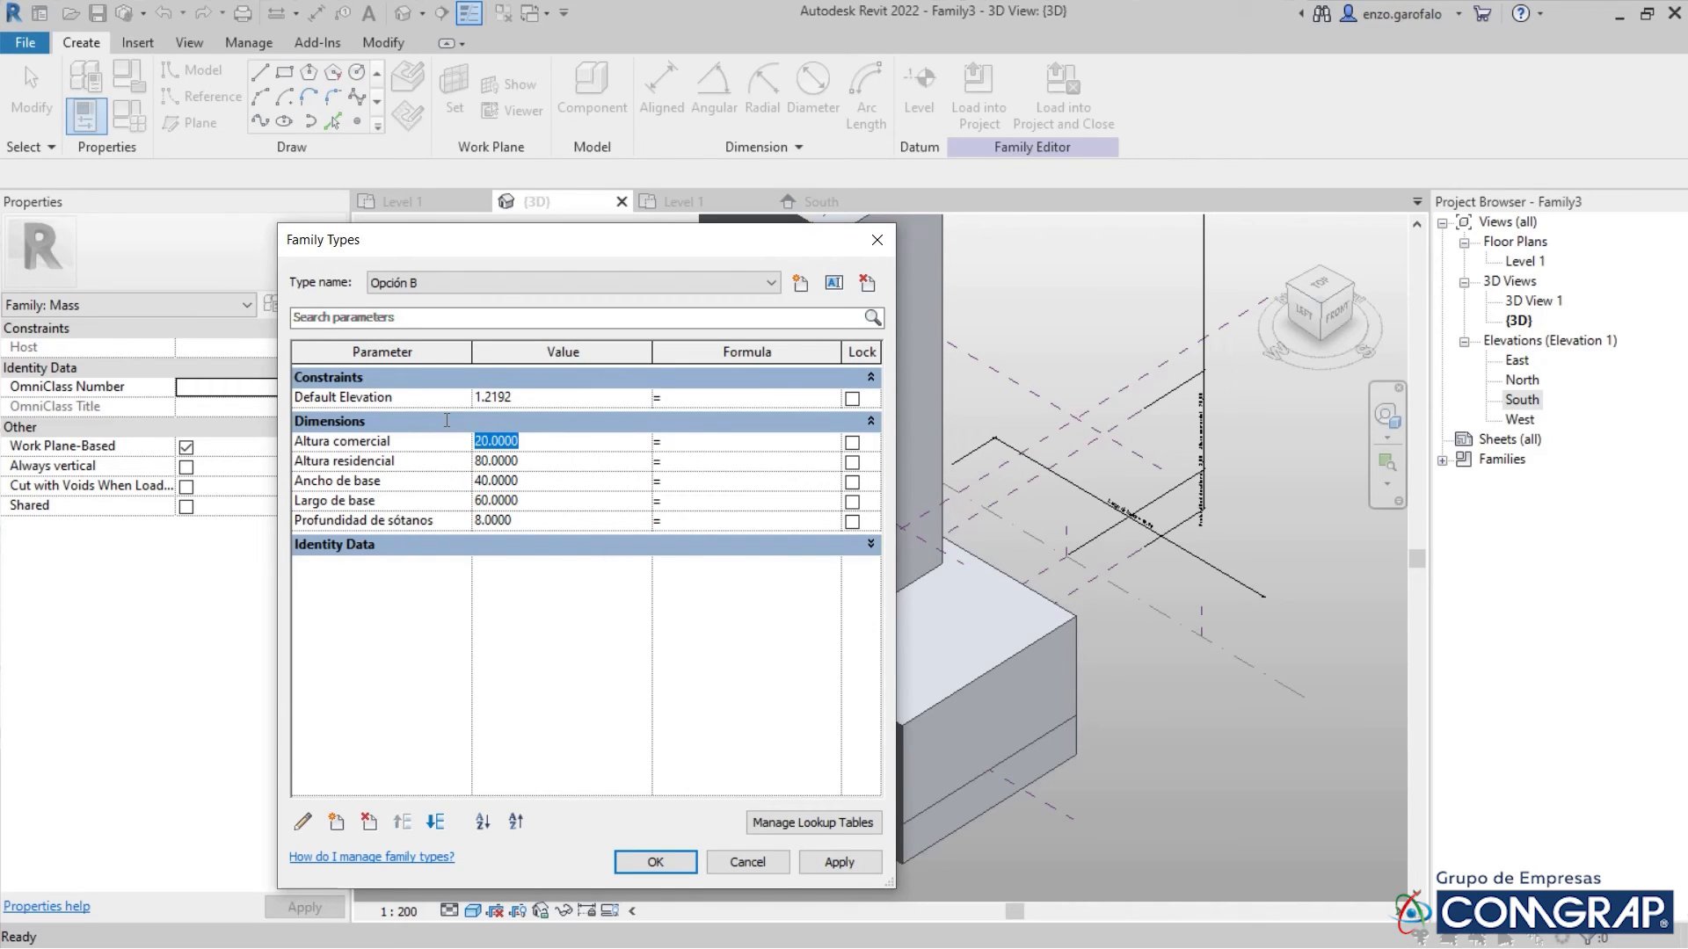
type("32")
left_click_drag(515, 442, 474, 442)
left_click(829, 866)
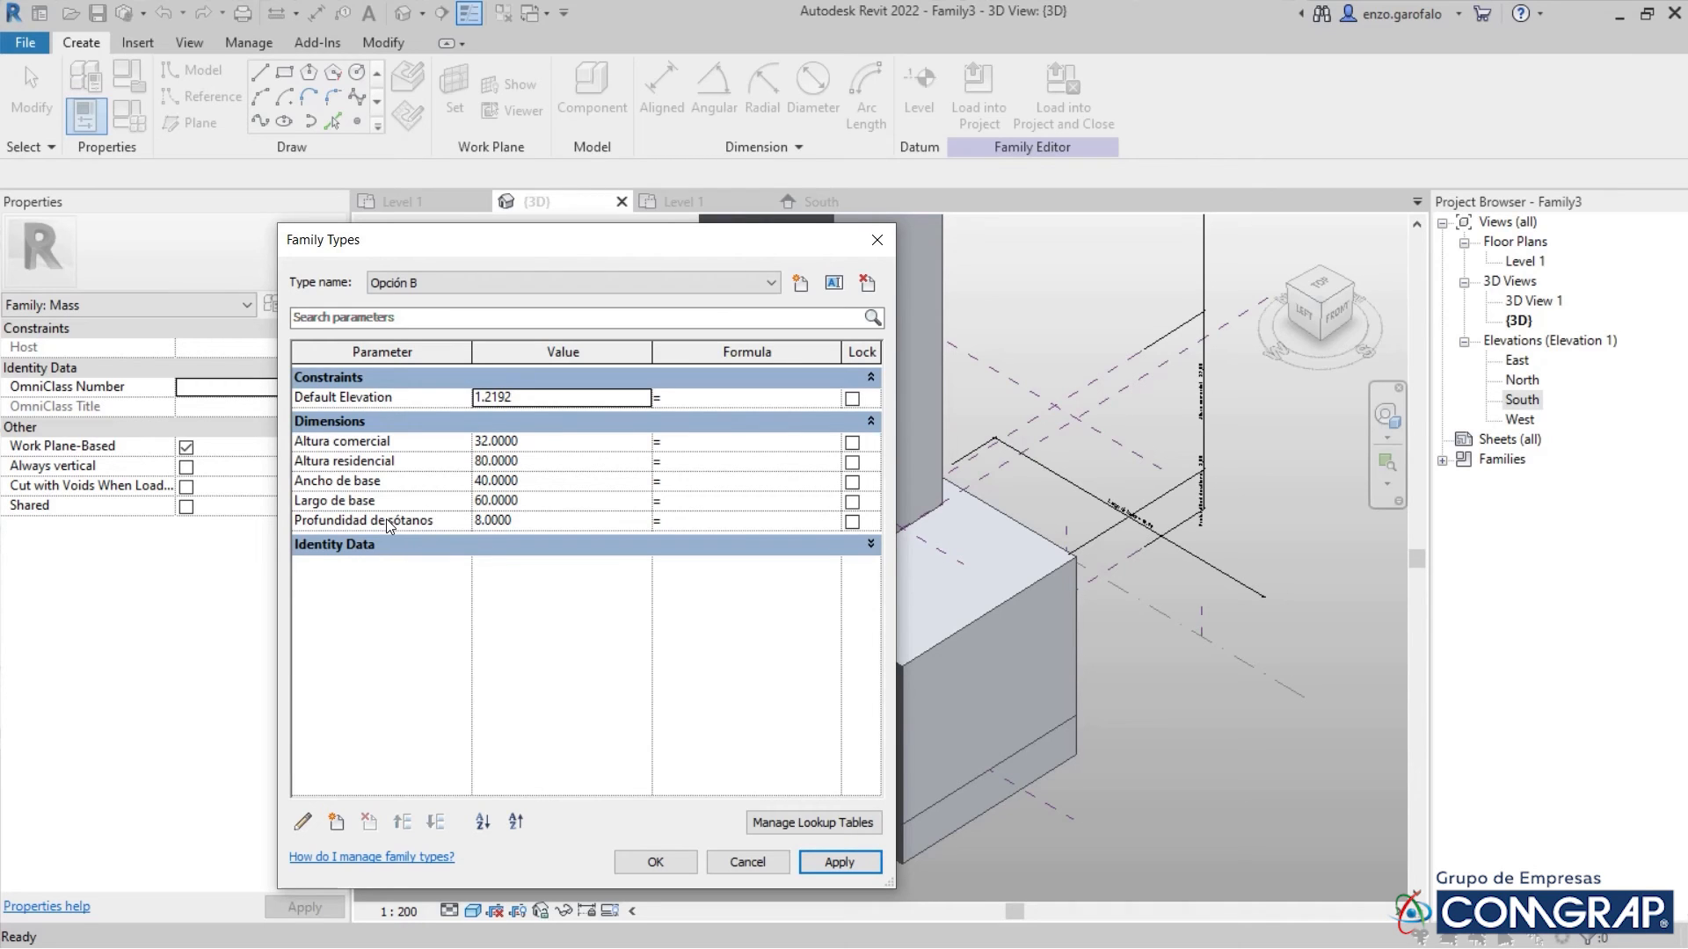
Set Profundidad de sótanos to 12 for Opción B, apply it and close the family types
left_click(515, 522)
type("12")
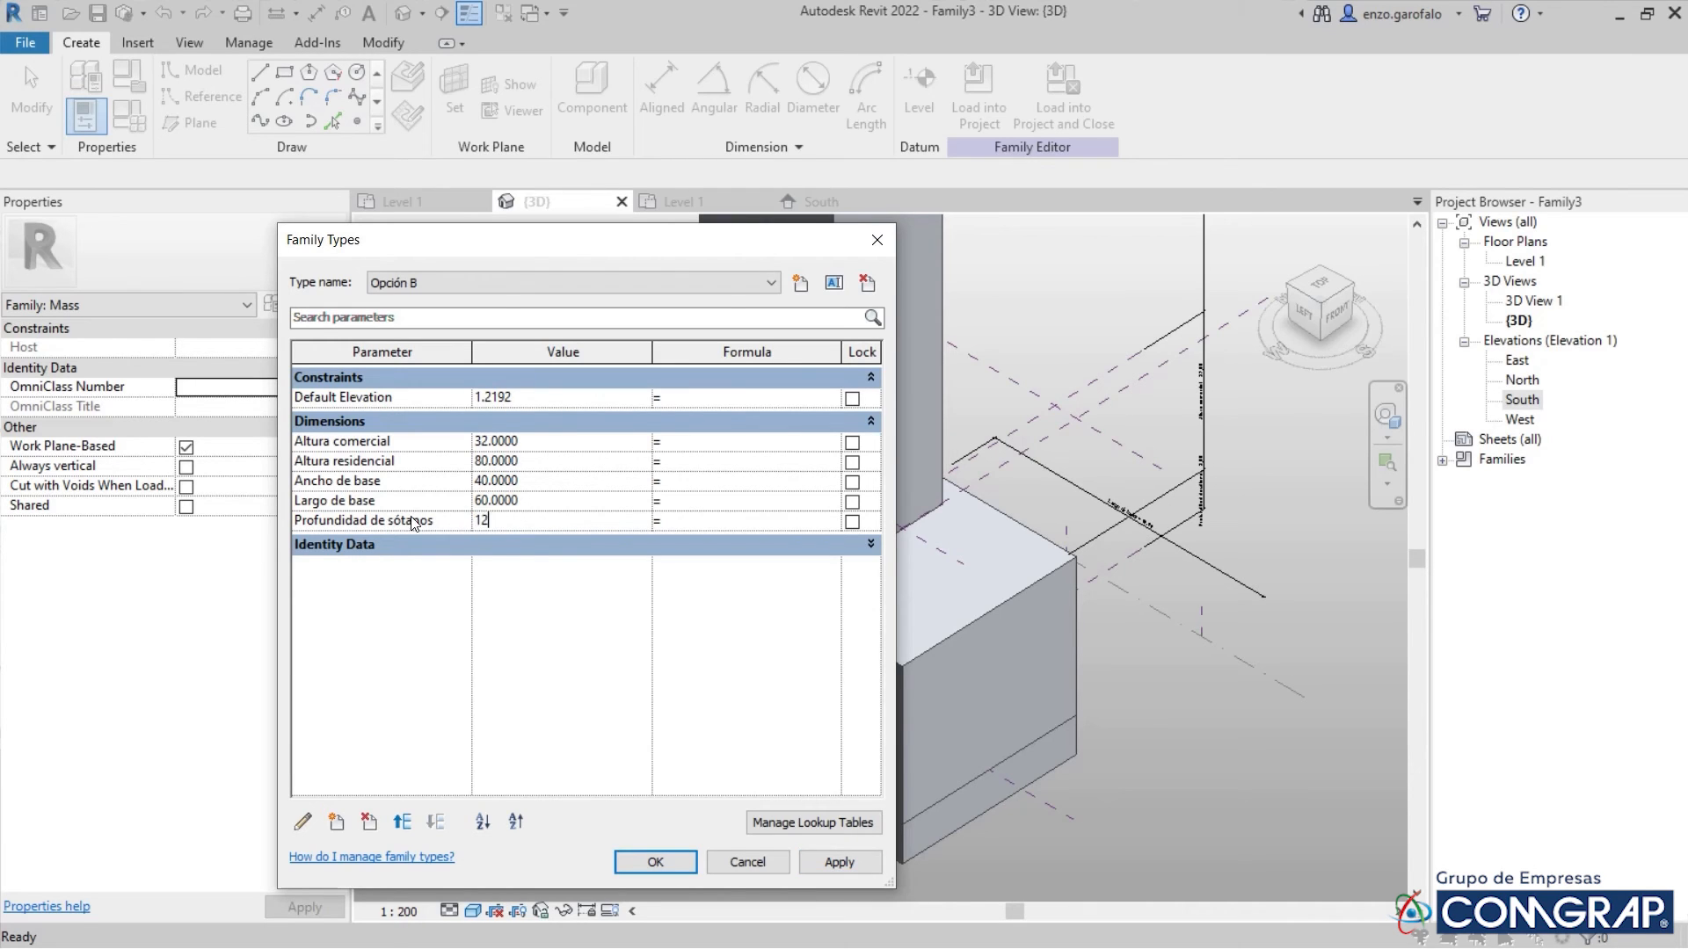
left_click(567, 444)
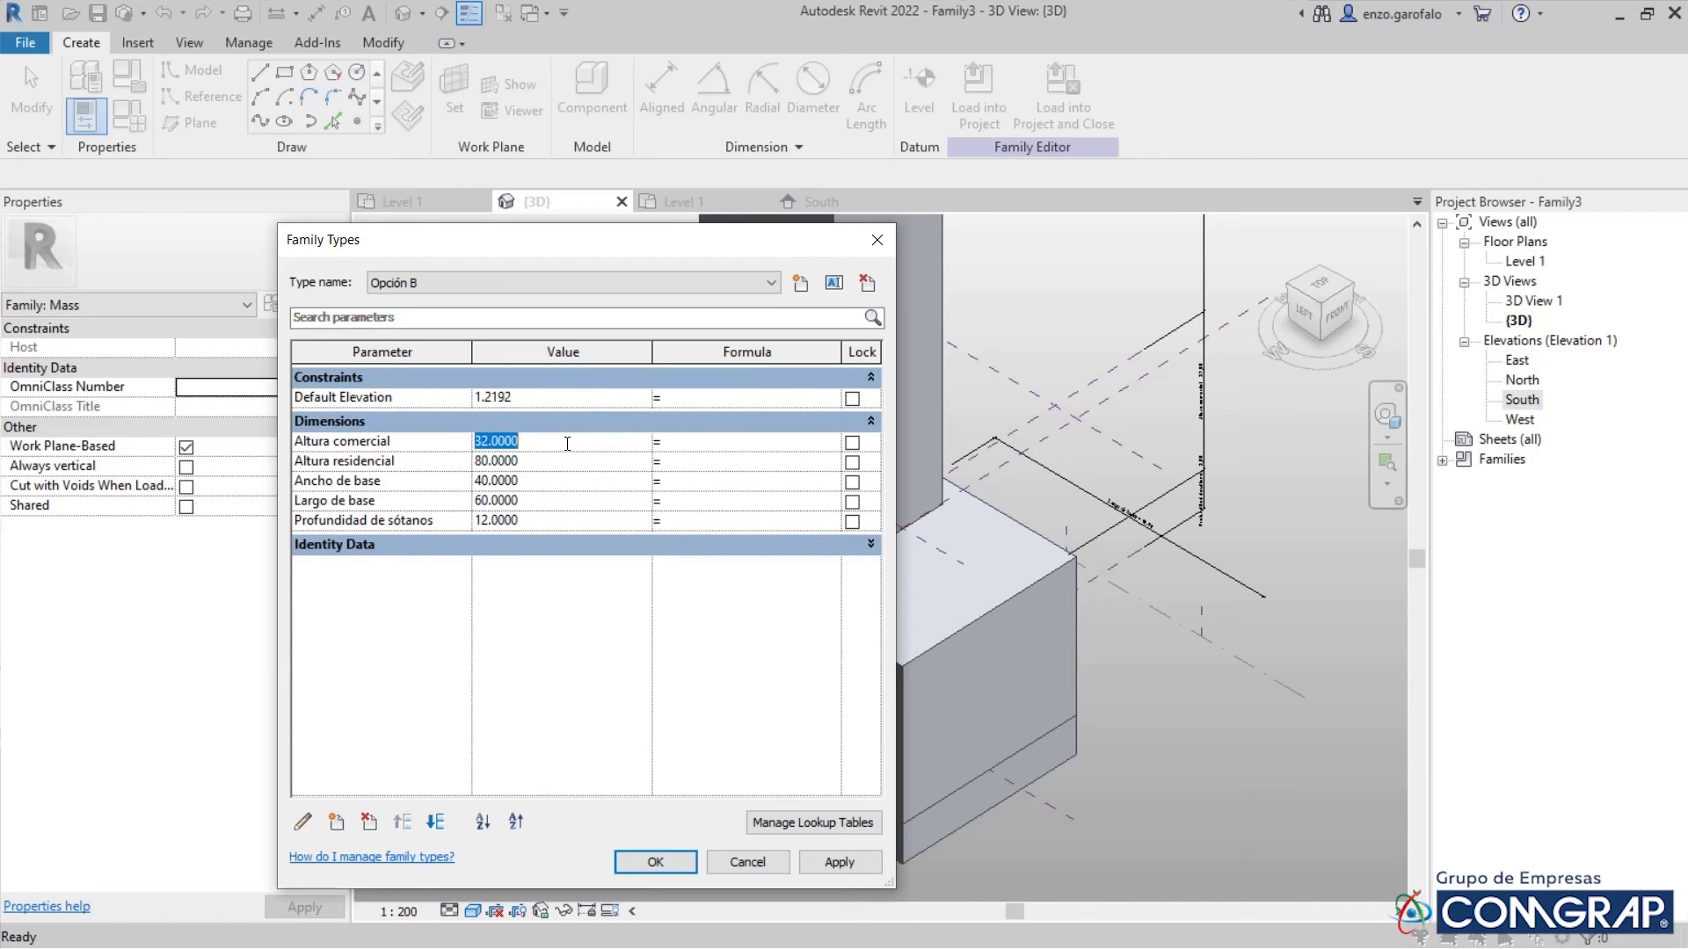
left_click(831, 863)
left_click(657, 863)
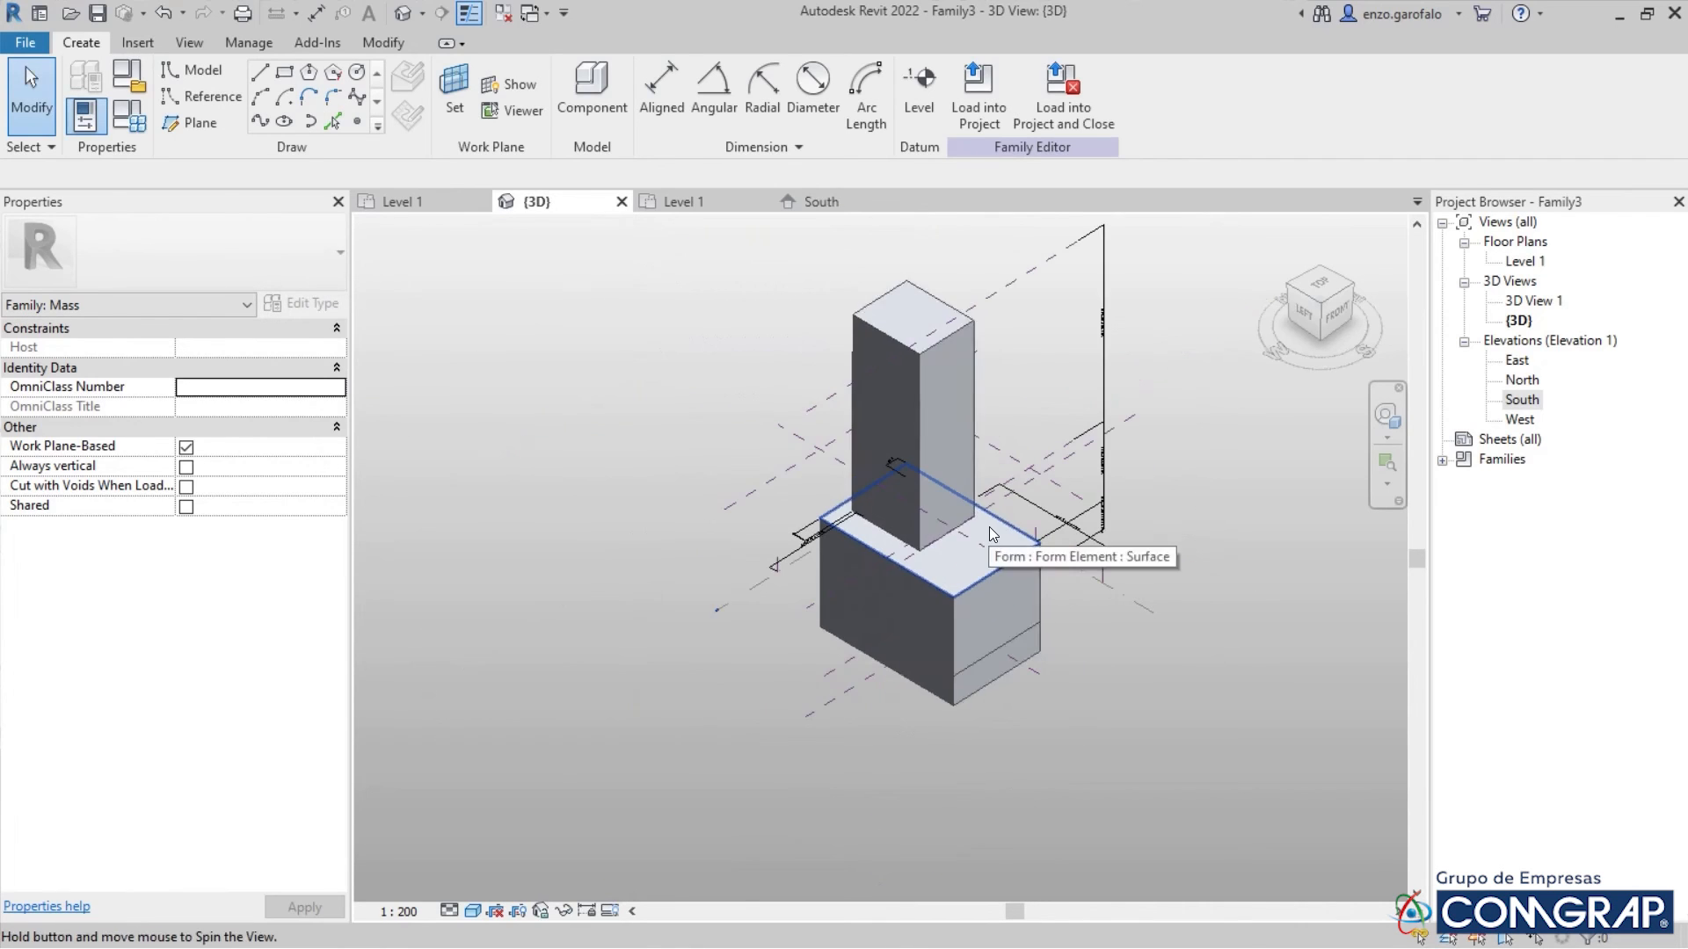
mouse_move(989, 526)
middle_mouse_down("shift")
mouse_move(738, 327)
mouse_move(591, 452)
mouse_move(1049, 504)
mouse_move(1131, 378)
mouse_move(1081, 445)
mouse_move(967, 482)
middle_mouse_up("shift")
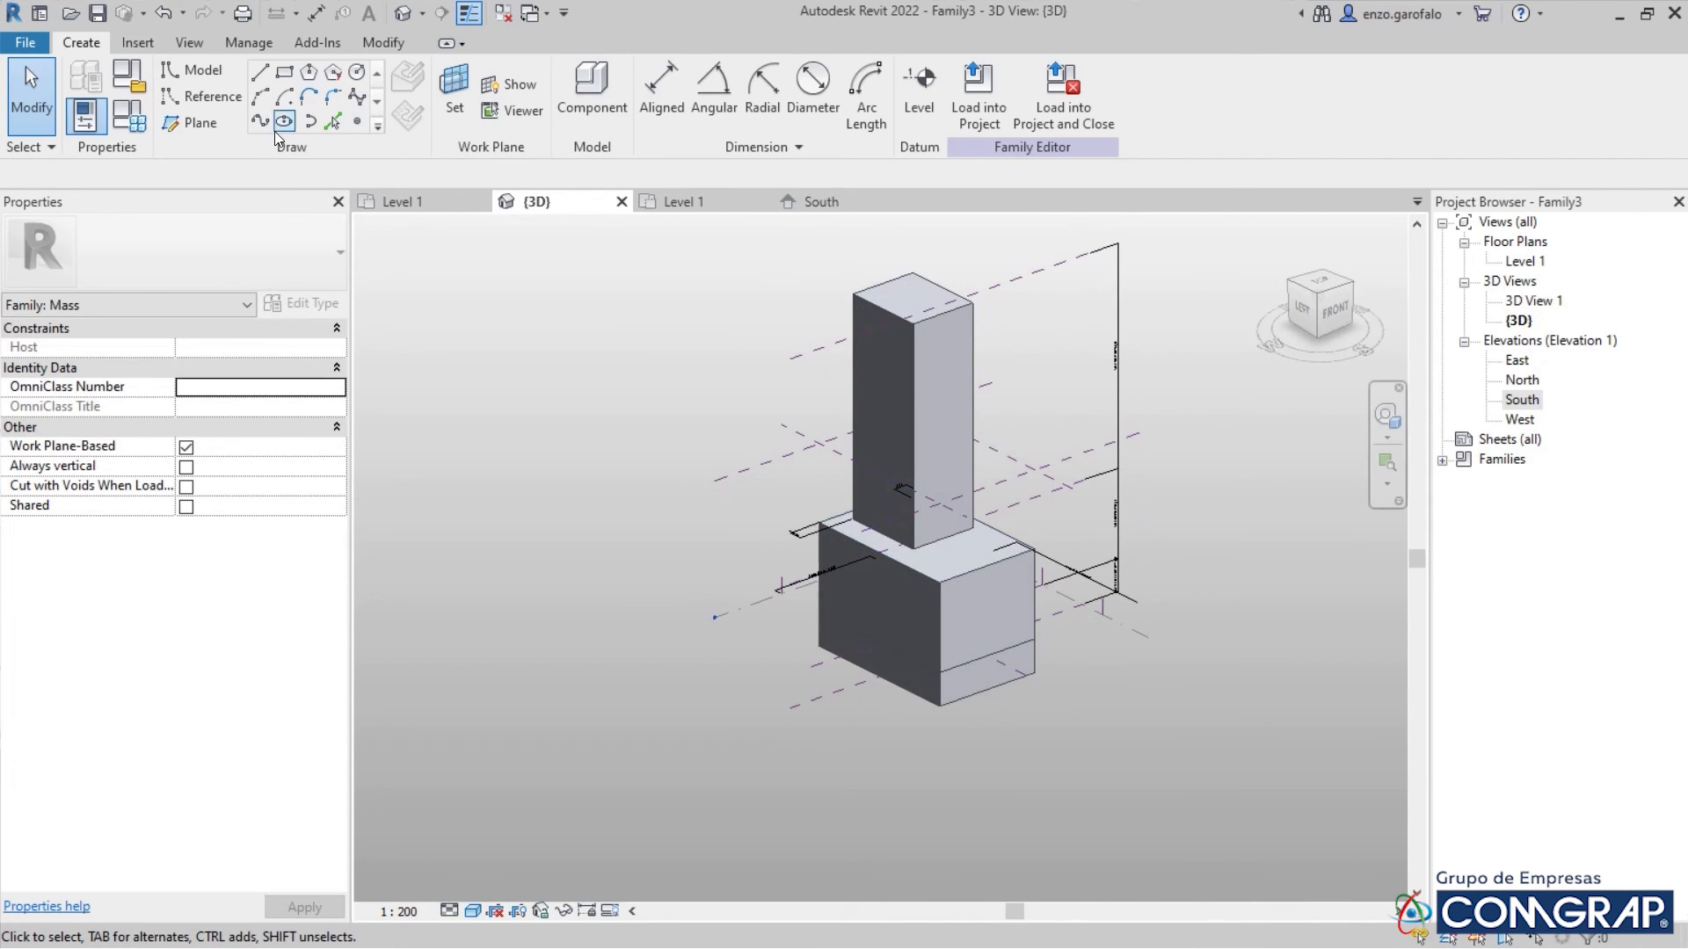
Reopen the family types and create a third type named Opción C
left_click(129, 115)
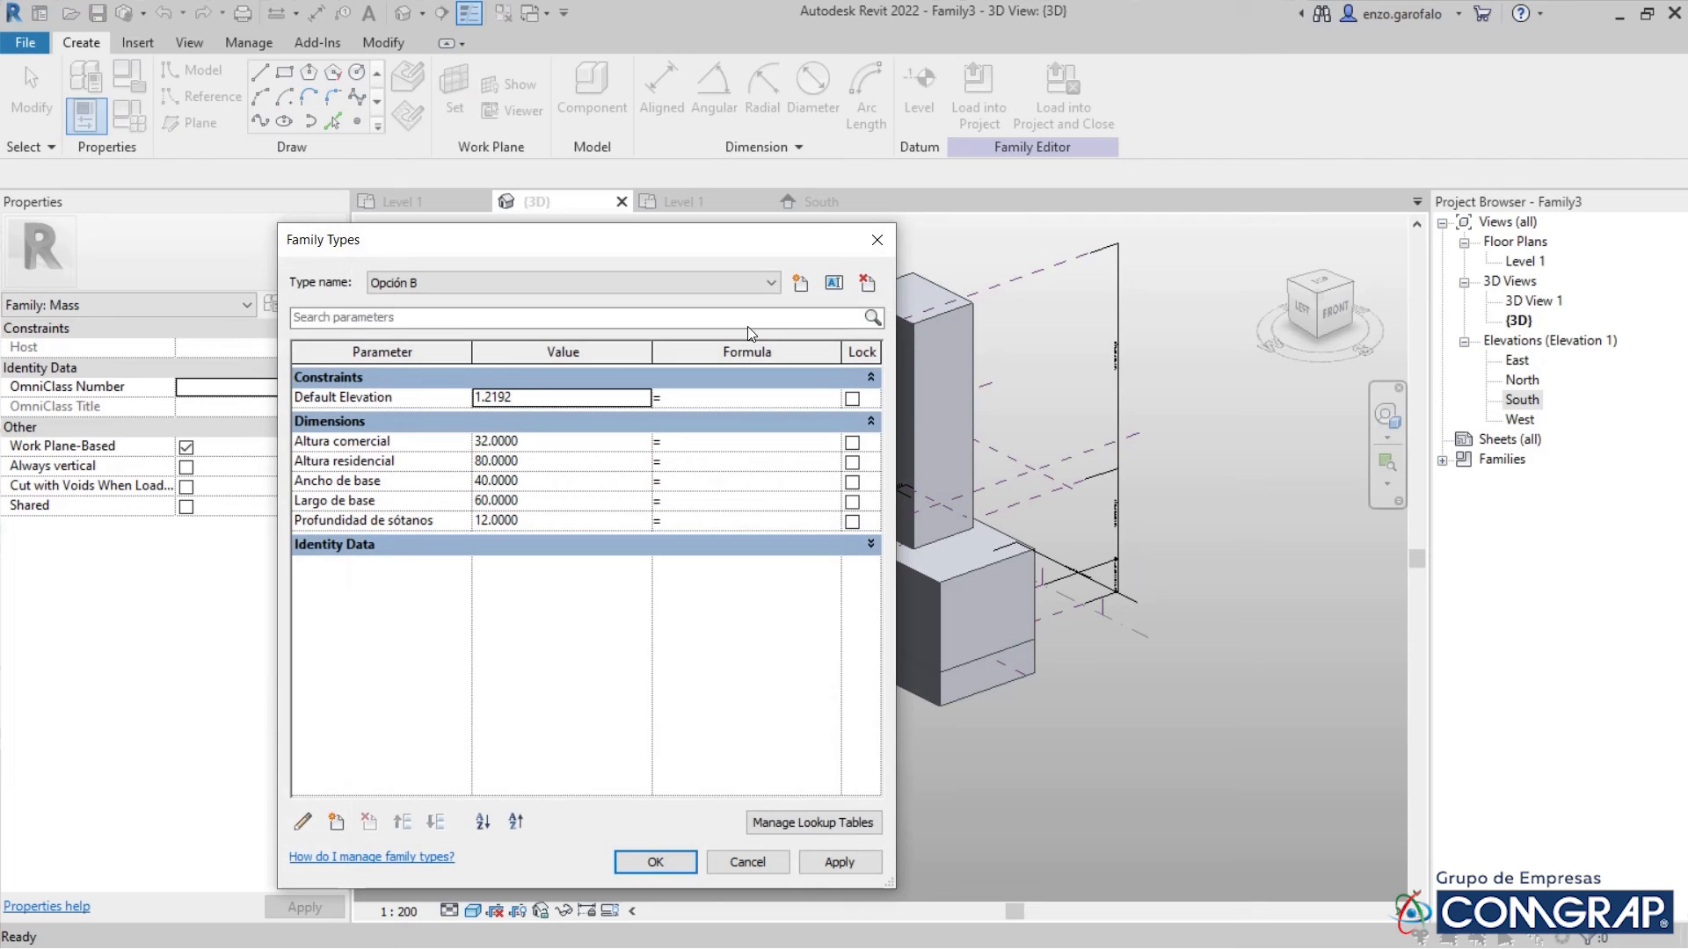
left_click(800, 283)
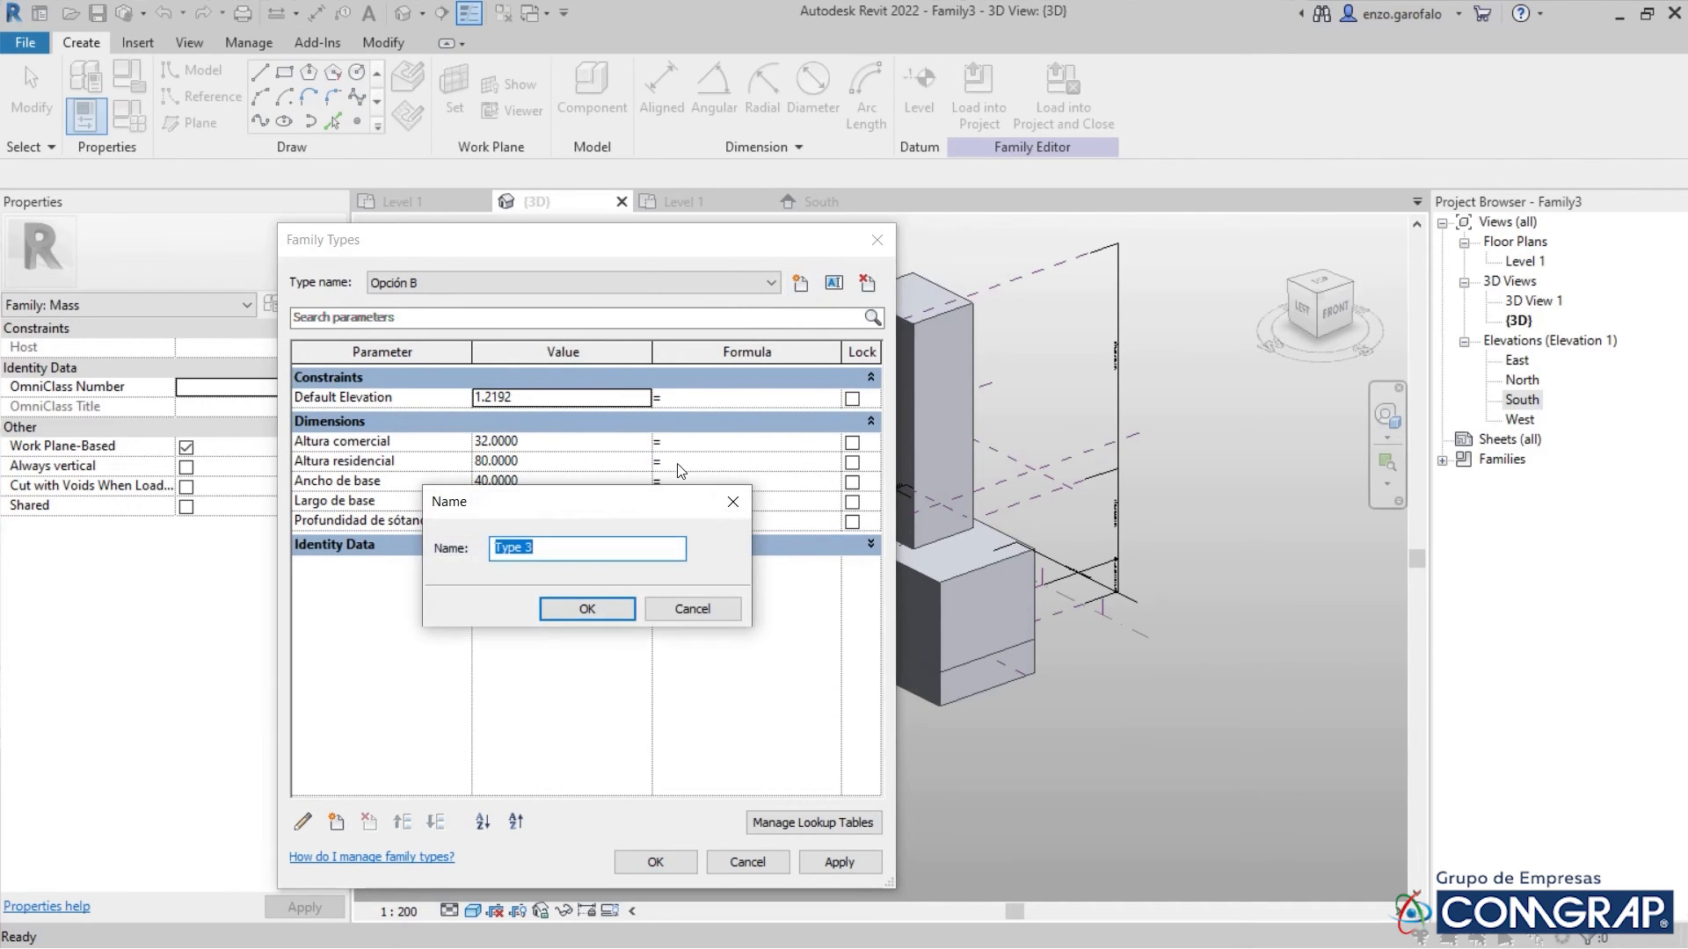
type("Opción C")
left_click(589, 607)
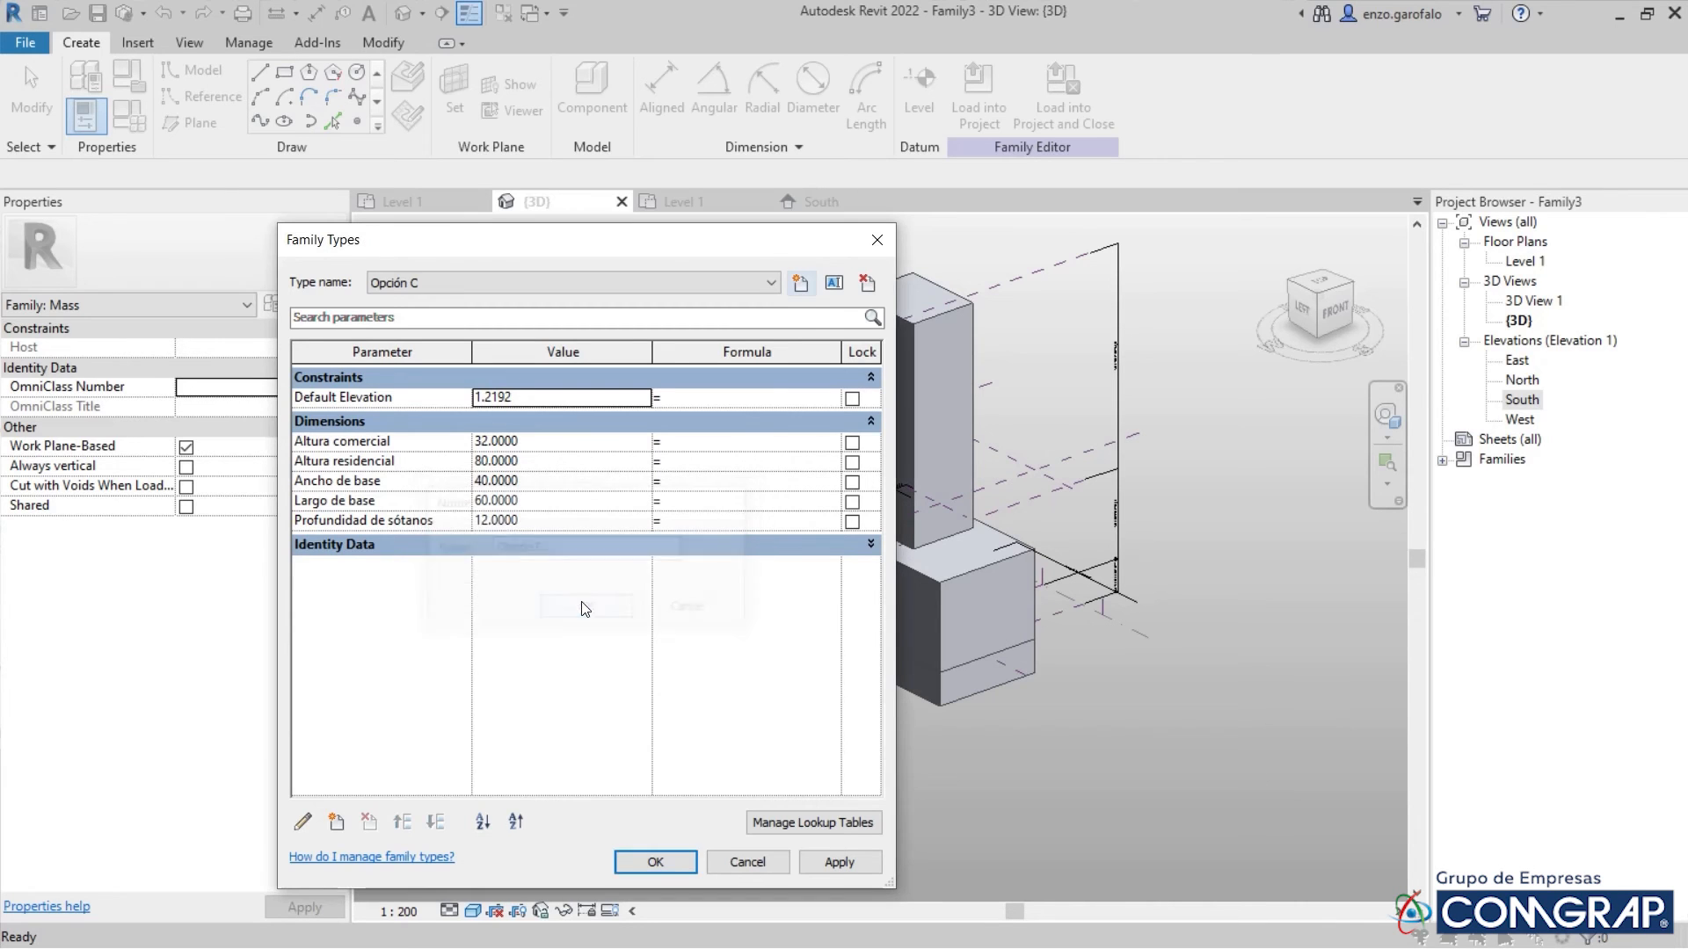
For Opción C, enter =4*6 as the Altura comercial value and =15*4 as the Altura residencial value
left_click(559, 442)
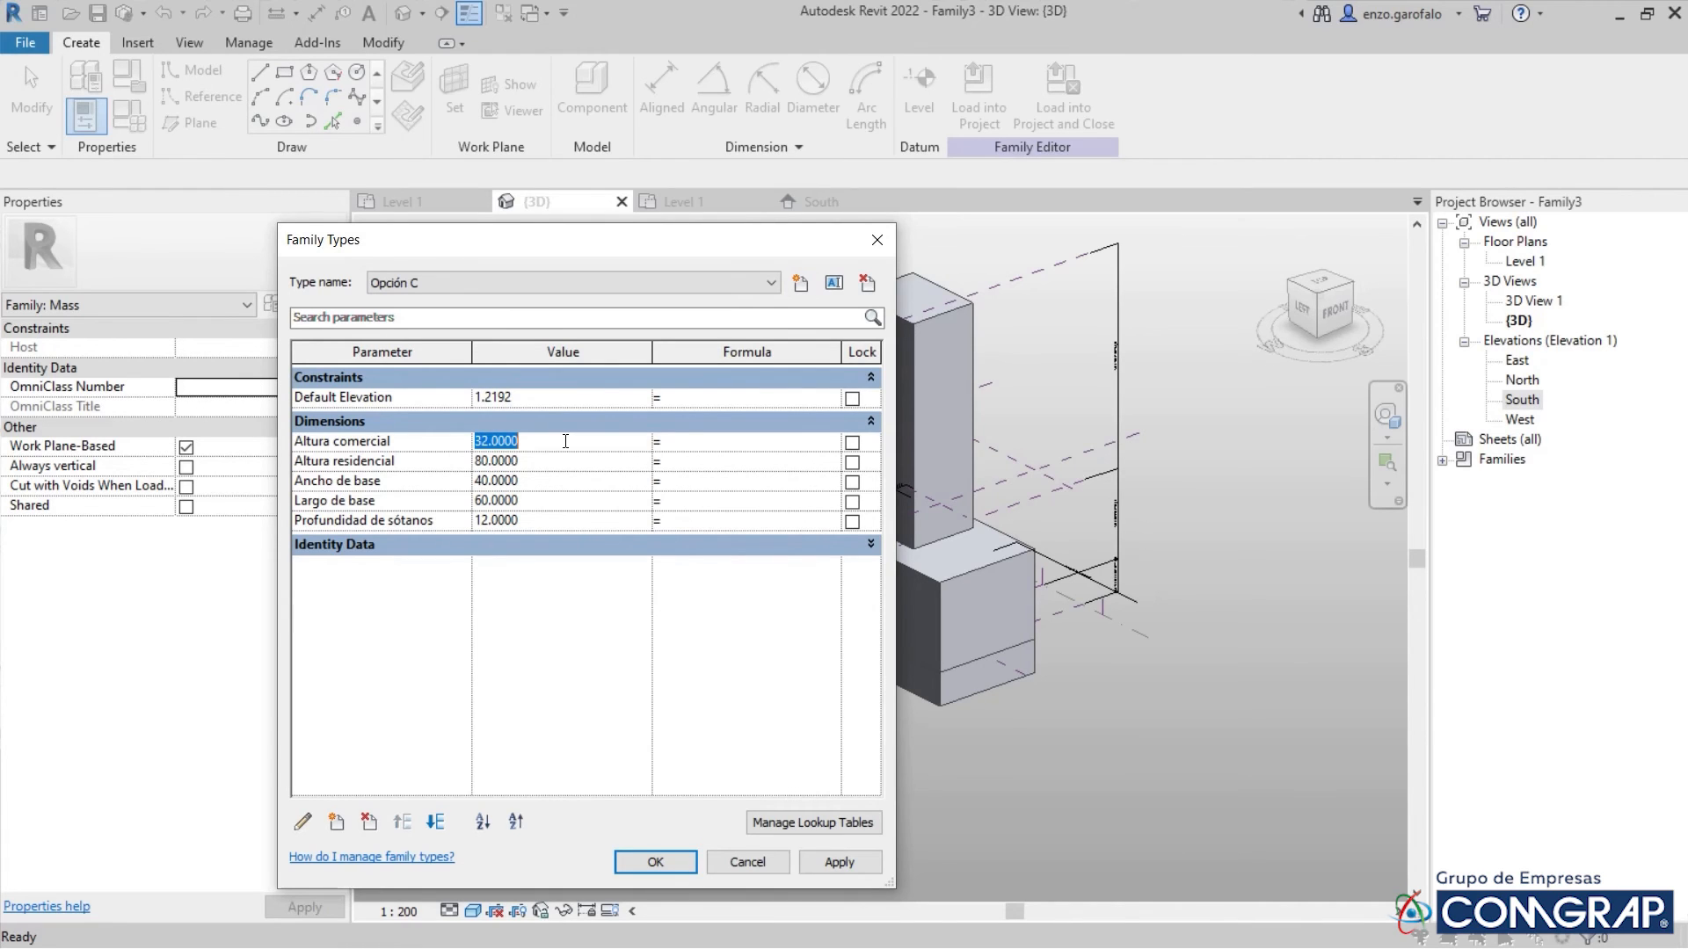
type("=4*6")
key("Tab")
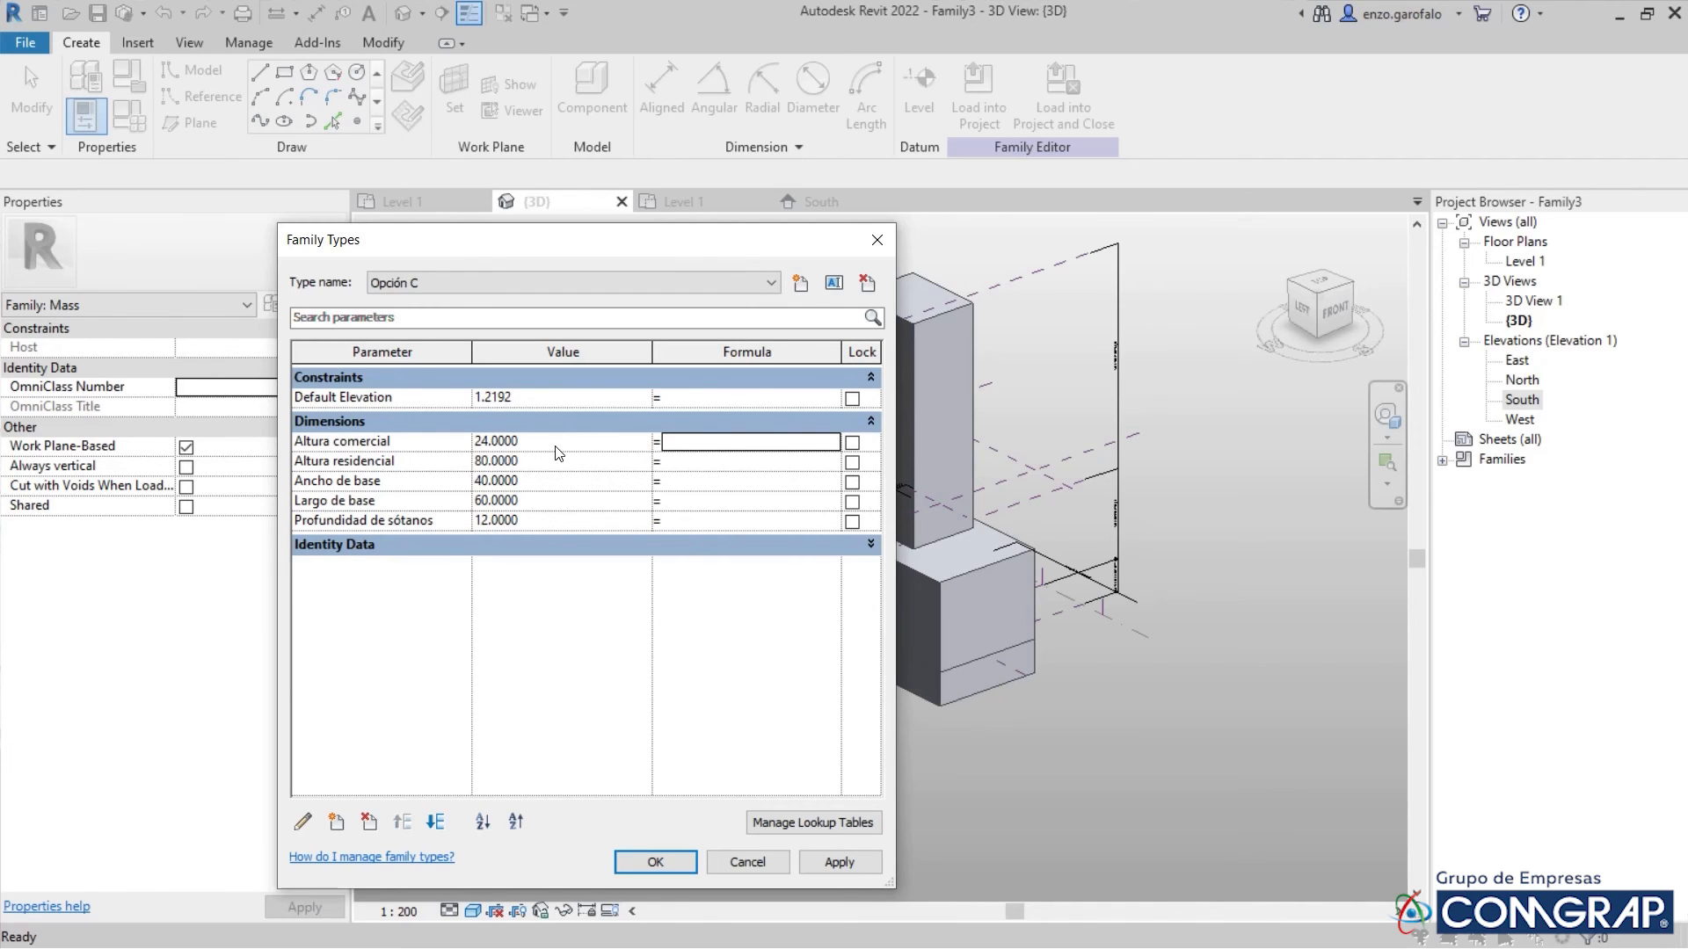
left_click(513, 461)
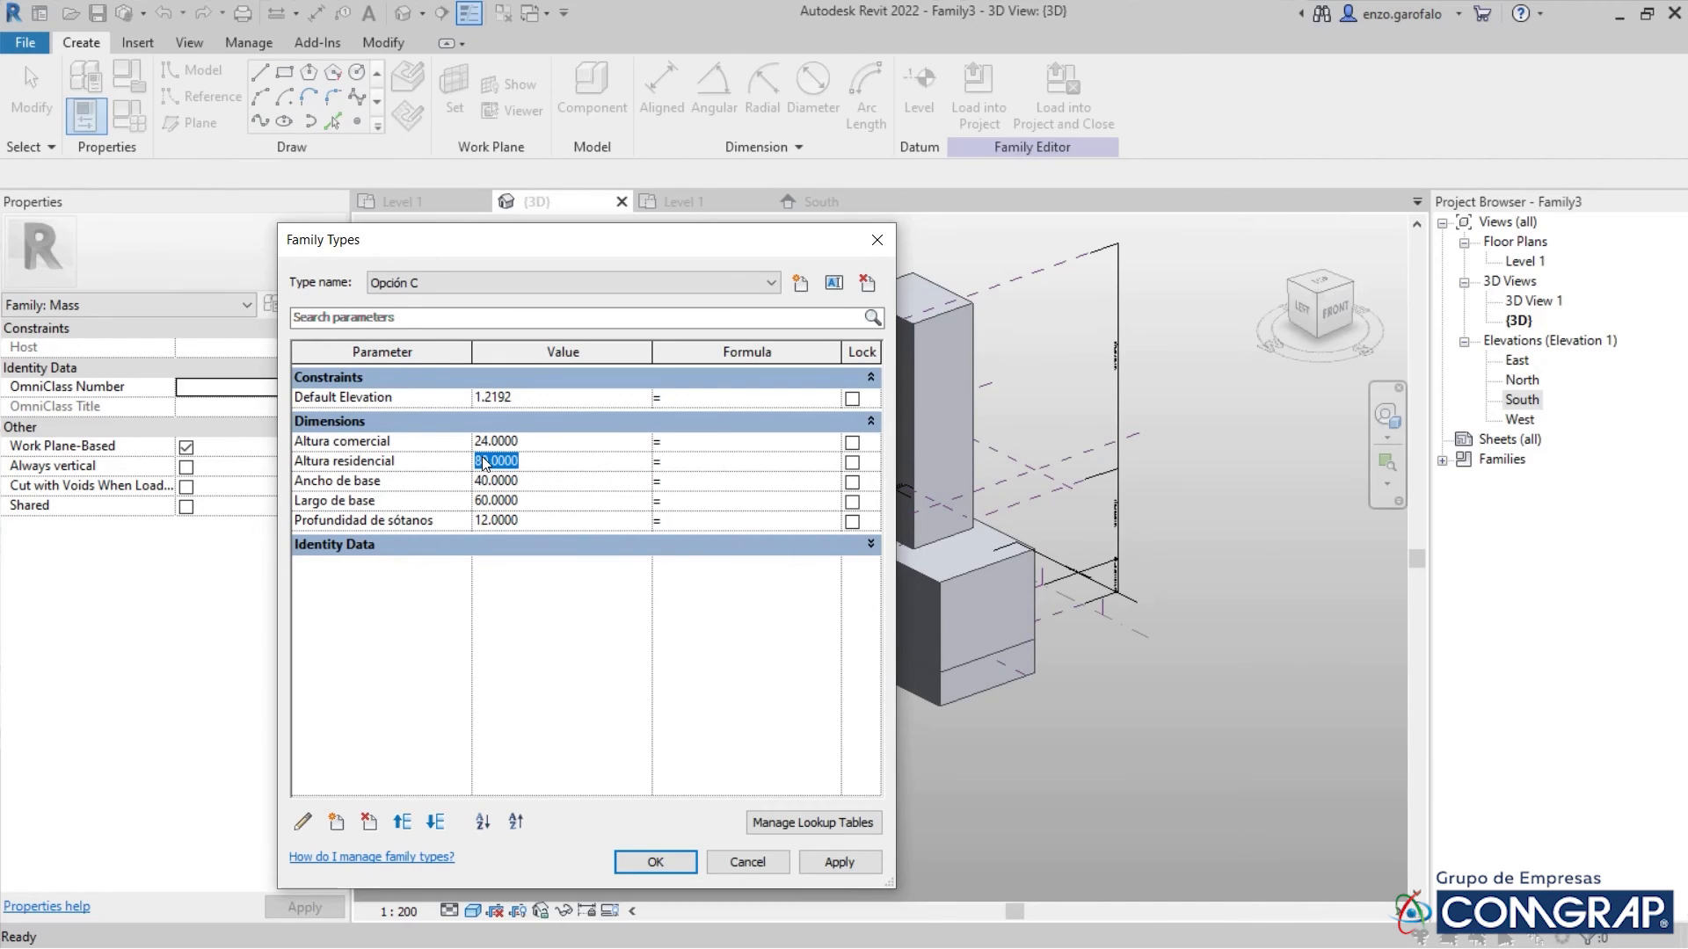
type("=15*4")
key("Tab")
For Opción C, set Largo de base to 50 and enter =4*4 as the Profundidad de sótanos value
left_click(540, 503)
type("50")
left_click(540, 521)
type("=4*4")
key("Tab")
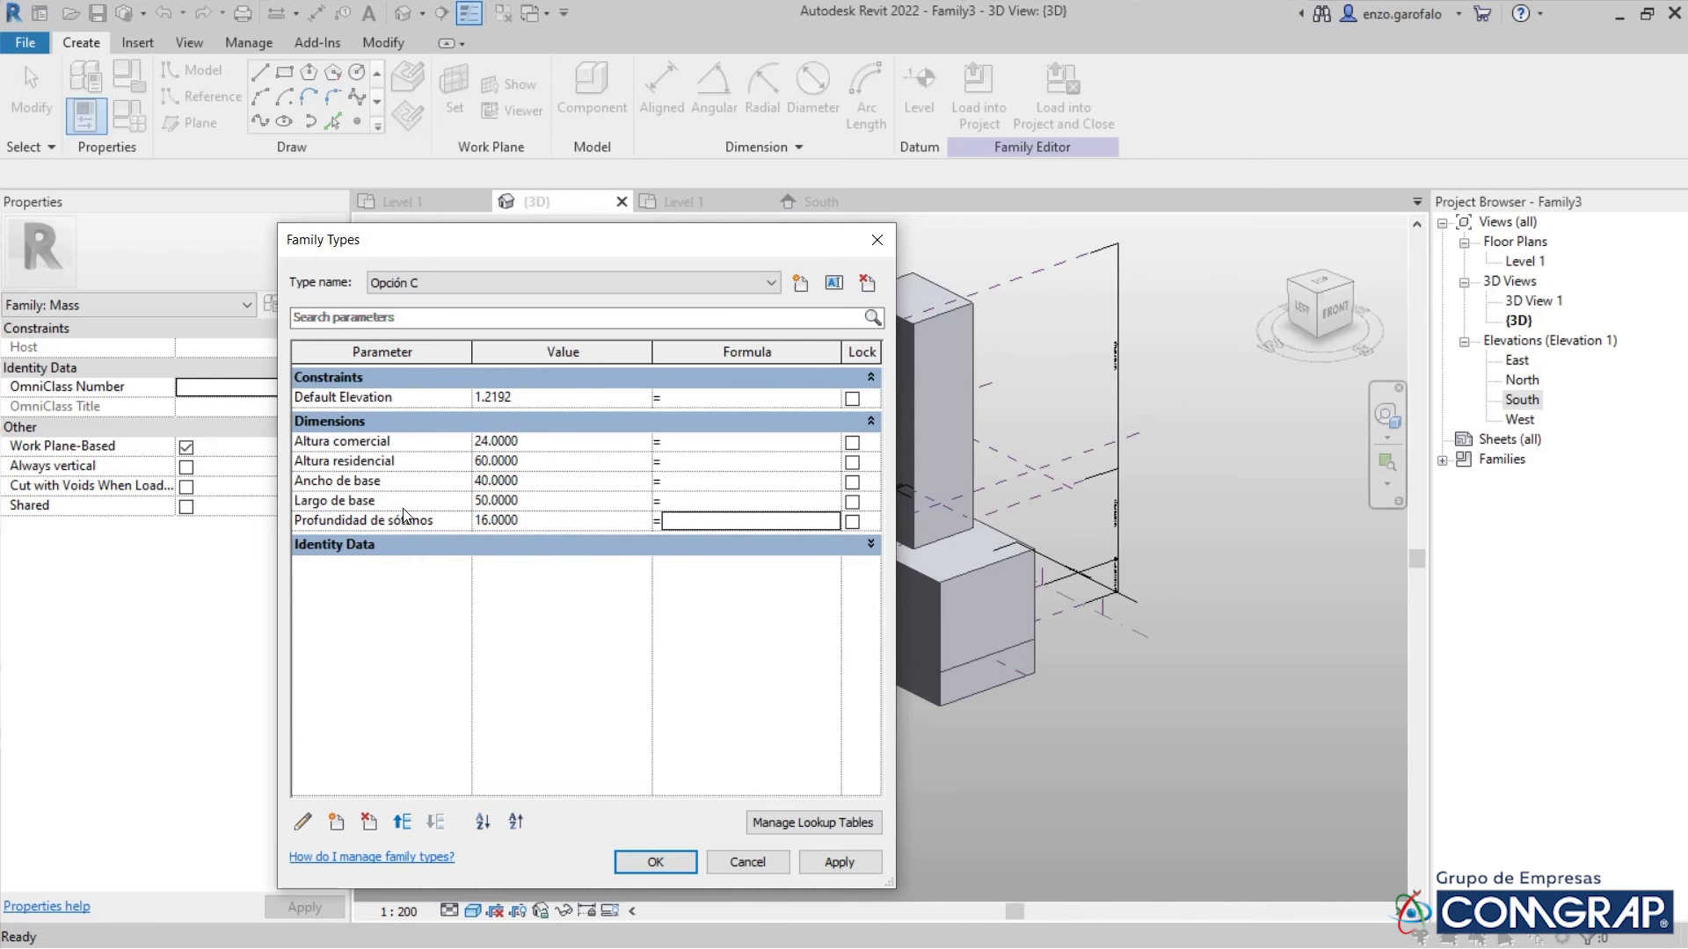
Apply the Opción C values, close the family types and inspect the resized mass from several angles in 3D
left_click(830, 849)
left_click(688, 858)
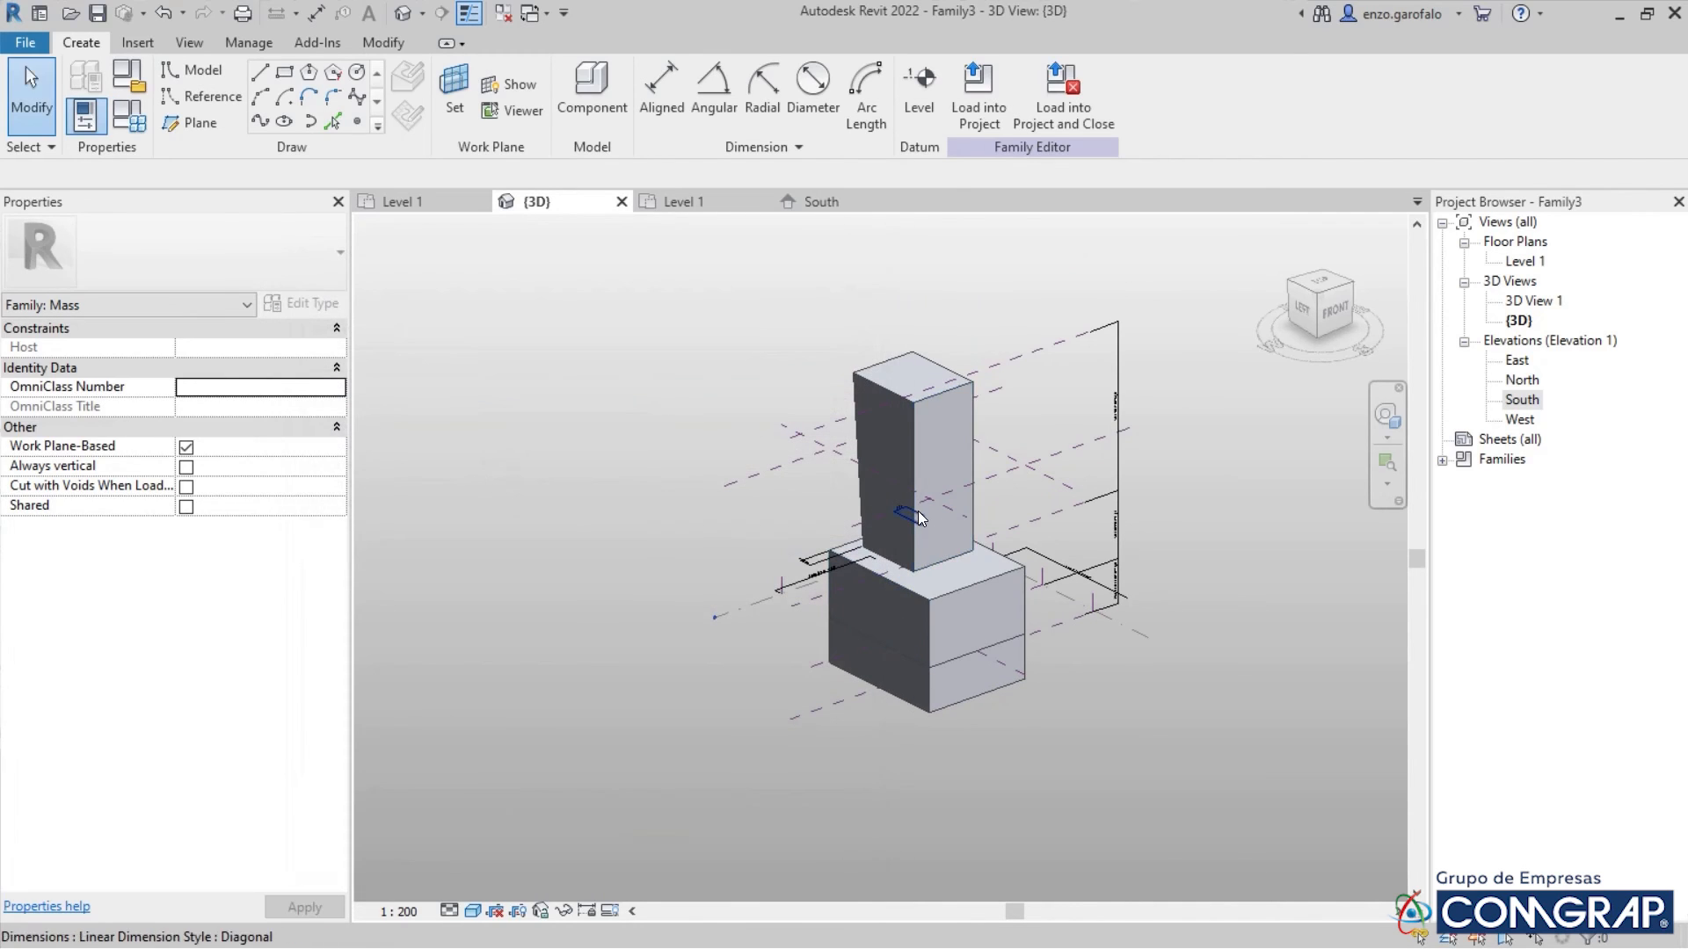
middle_click_drag(1011, 336, 456, 430, "shift")
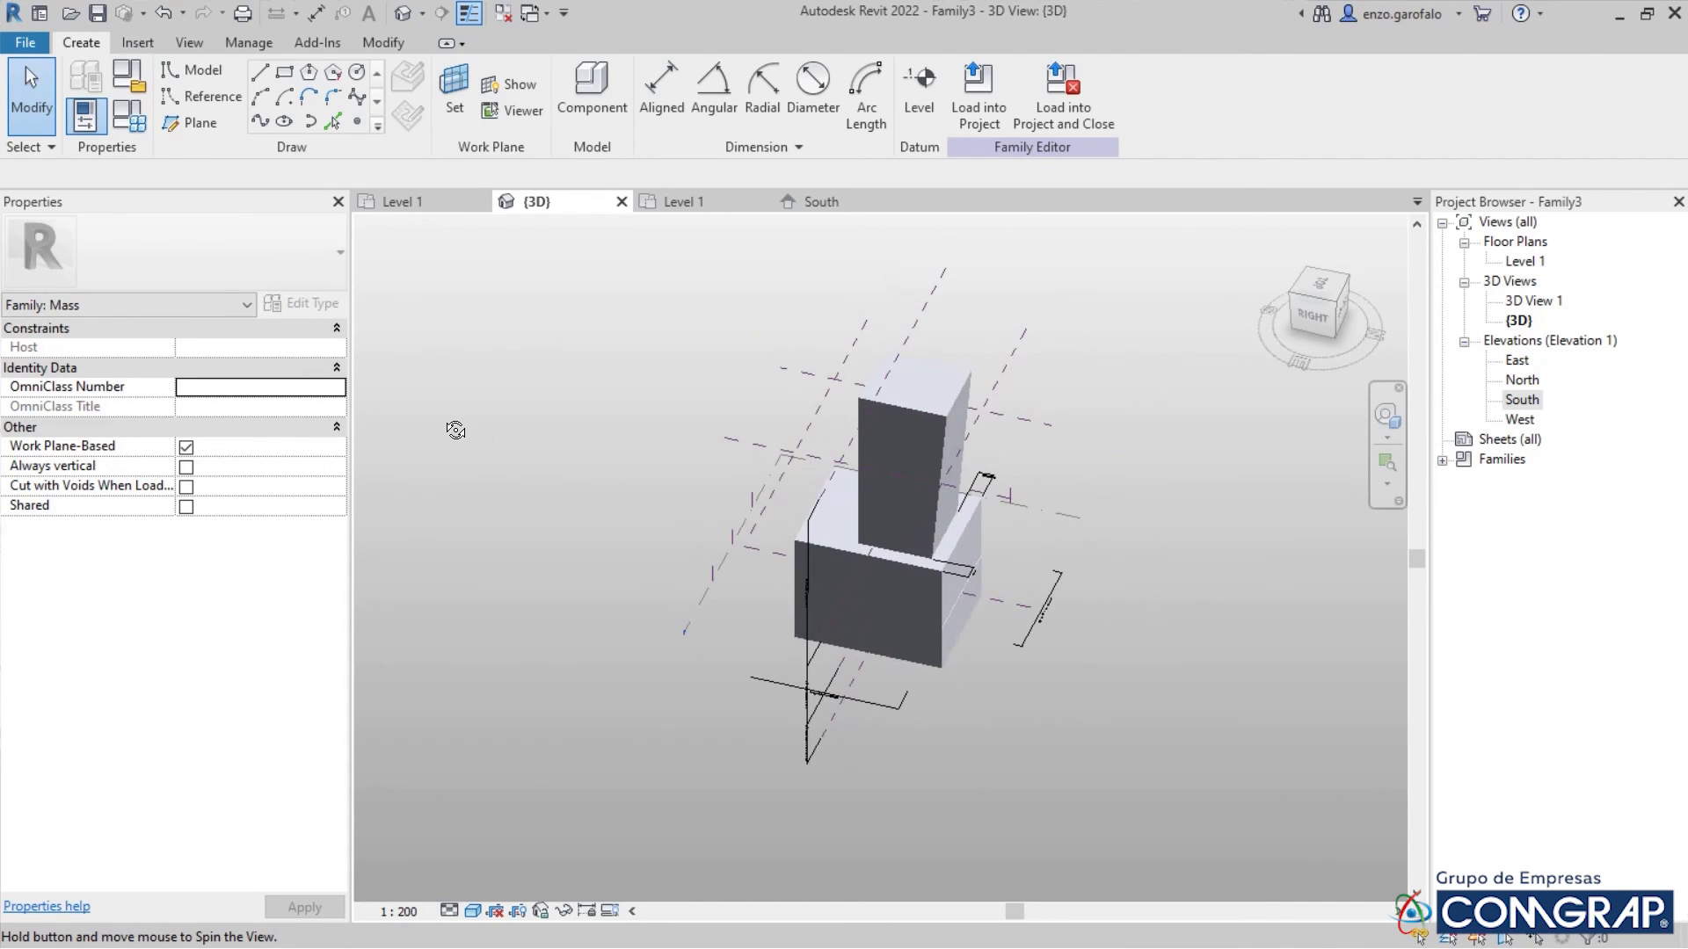
scroll(1069, 478, "up", 3)
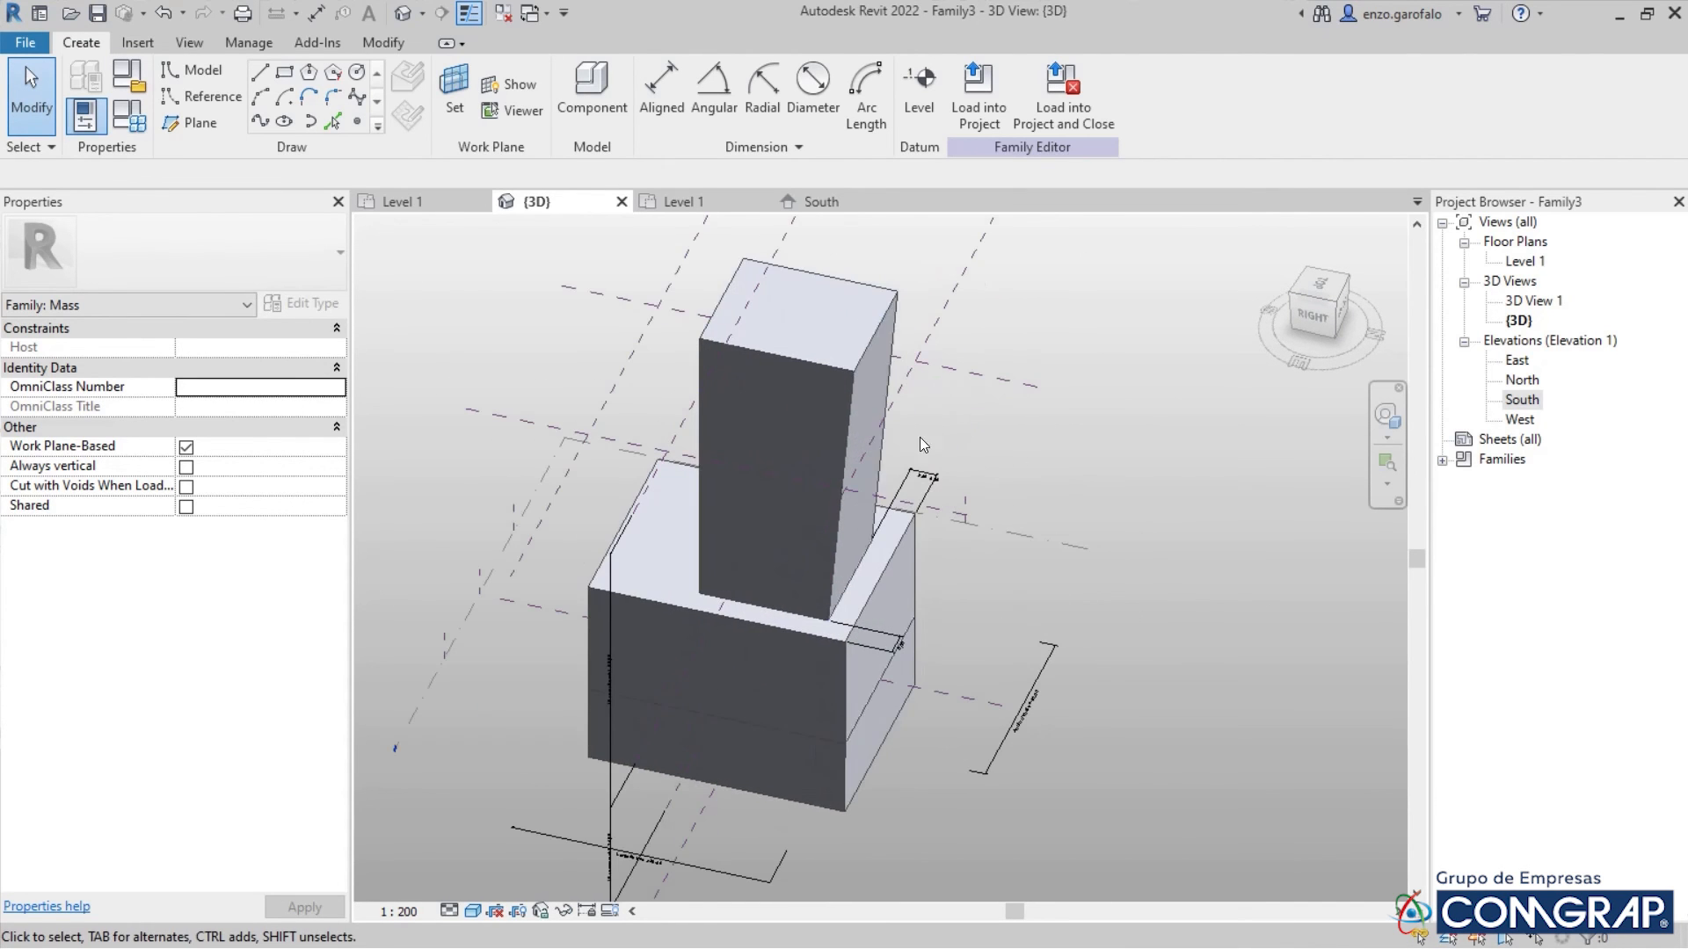
left_click(872, 343)
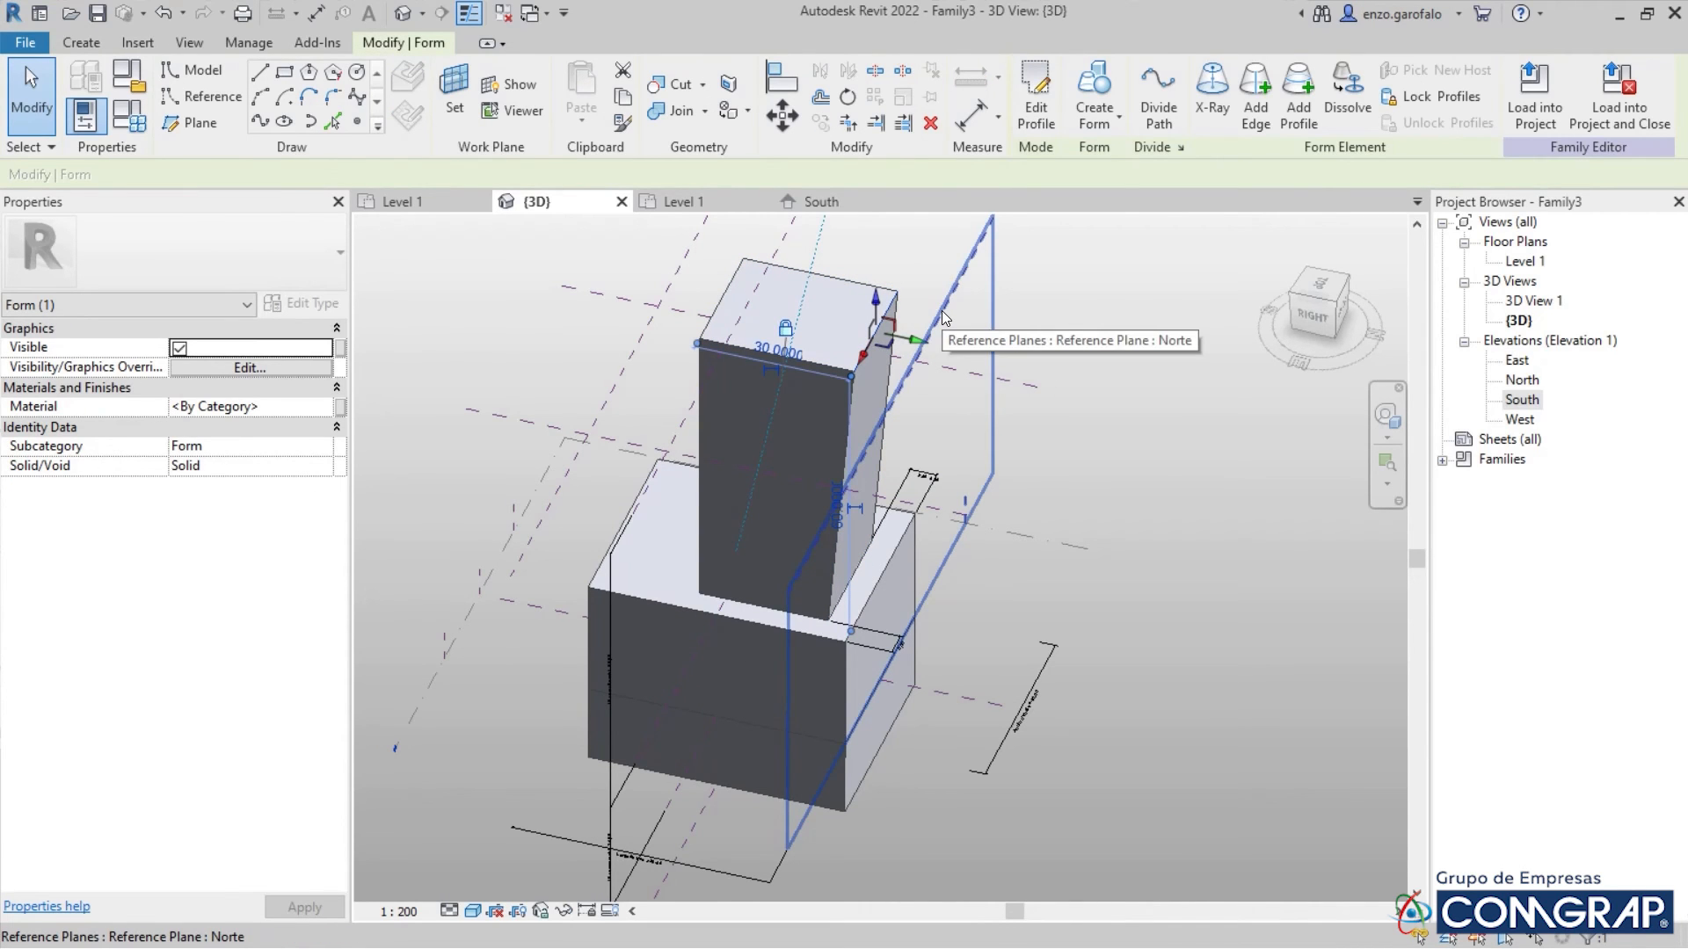
middle_click_drag(943, 318, 921, 467, "shift")
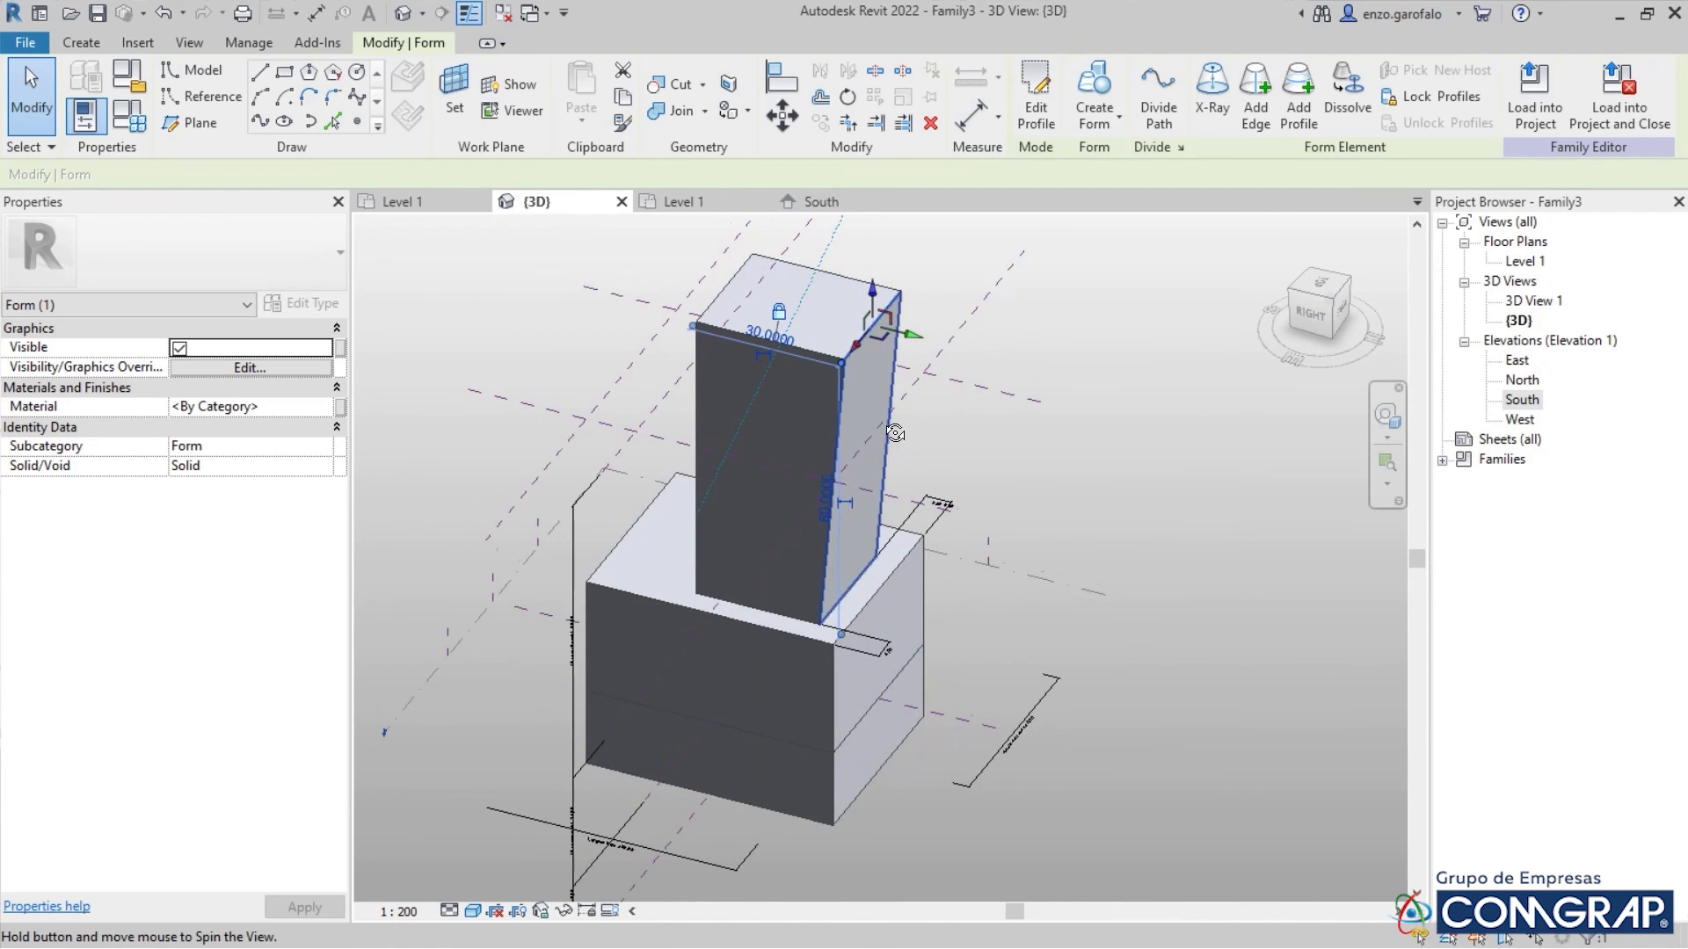
middle_click_drag(895, 432, 932, 414, "shift")
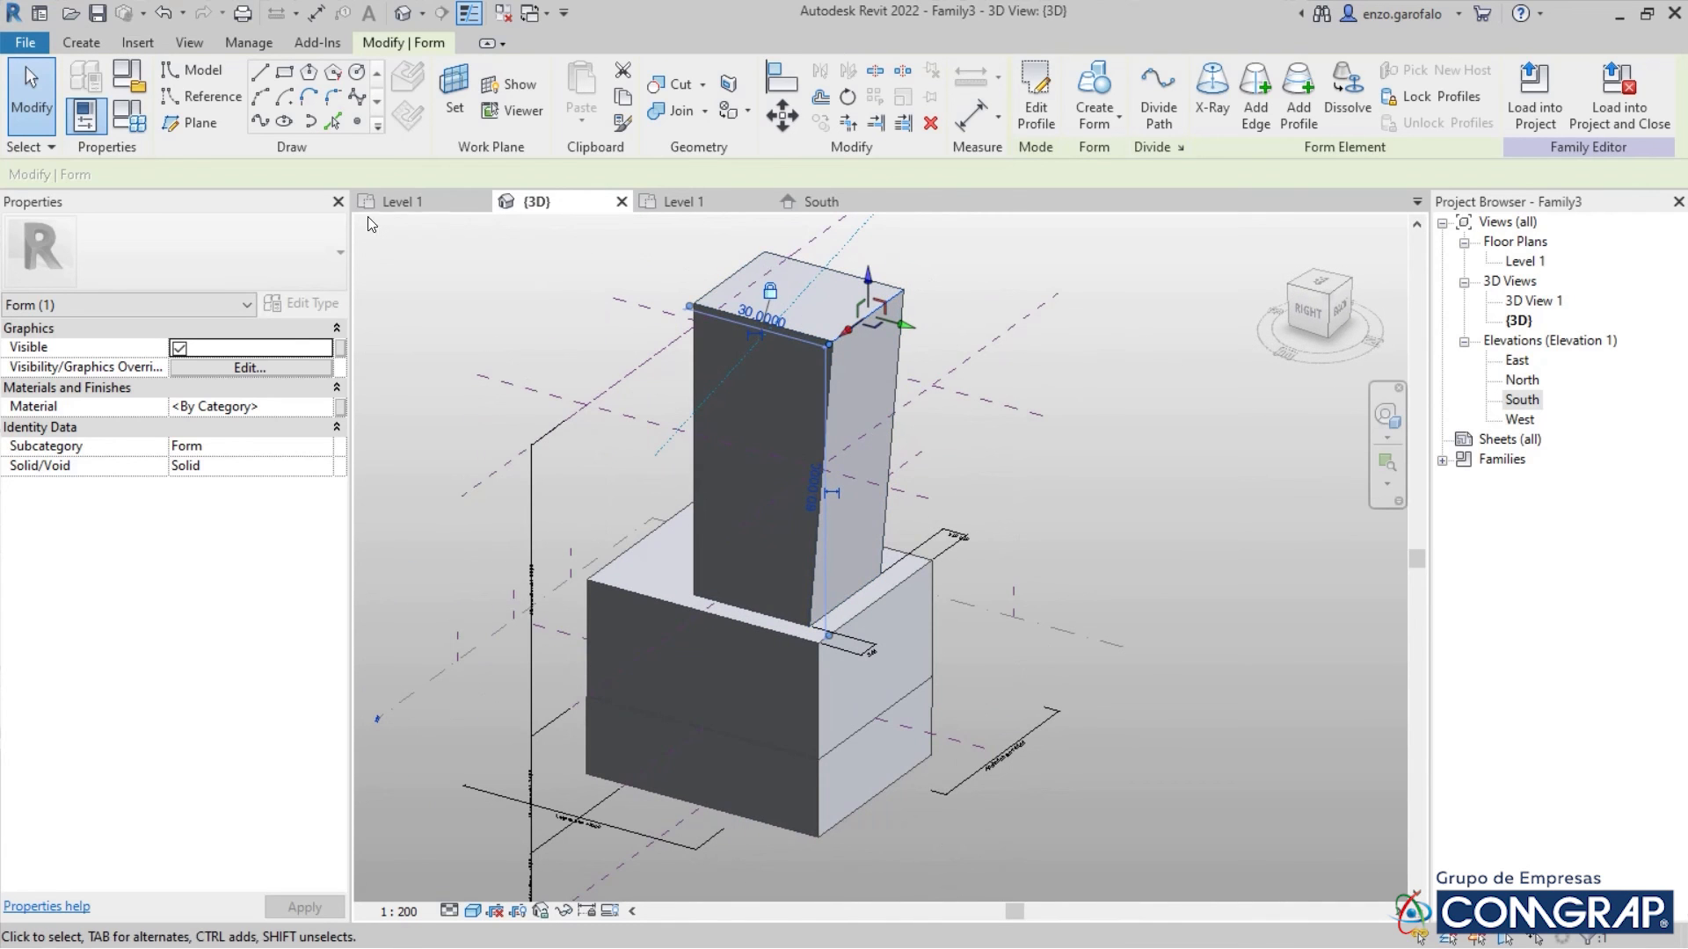
Reopen the family types, switch the current type to Opción B and apply it to the mass
left_click(129, 114)
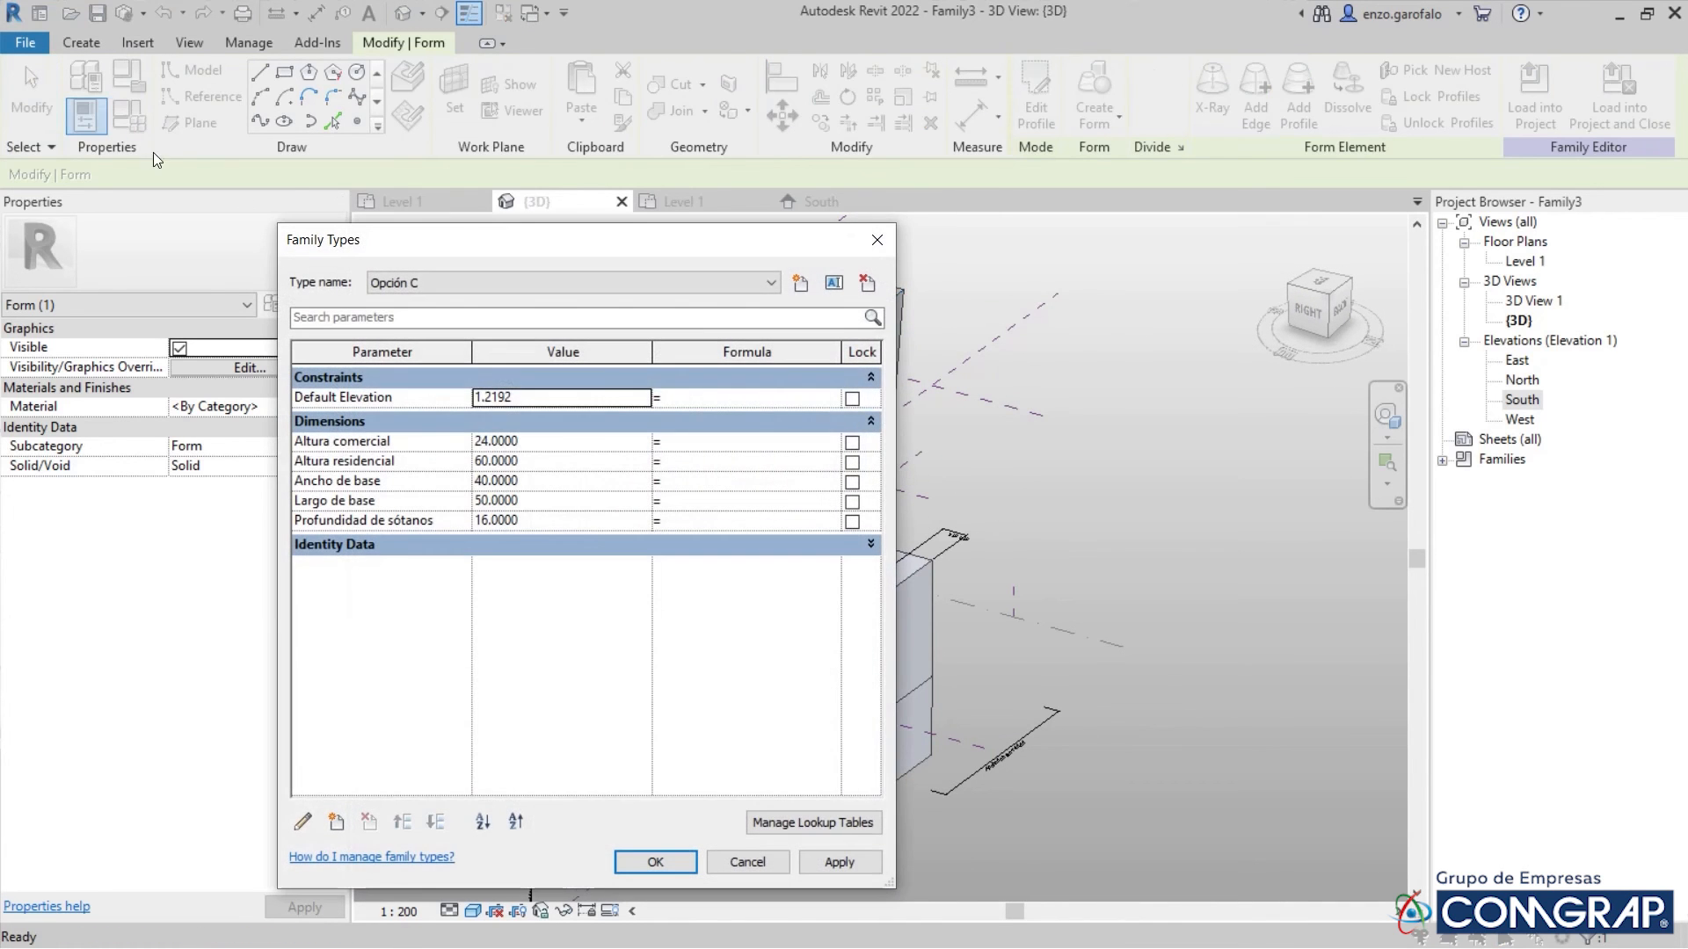
left_click_drag(740, 240, 509, 174)
left_click(510, 216)
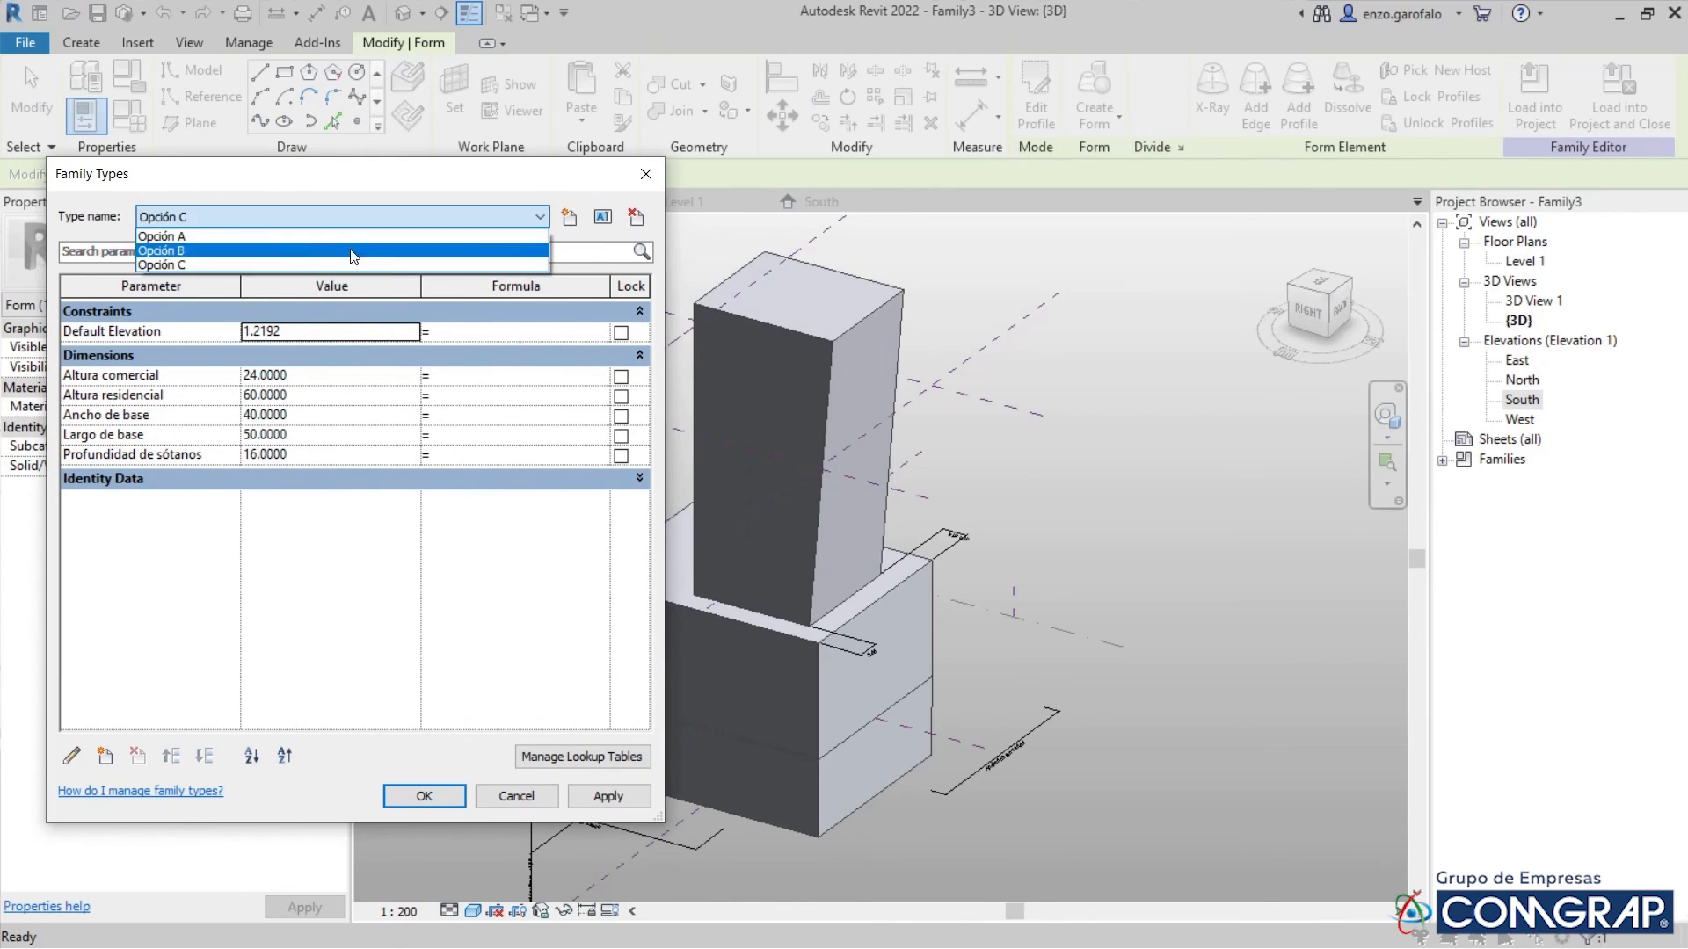
left_click(352, 252)
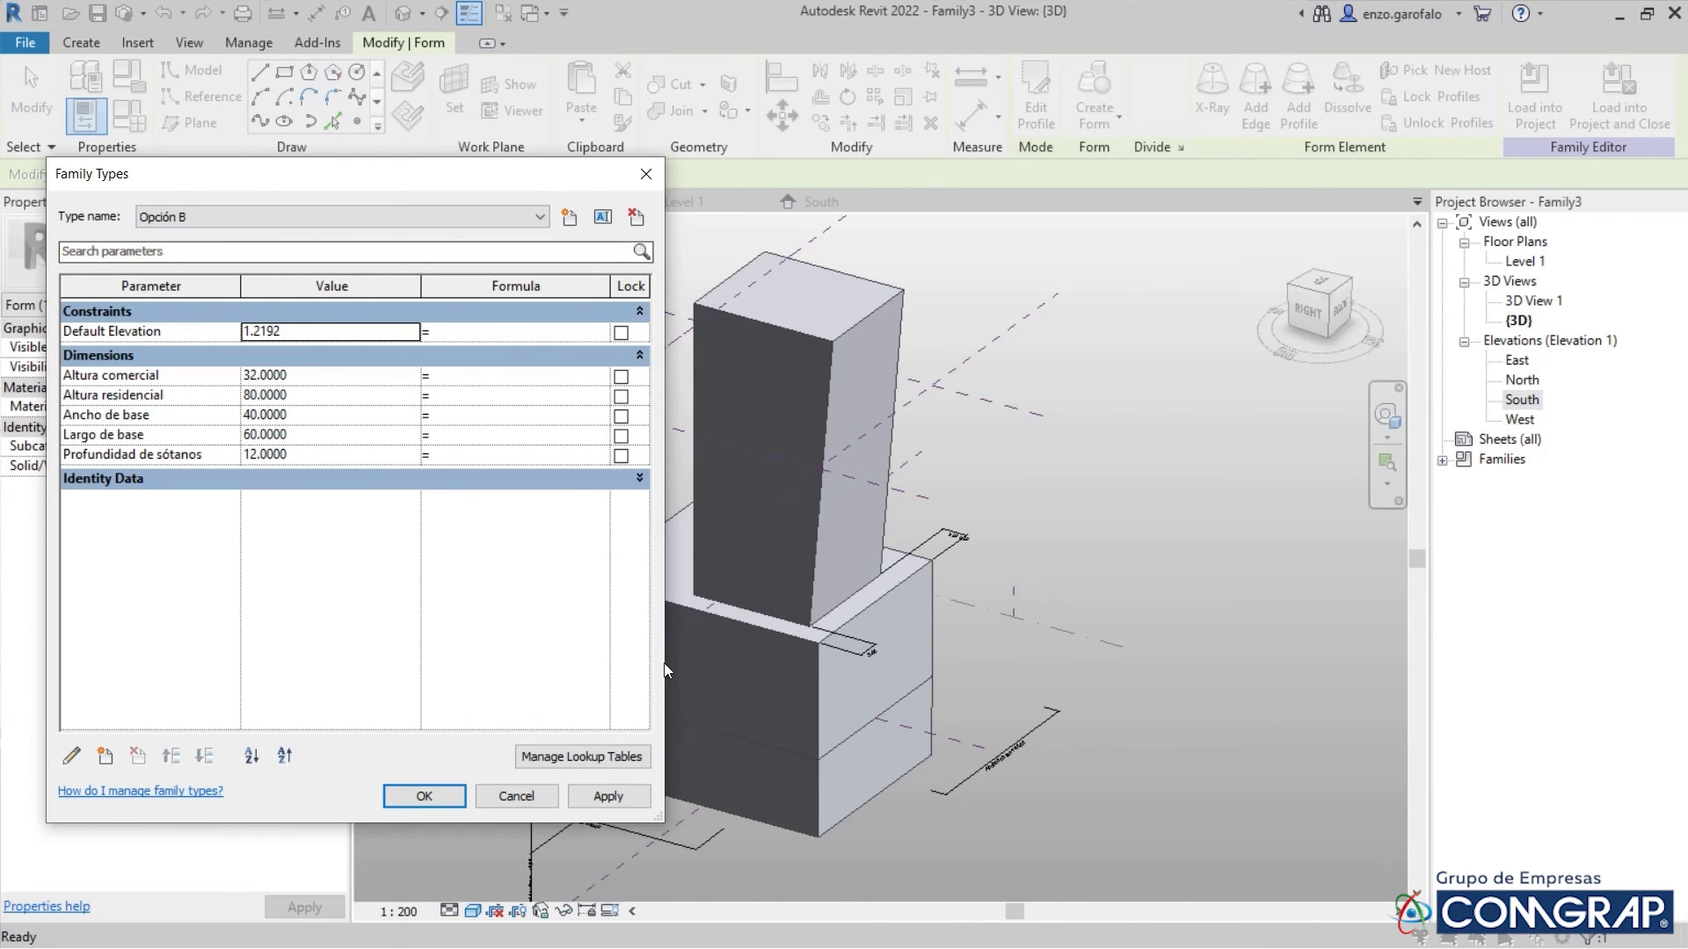
left_click(621, 794)
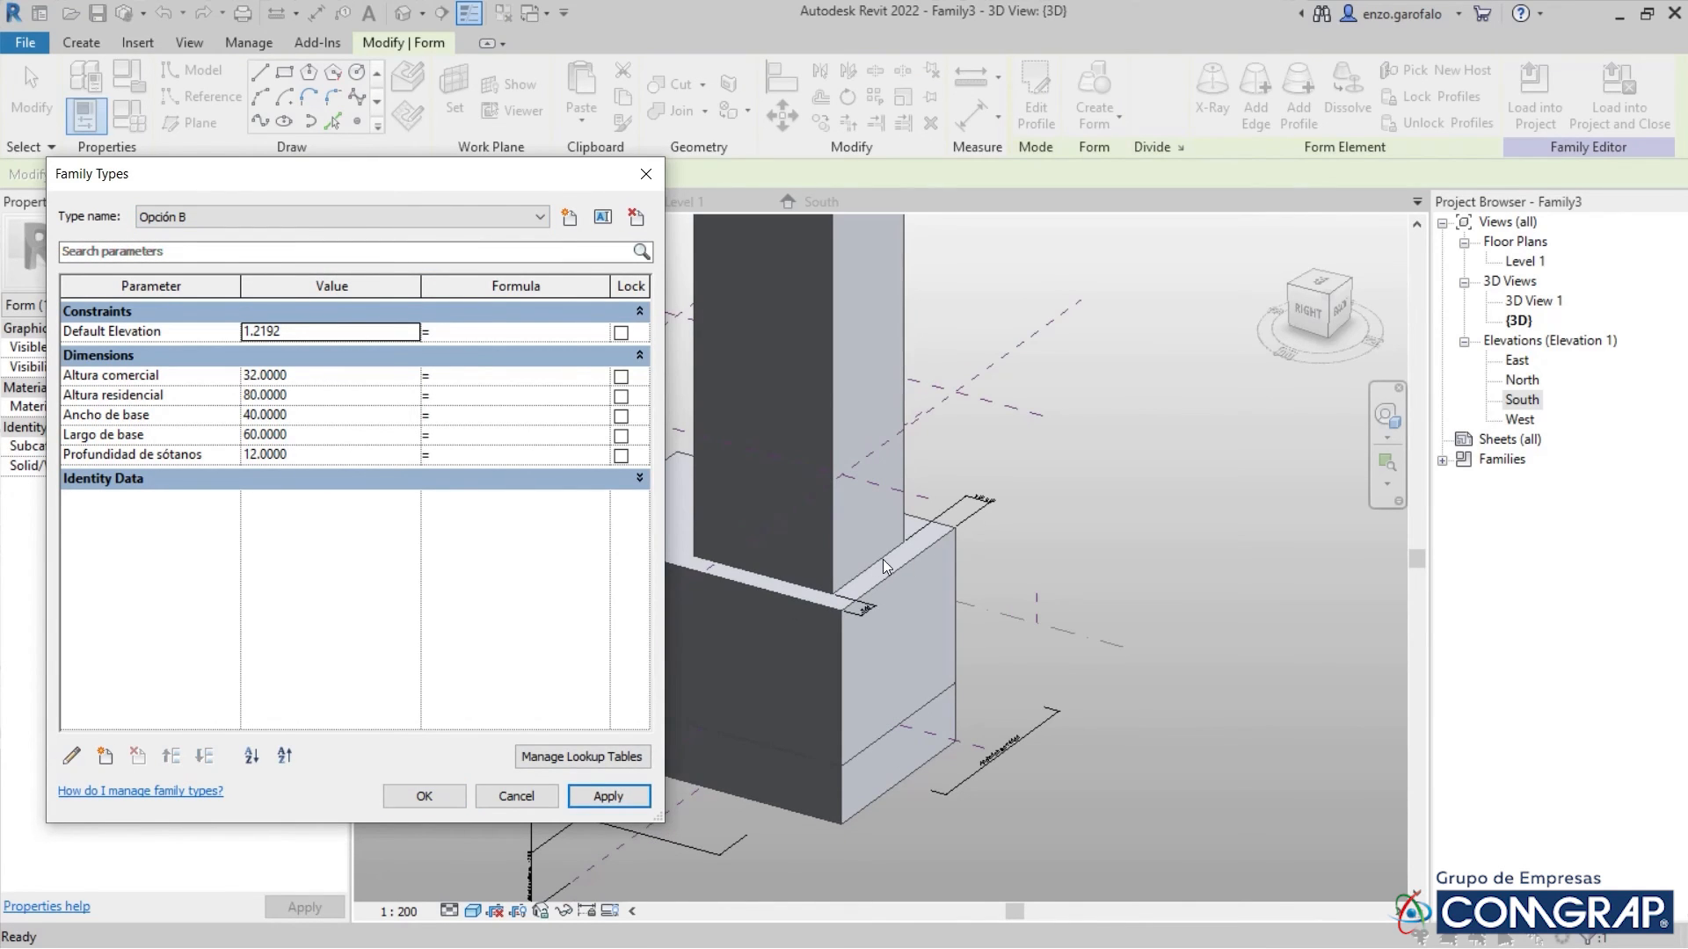
Switch the current family type to Opción A, apply it and close the family types
left_click(243, 215)
left_click(219, 246)
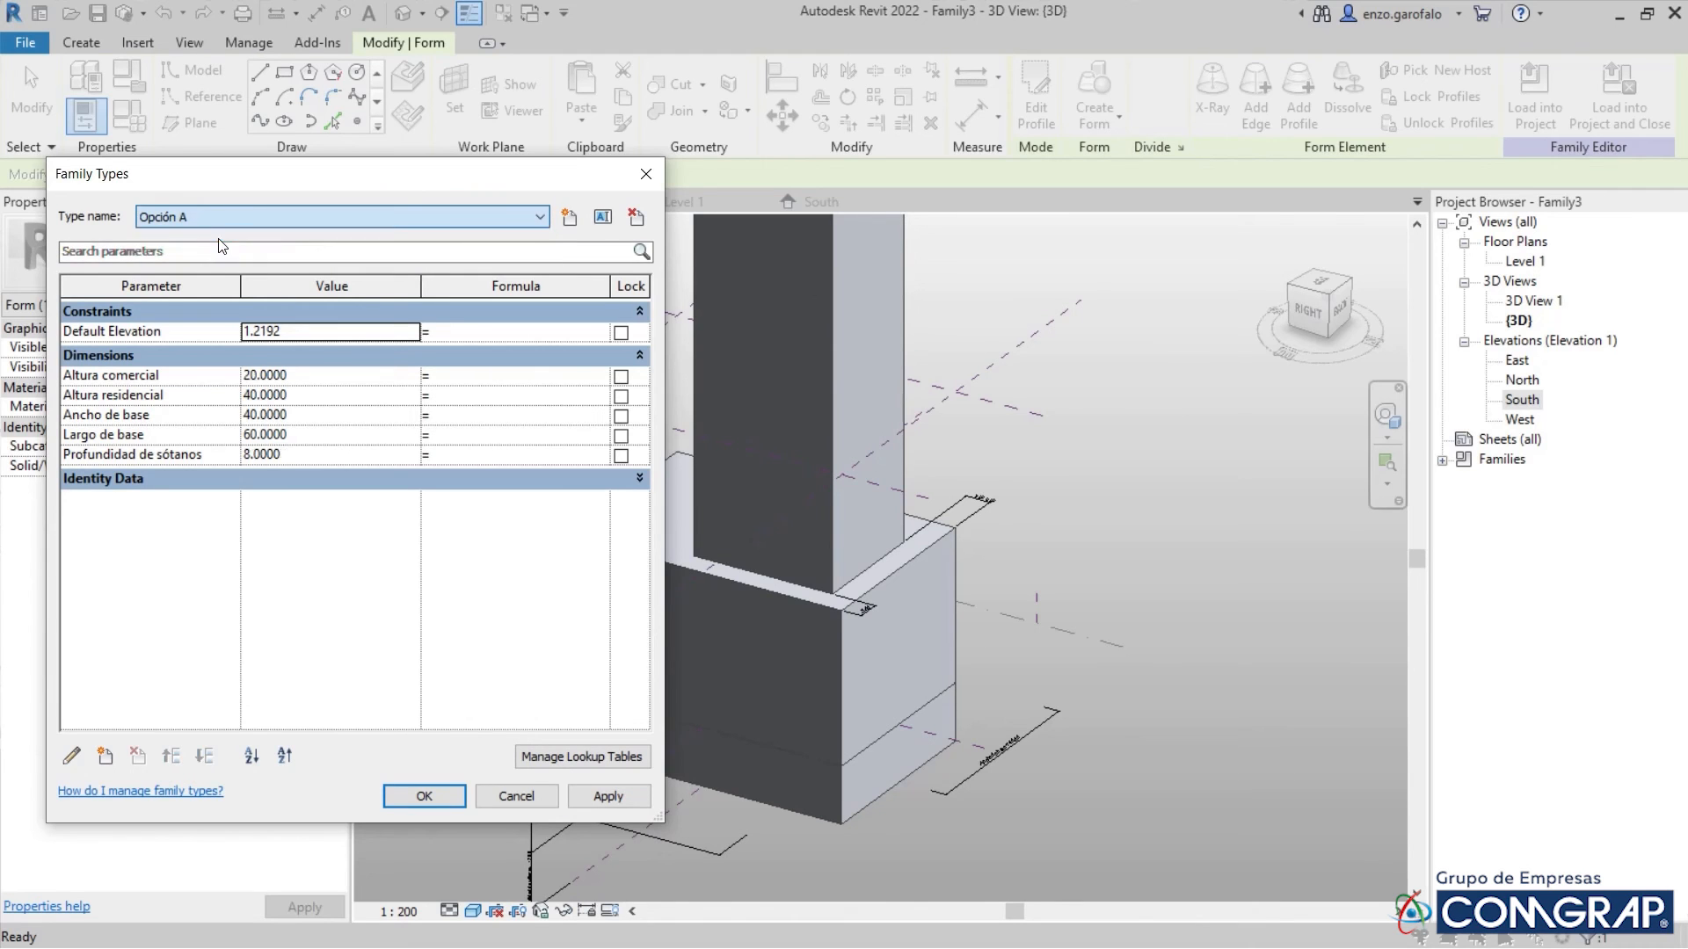
left_click(607, 795)
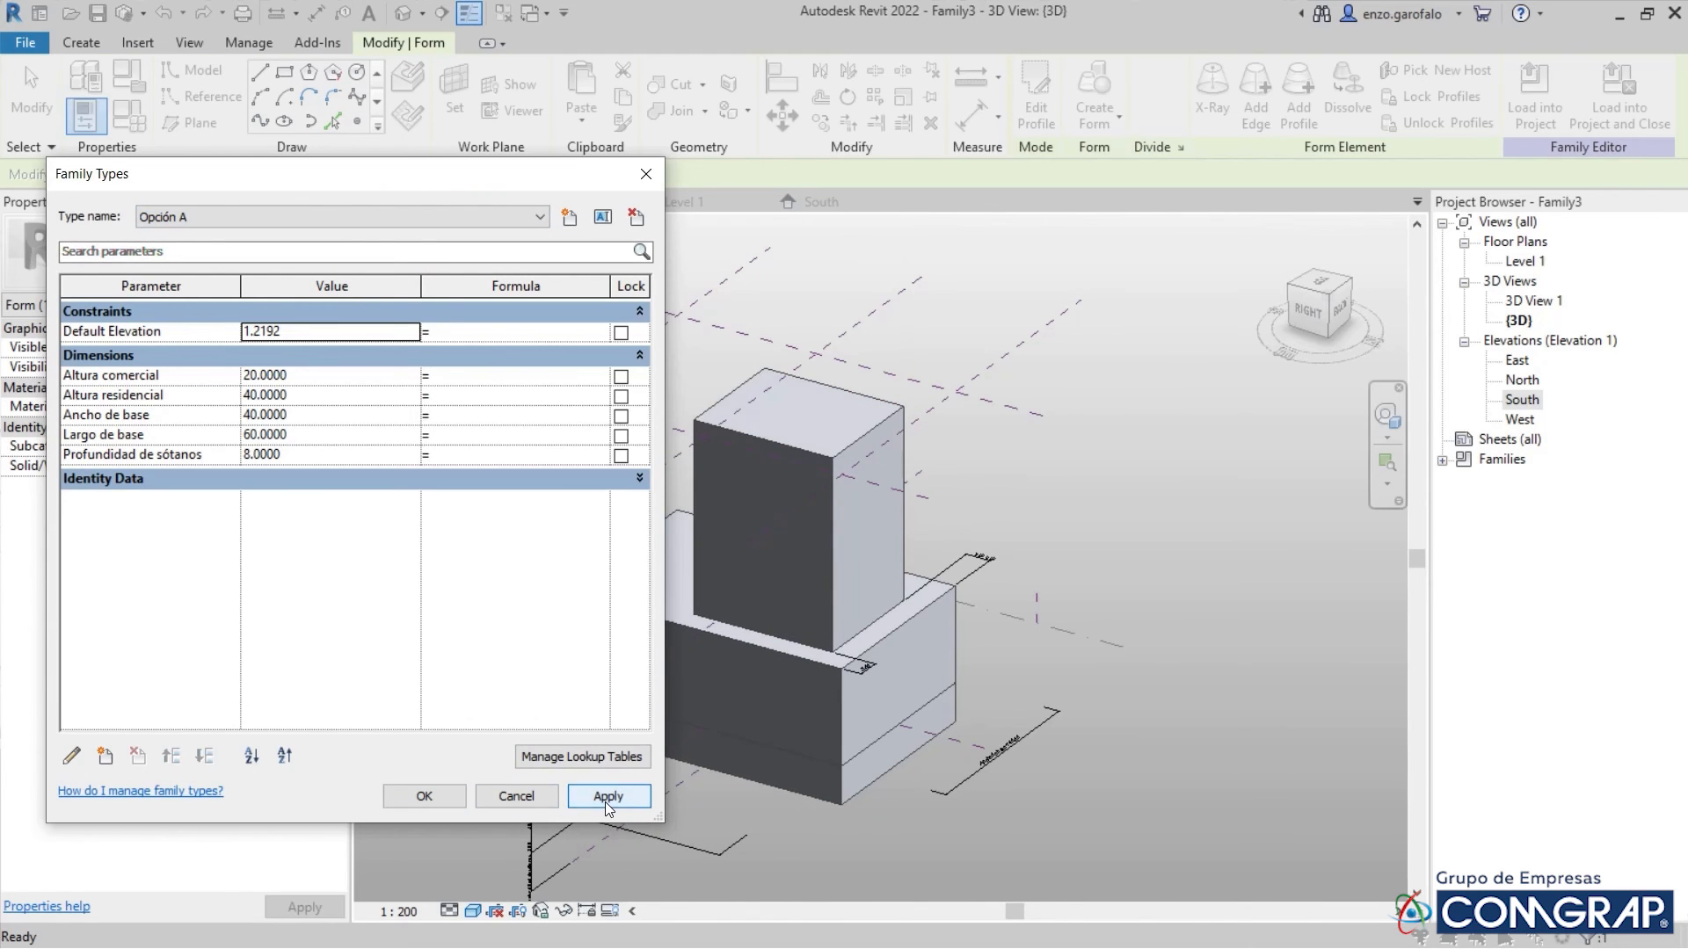
left_click(437, 799)
scroll(829, 460, "down", 3)
middle_click_drag(885, 472, 1198, 541, "shift")
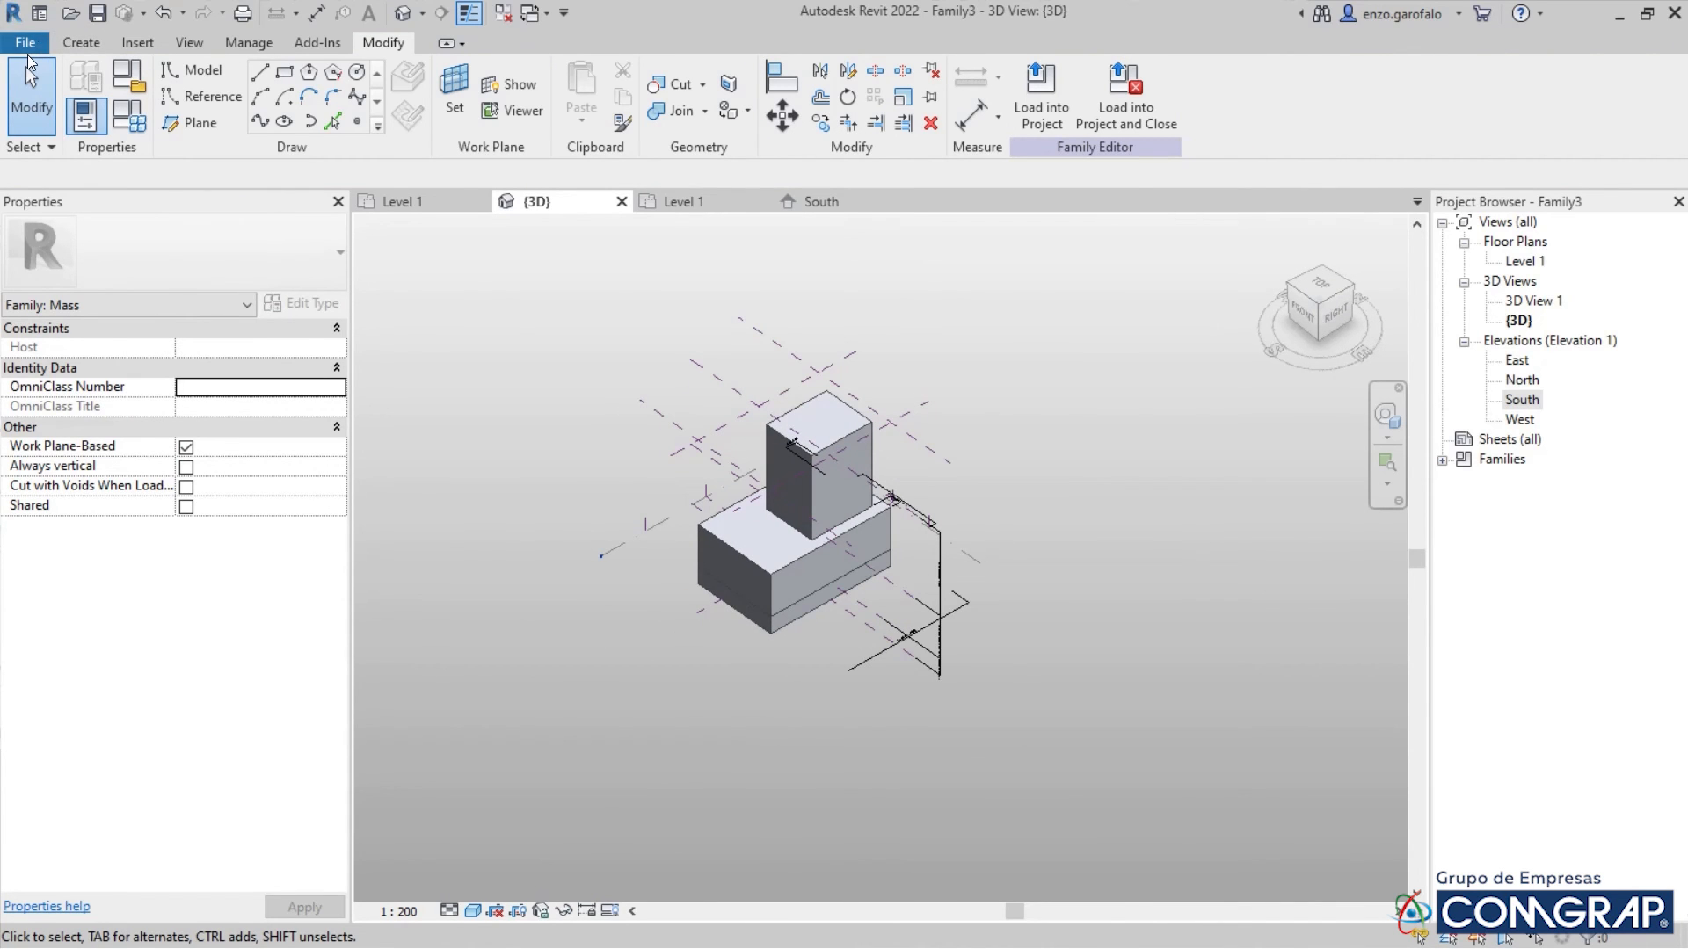
Save the family to the Desktop as Propuesta de Edifico Comercial
left_click(25, 42)
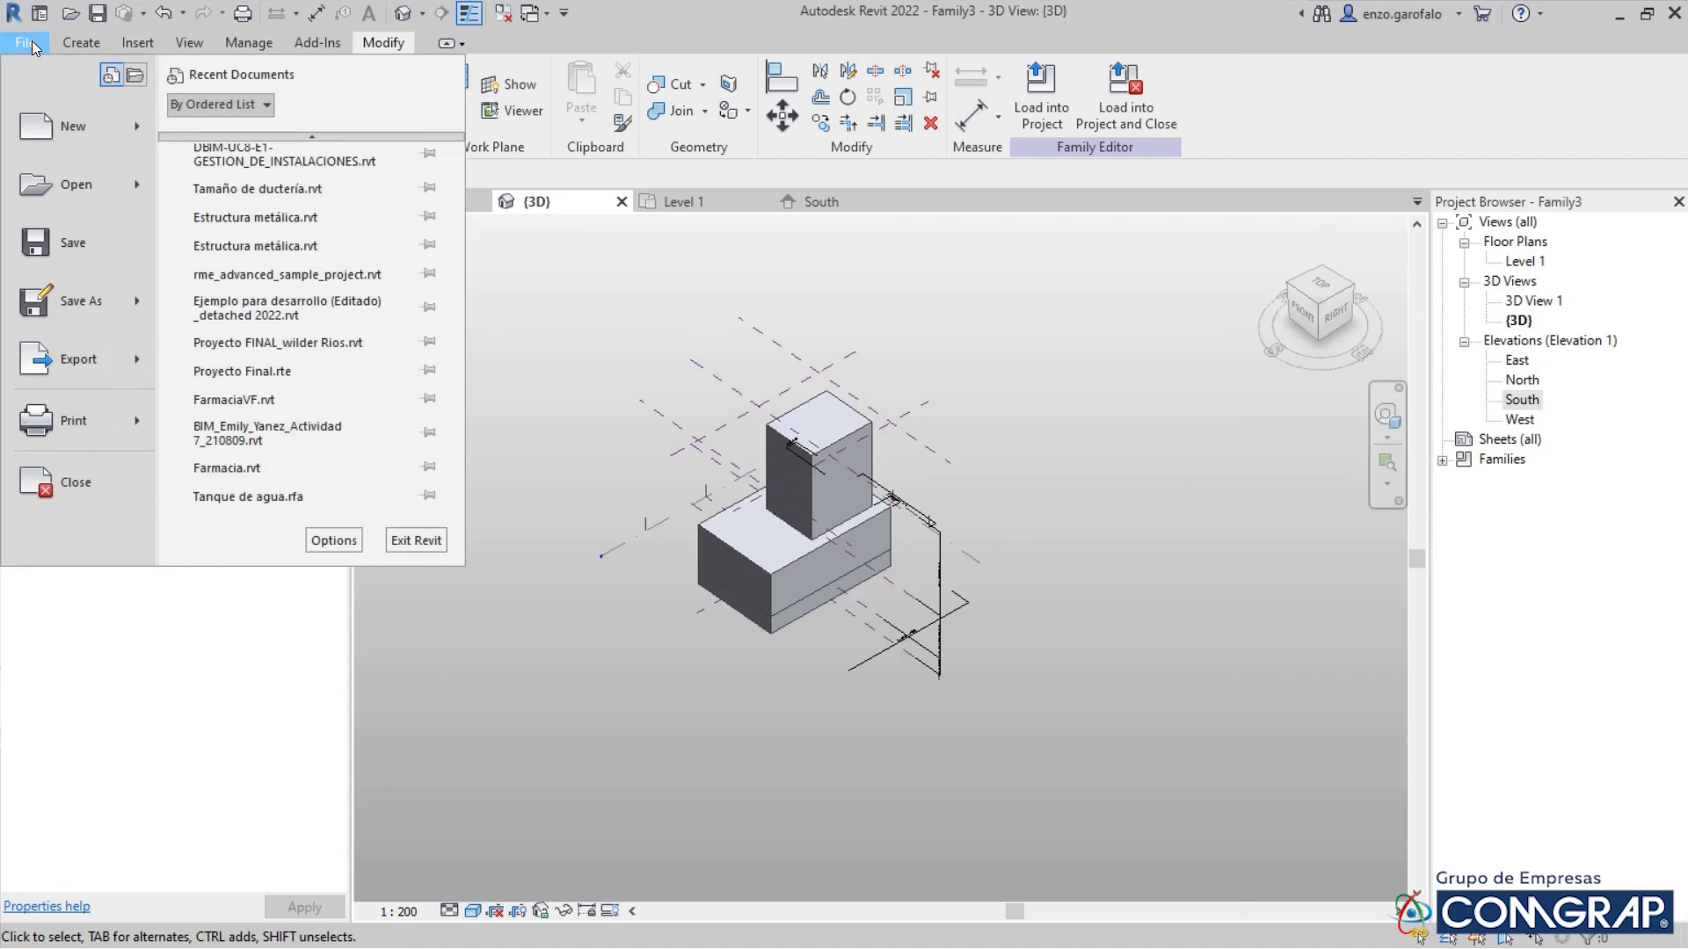
mouse_move(101, 297)
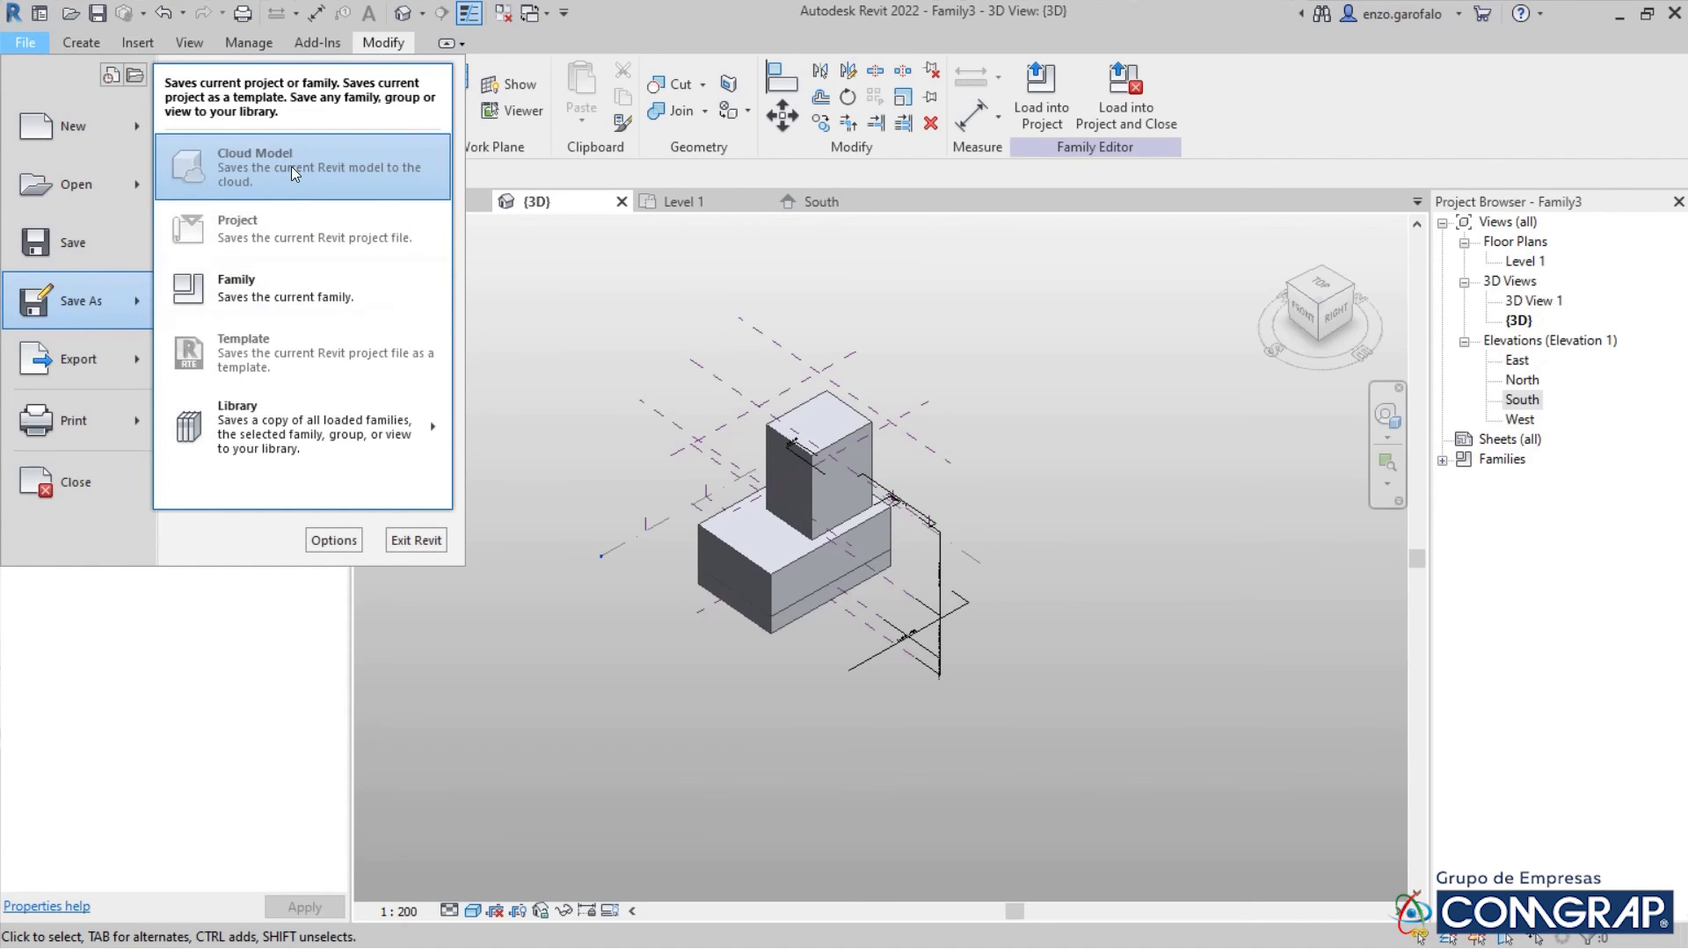
left_click(255, 299)
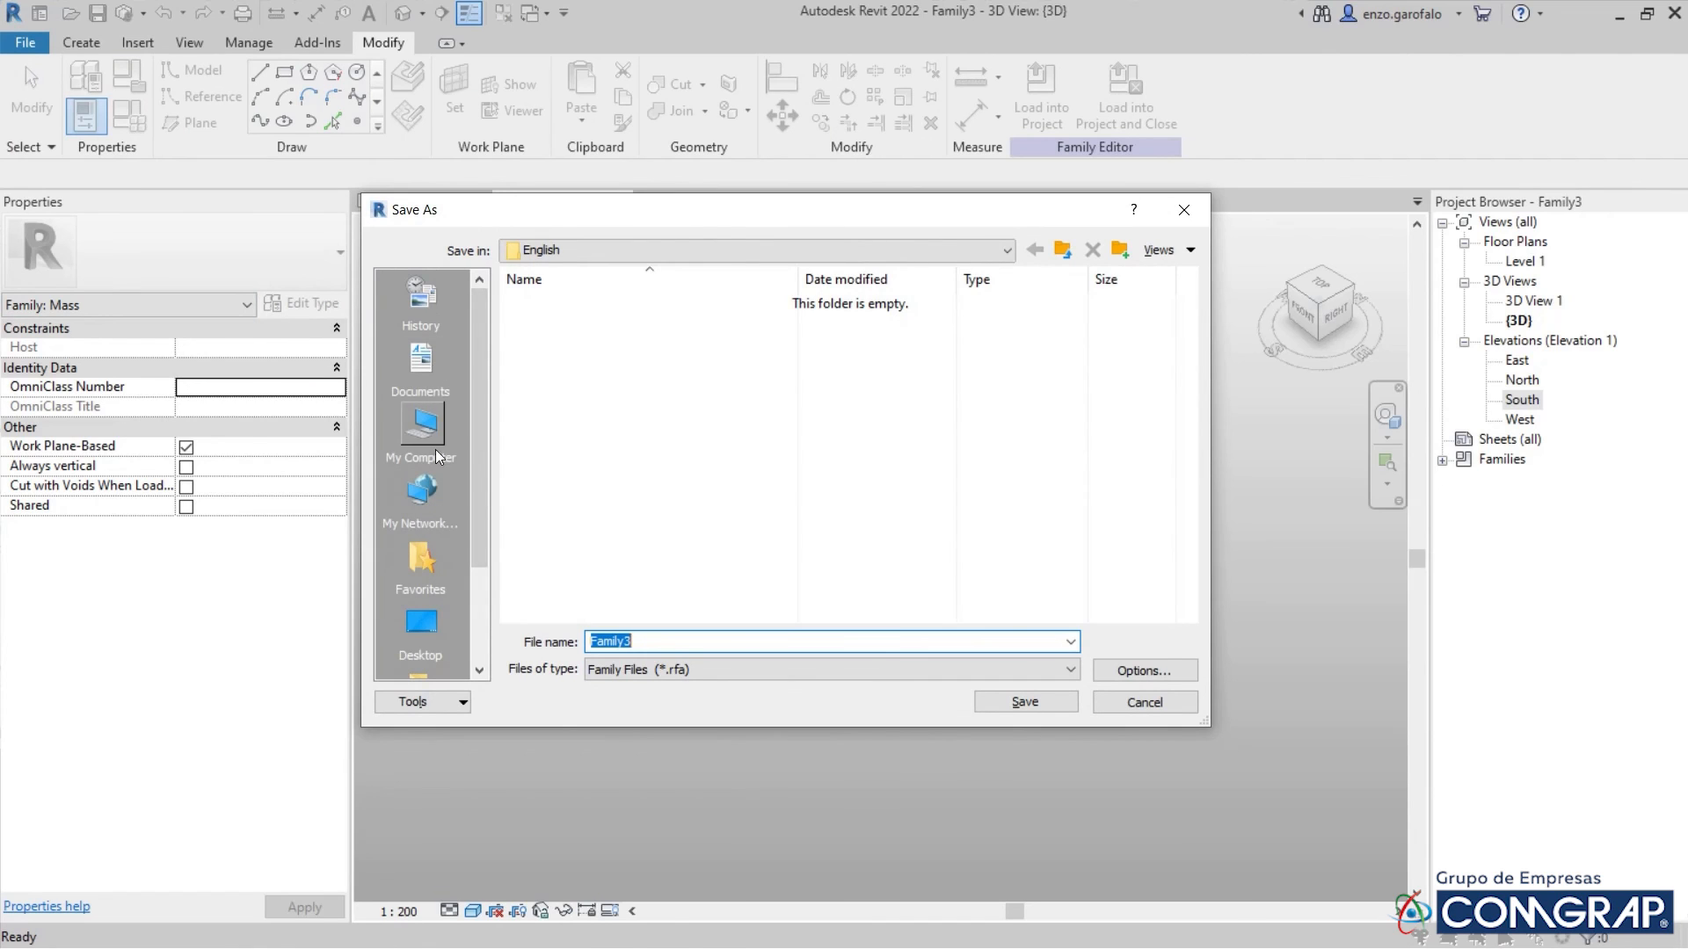
left_click(425, 625)
double_click(747, 648)
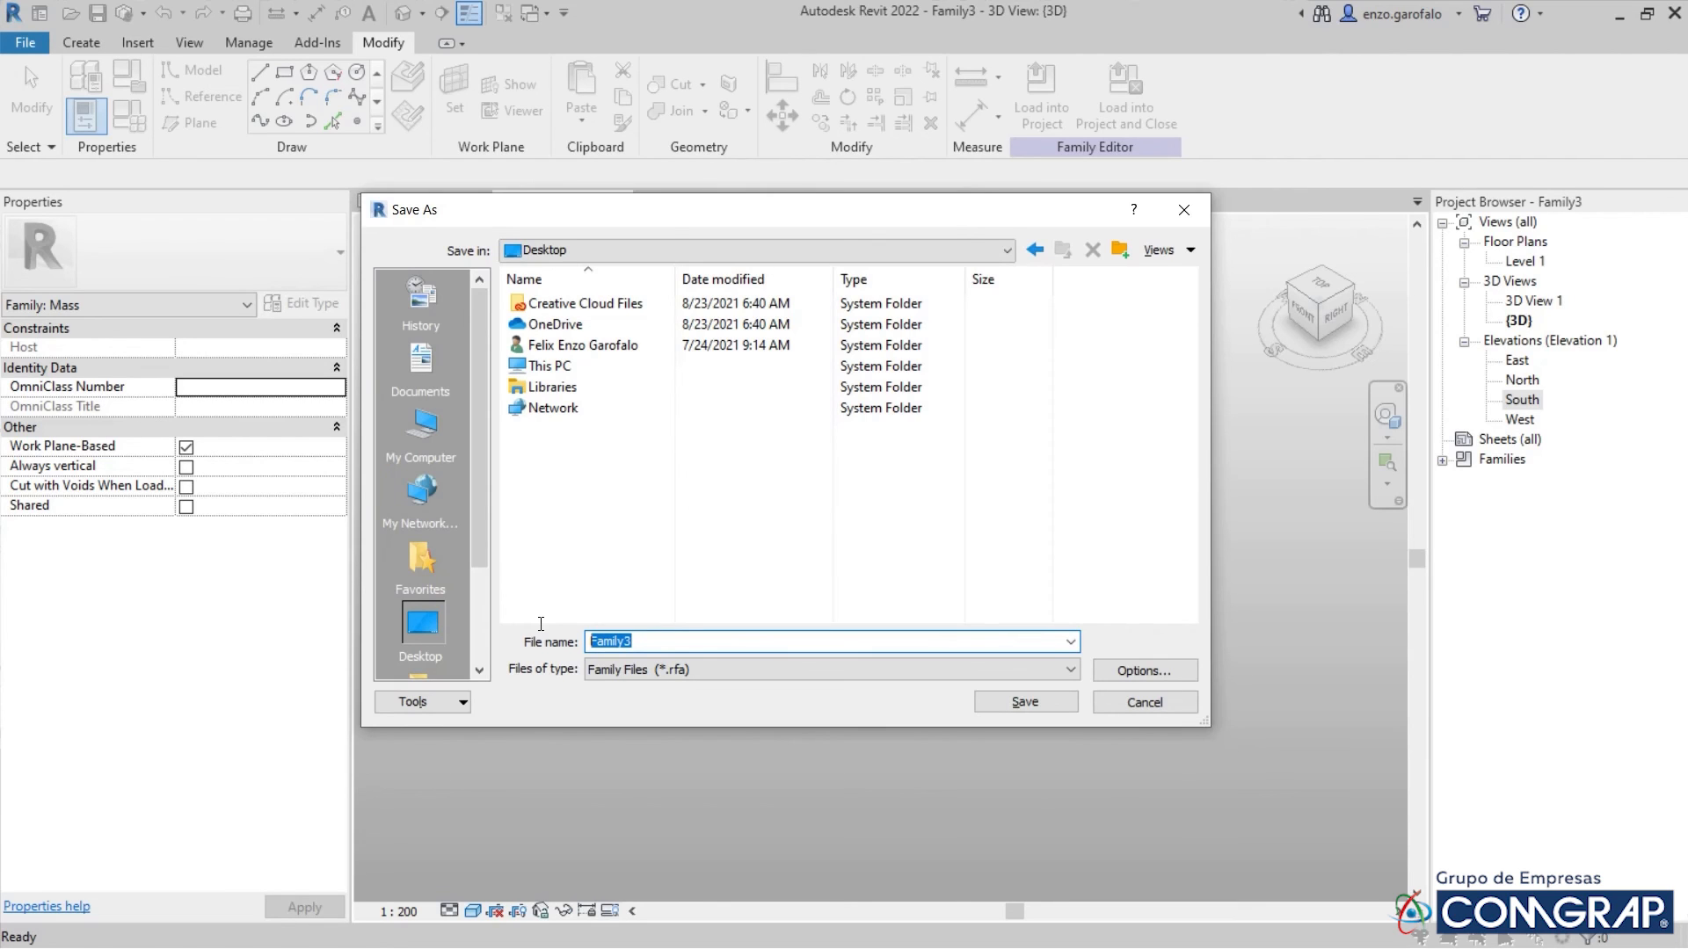
type("Propuesta de Edifico com")
key("BackSpace")
key("BackSpace")
key("BackSpace")
type("Comercial")
key("Return")
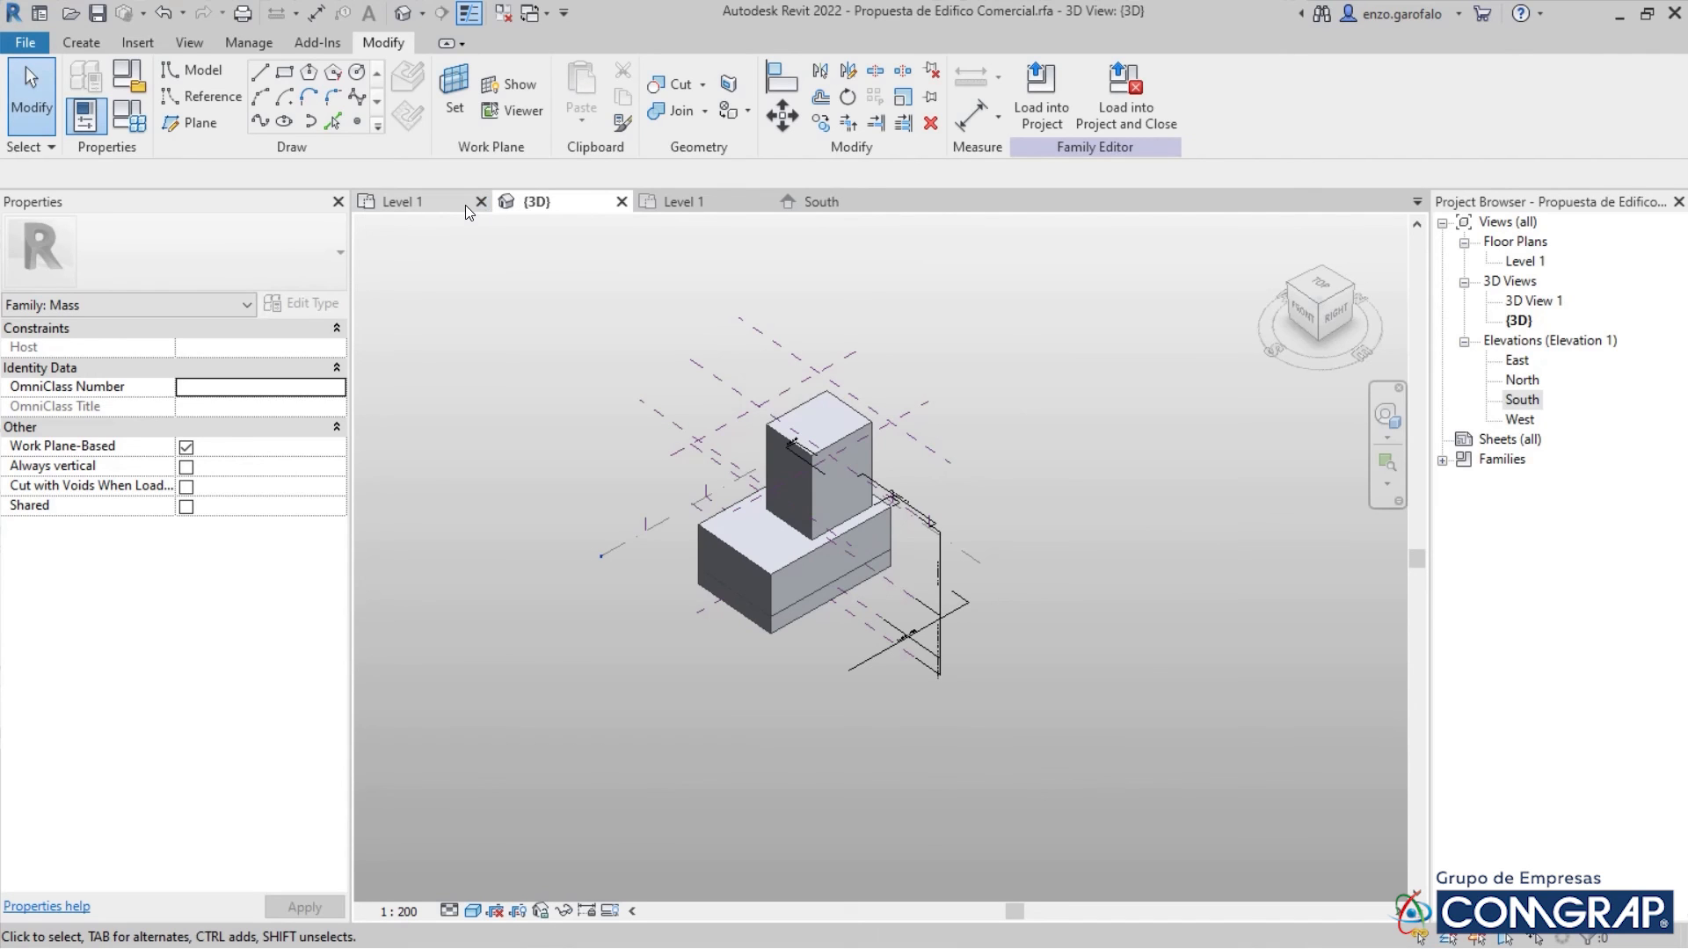
Close the family's Level 1 and South views and load the family into the project
middle_click(703, 204)
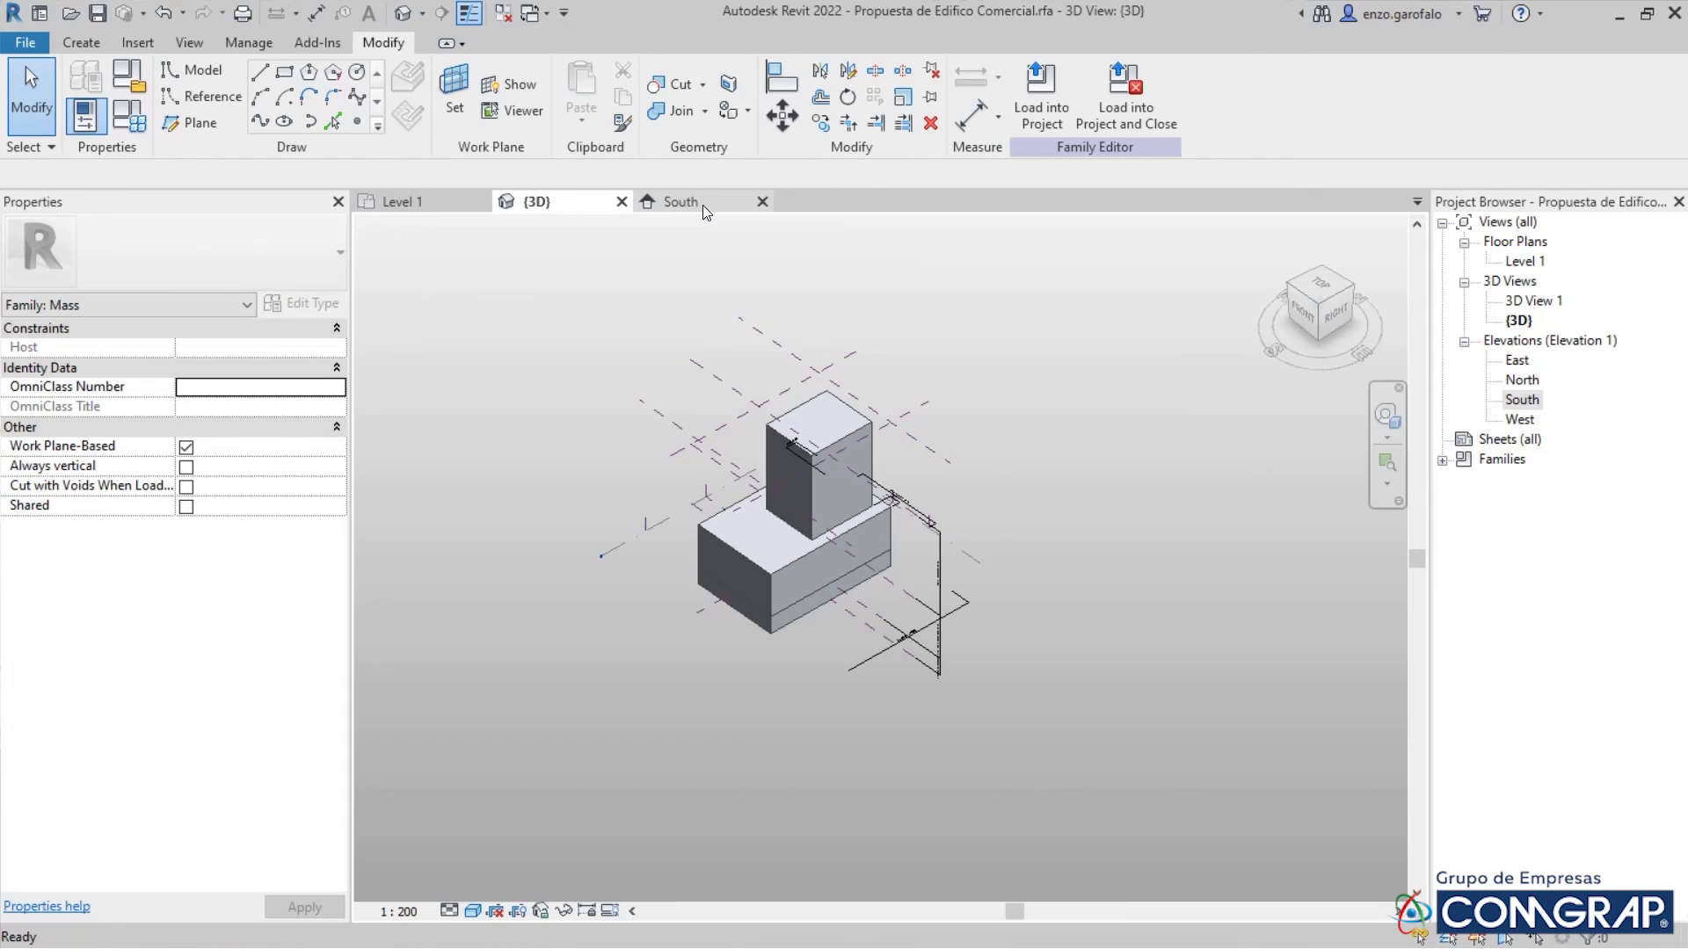
middle_click(703, 204)
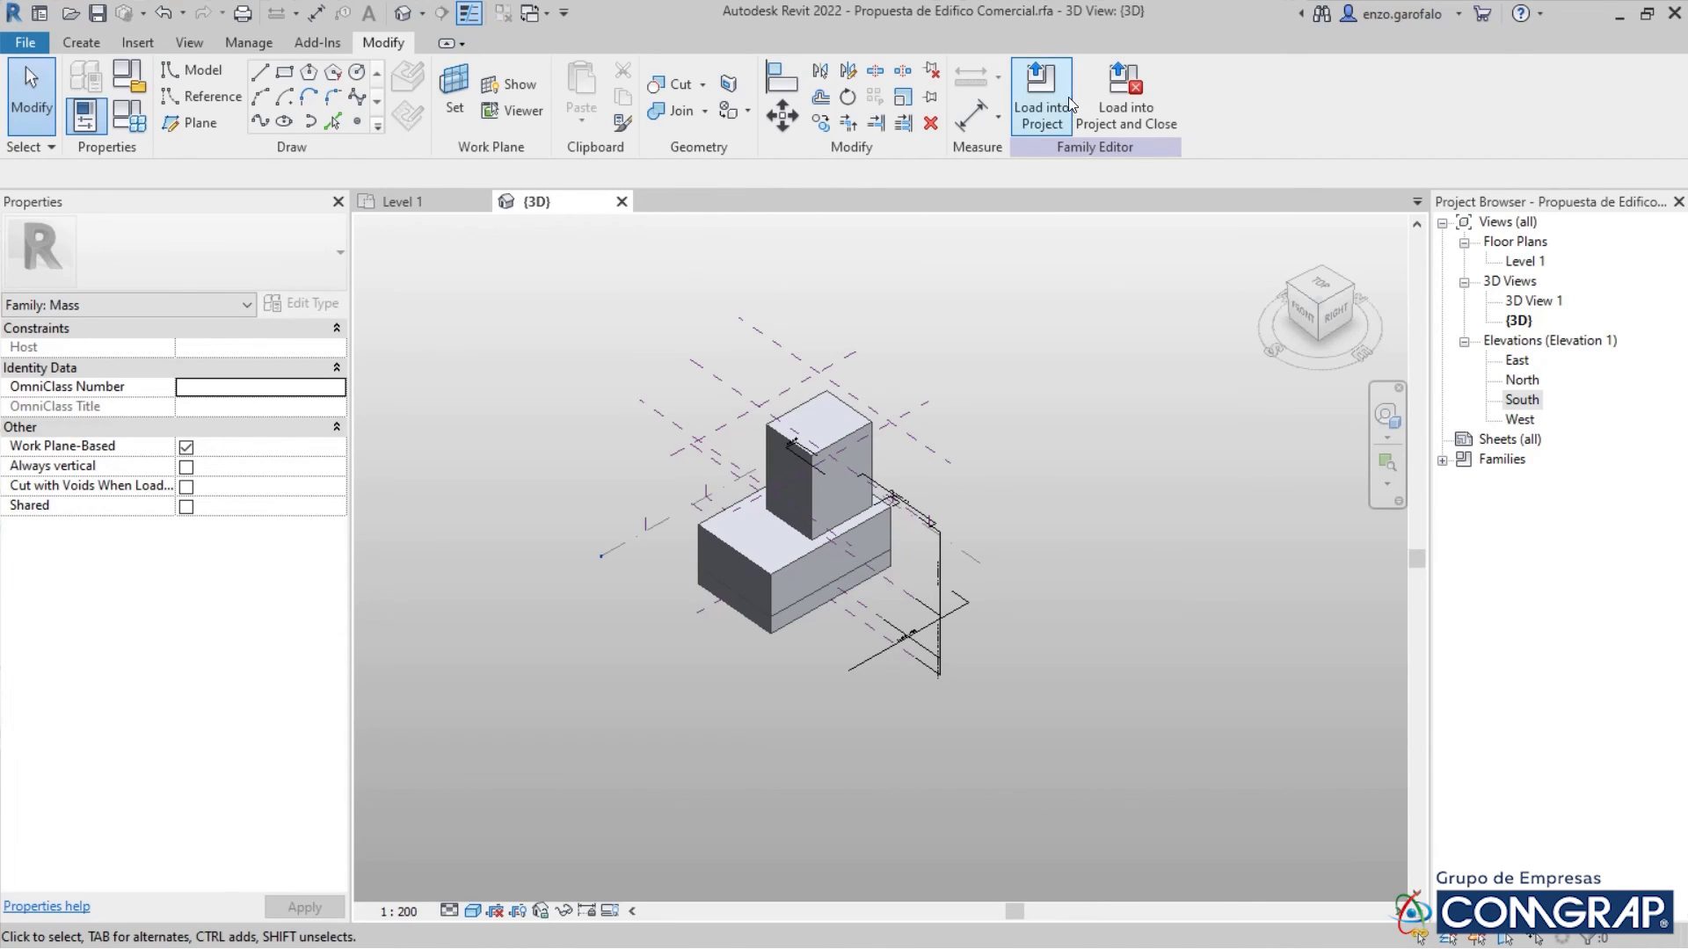
left_click(1039, 106)
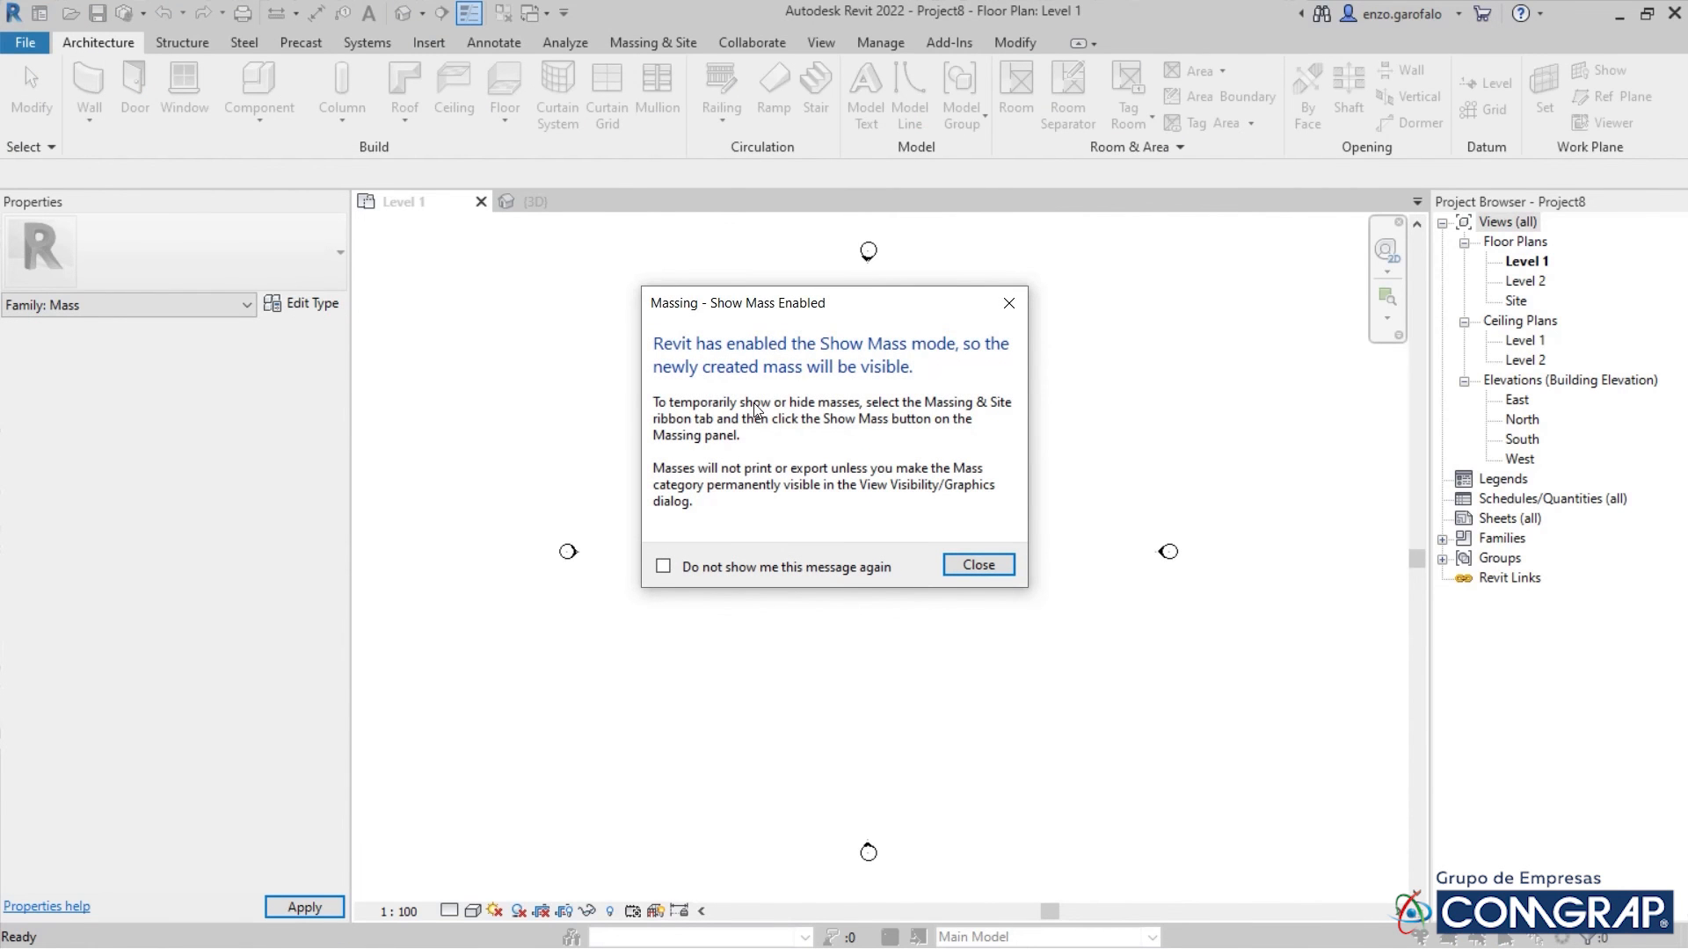
Dismiss the Show Mass notice and place one Opción A mass on Level 1 among the elevation markers
left_click(977, 565)
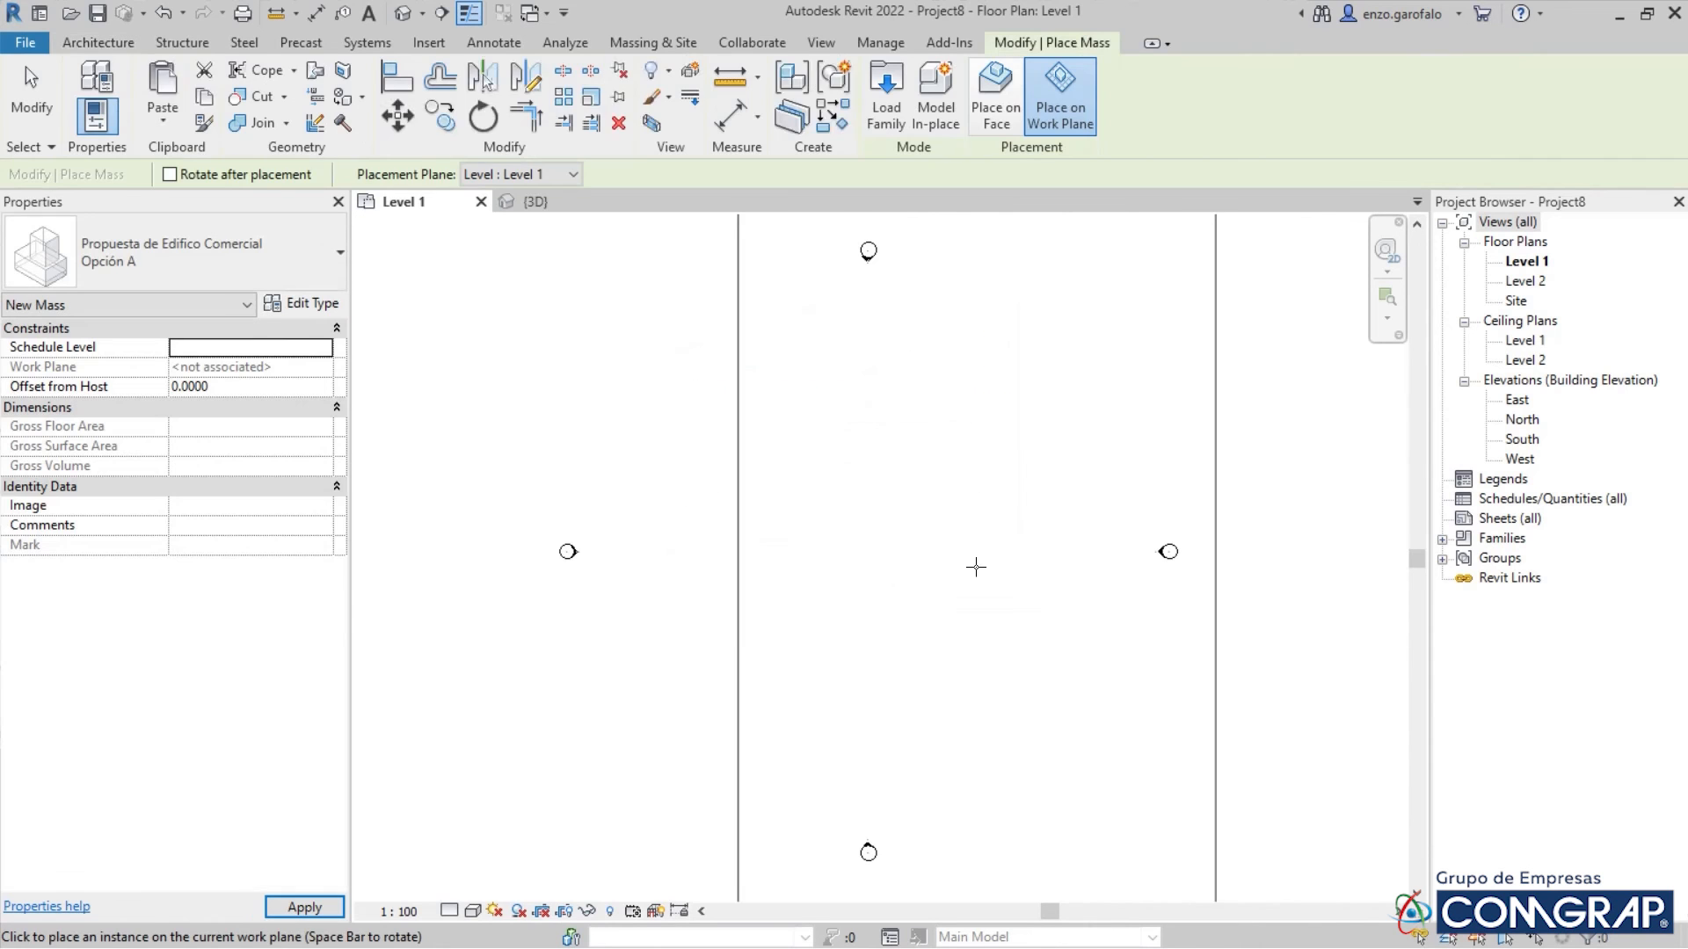
left_click(887, 544)
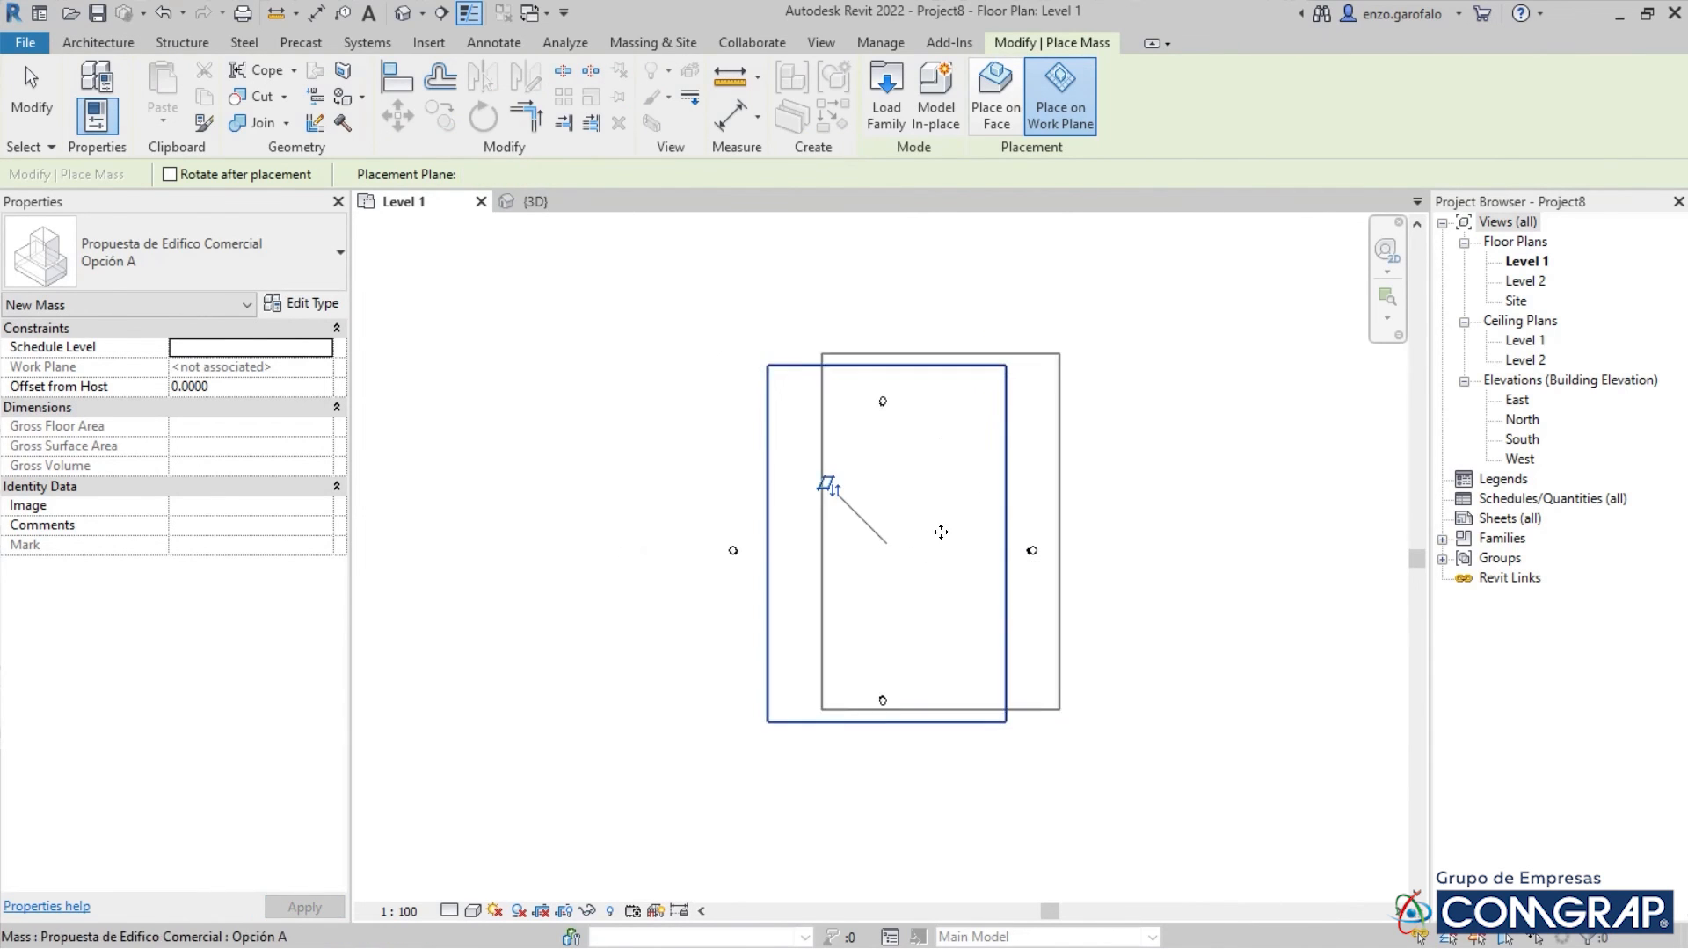
key("Escape")
Move the north and south elevation markers outside the outline of the placed mass
left_click_drag(957, 465, 958, 466)
left_click_drag(884, 406, 885, 330)
left_click_drag(904, 631, 937, 789)
left_click_drag(910, 716, 836, 549)
left_click(753, 635)
left_click_drag(754, 641, 990, 721)
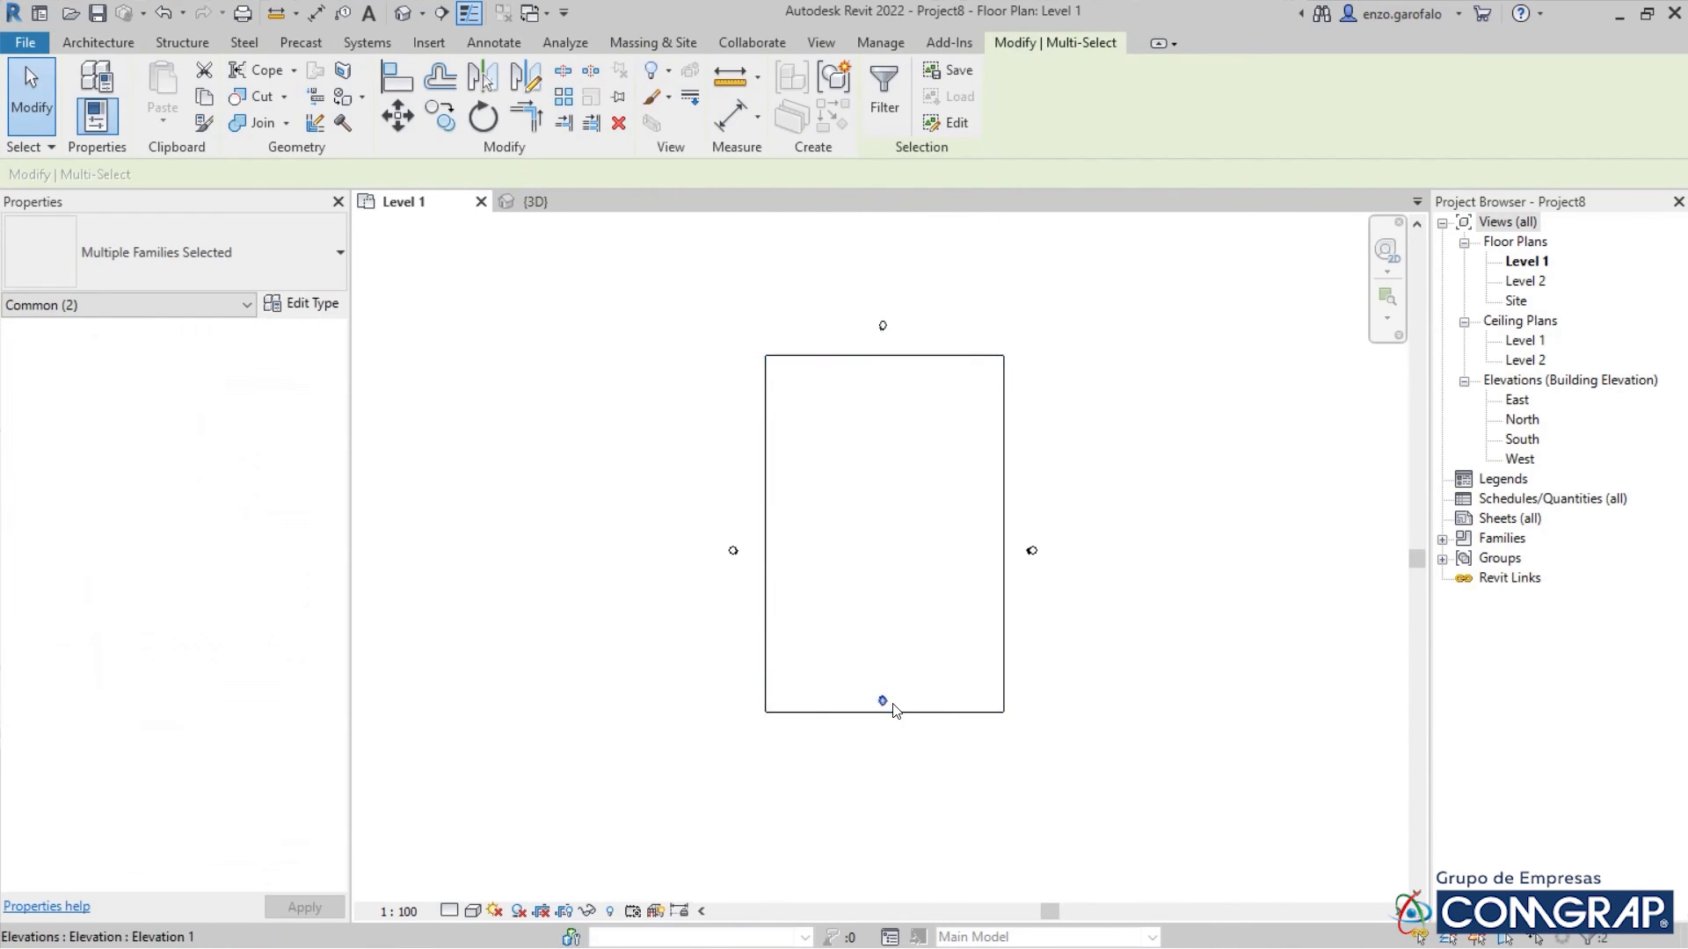
left_click_drag(886, 701, 908, 735)
left_click(1080, 520)
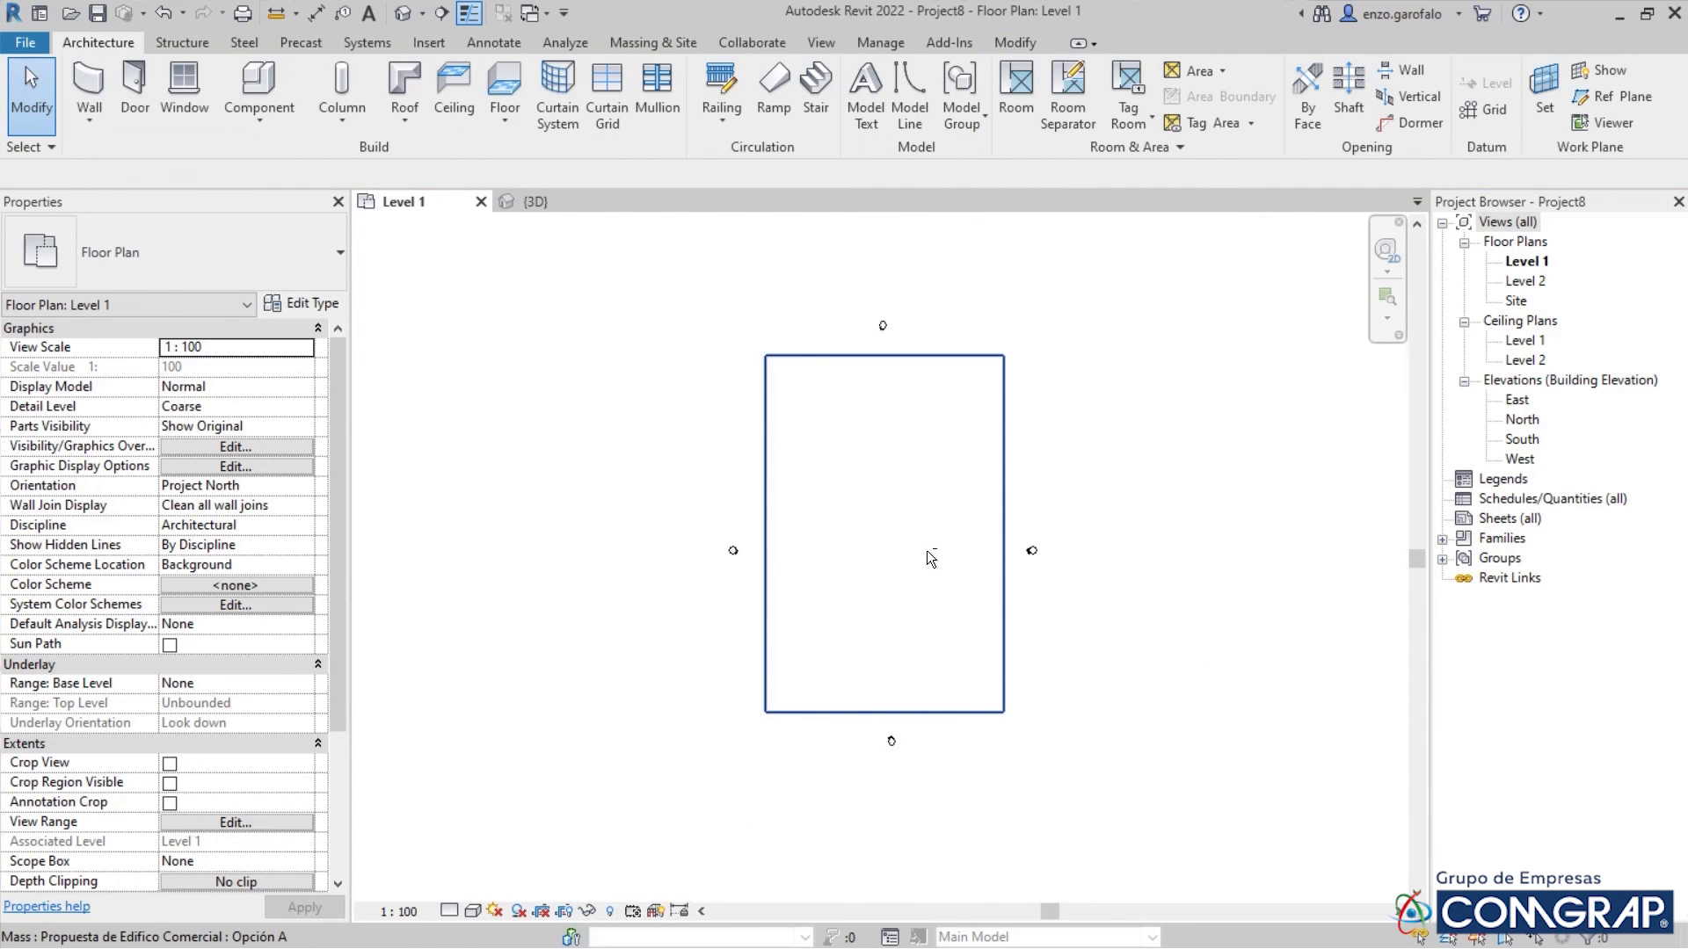
Open the project's default 3D view to look at the placed mass
left_click(402, 13)
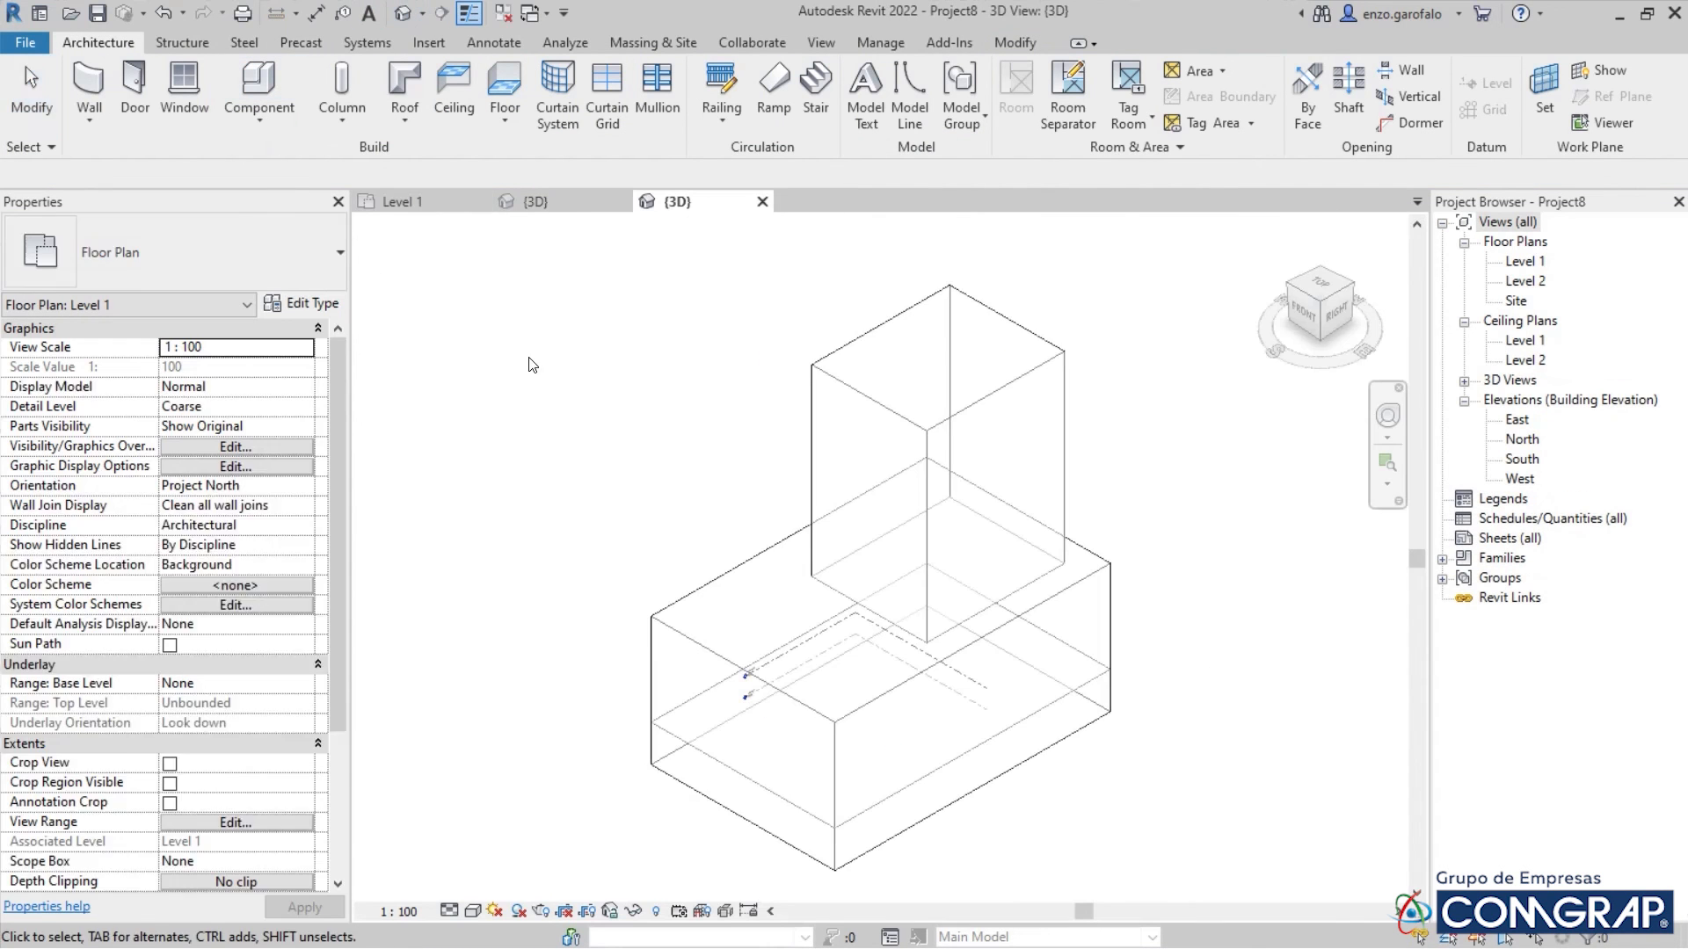
middle_click_drag(823, 498, 878, 464, "shift")
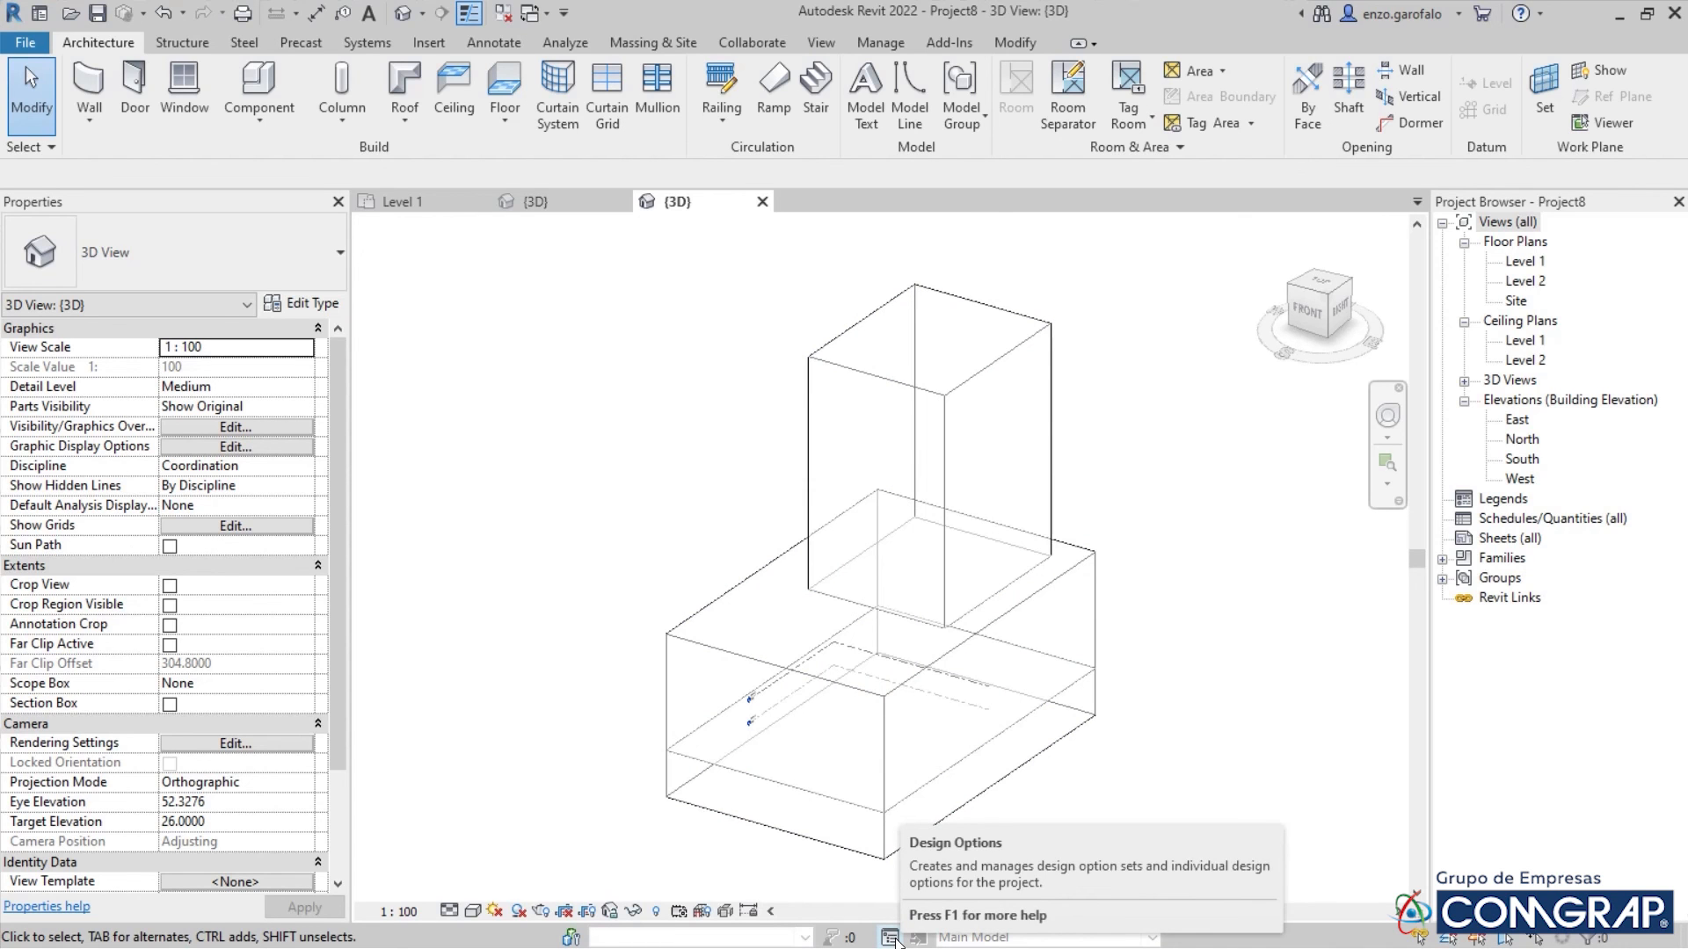
Open the project's design options and create a new option set
left_click(868, 48)
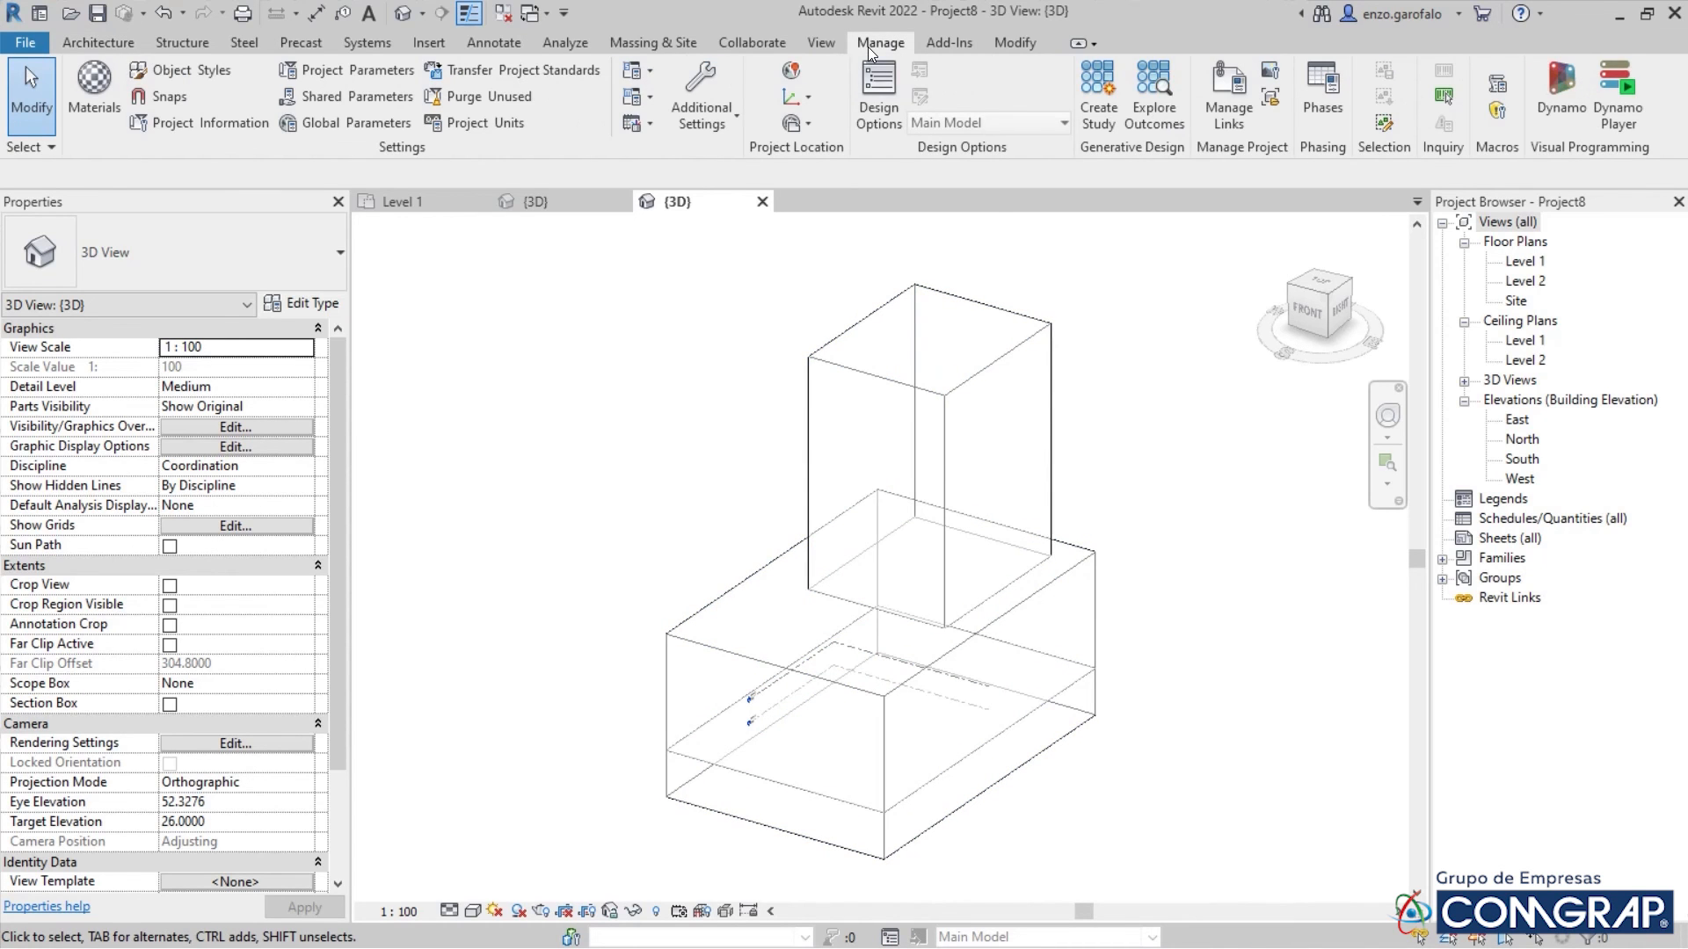
left_click(740, 46)
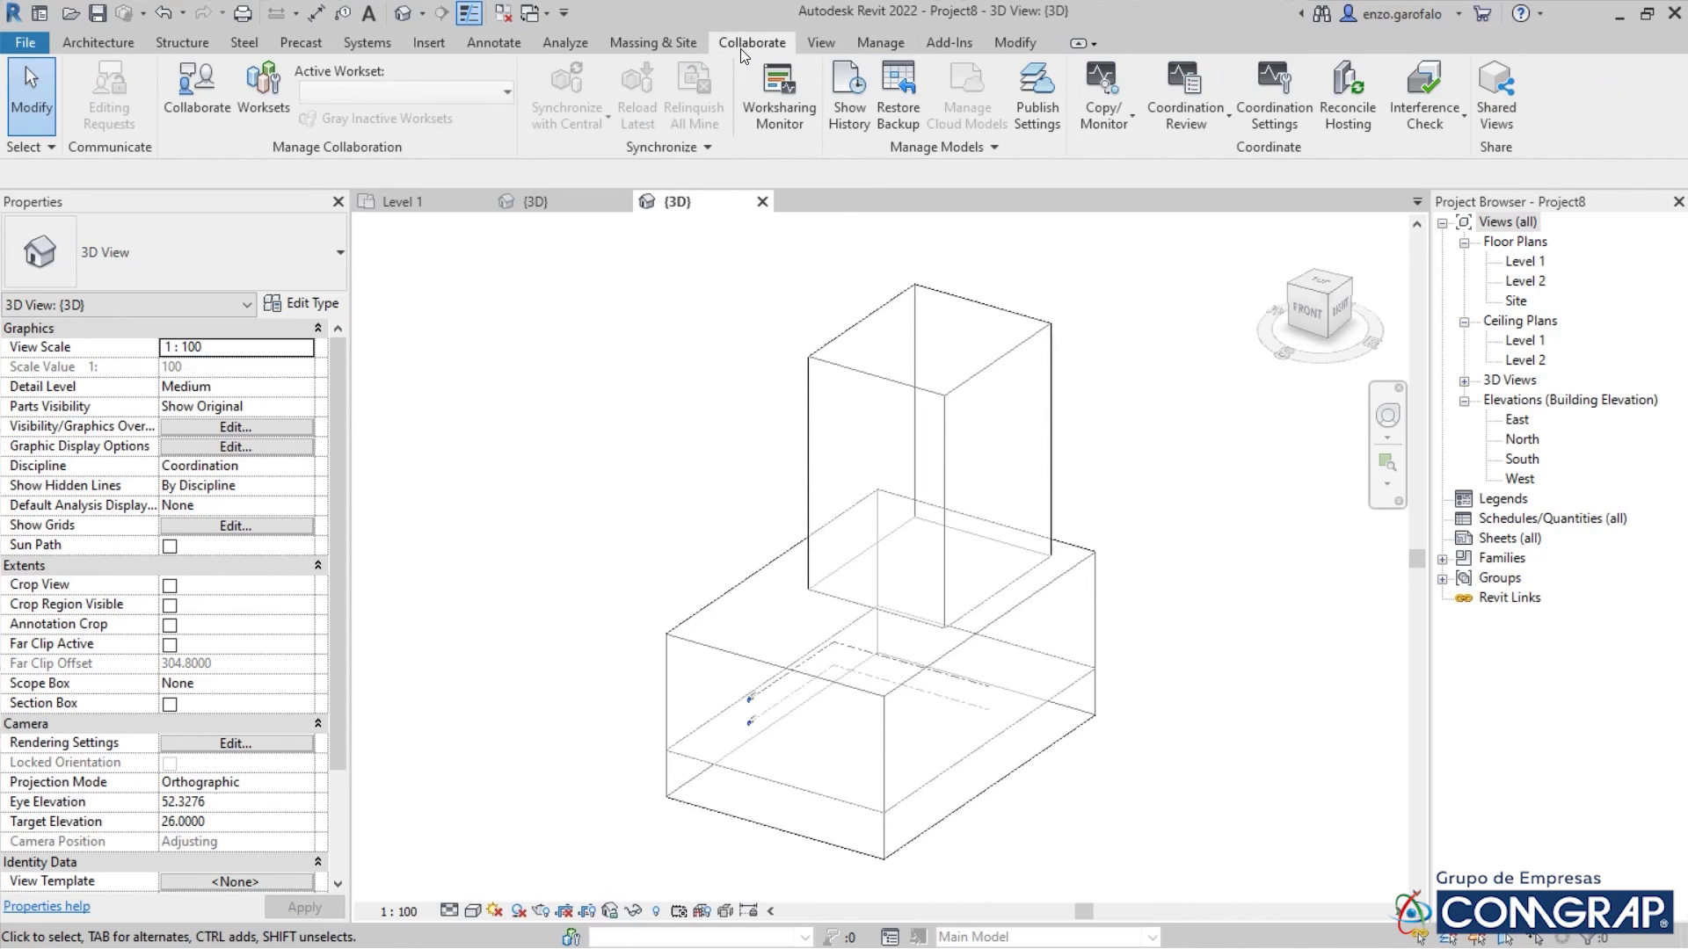
left_click(876, 44)
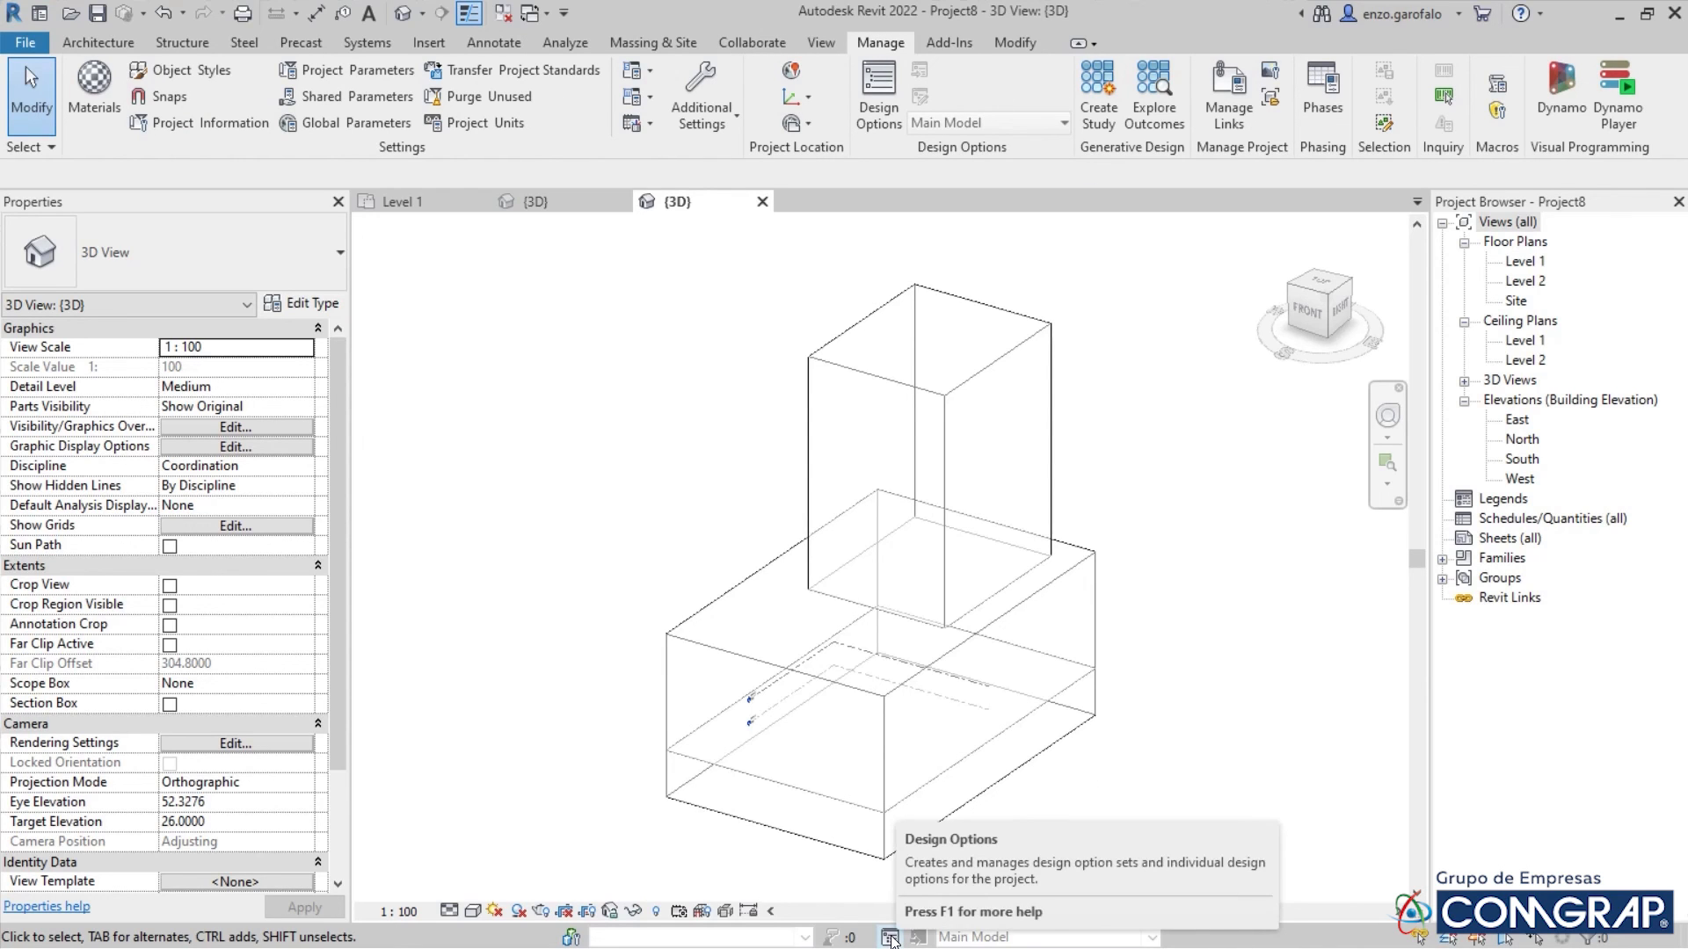
left_click(890, 938)
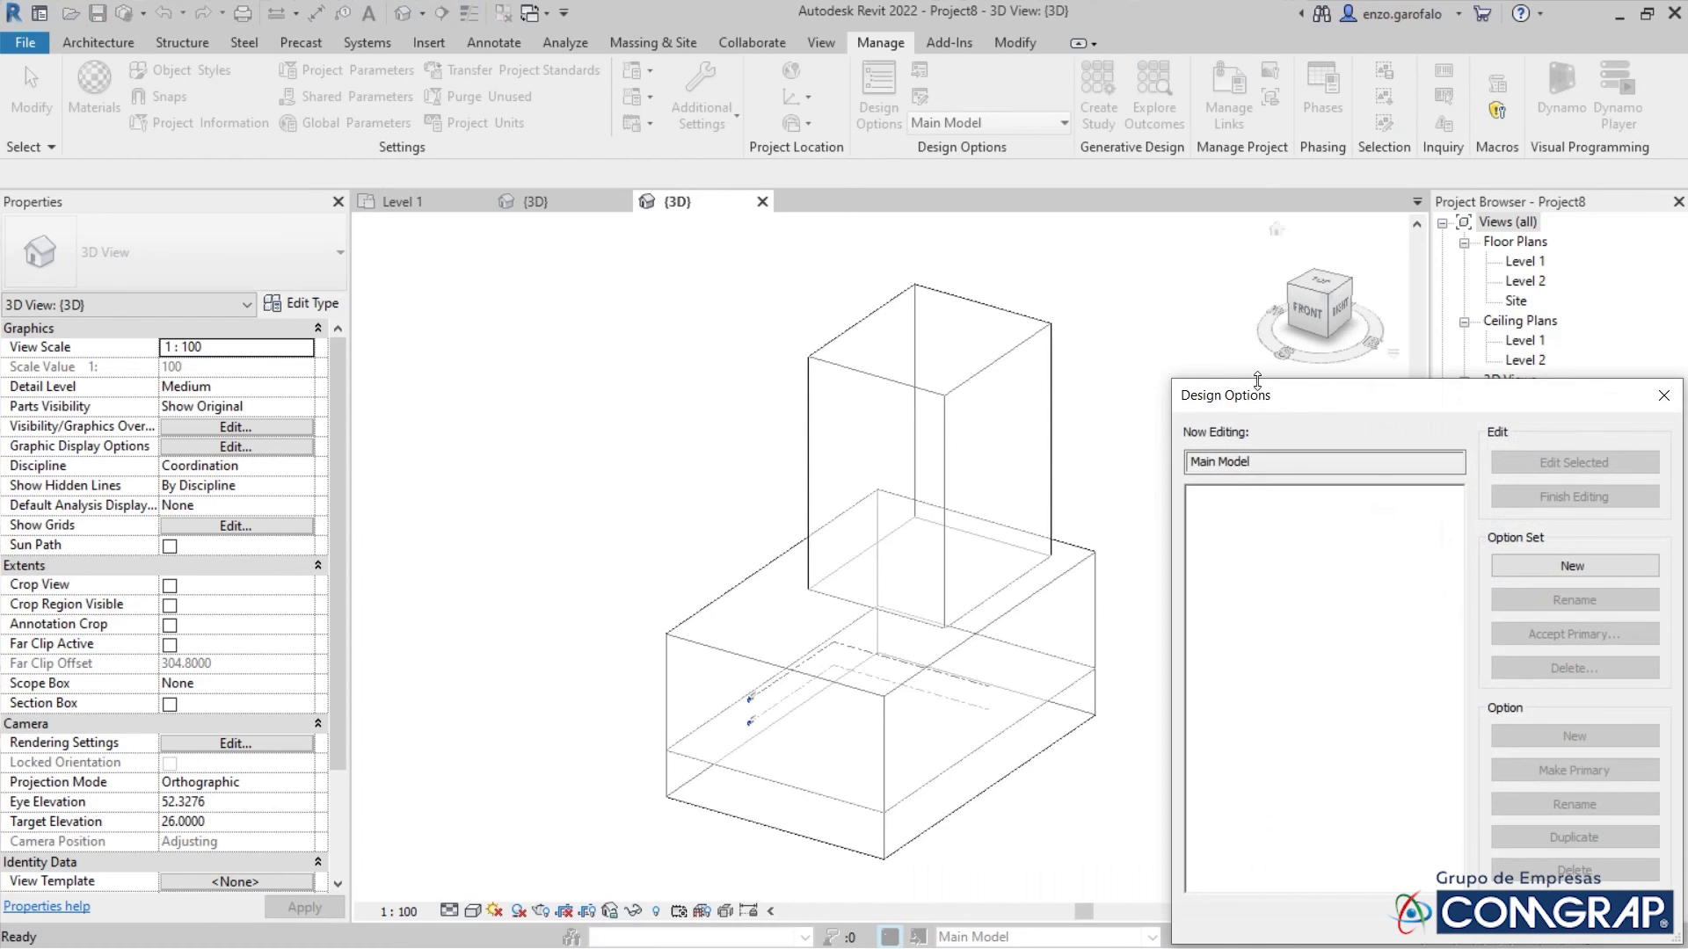
left_click_drag(1236, 392, 549, 175)
left_click(854, 348)
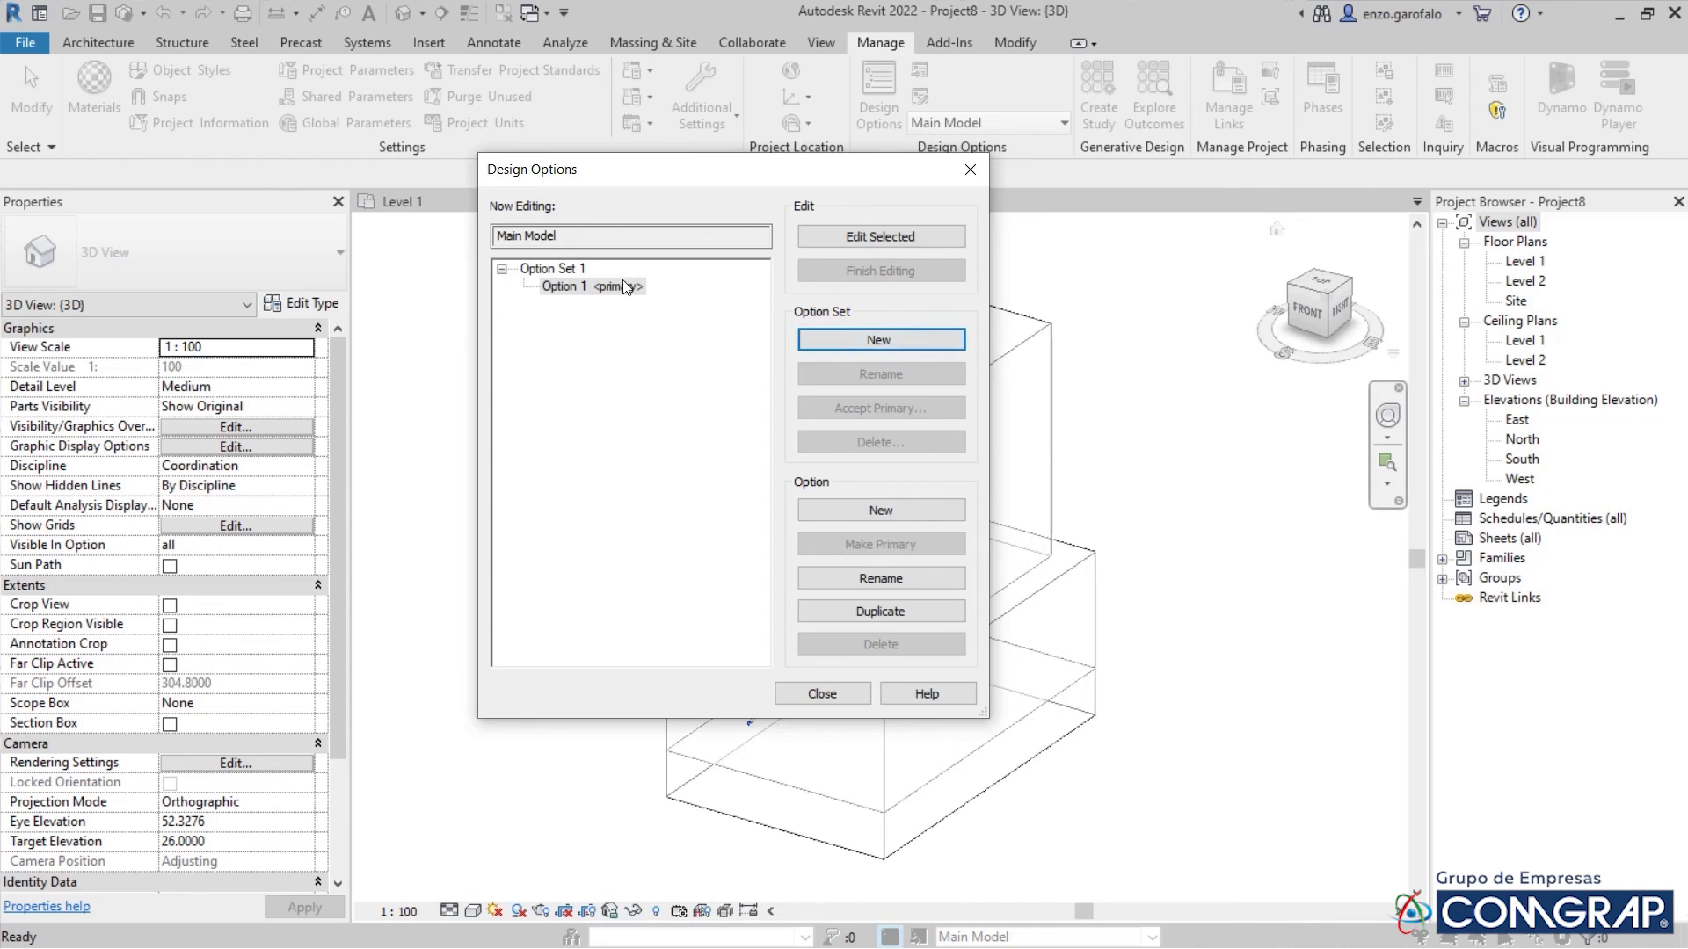
Rename the new option set as Opciones de diseño
left_click(563, 270)
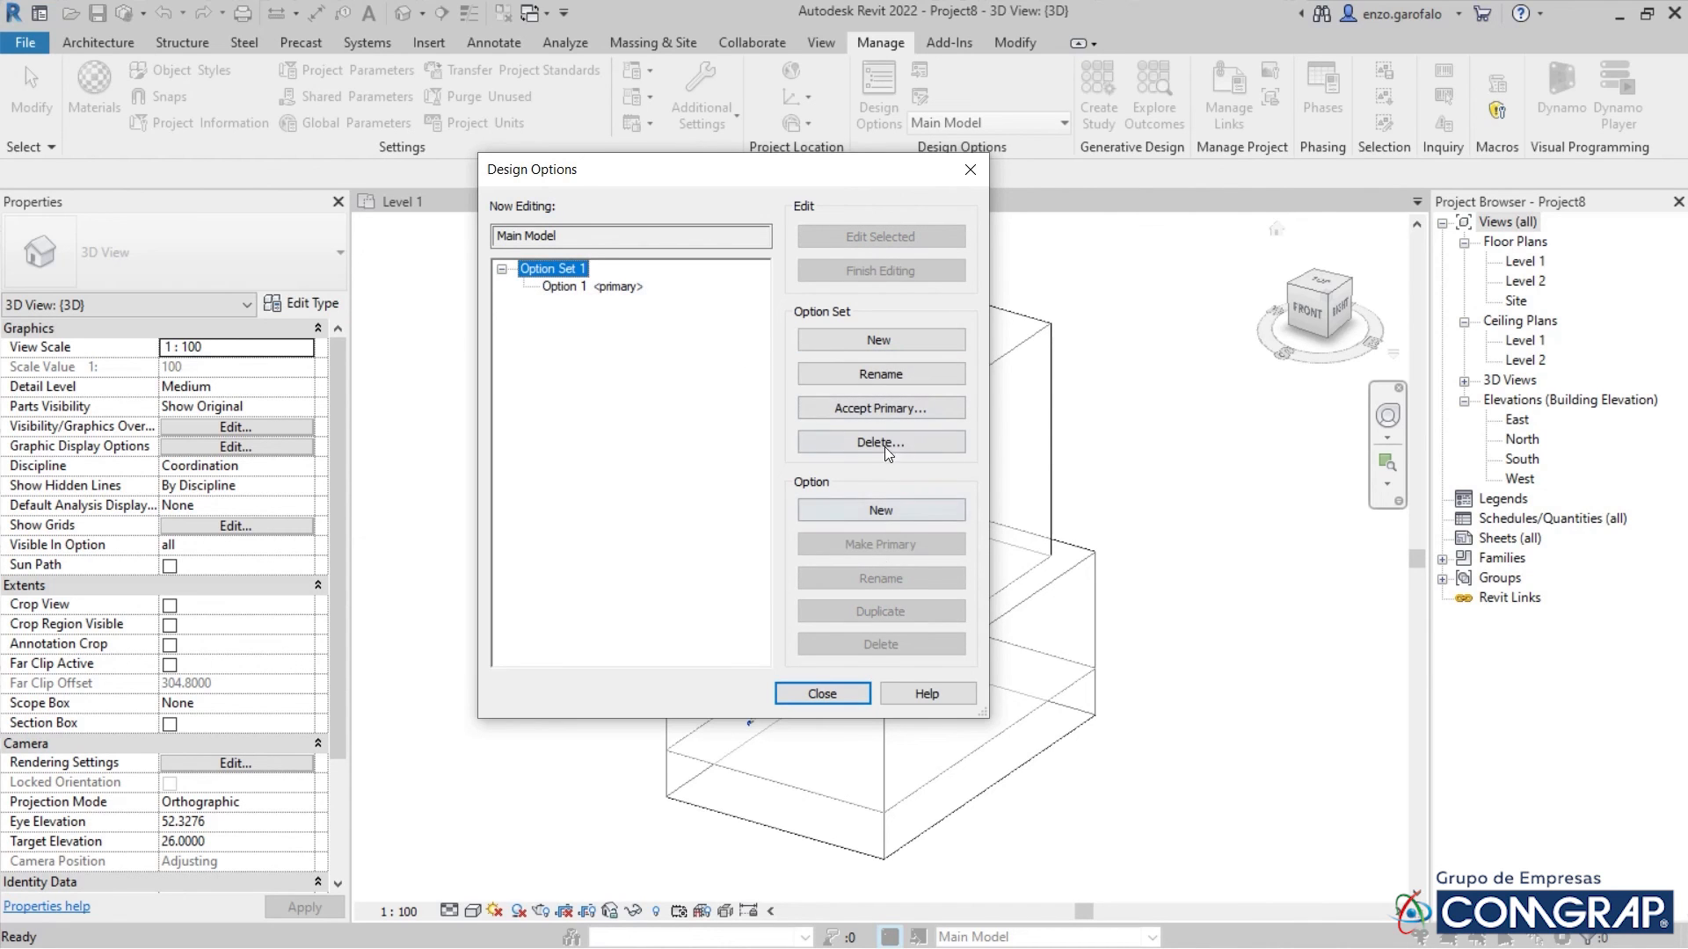
left_click(894, 371)
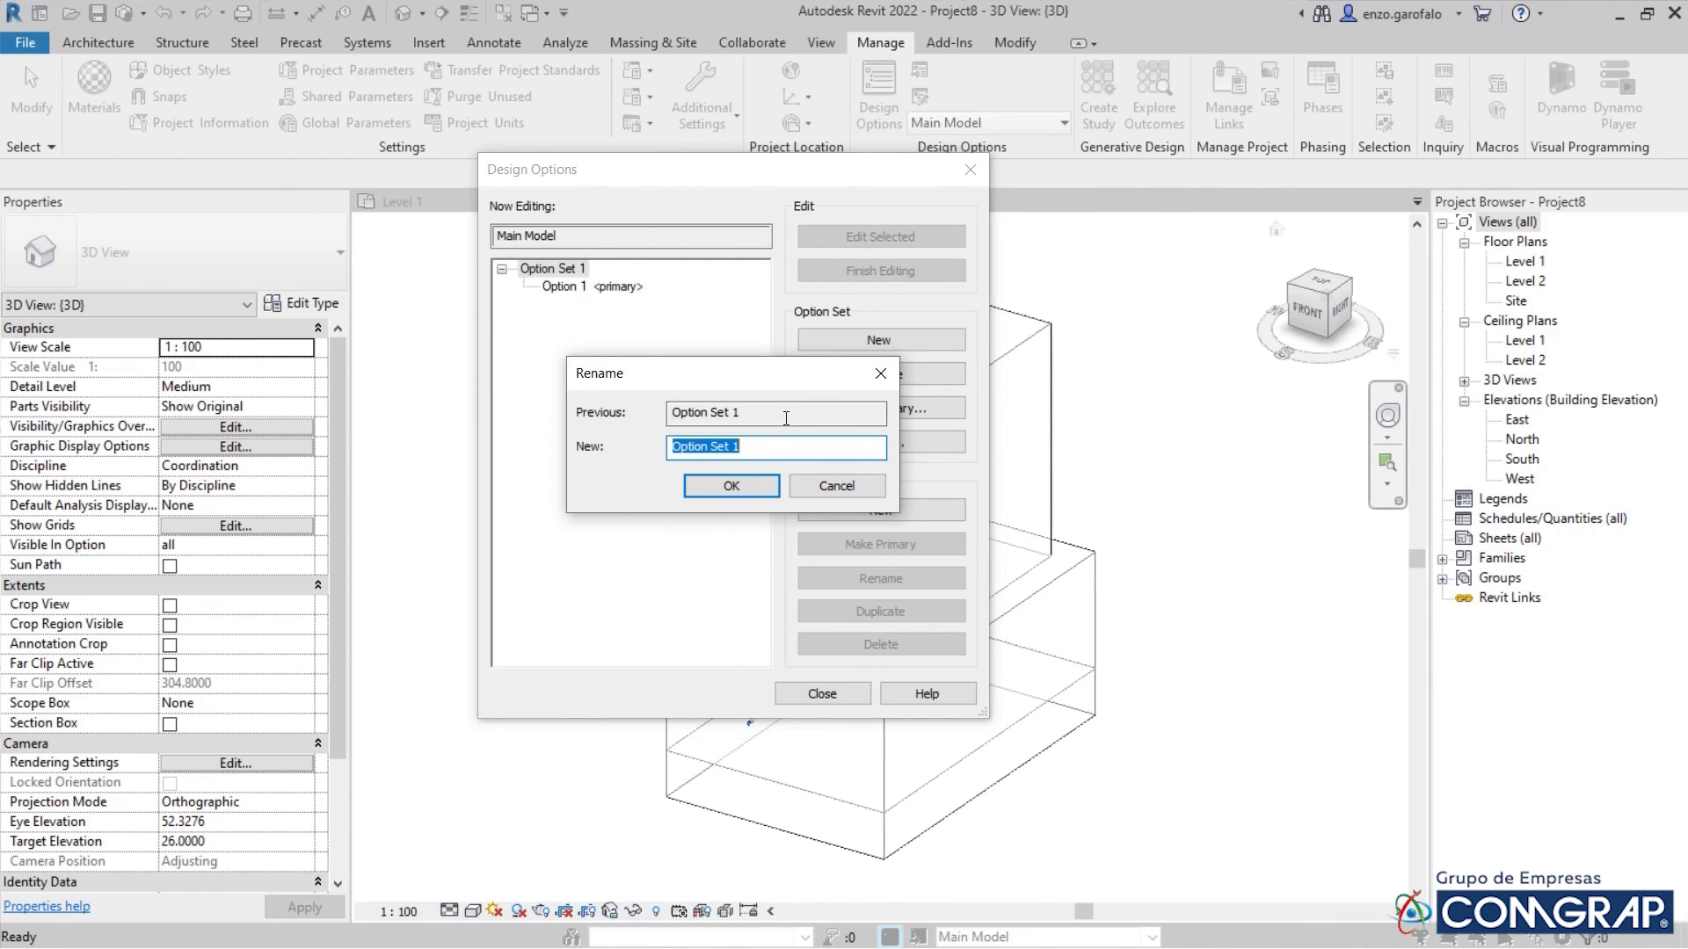
type("Opciones de diseño")
left_click(721, 487)
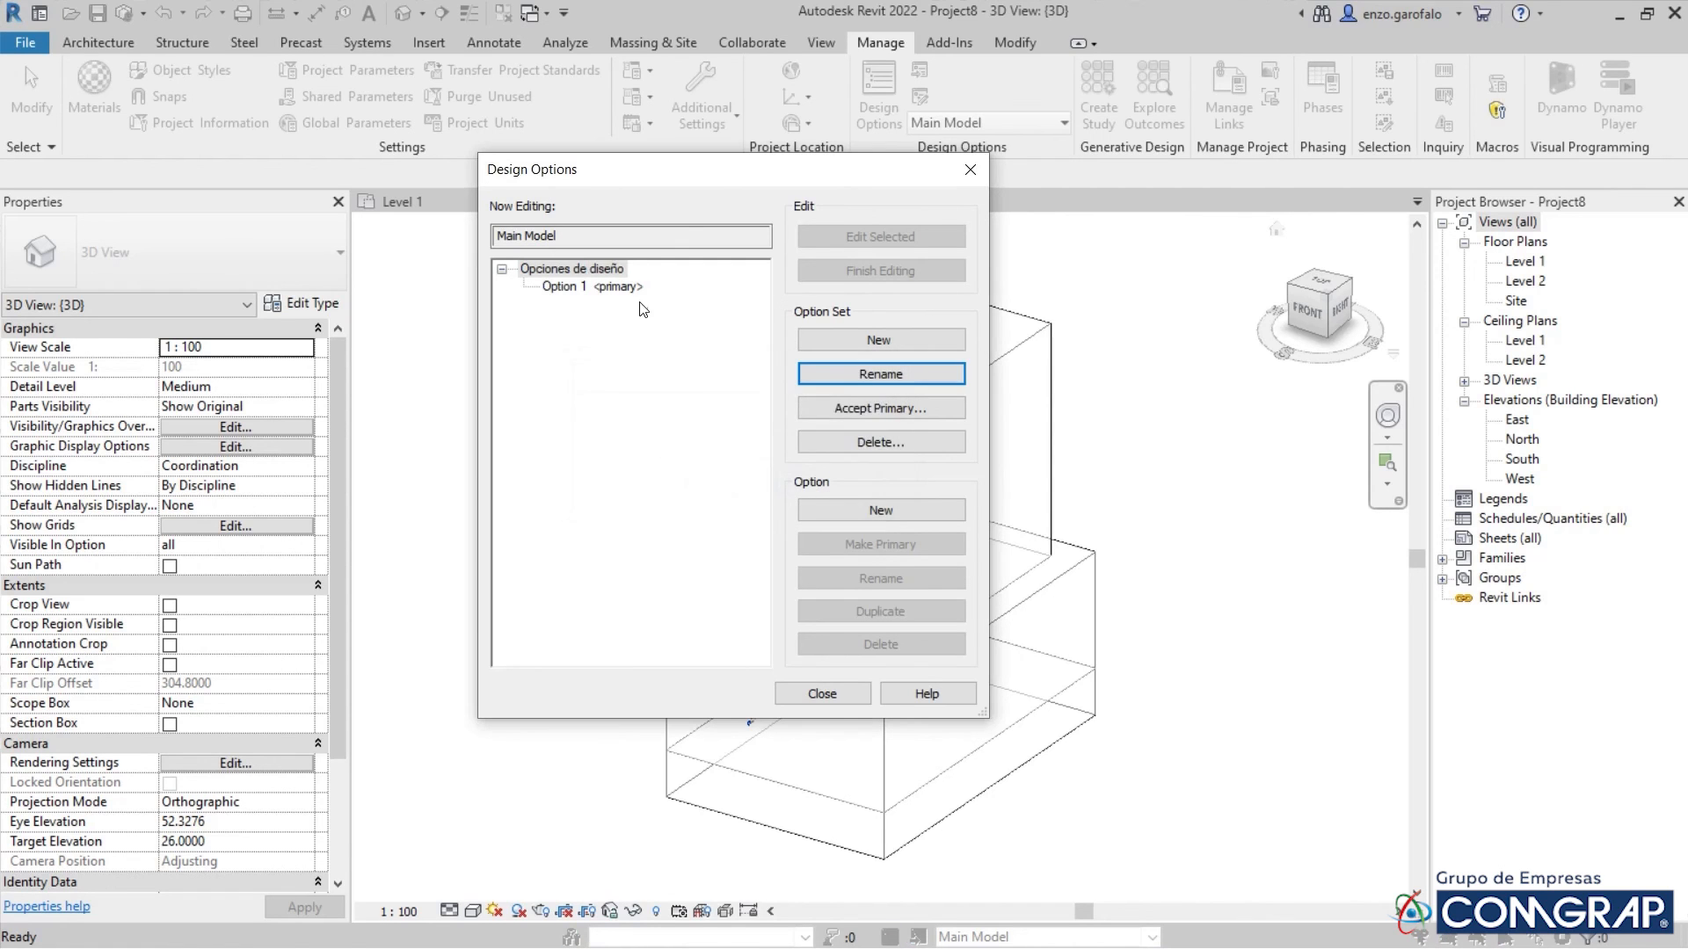
Rename the primary option in the Opciones de diseño set as Opción A
left_click(629, 288)
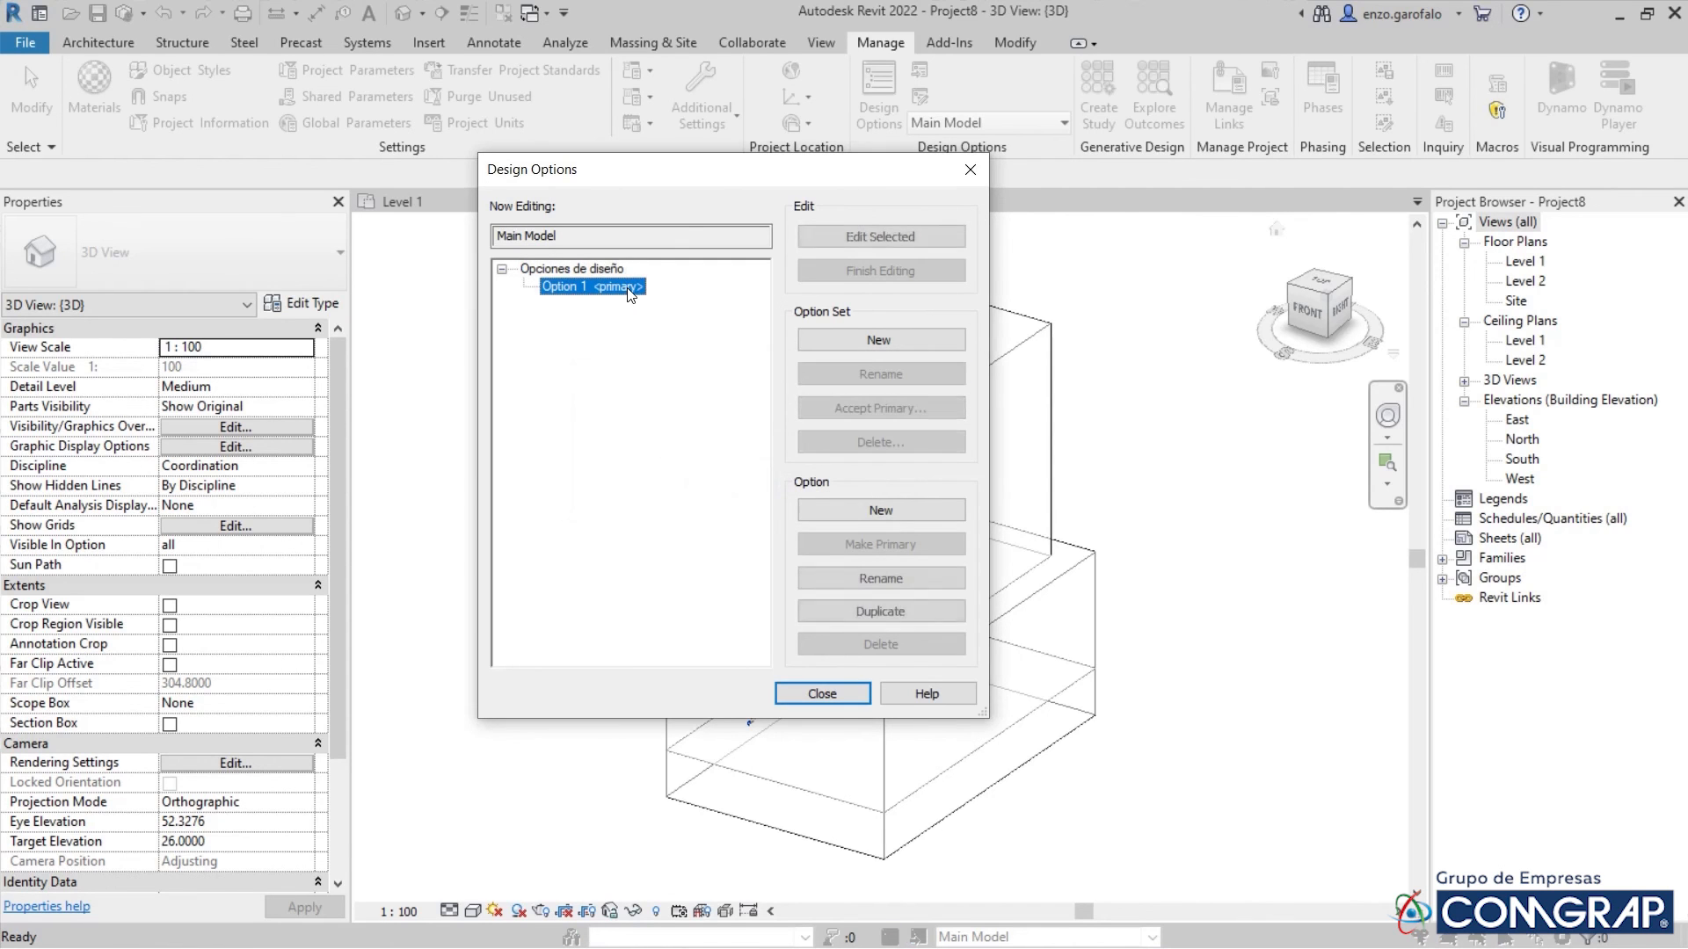
left_click(868, 578)
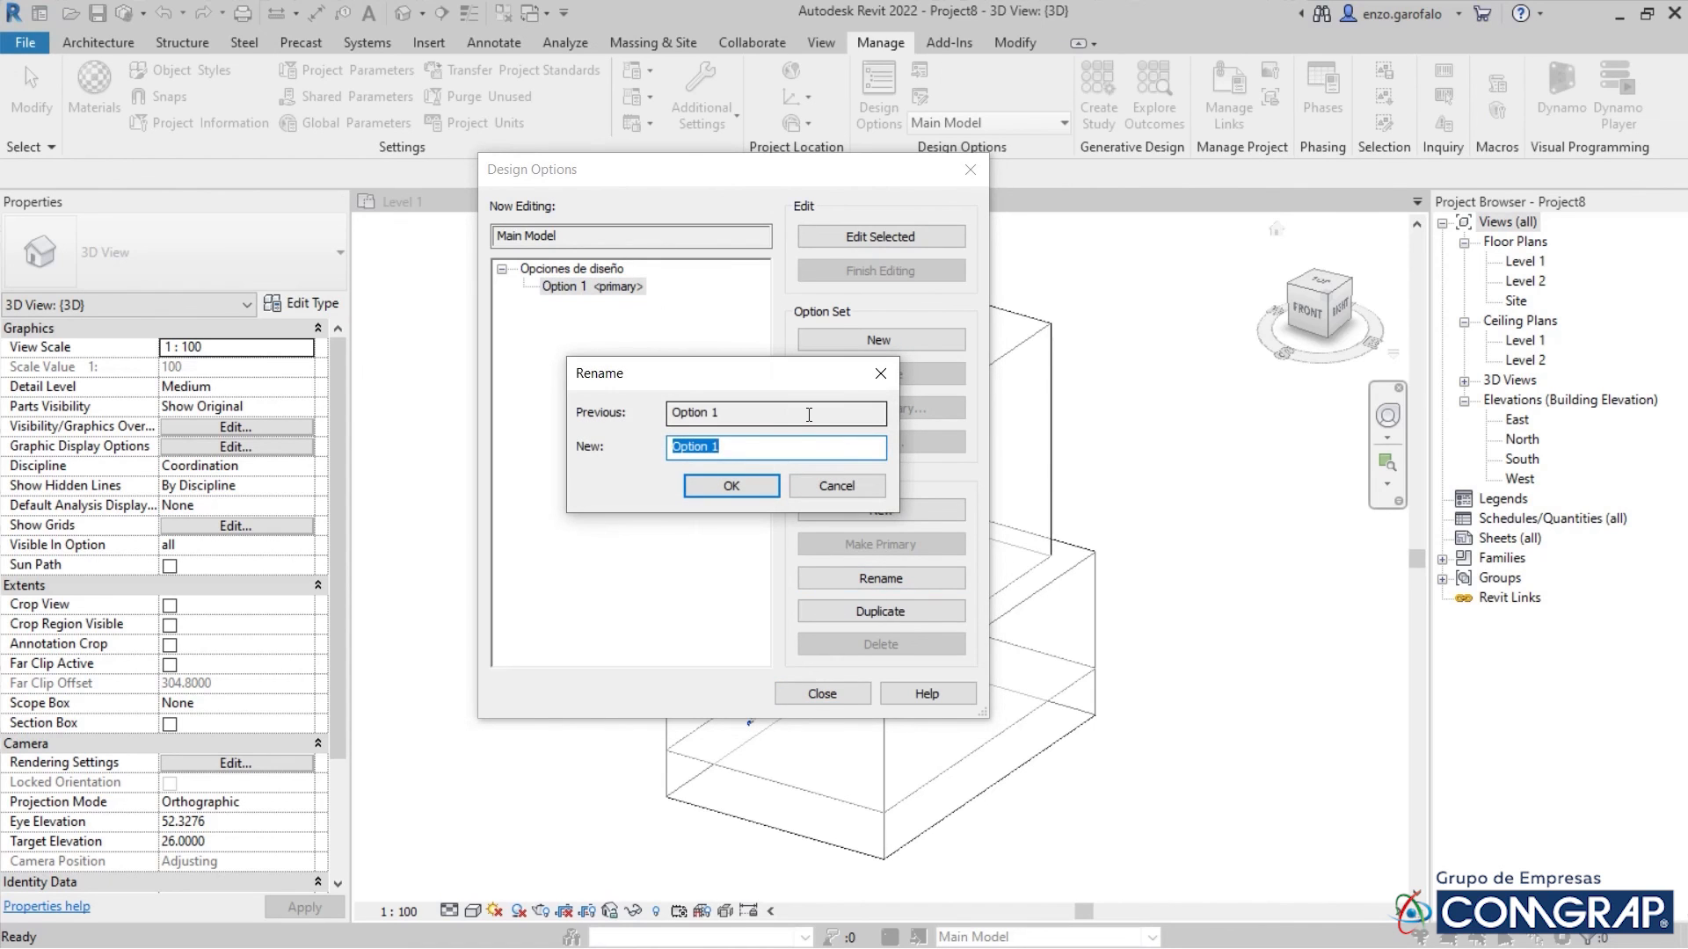
type("Op")
left_click(731, 486)
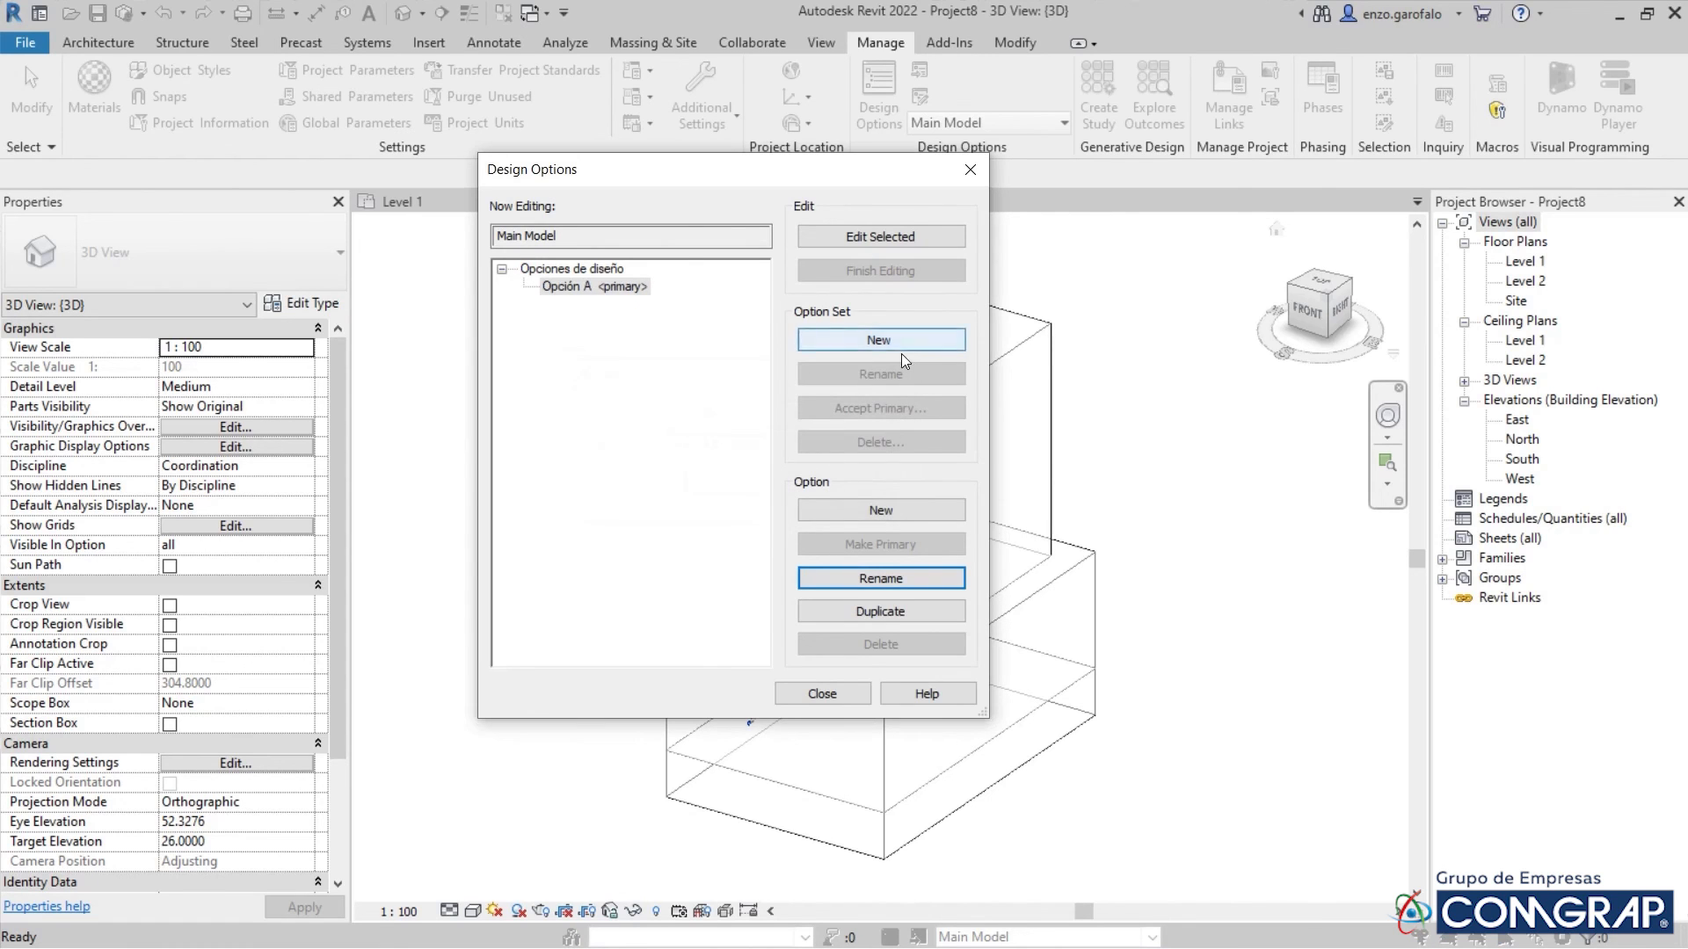
Add a second option to the Opciones de diseño set and name it Opción B
left_click(881, 509)
left_click(575, 305)
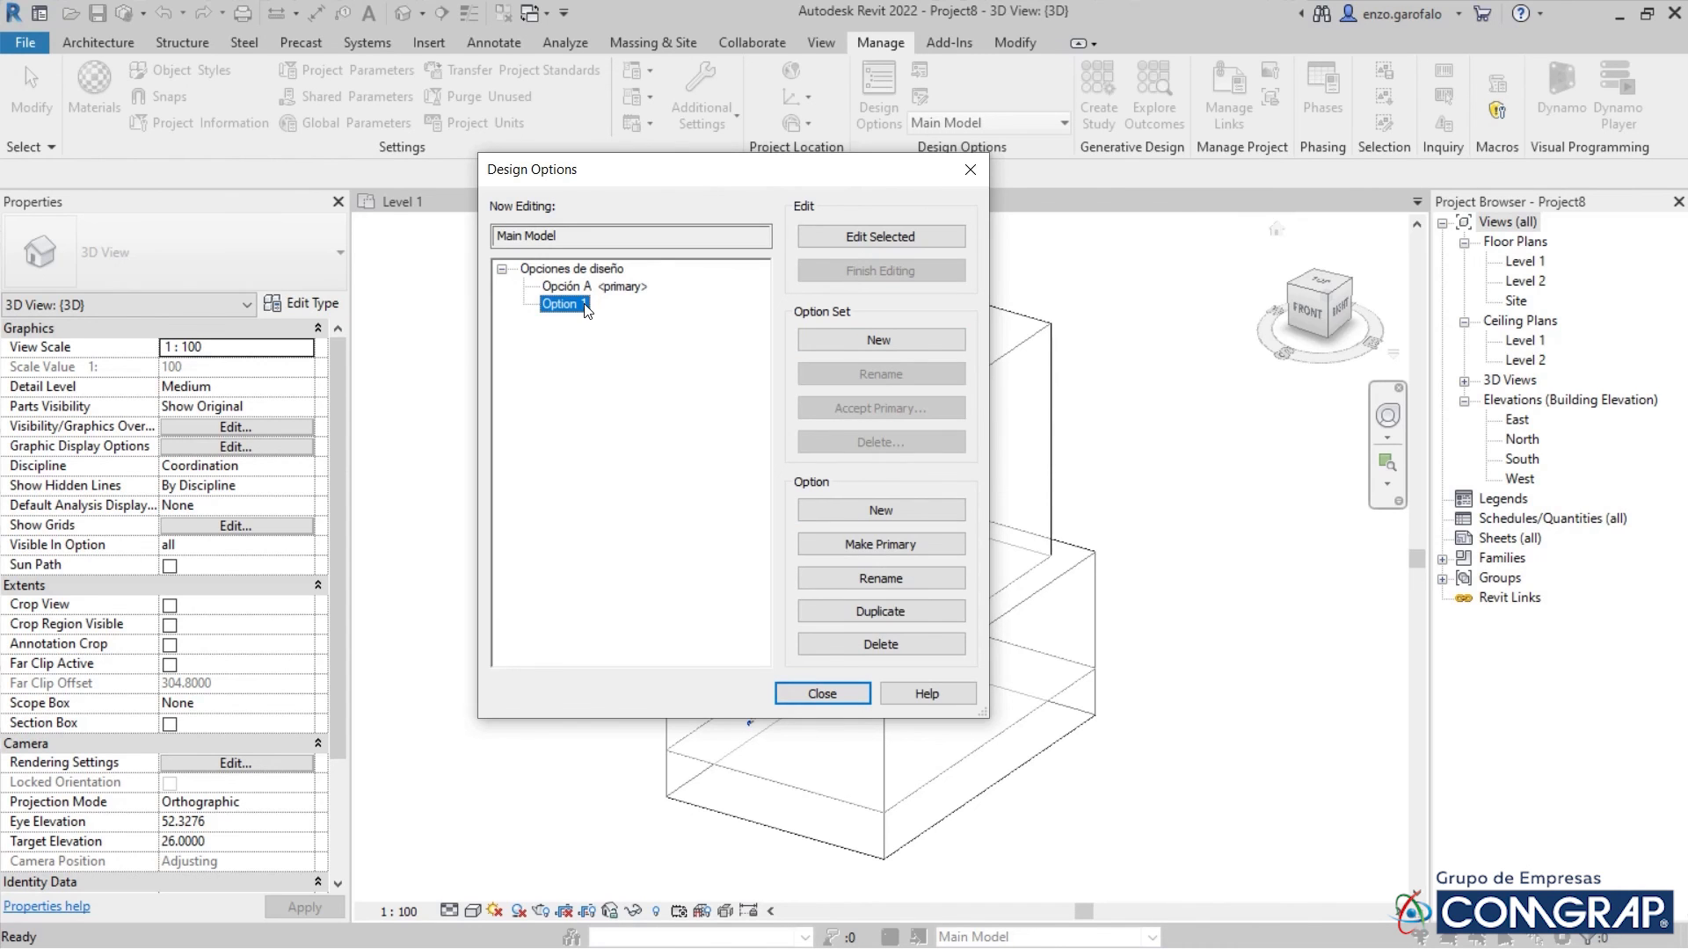
key("Up")
key("Up")
key("Down")
left_click(563, 304)
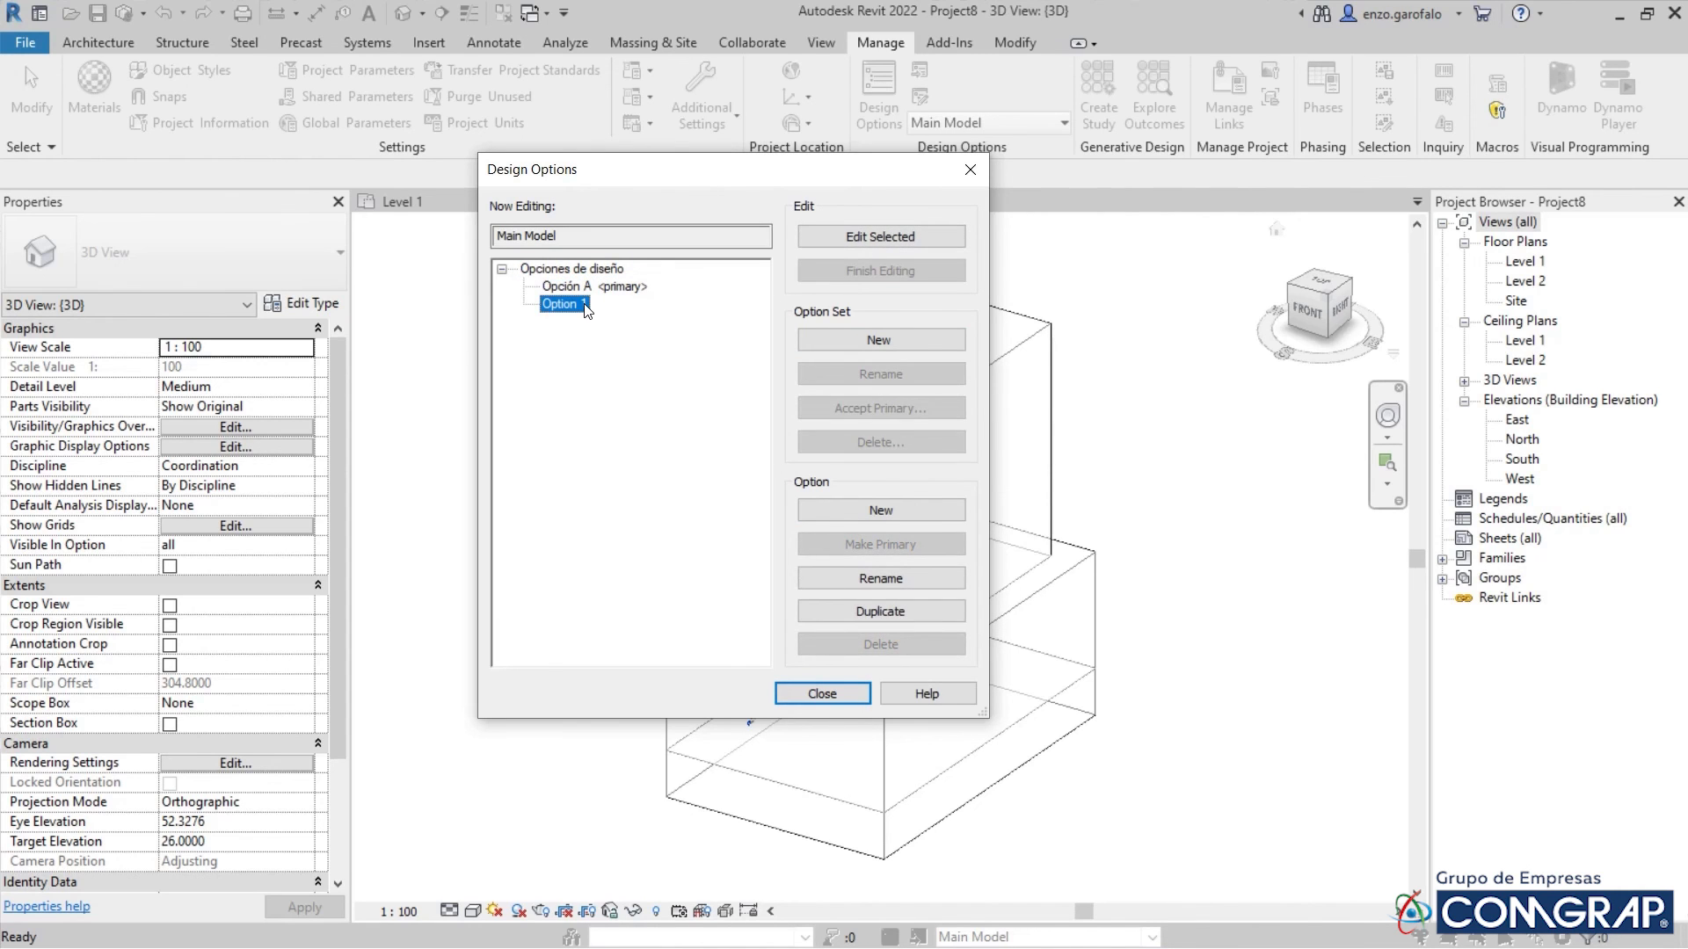
left_click(909, 573)
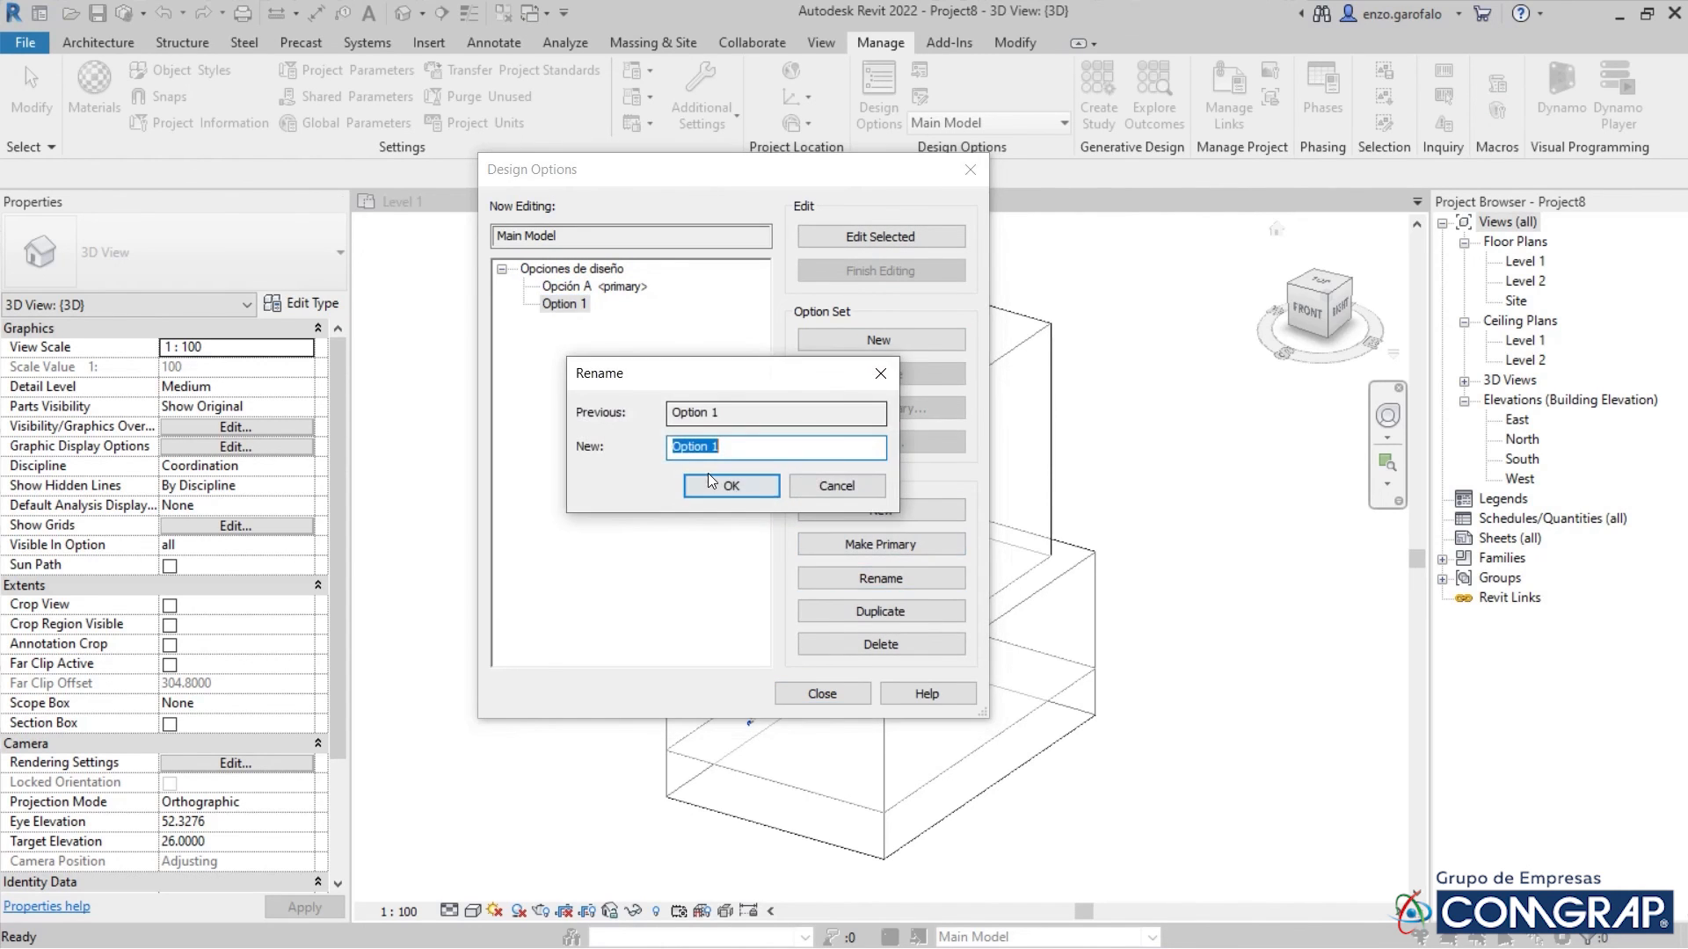
left_click_drag(695, 446, 782, 456)
key("BackSpace")
key("BackSpace")
type("ció")
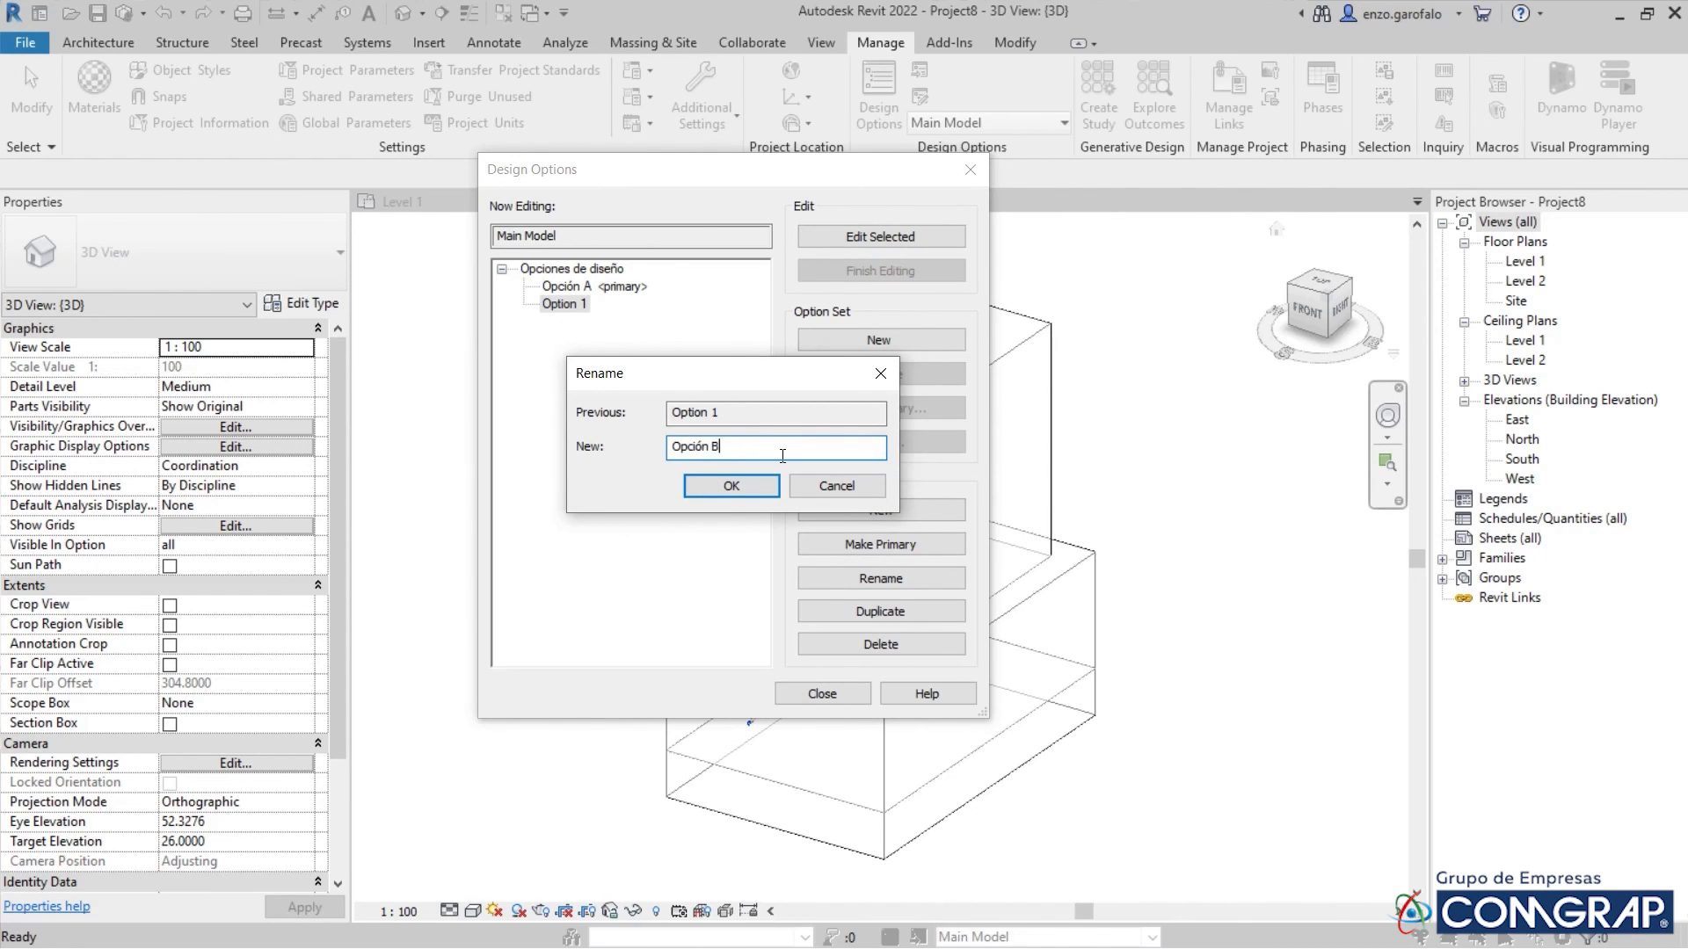
left_click(729, 485)
Add a third option to the set, name it Opción C, and close the design options
left_click(858, 508)
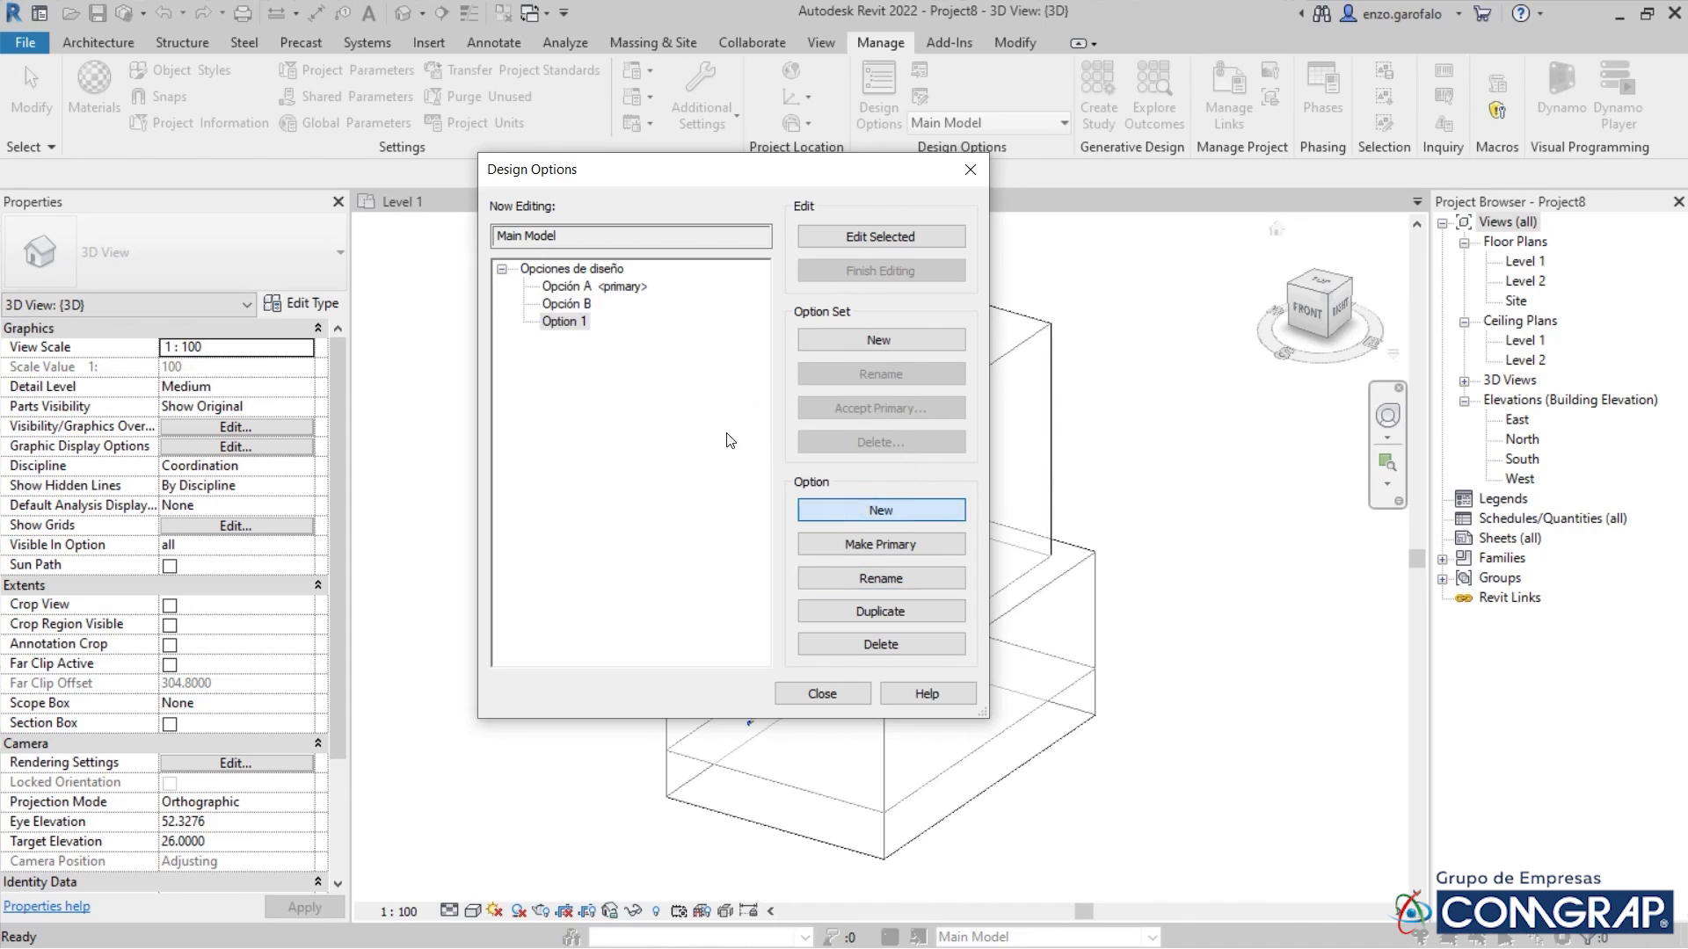
left_click(562, 323)
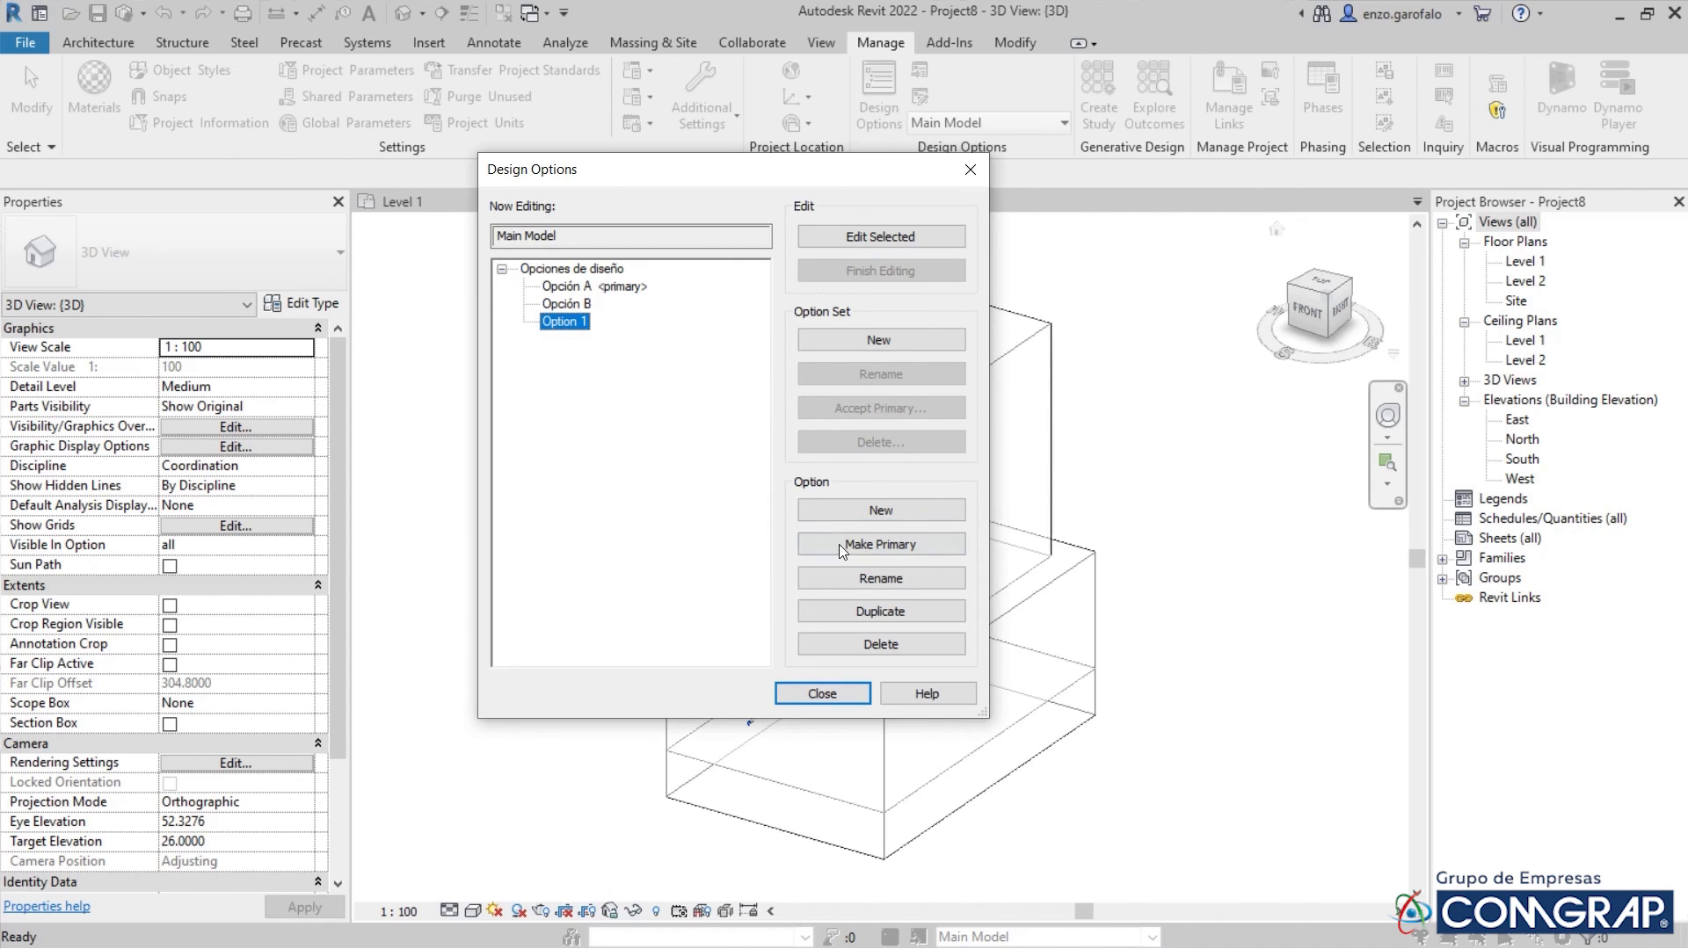
left_click(882, 581)
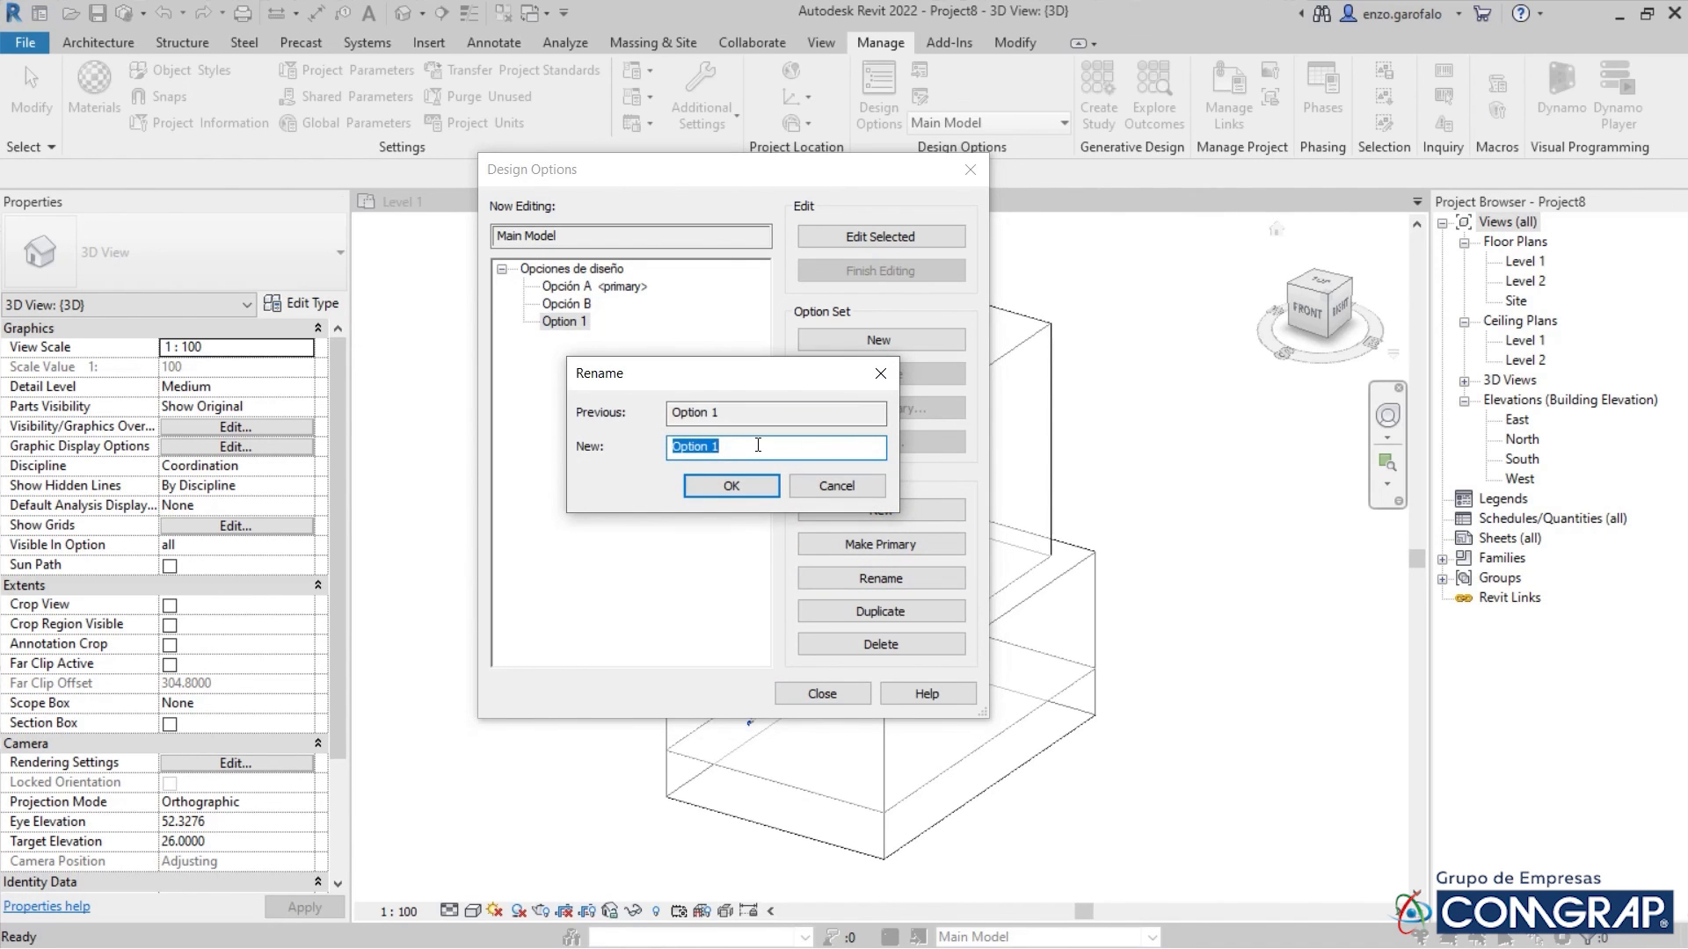
type("O")
left_click(729, 484)
left_click(817, 691)
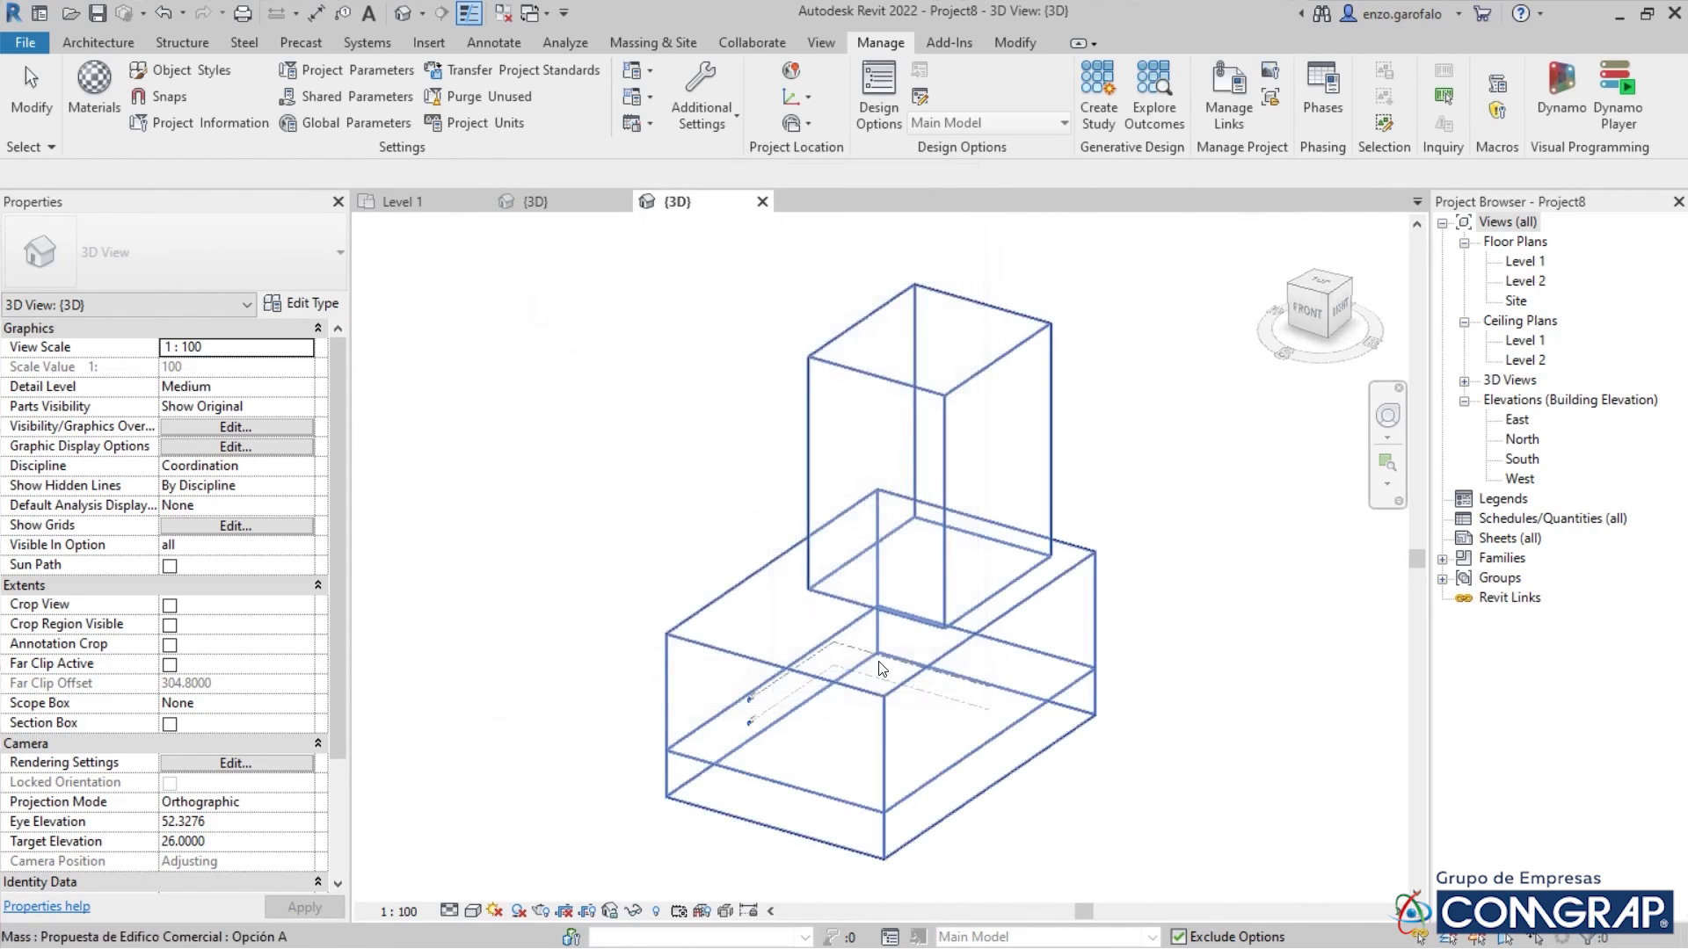
Add the placed mass to Opción A, Opción B and Opción C of the Opciones de diseño set
left_click(1152, 938)
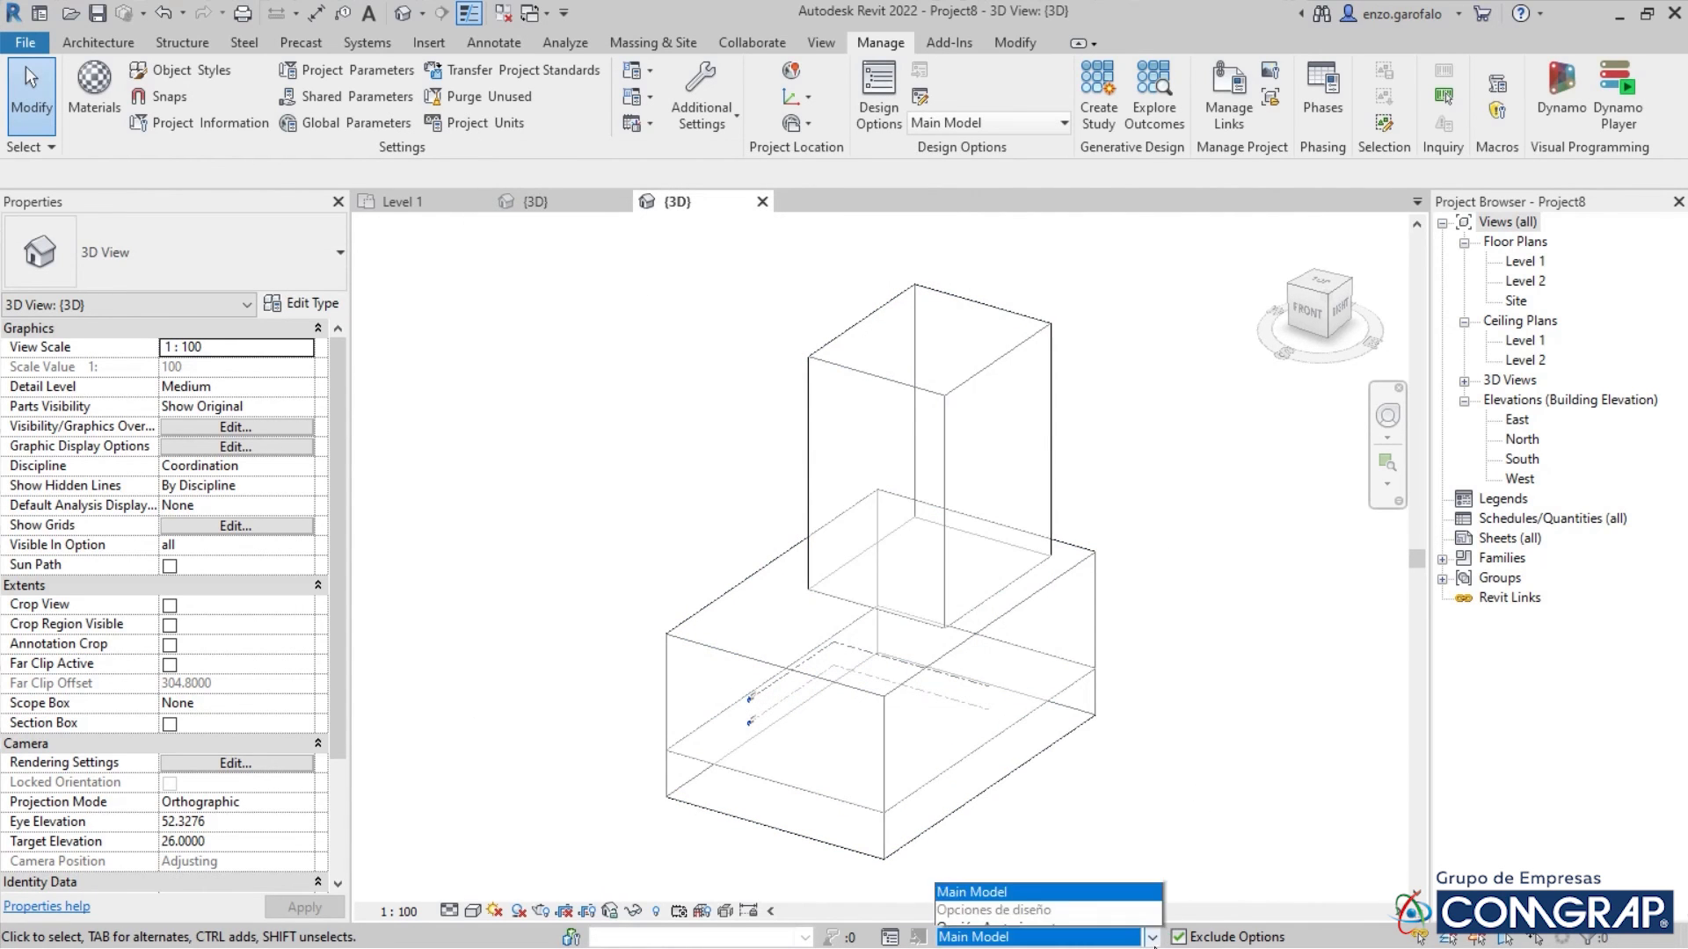
left_click(1046, 845)
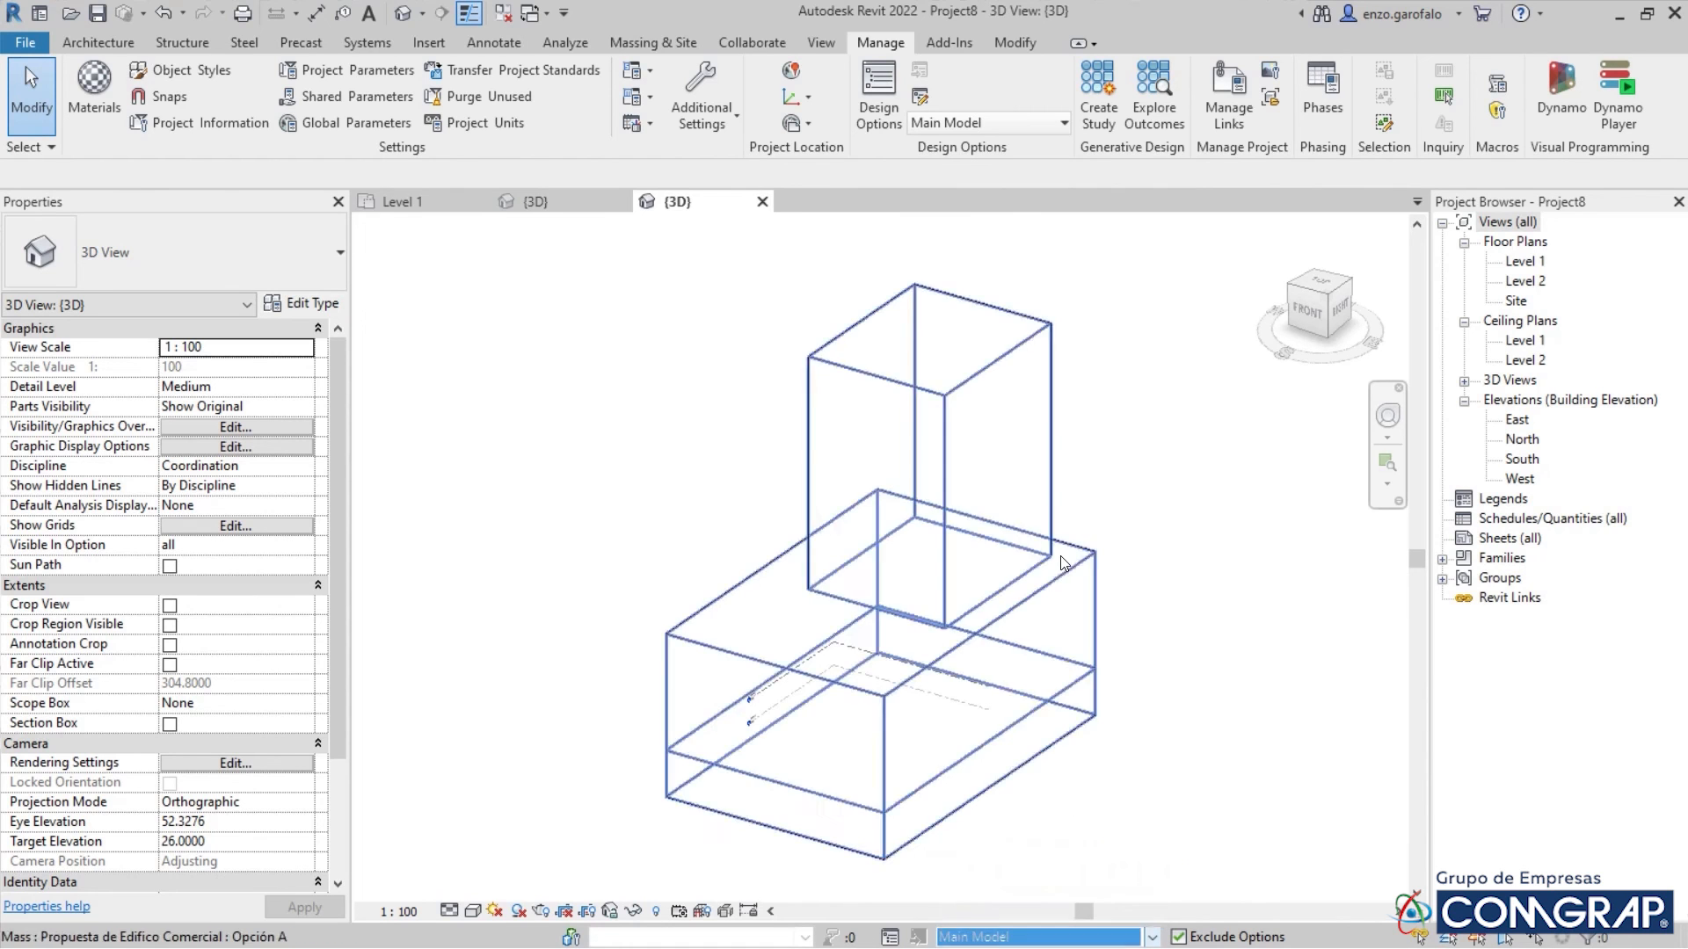
left_click(1058, 529)
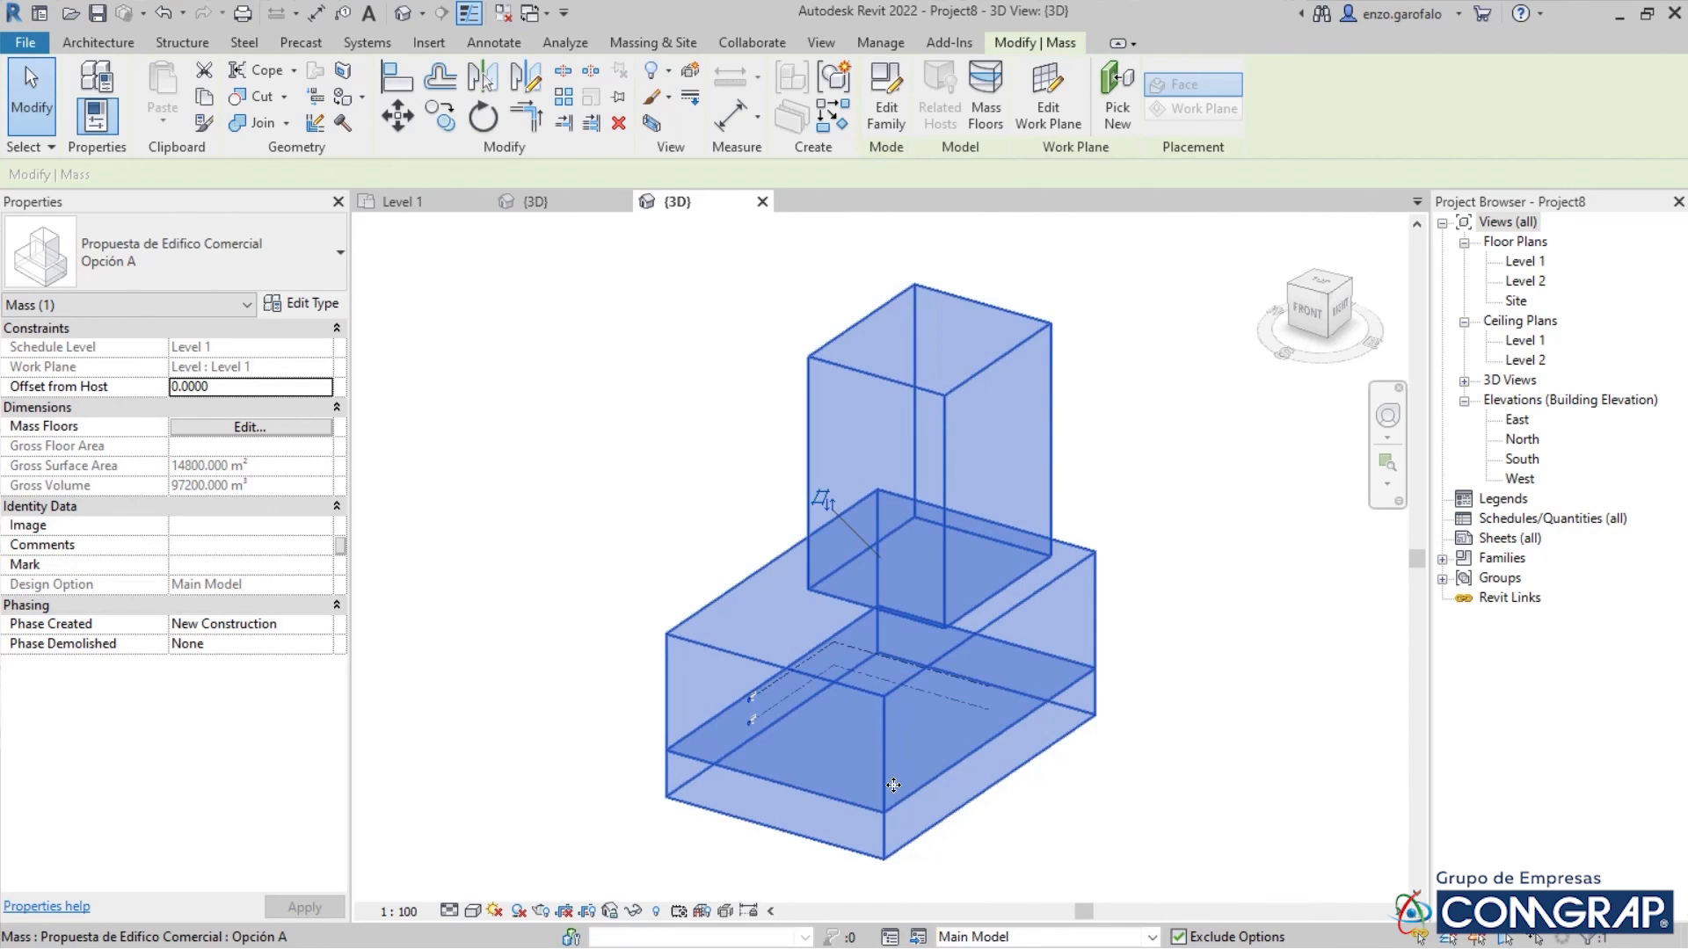
left_click(918, 938)
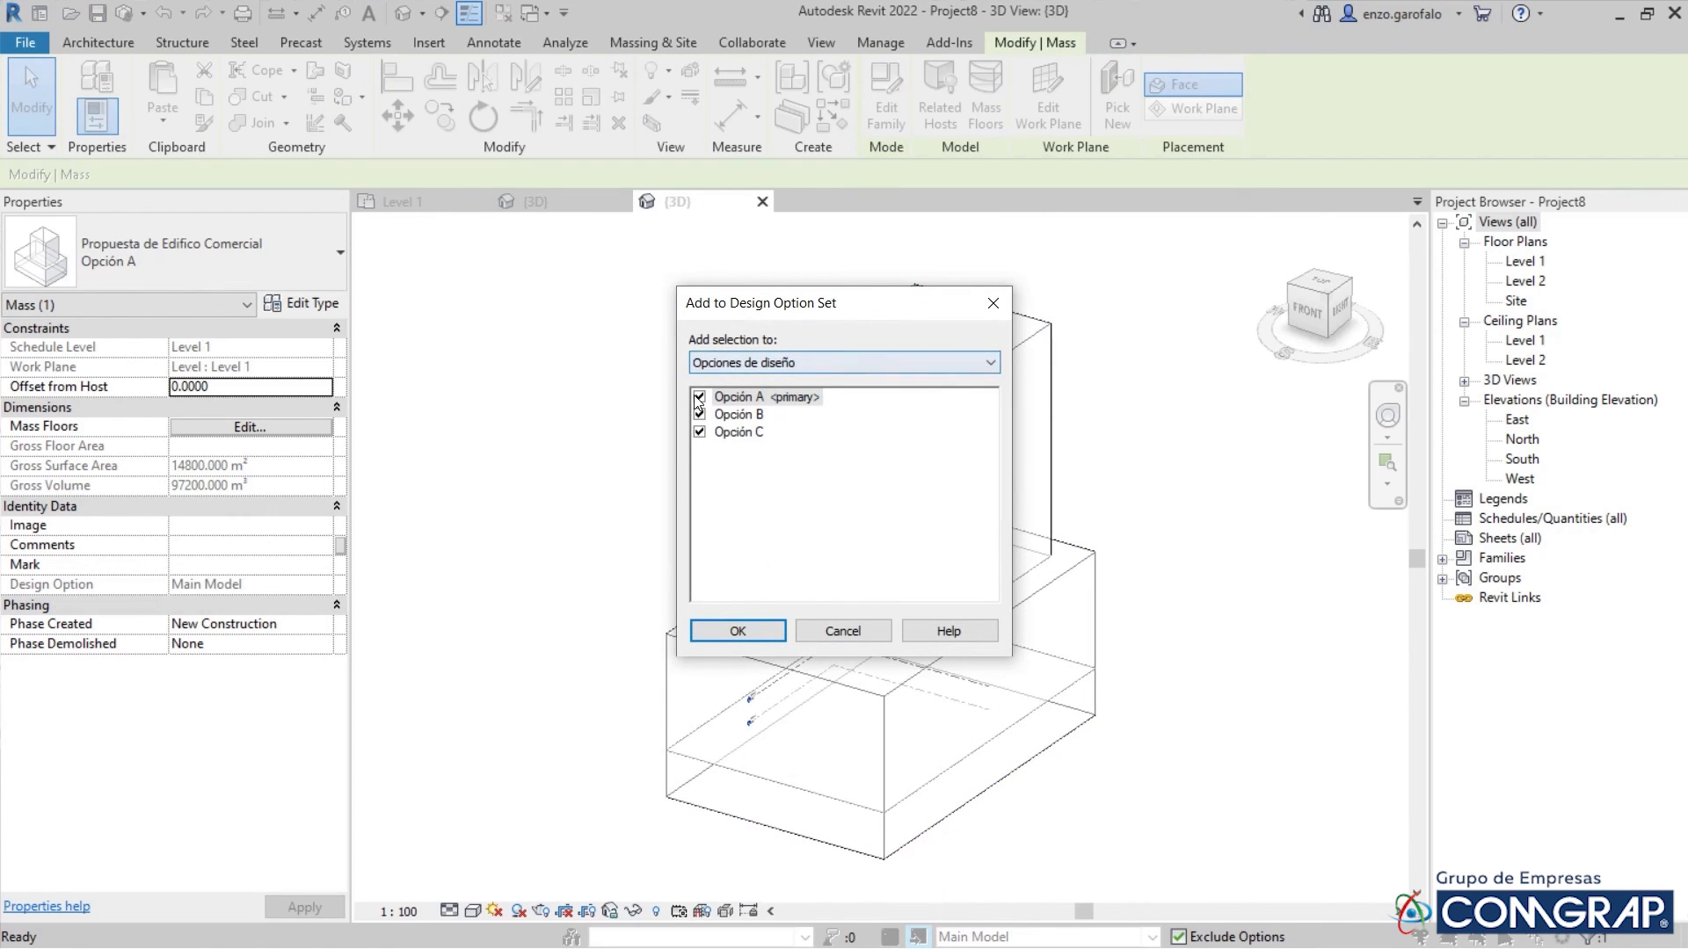
left_click(739, 631)
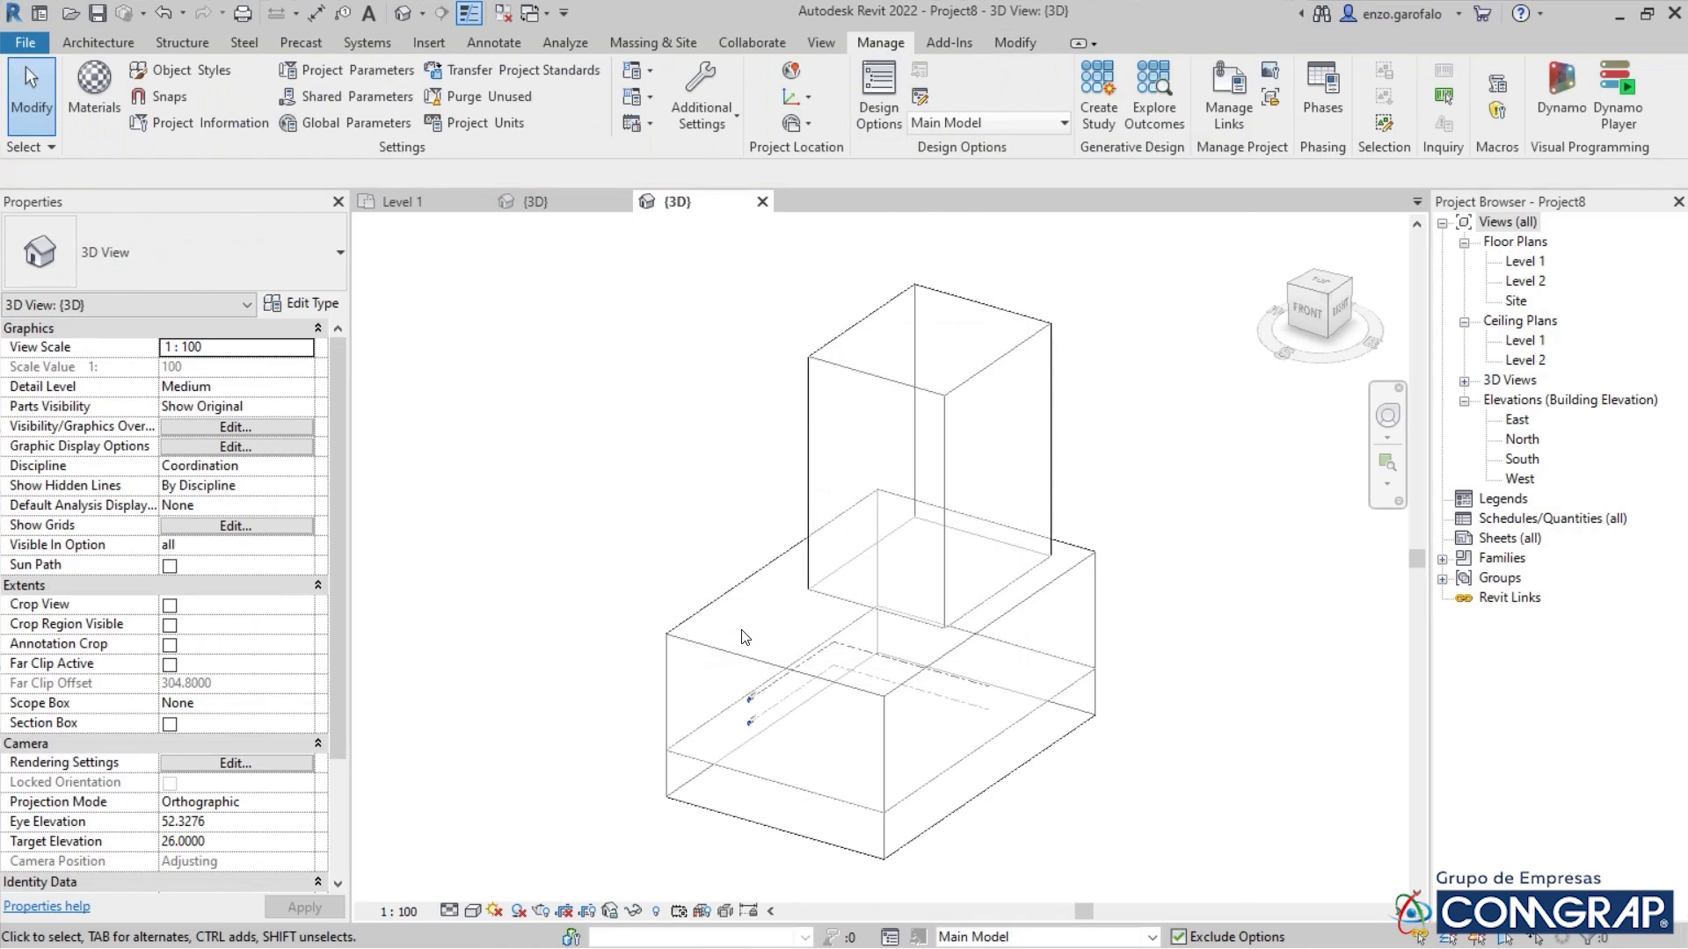
Make Opción A the active design option and inspect its mass in 3D
left_click(1151, 937)
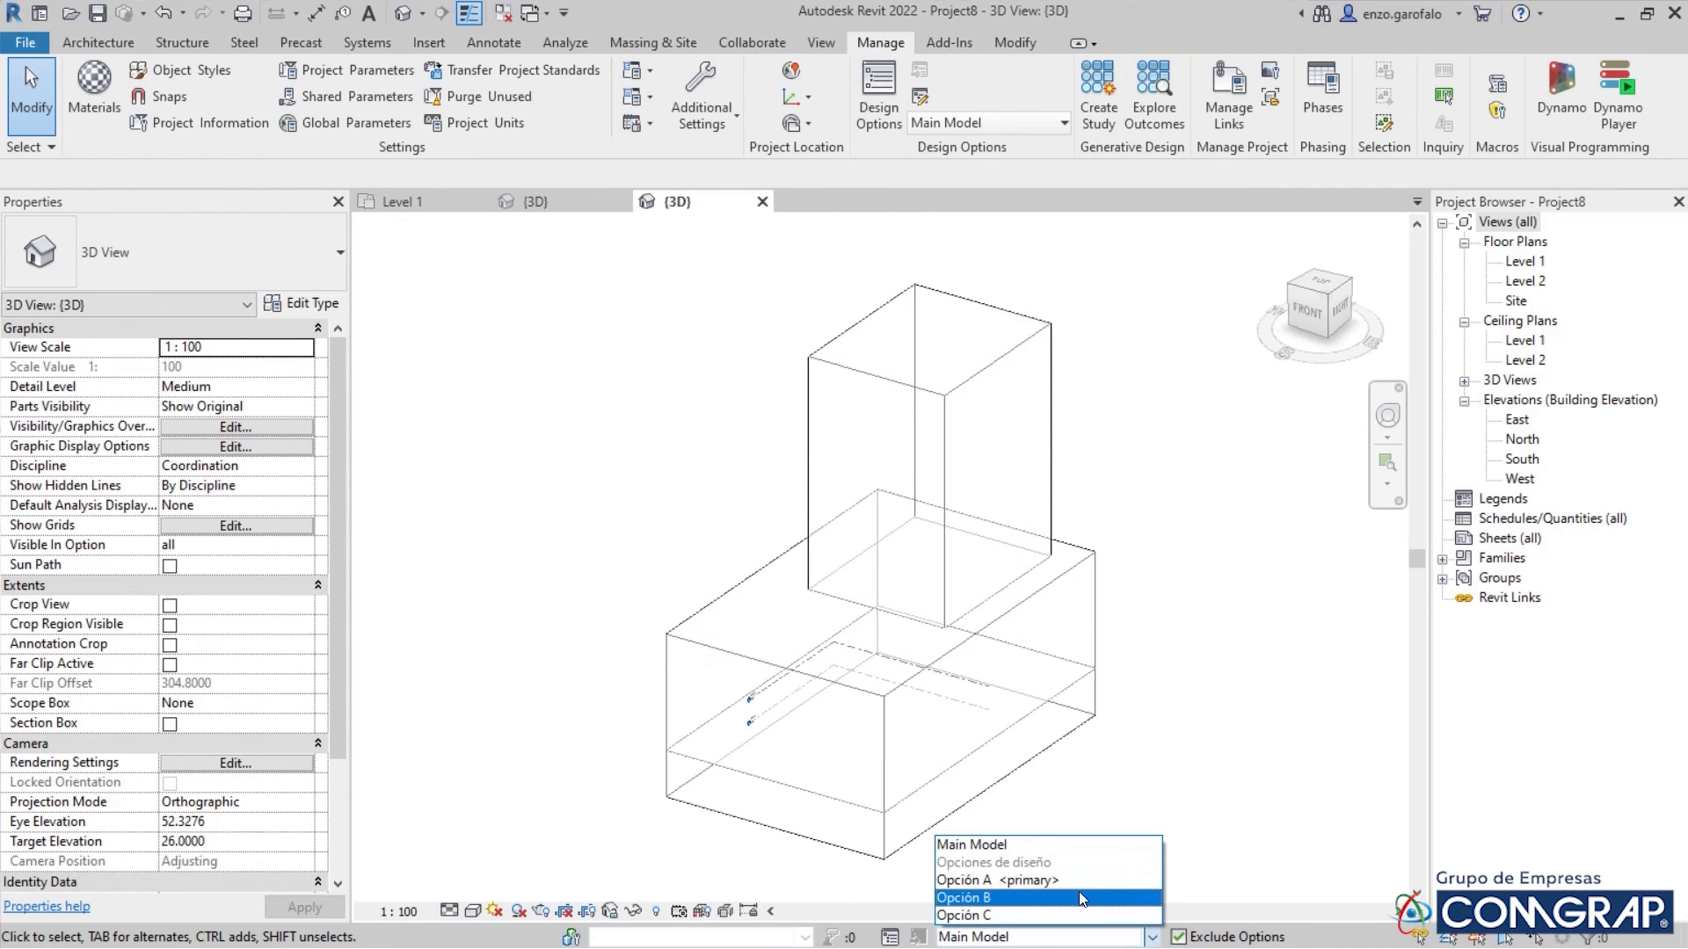
left_click(1056, 881)
left_click(679, 617)
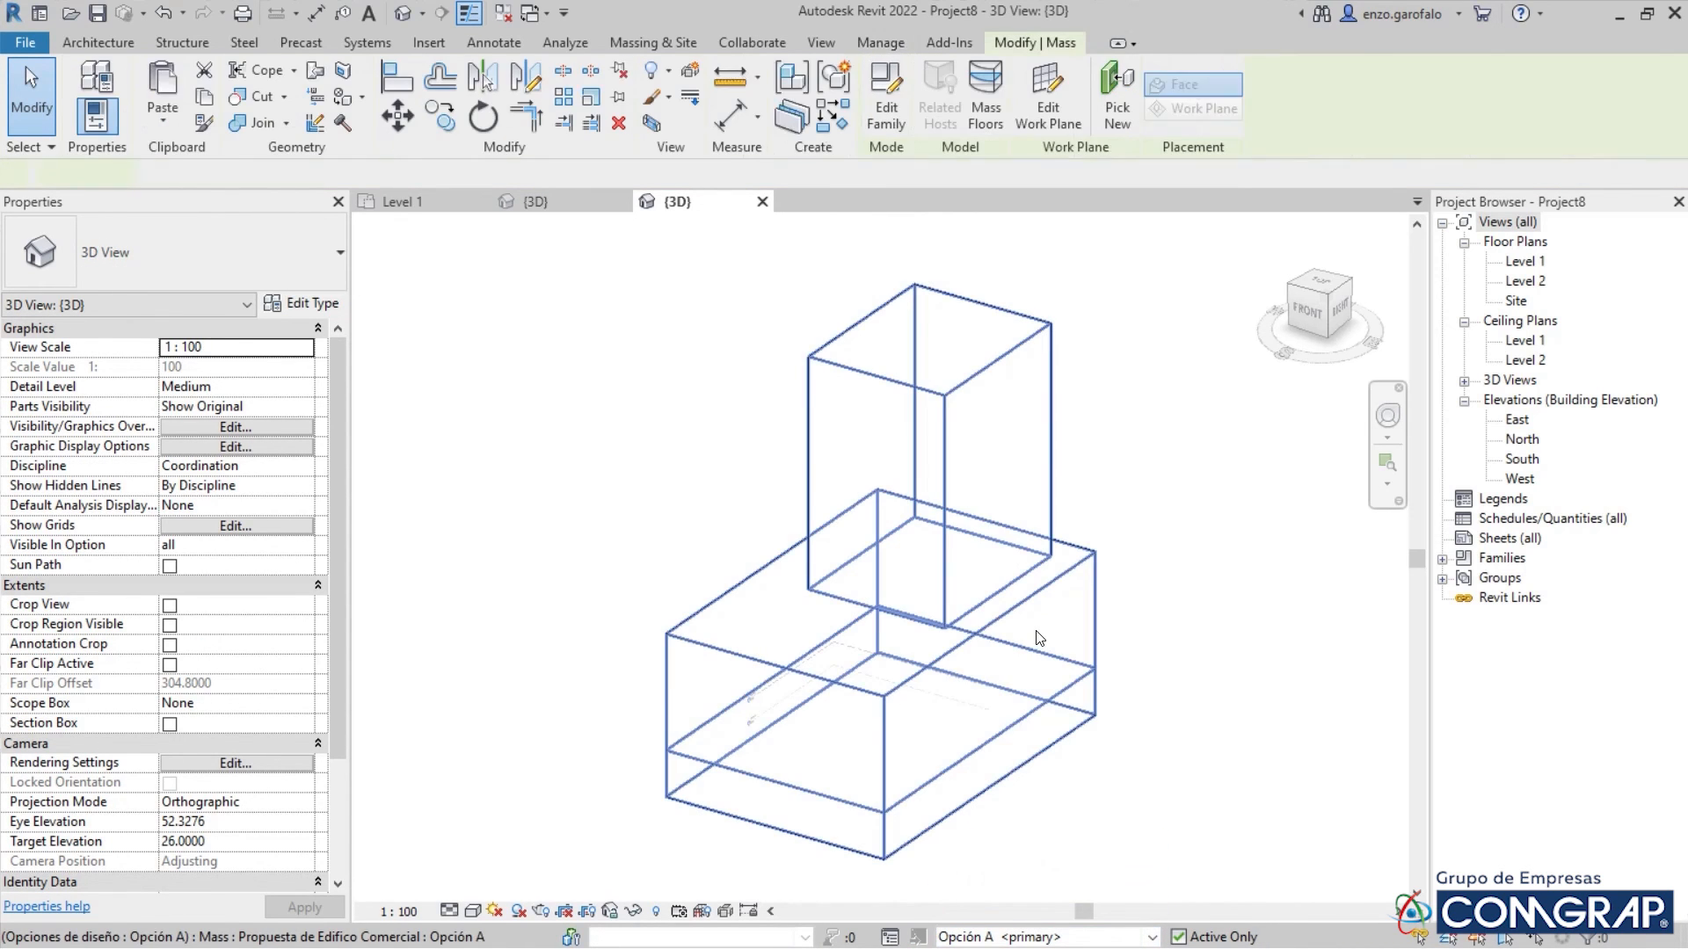
middle_click_drag(679, 617, 984, 752, "shift")
Make Opción B the active design option and change its mass to the family type Opción B
left_click(1150, 937)
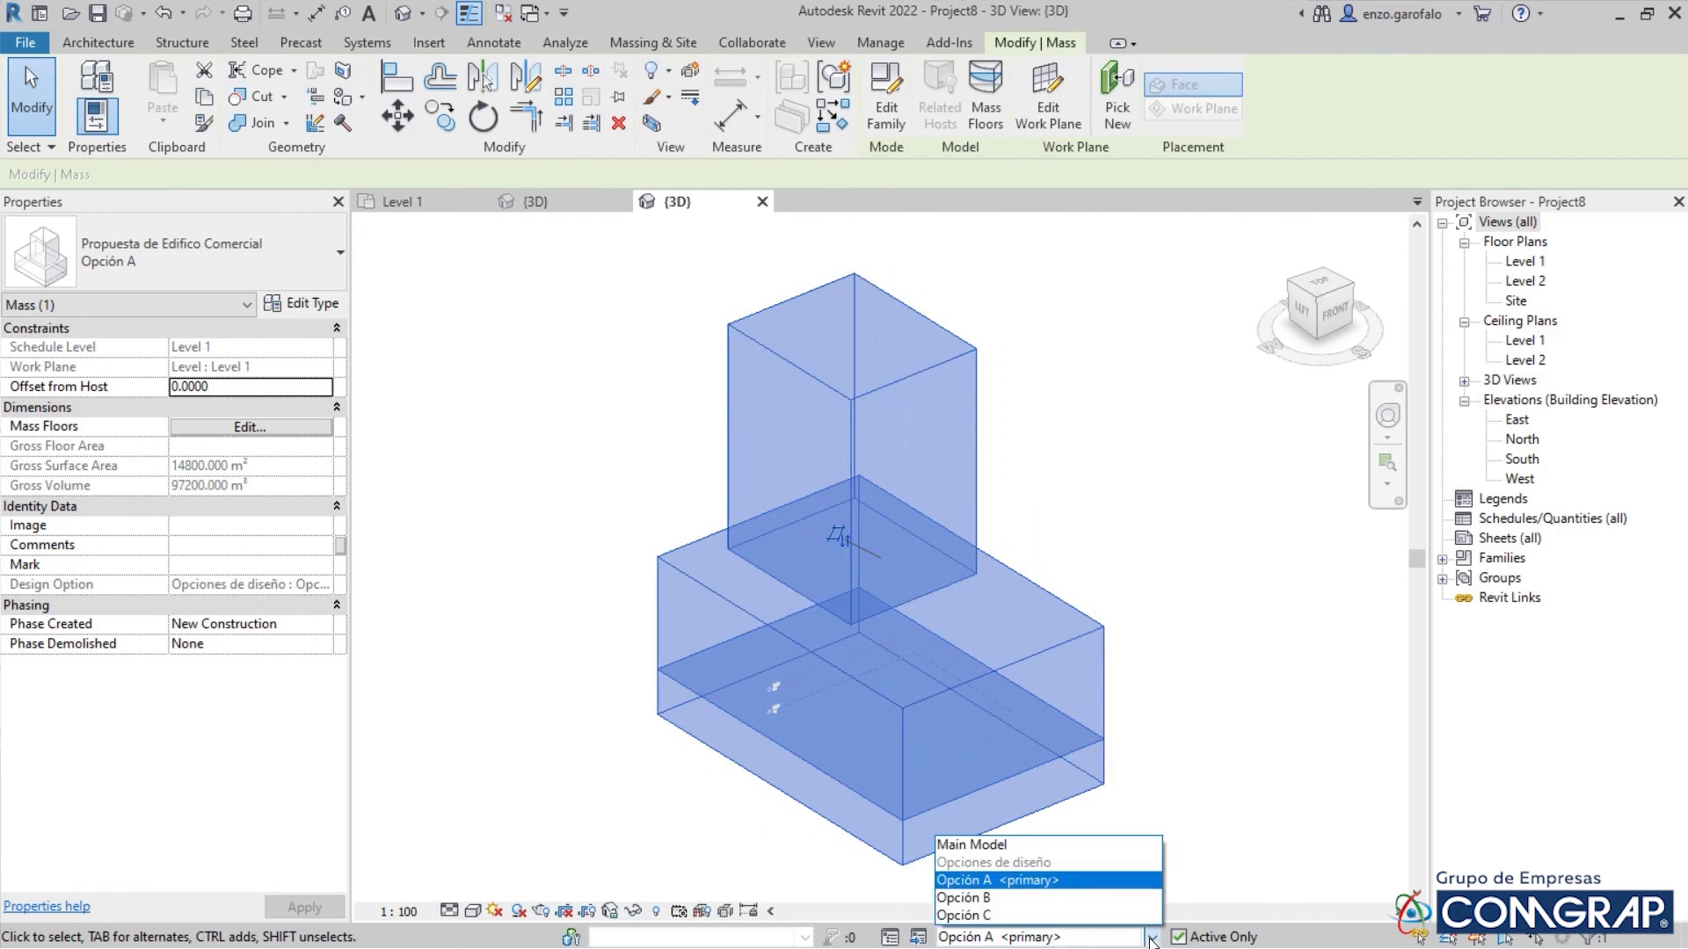
left_click(1033, 899)
left_click(1053, 594)
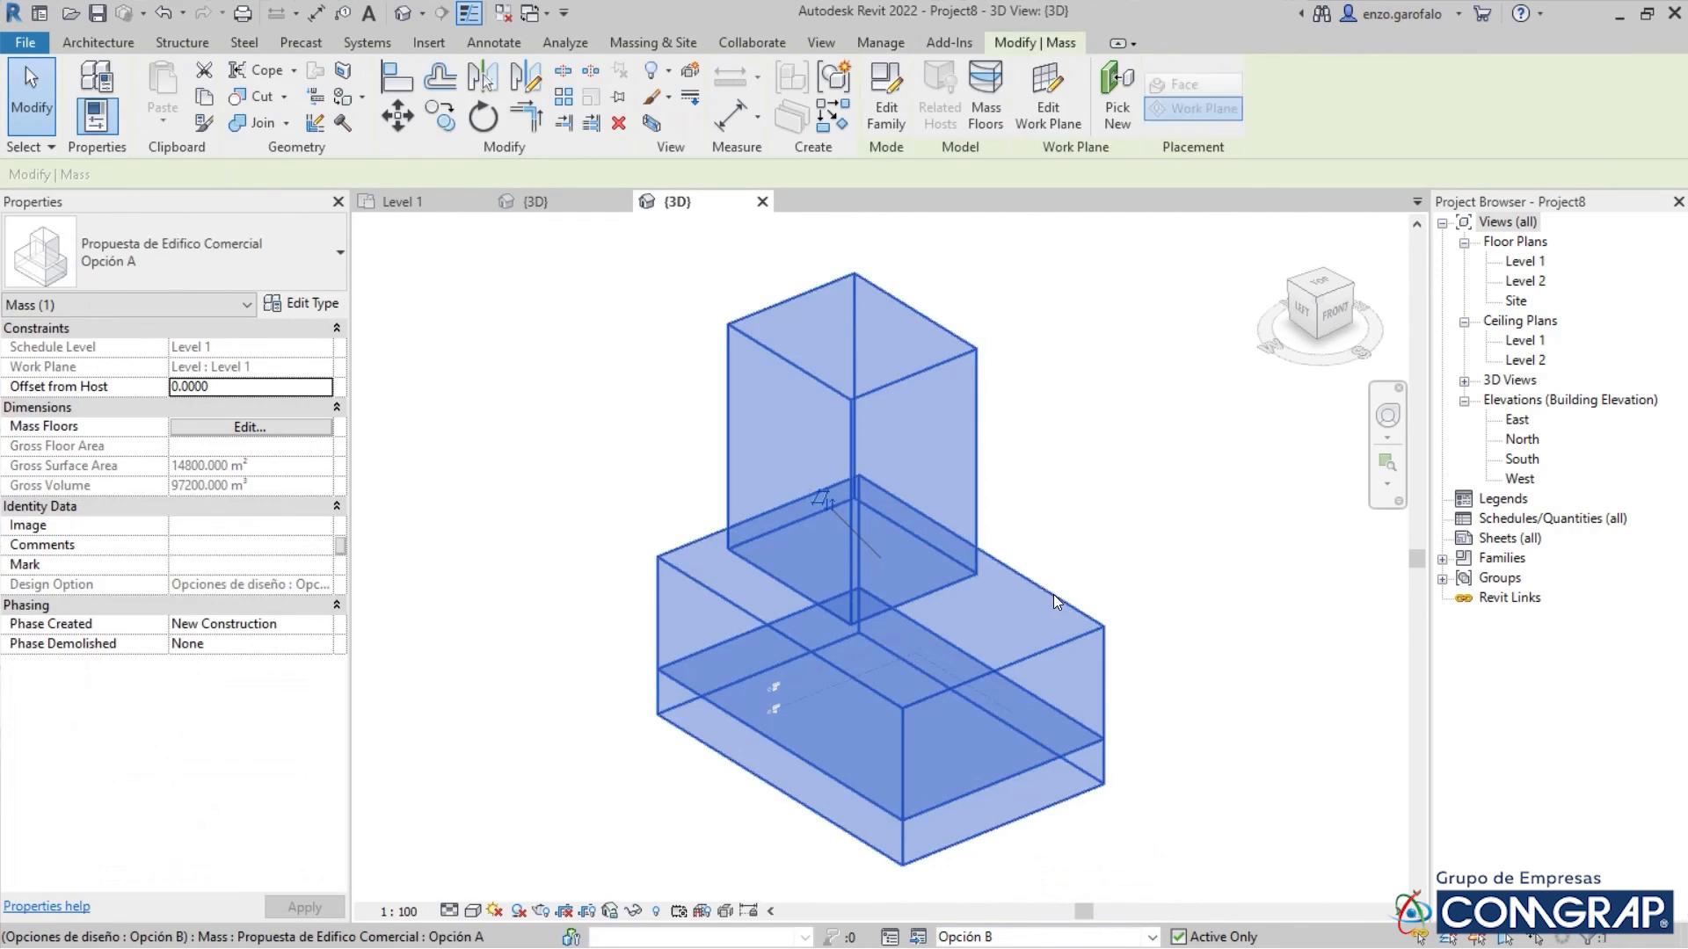
left_click(267, 269)
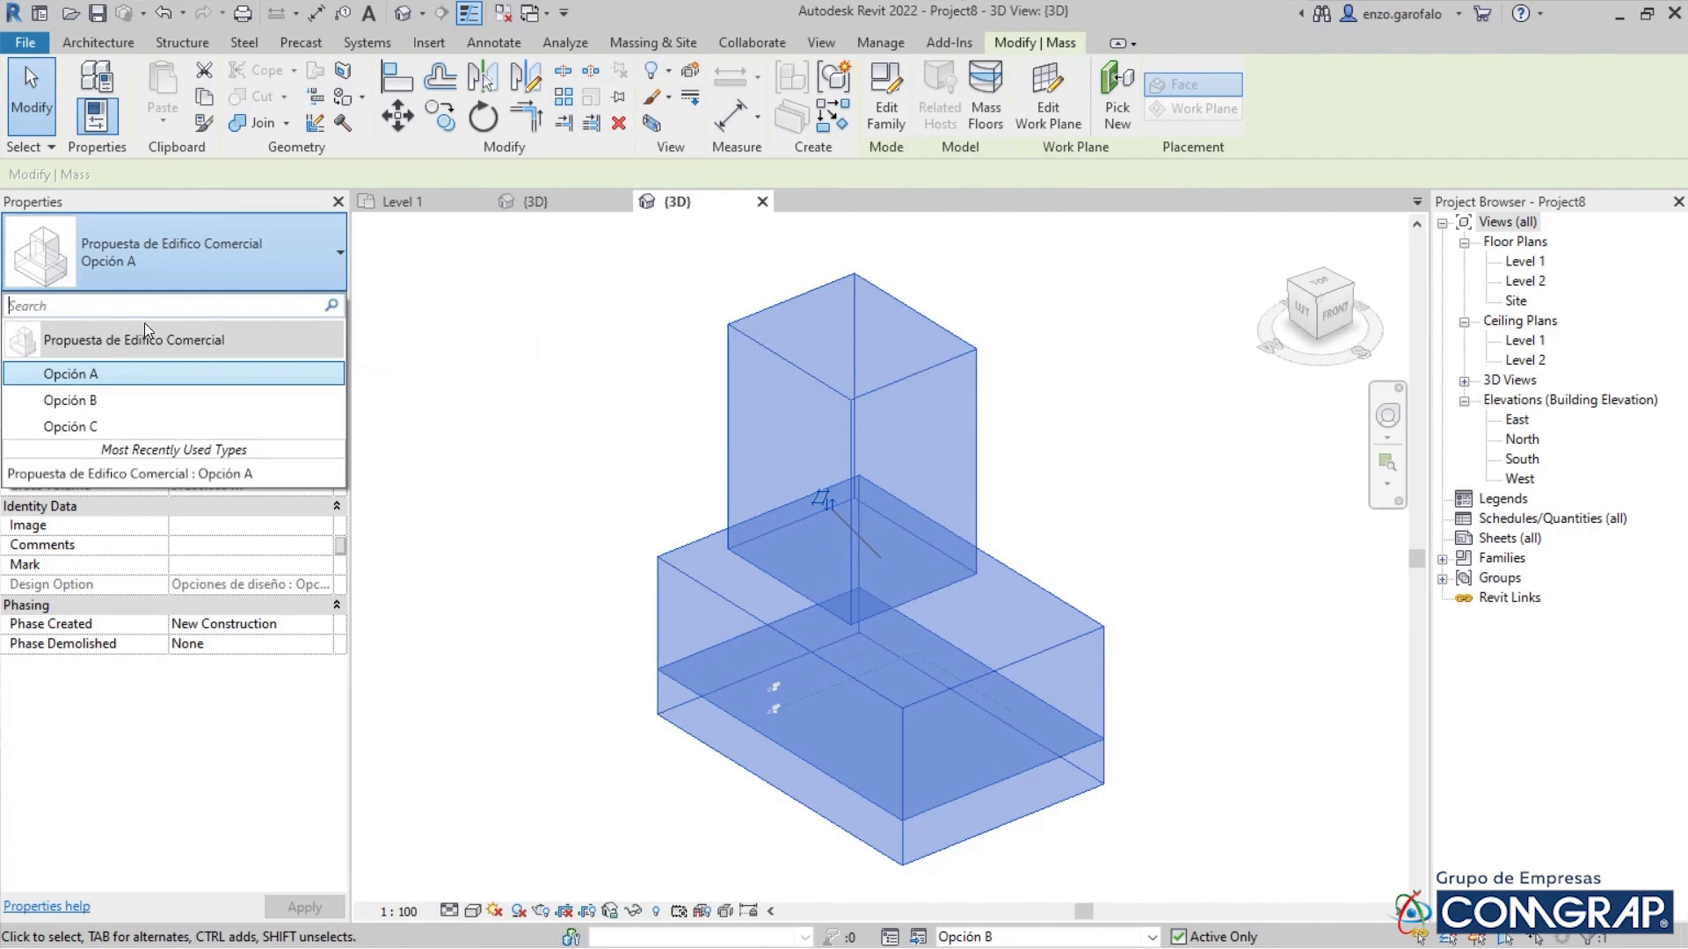
left_click(81, 400)
left_click(1119, 630)
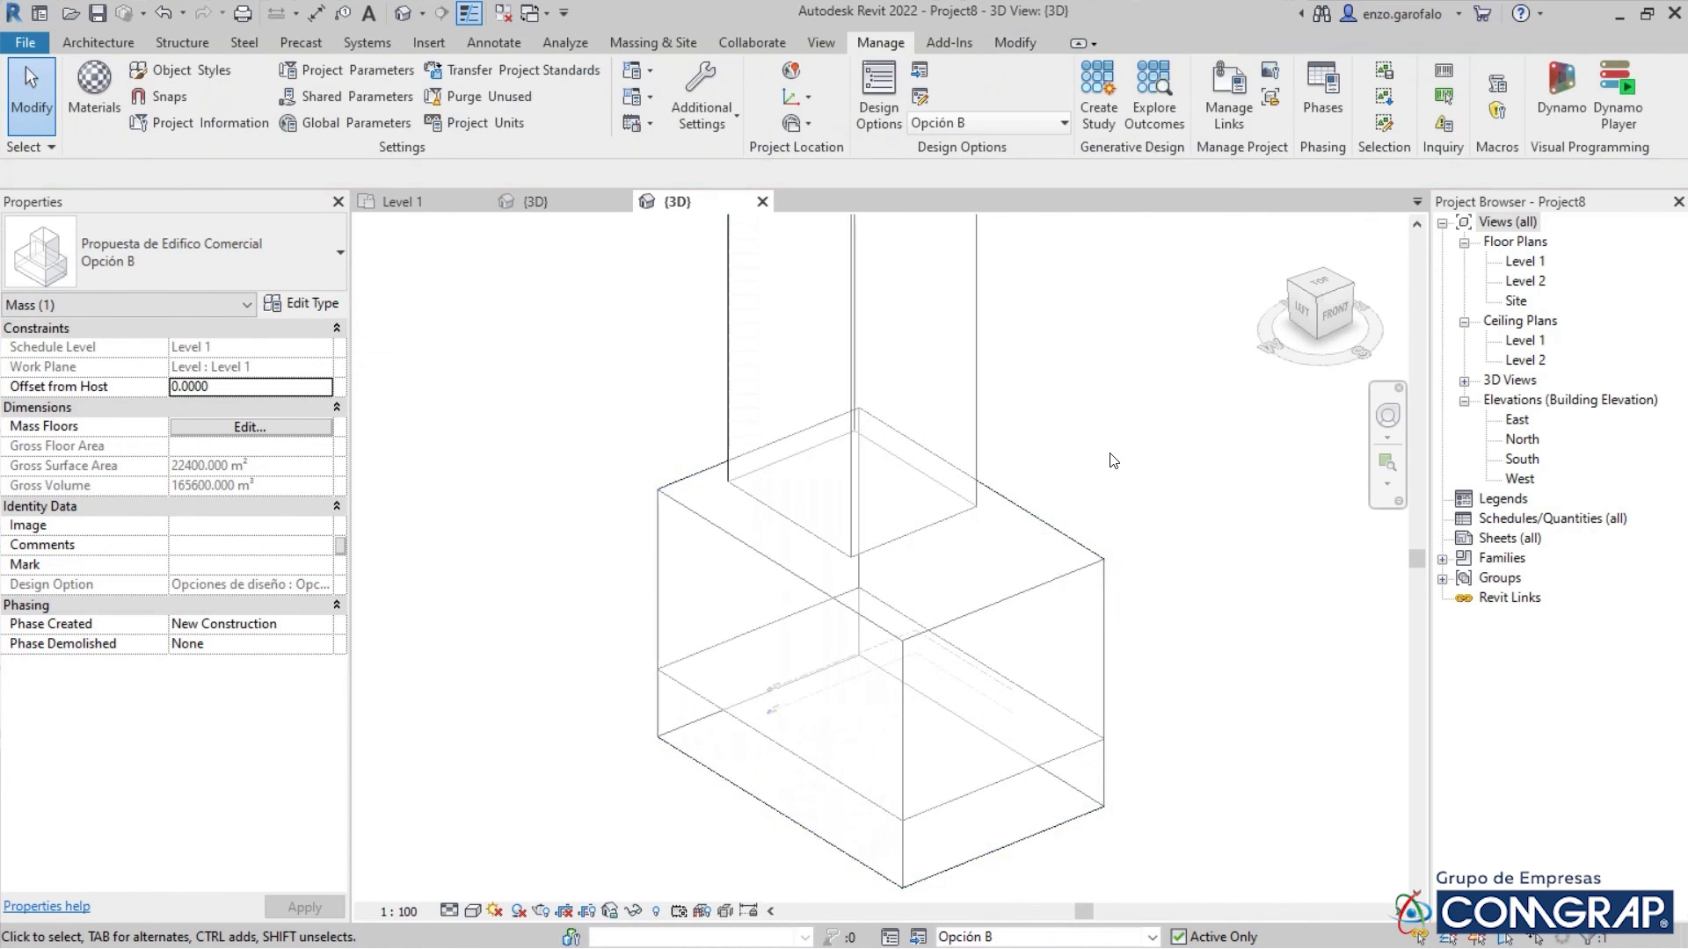
scroll(1119, 631, "down", 4)
middle_click_drag(1072, 624, 1132, 694, "shift")
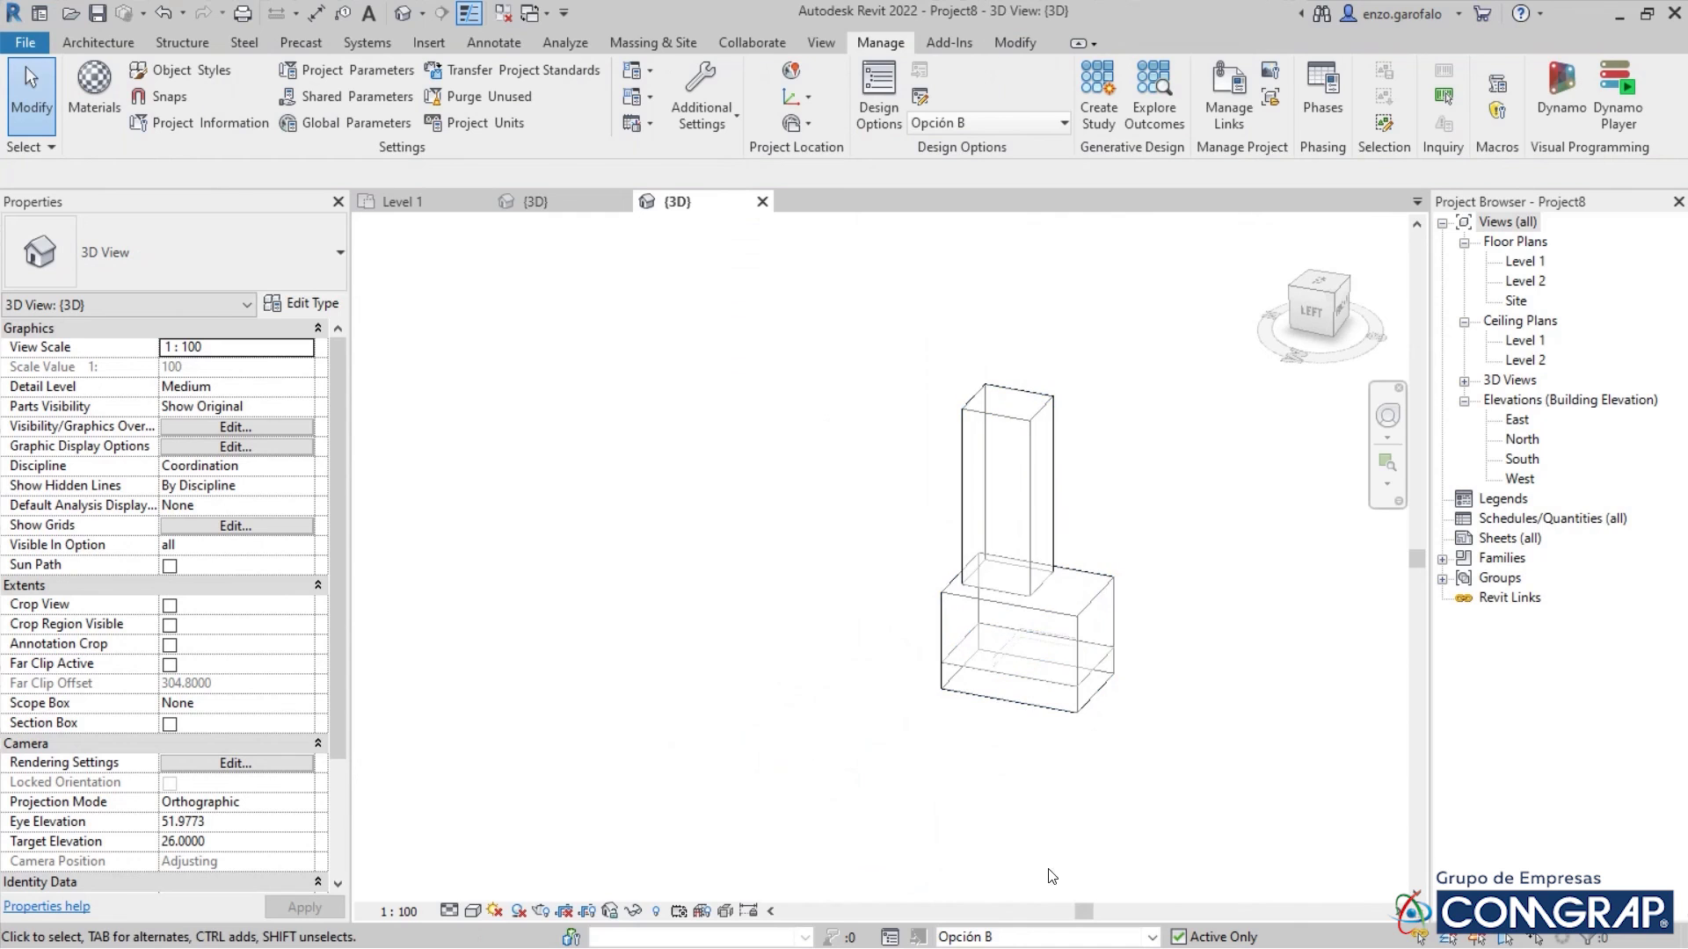
Switch the active design option to Opción A and back to Opción B to compare their masses
left_click(1152, 937)
left_click(1029, 897)
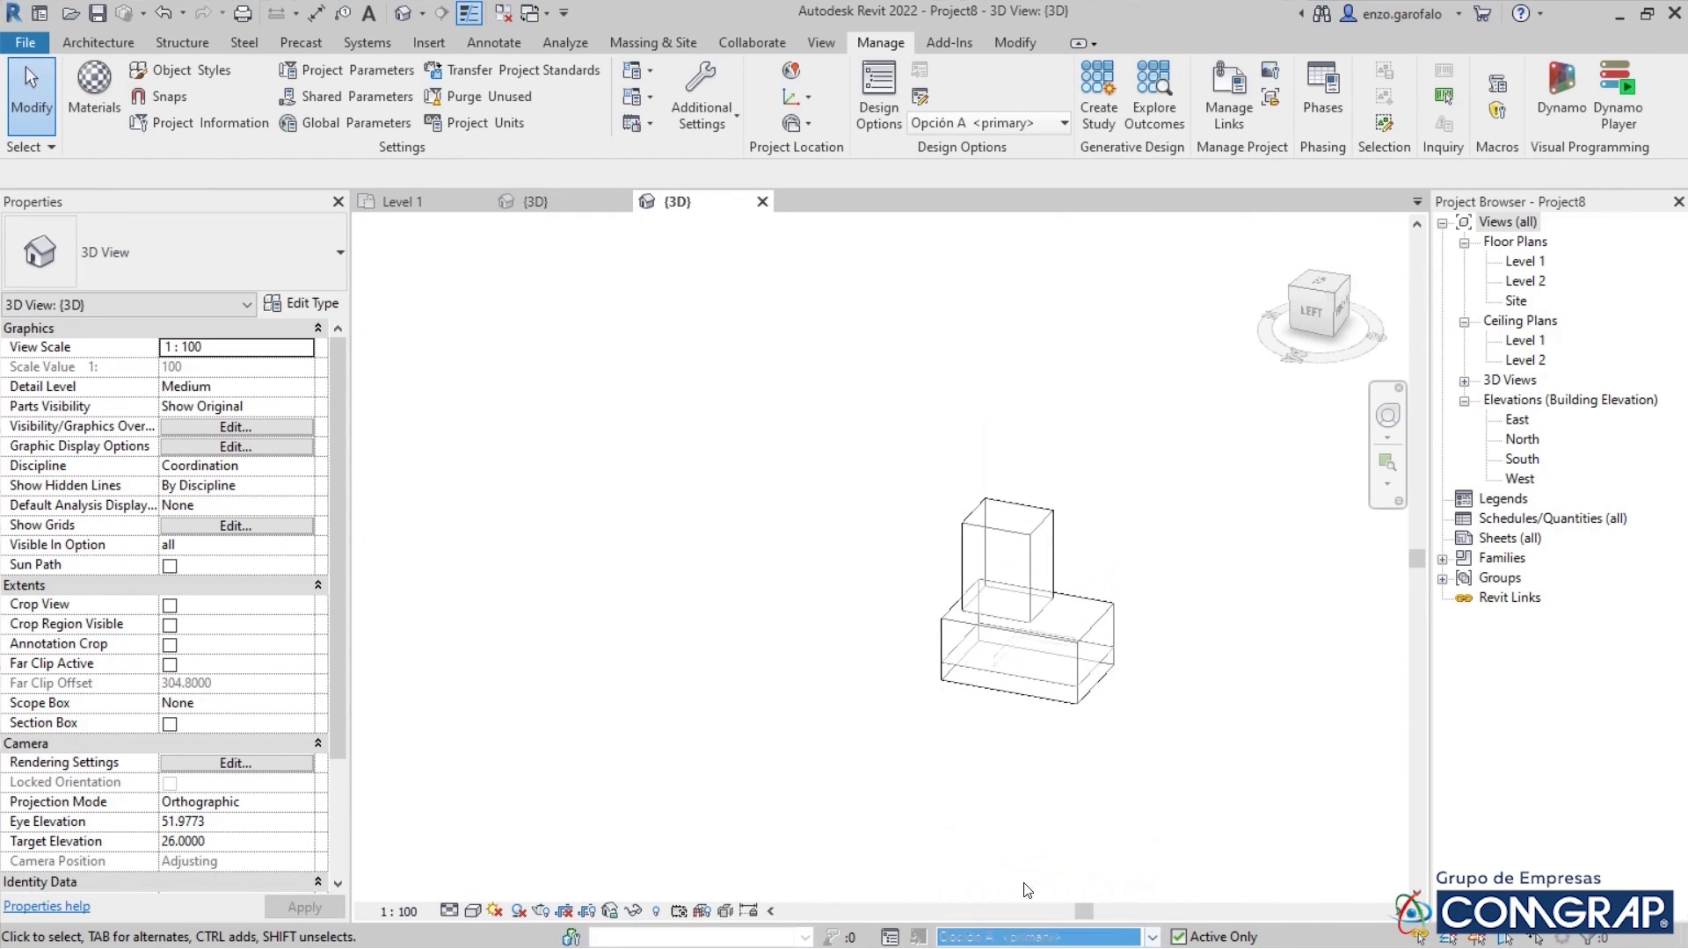
left_click(1138, 937)
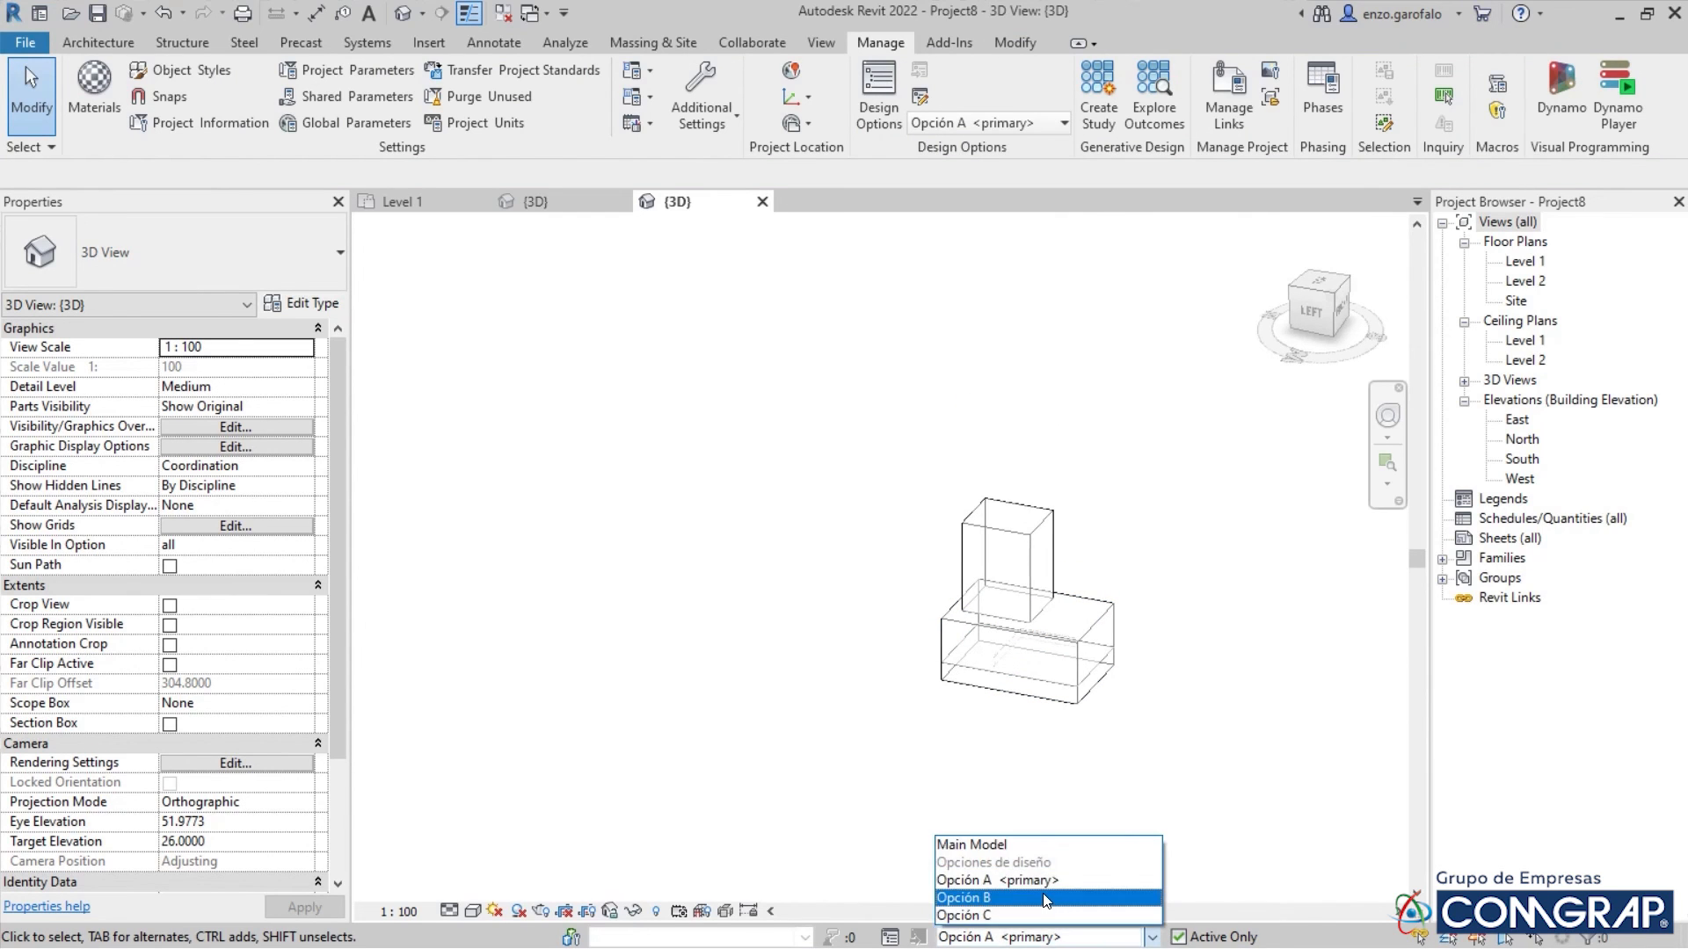
left_click(1048, 900)
Make Opción C the active design option and change its mass to the family type Opción C
left_click(1149, 939)
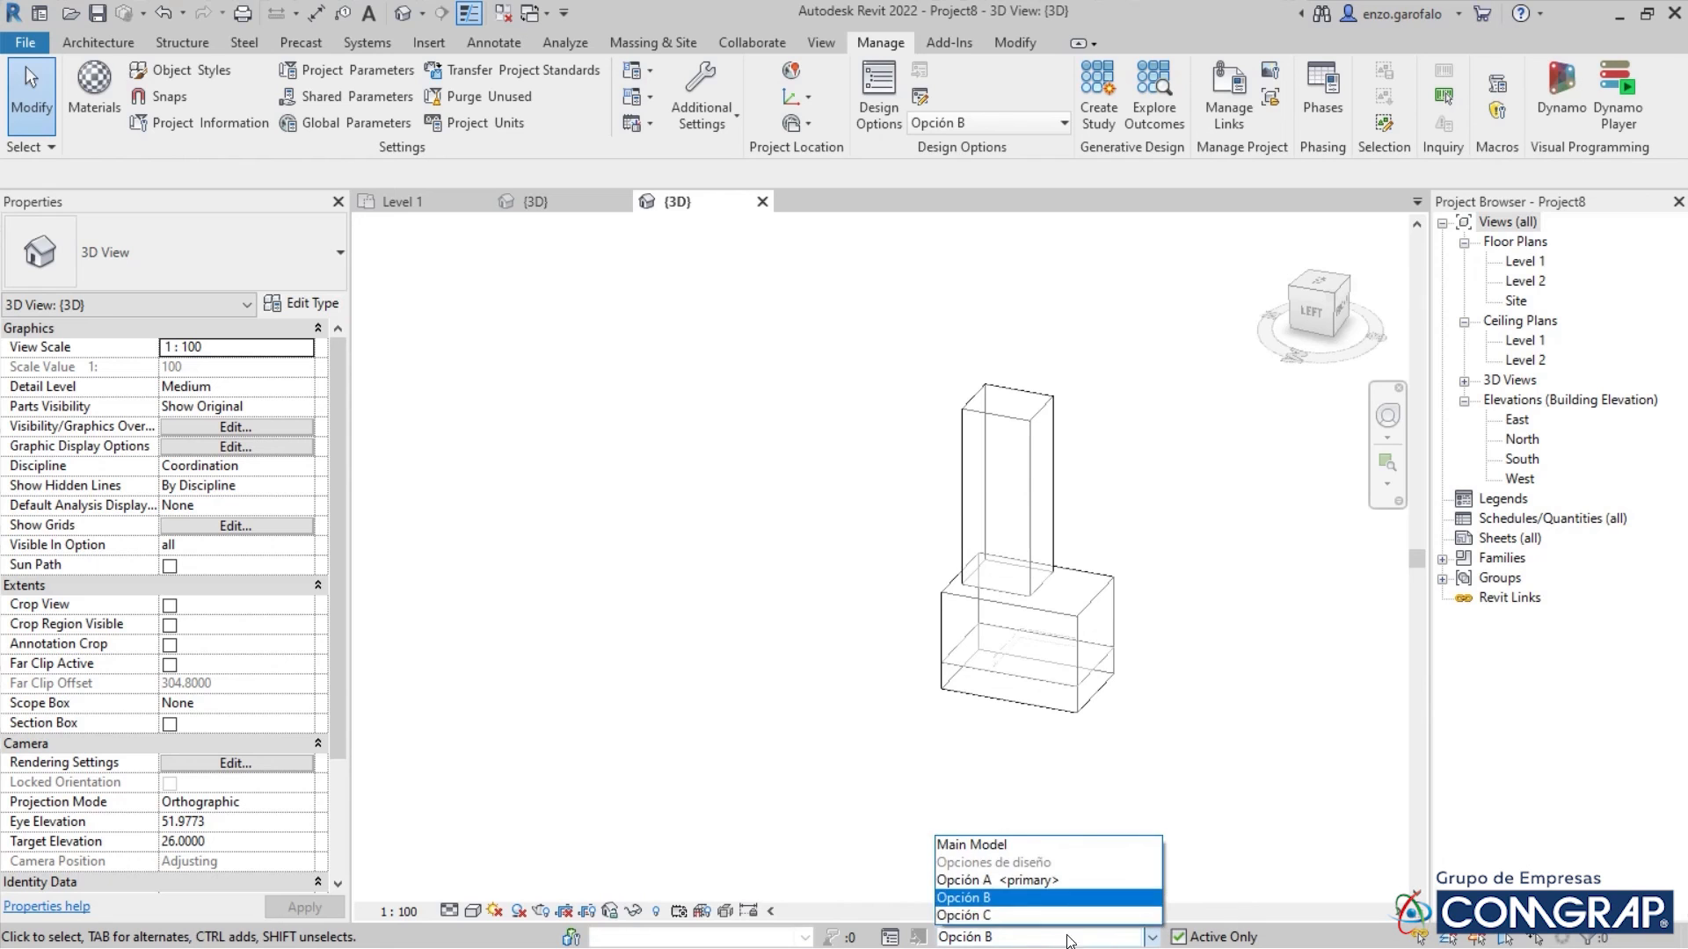
left_click(1013, 920)
left_click(1069, 645)
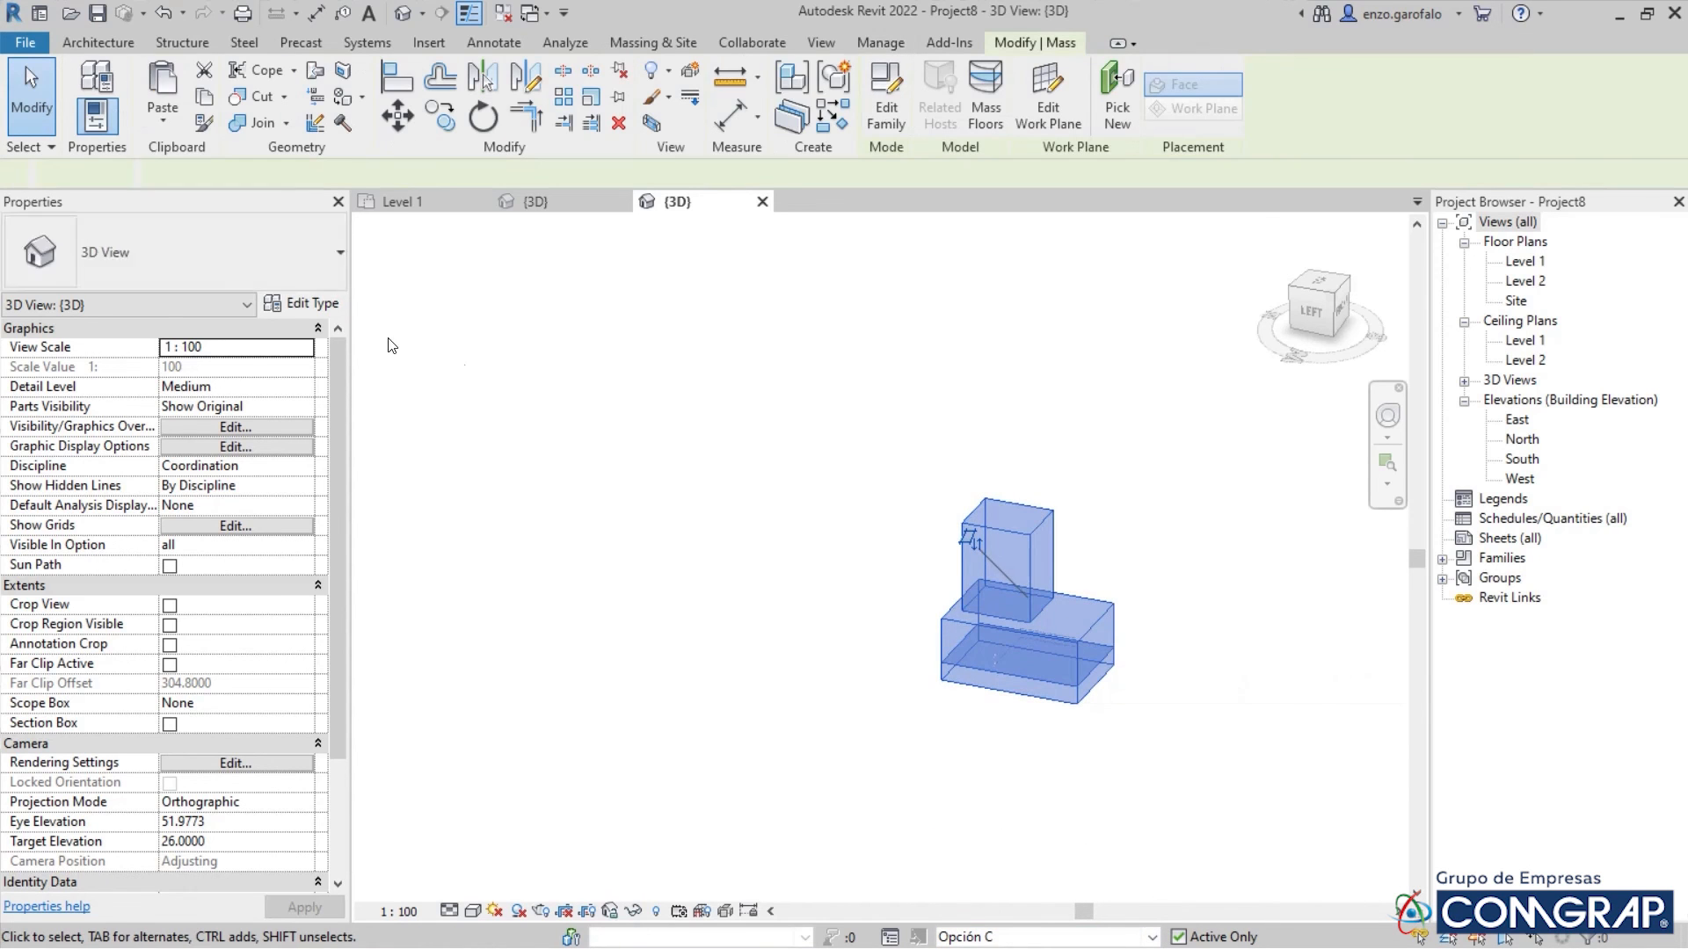
left_click(230, 251)
left_click(120, 428)
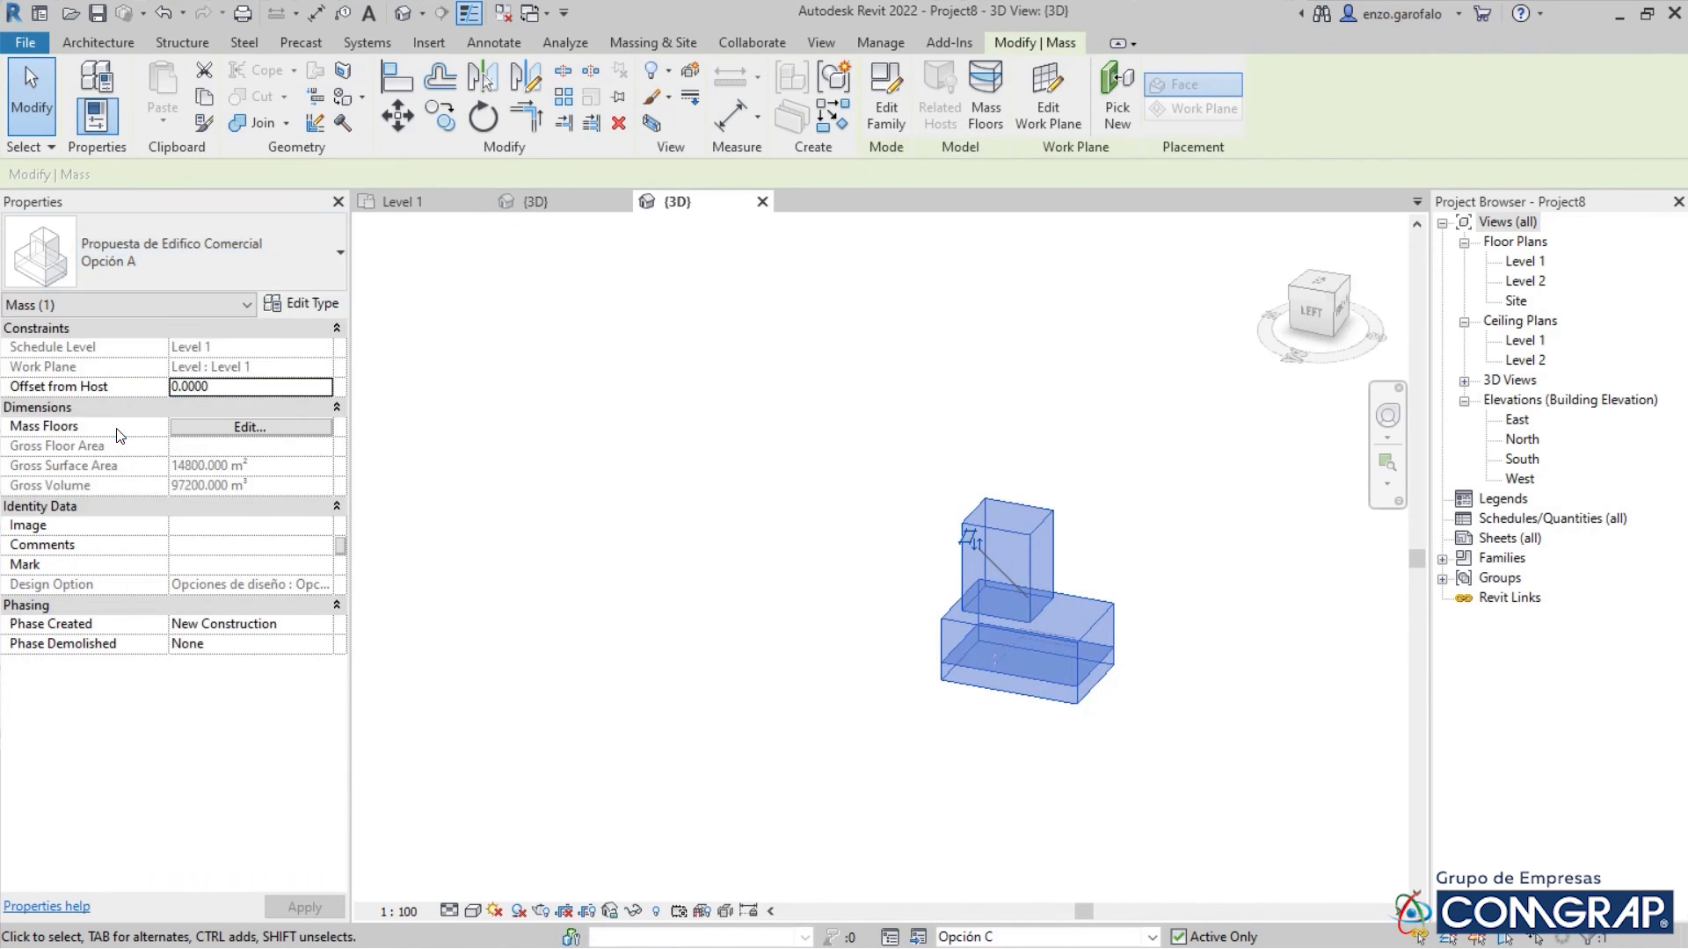
left_click(1195, 590)
Examine the Opción C mass from several angles and up close in the 3D view
middle_click_drag(1192, 590, 577, 570, "shift")
middle_click_drag(1044, 536, 1267, 641, "shift")
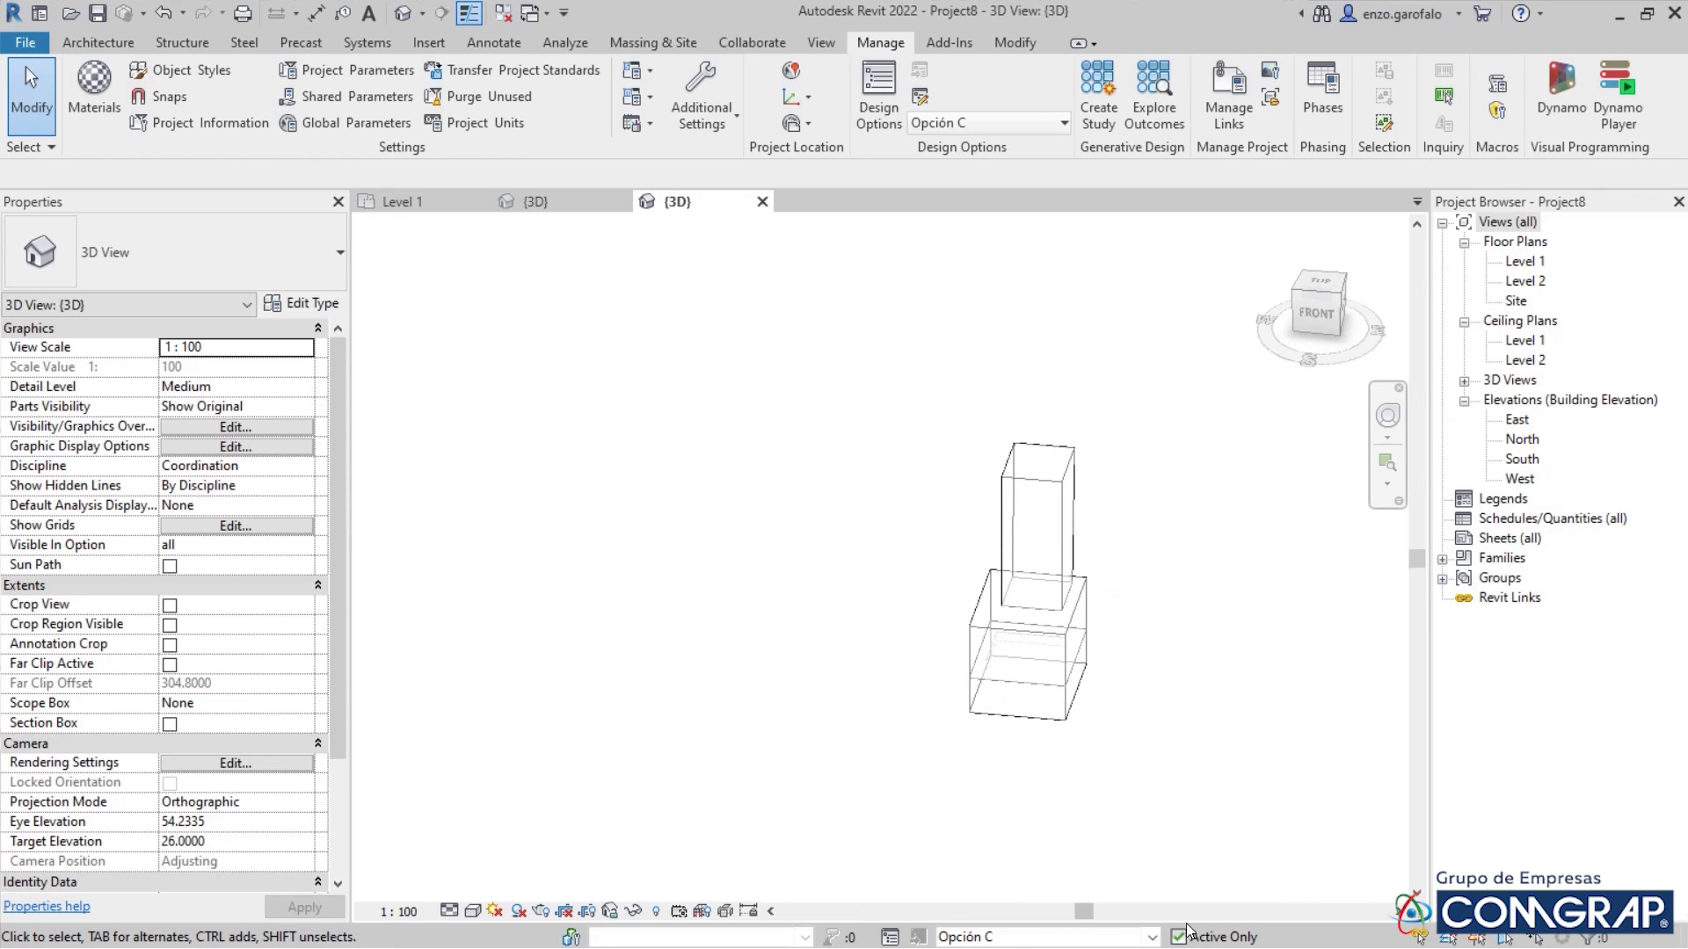
left_click(1150, 937)
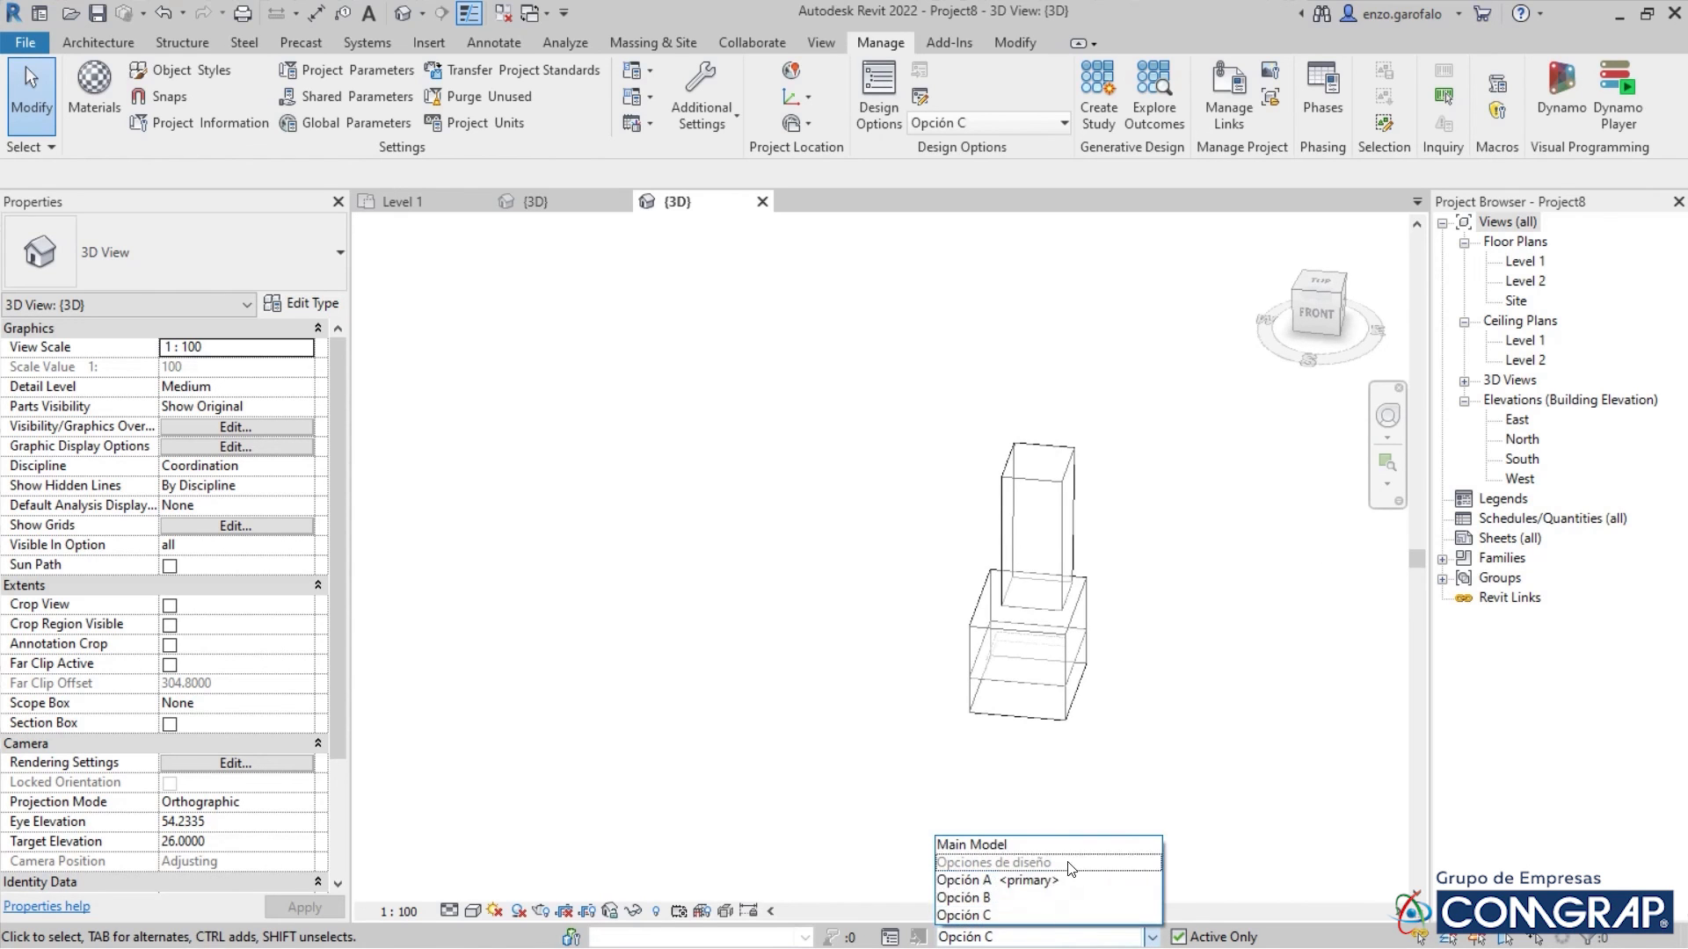
left_click(1125, 691)
middle_click_drag(1044, 603, 1167, 607, "shift")
scroll(1167, 607, "up", 5)
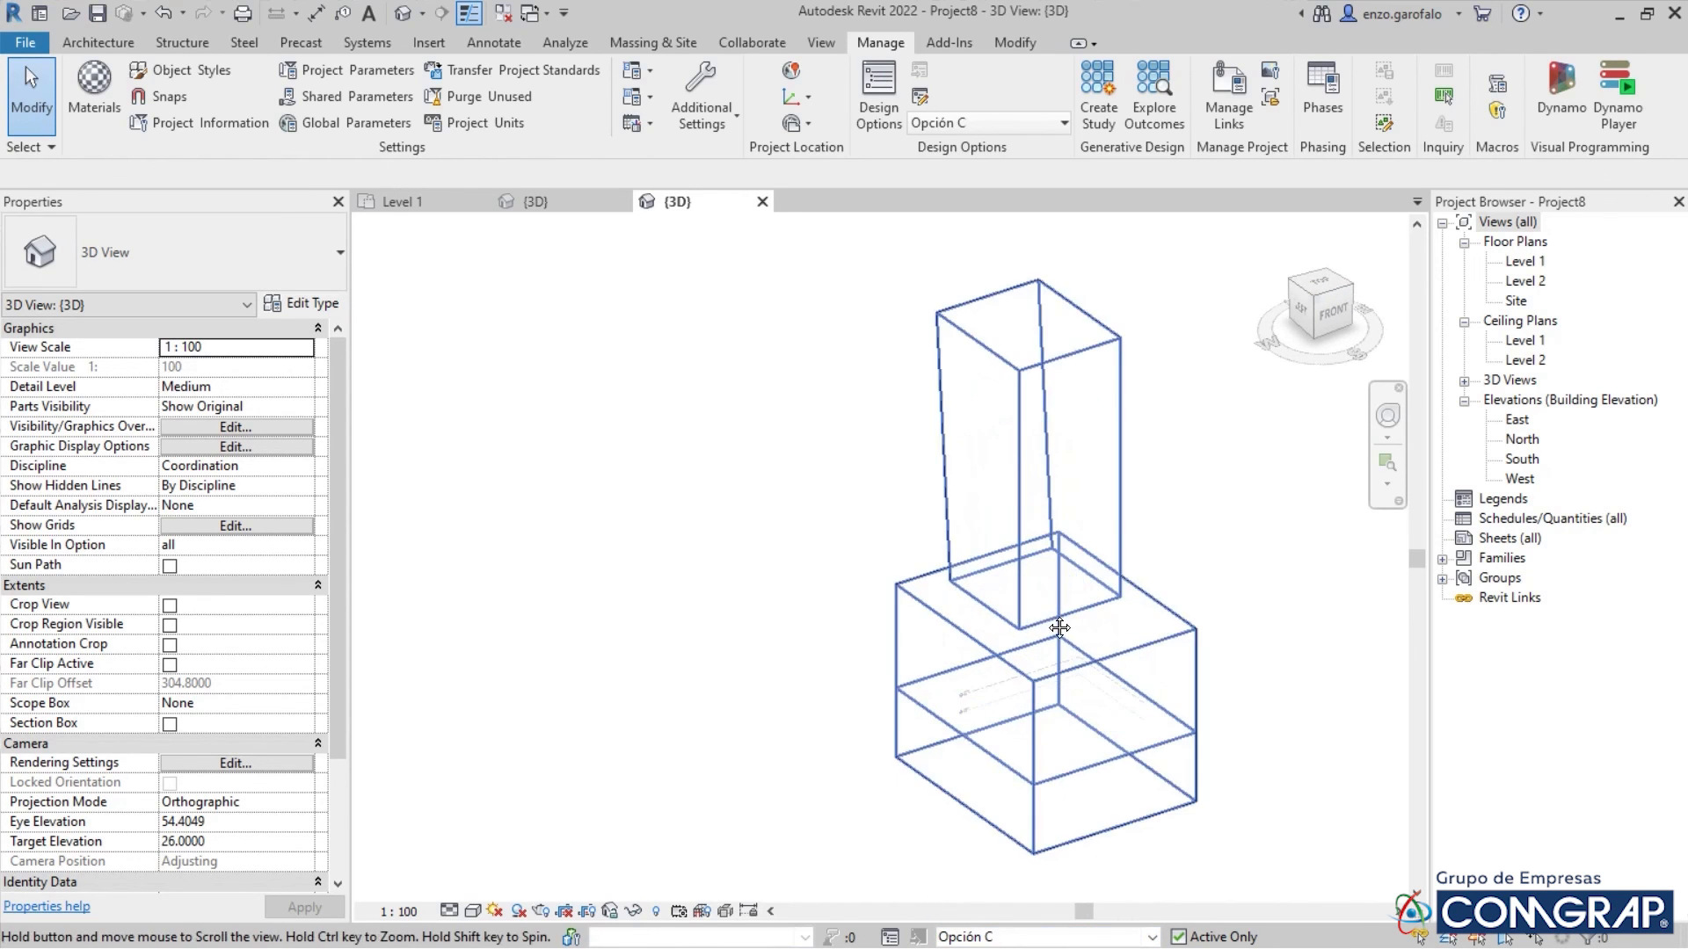